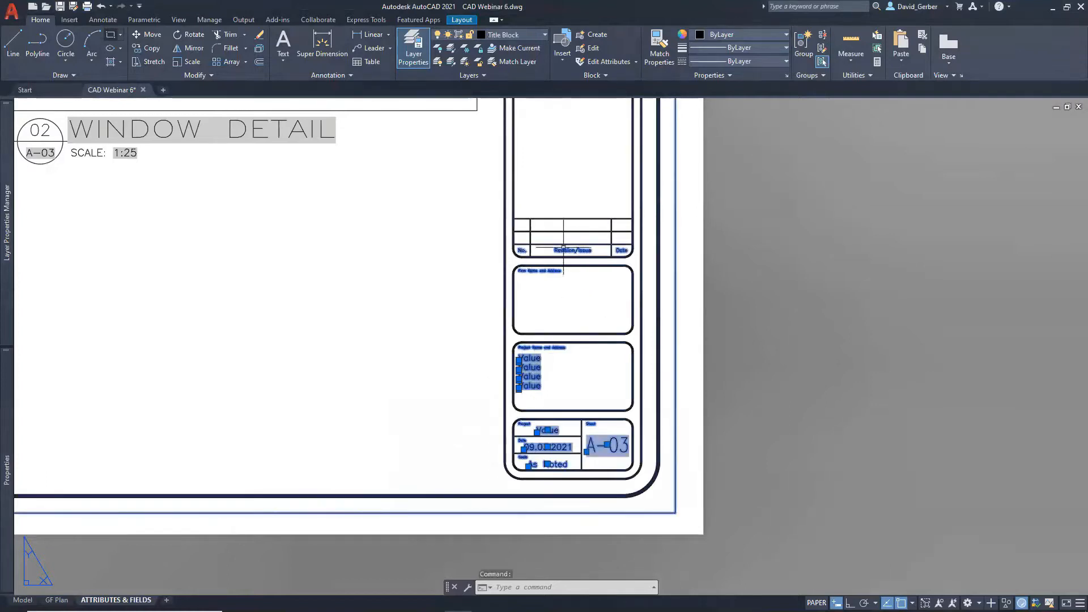
Open the title block's attributes for editing and inspect the first and second project address lines
key("Escape")
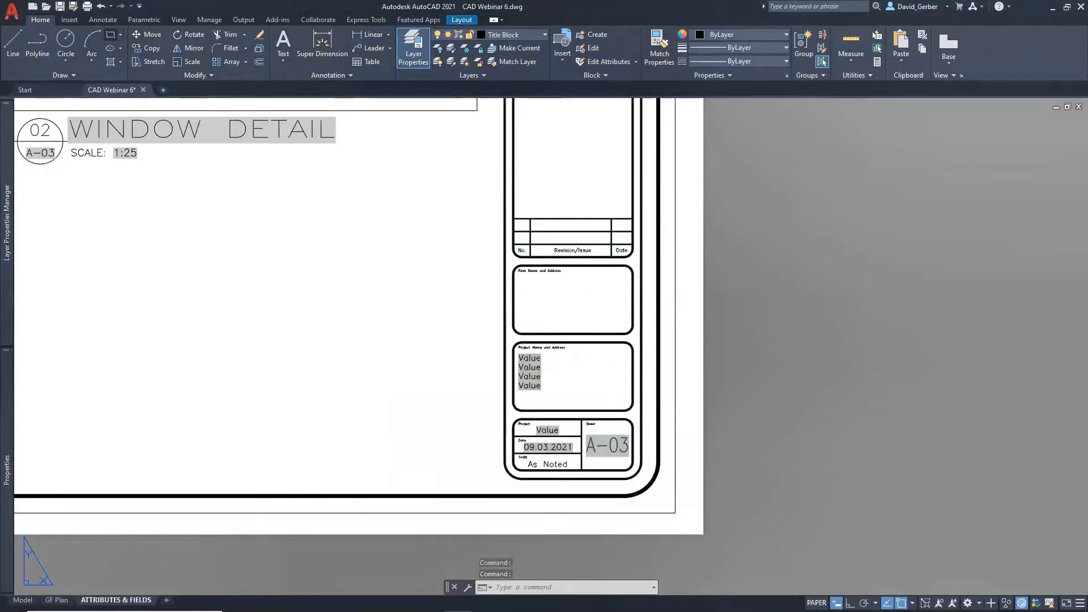
double_click(531, 358)
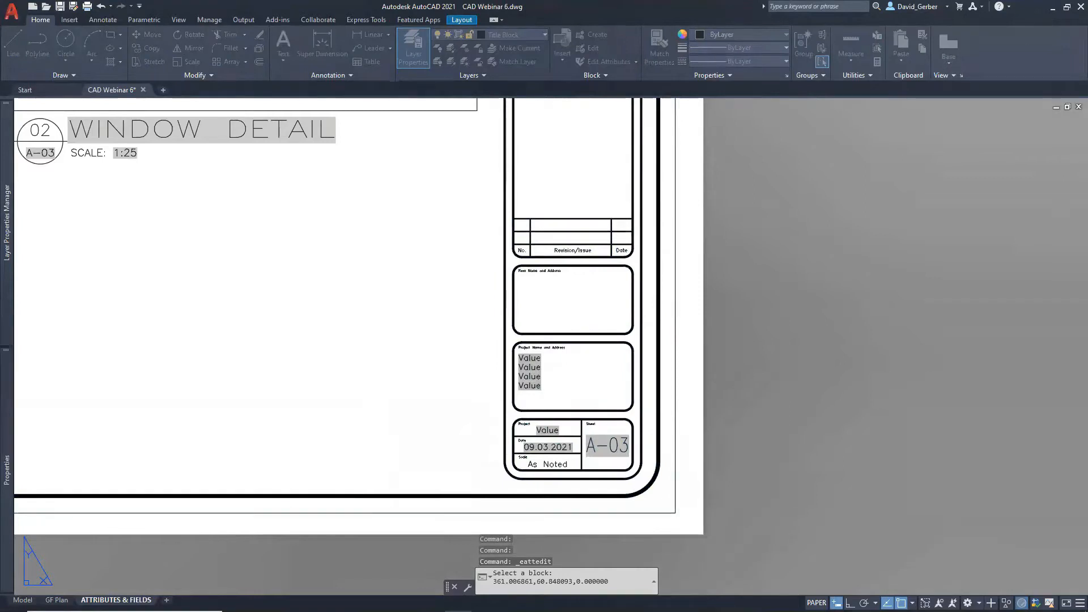
left_click_drag(453, 194, 306, 205)
left_click_drag(342, 358, 342, 417)
left_click(368, 286)
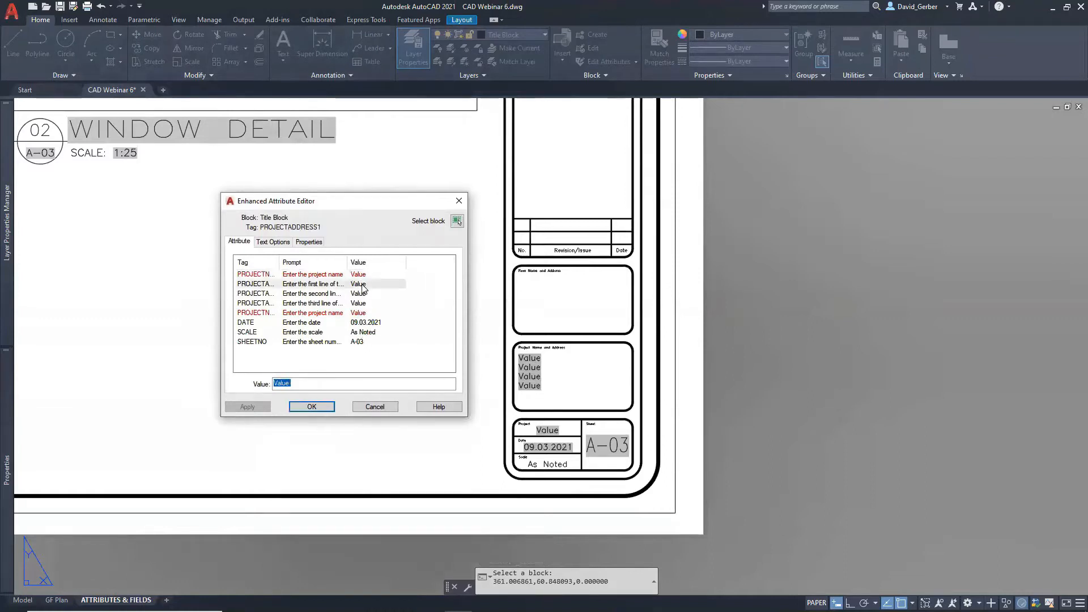
left_click(362, 295)
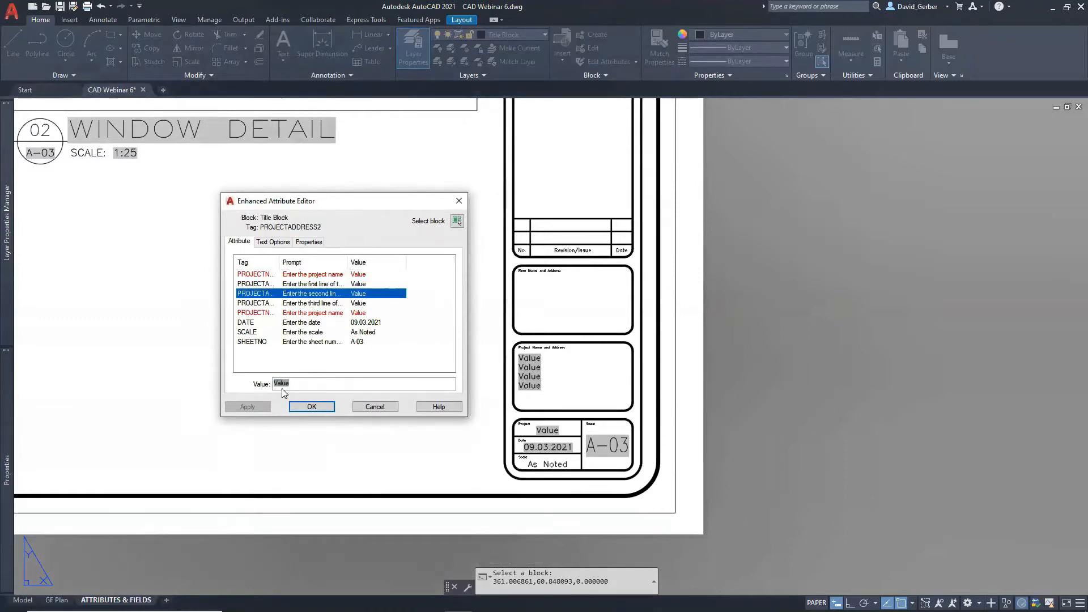
Inspect the field behind the title block's DATE attribute and the available field categories, leaving it unedited
left_click(373, 322)
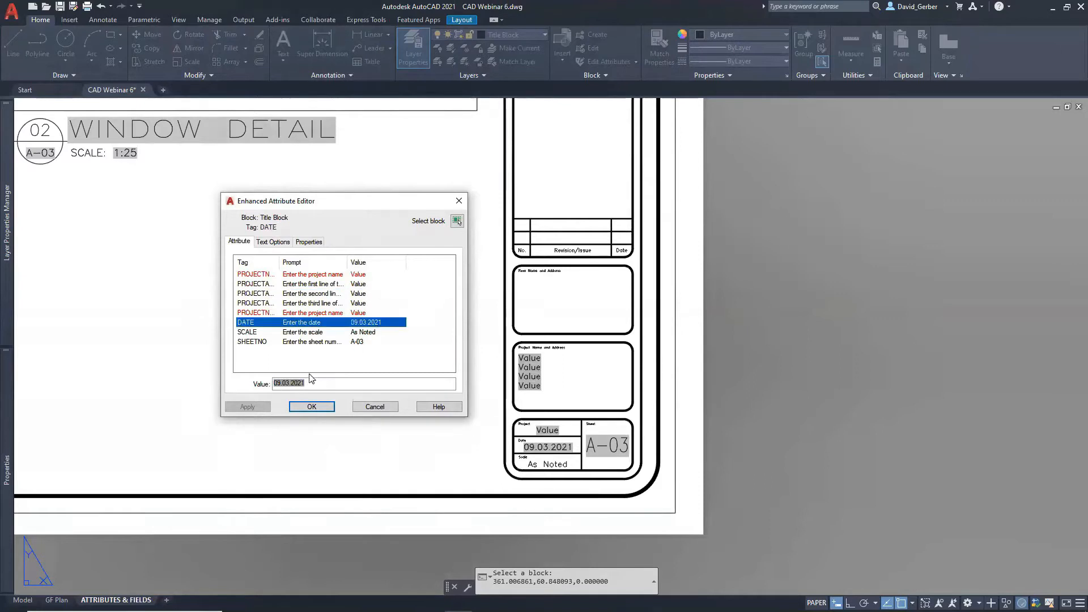
right_click(291, 387)
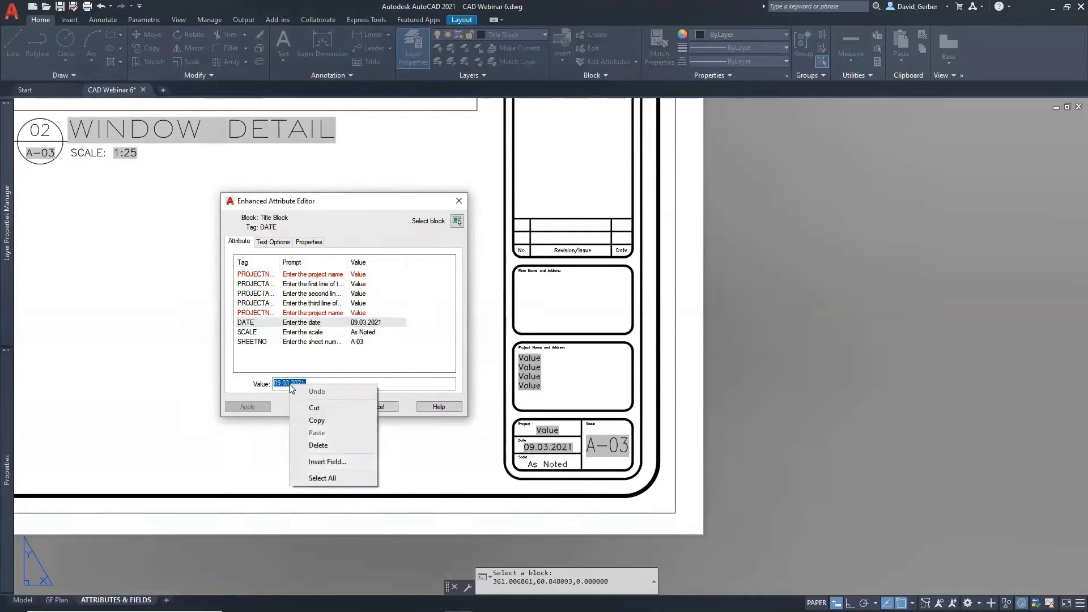
left_click(306, 420)
right_click(284, 386)
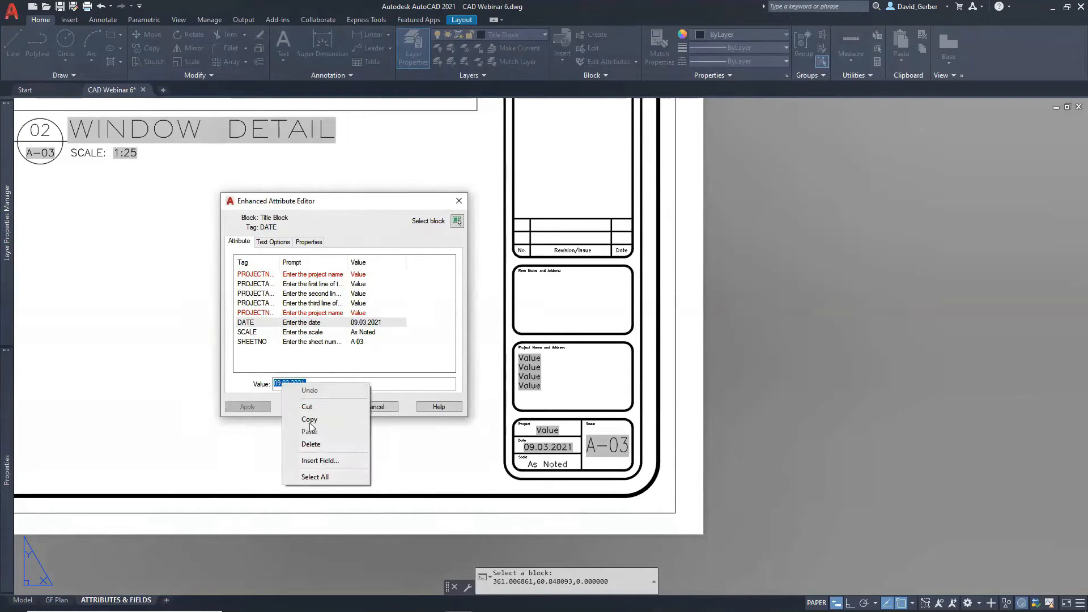
left_click(311, 419)
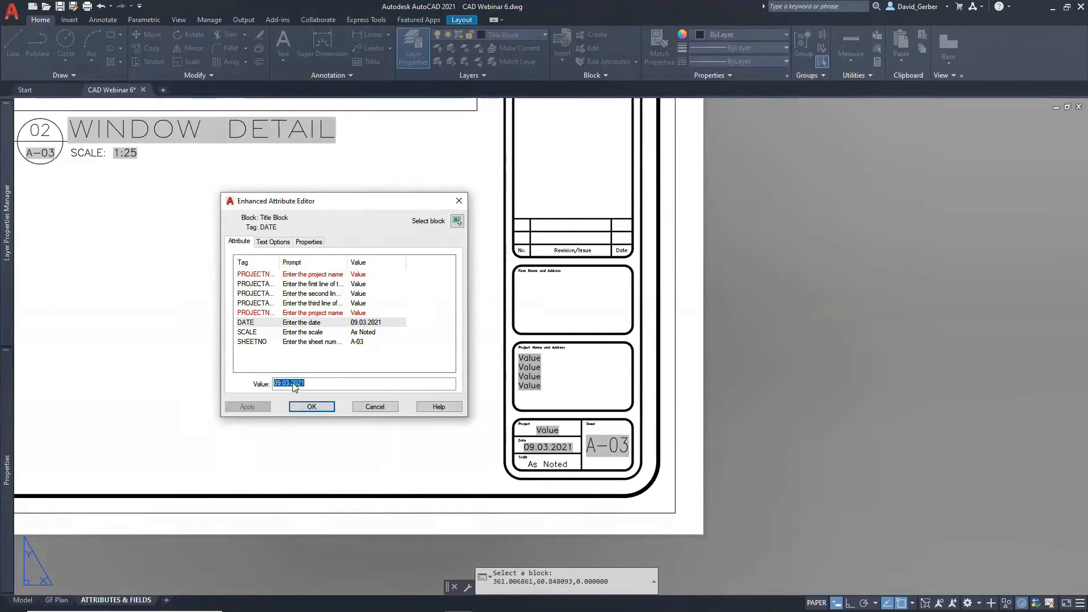
right_click(294, 388)
left_click(329, 458)
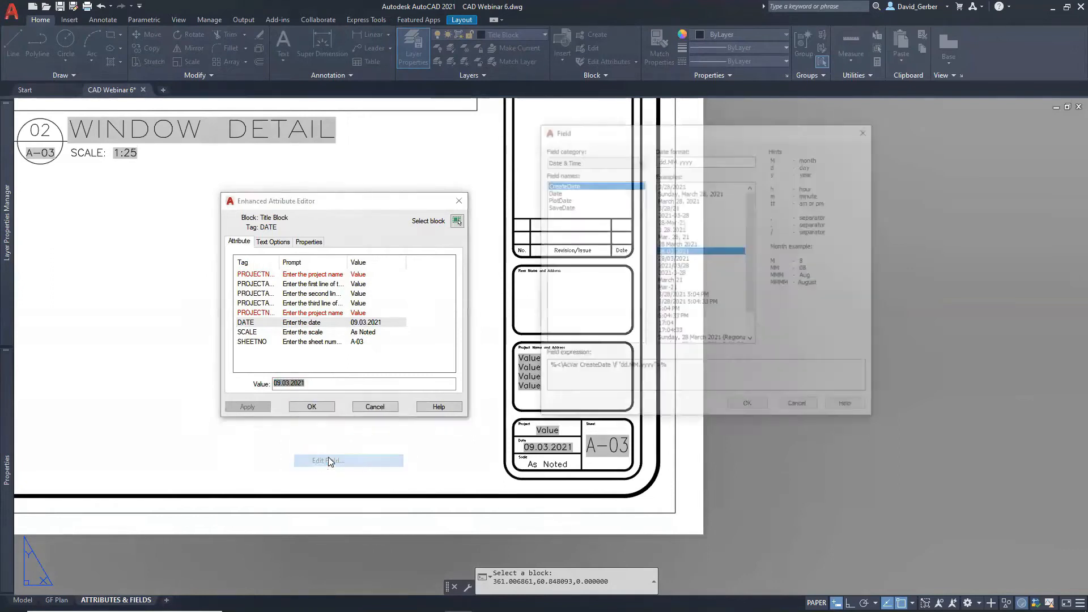
left_click(567, 161)
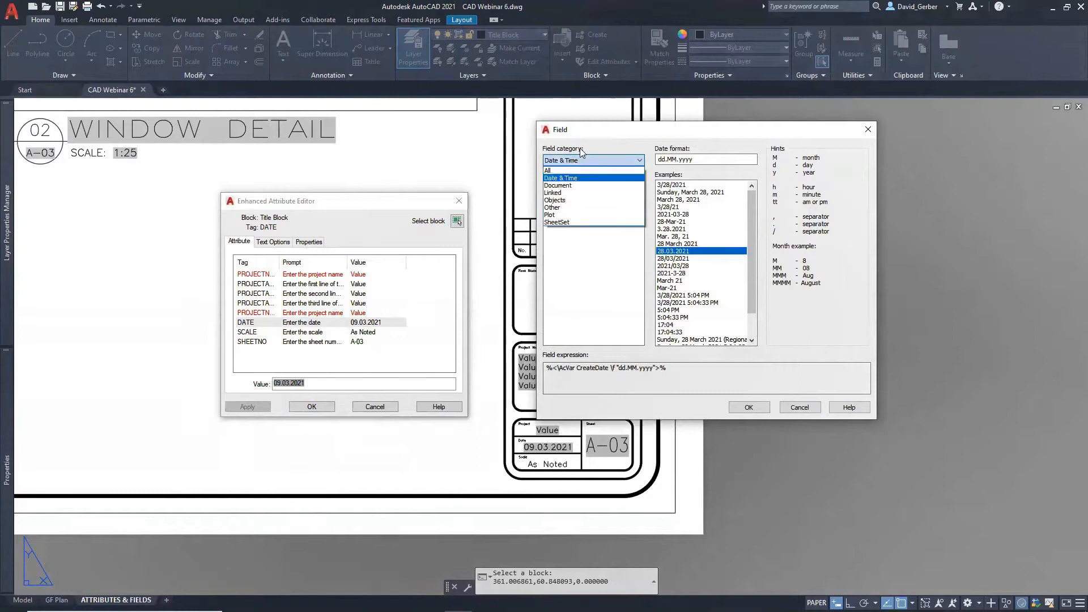
left_click(585, 139)
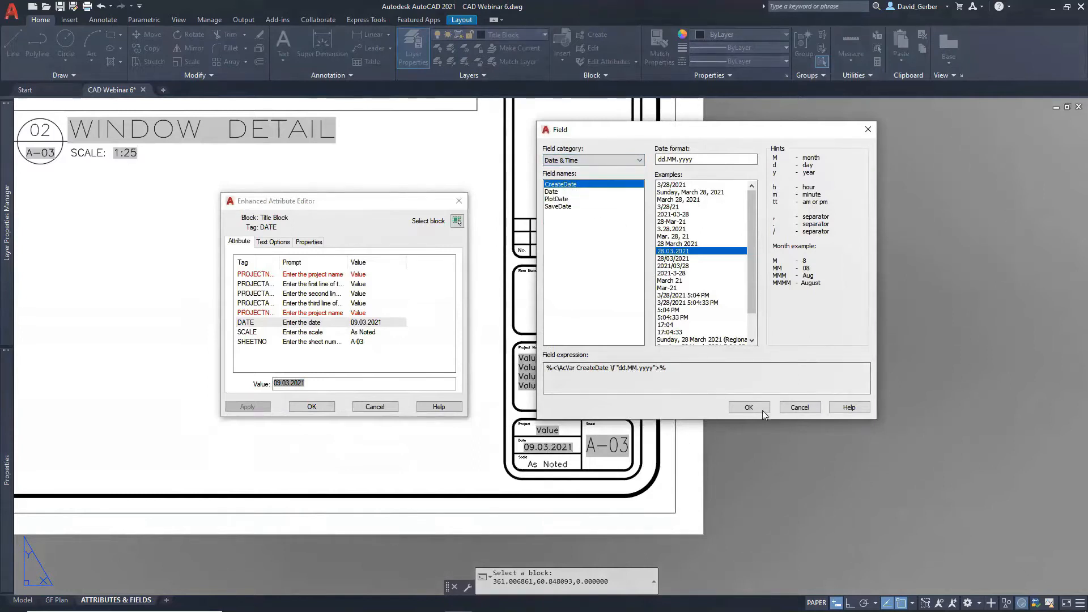
left_click(799, 408)
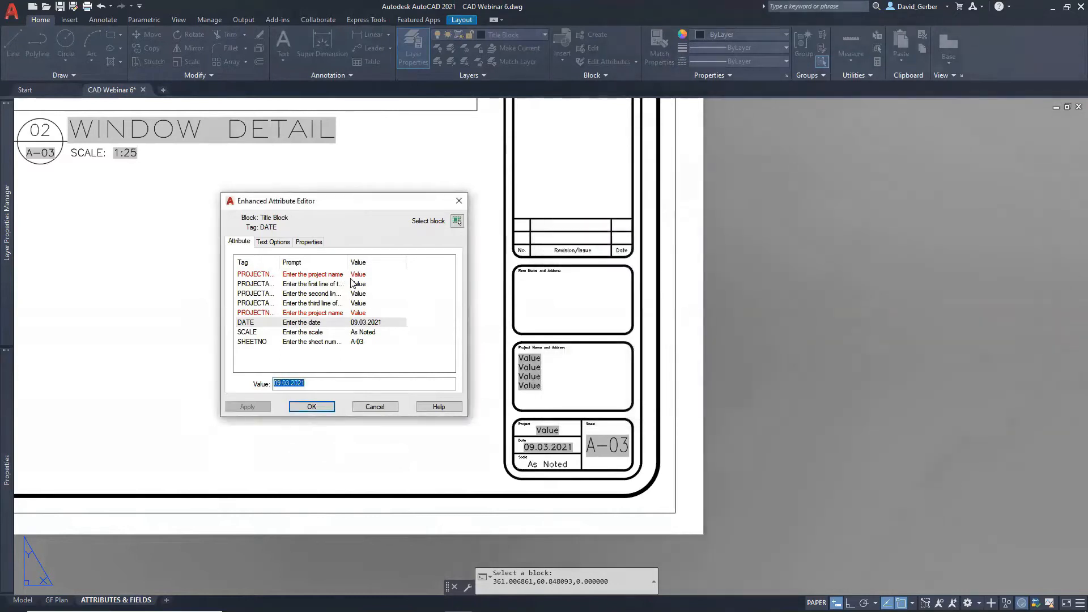
Inspect the sheet set field behind the first PROJECTNAME attribute and leave it unedited
left_click(358, 275)
right_click(285, 389)
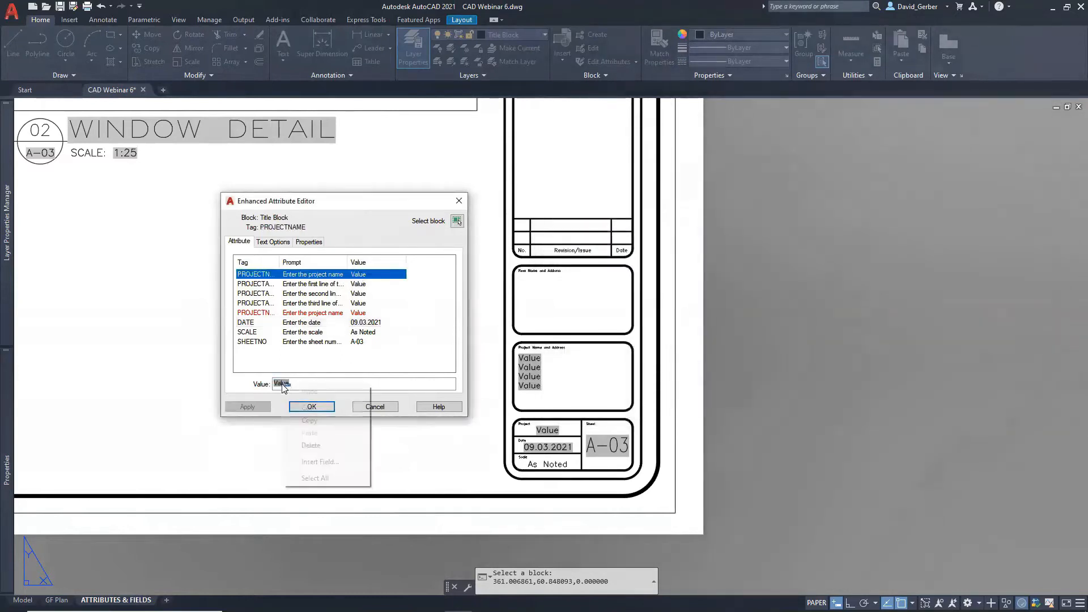
left_click(322, 379)
right_click(282, 387)
left_click(341, 457)
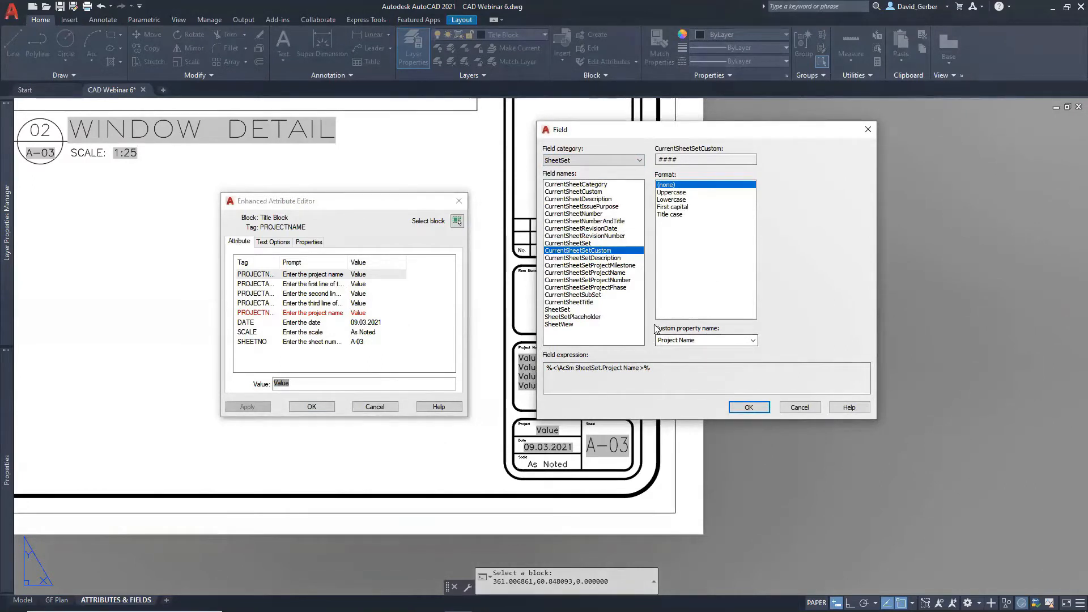
left_click(800, 408)
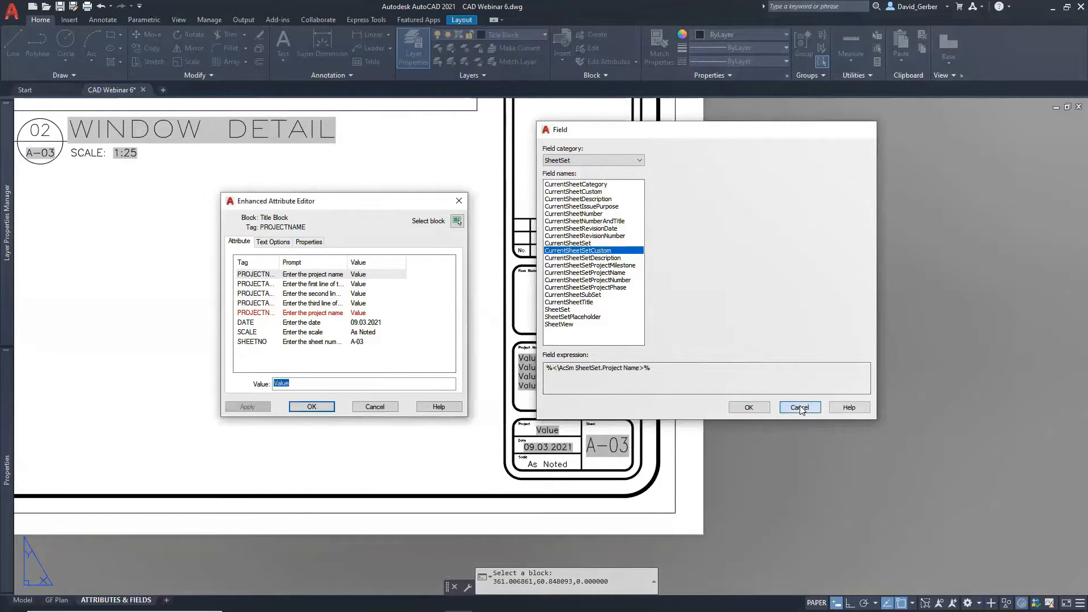
Widen the attribute tag column to show full tag names and review the three project address attributes
left_click_drag(278, 262, 315, 262)
left_click(295, 285)
left_click(295, 294)
left_click(287, 303)
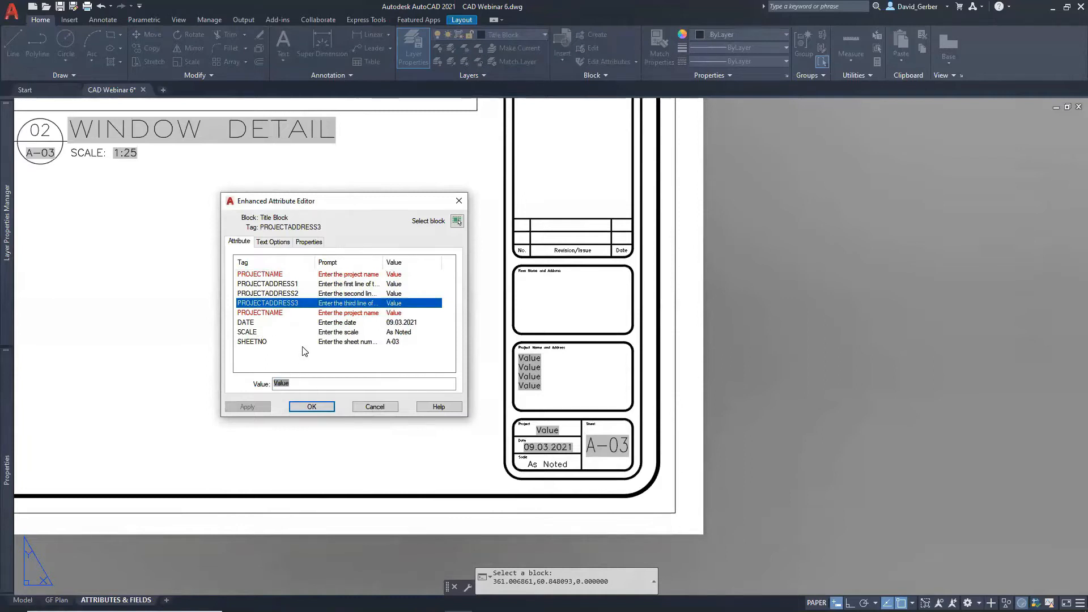
Inspect the field behind the SHEETNO attribute without editing it, and close the attribute editor
left_click(396, 342)
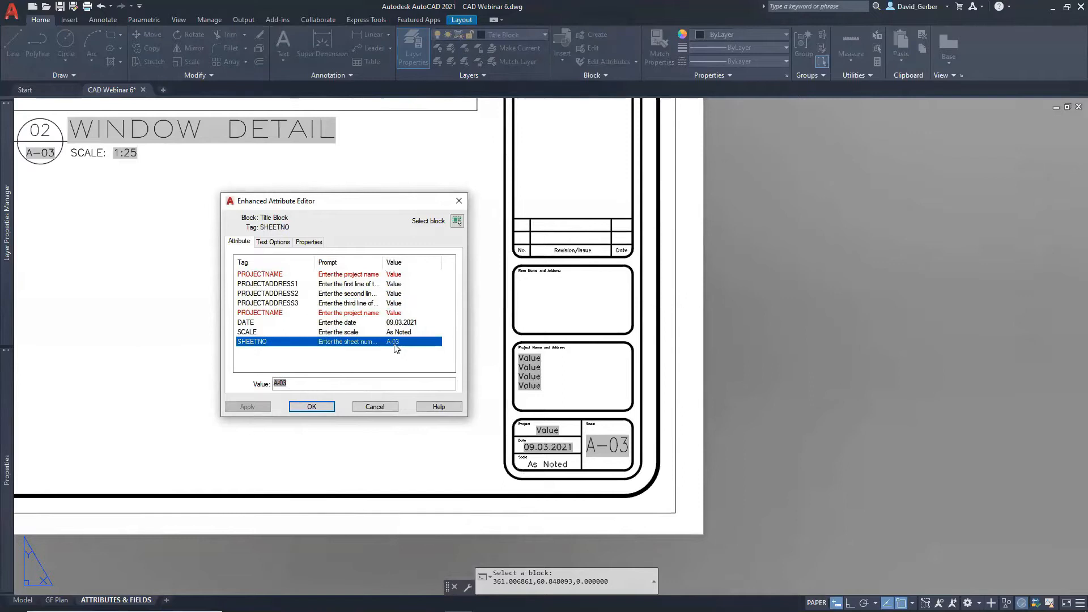
right_click(276, 384)
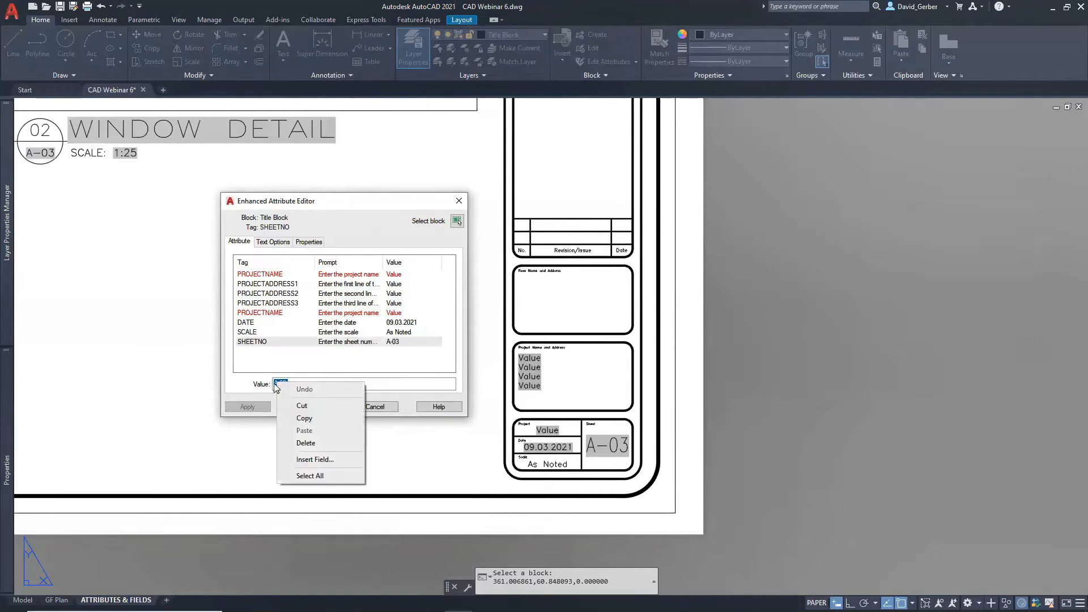
left_click(276, 384)
right_click(277, 383)
left_click(323, 461)
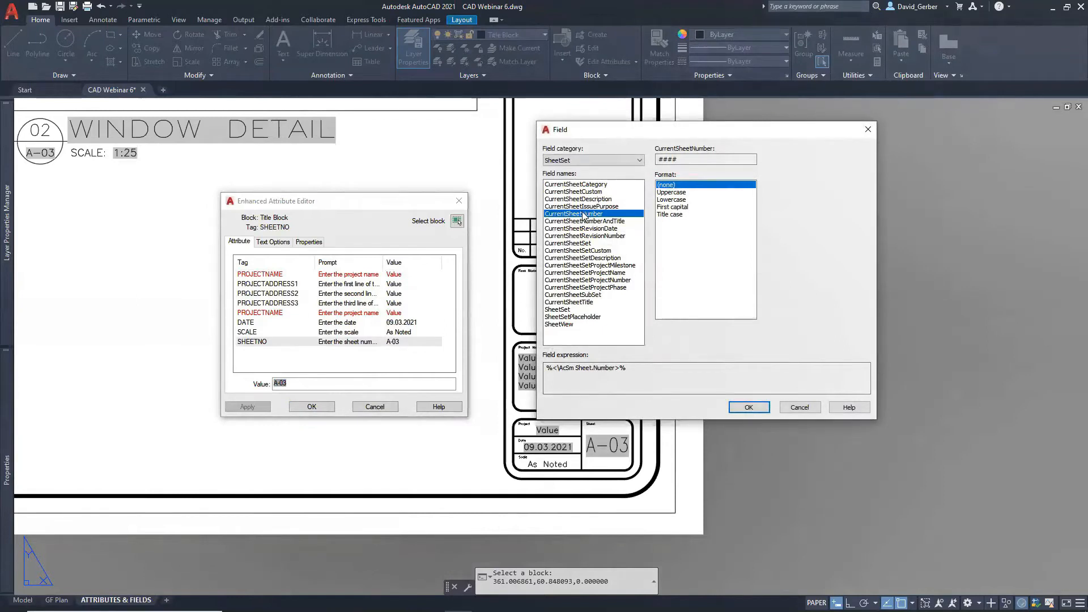
left_click(800, 408)
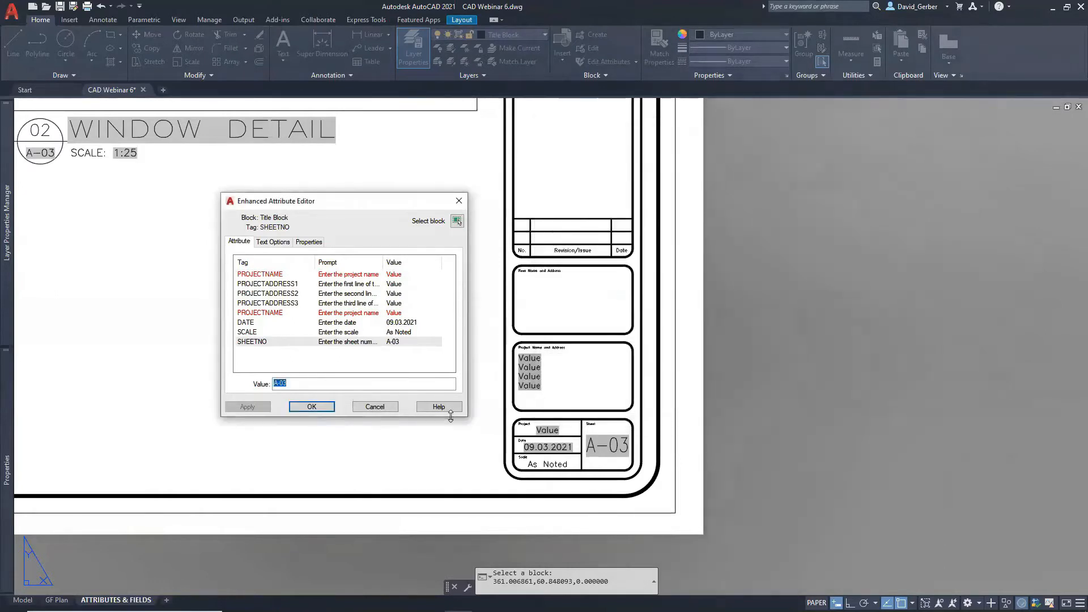
left_click(316, 407)
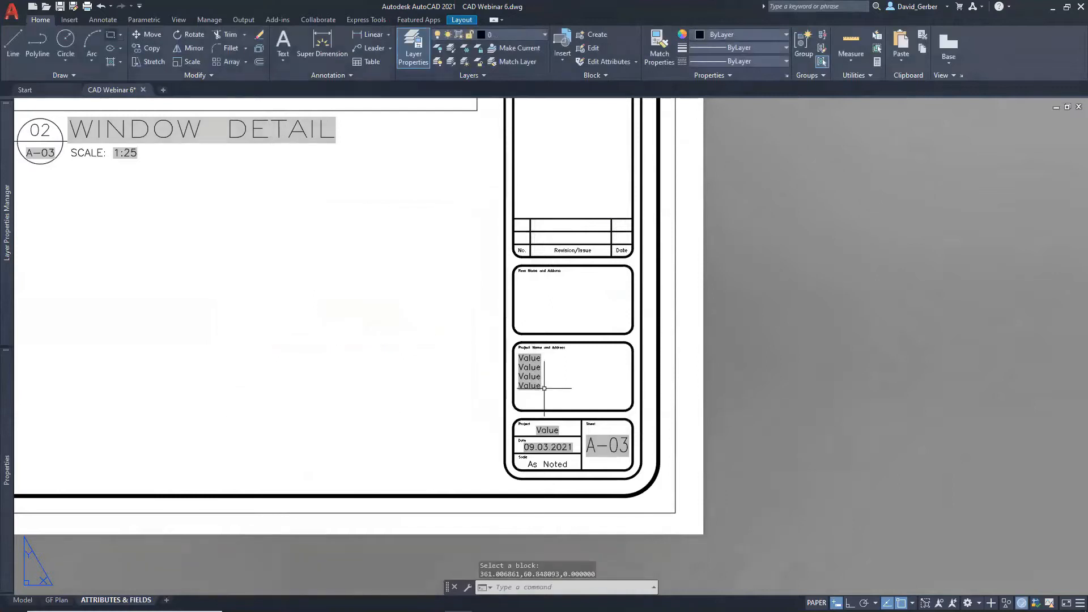
Overwrite the title block's first PROJECTNAME attribute with the plain text "Fine Tuning Sheets"
mouse_move(7, 411)
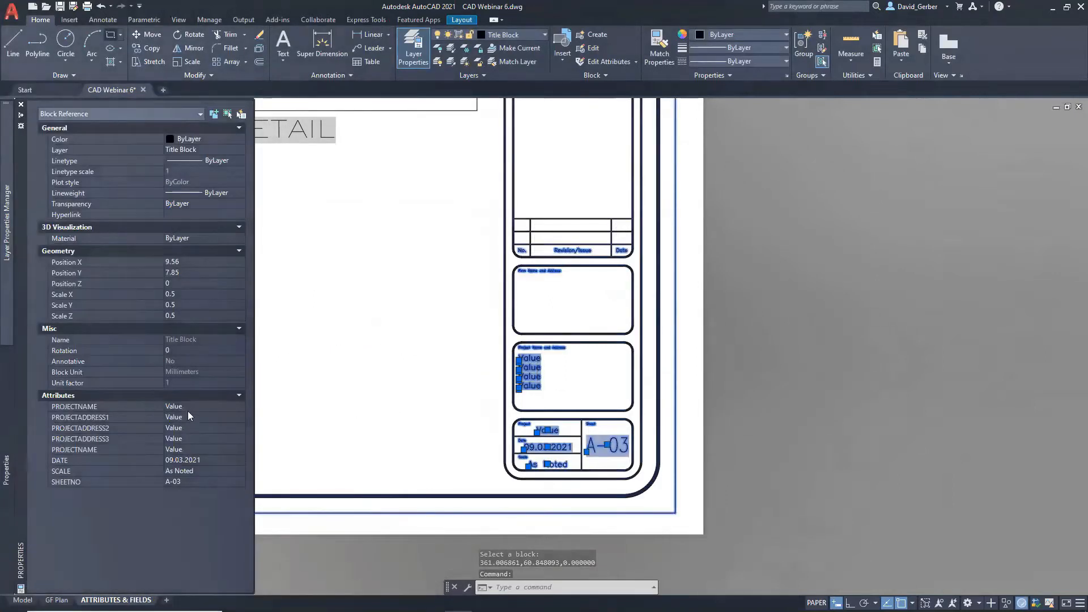
left_click(190, 407)
type("Fine Tu")
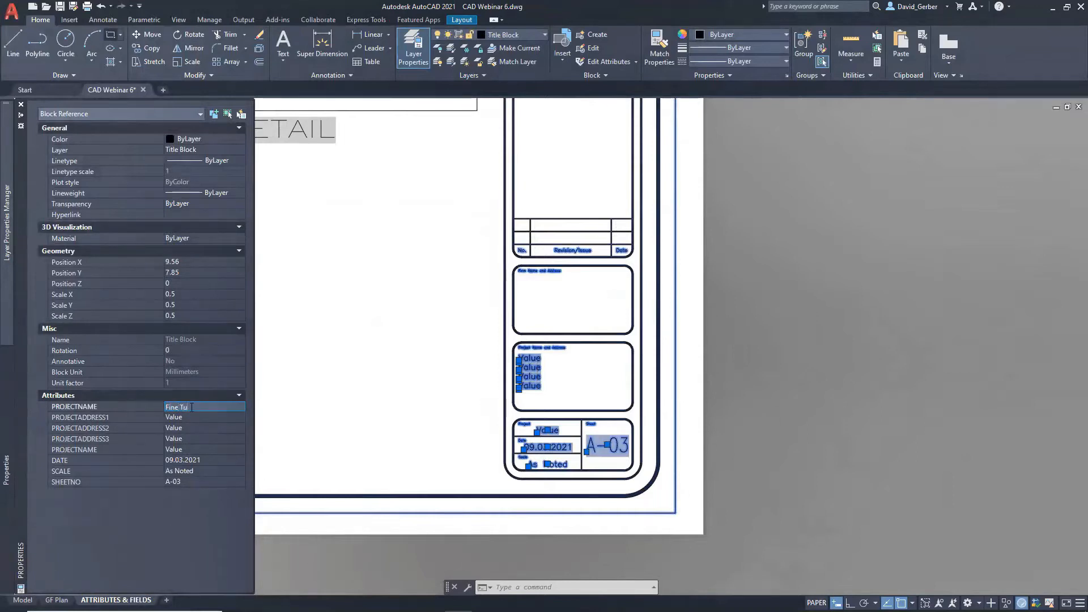
type("ning Sheets")
key("Tab")
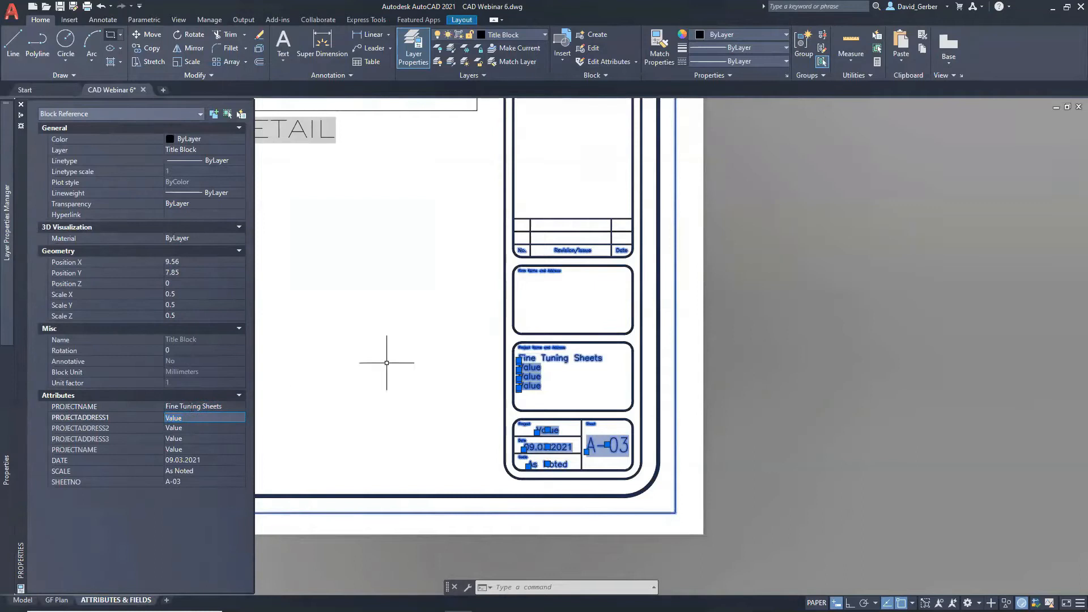
key("Escape")
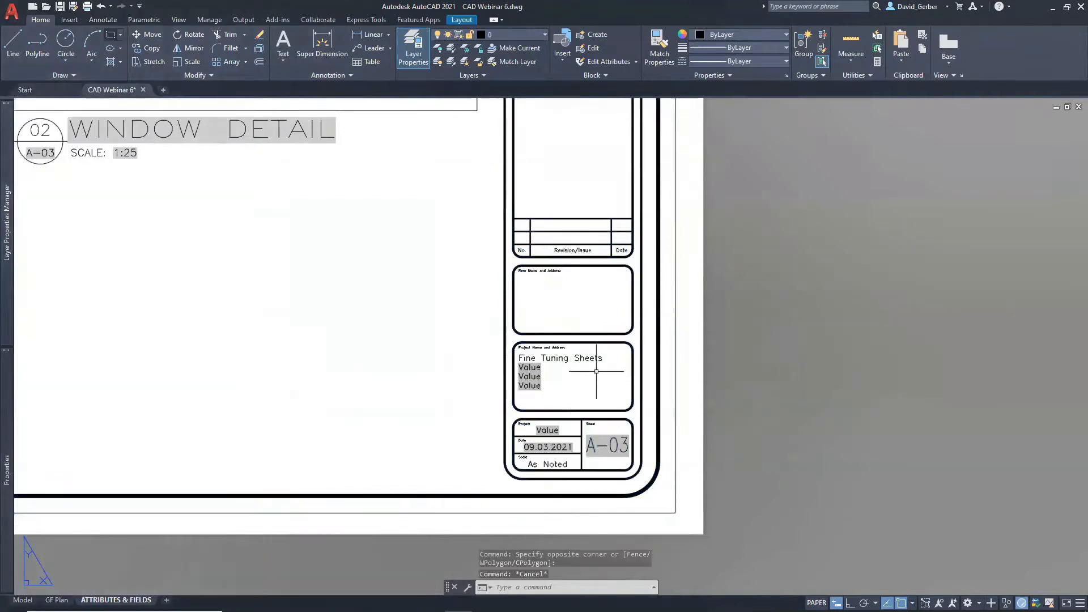
Check the overwritten project name on the sheet and undo that attribute change
scroll(596, 372, "up", 4)
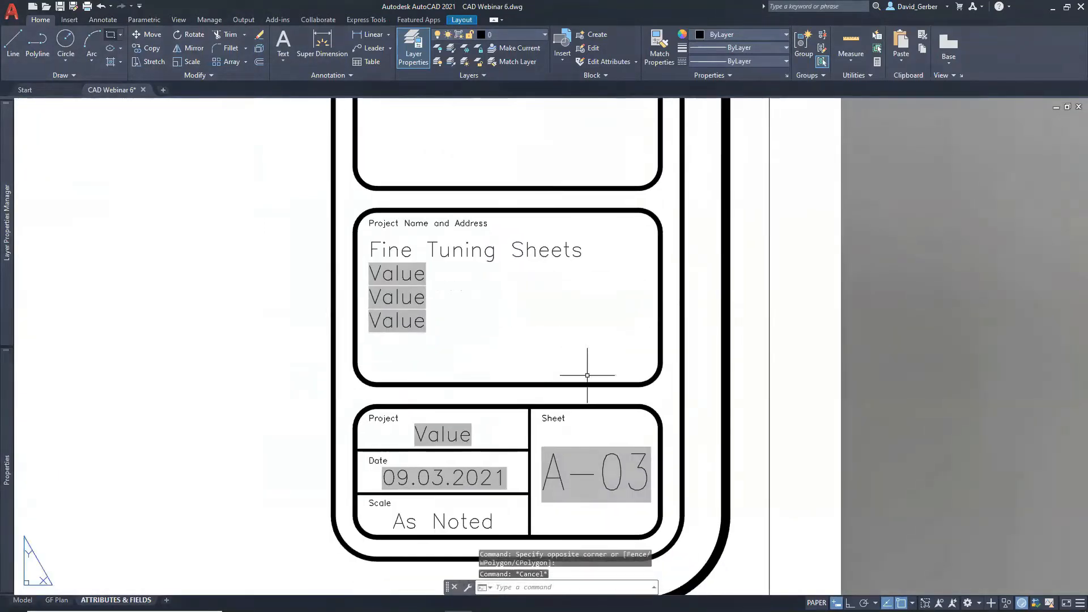
key("Escape")
scroll(618, 428, "down", 4)
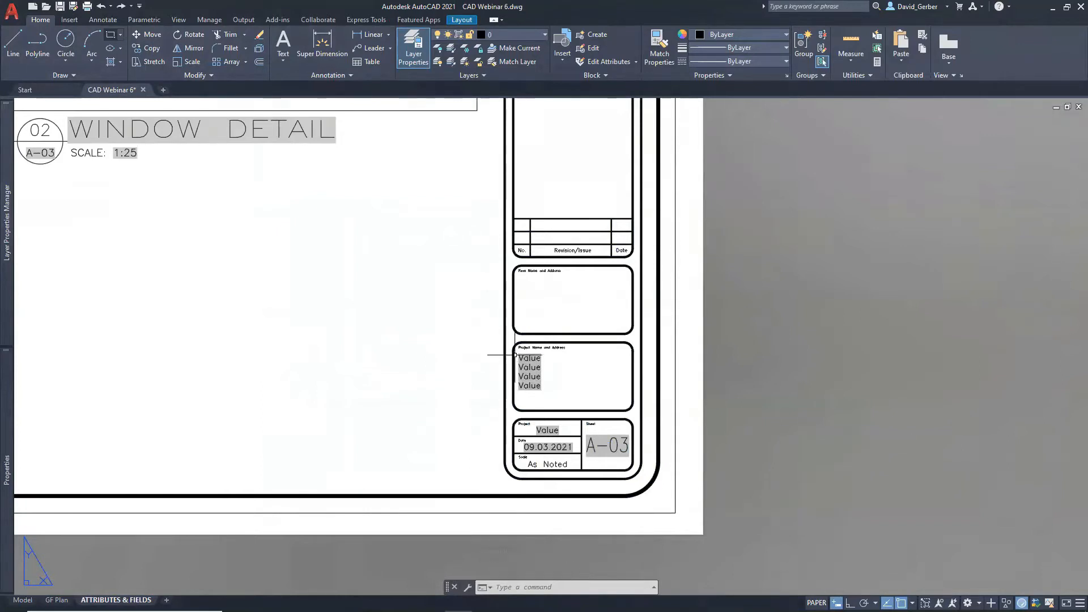
Place the revision block (A, 19.08.16, FOR CONSTRUCTION) from outside the sheet in the empty row directly above the revision table's headings
middle_click_drag(517, 292, 417, 386)
scroll(476, 340, "up", 4)
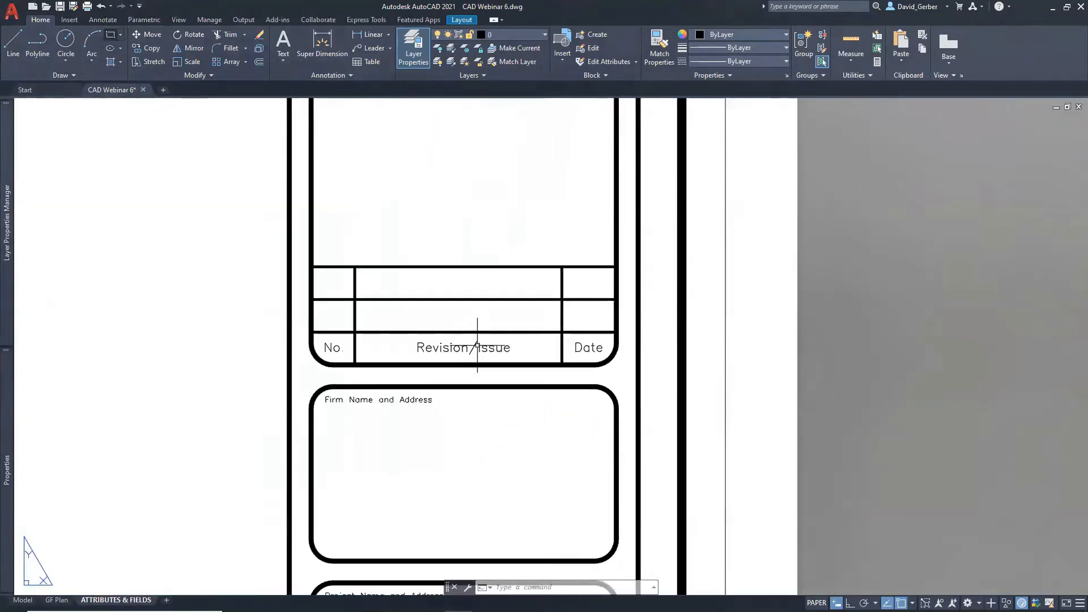
middle_click_drag(476, 340, 449, 375)
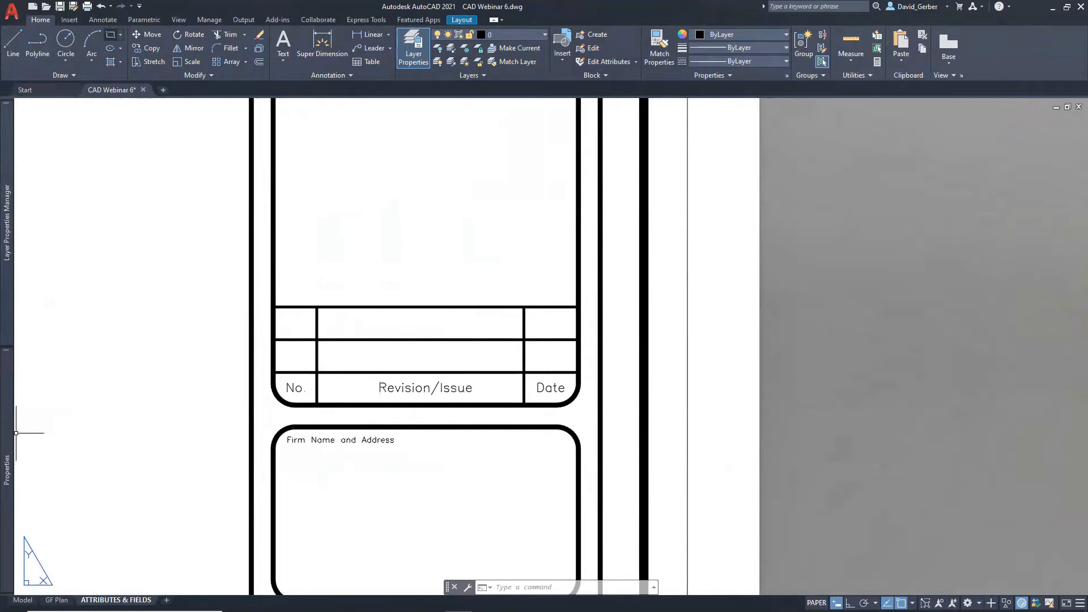
middle_click_drag(16, 433, 80, 434)
scroll(489, 375, "down", 1)
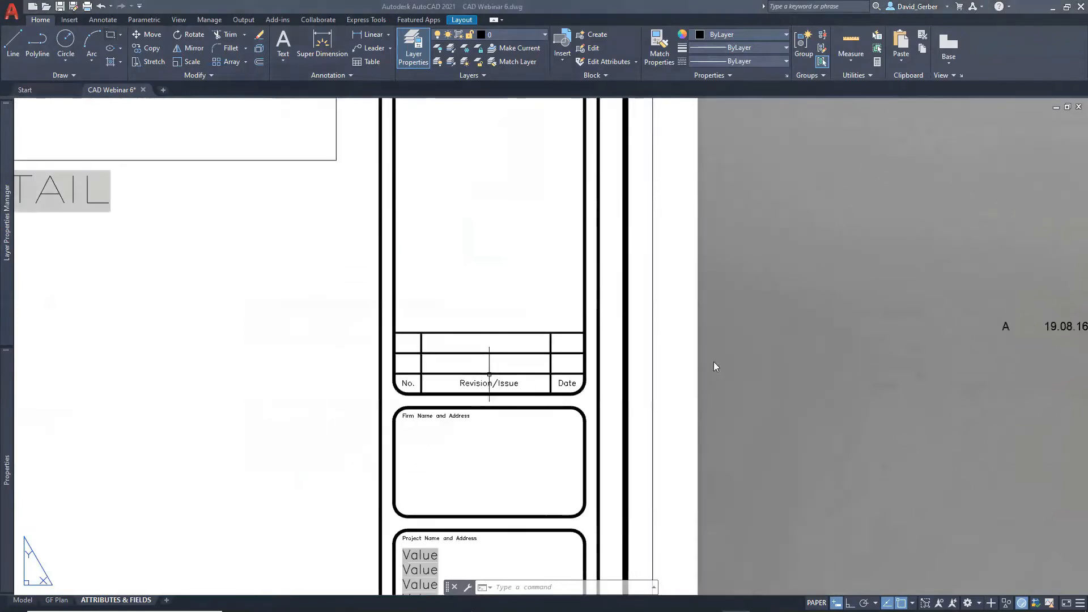
middle_click_drag(849, 361, 733, 357)
left_click(957, 323)
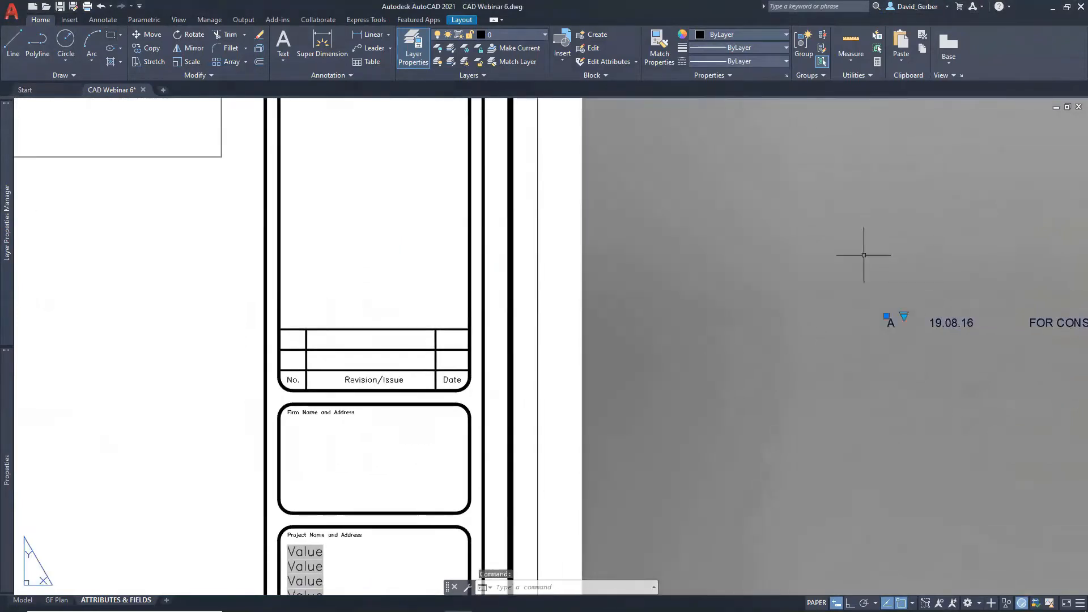
scroll(287, 351, "up", 2)
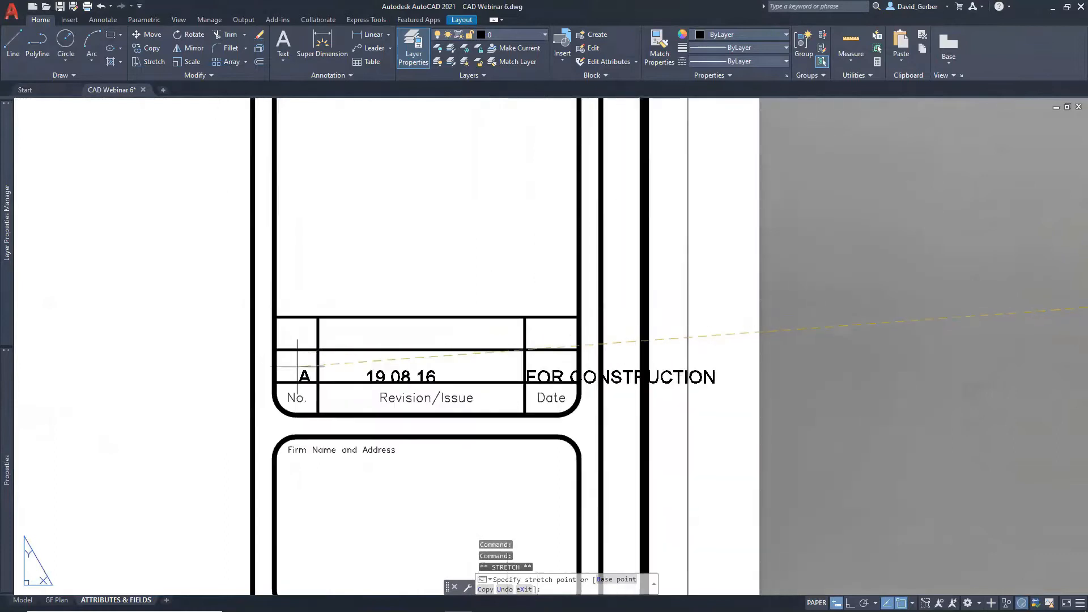
left_click(275, 350)
Move the revision block slightly with Ortho off so its revision letter sits centred in the No. cell
type("mp")
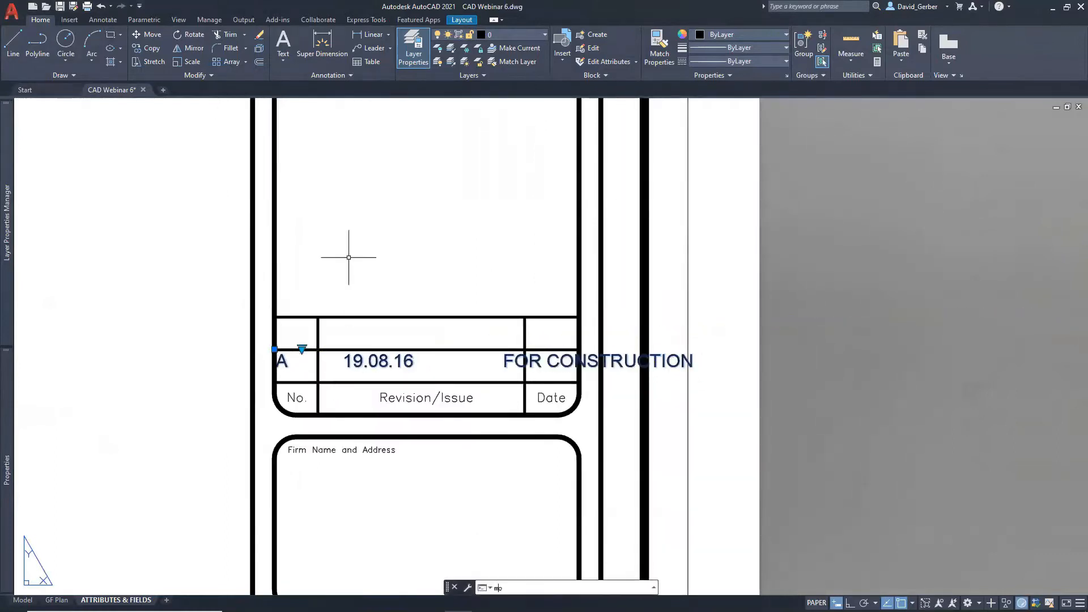
type("ve")
key("Return")
left_click(342, 249)
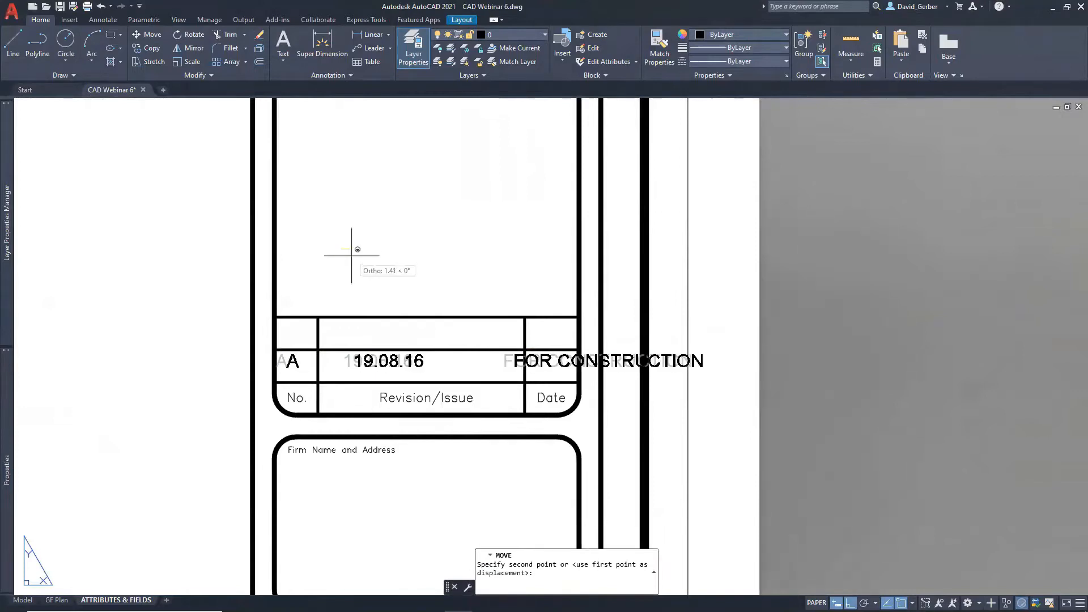
key("F8")
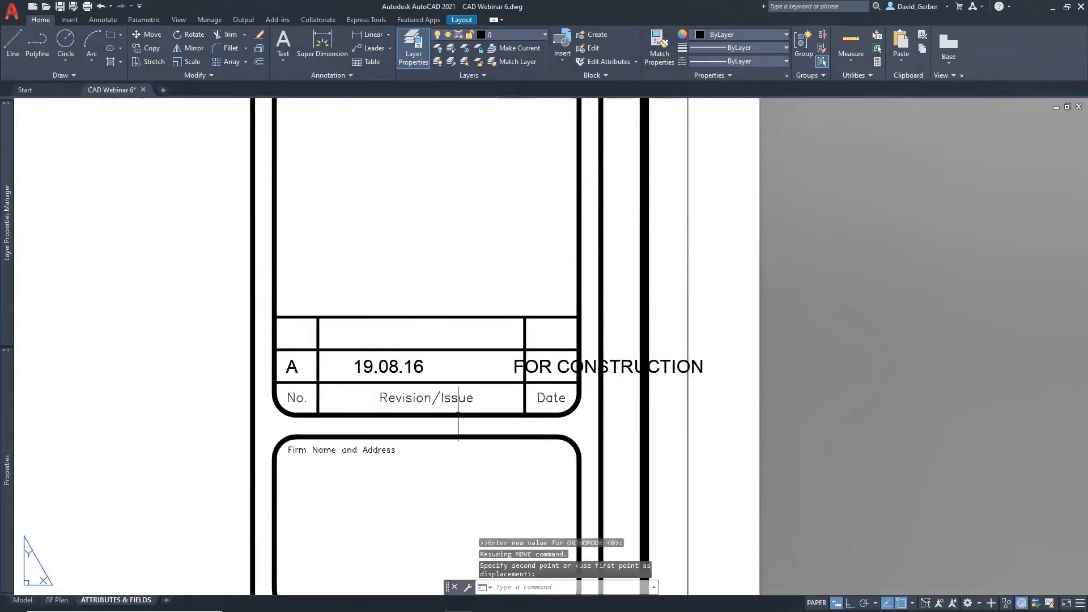
Open the revision block for editing and cycle through its visibility states ISSUE B, ISSUE C and ISSUE D
left_click(374, 366)
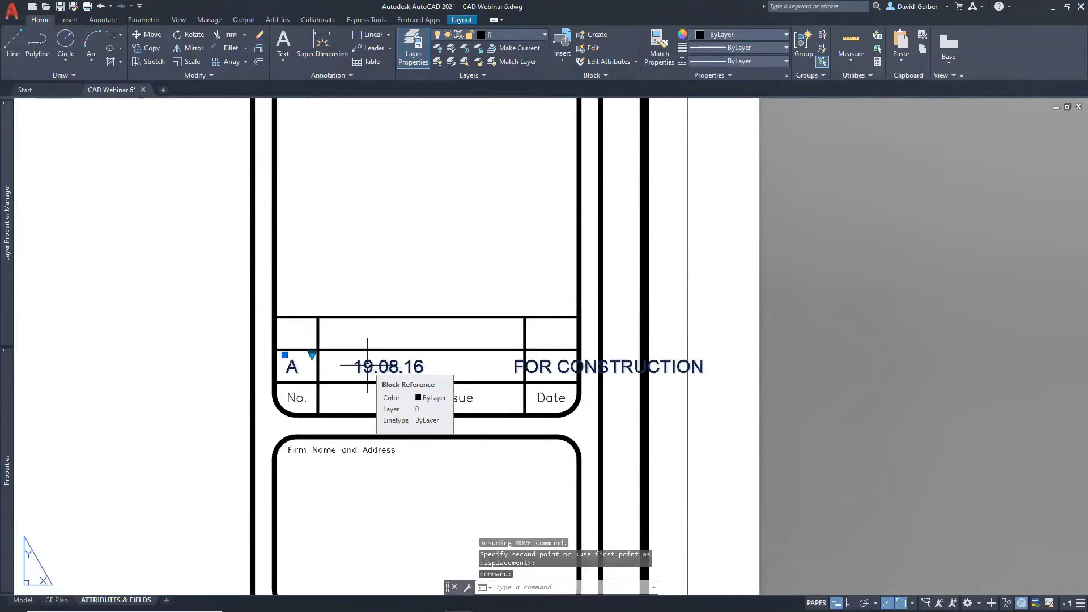
double_click(368, 365)
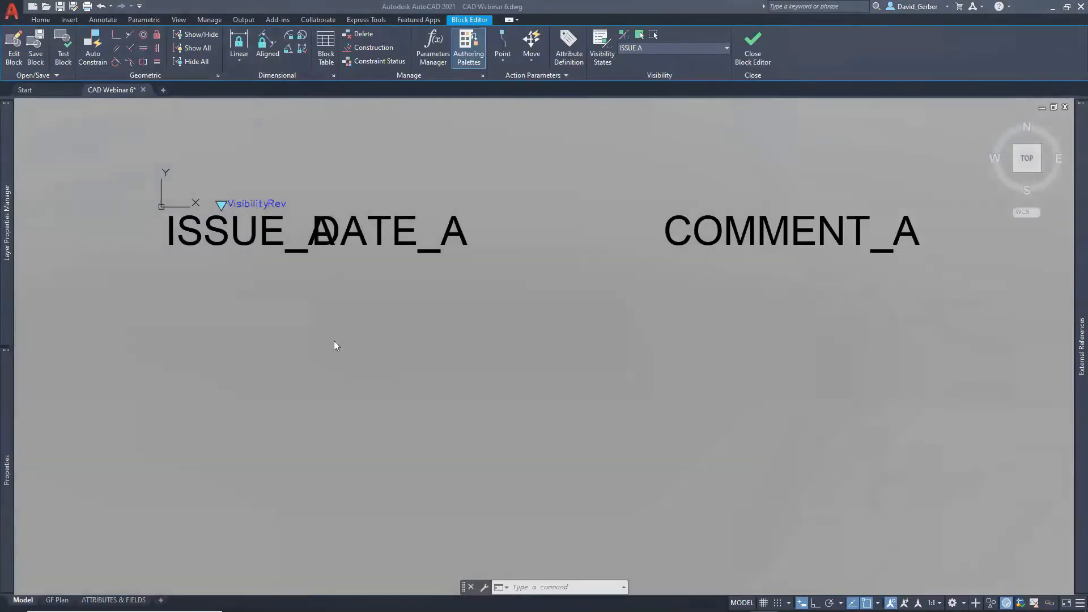
left_click(666, 49)
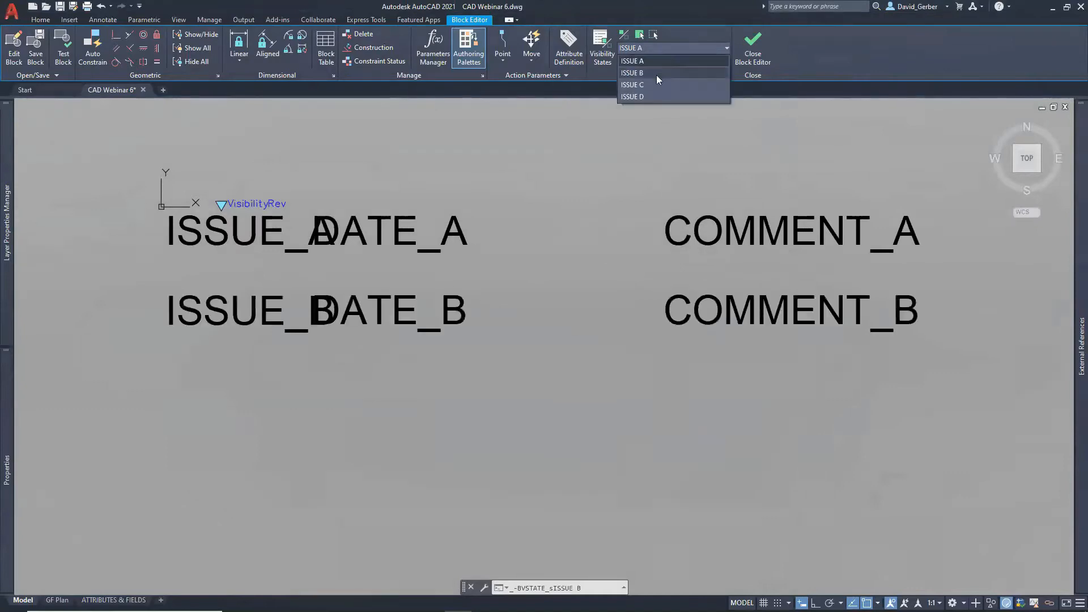
left_click(656, 73)
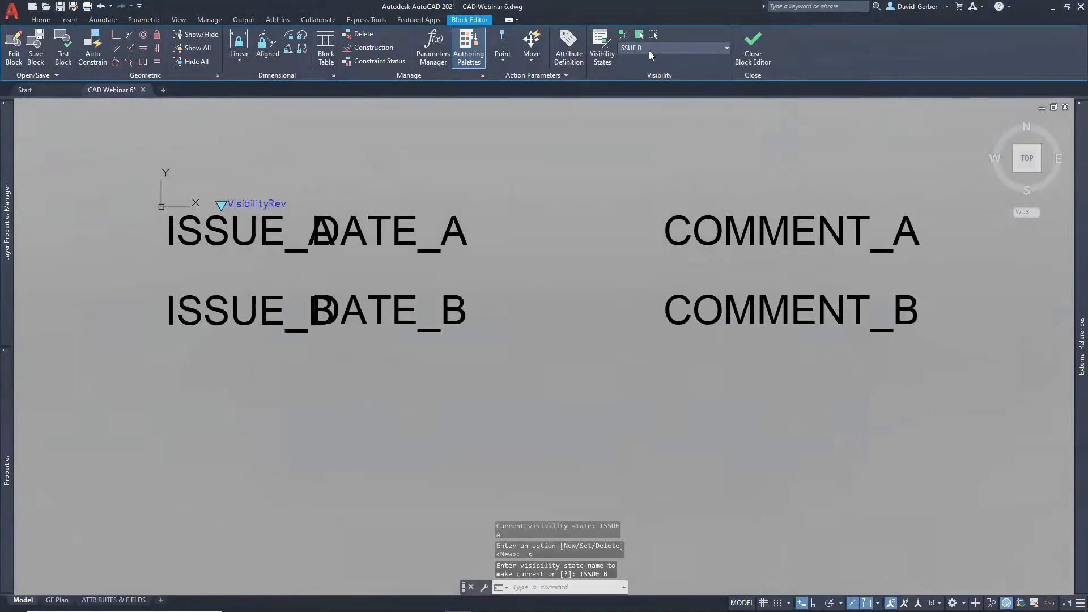
left_click(648, 49)
left_click(650, 85)
left_click(648, 48)
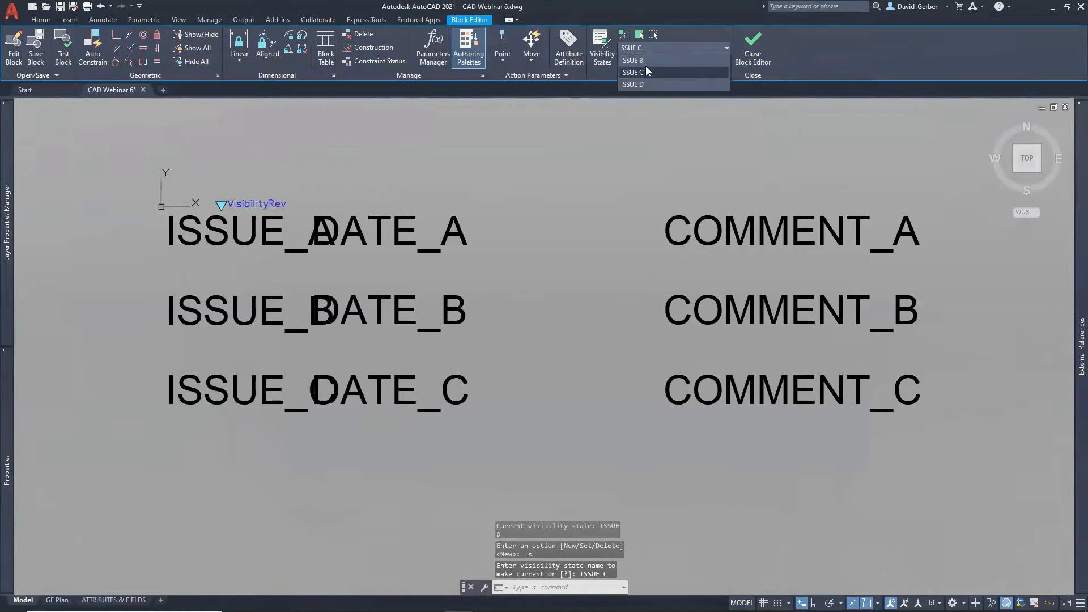
left_click(649, 97)
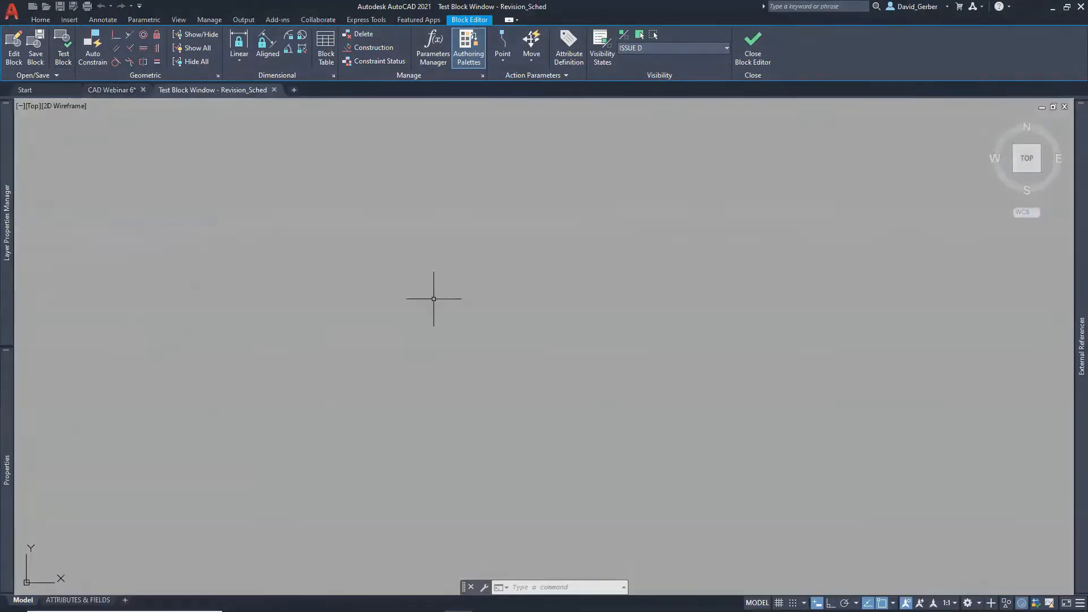
Test the Revision_Sched block in a test window by switching its visibility state to ISSUE D
middle_click(434, 340)
middle_click(433, 340)
scroll(401, 364, "down", 2)
left_click_drag(345, 377, 304, 304)
left_click(213, 329)
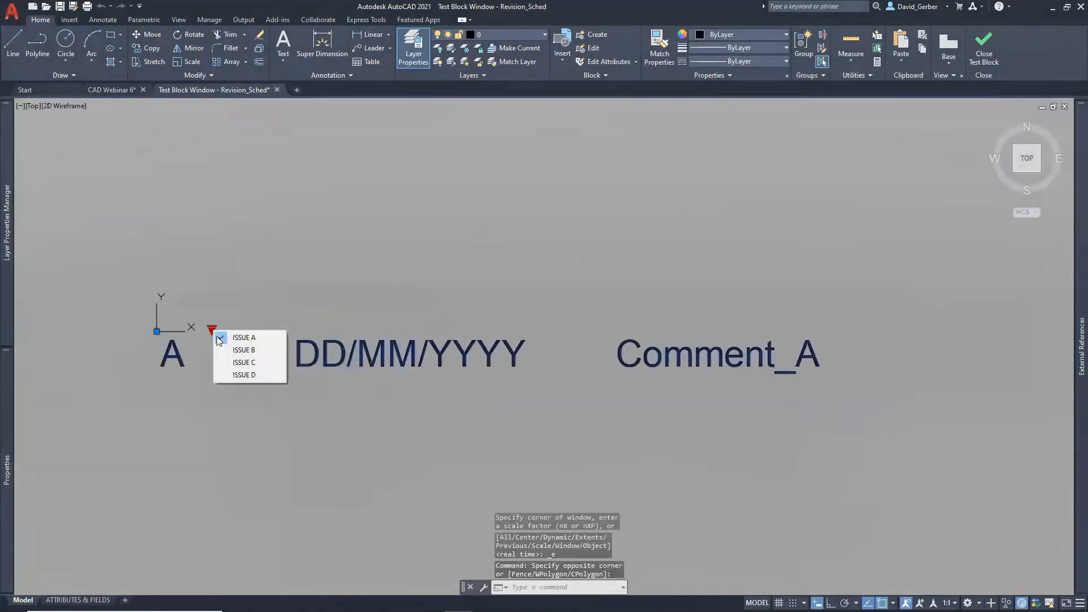
left_click(244, 375)
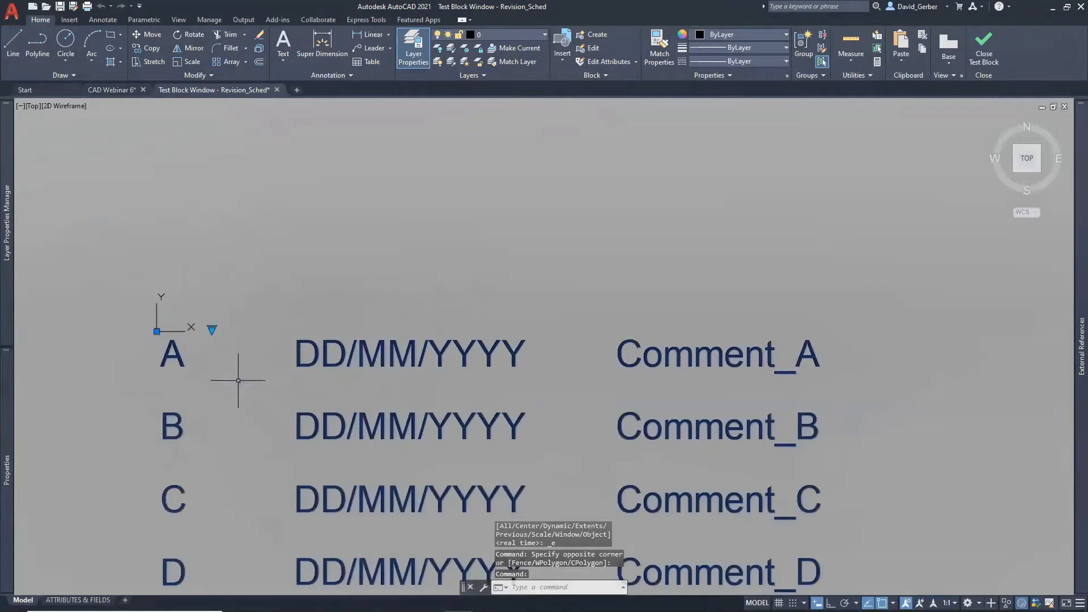
middle_click_drag(238, 377, 275, 342)
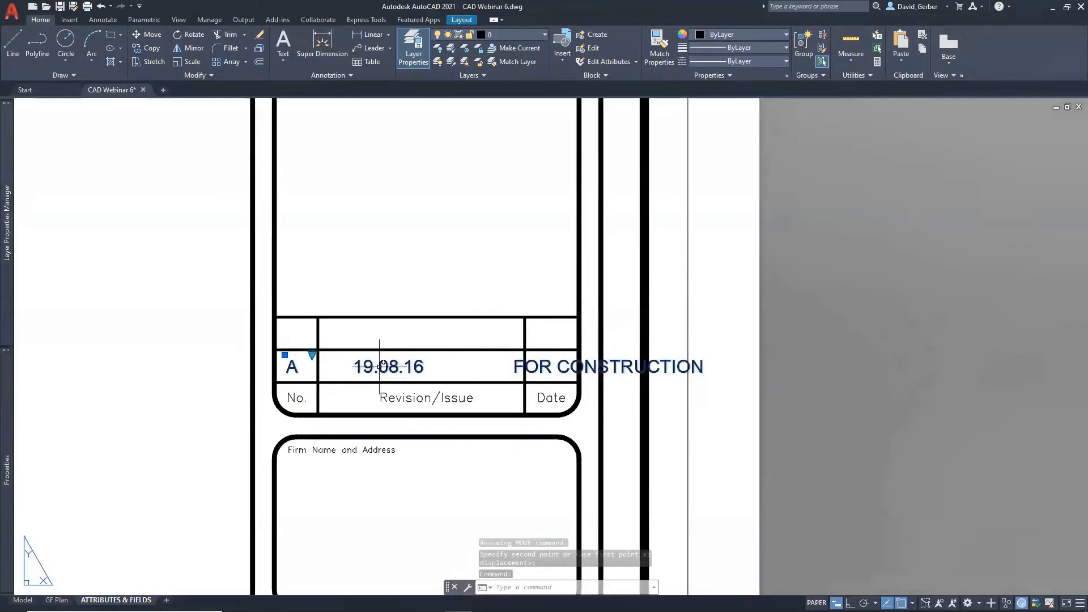
Cut the revision block from the sheet and paste it into the Title Block definition's upper empty revision row, saving the definition
key("ctrl+x")
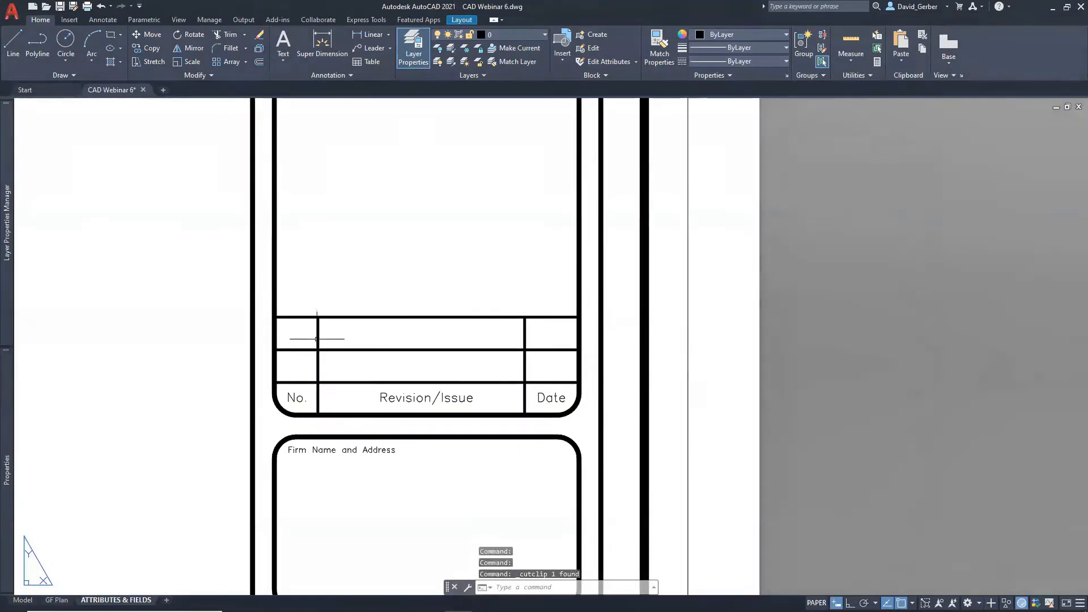
type("bedit")
key("Return")
left_click(514, 359)
scroll(670, 363, "up", 10)
key("ctrl+v")
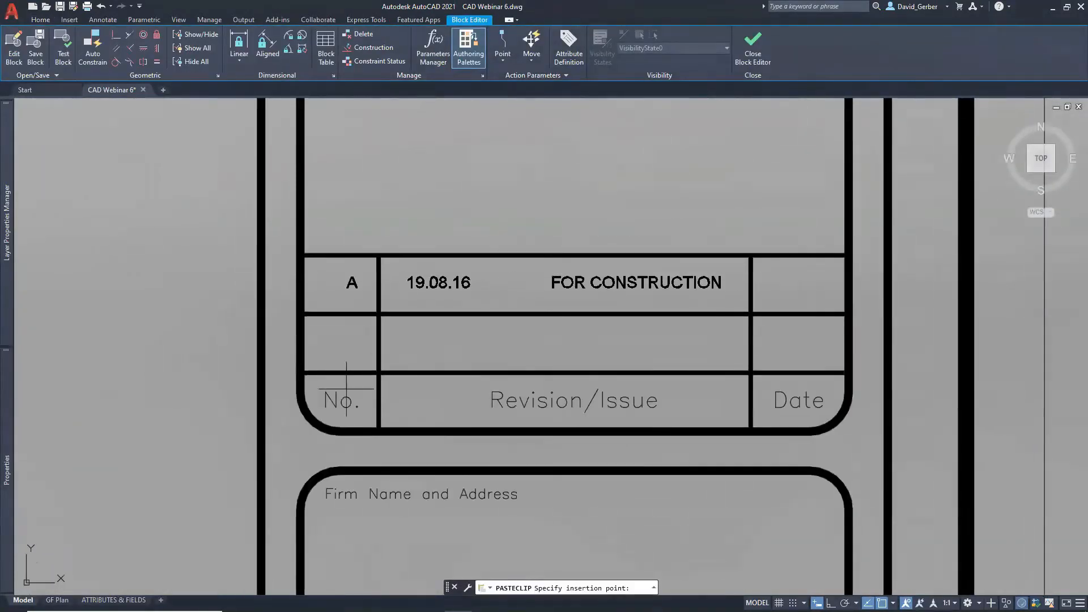
left_click(331, 389)
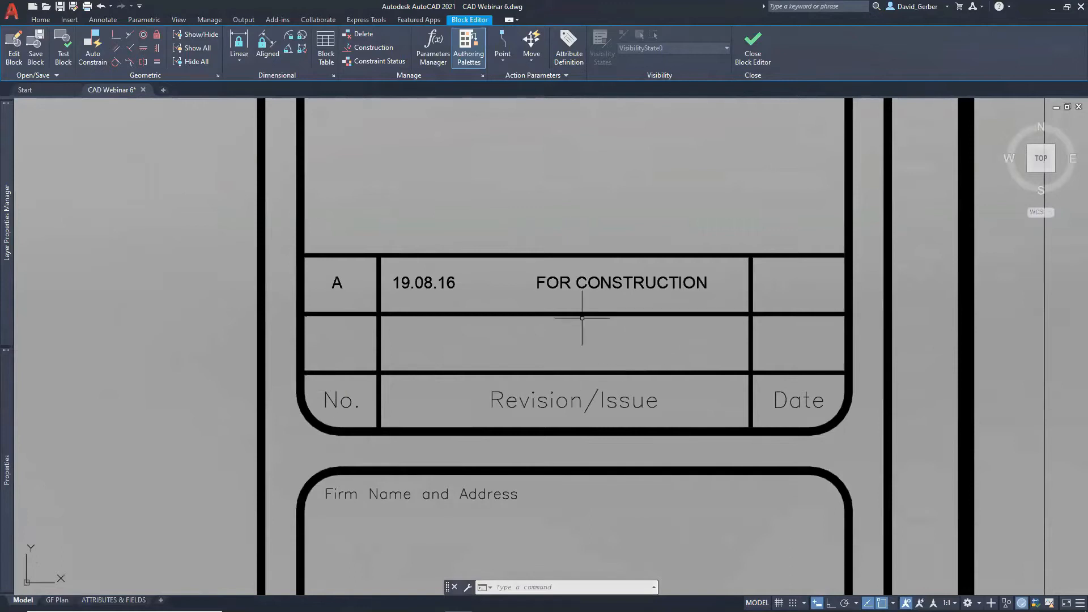
left_click(753, 48)
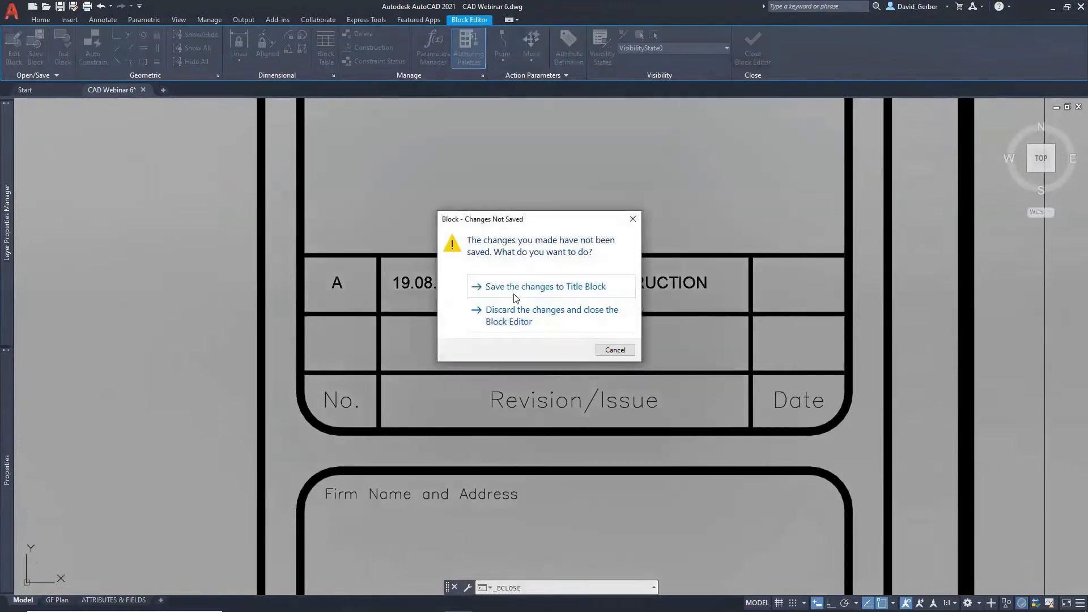
left_click(512, 288)
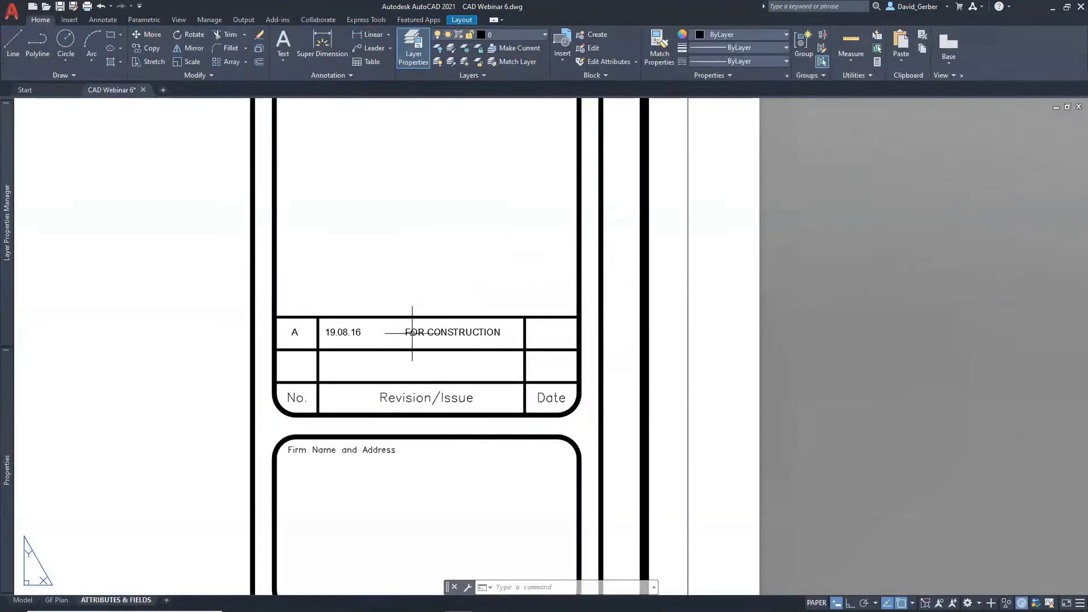
Reopen the Title Block definition and set the nested revision block's visibility state to ISSUE B
type("p")
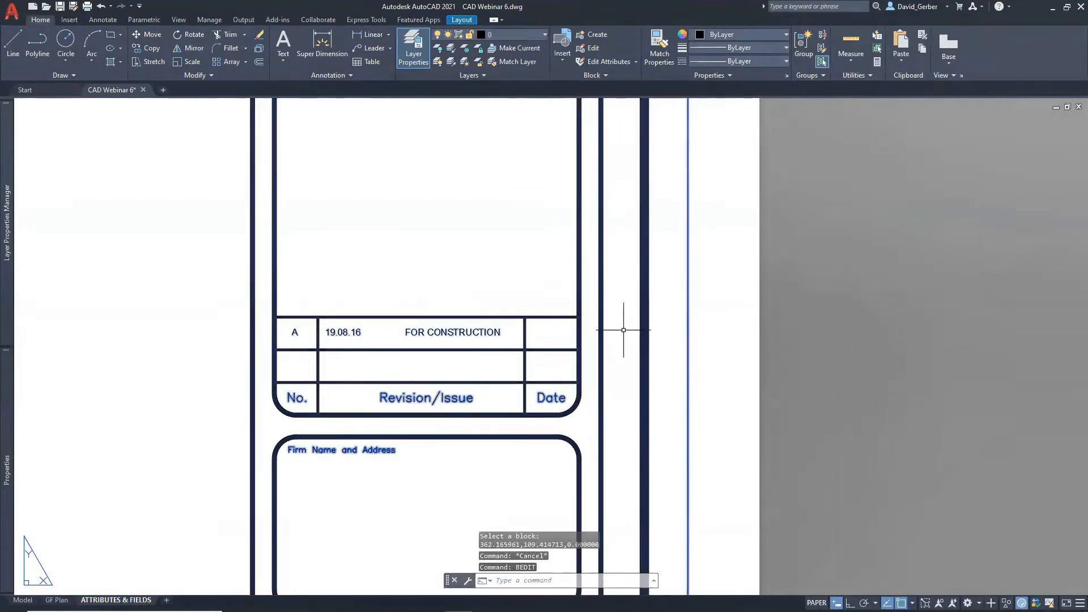
type("edit")
key("Return")
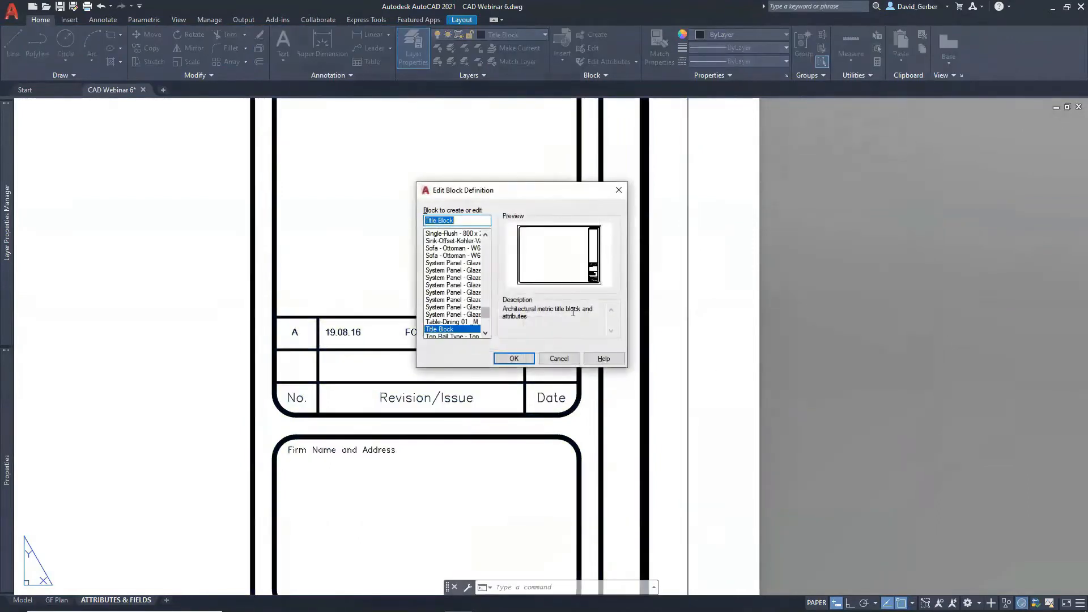
left_click(501, 359)
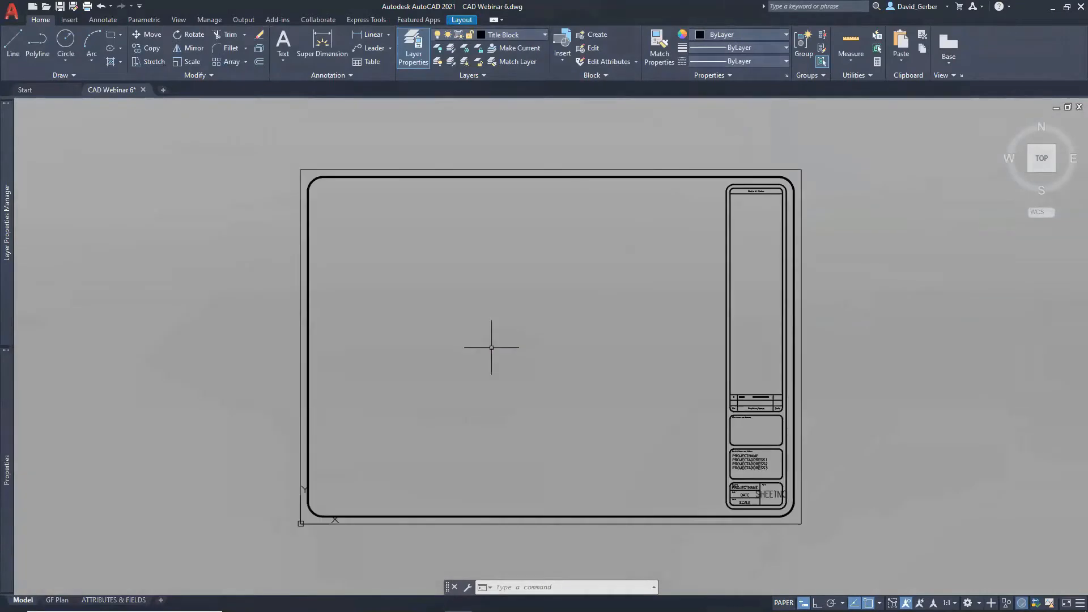
scroll(584, 356, "up", 10)
left_click(399, 306)
left_click(417, 328)
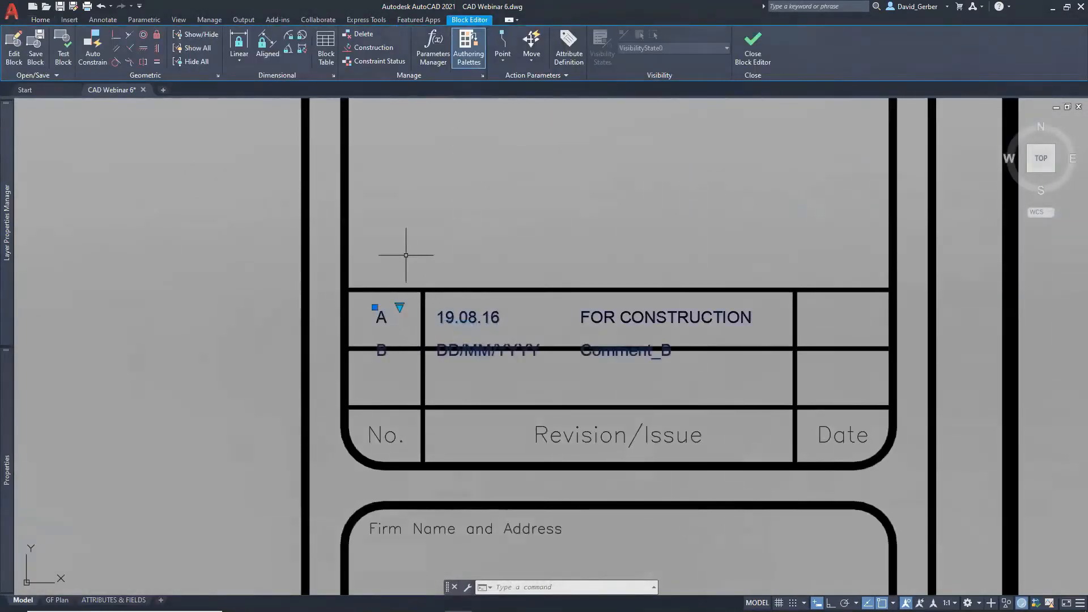
Move the nested revision block down slightly so its A and B entries sit in separate table rows, and save the Title Block definition
type("move")
key("Return")
left_click(414, 236)
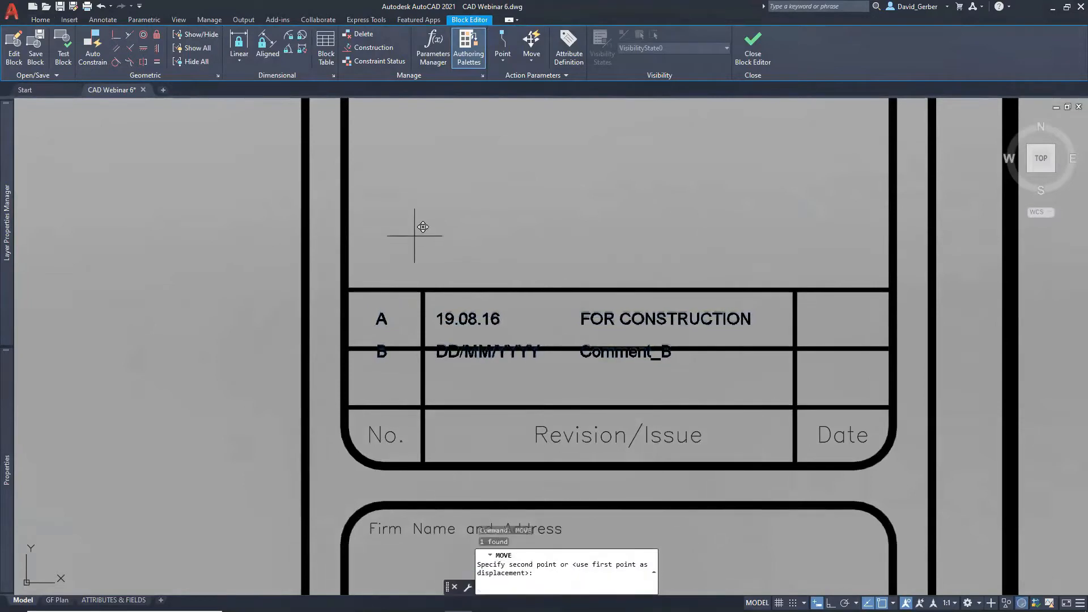
left_click(419, 248)
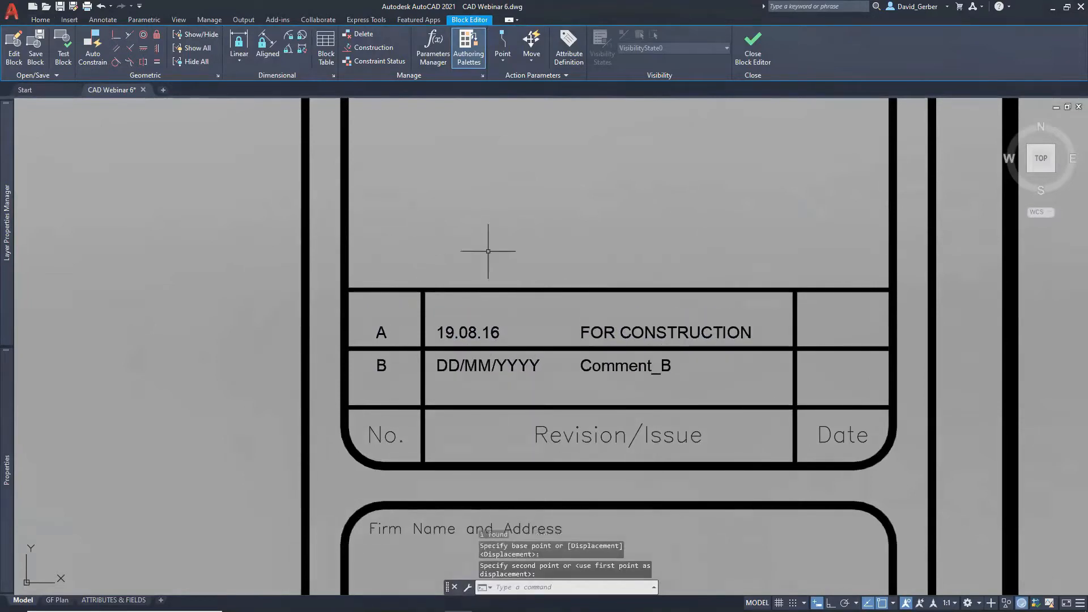
key("Escape")
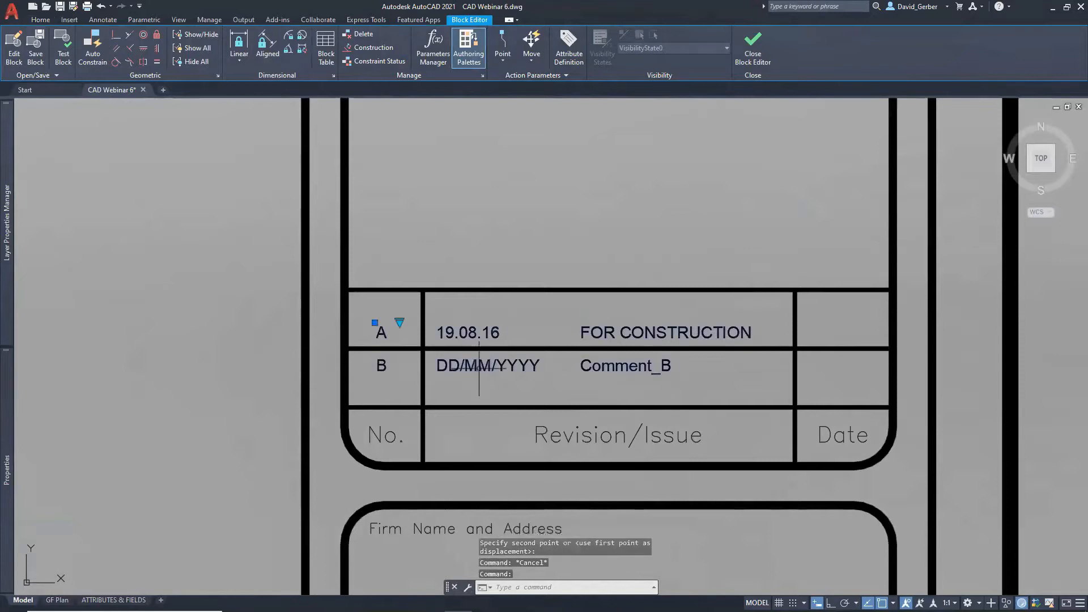
left_click(753, 48)
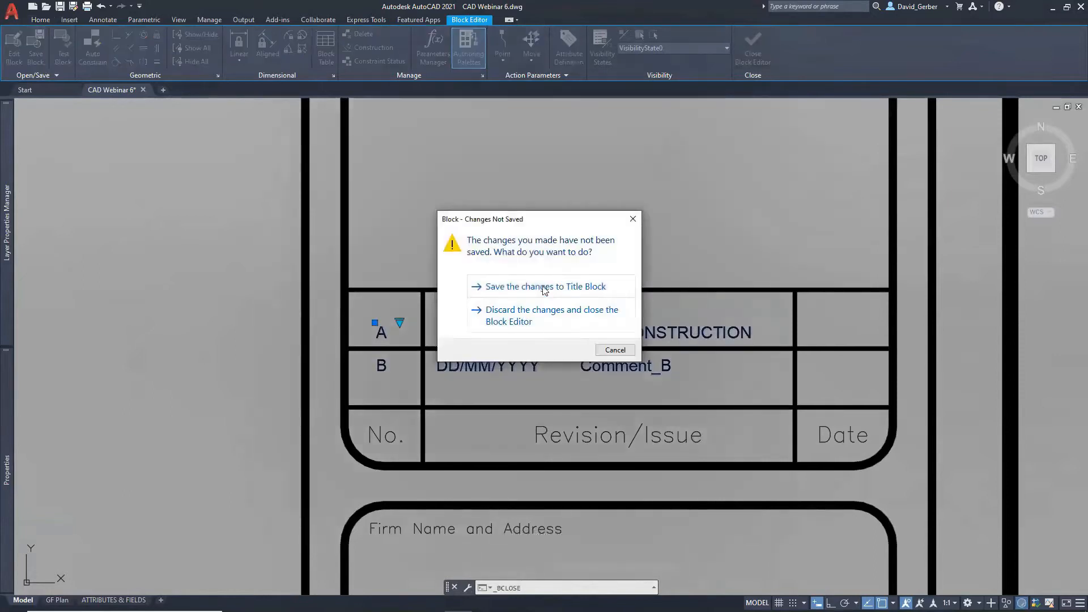
left_click(544, 289)
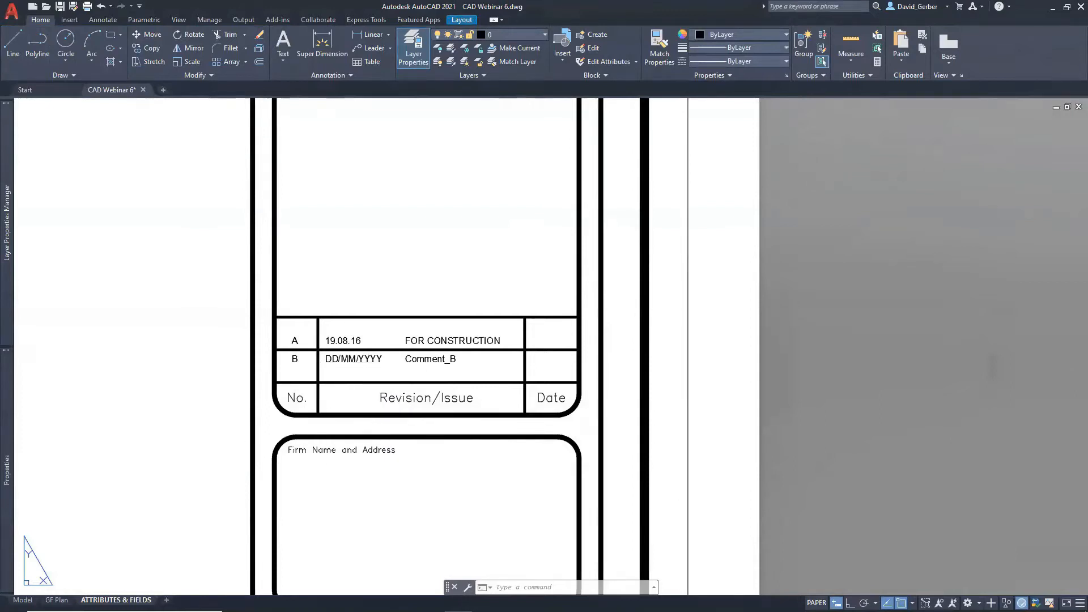
Undo the nested revision block's move and visibility change, going back into the Title Block editing session
key("ctrl+z")
key("ctrl+z")
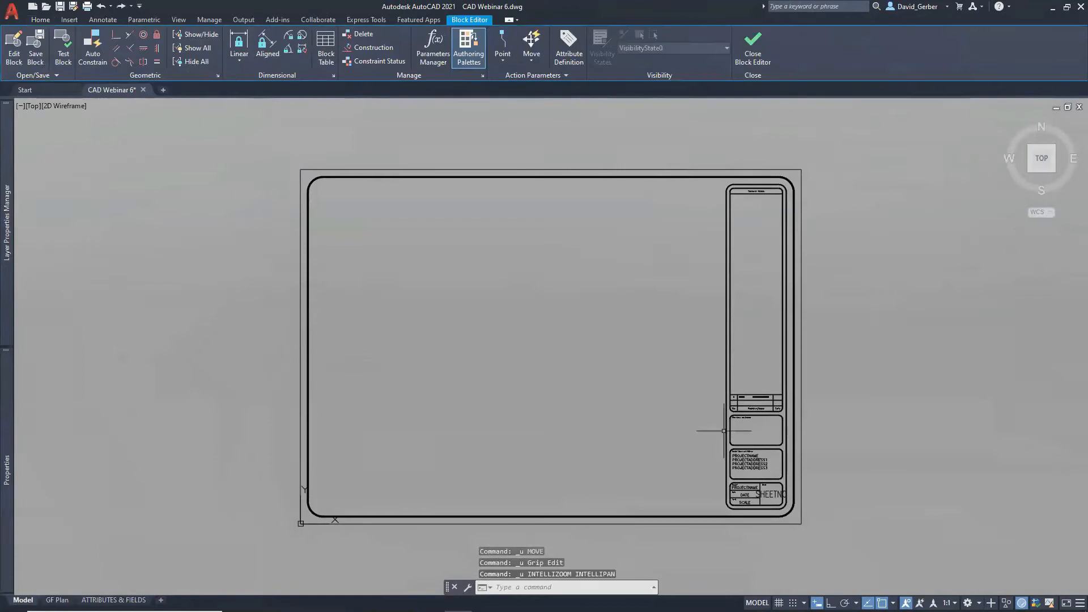
key("ctrl+z")
Delete the nested revision block from the title block's revision table and save the Title Block definition
left_click(700, 332)
left_click(682, 319)
key("Delete")
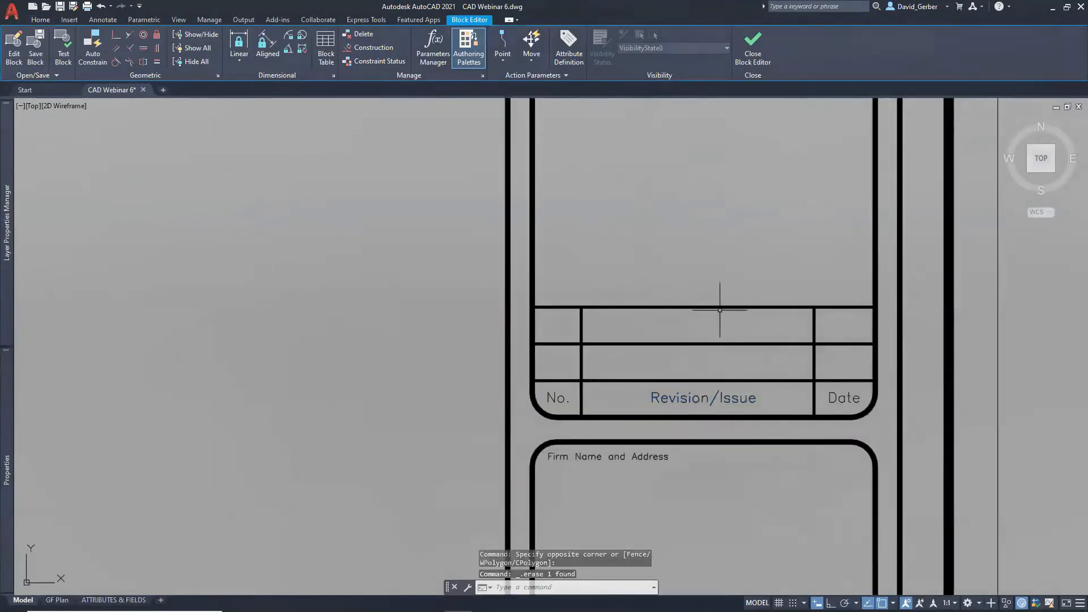
left_click(753, 48)
left_click(513, 298)
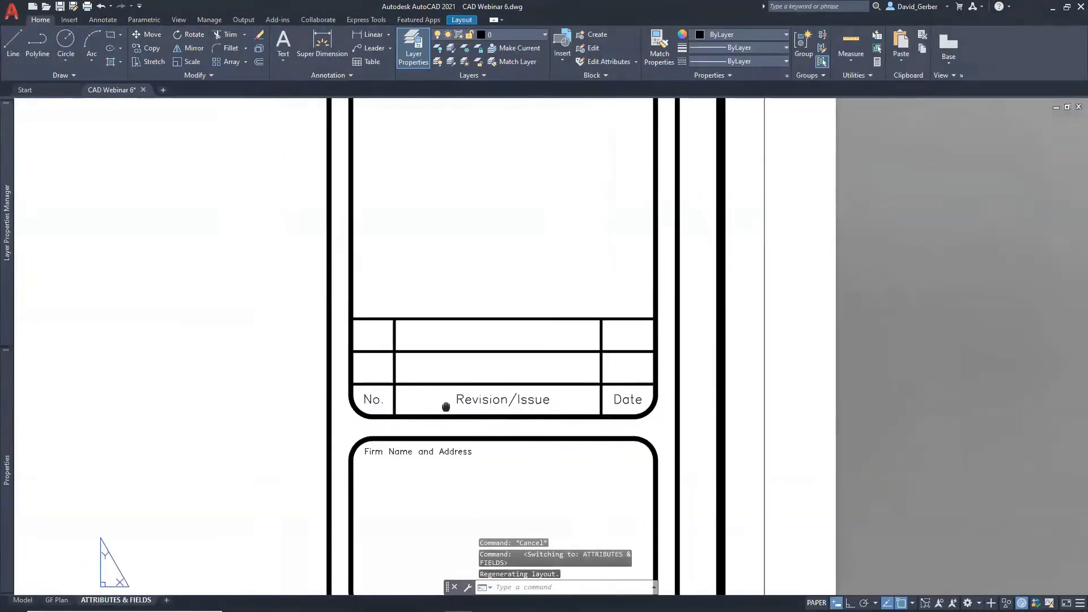
Start a table based on a data link and create a new Excel data link named FineTuneWebinar
type("table")
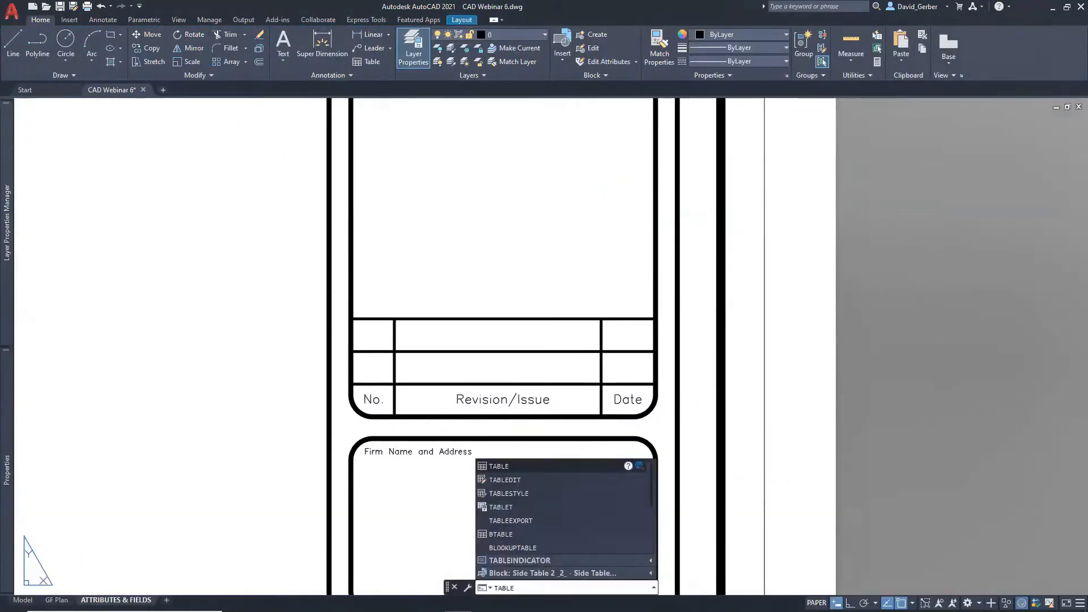
key("Return")
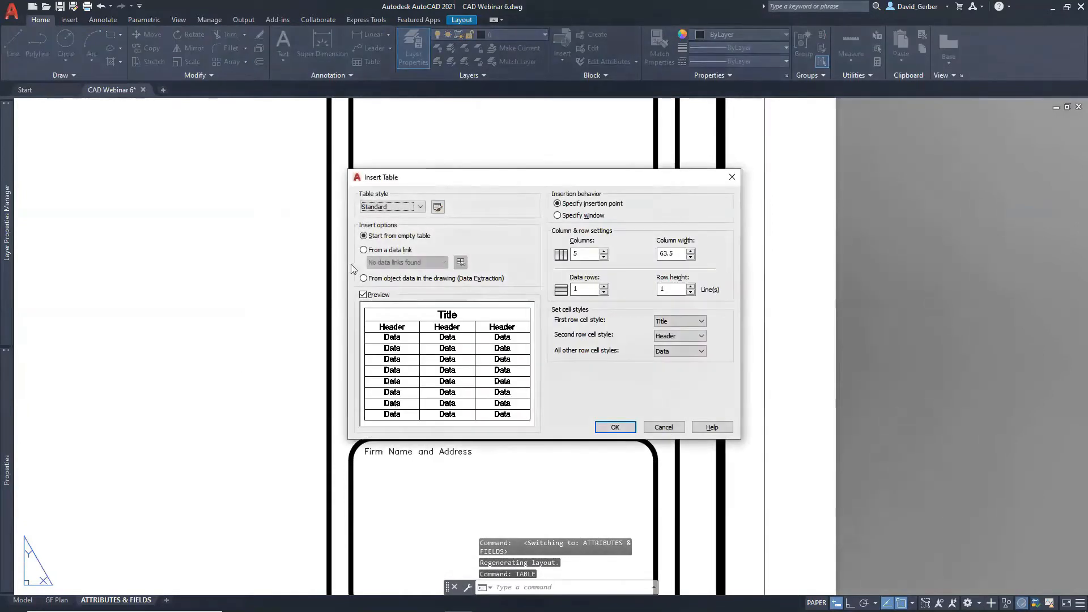
left_click(364, 250)
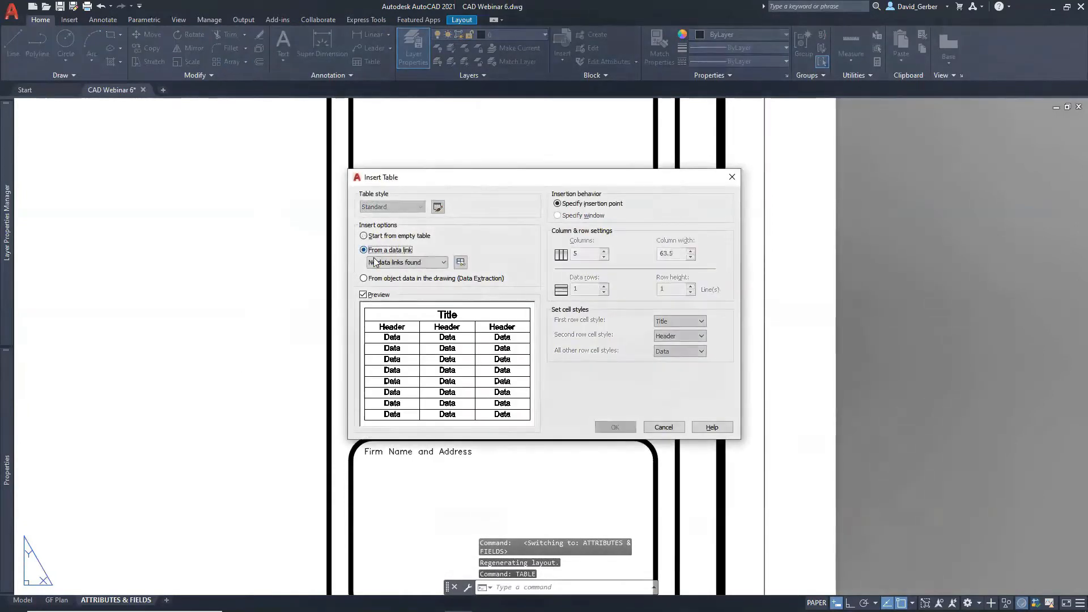
left_click(461, 262)
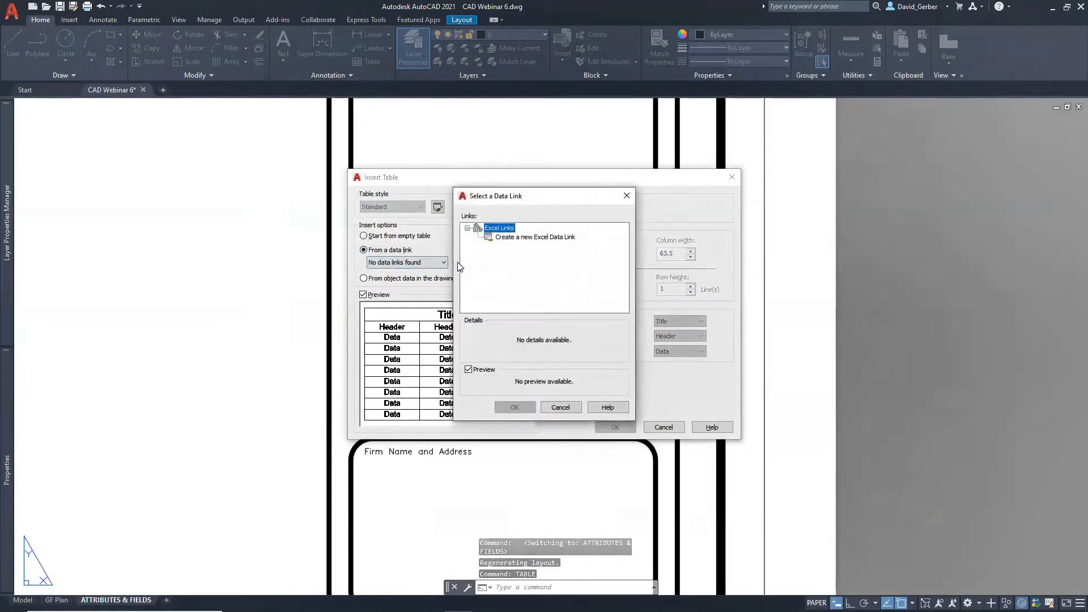
left_click(516, 238)
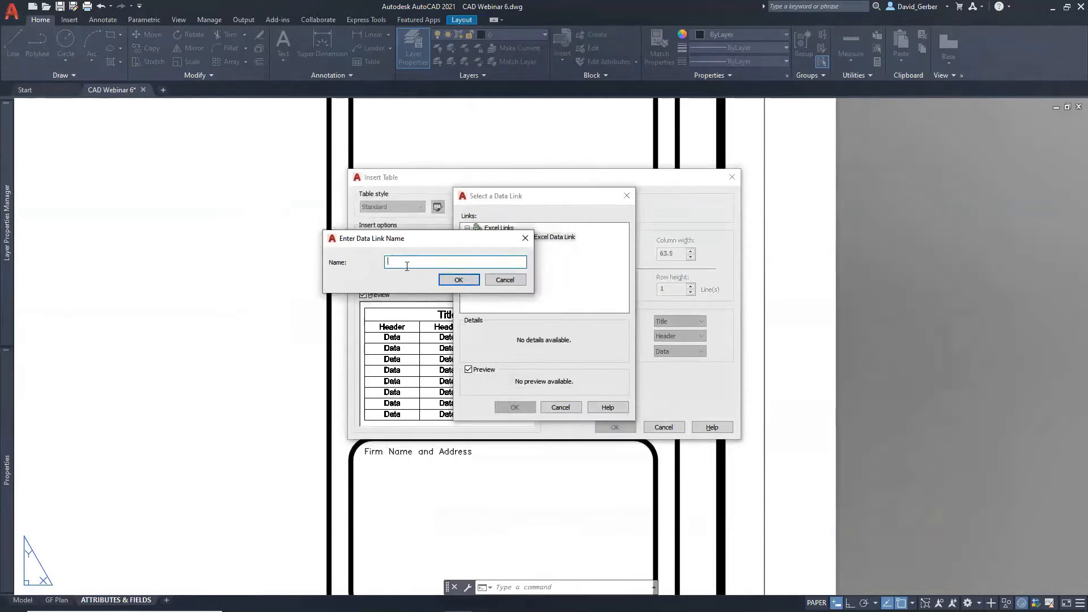
type("FineTuneWebinar")
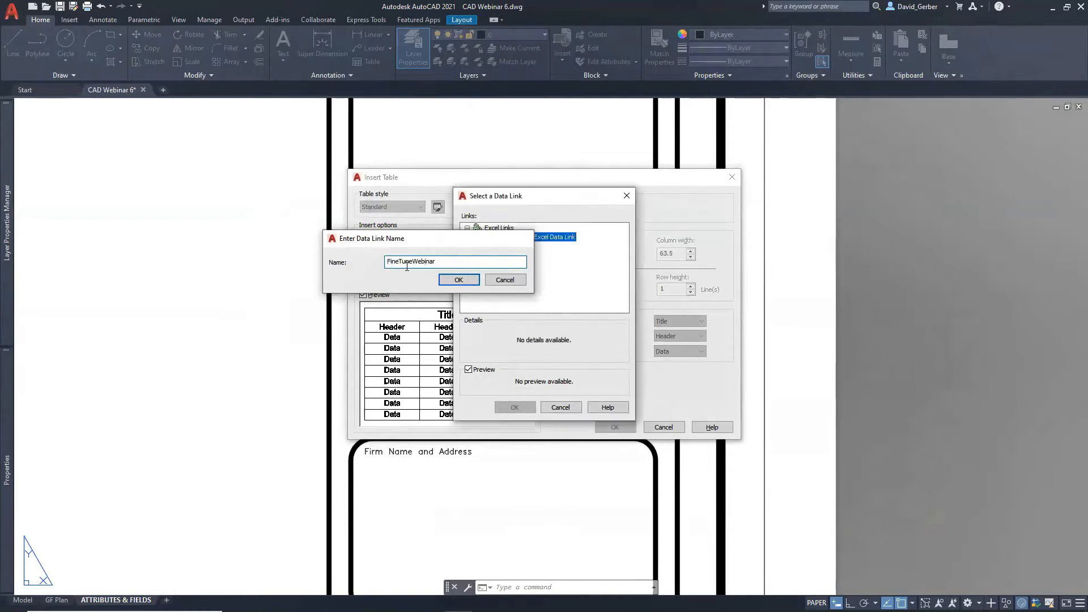
key("Return")
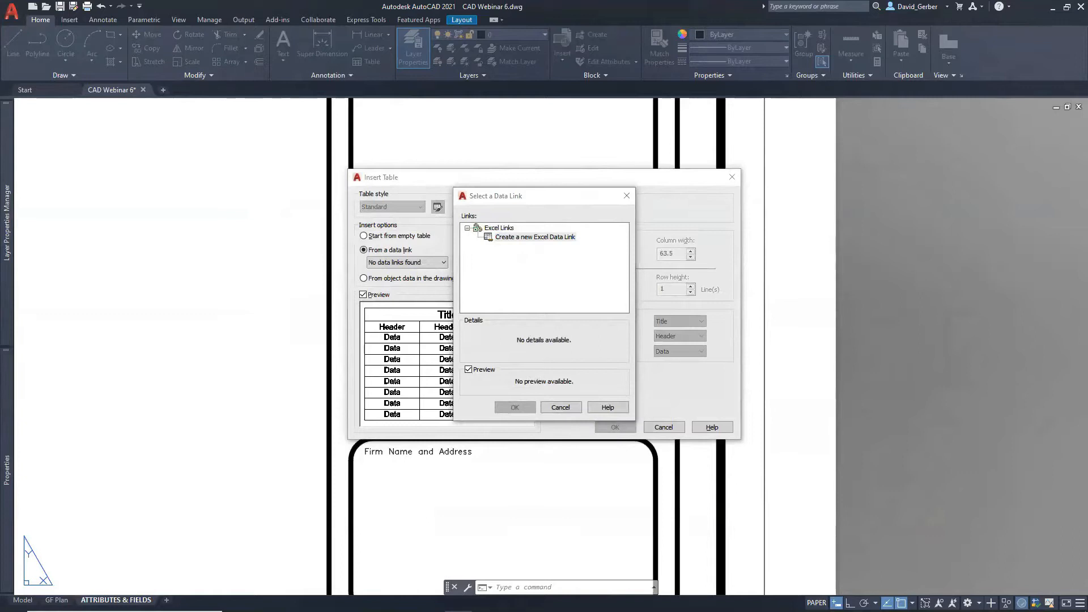
Choose FineTuneRevs.xlsx as the data link's source file, widen the link dialog and check the workbook in Excel
left_click_drag(400, 150, 419, 179)
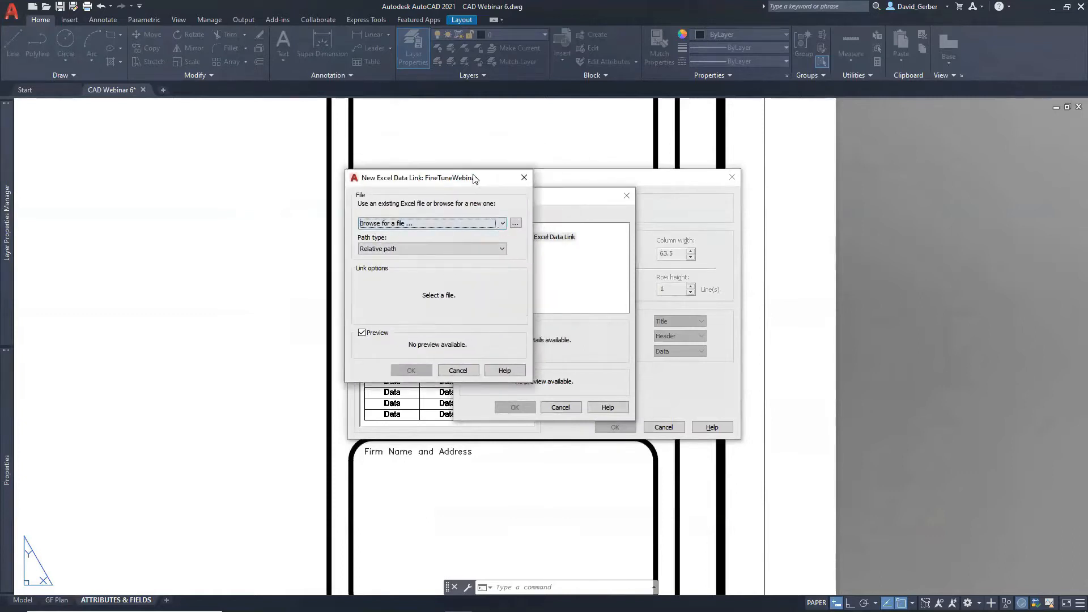
left_click_drag(463, 175, 0, 195)
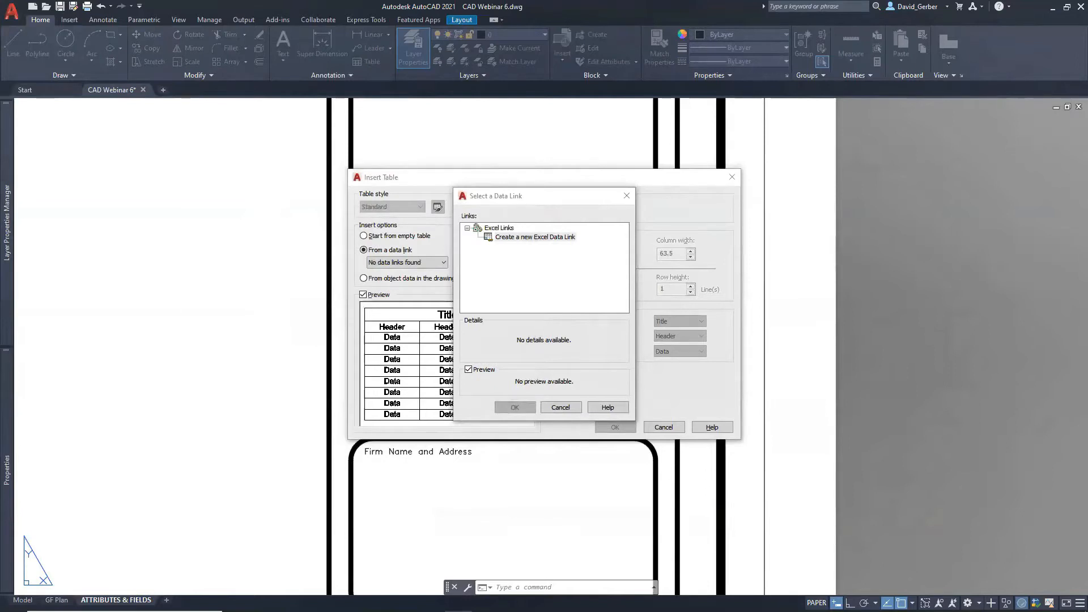
left_click_drag(305, 239, 0, 249)
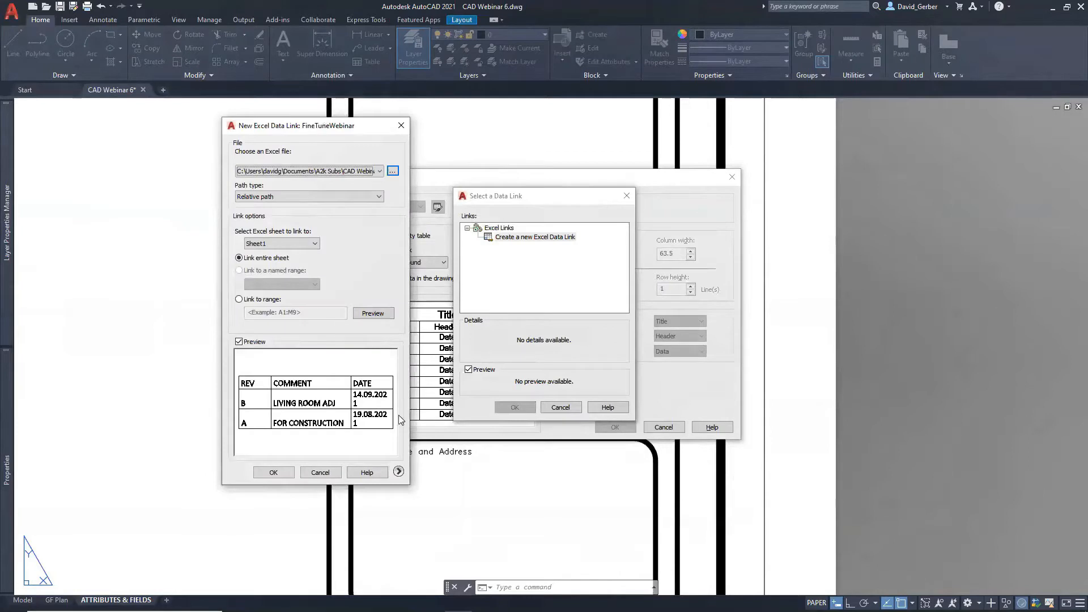
left_click_drag(411, 357, 528, 356)
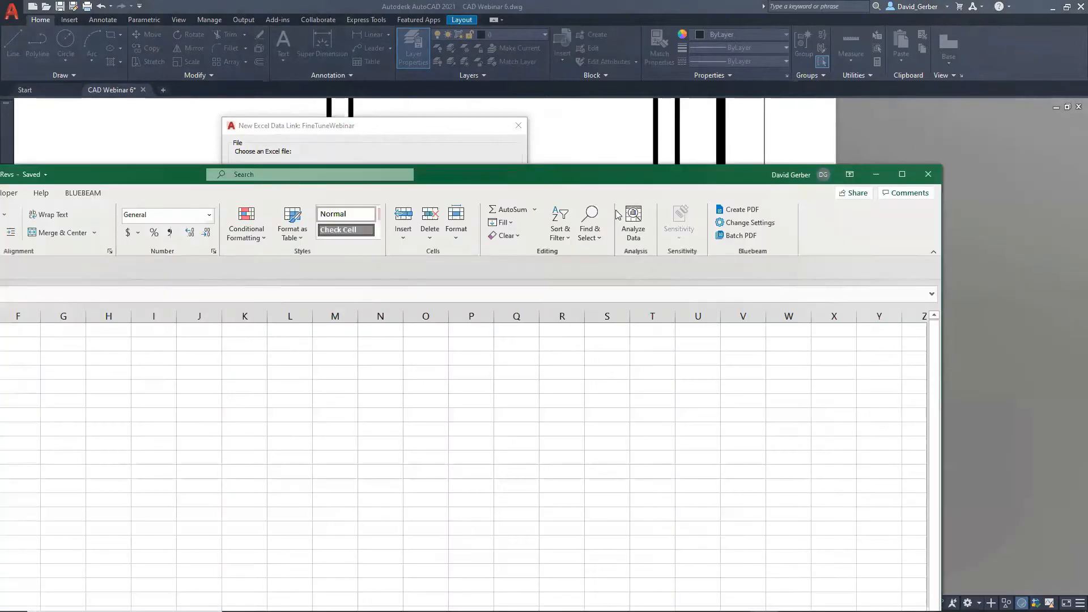
left_click_drag(639, 217, 656, 287)
left_click_drag(355, 276, 0, 252)
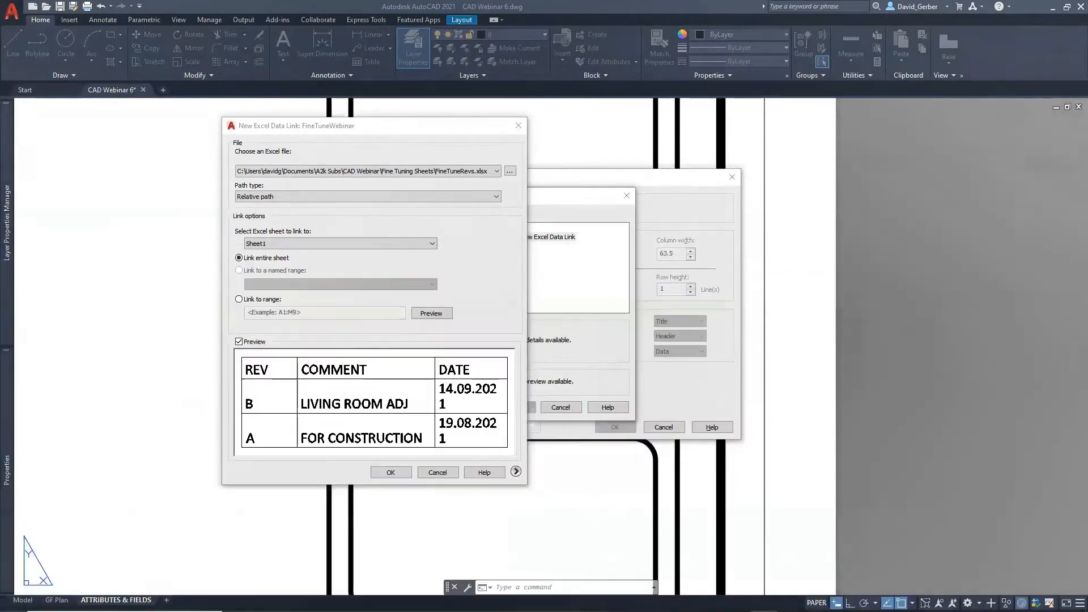
Restrict the data link to the cell range A2:C2 of Sheet1 and preview it
left_click(239, 300)
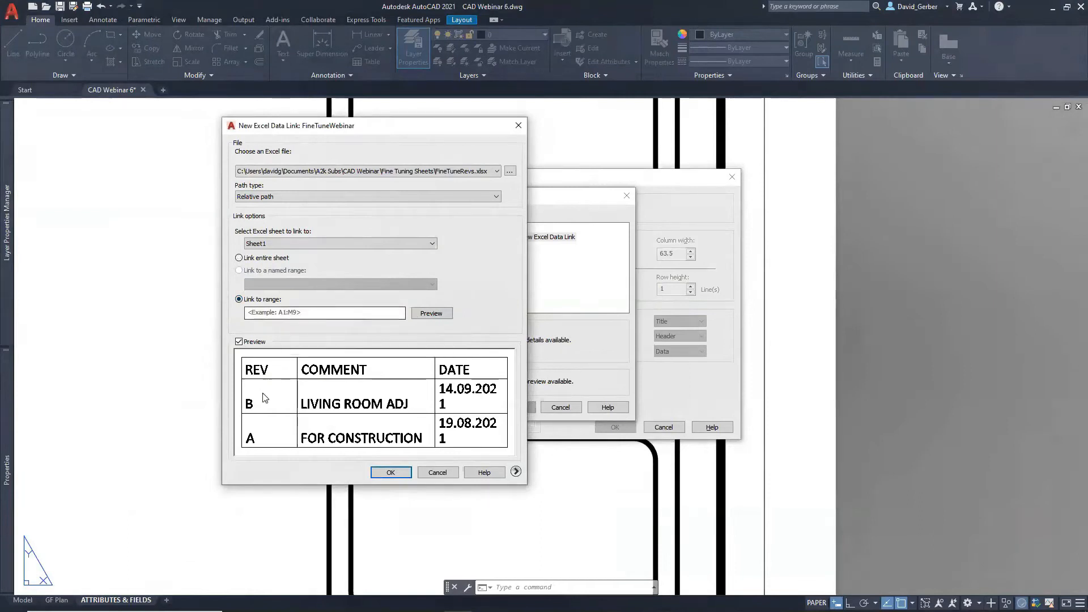
left_click(268, 315)
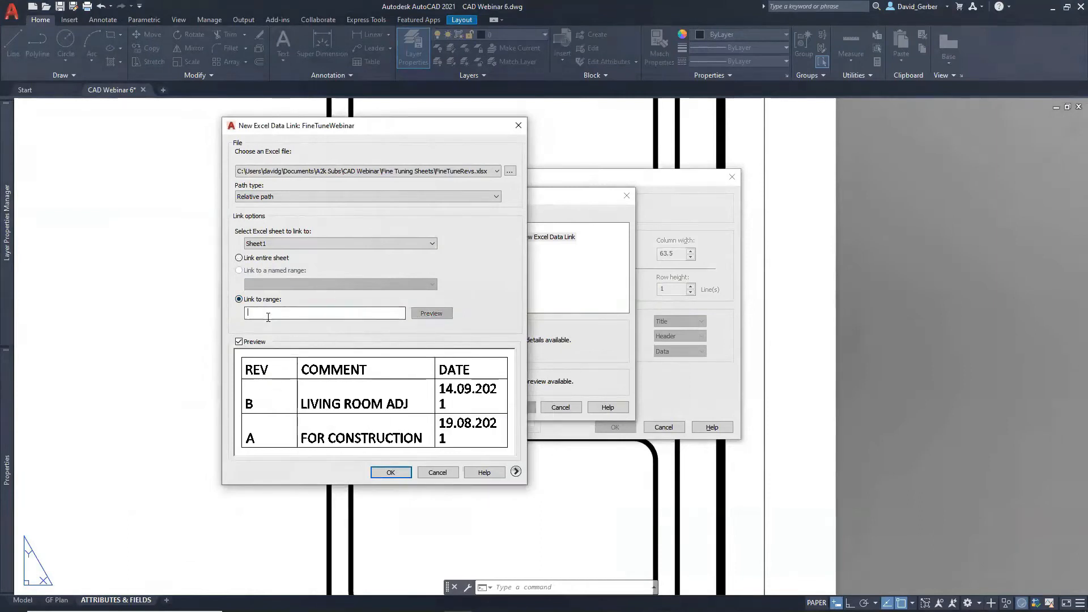
type("A2:C2")
left_click(431, 318)
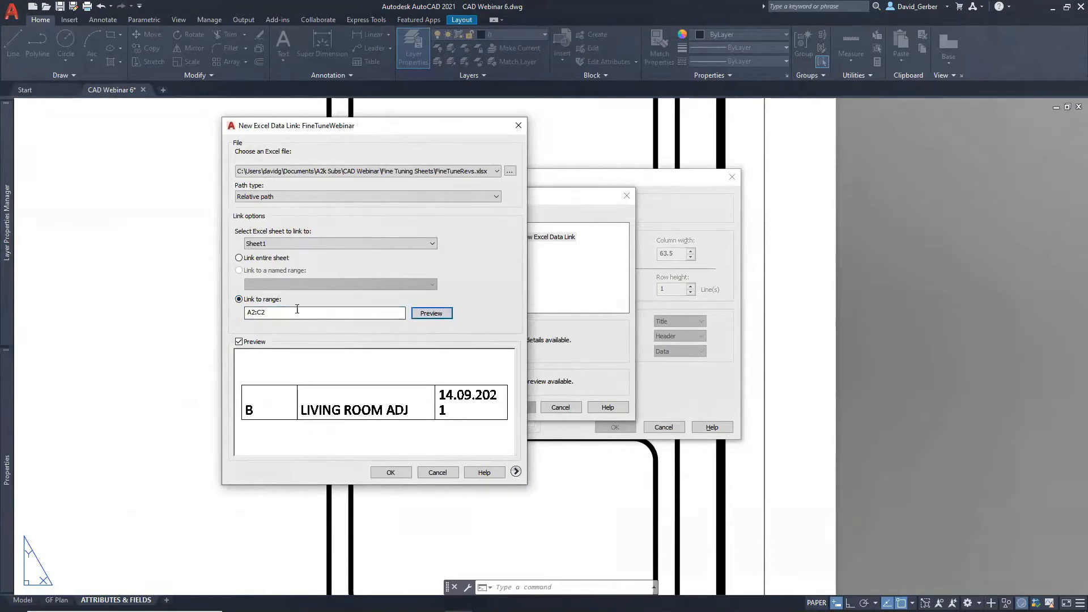
Extend the linked range to A2:C3, preview it and accept the new data link
left_click(267, 312)
type("3")
key("BackSpace")
key("BackSpace")
type("3")
left_click(429, 315)
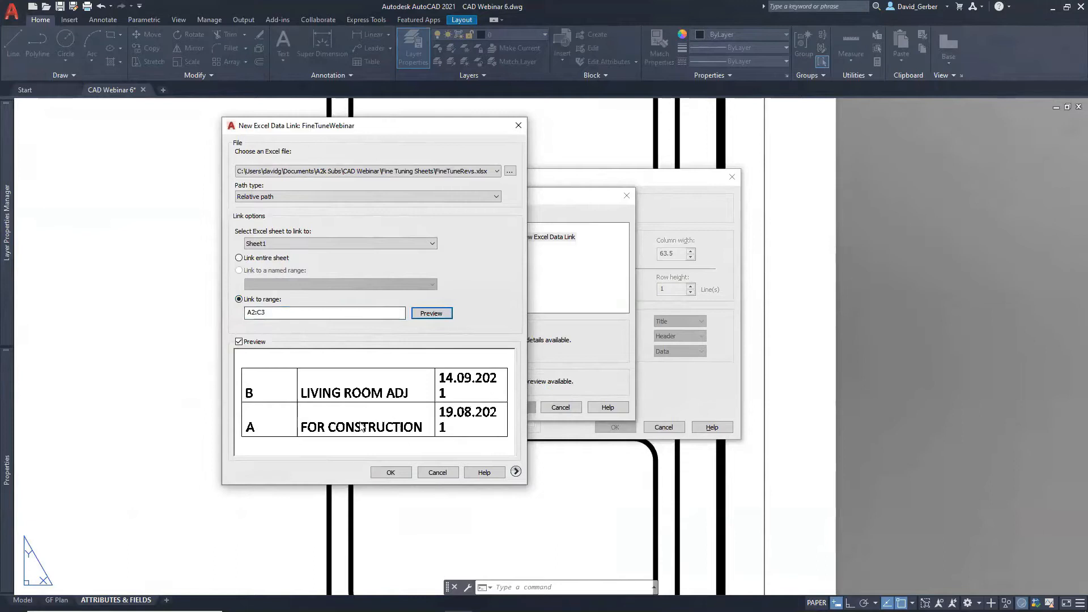
left_click(391, 473)
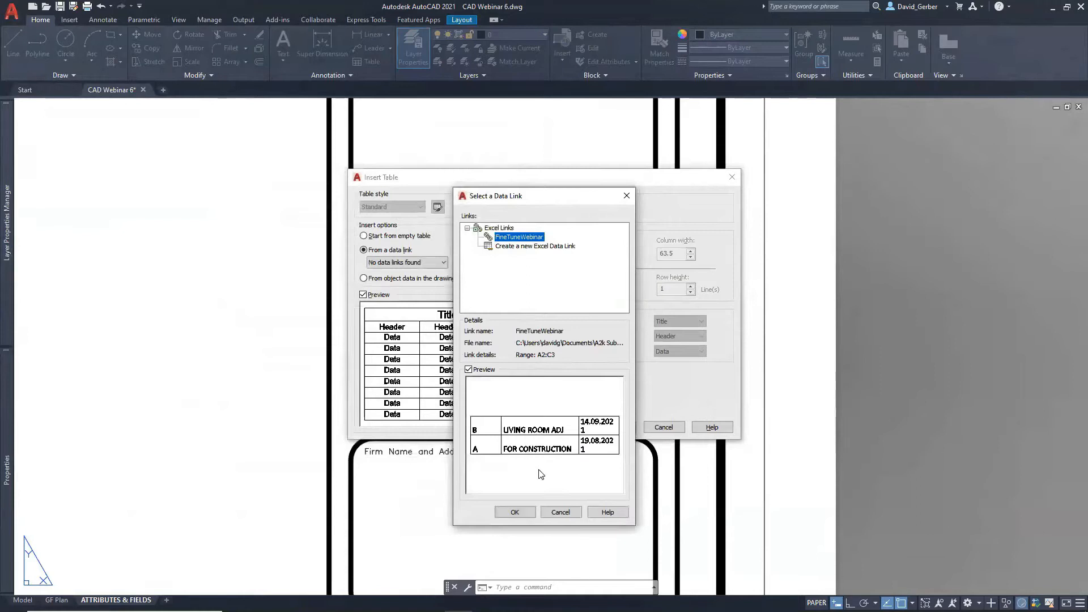
Insert the table from the FineTuneWebinar link at the upper-left corner of the title block's revision grid
left_click(526, 514)
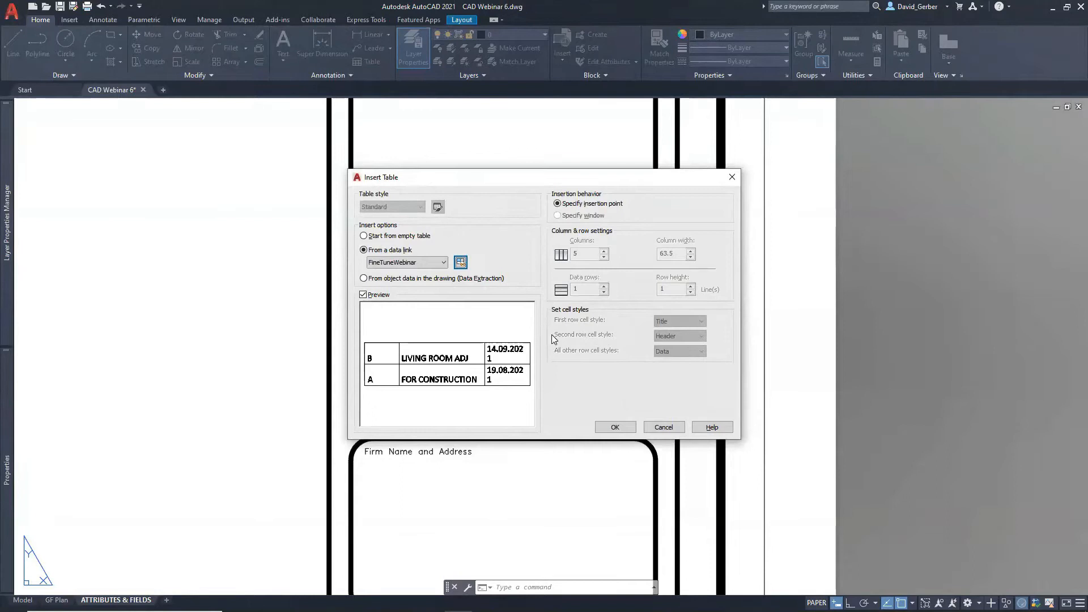
left_click(616, 428)
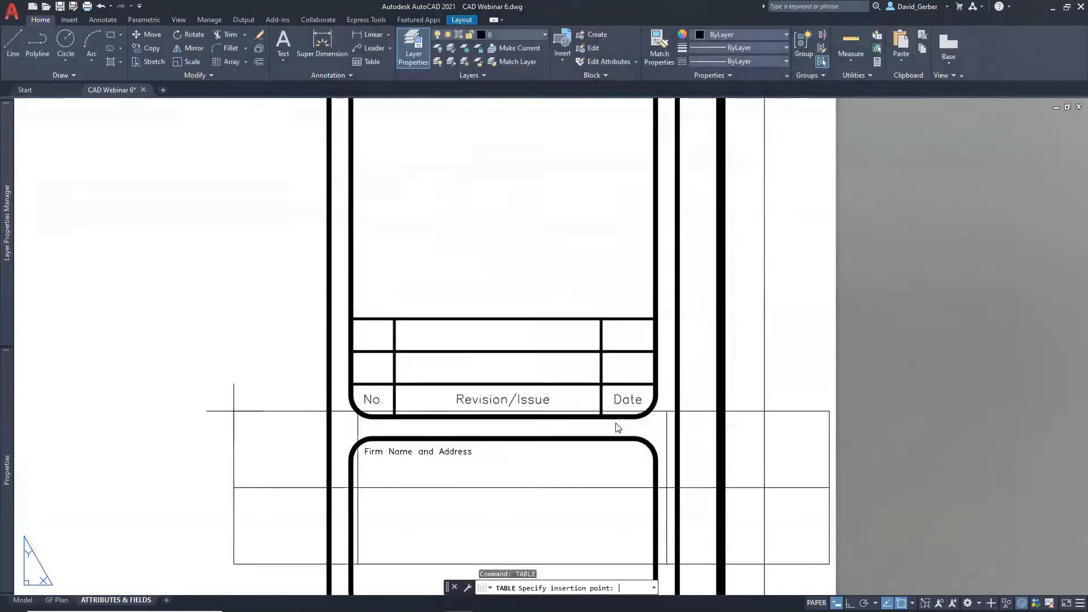
left_click(351, 319)
Scale the linked table by reference from its upper-left corner so its width matches the revision grid
left_click(971, 389)
left_click(905, 286)
type("sc")
key("Return")
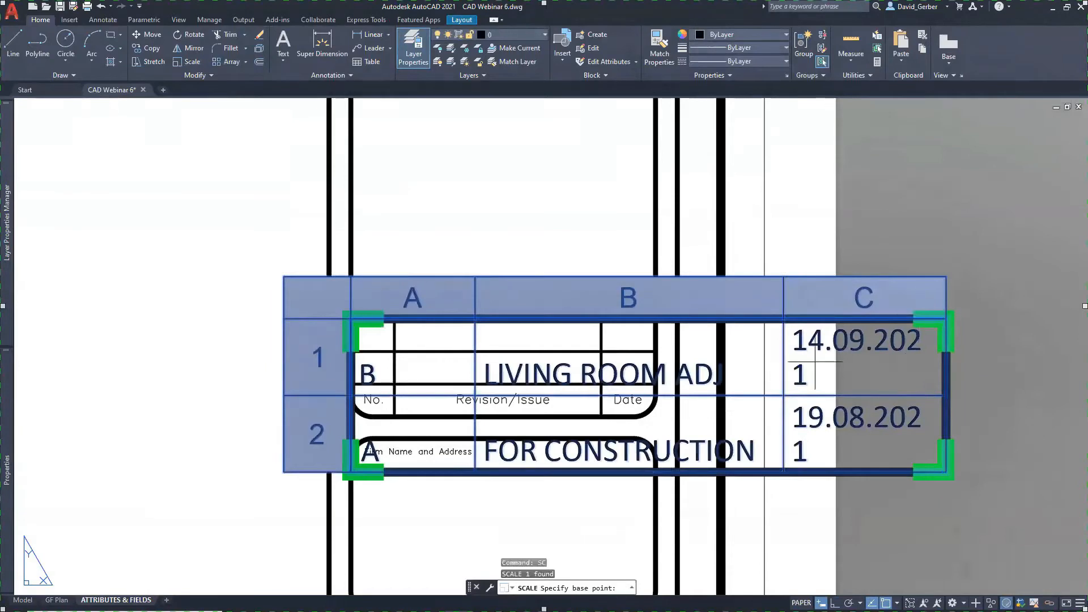
left_click(351, 320)
type("ref")
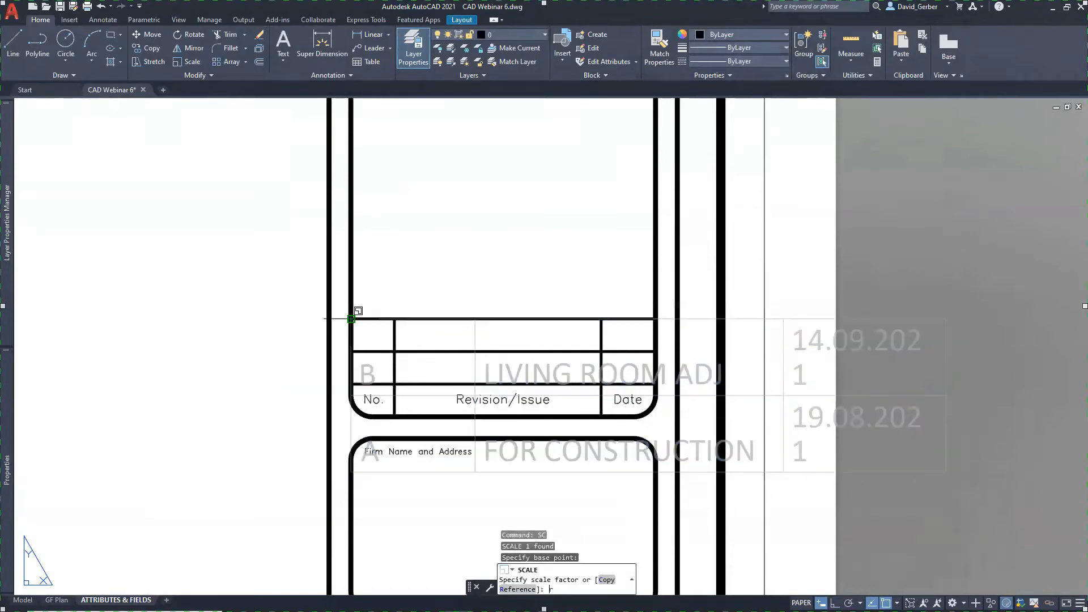
key("Return")
left_click(352, 319)
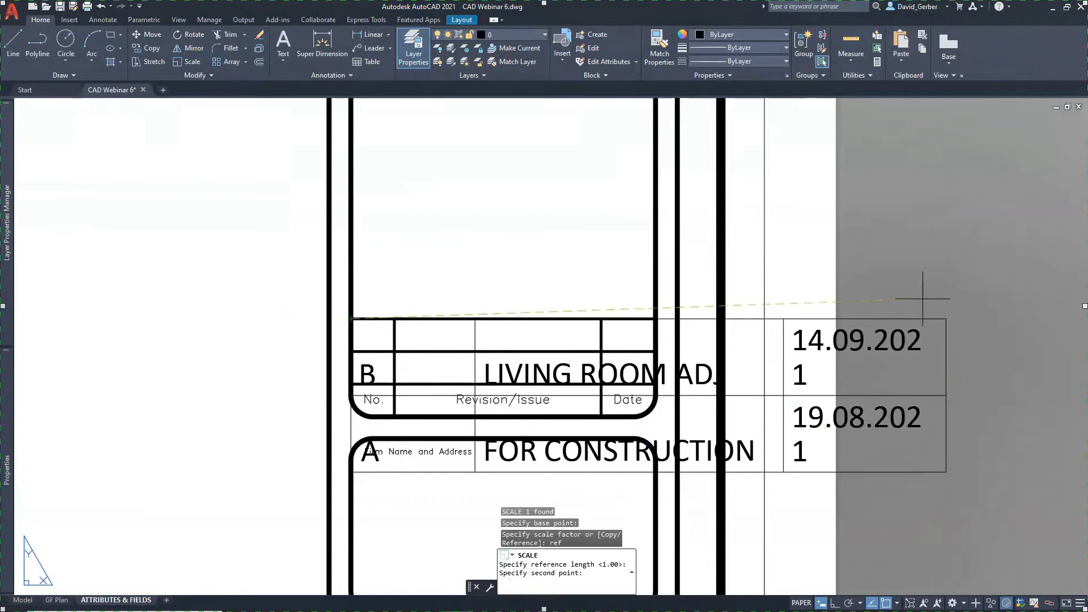
left_click(946, 320)
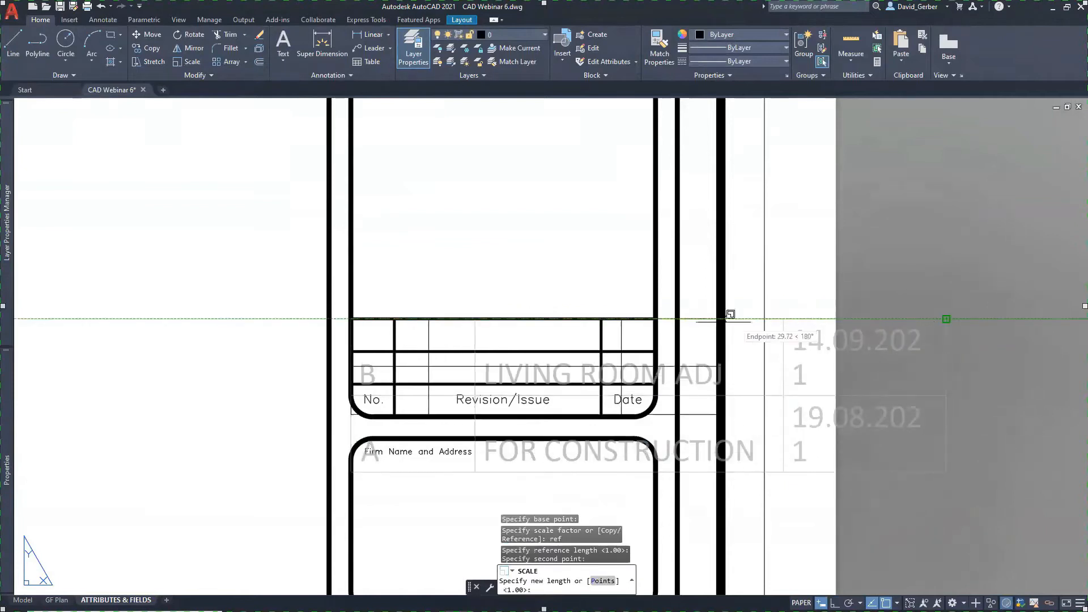
left_click(656, 319)
Widen the linked table's date column so each date fits on one line
scroll(578, 347, "up", 2)
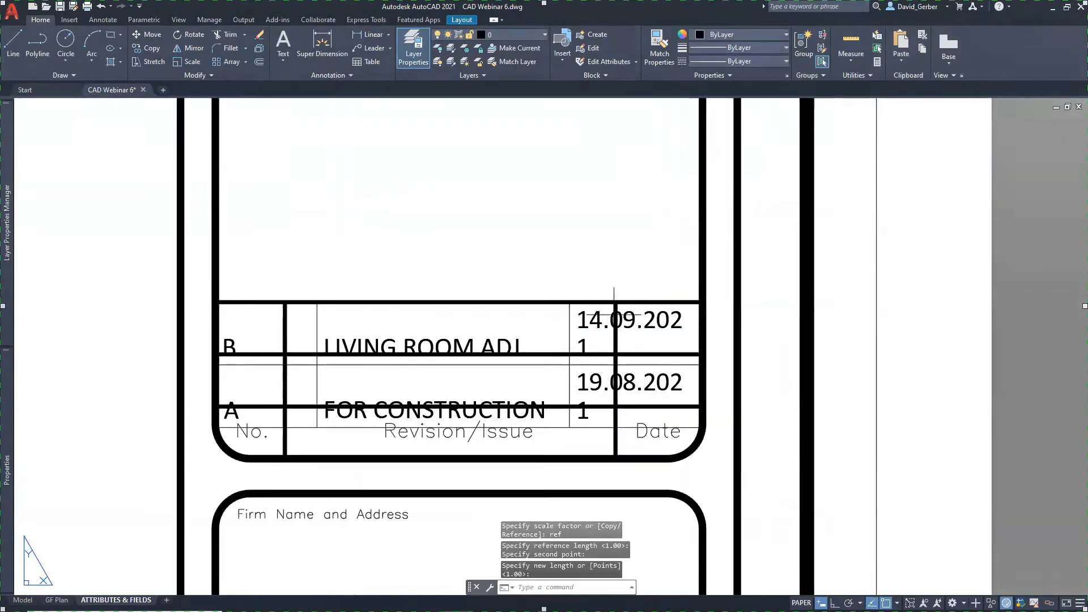
left_click(586, 324)
left_click(703, 333)
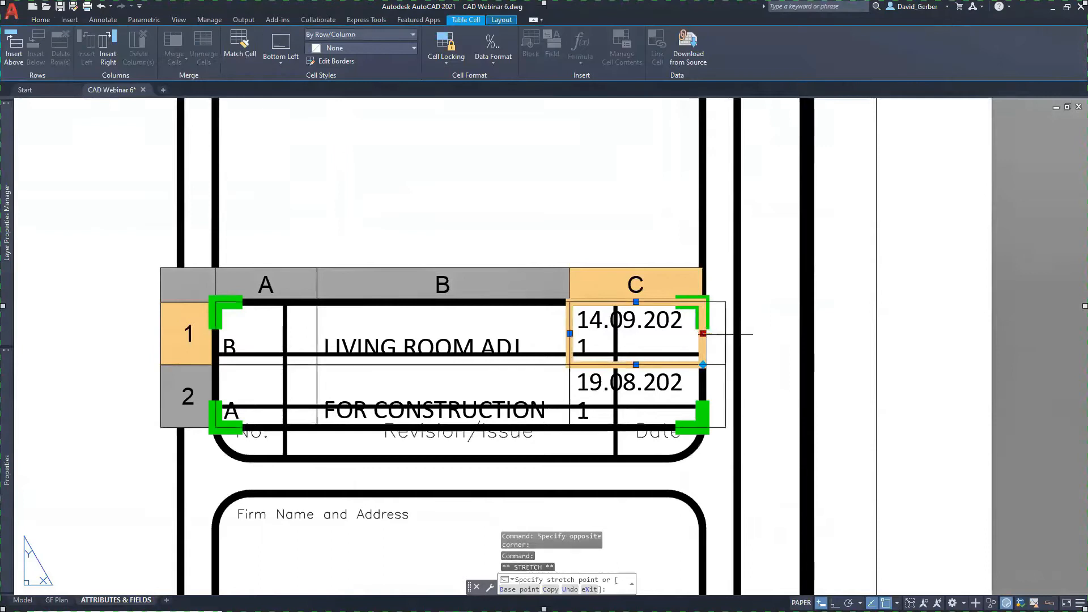
key("Escape")
left_click(507, 342)
key("Escape")
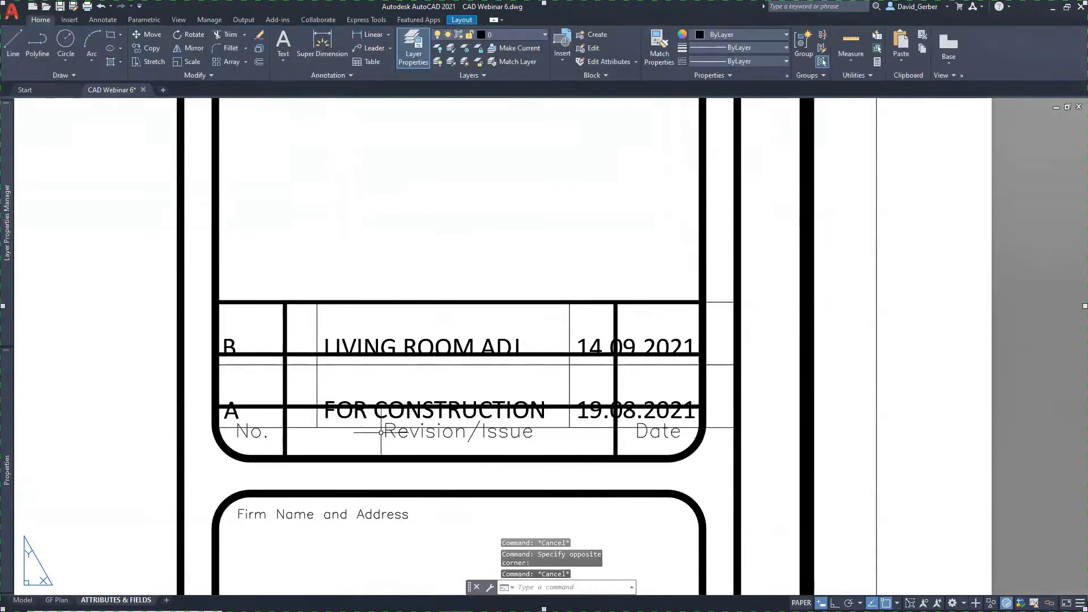
Move the linked table out of the title block into the empty sheet area to its left
left_click(365, 420)
left_click(369, 243)
type("m")
key("Return")
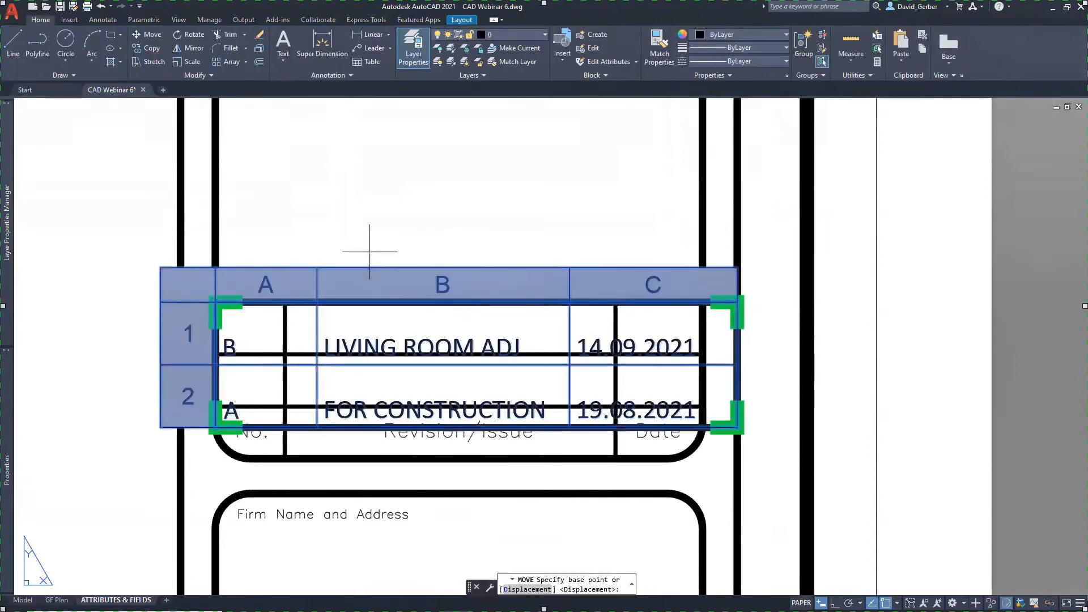
left_click(212, 498)
scroll(360, 341, "down", 1)
middle_click_drag(555, 339, 725, 351)
left_click(138, 418)
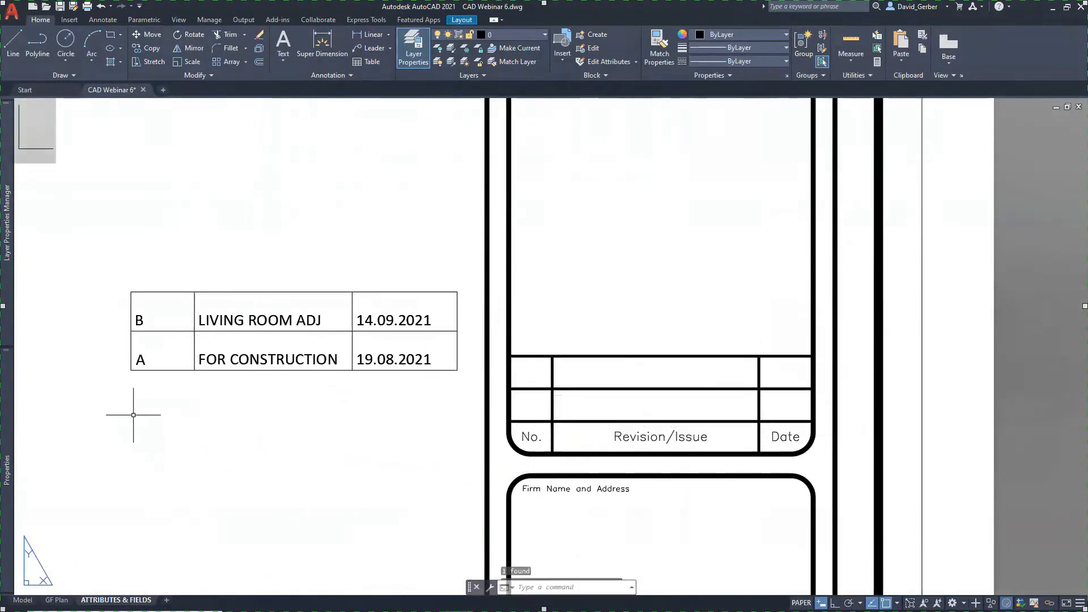
middle_click_drag(218, 416, 324, 420)
scroll(437, 364, "up", 2)
middle_click_drag(437, 365, 519, 365)
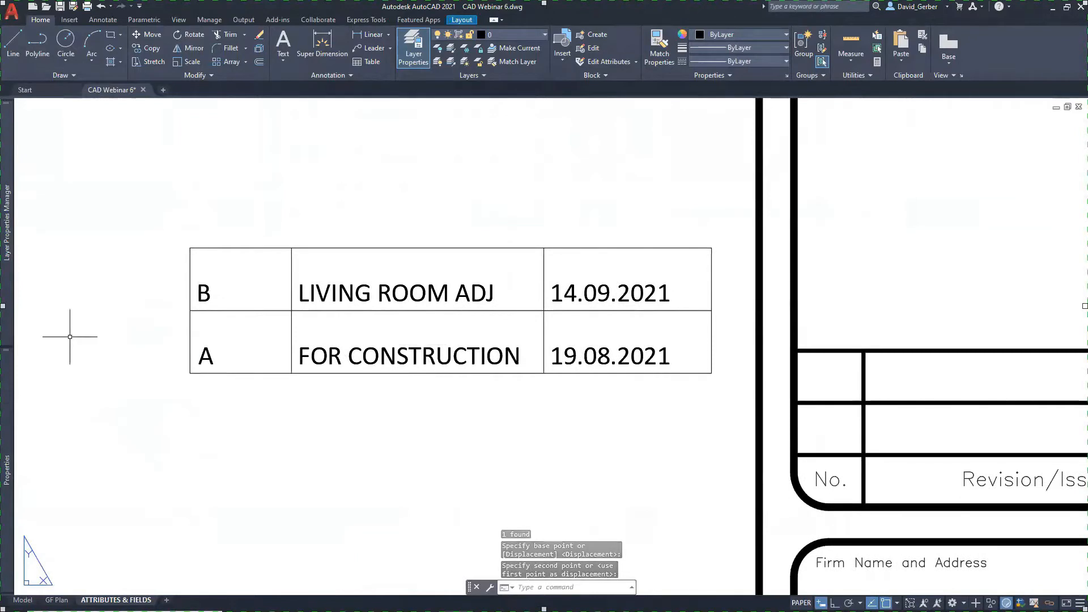
Switch to the FineTuneRevs workbook in Excel and insert a blank row above revision B
left_click_drag(0, 262, 805, 268)
left_click_drag(281, 269, 491, 202)
left_click(312, 329)
key("ctrl+plus")
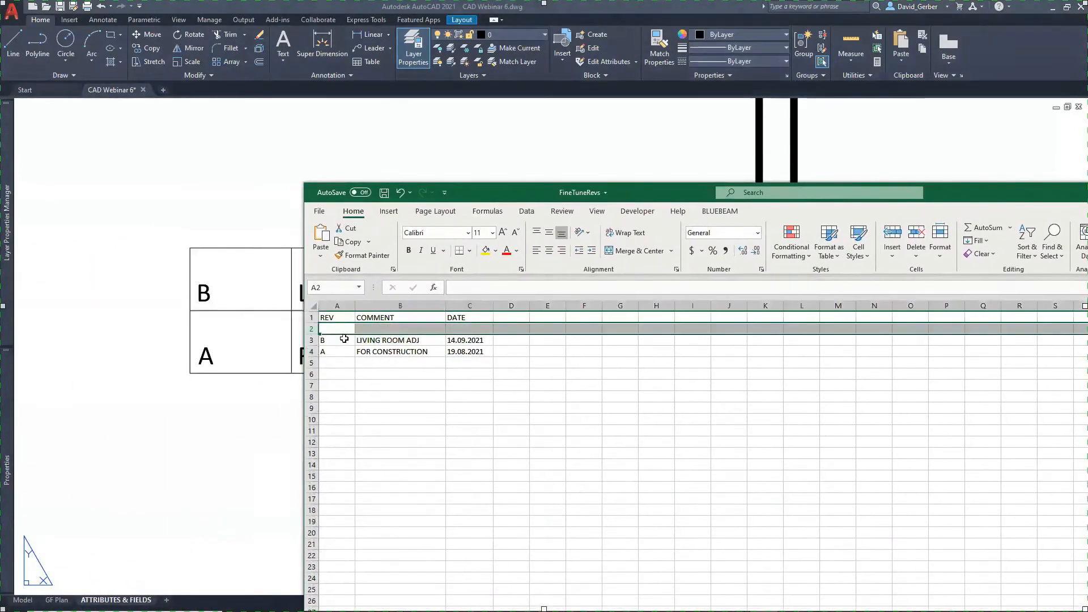
Fill the blank row 2 with revision C, comment NEW REQ BY CLIENT and date 16.10.2021
left_click(339, 331)
type("C")
key("Tab")
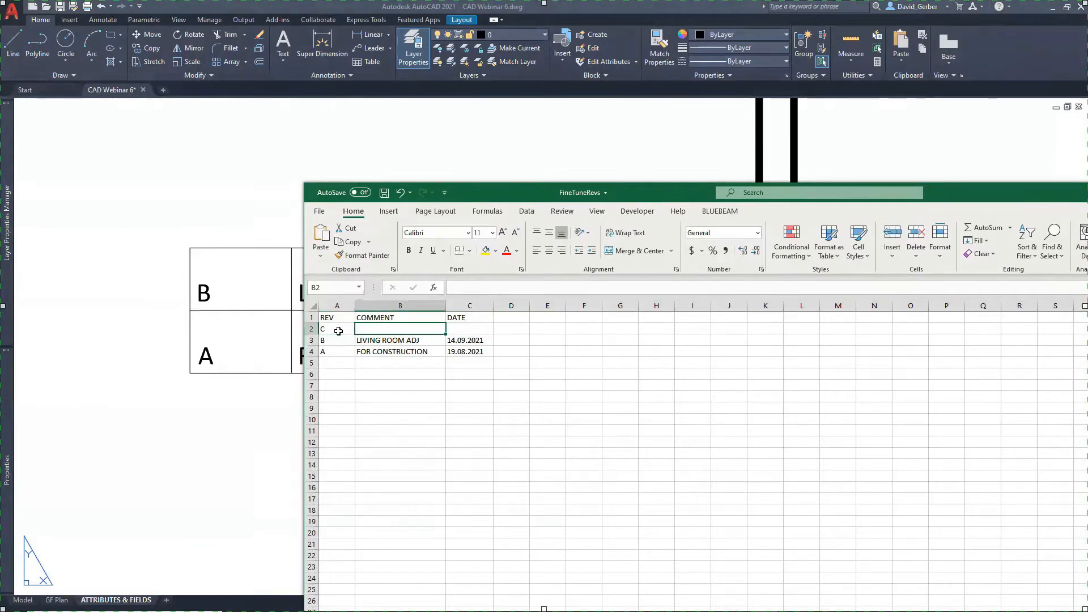
key("F2")
type("NEW ")
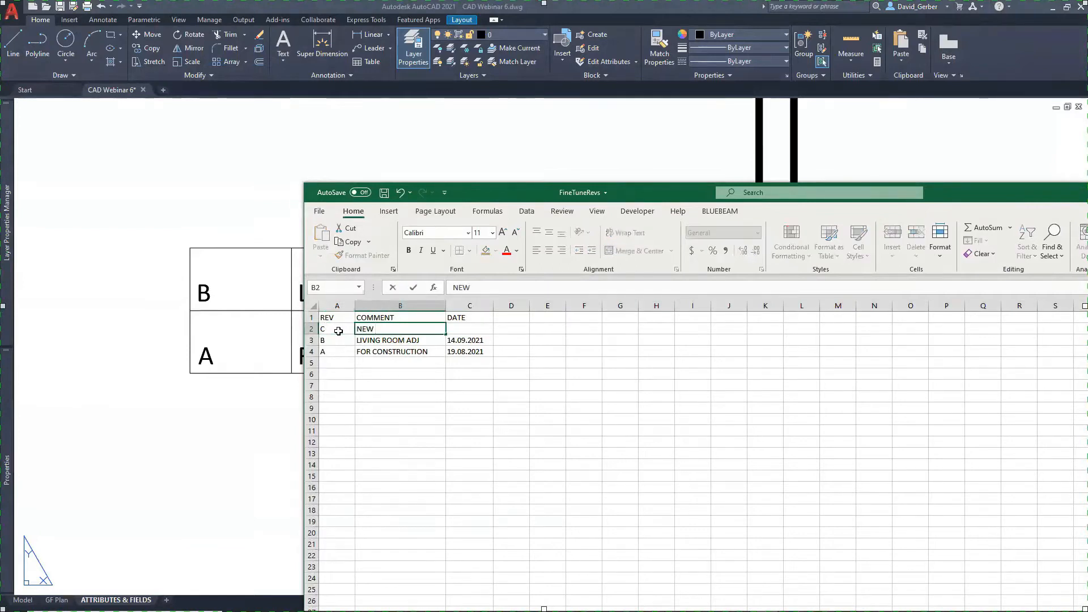
type("REQ")
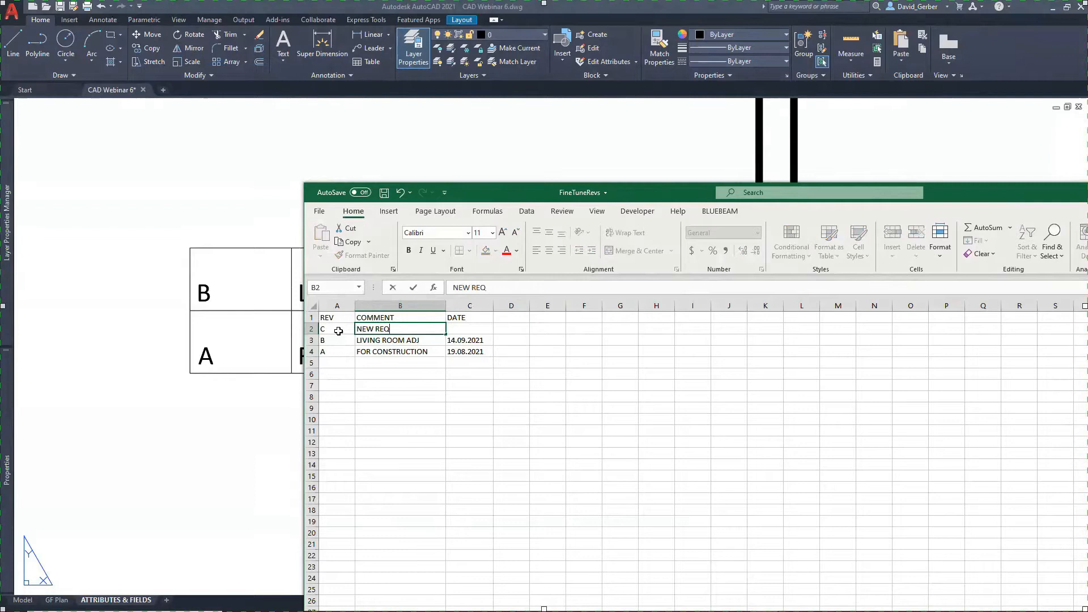
type(" BY CLIENT")
key("Tab")
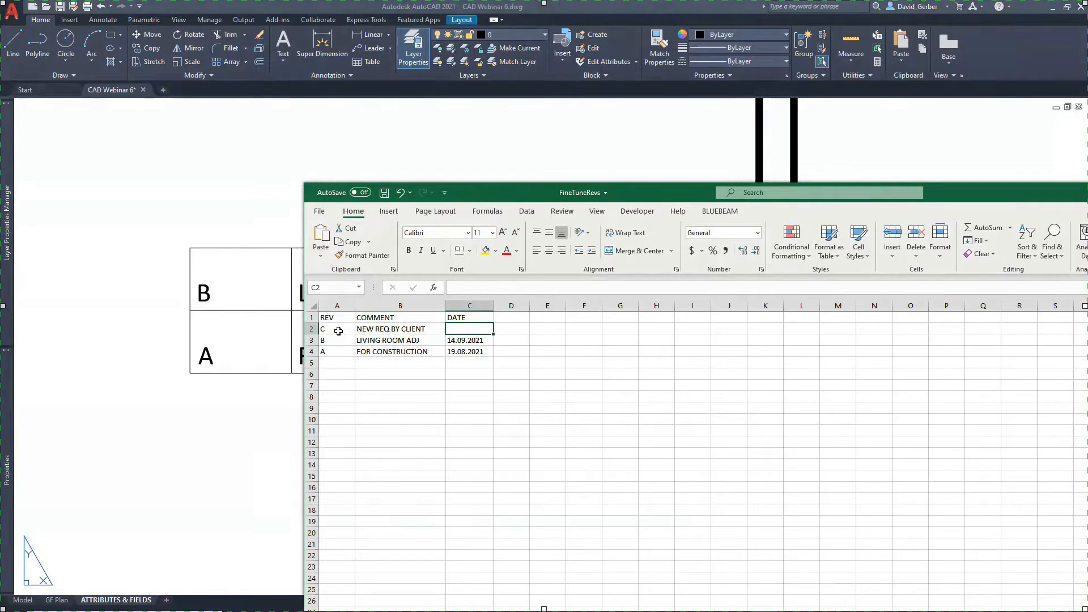
type("16.10.2021")
key("Return")
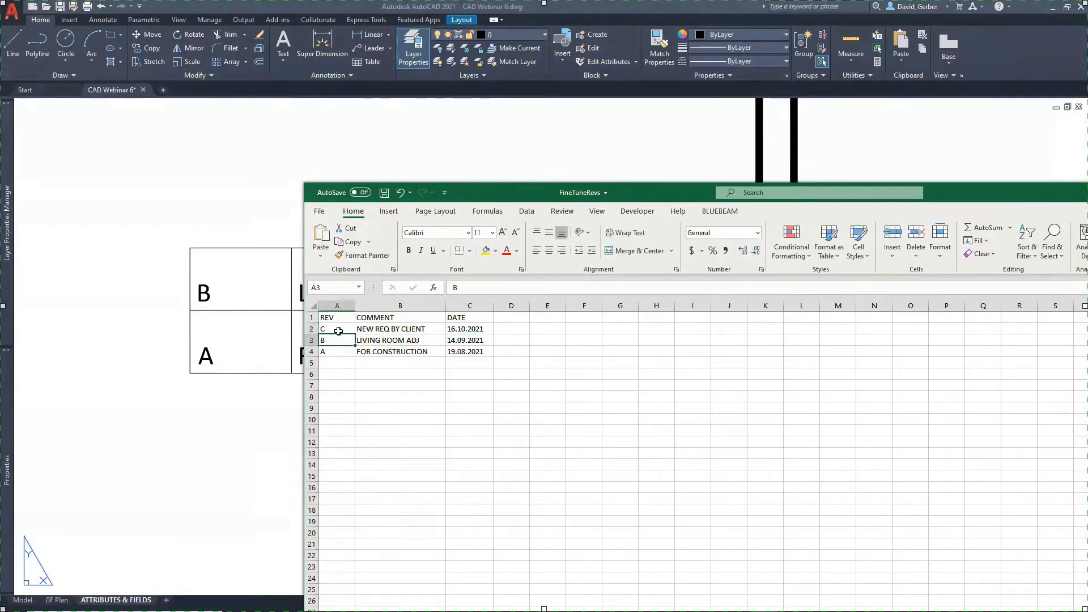
Switch back to AutoCAD and update the FineTuneWebinar data link through the External References
left_click(262, 221)
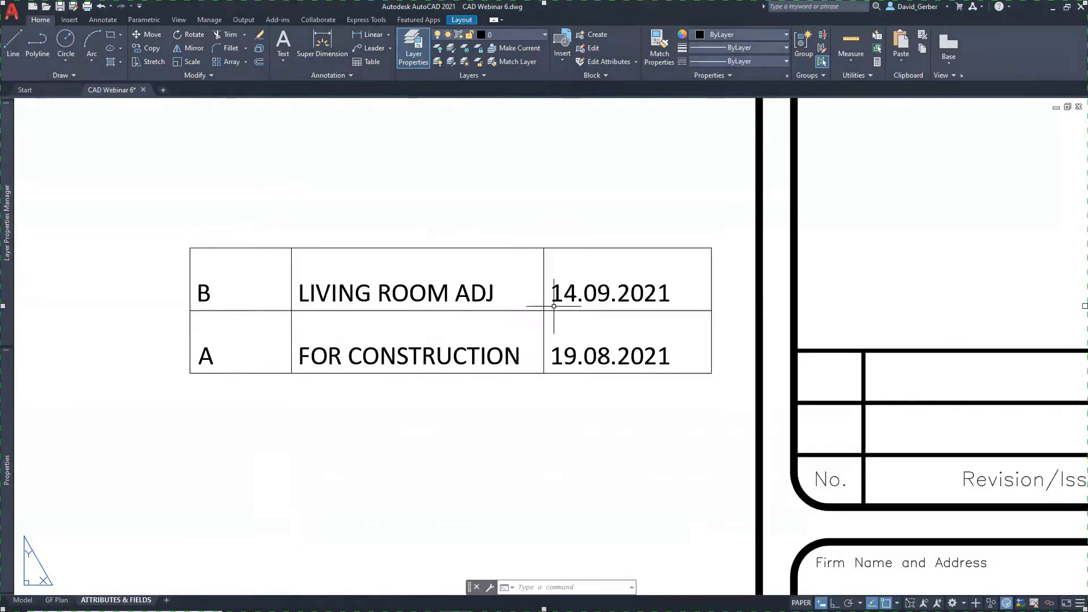
type("xref")
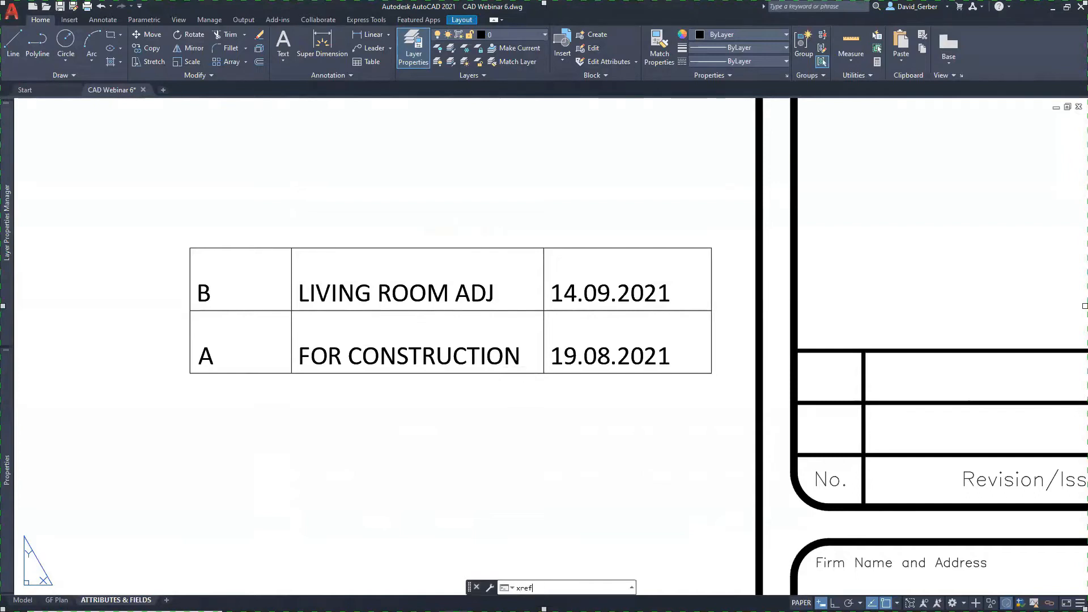
key("Return")
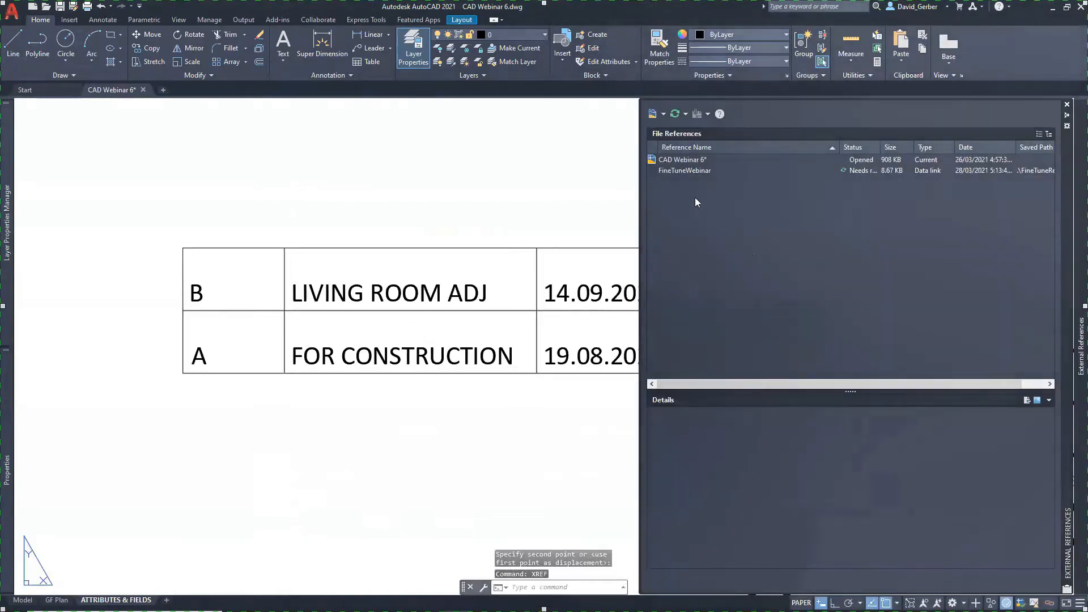
left_click(688, 171)
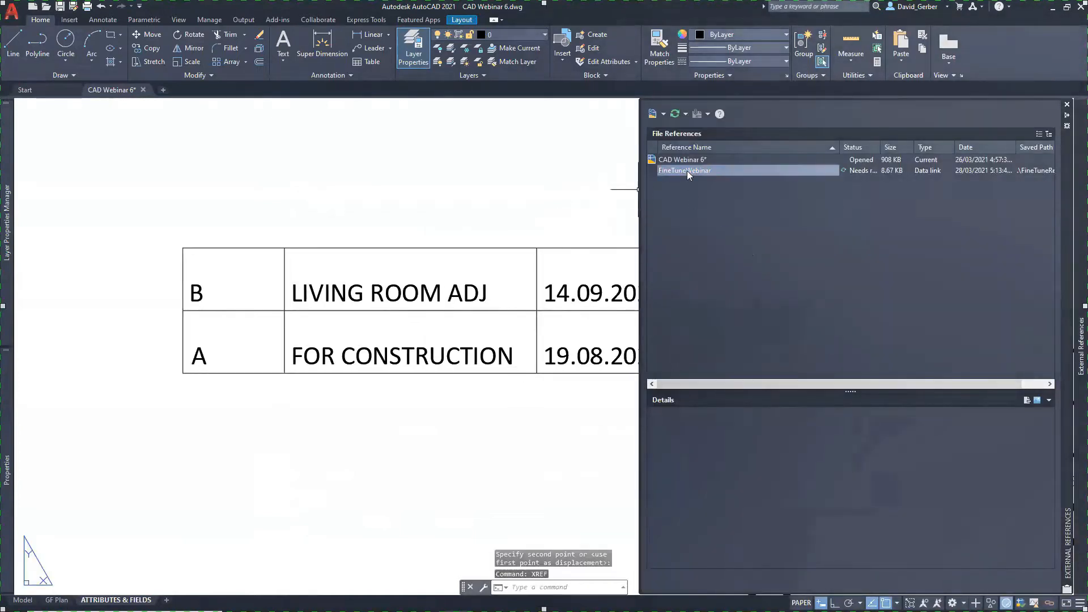
right_click(687, 171)
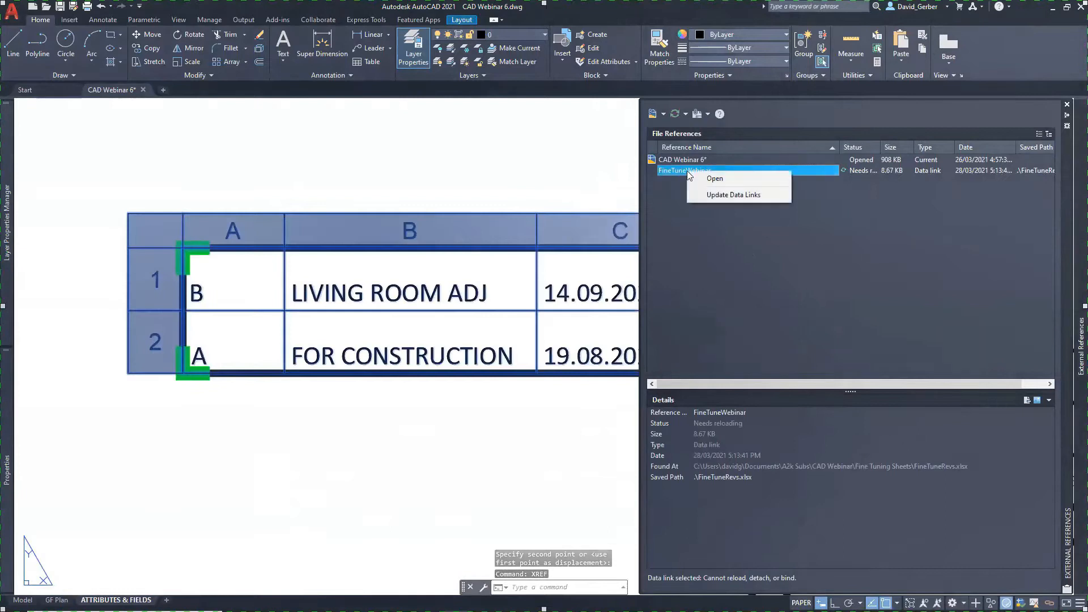
left_click(712, 195)
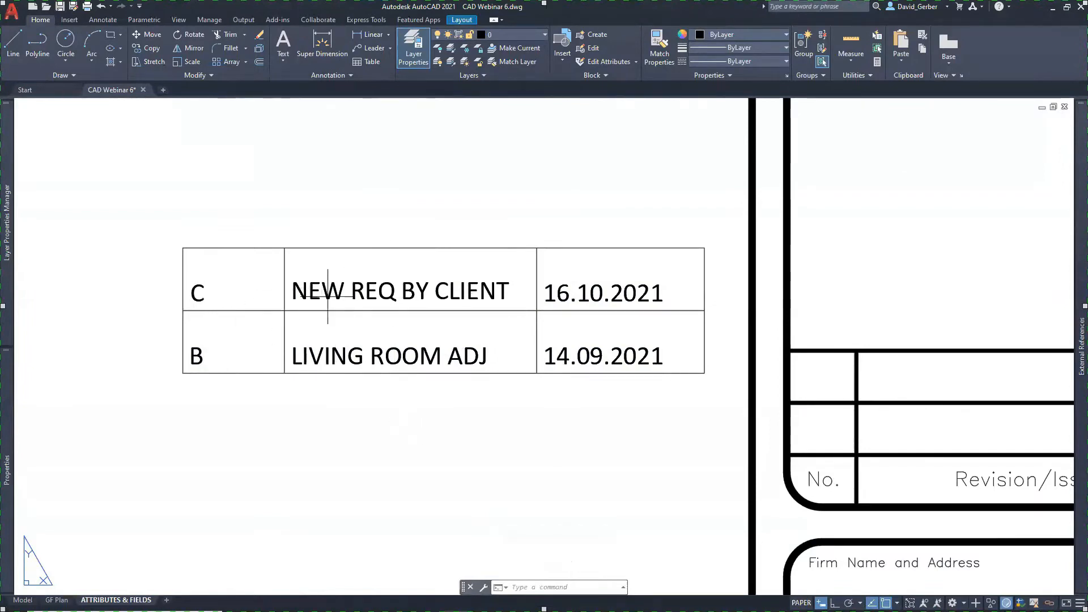
Try extending the revision table's linked Excel range to A2:C4 and preview it, cancelling the link change
left_click(295, 283)
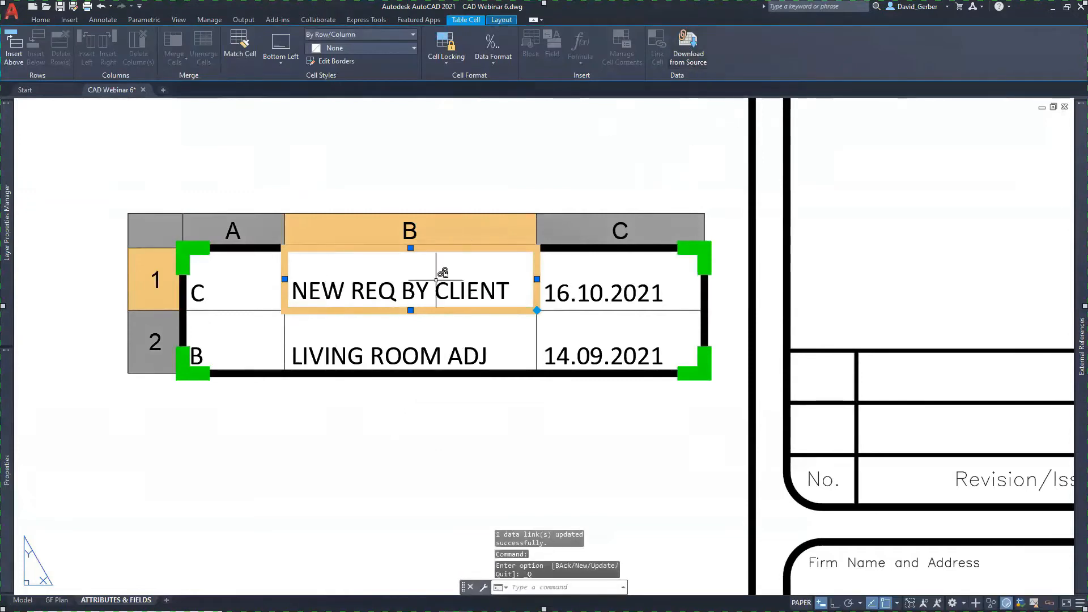
right_click(355, 286)
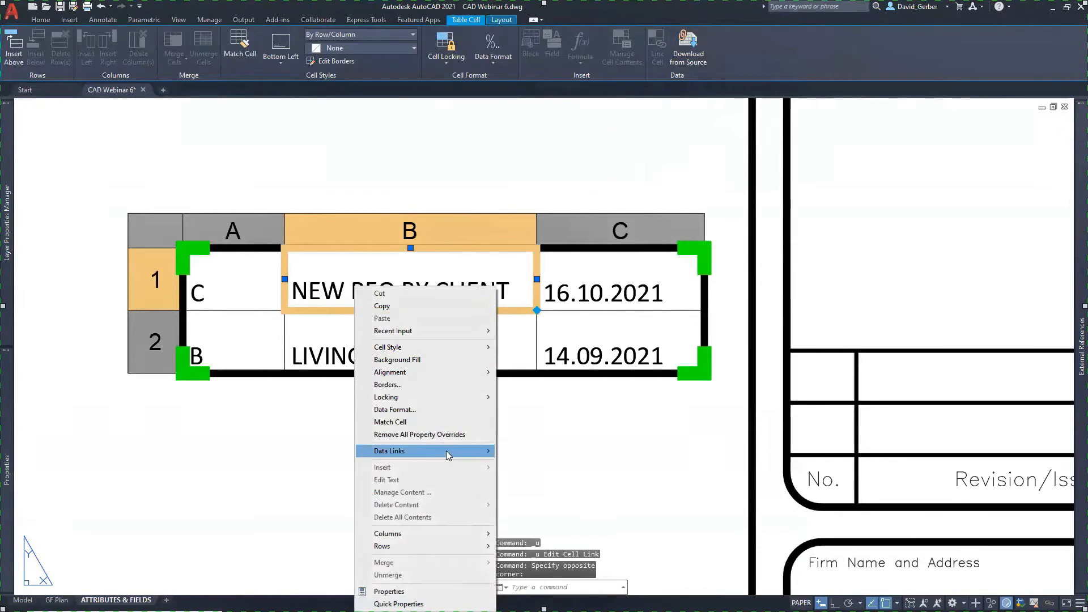
mouse_move(447, 450)
left_click(528, 476)
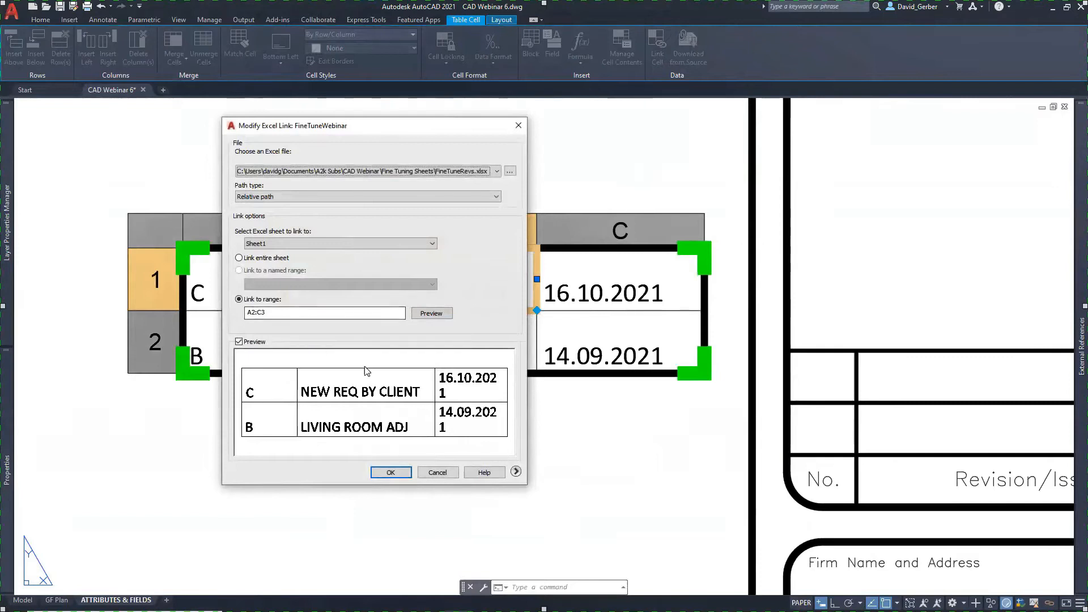
left_click(305, 311)
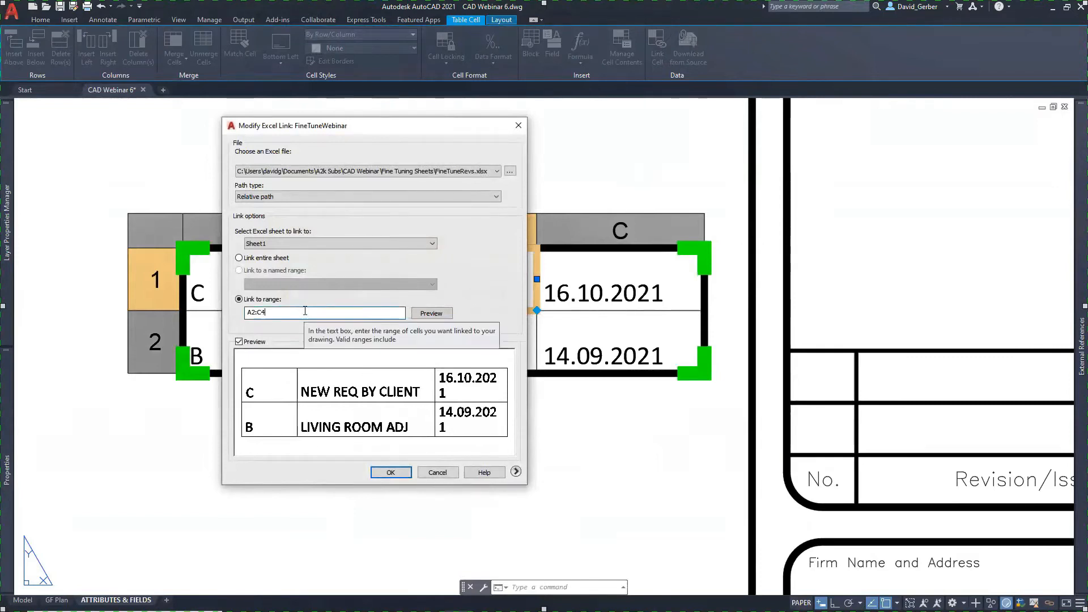
key("BackSpace")
type("4")
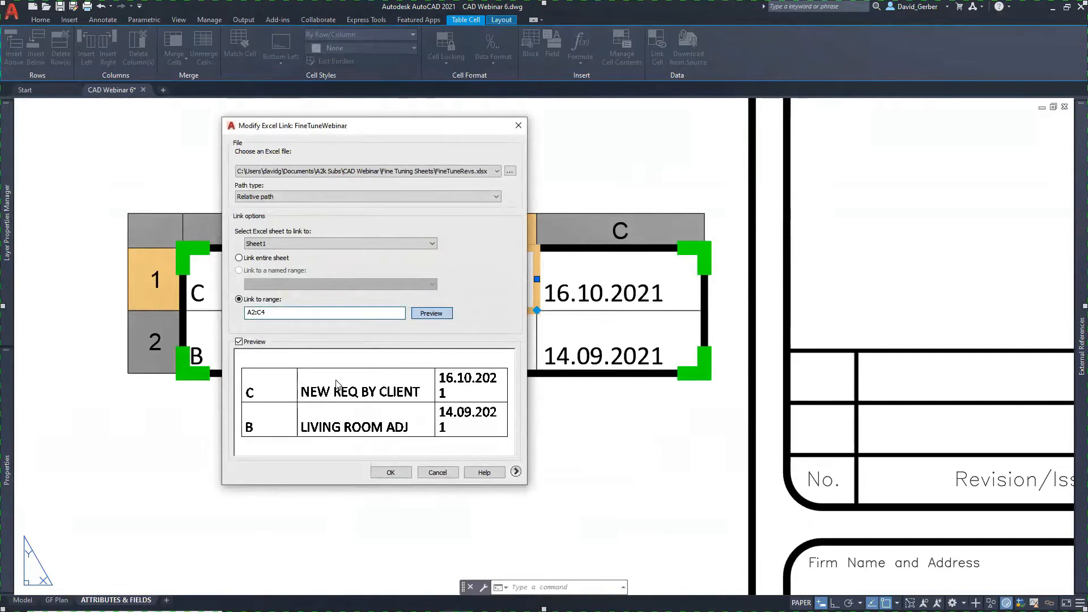
key("Return")
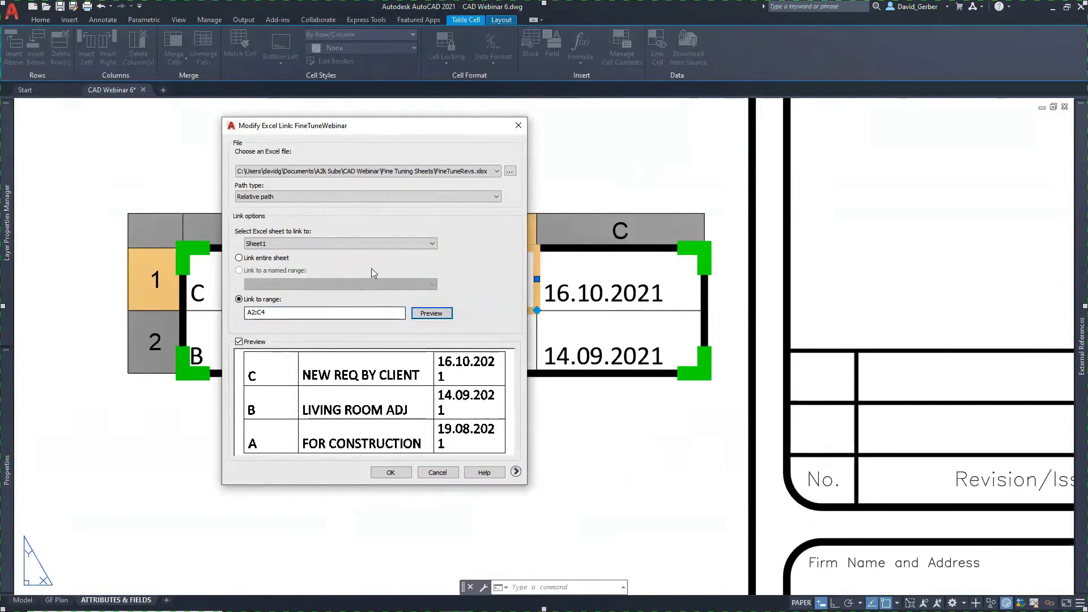
left_click(438, 472)
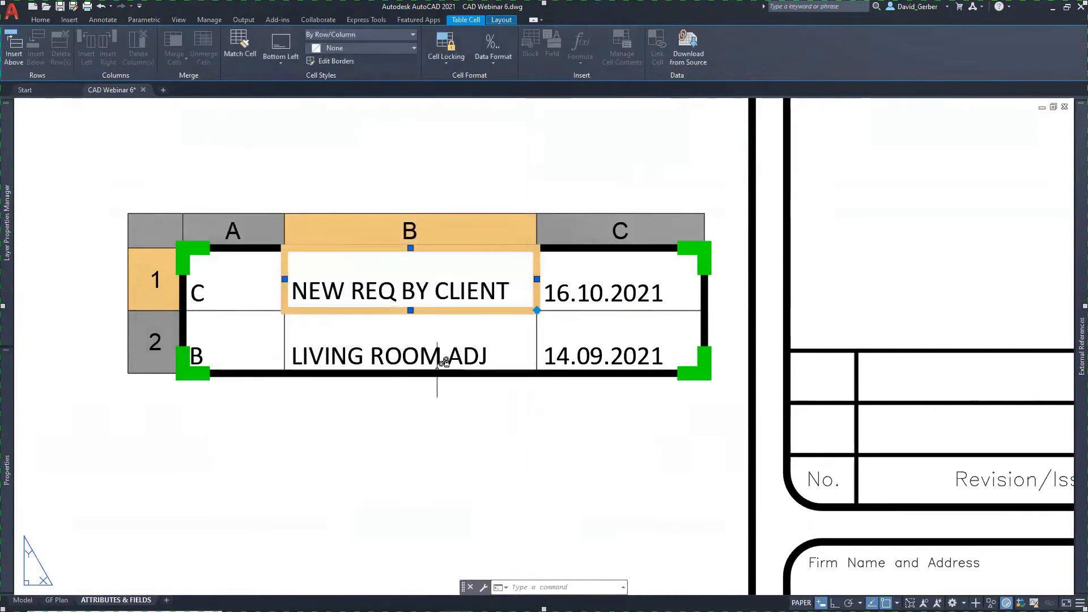
left_click(433, 414)
key("Escape")
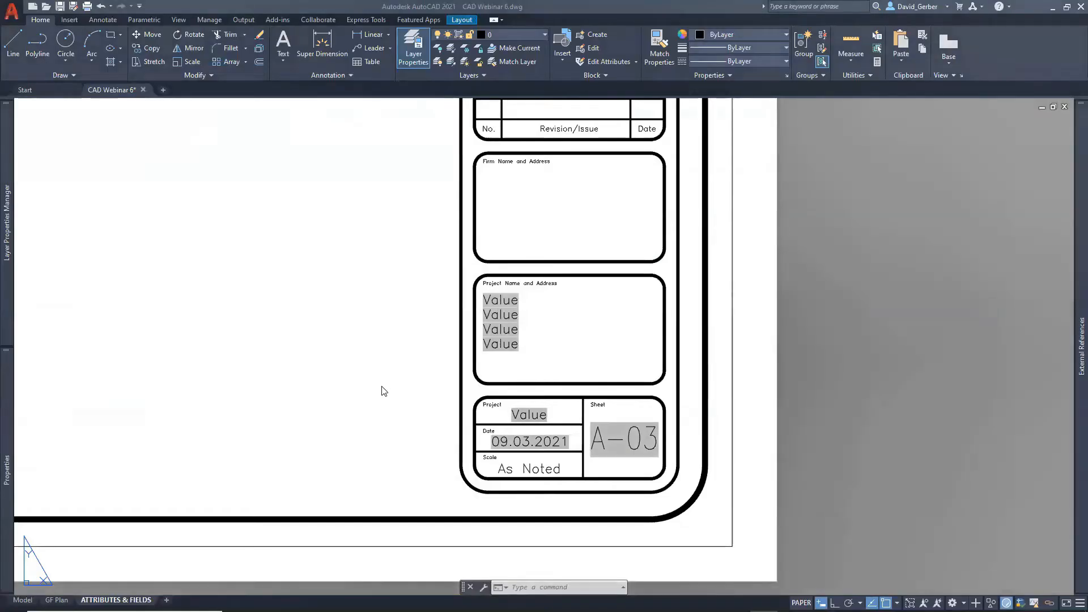
Take a Snagit screenshot of the title block's attribute list with the first PROJECTNAME attribute selected, and close the attribute editor
left_click(503, 318)
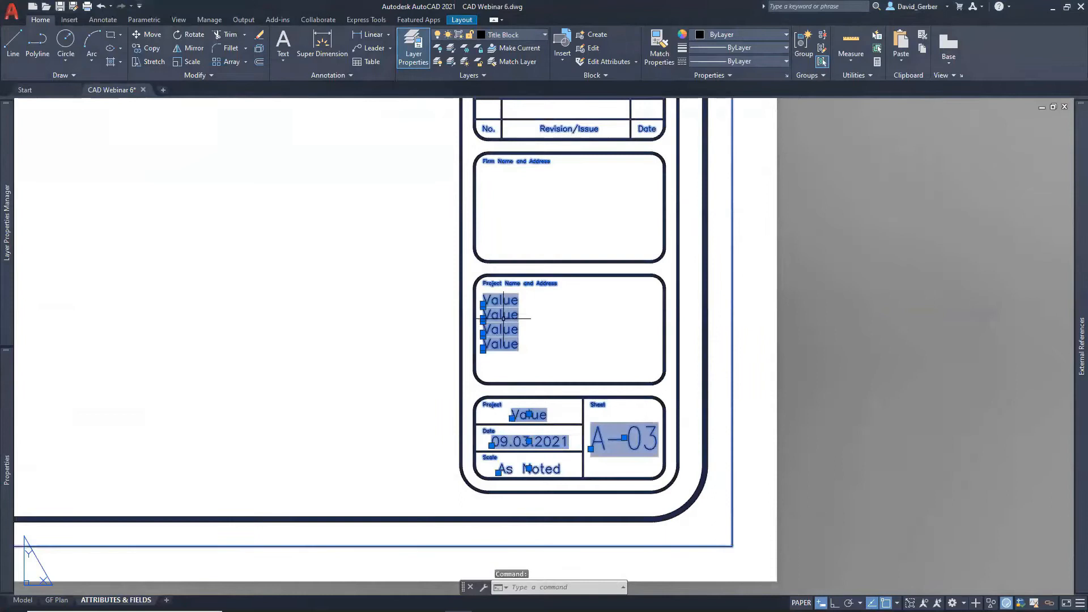
double_click(504, 316)
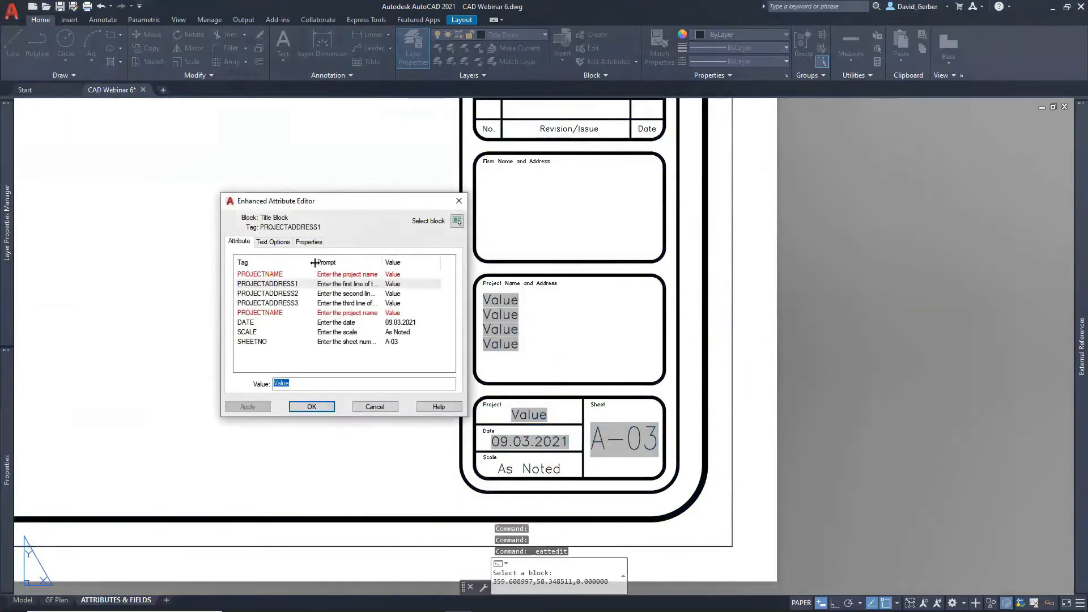
key("Up")
left_click_drag(368, 205, 341, 205)
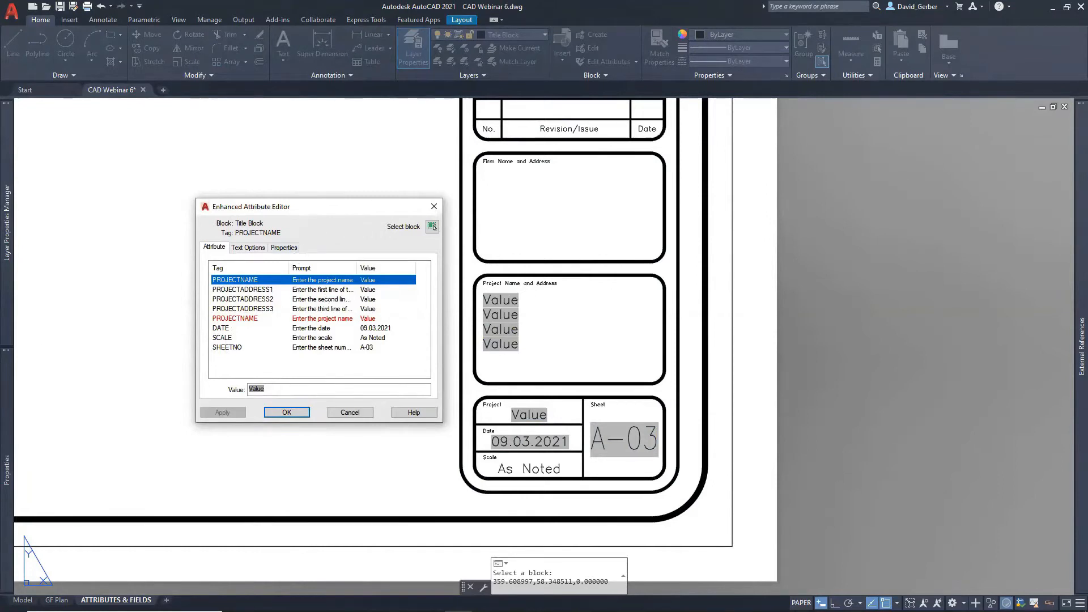
key("Print")
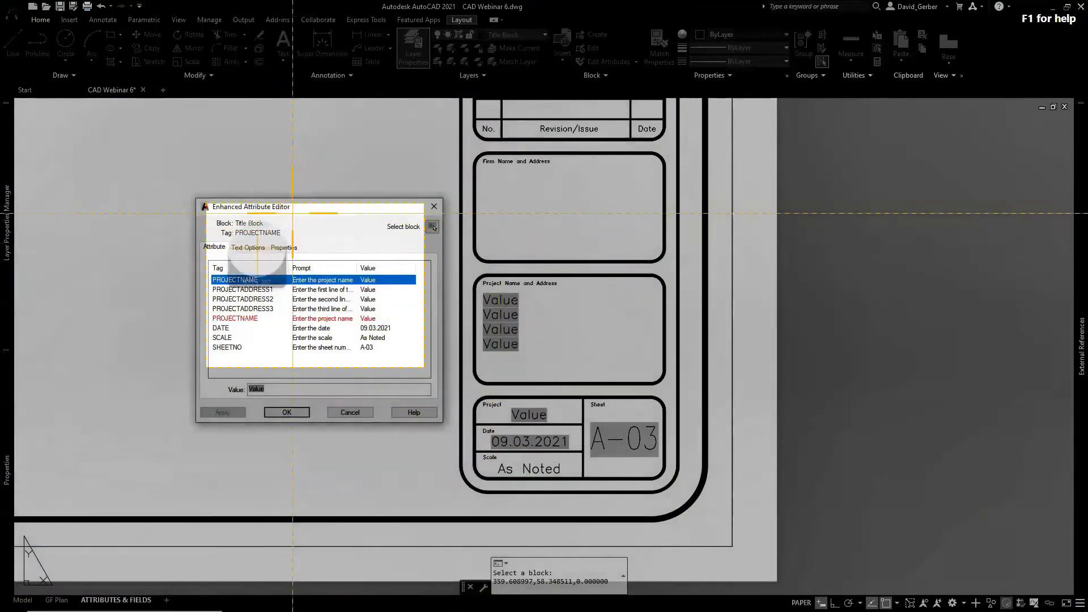
left_click(306, 208)
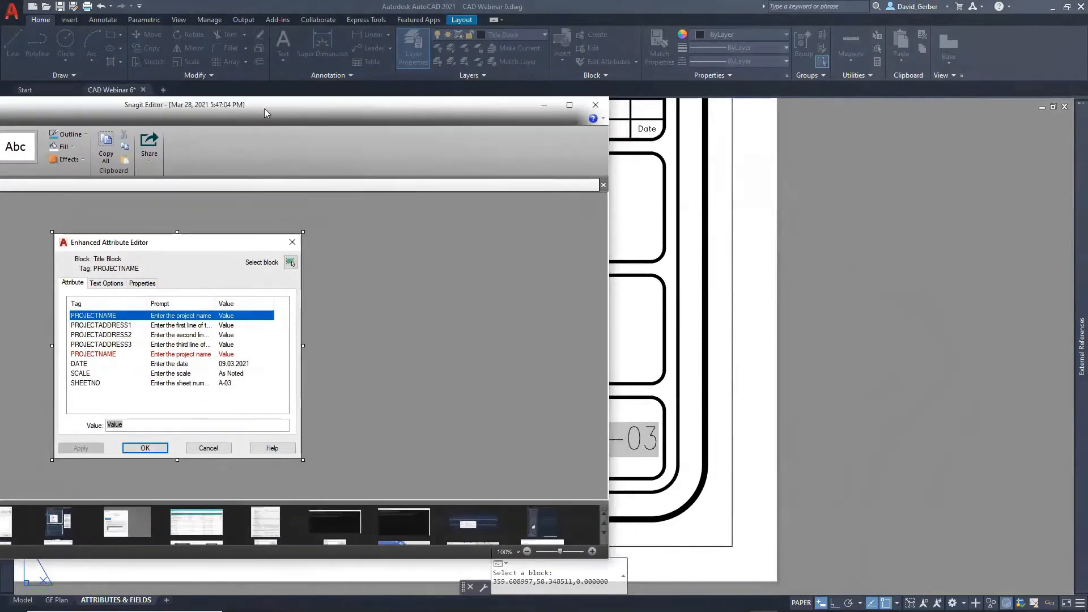
left_click_drag(201, 112, 0, 74)
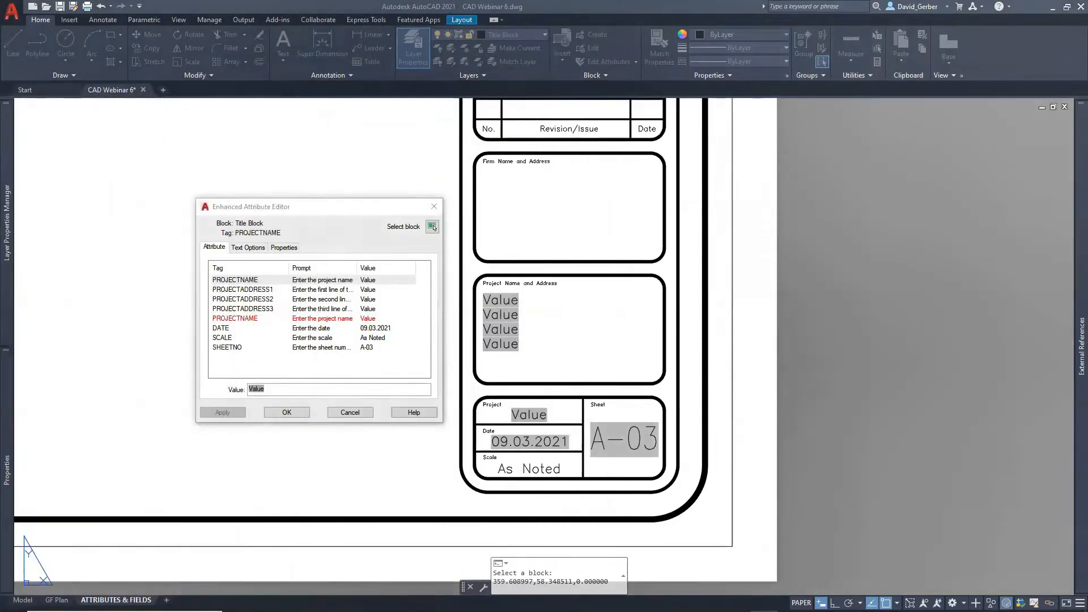
left_click(434, 207)
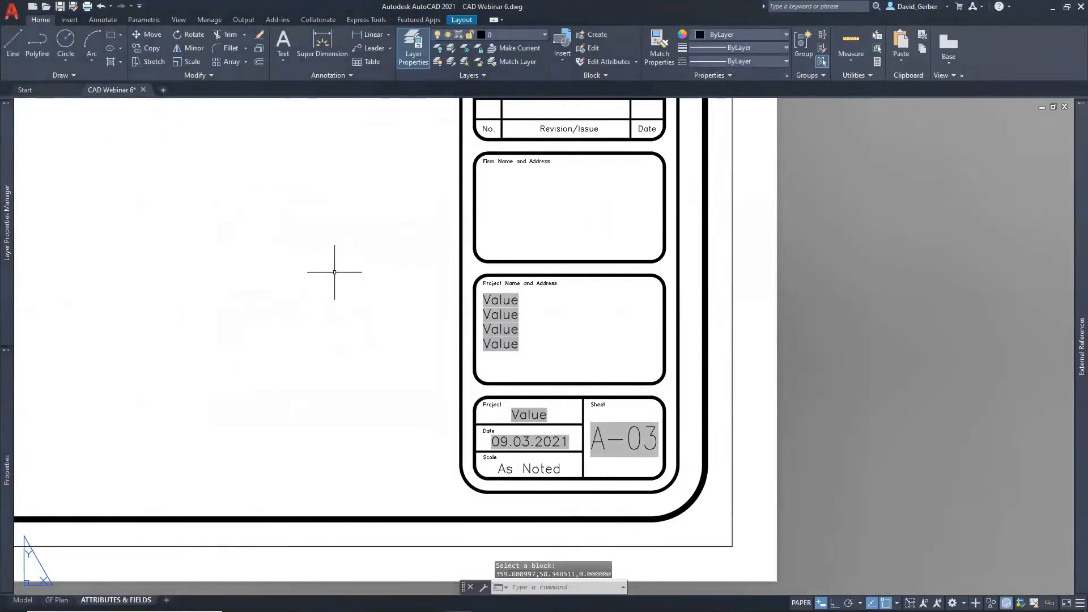
Open the Sheet Set Manager and place it in the empty sheet area beside the title block
type("ss")
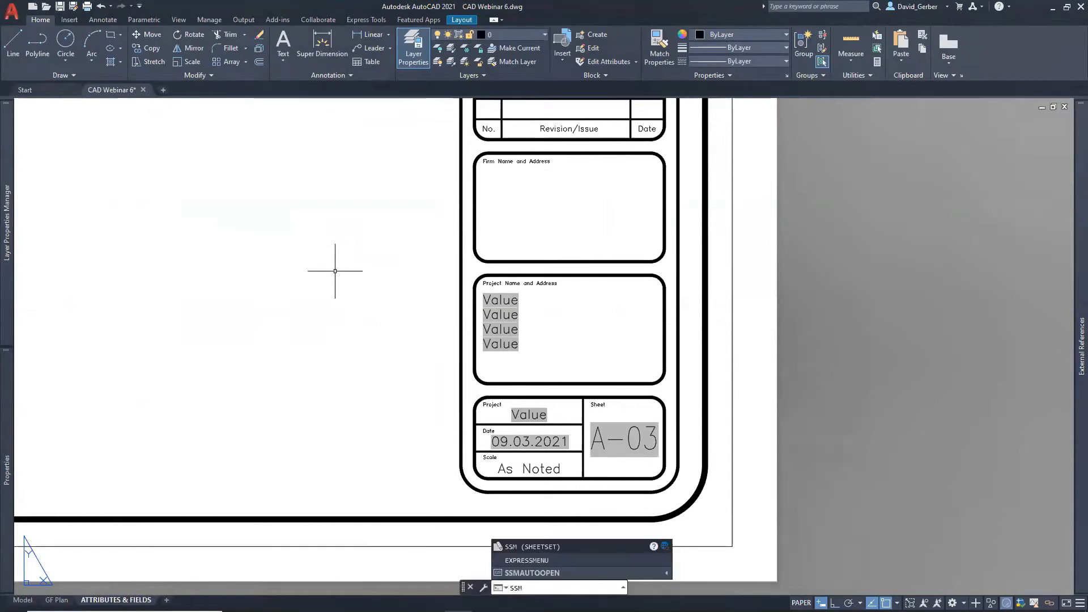
left_click(525, 551)
left_click(177, 19)
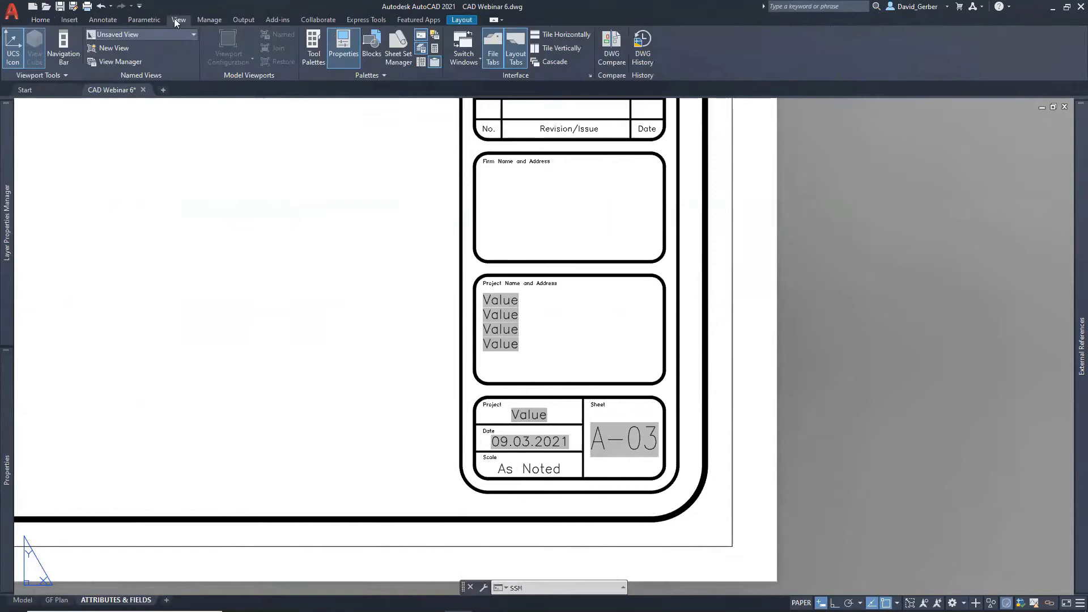
left_click(400, 48)
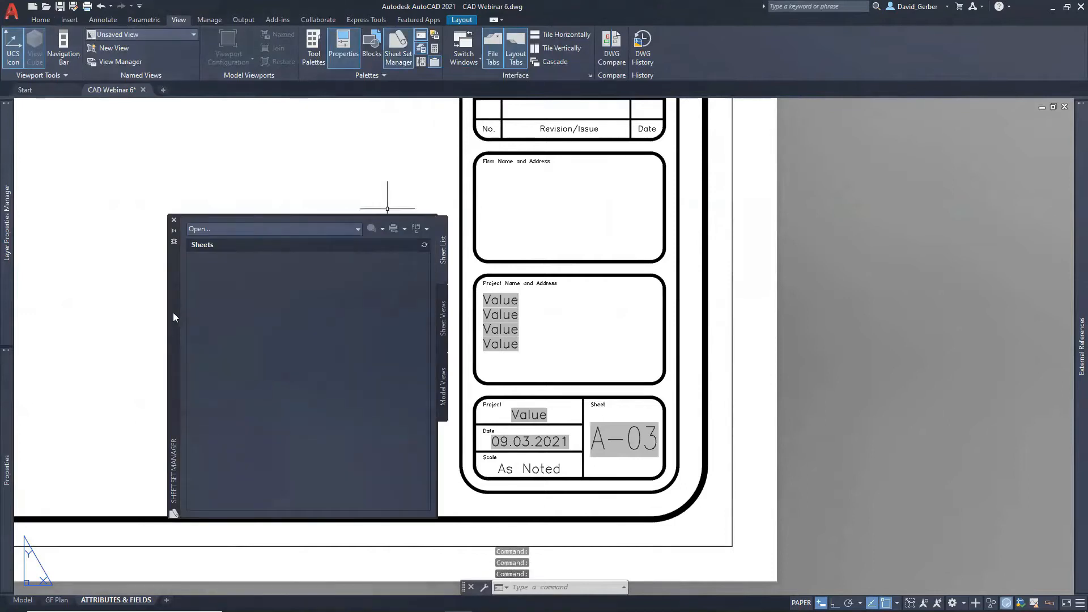
left_click_drag(174, 317, 100, 285)
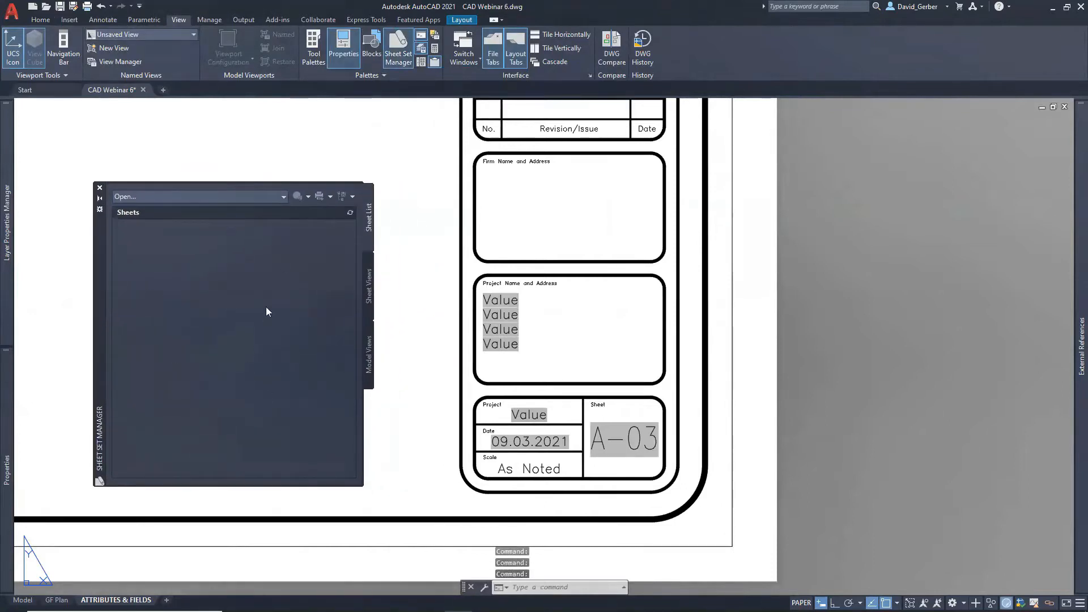
Start creating a new sheet set using an example sheet set
left_click(196, 196)
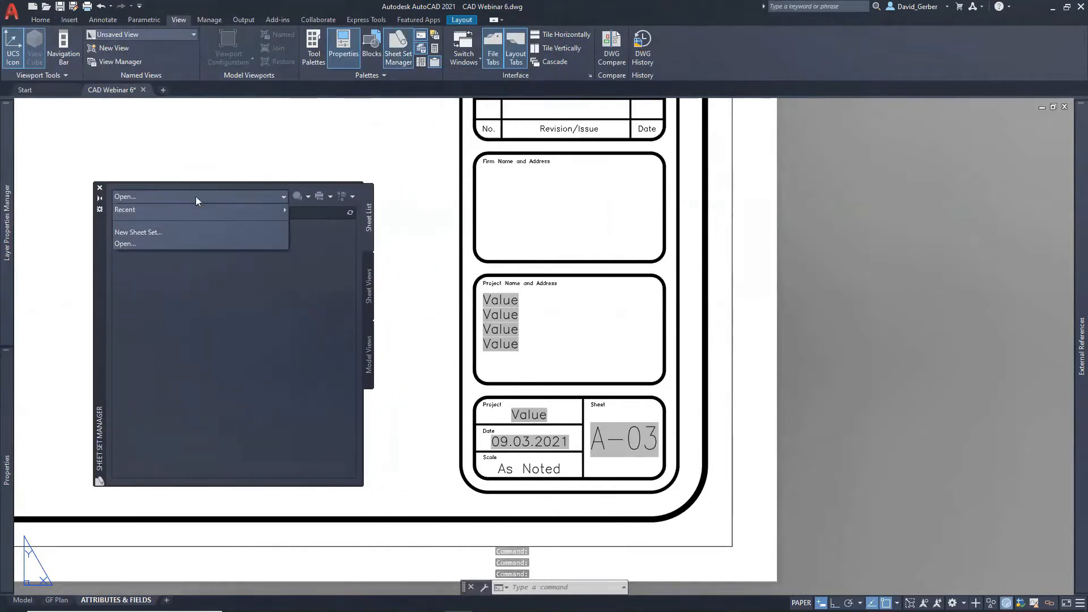
left_click(137, 233)
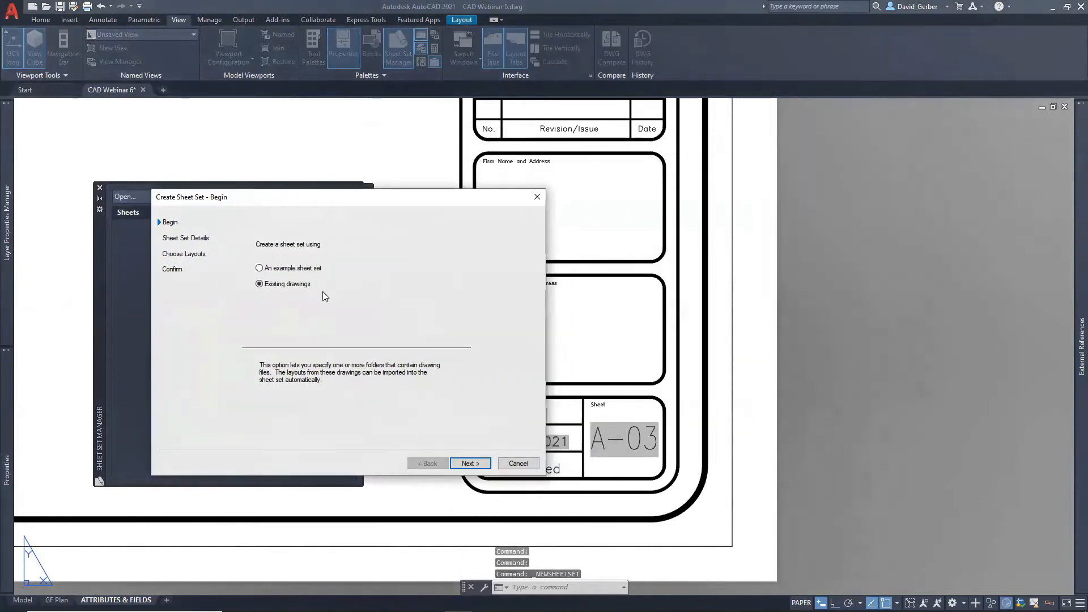
left_click(293, 269)
left_click(289, 285)
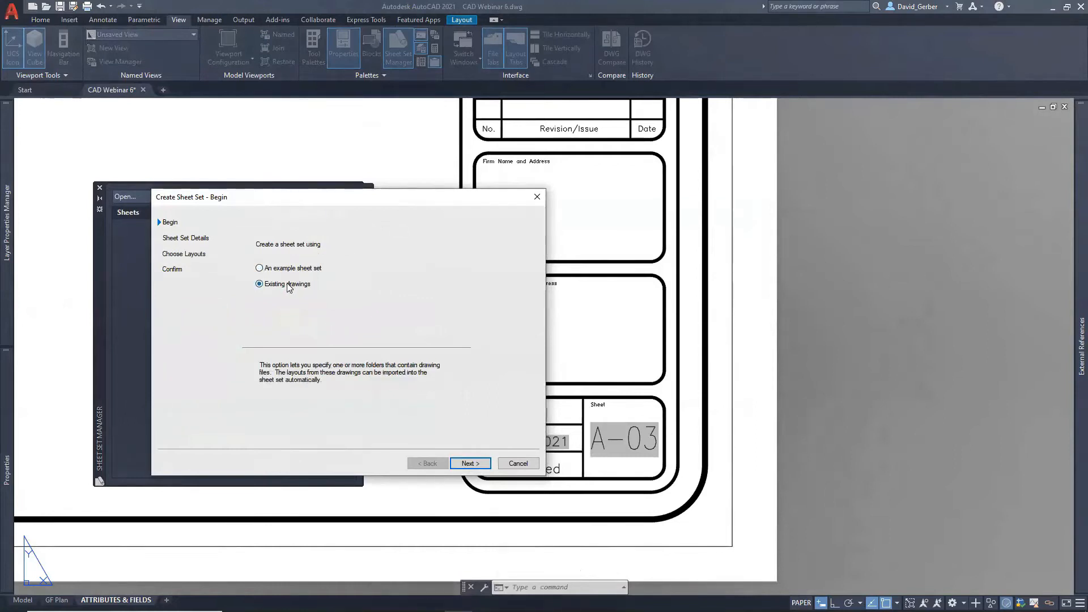
left_click(293, 269)
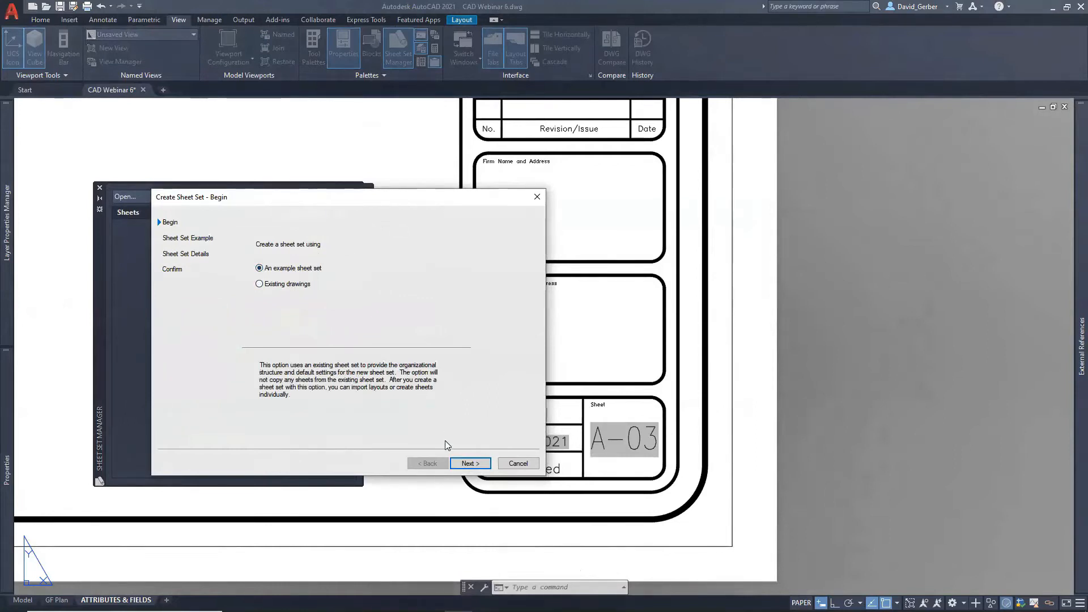
left_click(471, 464)
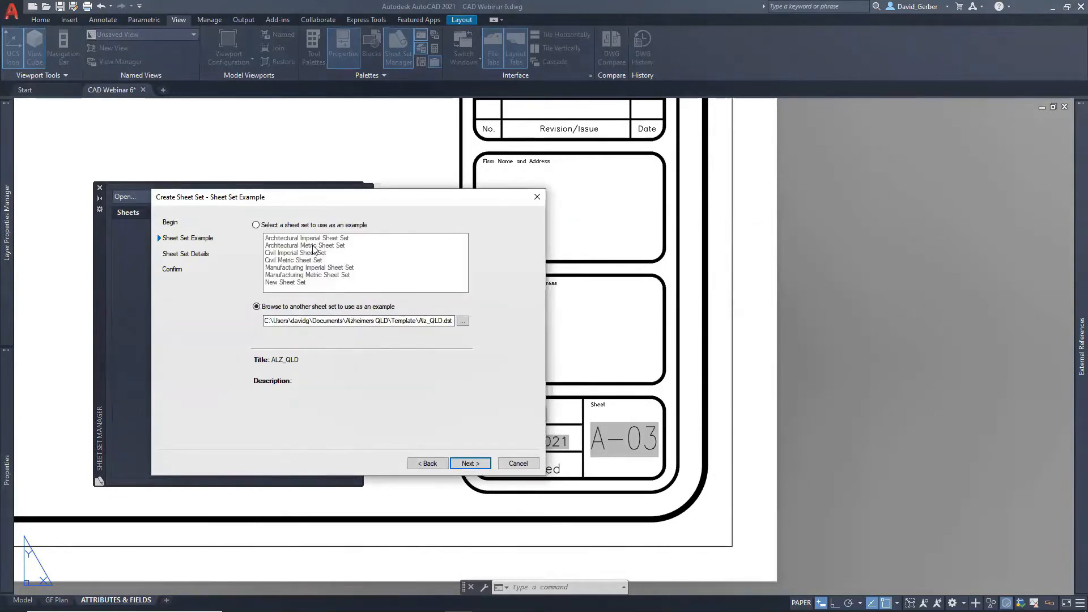
Base the new sheet set on the Architectural Metric Sheet Set example and continue to the sheet set details
left_click(255, 225)
left_click(307, 245)
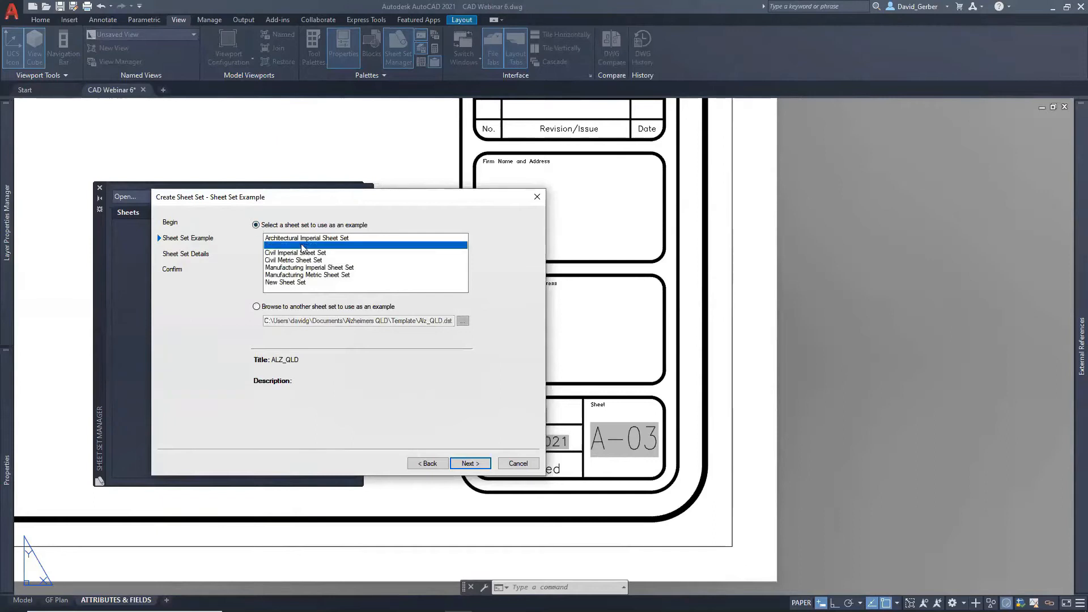
left_click(482, 462)
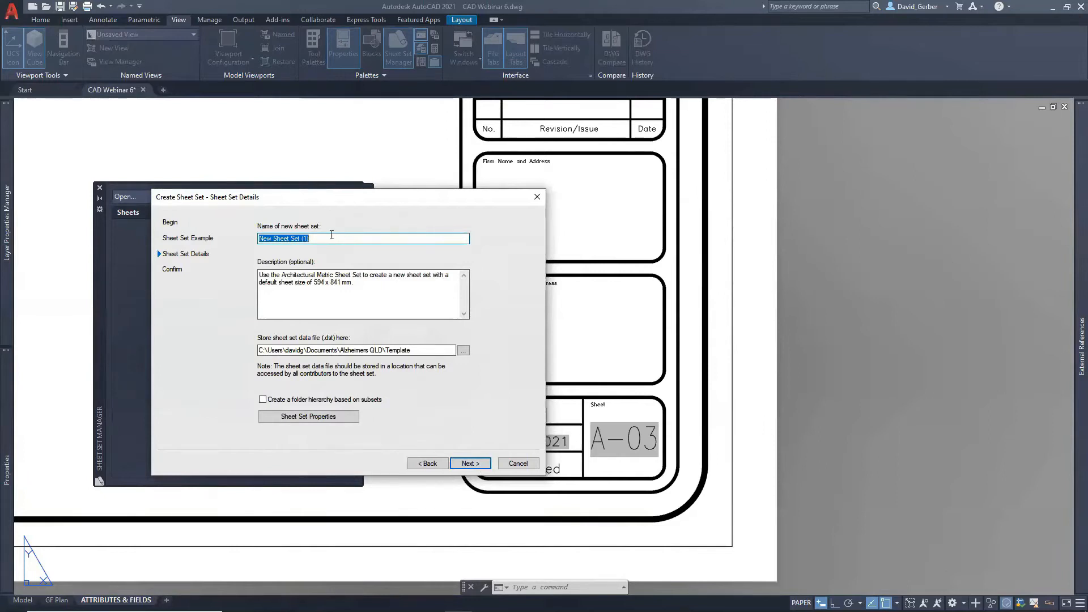
Set the Fine Tuning Sheets folder inside CAD Webinar as the storage location for the sheet set data file
left_click(463, 351)
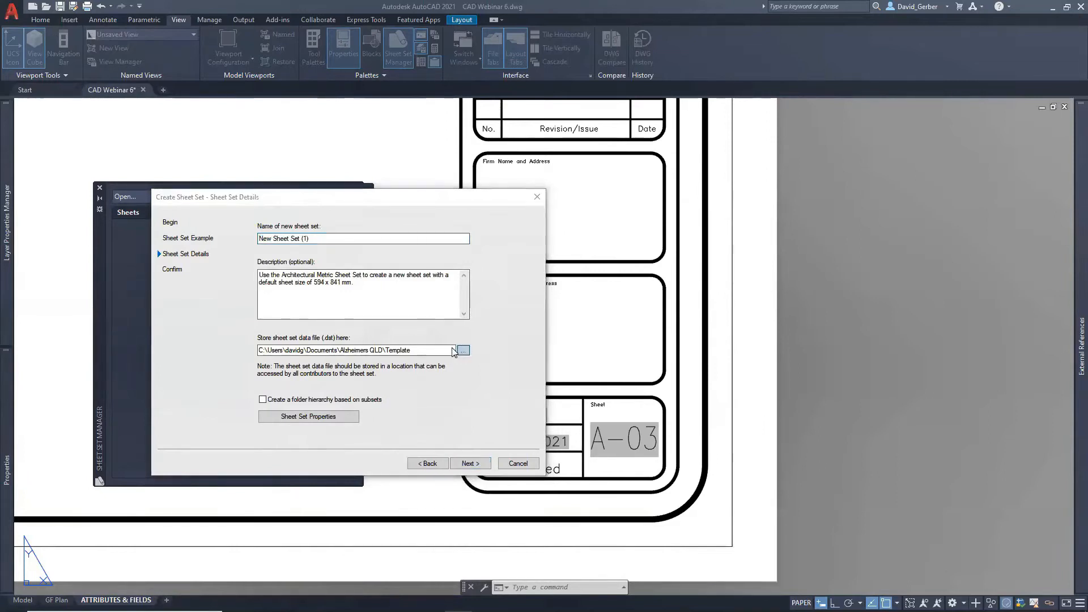
scroll(213, 328, "down", 4)
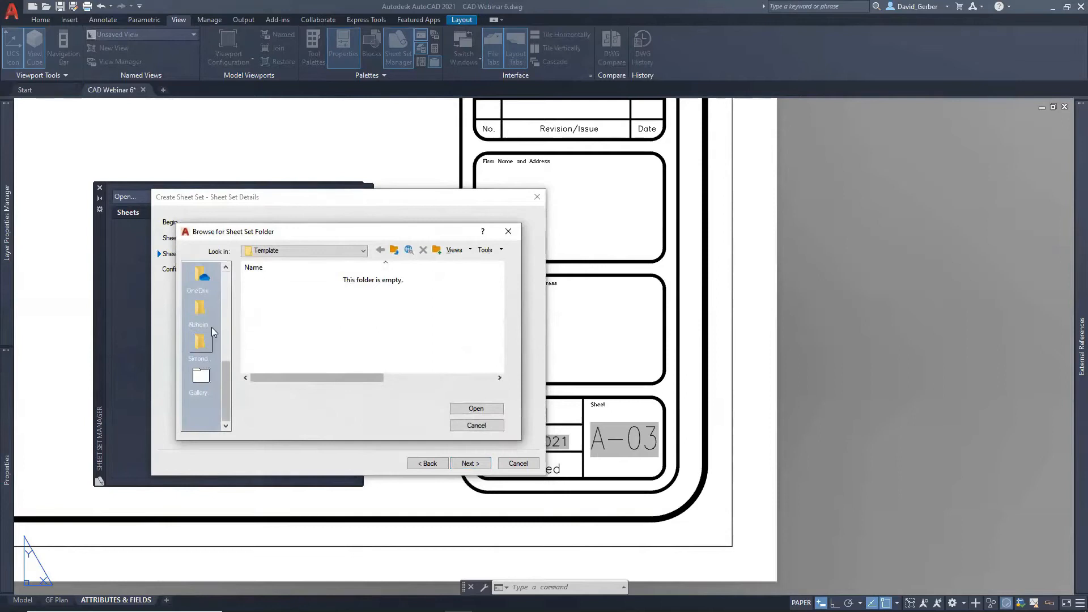
scroll(213, 322, "up", 2)
left_click(204, 344)
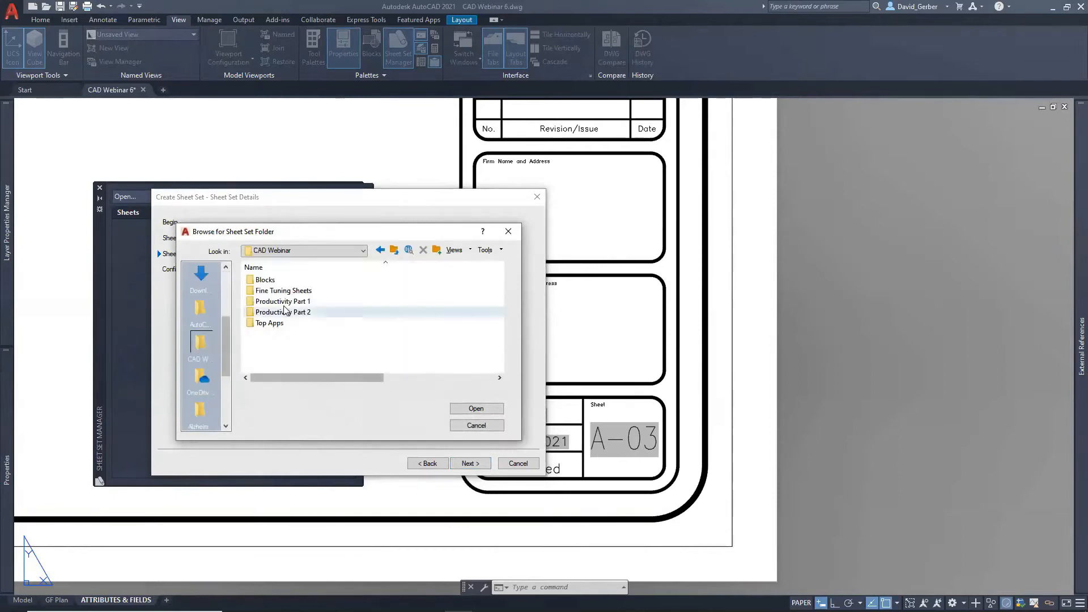
double_click(297, 295)
left_click(476, 408)
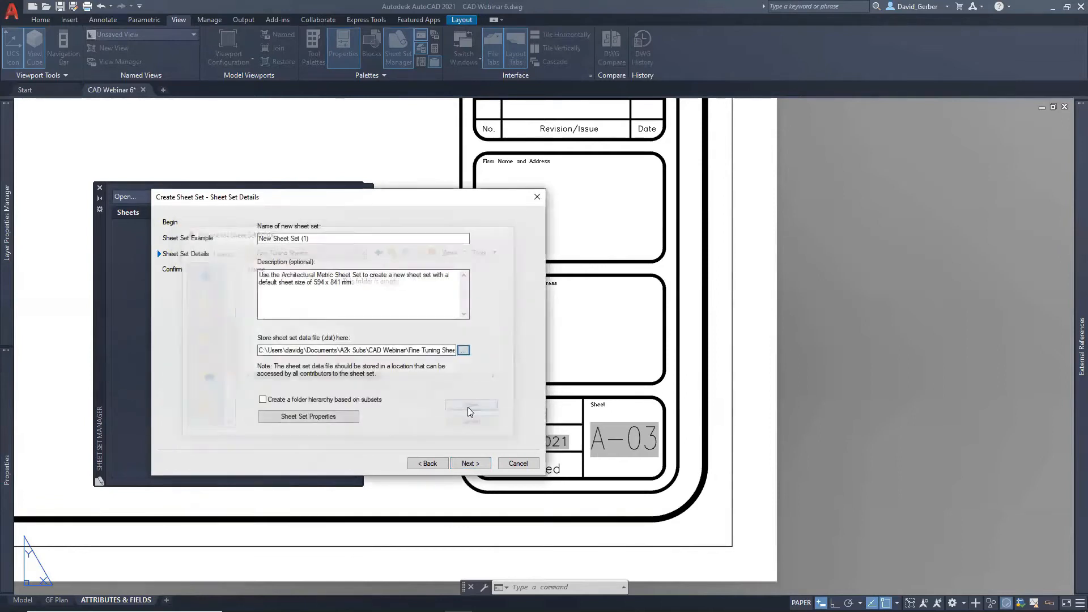
Name the new sheet set Fine Tuning Webinar
left_click_drag(311, 238, 256, 243)
type("Fine tun")
key("BackSpace")
key("BackSpace")
key("BackSpace")
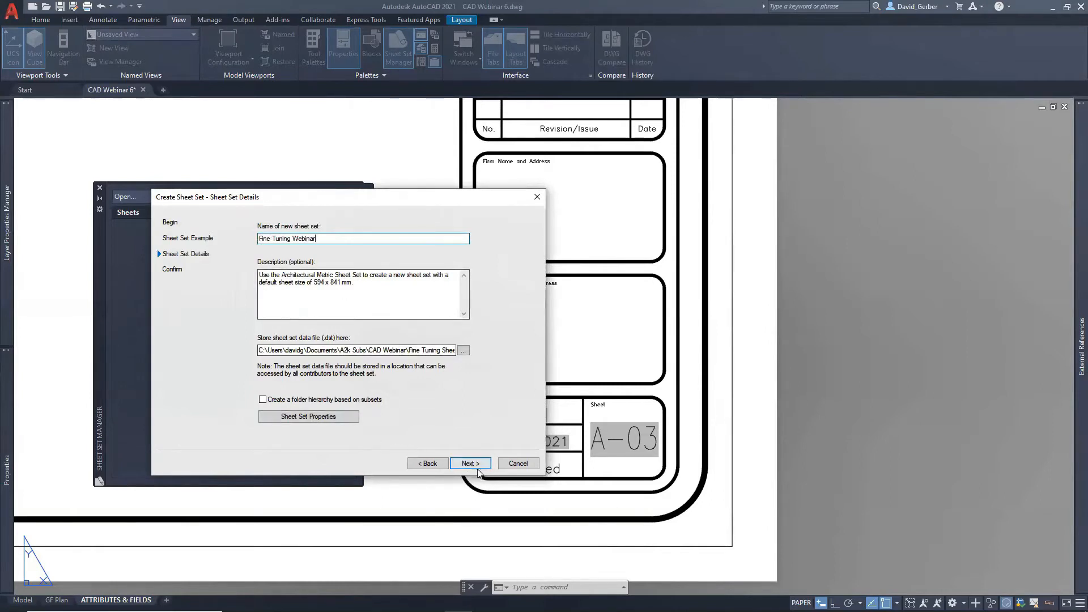
Open the sheet set properties in an enlarged dialog and examine the custom properties for project address lines, project name and project number
left_click(352, 417)
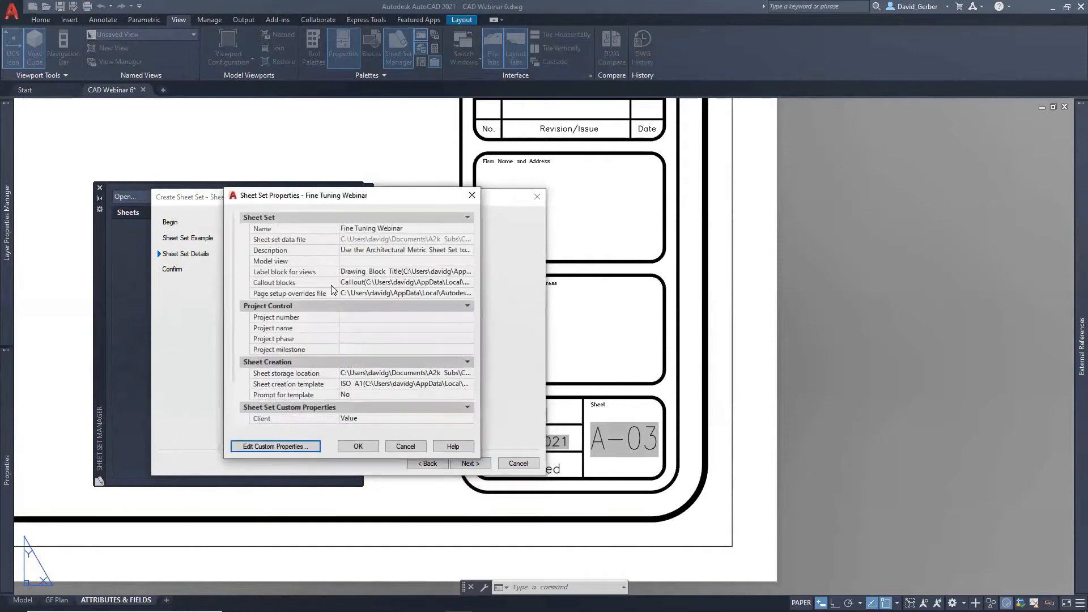
left_click_drag(343, 198, 337, 156)
left_click_drag(325, 420, 330, 507)
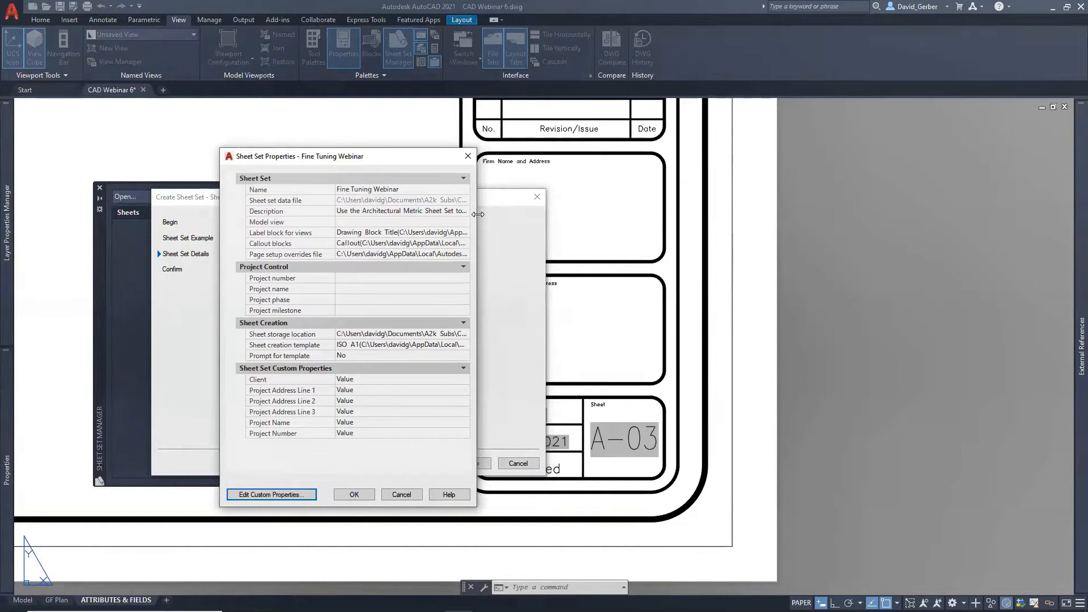
left_click_drag(477, 215, 578, 216)
left_click_drag(378, 189, 256, 169)
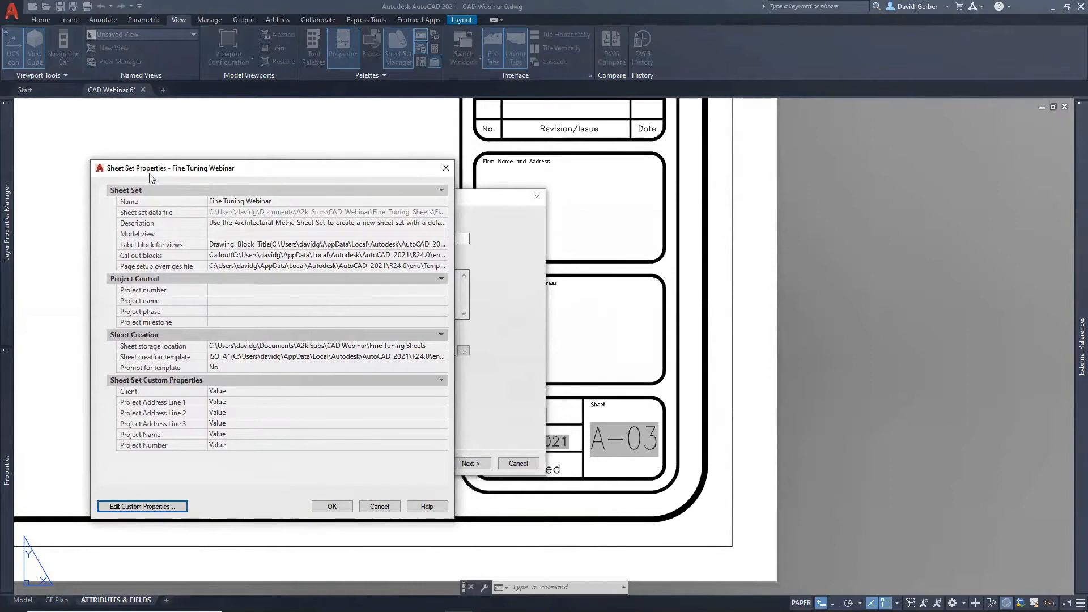
left_click(177, 404)
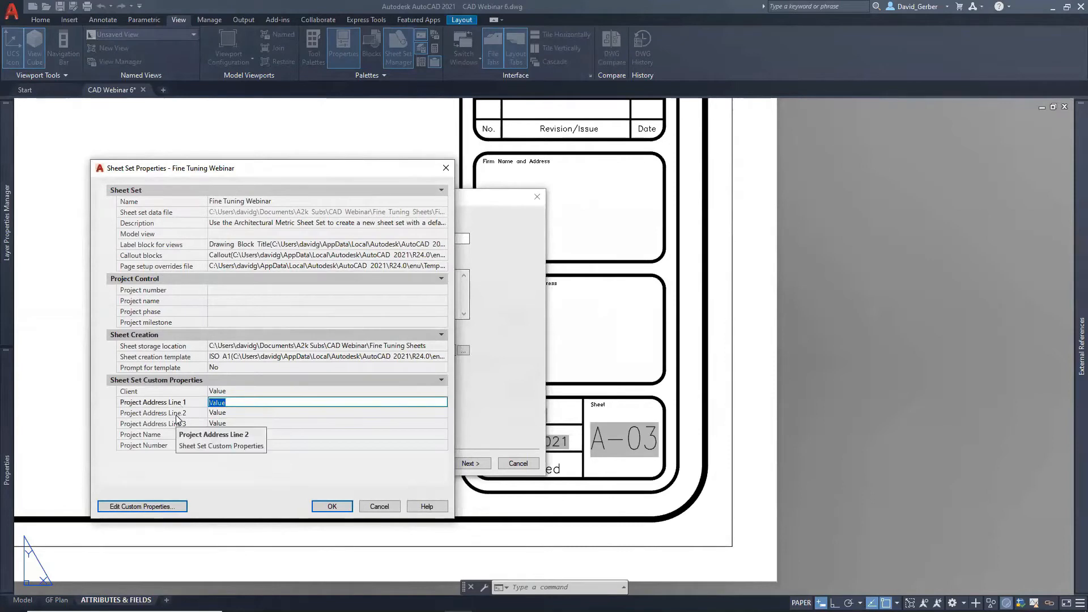
left_click(176, 416)
left_click(177, 425)
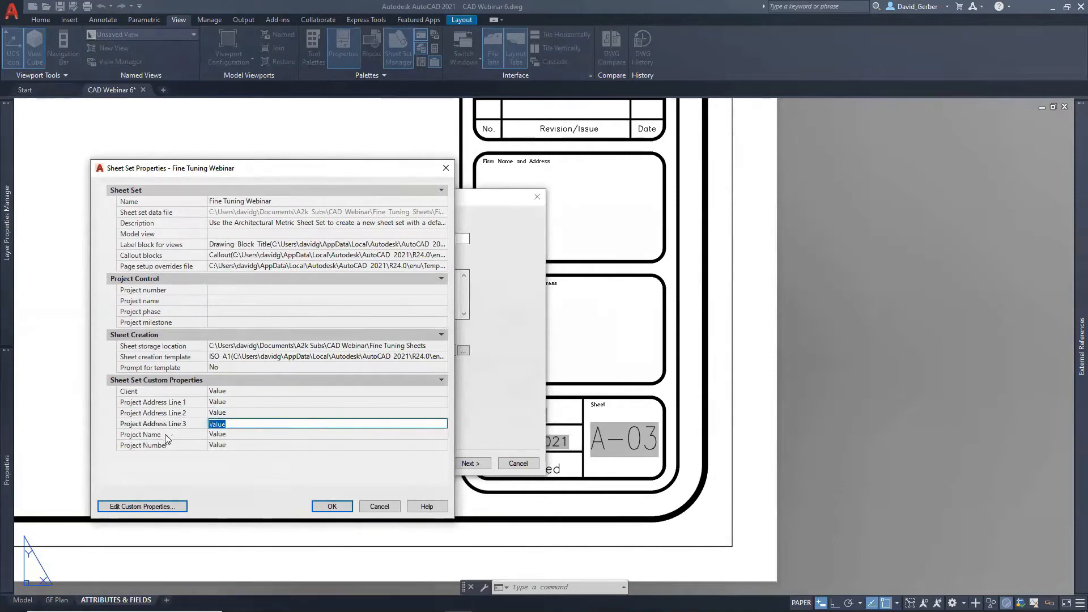
left_click(165, 436)
left_click(164, 448)
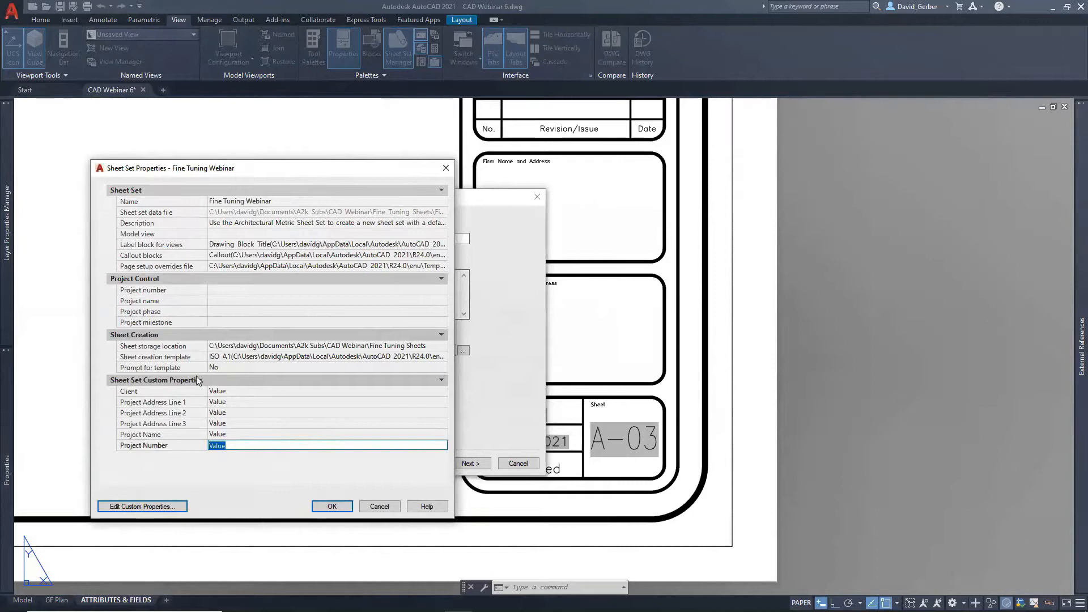
Start adding a custom property named Revisions with Sheet Set as its owner
left_click(152, 506)
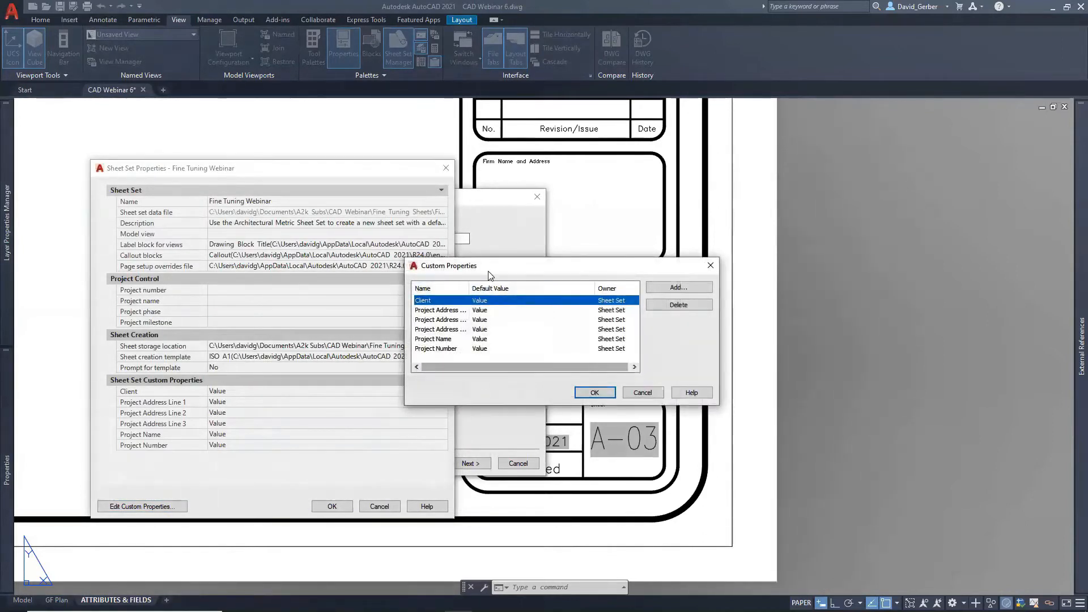
left_click_drag(488, 271, 416, 266)
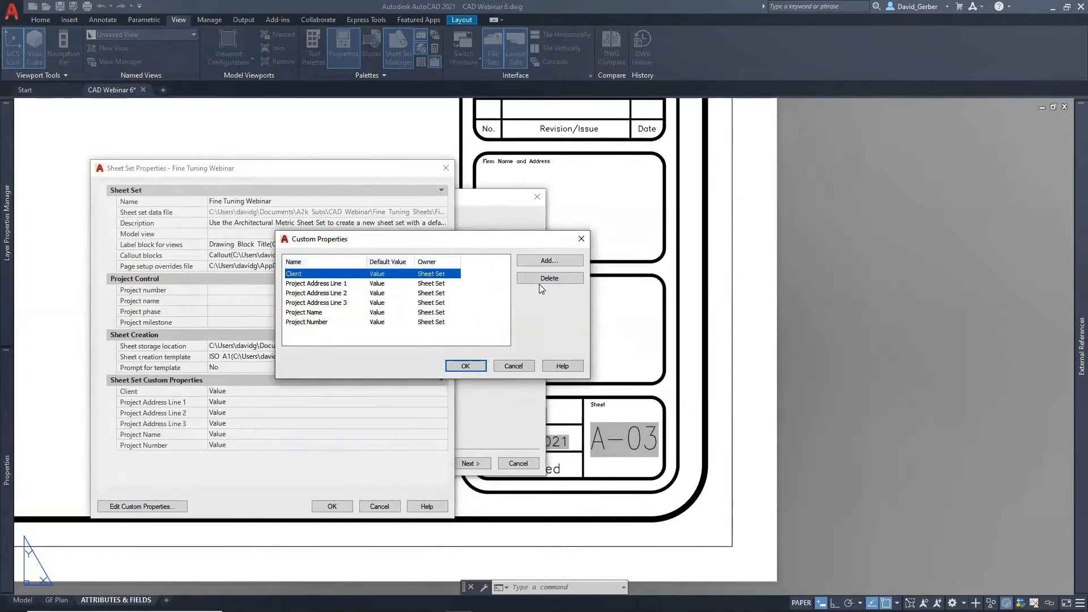
left_click(547, 261)
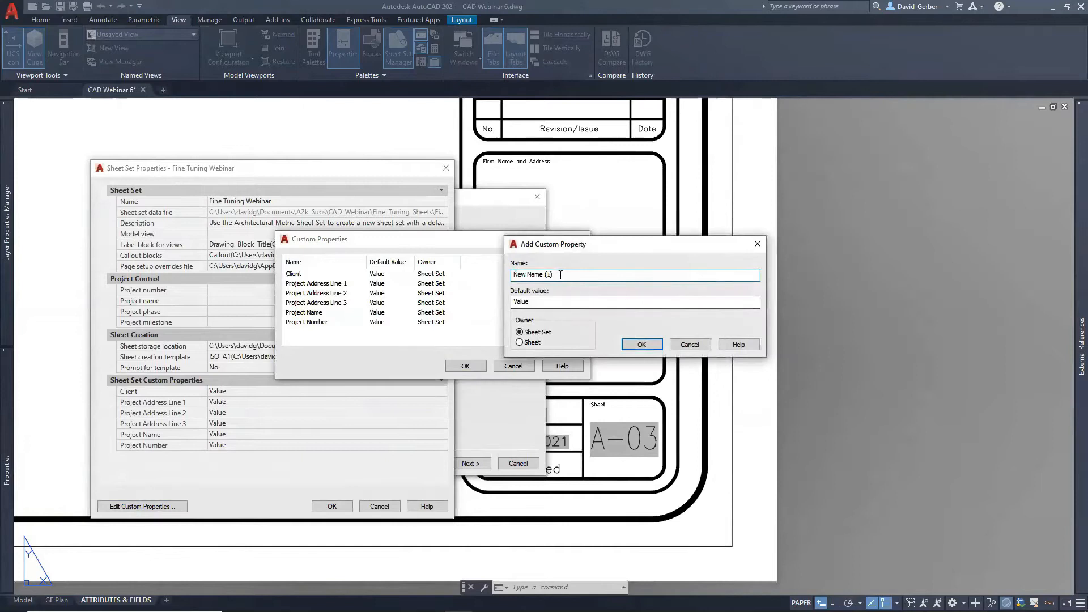
left_click(540, 304)
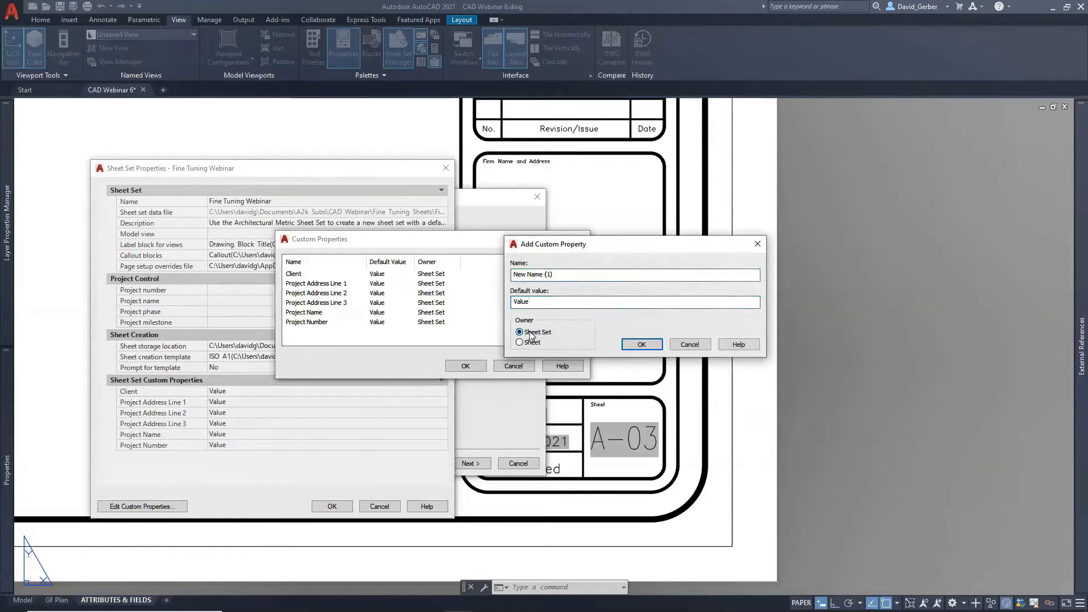
double_click(549, 275)
key("ctrl+a")
type("Revisions")
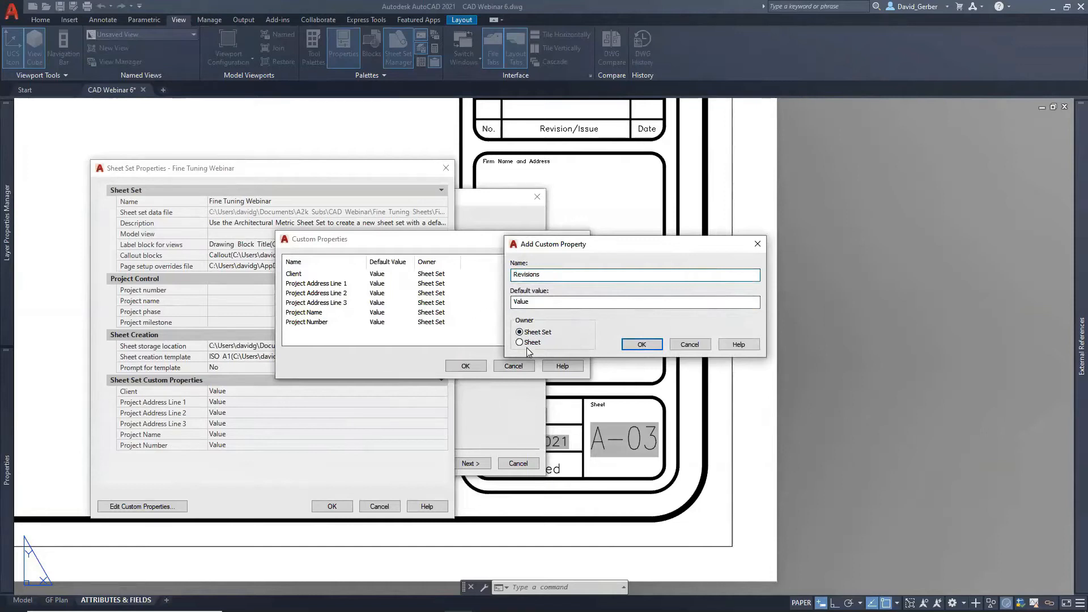
left_click(539, 336)
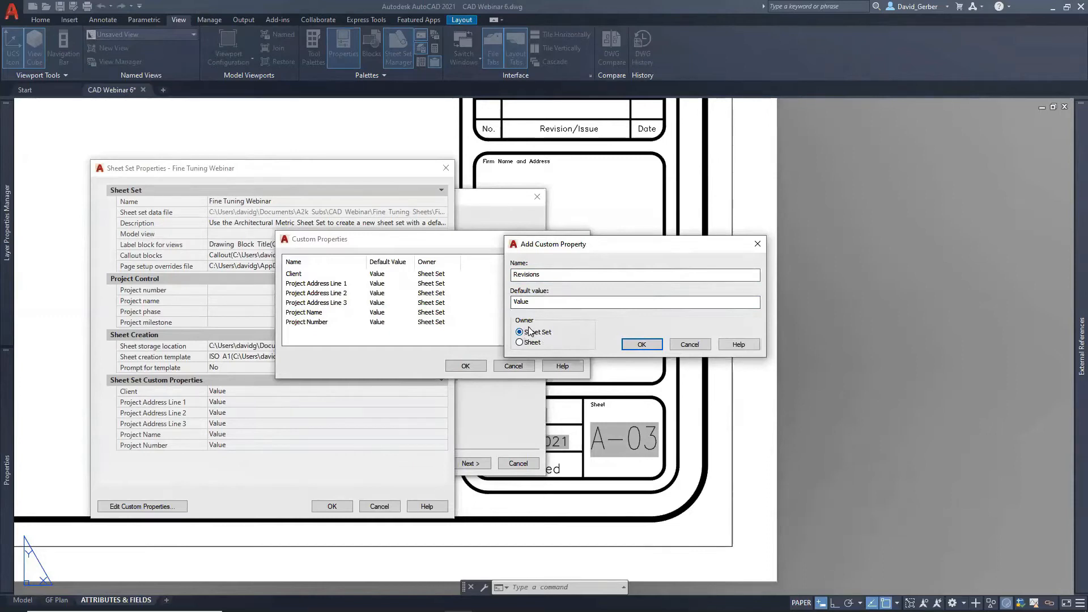
Rename the draft custom property Revision, switch its owner to Sheet, retitle it Drawing Name, and cancel adding it
left_click(548, 275)
key("BackSpace")
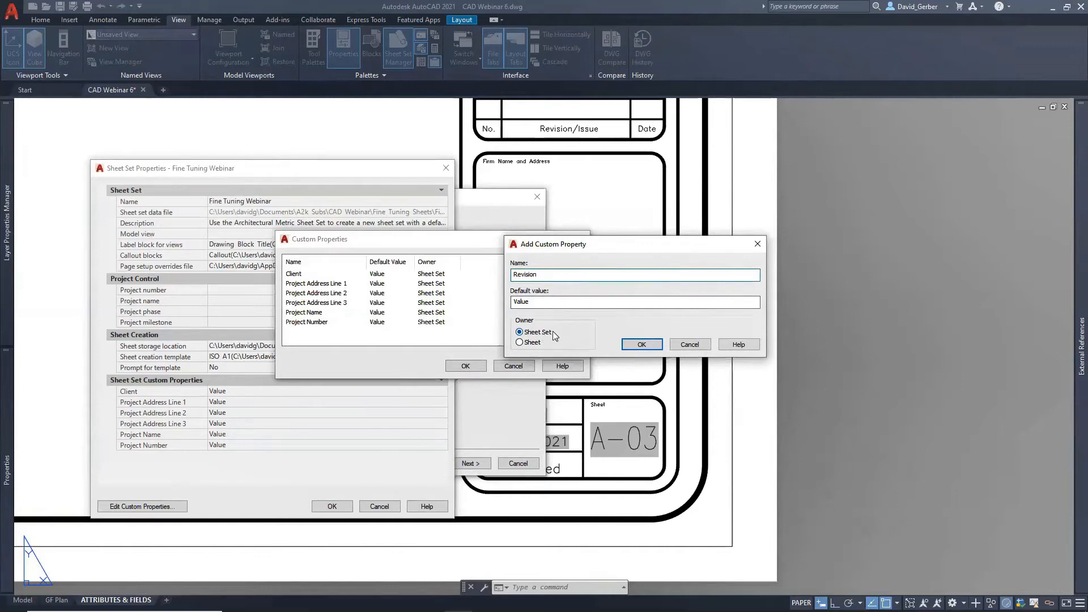
left_click(536, 342)
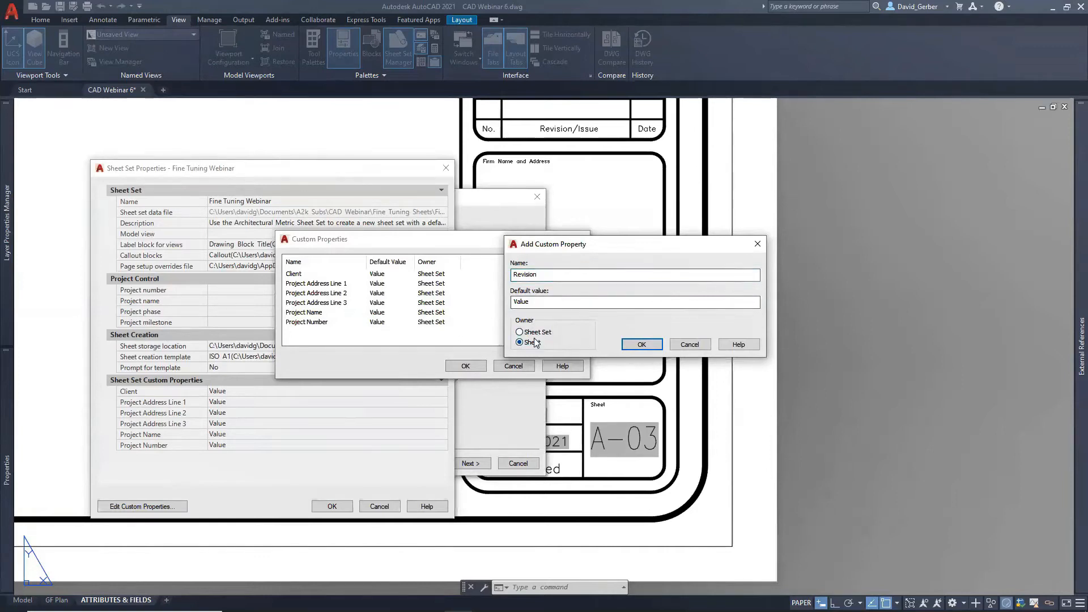
left_click_drag(547, 275, 496, 277)
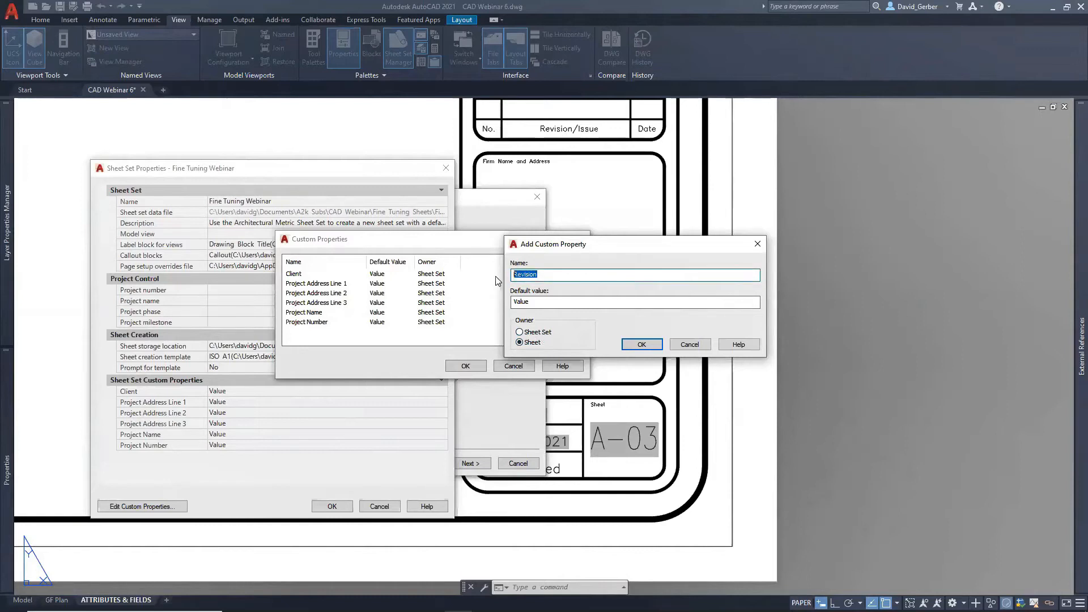
type("Drawing Name")
left_click(690, 344)
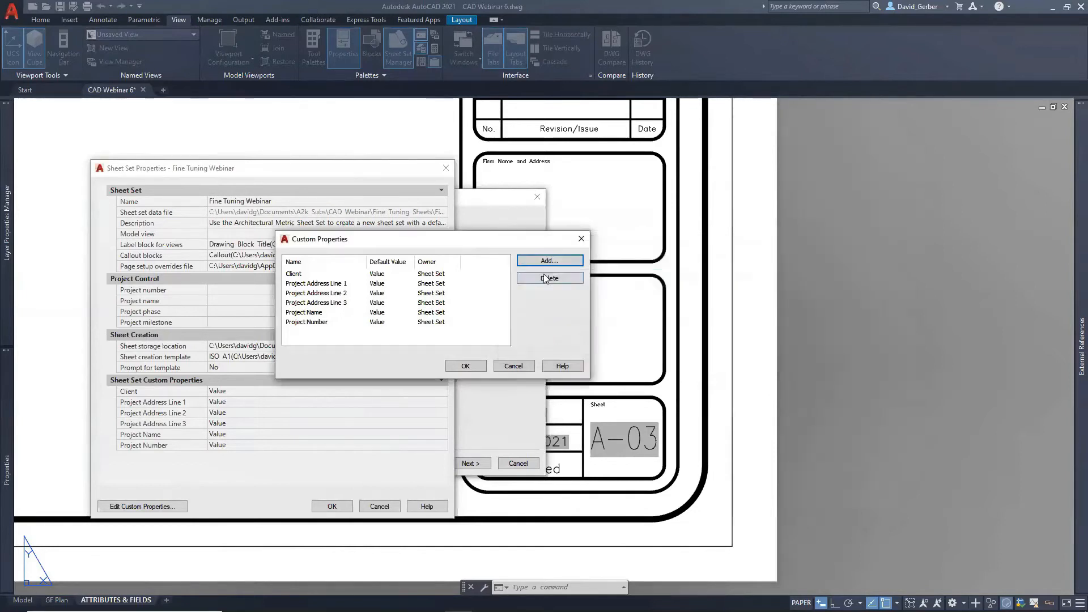
Accept the sheet set properties, review the sheet set preview, and finish creating the Fine Tuning Webinar sheet set
left_click(481, 366)
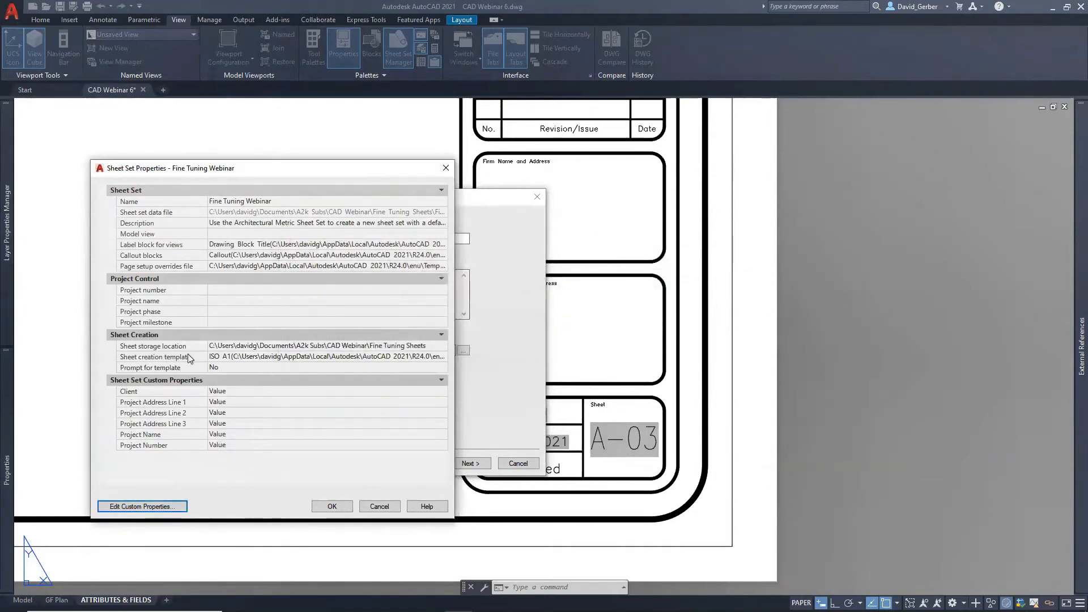
left_click(330, 506)
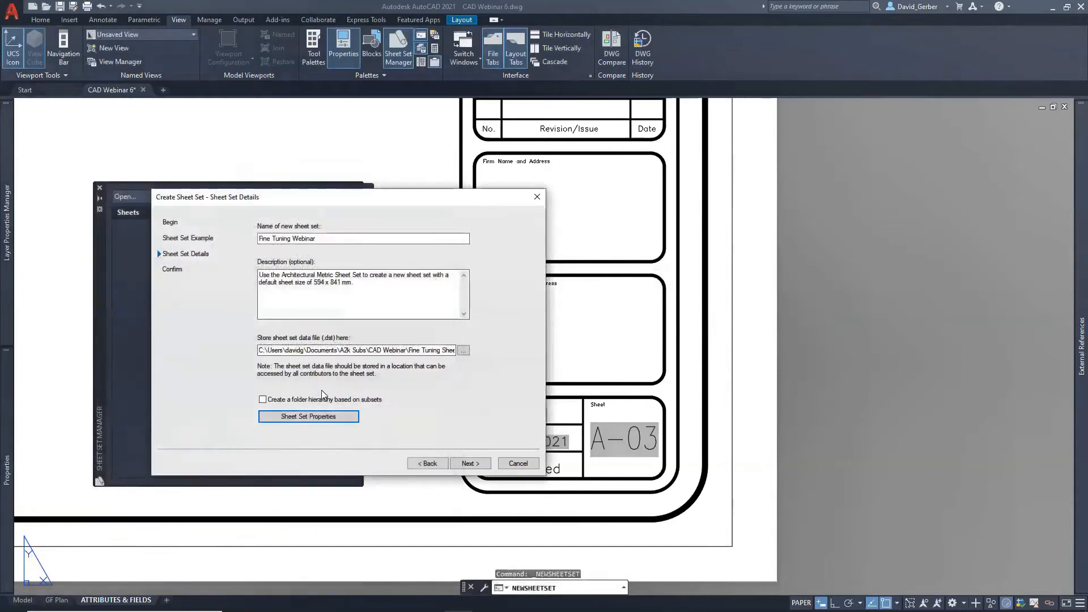
left_click(466, 463)
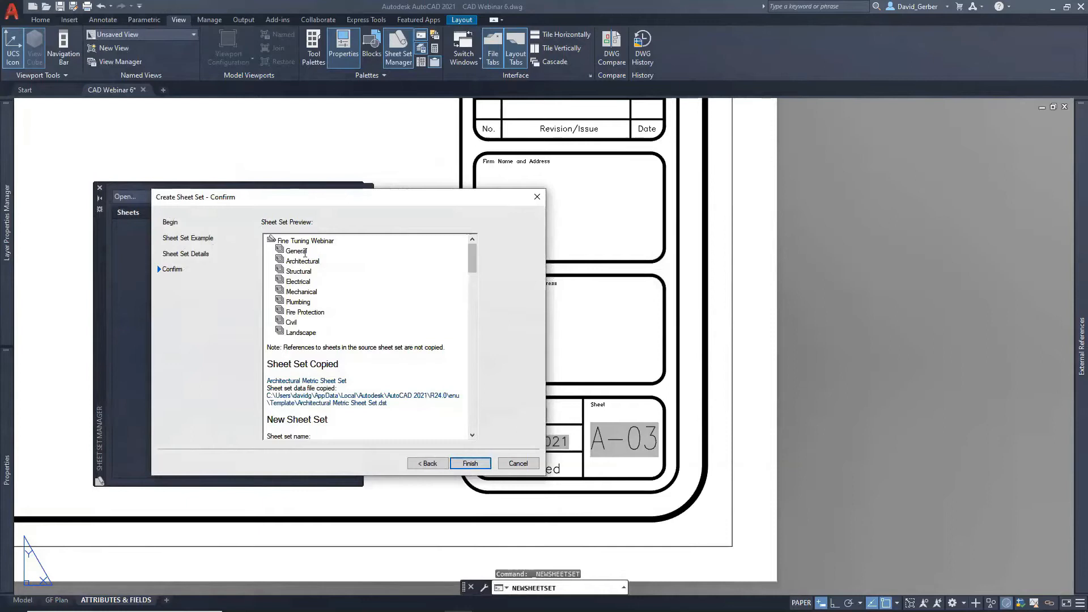
scroll(342, 392, "down", 5)
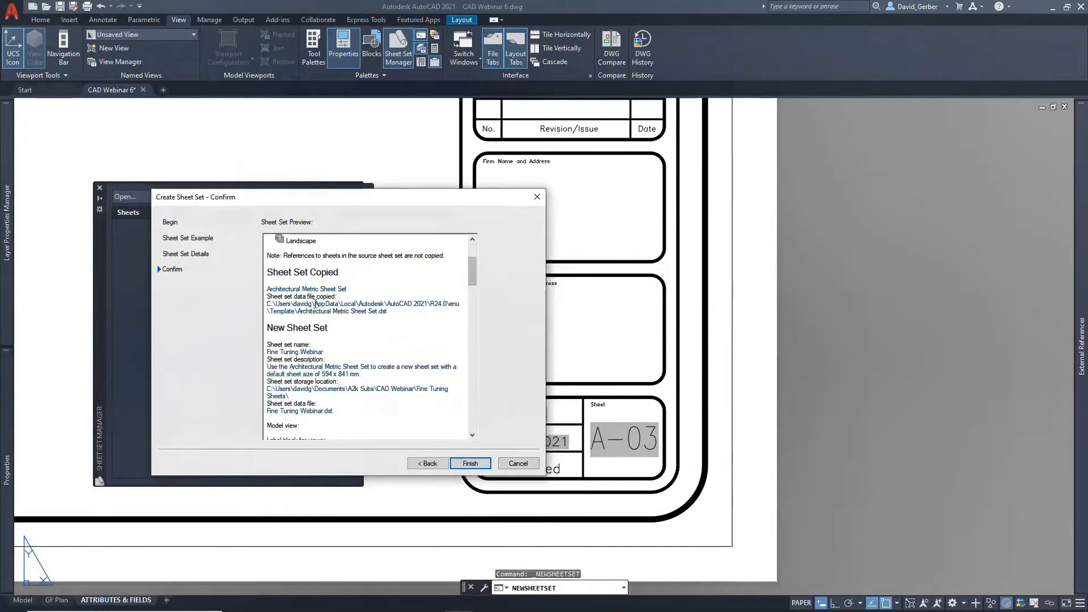
scroll(316, 376, "down", 2)
scroll(316, 376, "up", 5)
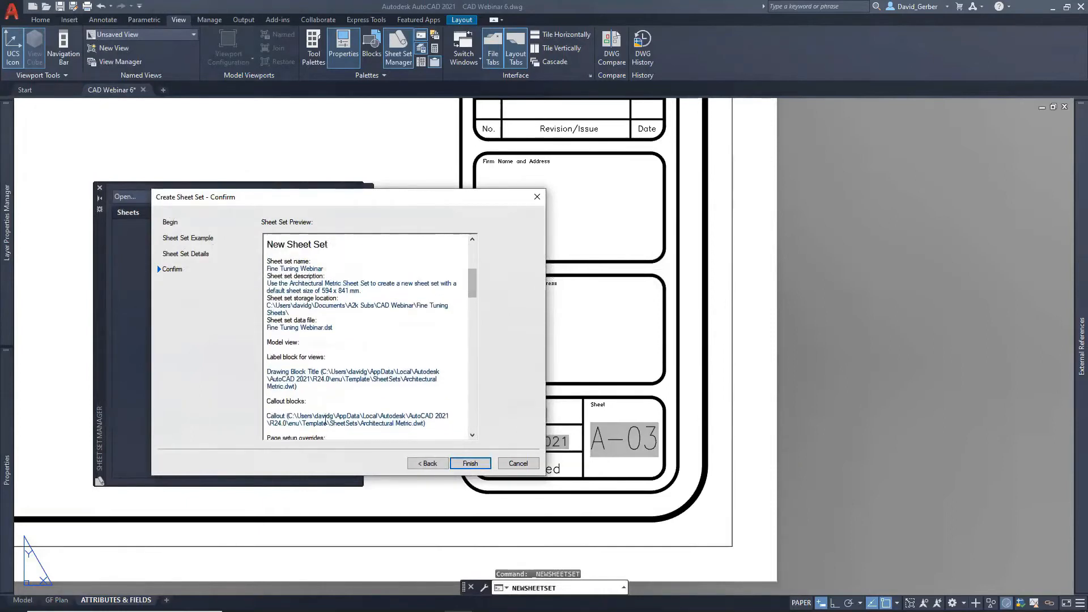
left_click(469, 463)
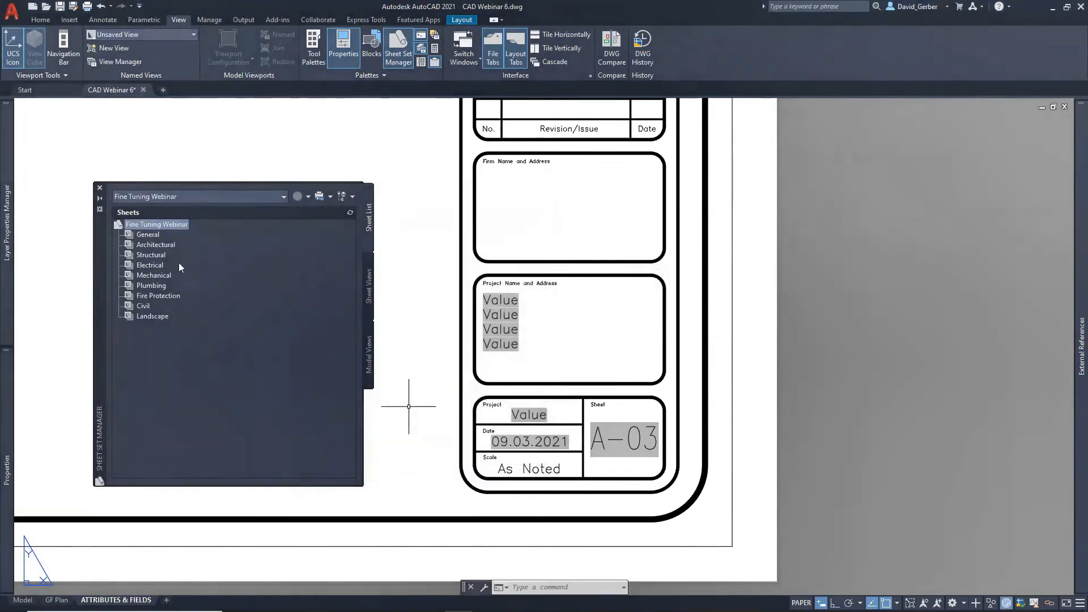
Import the ATTRIBUTES & FIELDS and GF Plan layouts from CAD Webinar 6.dwg as sheets into the Architectural subset
left_click(166, 245)
right_click(157, 245)
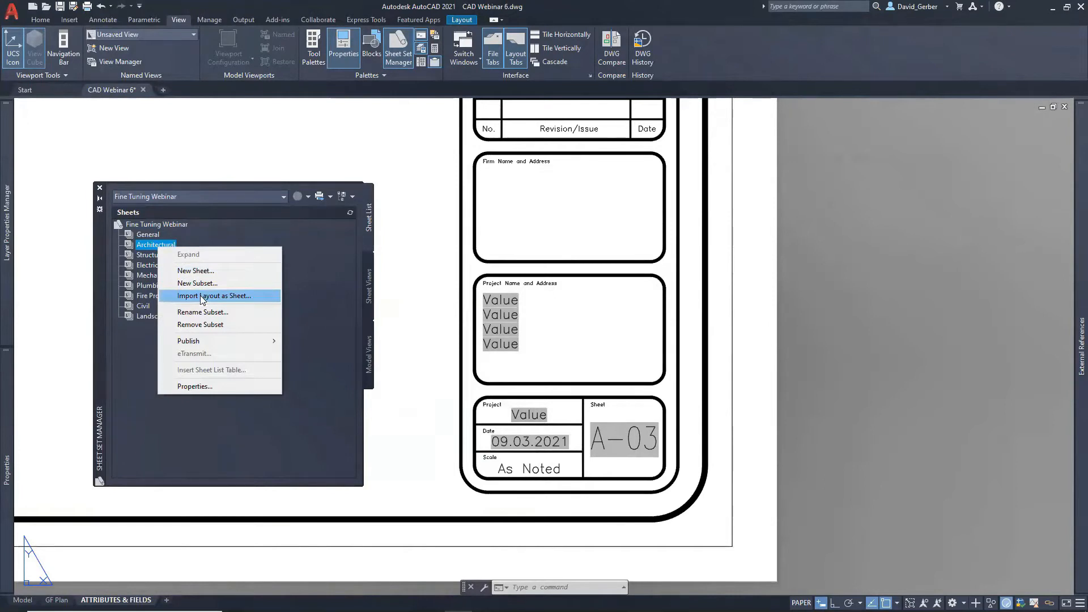
left_click(201, 297)
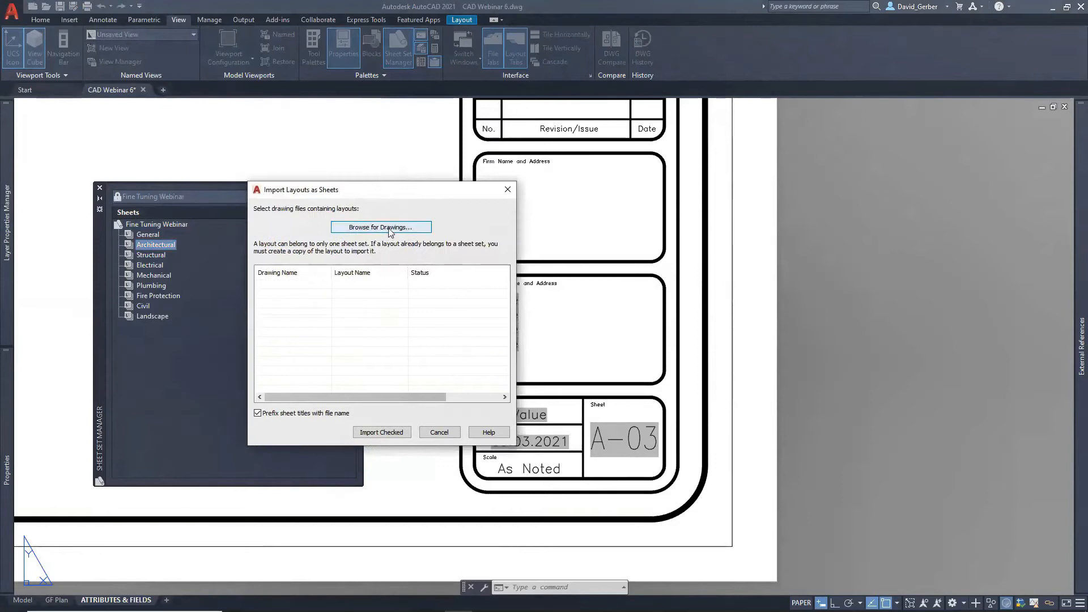
left_click(390, 230)
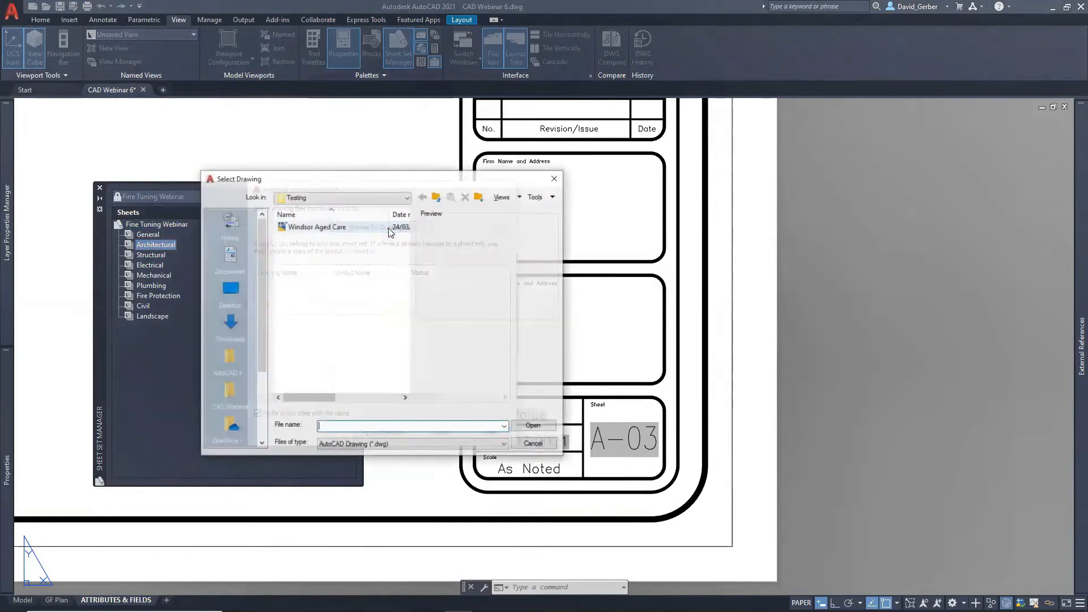
left_click(229, 394)
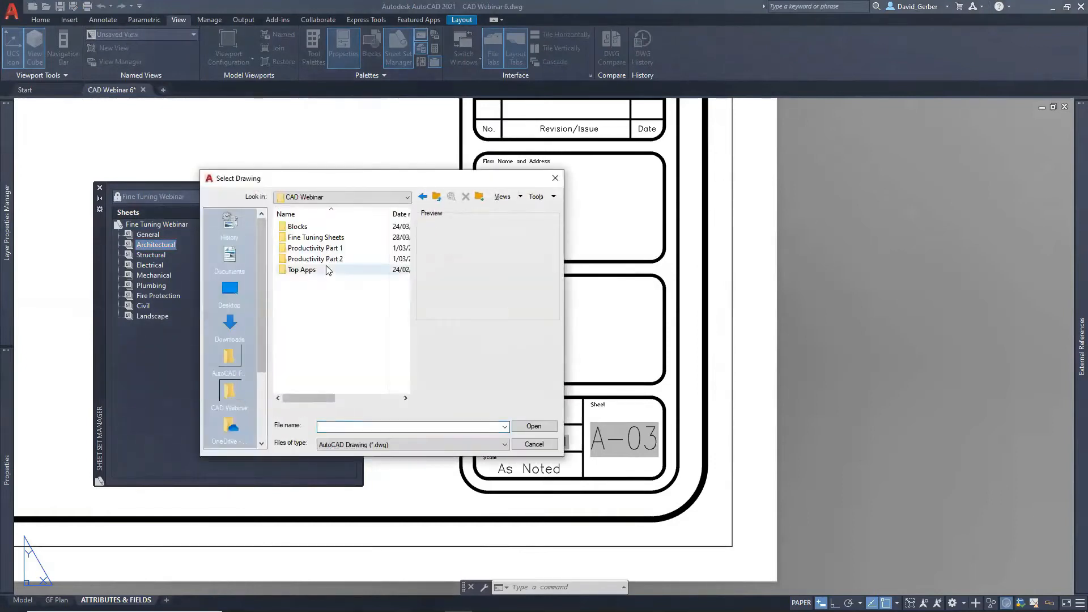
double_click(324, 238)
left_click(343, 227)
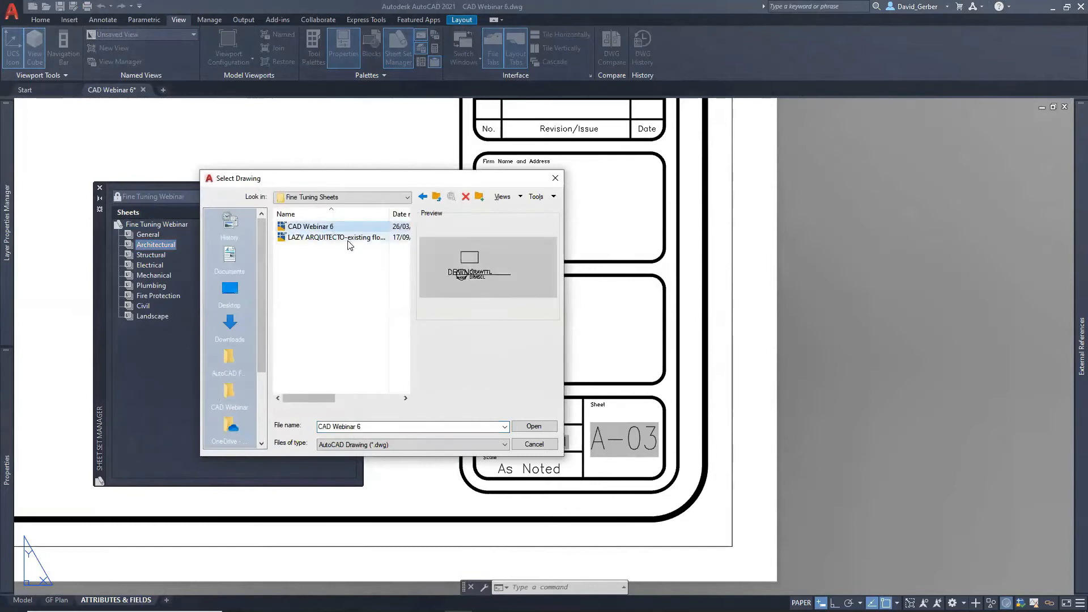
left_click(518, 424)
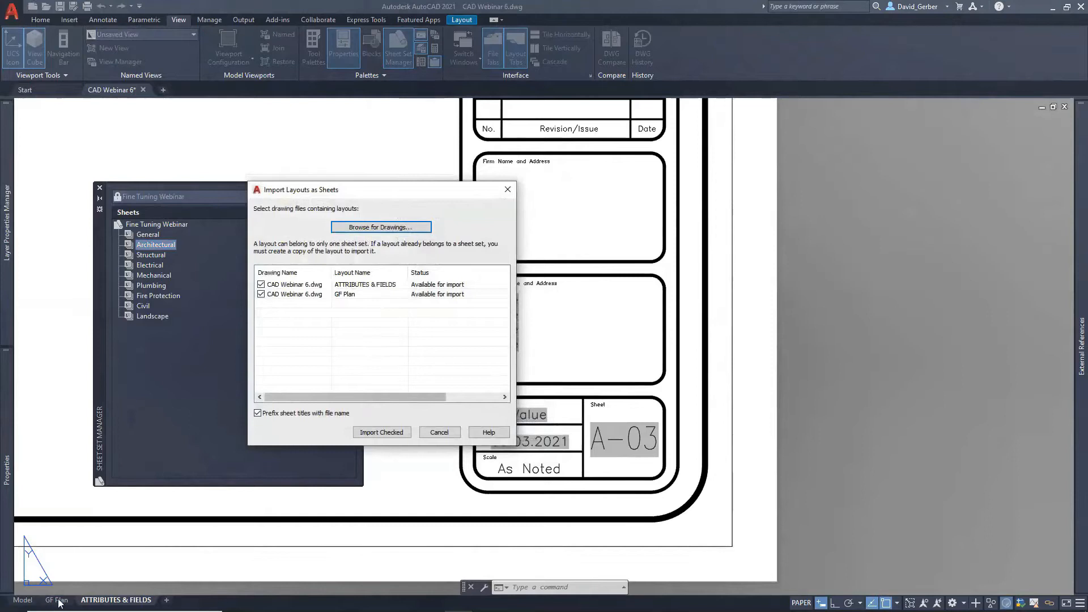
left_click(389, 433)
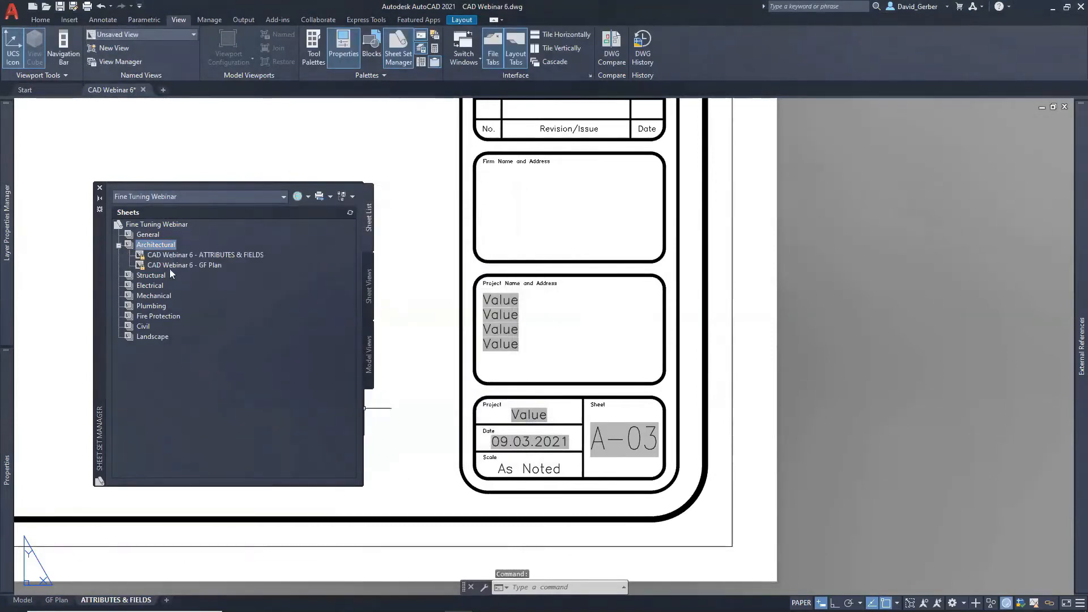
mouse_move(185, 259)
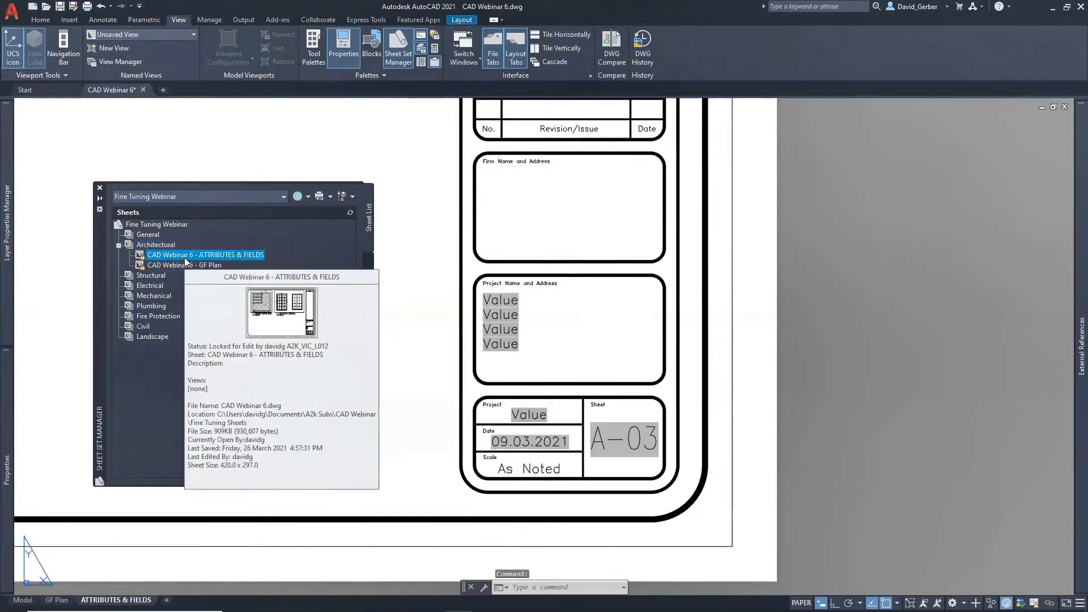
Renumber the ATTRIBUTES & FIELDS sheet as A-02 and the GF Plan sheet as A-01, and regenerate the drawing
right_click(221, 258)
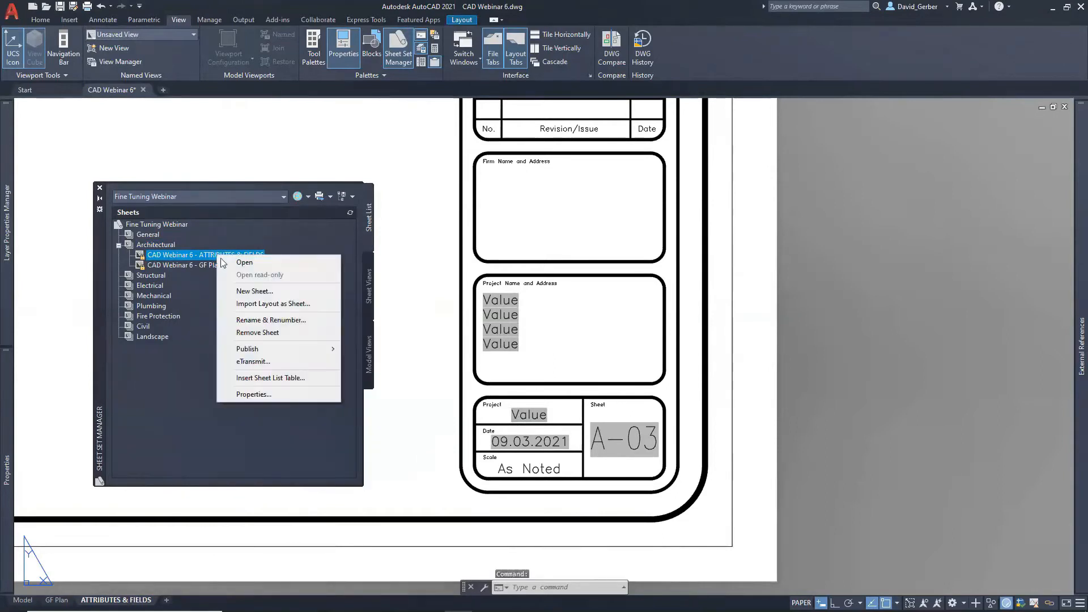
left_click(290, 320)
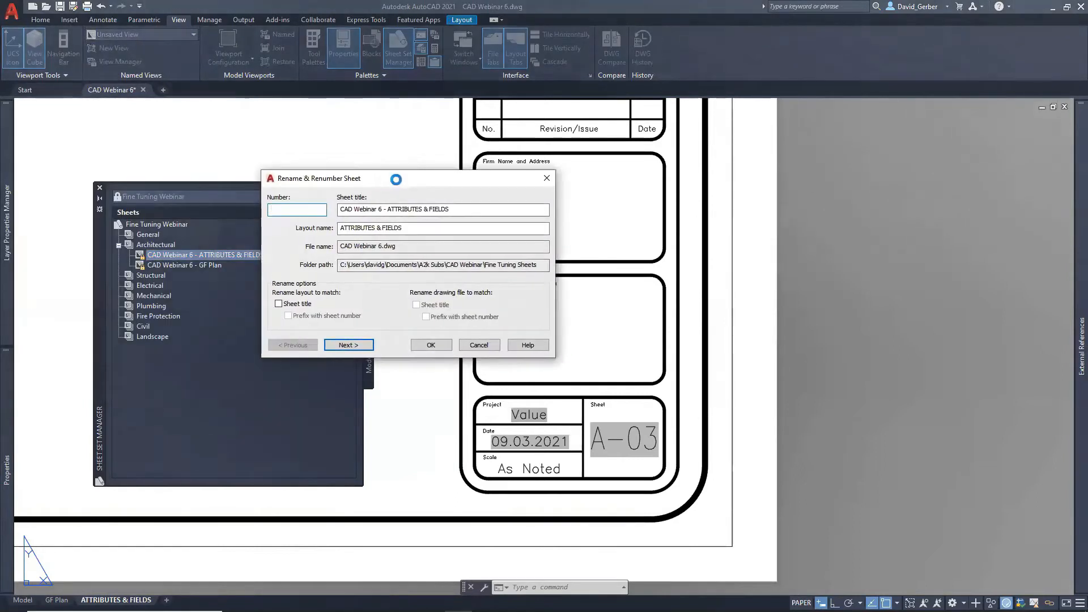
left_click_drag(386, 177, 619, 201)
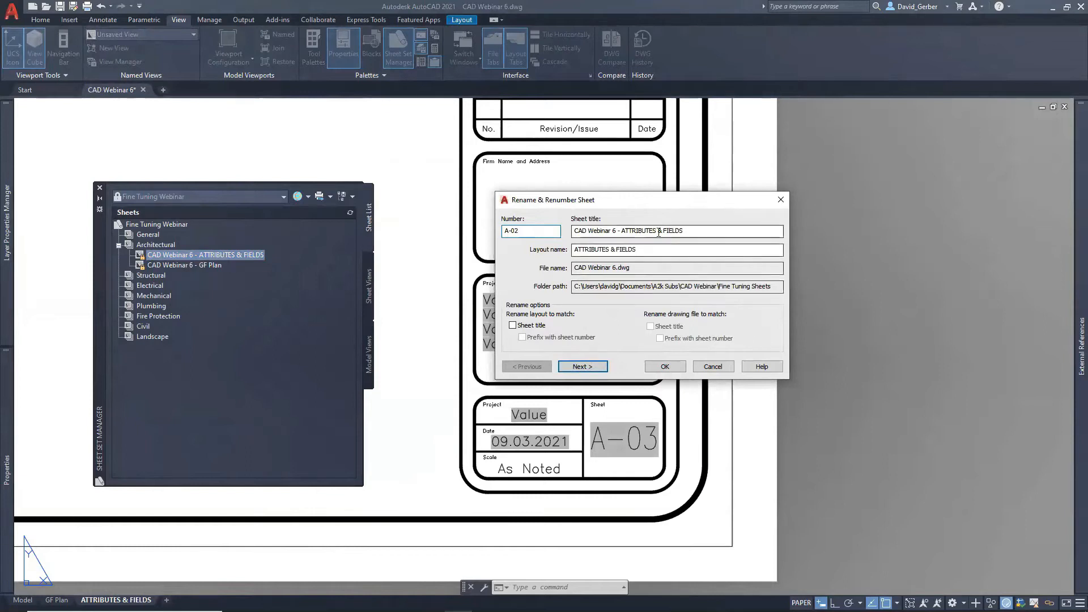
left_click(577, 364)
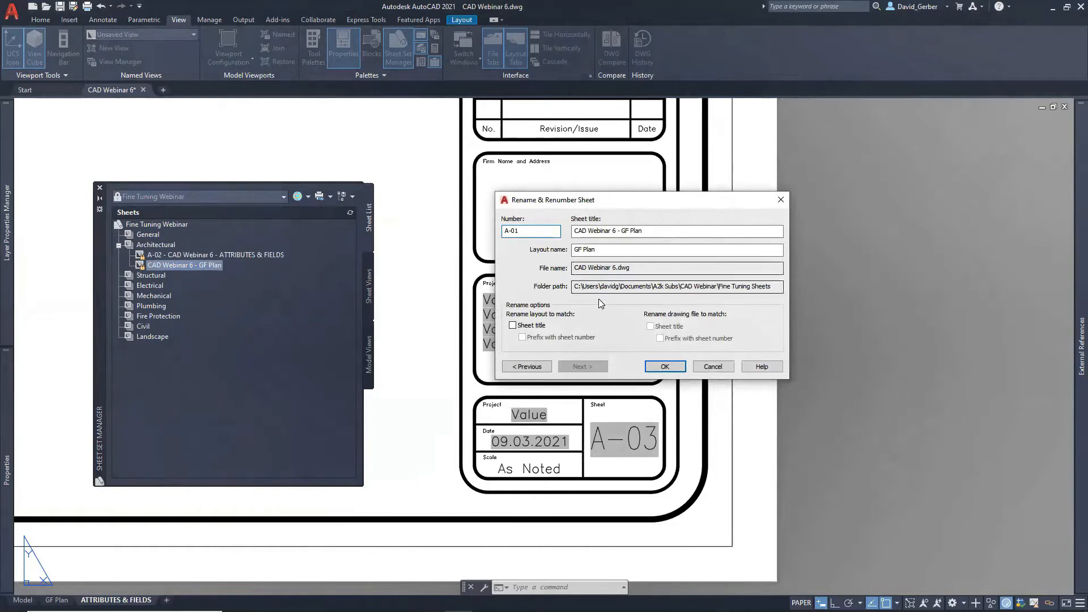
left_click(666, 367)
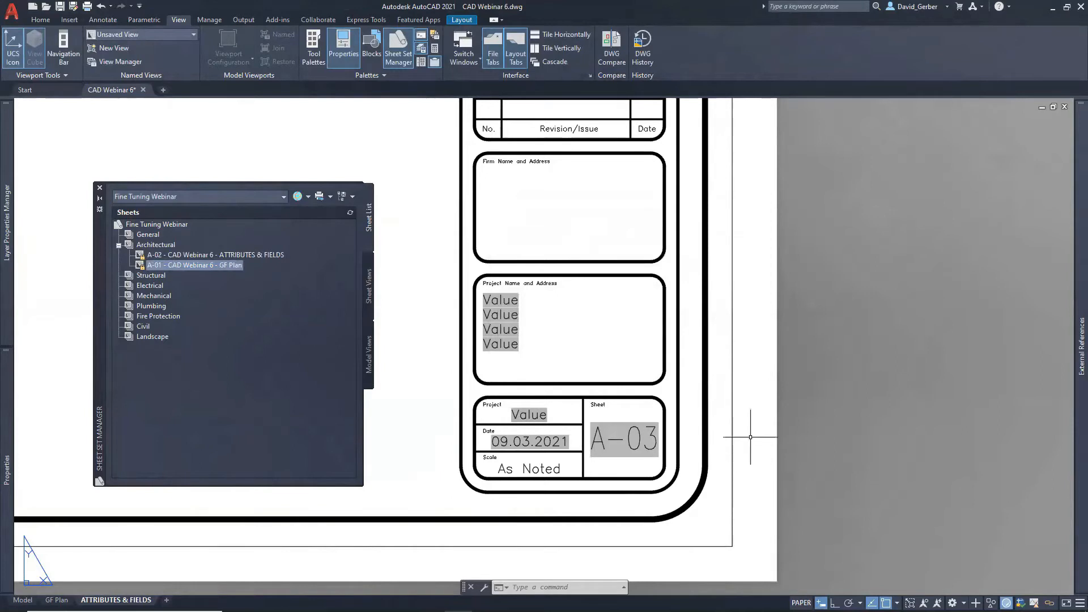
type("rea")
key("Return")
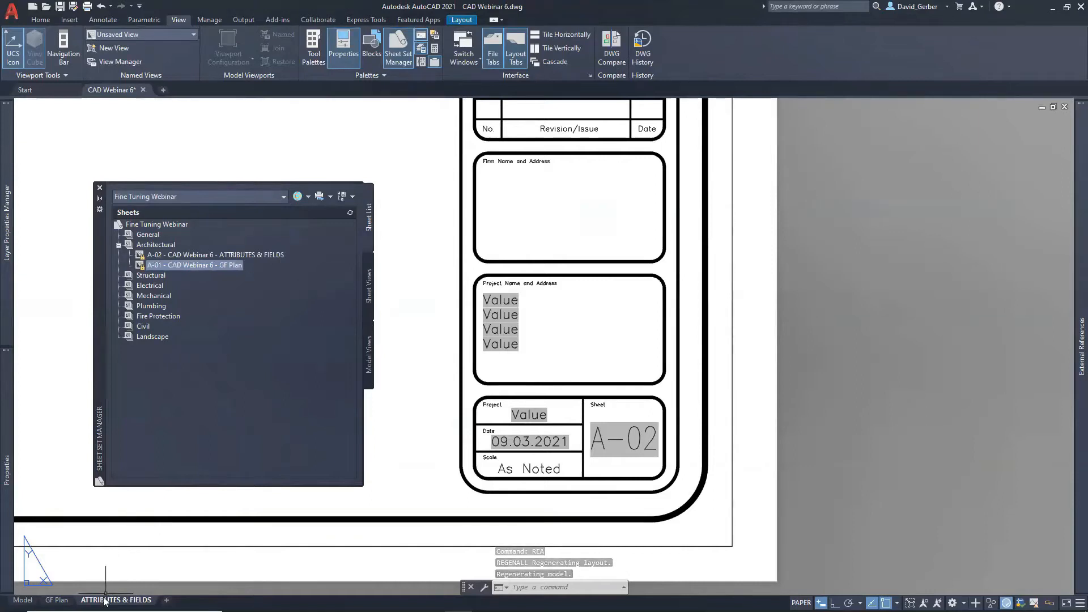
Rename the layout of sheet A-02 to Floor Plans through the sheet's rename and renumber settings
left_click(233, 253)
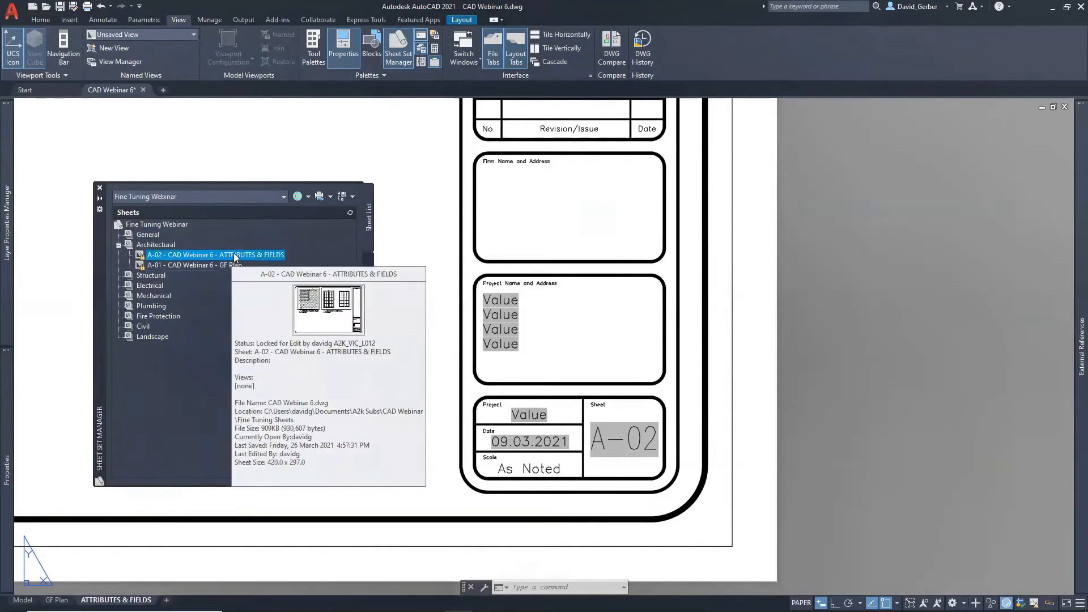
right_click(234, 252)
left_click(284, 316)
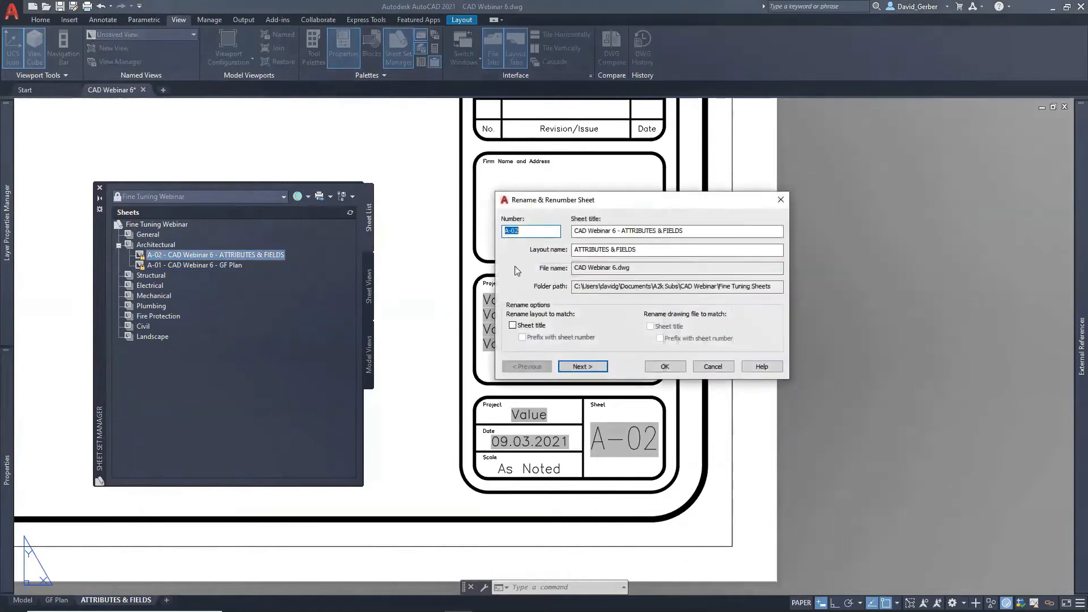
left_click_drag(646, 249, 582, 254)
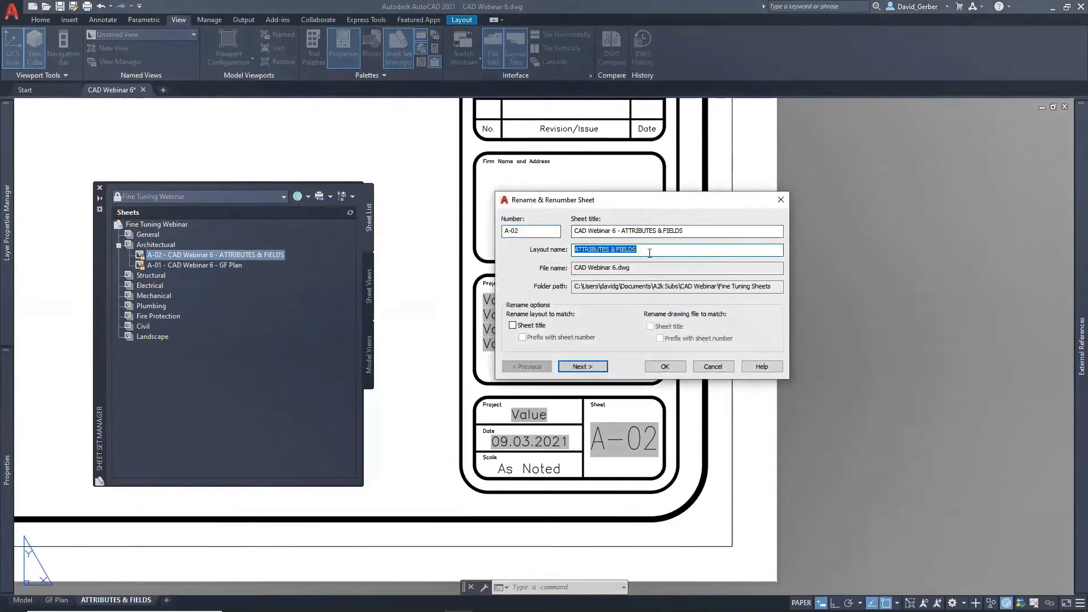
type("Floor Plans")
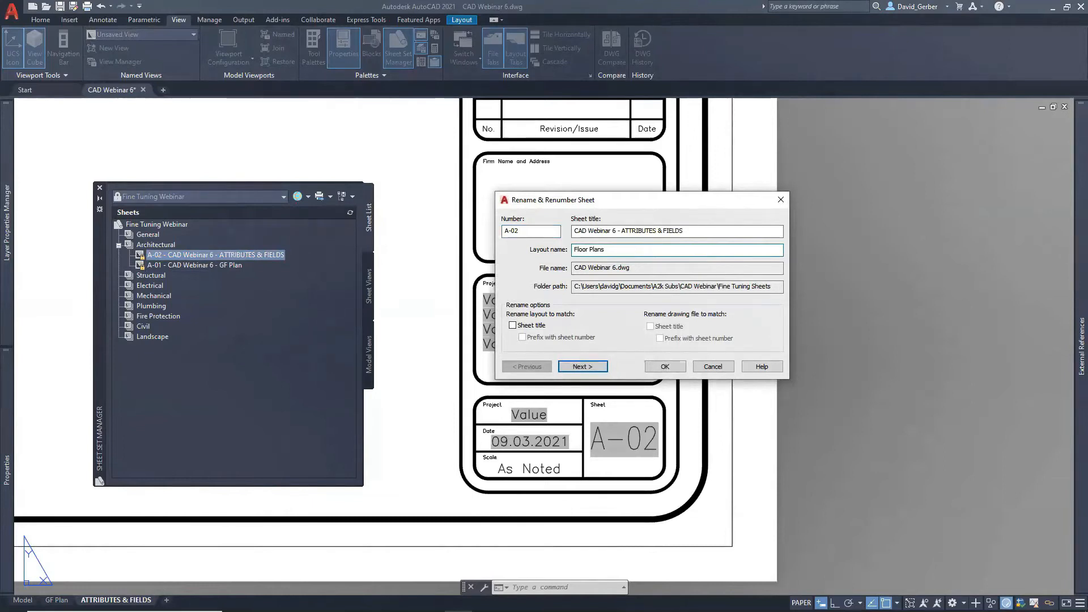
key("Return")
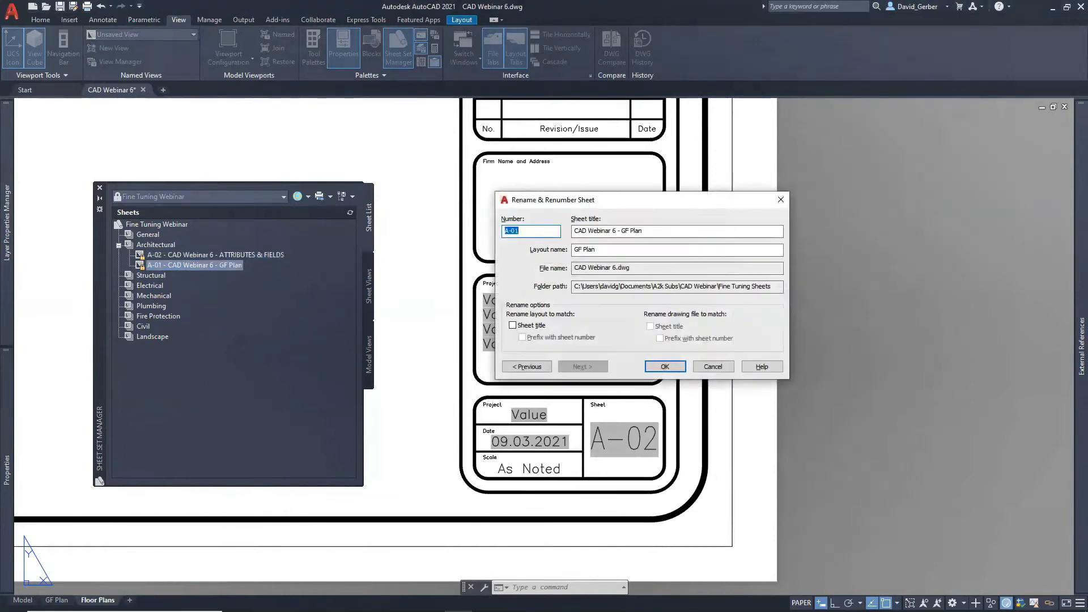
left_click(676, 368)
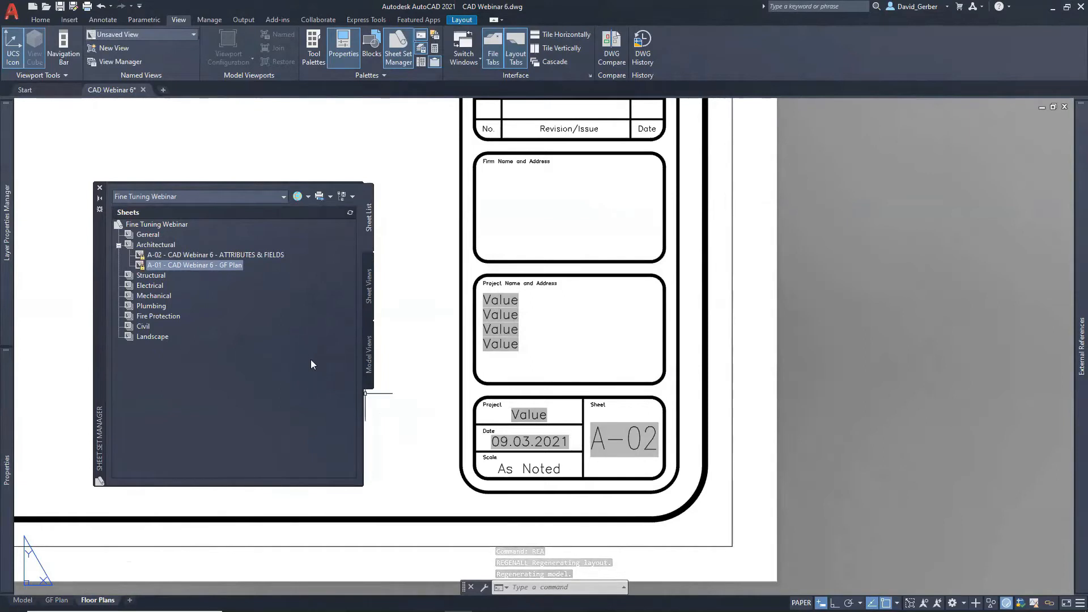
Set the sheet set's Project Address Line 1 to Fine Tuning Webinar and Project Number to 1, and regenerate the drawing
right_click(161, 225)
left_click(212, 376)
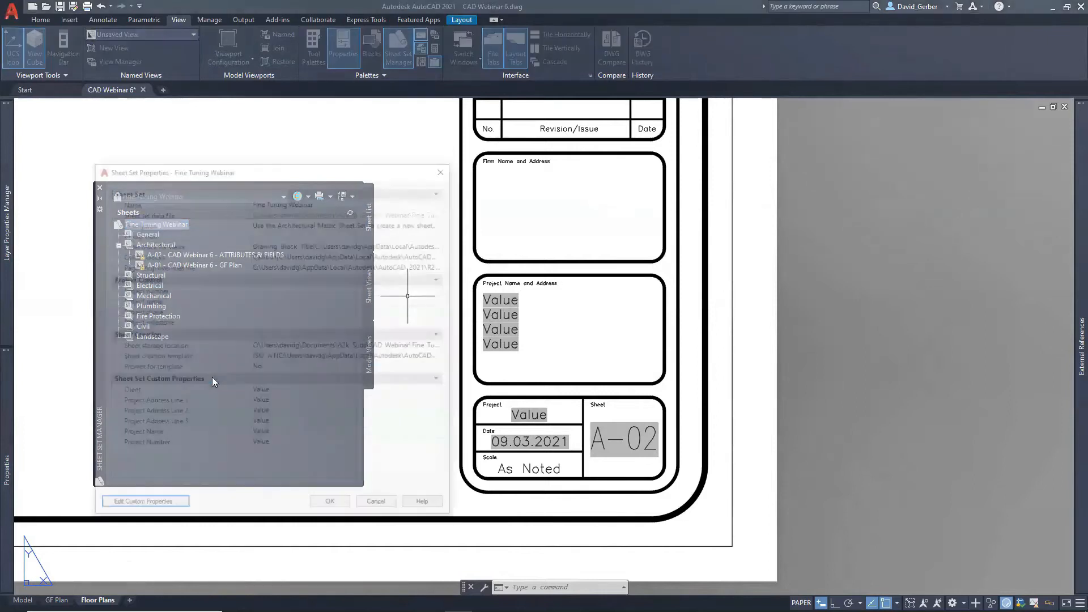
left_click(269, 403)
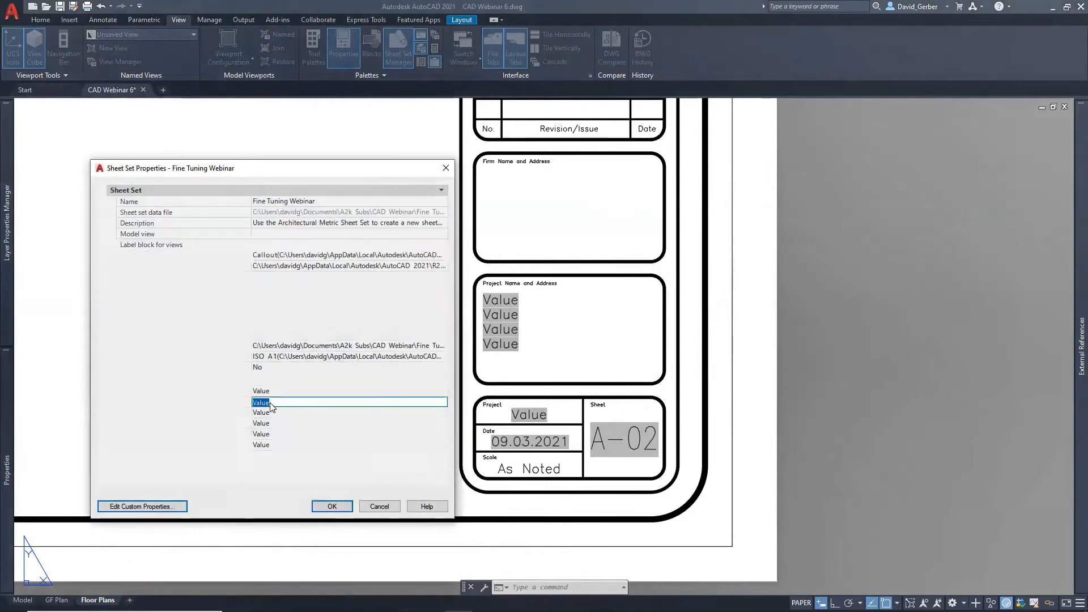
type("Fine Tuning Webinar")
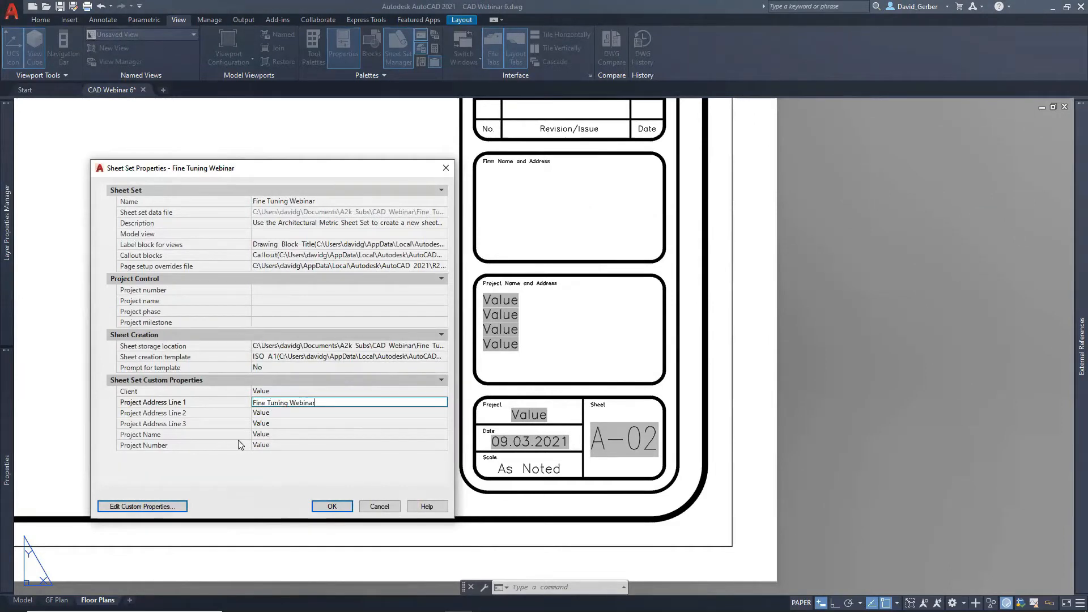
left_click(276, 447)
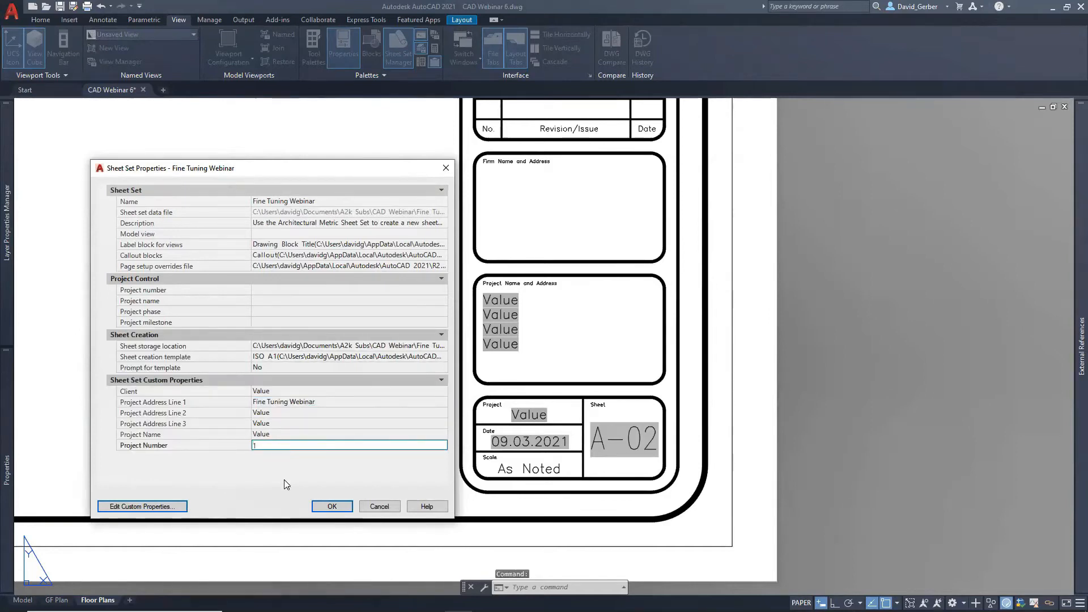
left_click(331, 506)
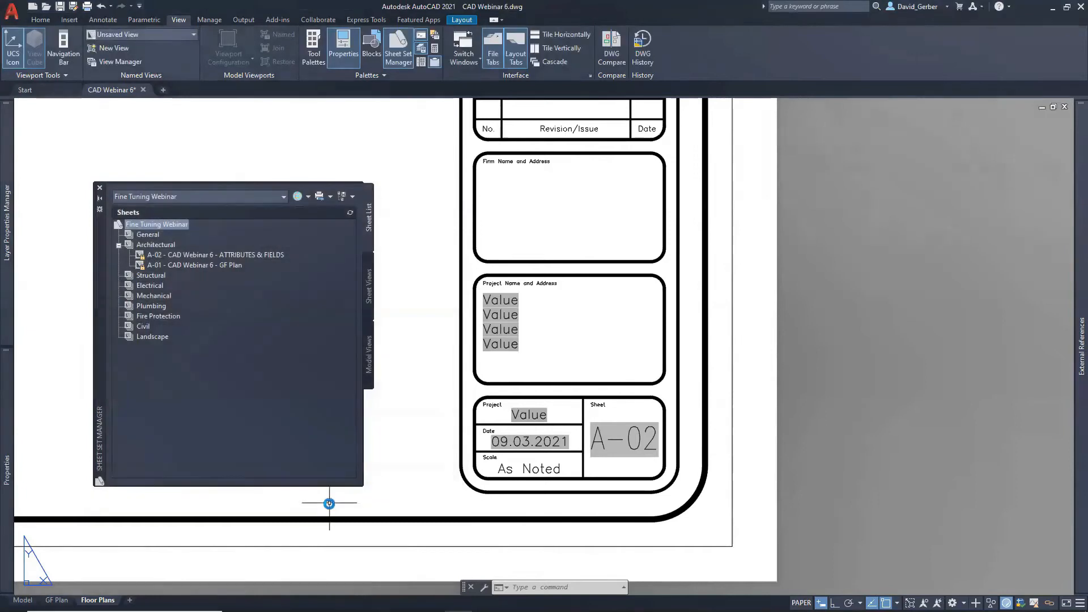
type("rea")
key("Return")
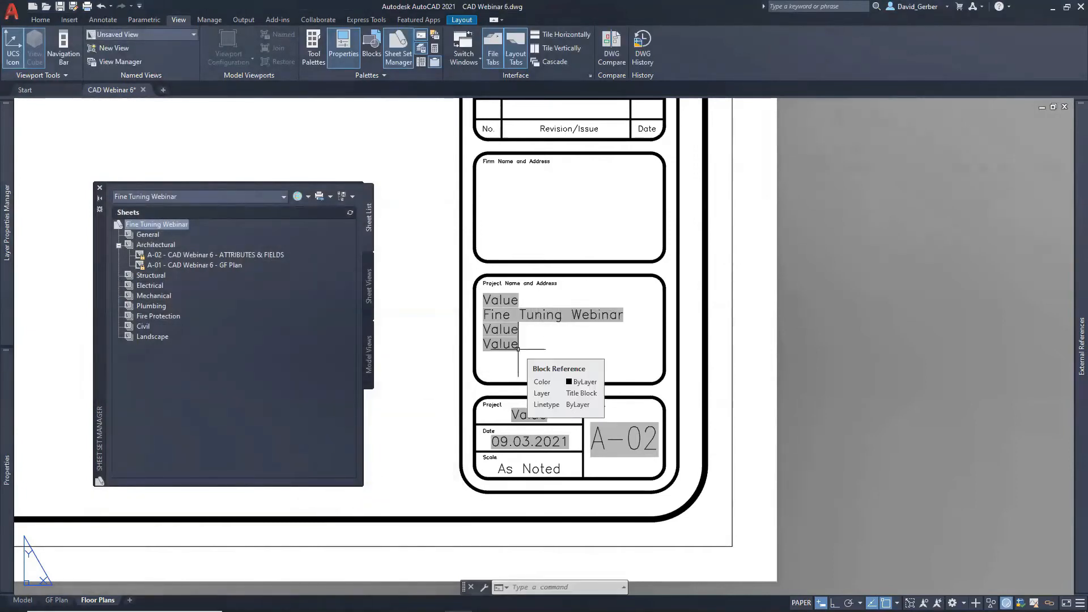
Set the sheet set's Project Name custom property to Fine Tune
right_click(153, 227)
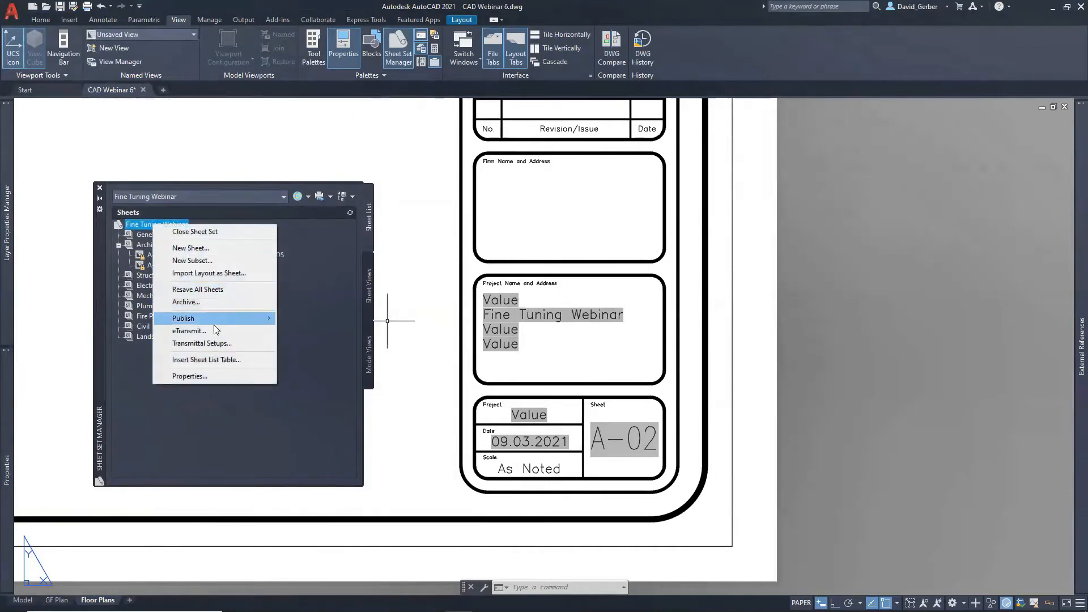
left_click(191, 376)
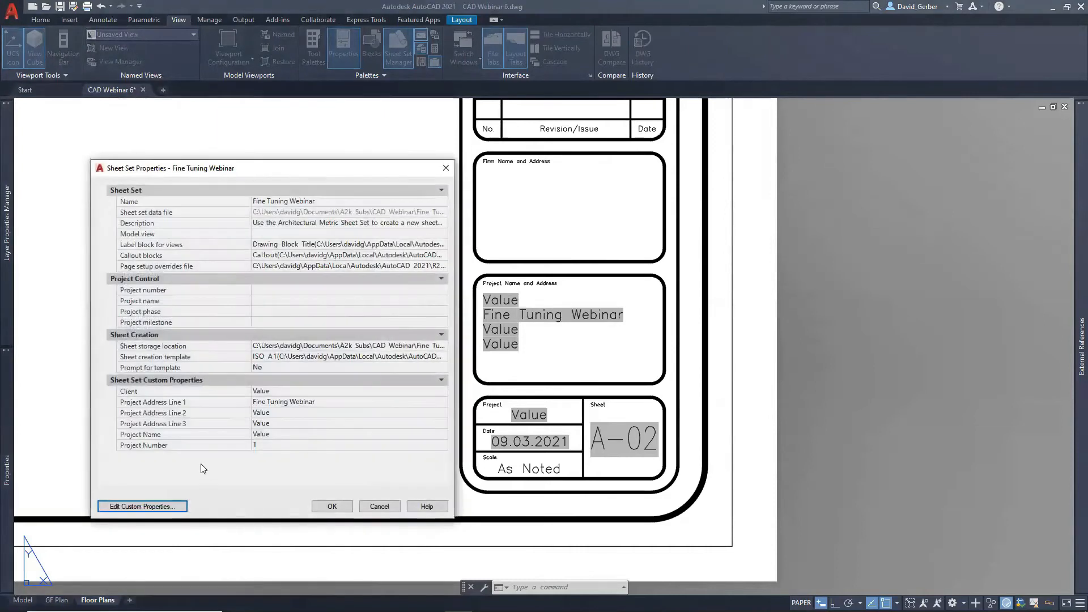
left_click(285, 435)
type("Fine T")
key("BackSpace")
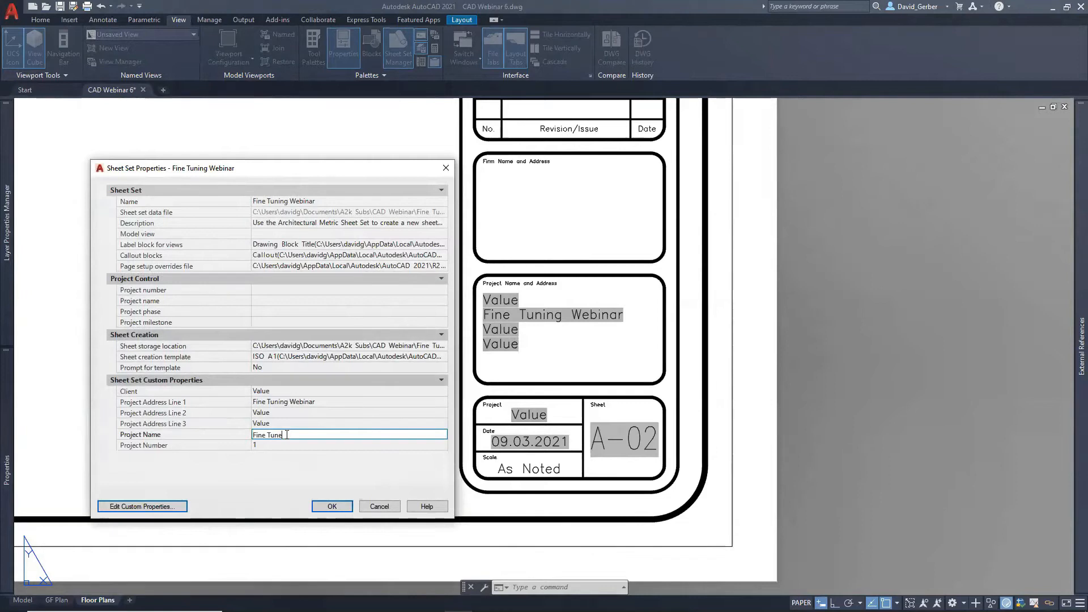
left_click(332, 505)
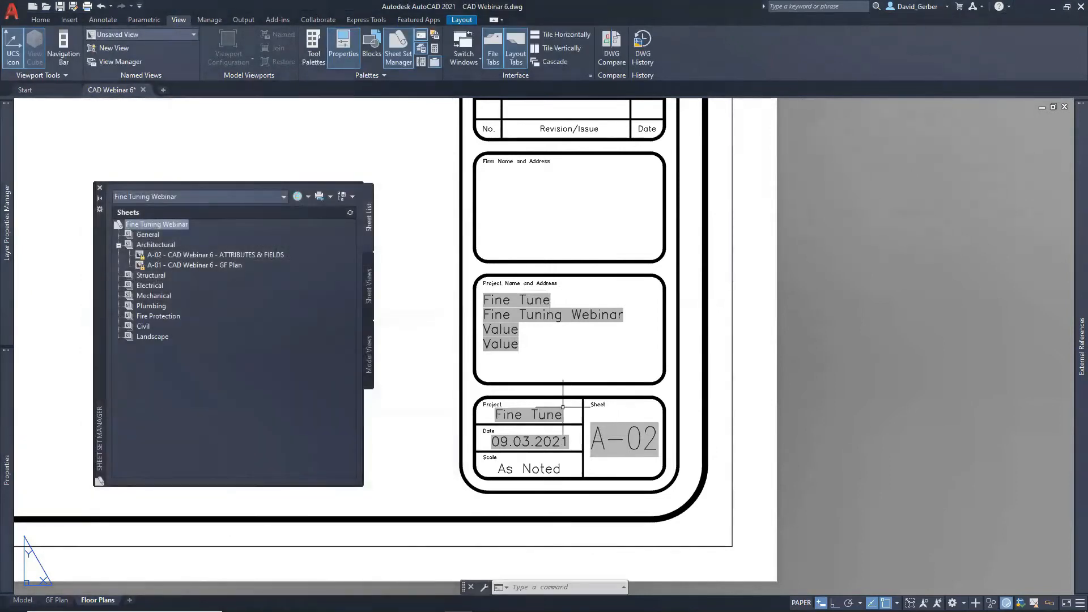
Open the Title Block definition for editing in the block editor
middle_click_drag(567, 381, 586, 418)
left_click(590, 435)
key("Escape")
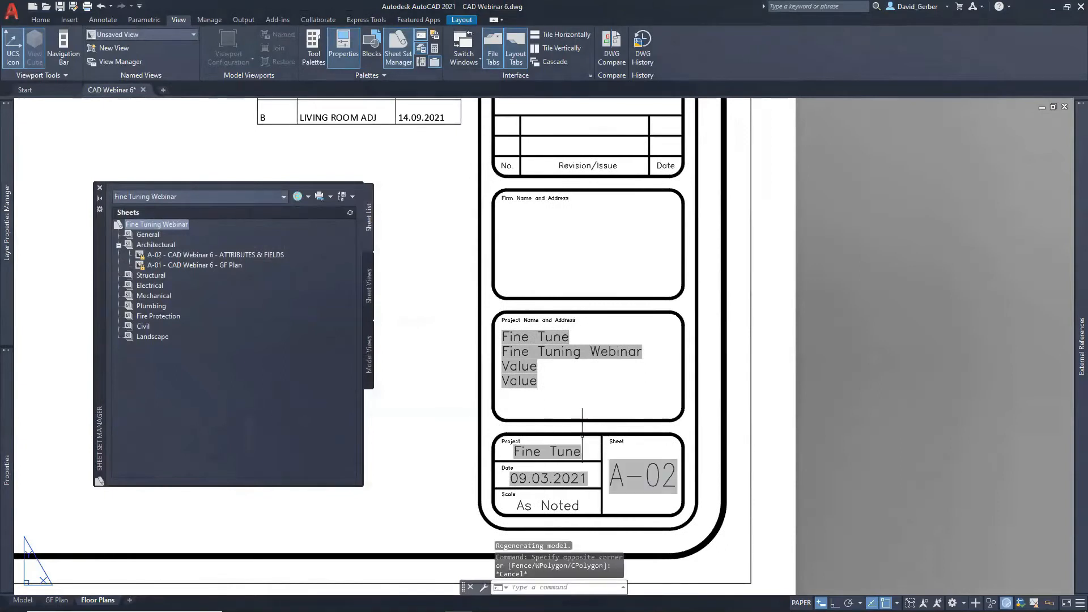
left_click(751, 279)
type("bedit")
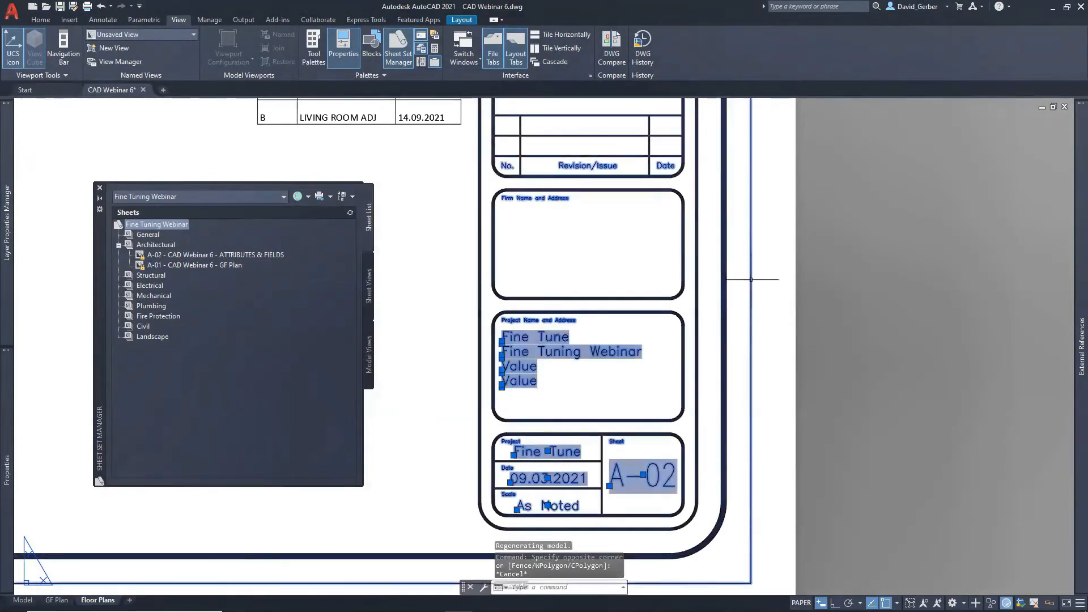
key("Return")
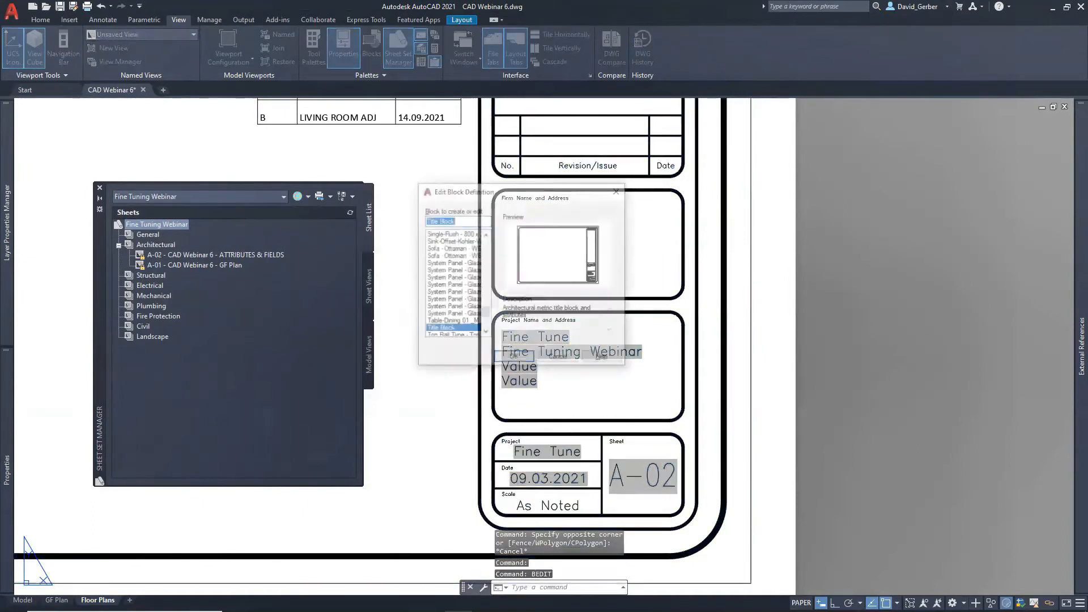
left_click(504, 358)
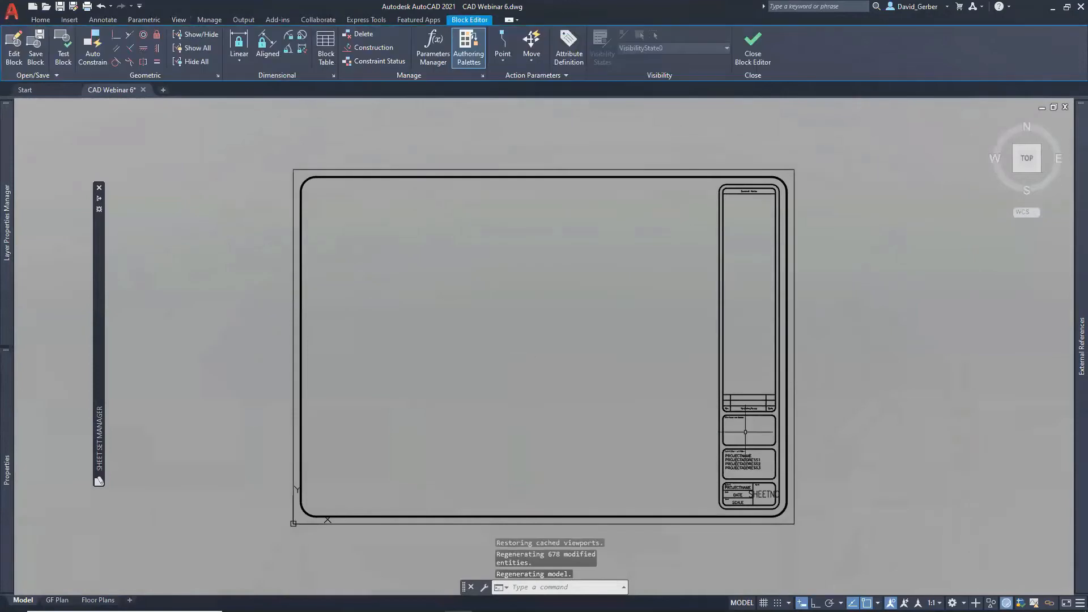
Define a REV# attribute with prompt Revision Number and default A in the revision table's No. column, and save the block
scroll(759, 404, "up", 10)
middle_click_drag(655, 401, 577, 310)
type("attdef")
key("Return")
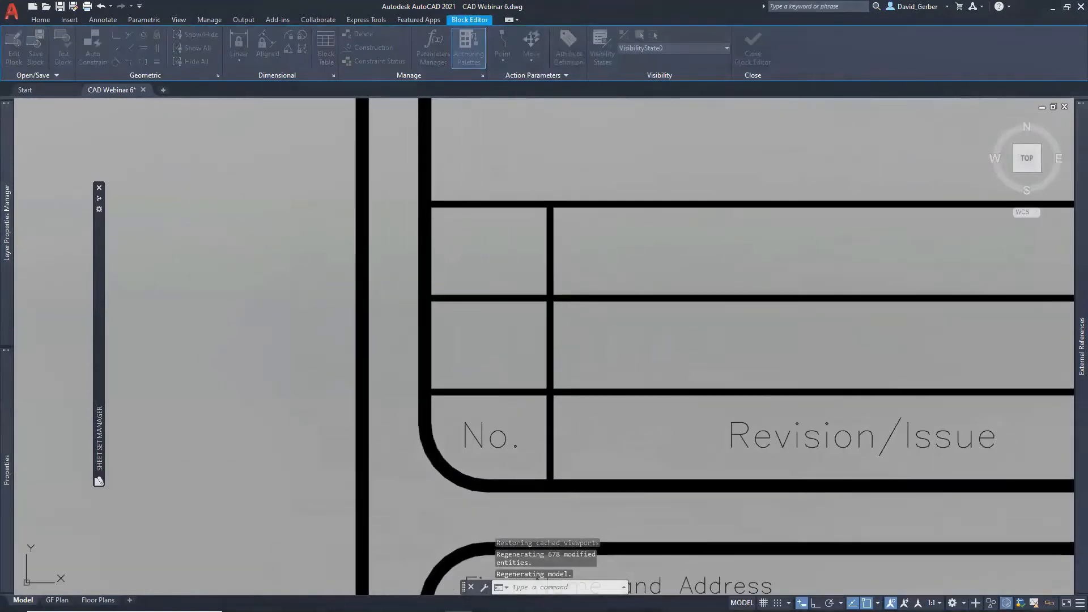
type("REV#")
key("Tab")
type("Revision")
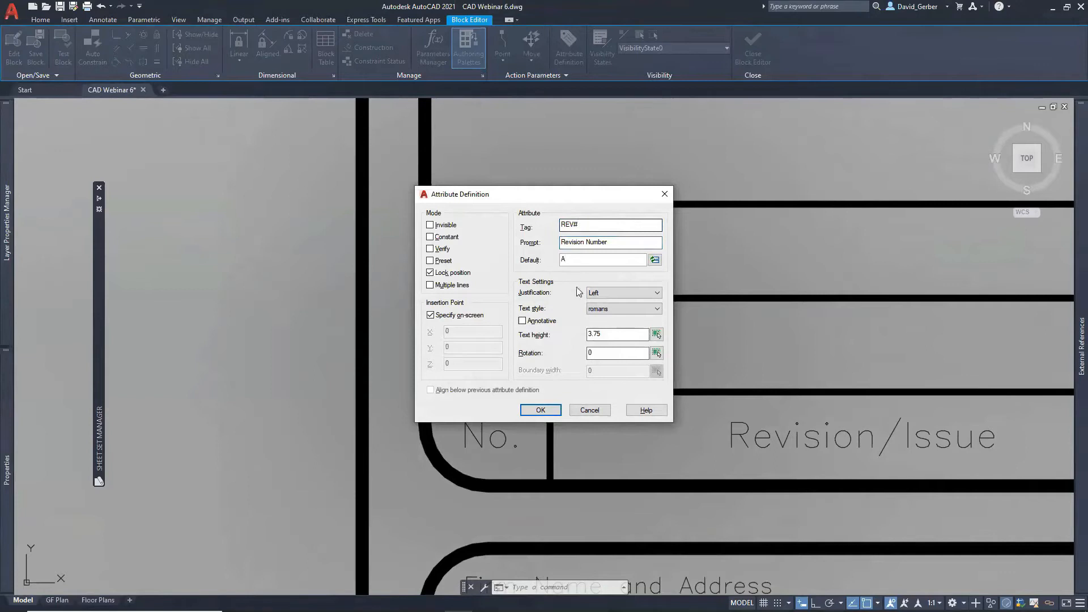
left_click(542, 409)
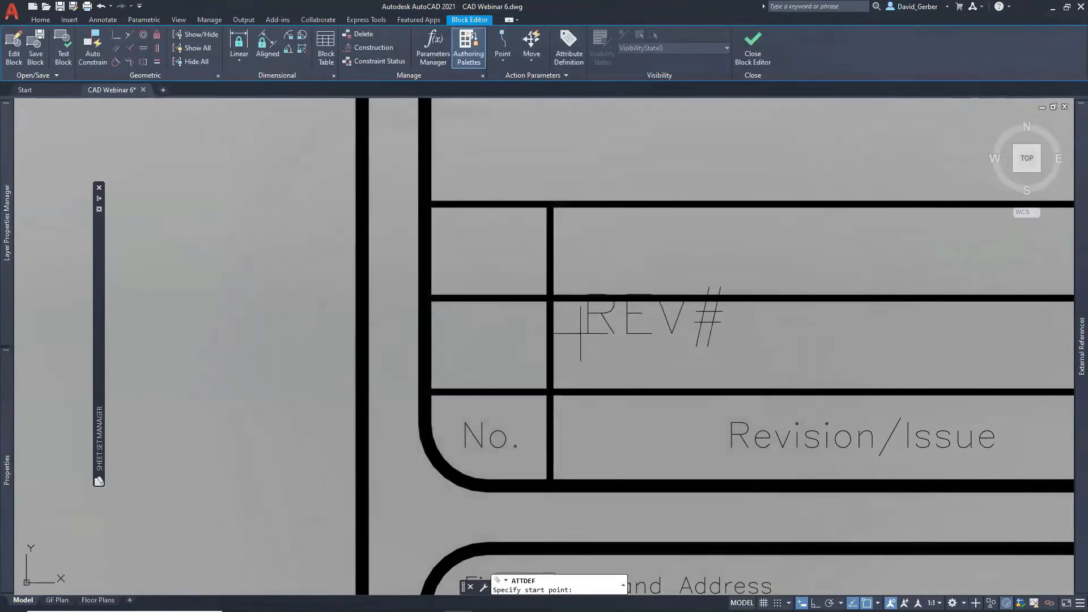
left_click(448, 276)
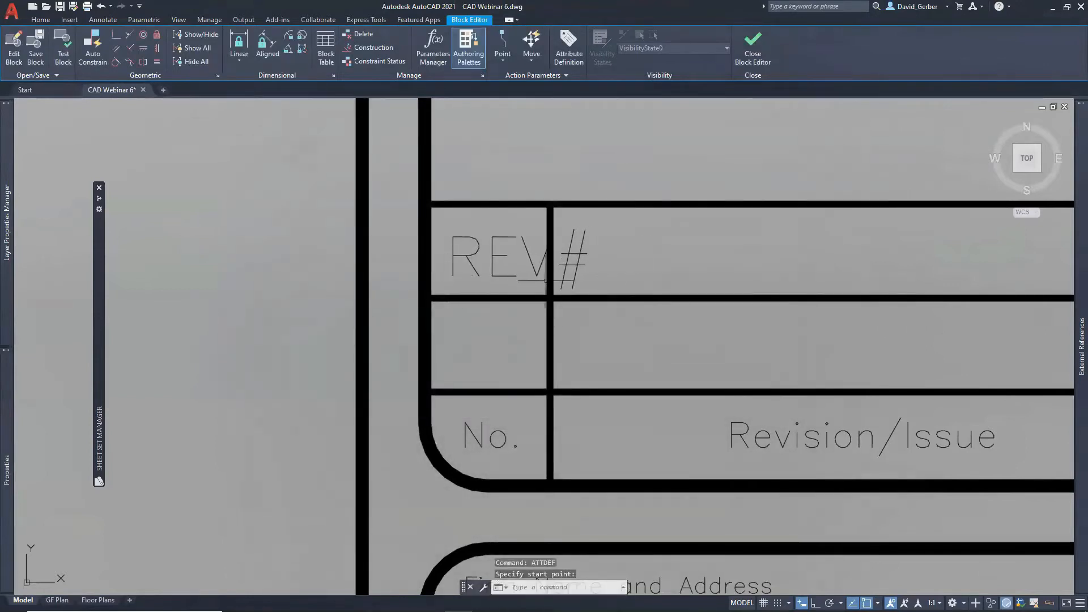
left_click(765, 49)
left_click(537, 287)
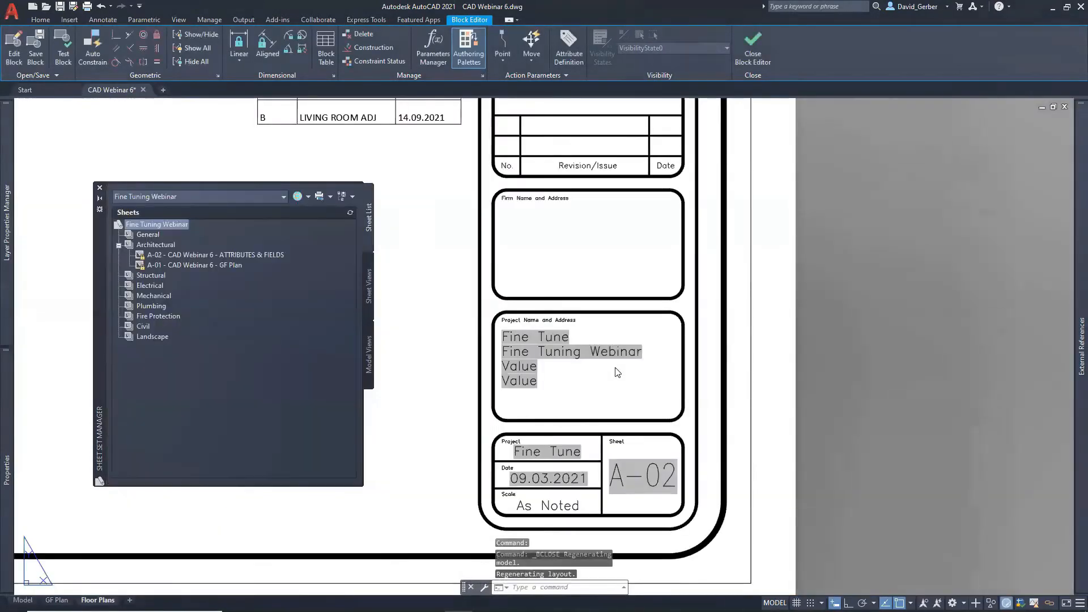
Add a REV# custom property to the Fine Tuning Webinar sheet set and set its value to A
right_click(161, 226)
left_click(232, 377)
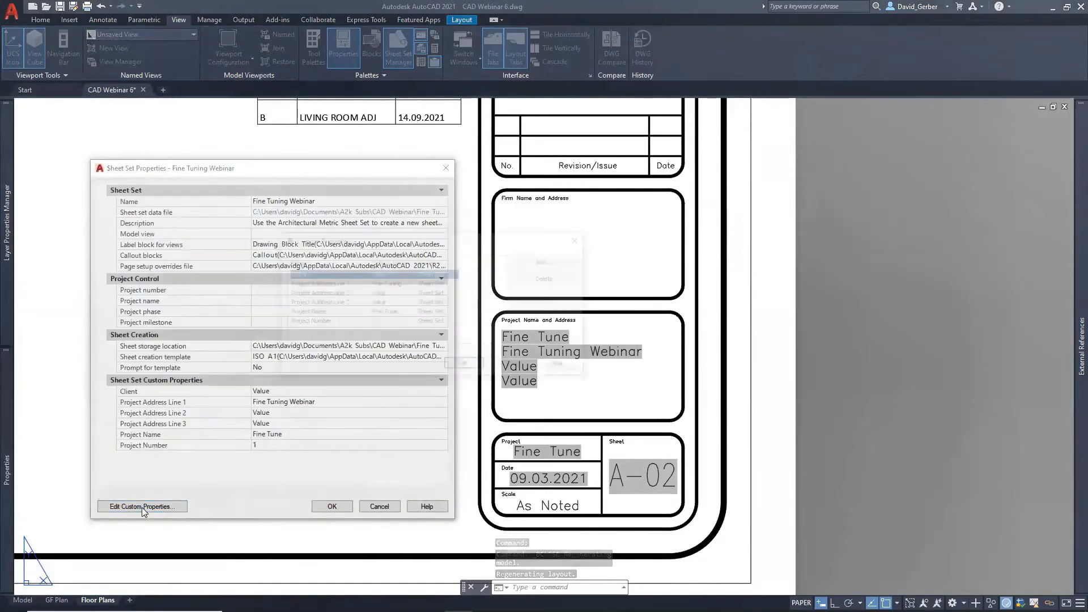
left_click(143, 506)
left_click(550, 260)
type("REV#")
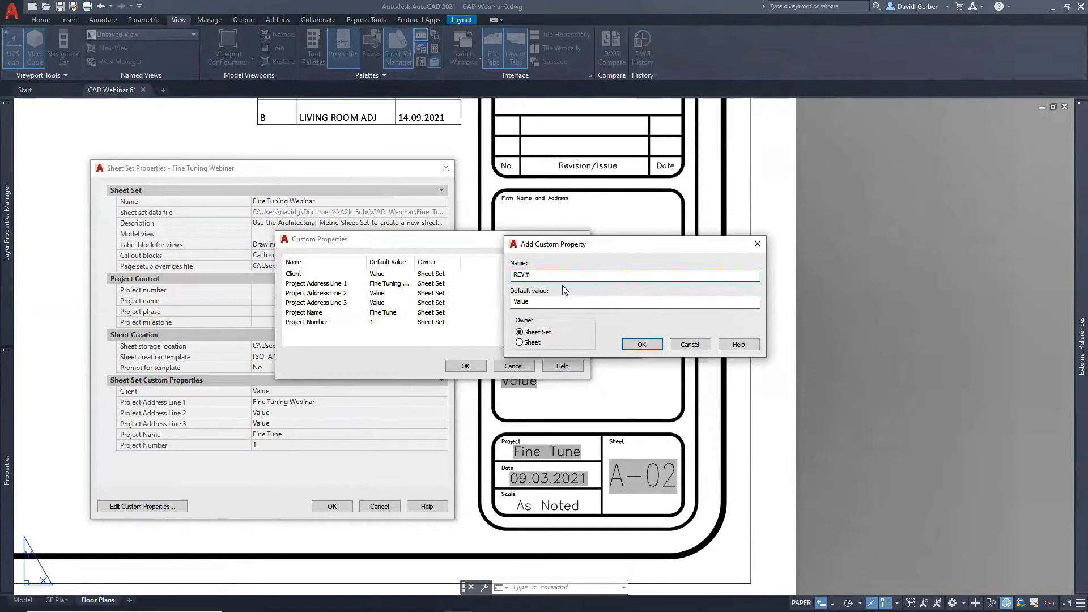
left_click(642, 345)
left_click(463, 366)
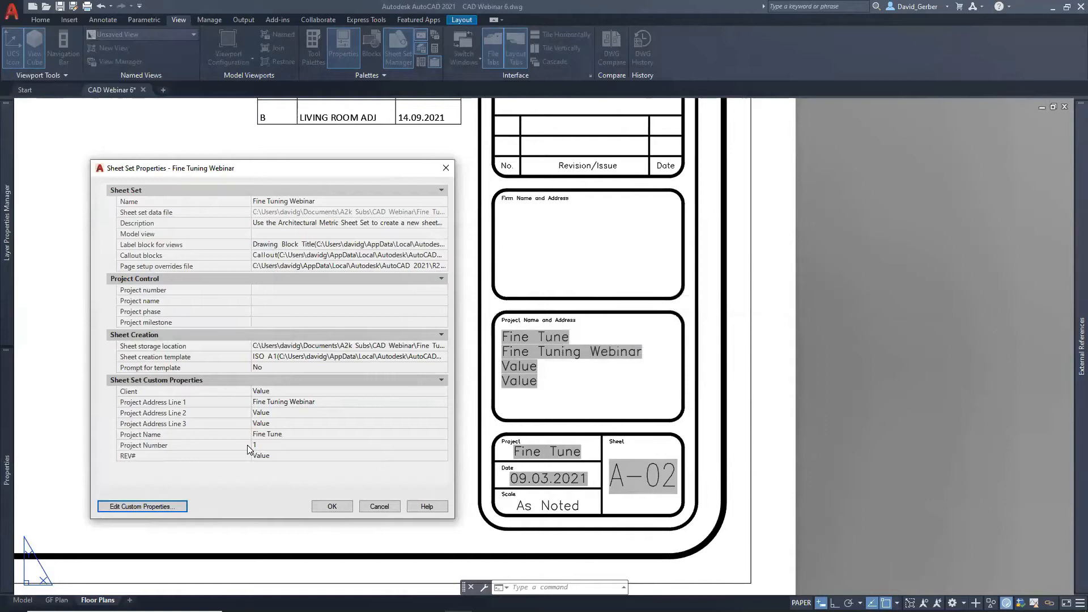
left_click(284, 457)
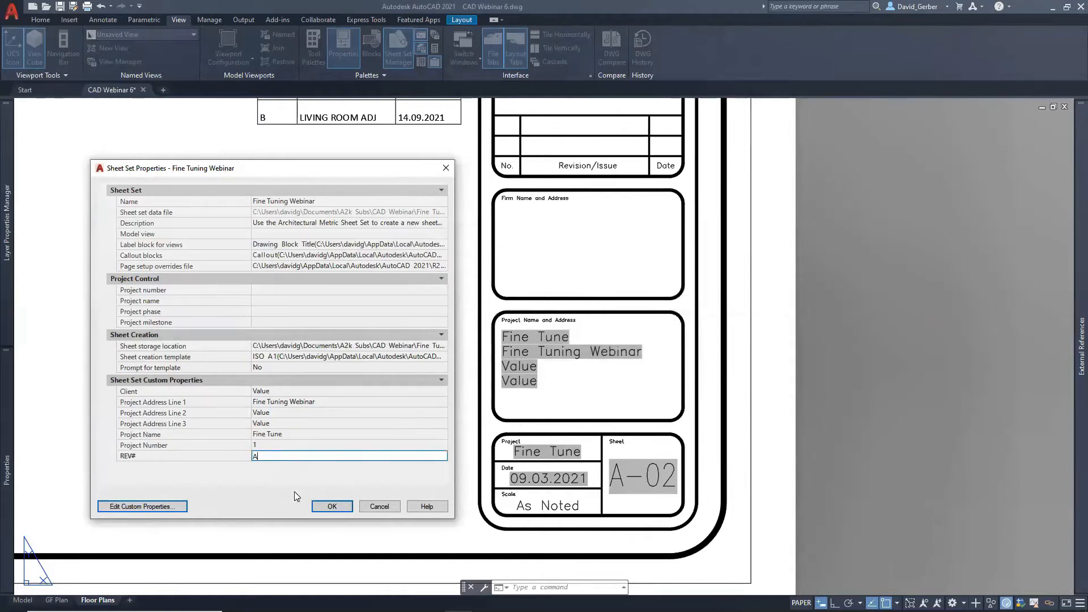
left_click(321, 507)
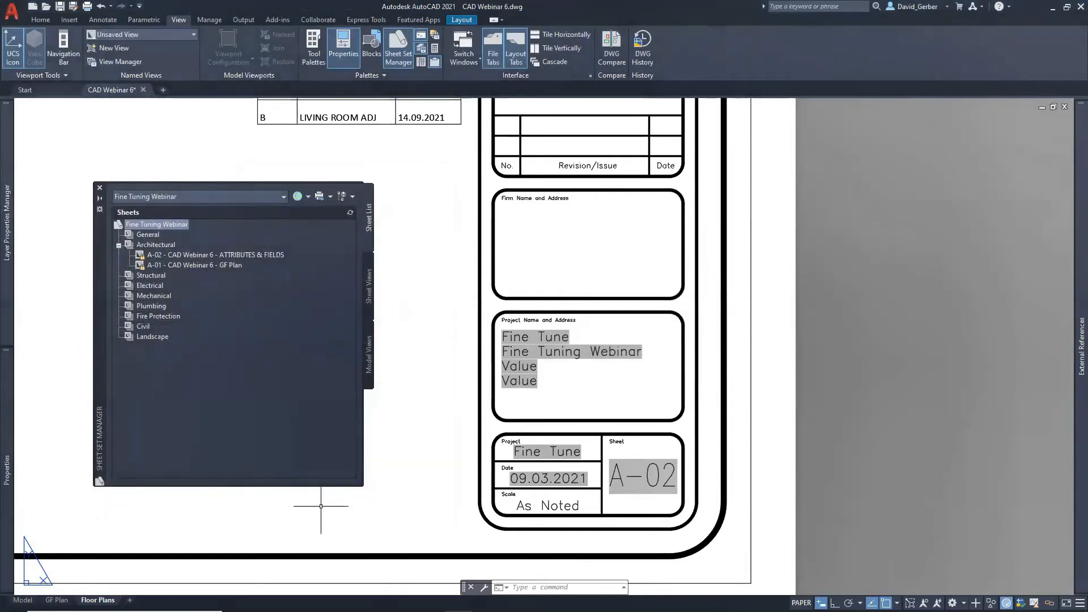
Synchronize the attributes of the Title Block on the Floor Plans layout with its updated definition using ATTSYNC
type("ATTS")
key("Return")
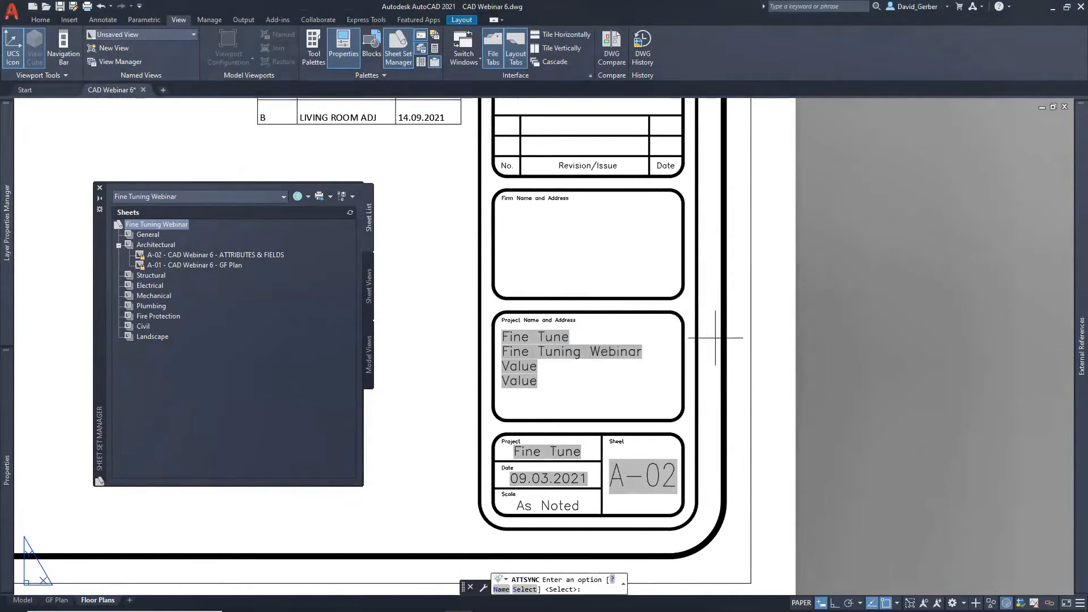
left_click(525, 590)
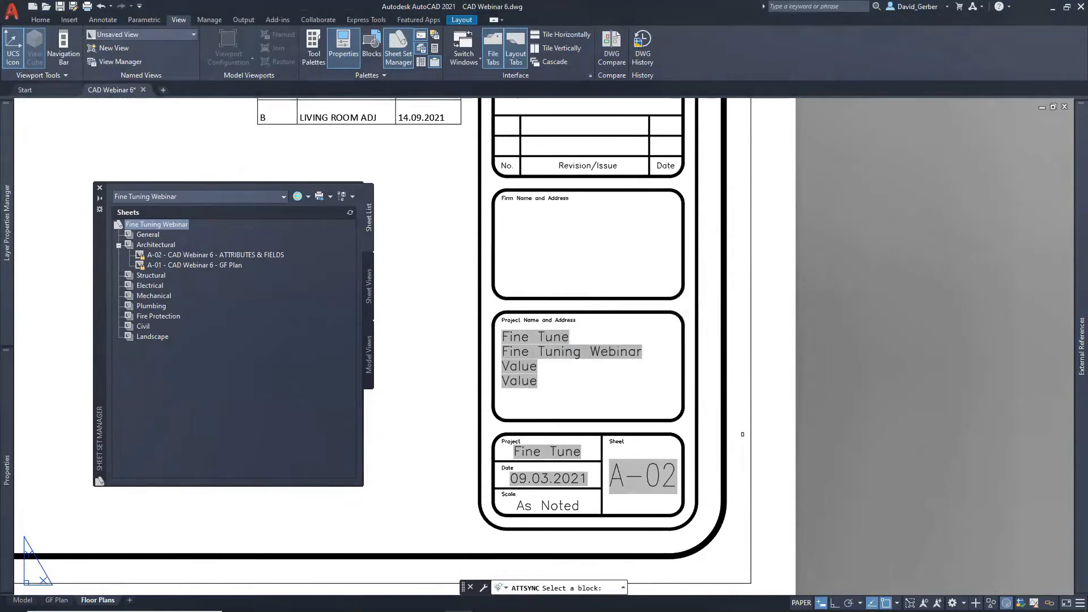
left_click(751, 426)
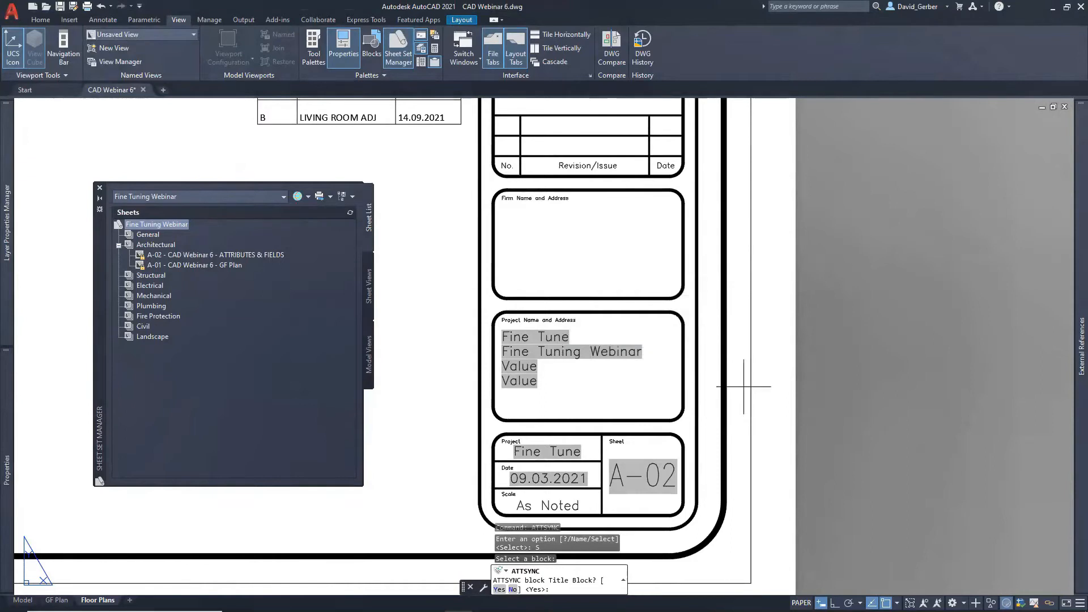
key("Return")
Replace the title block's REV# attribute value with a CurrentSheetSetCustom field linked to the REV# property, in Uppercase format
middle_click_drag(469, 155, 487, 216)
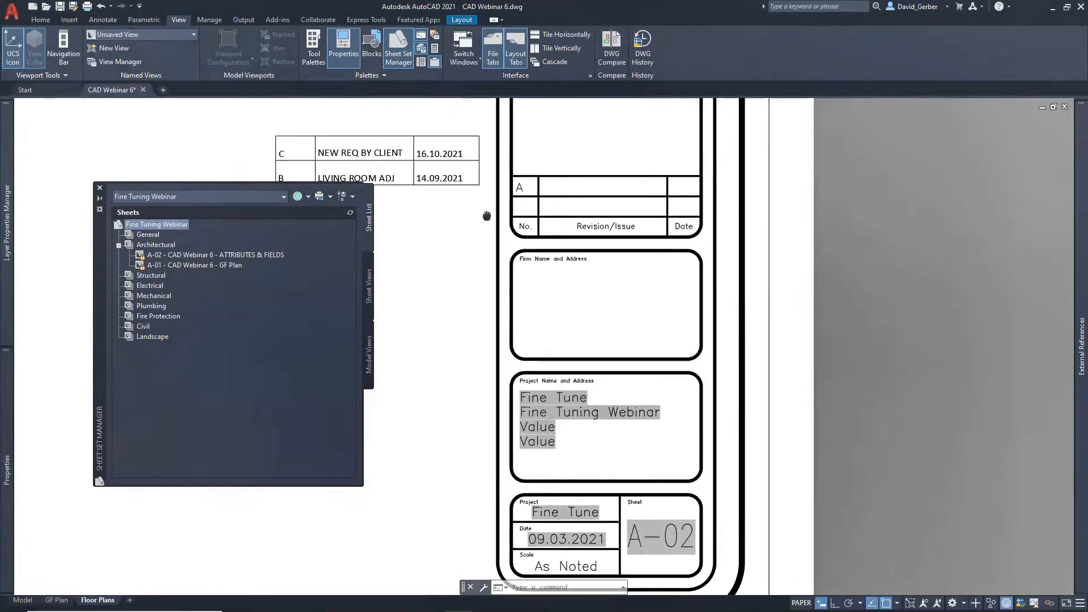
scroll(487, 216, "up", 4)
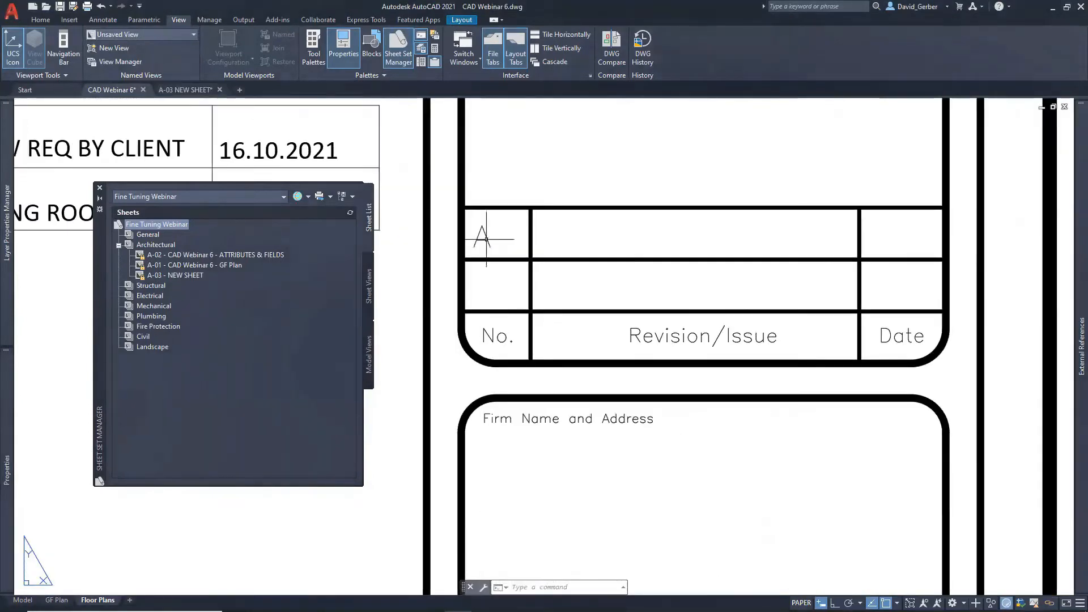
double_click(486, 239)
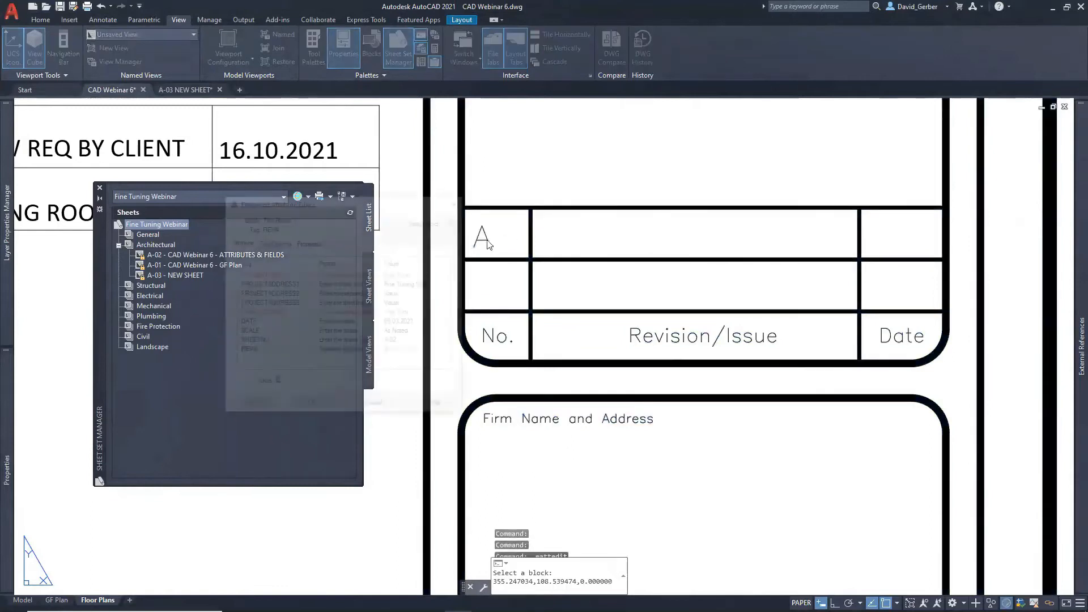
key("BackSpace")
right_click(276, 384)
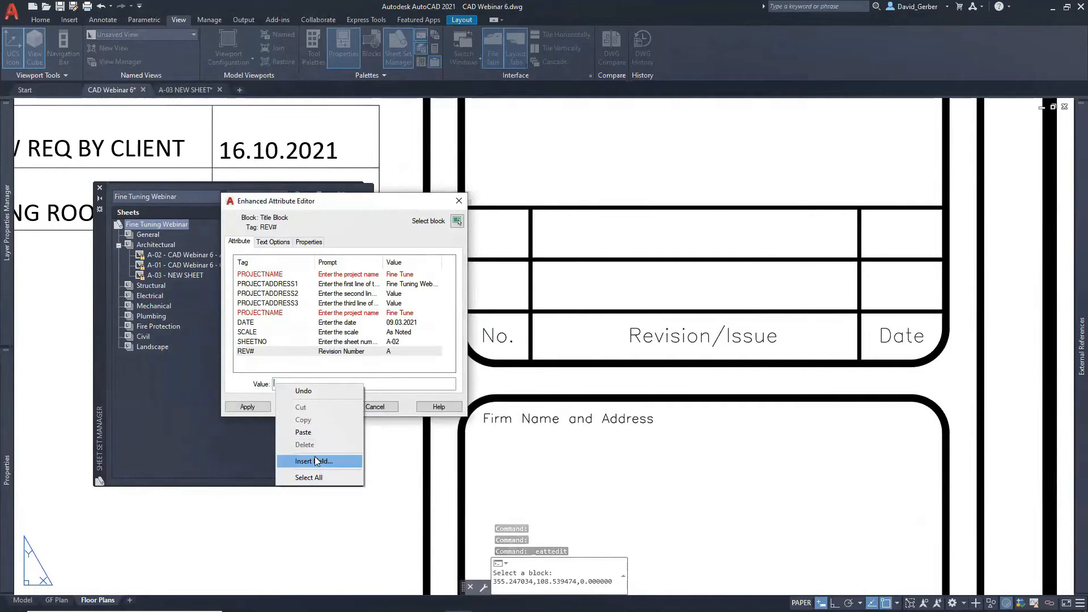
left_click(314, 460)
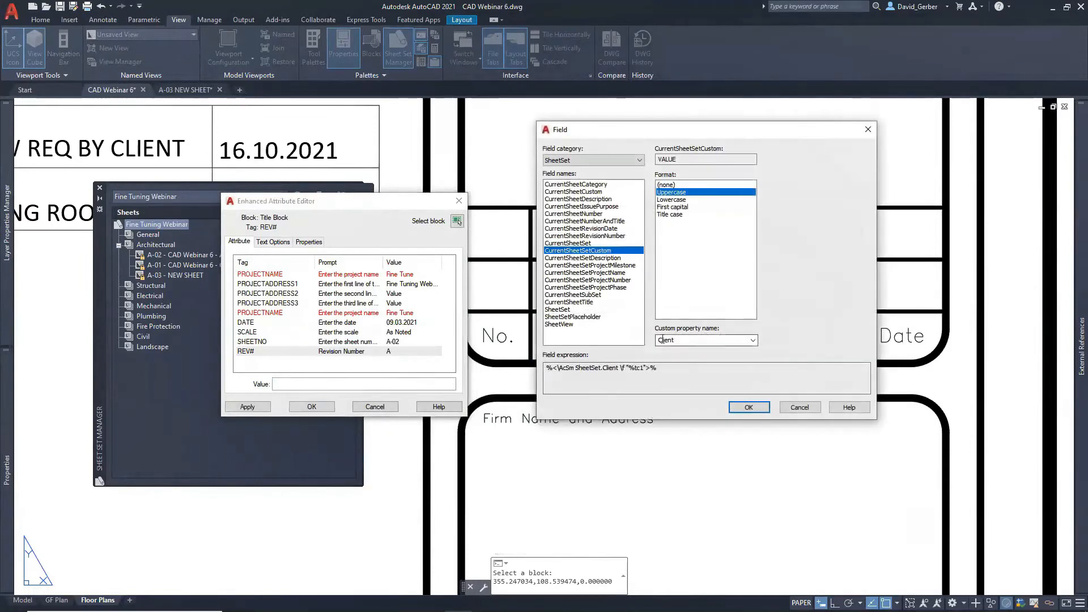
left_click(602, 161)
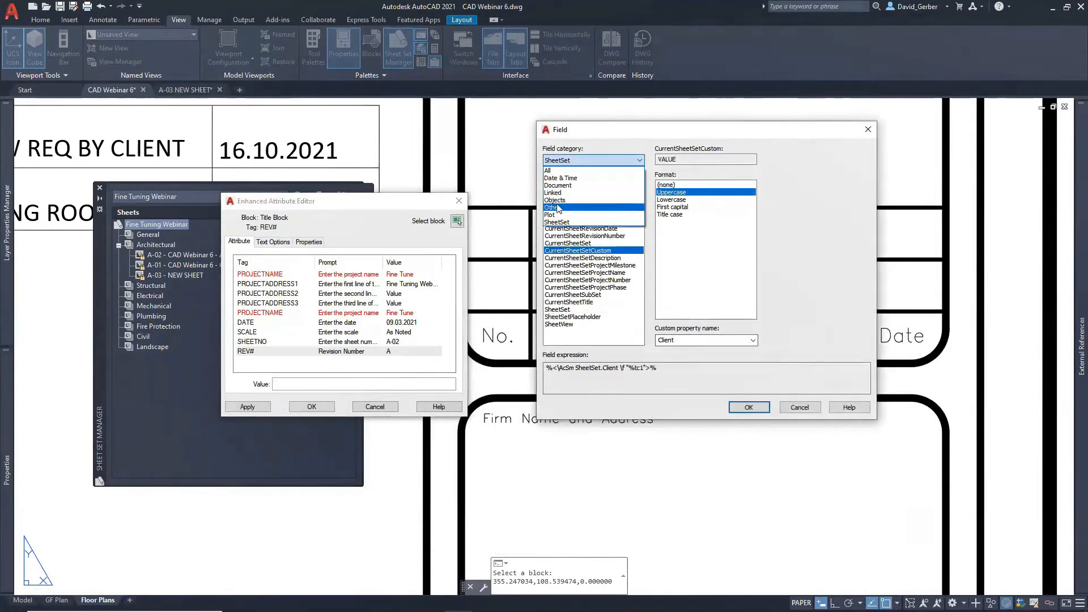
left_click(573, 221)
left_click(578, 250)
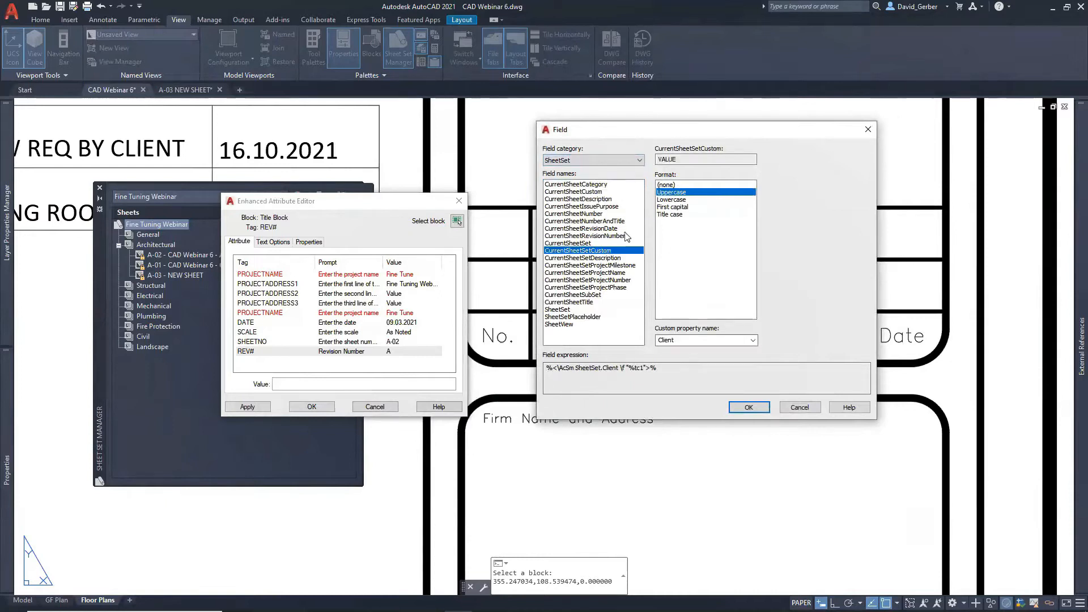
left_click(754, 341)
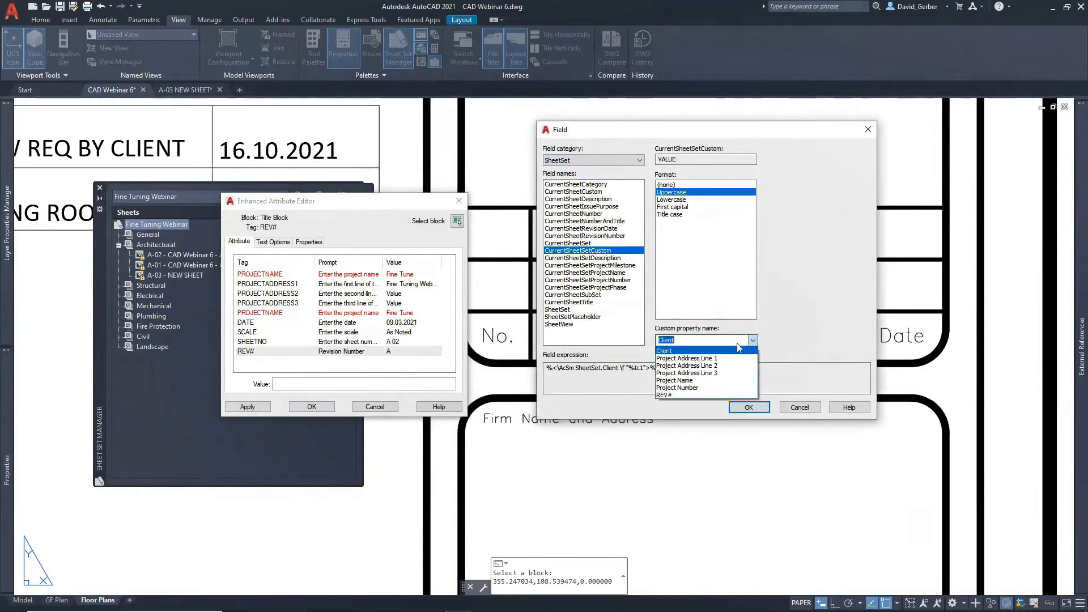
left_click(664, 395)
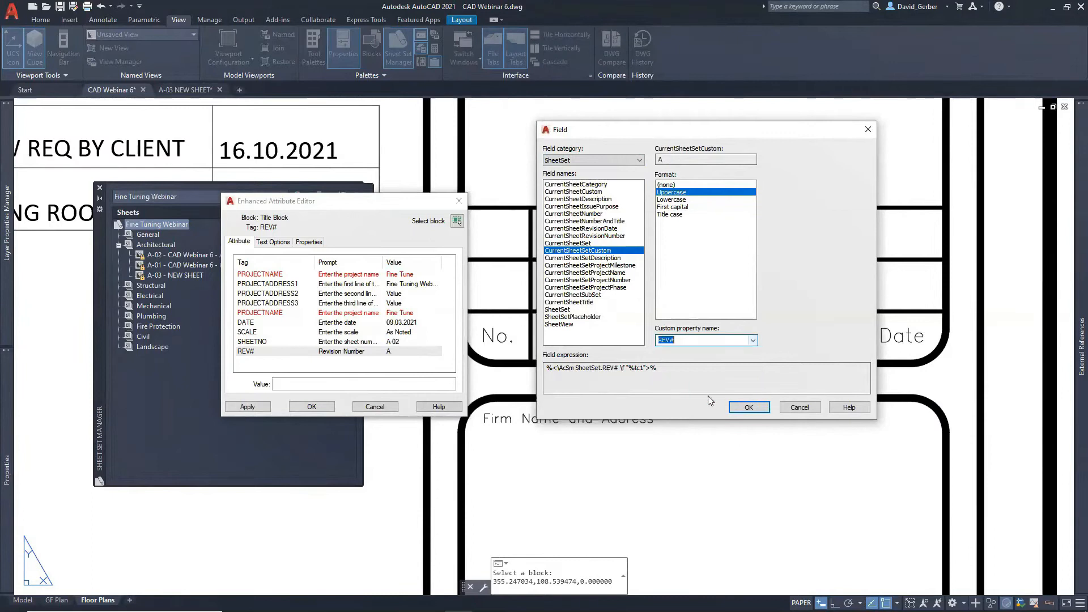
left_click(747, 408)
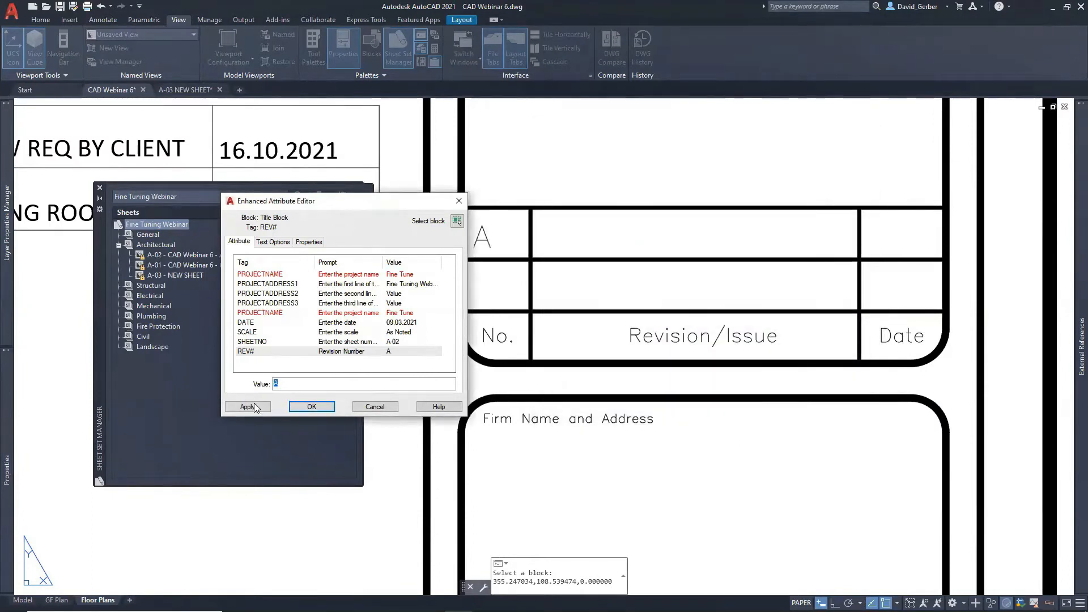
left_click(311, 407)
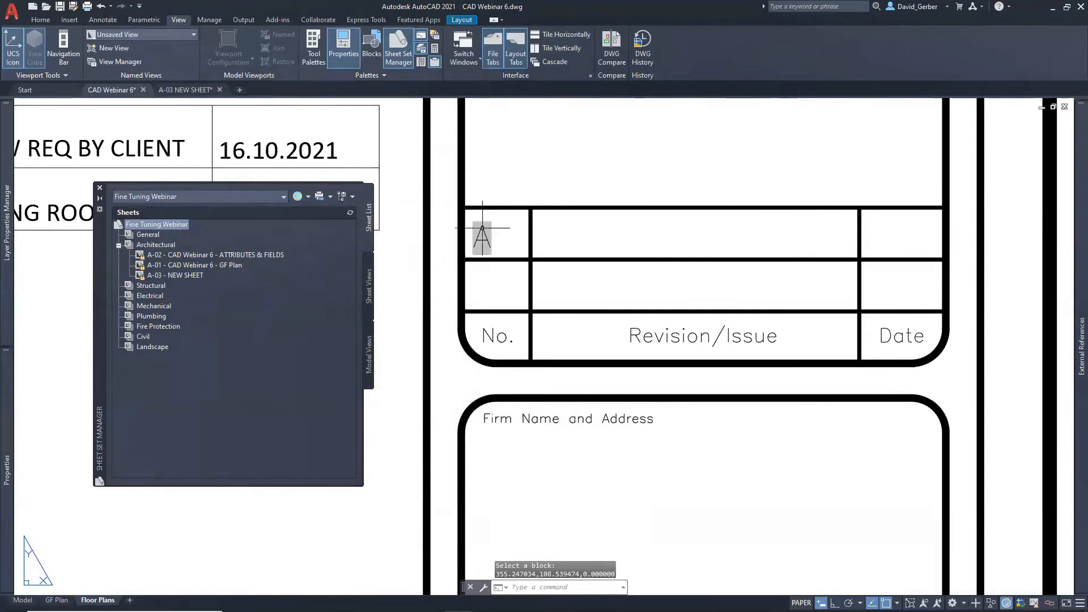
Set the sheet set's REV# custom property to B
right_click(148, 224)
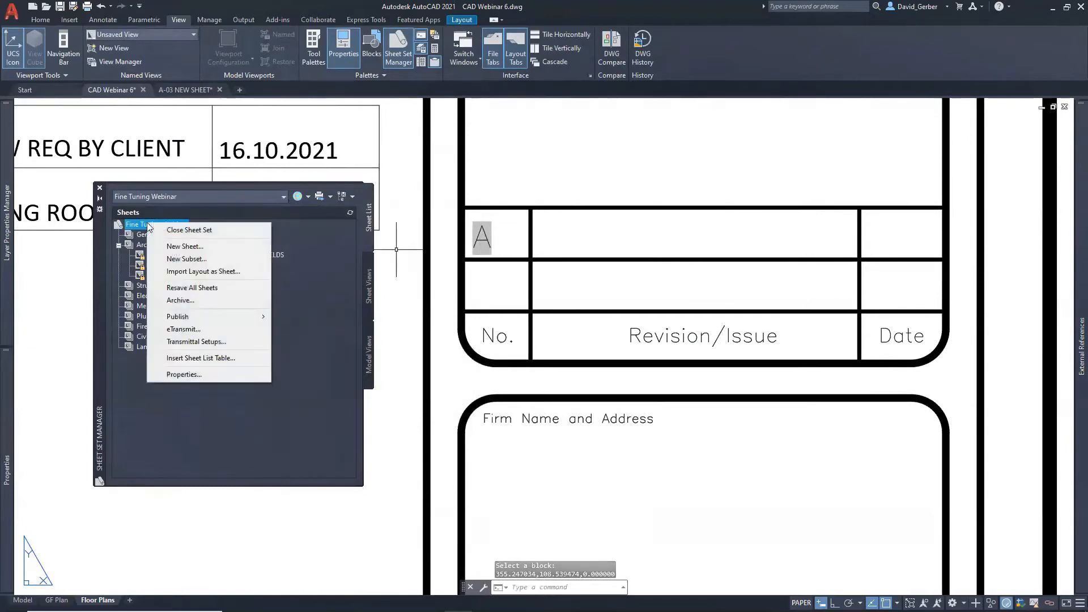
left_click(193, 374)
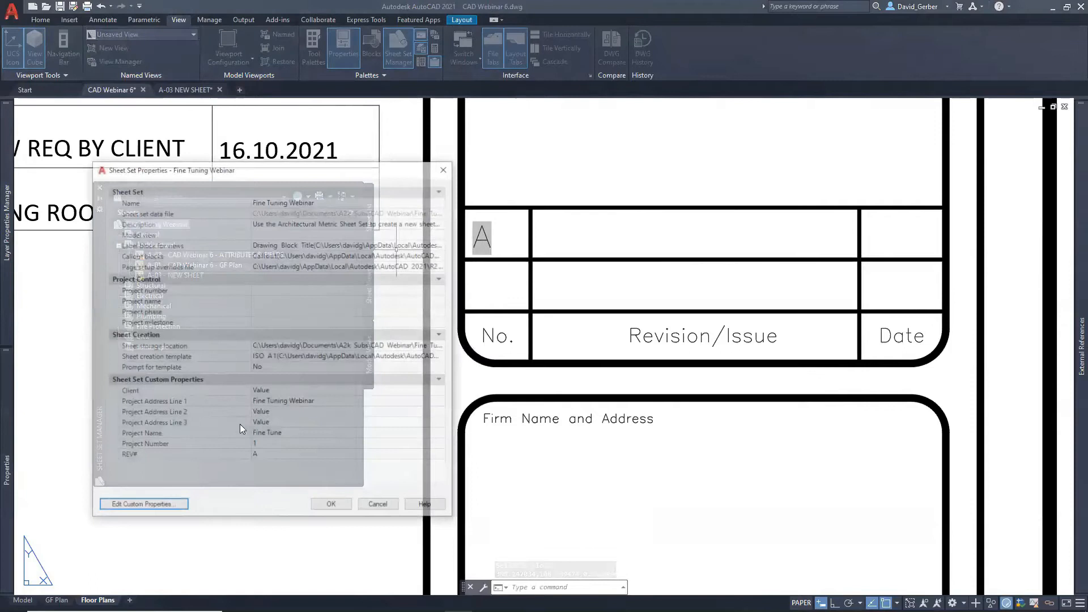
left_click(271, 456)
type("B")
left_click(333, 507)
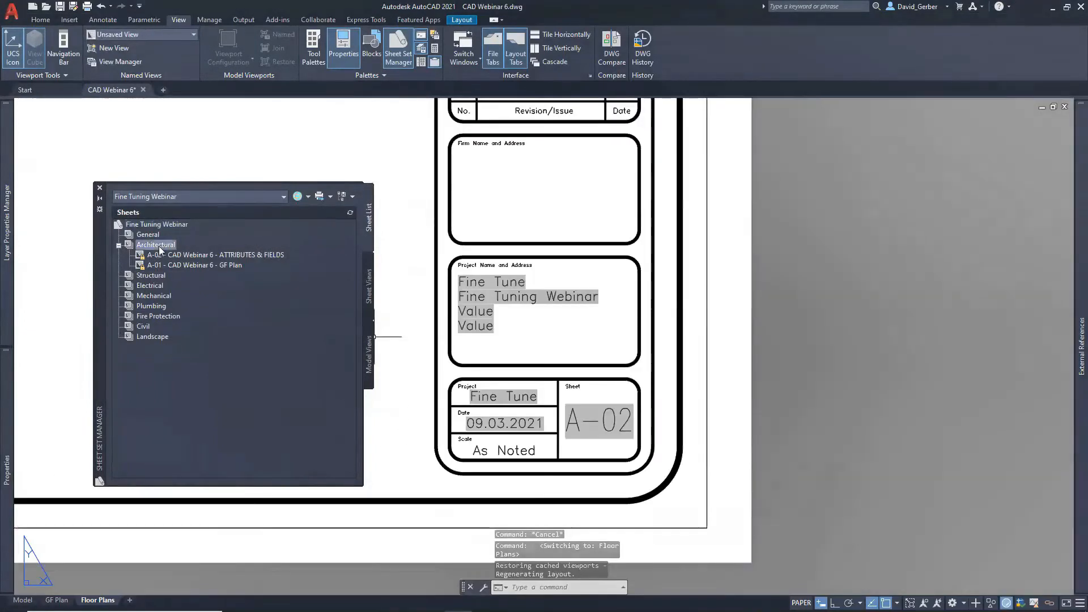
Create a new sheet in the Architectural subset with number A-03 and title NEW SHEET, using the ISO A1 sheet template
right_click(158, 246)
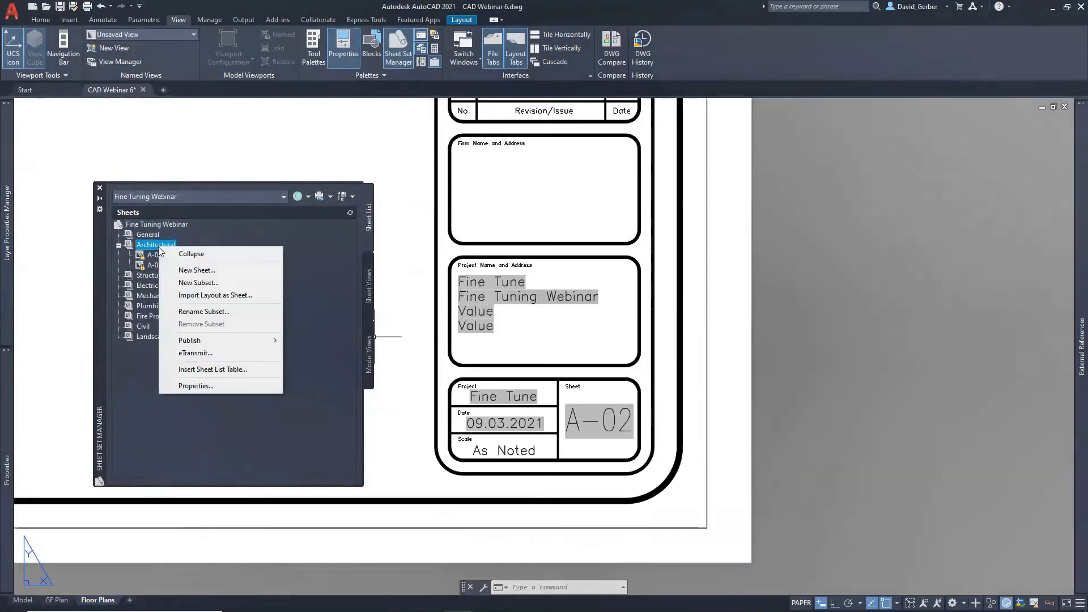
left_click(199, 270)
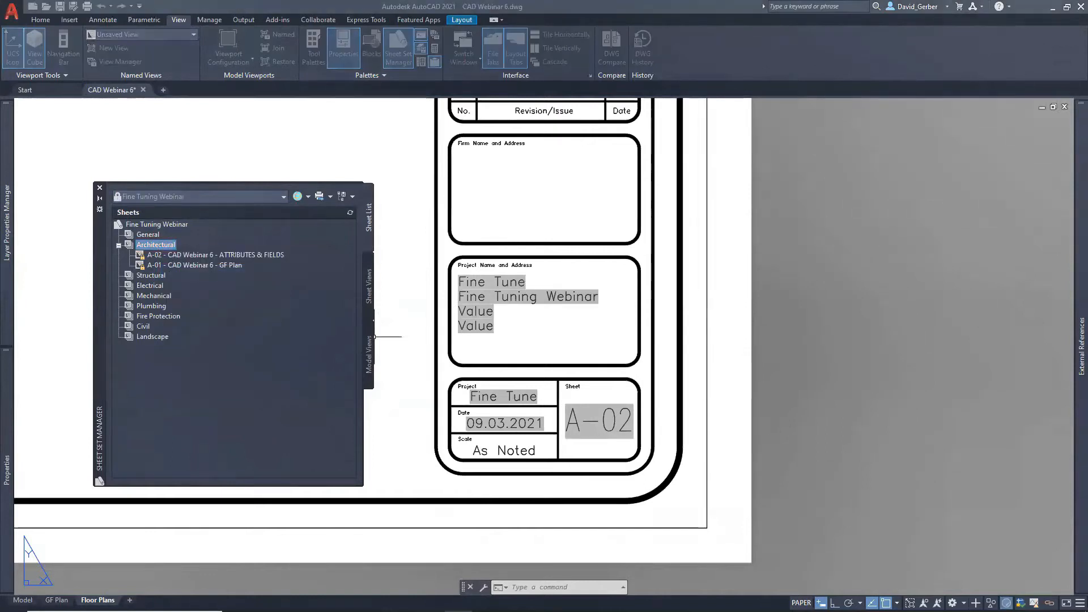
left_click_drag(234, 234, 535, 246)
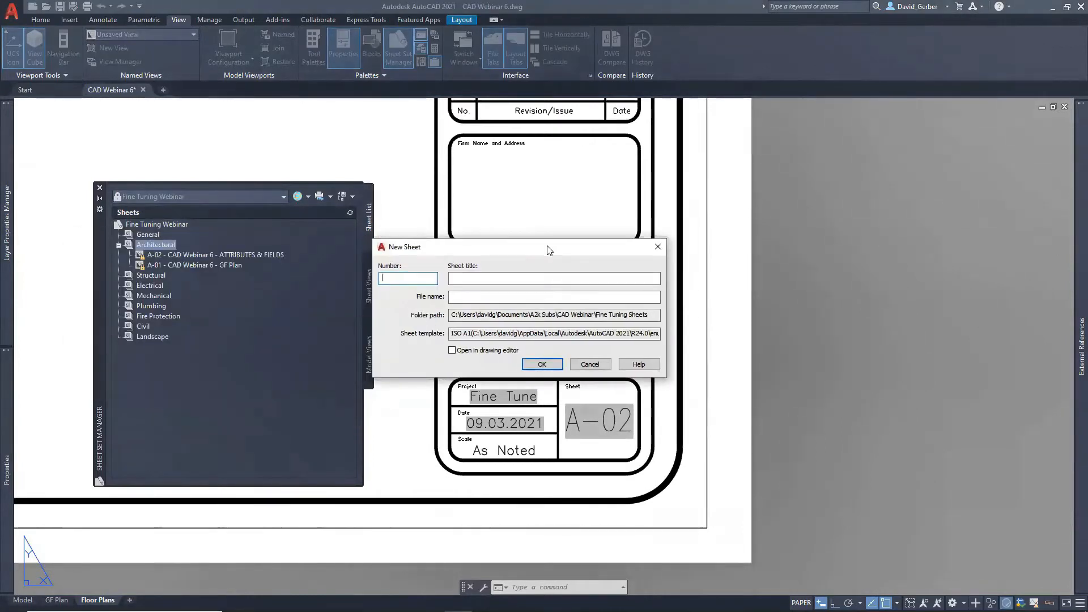
type("A-03")
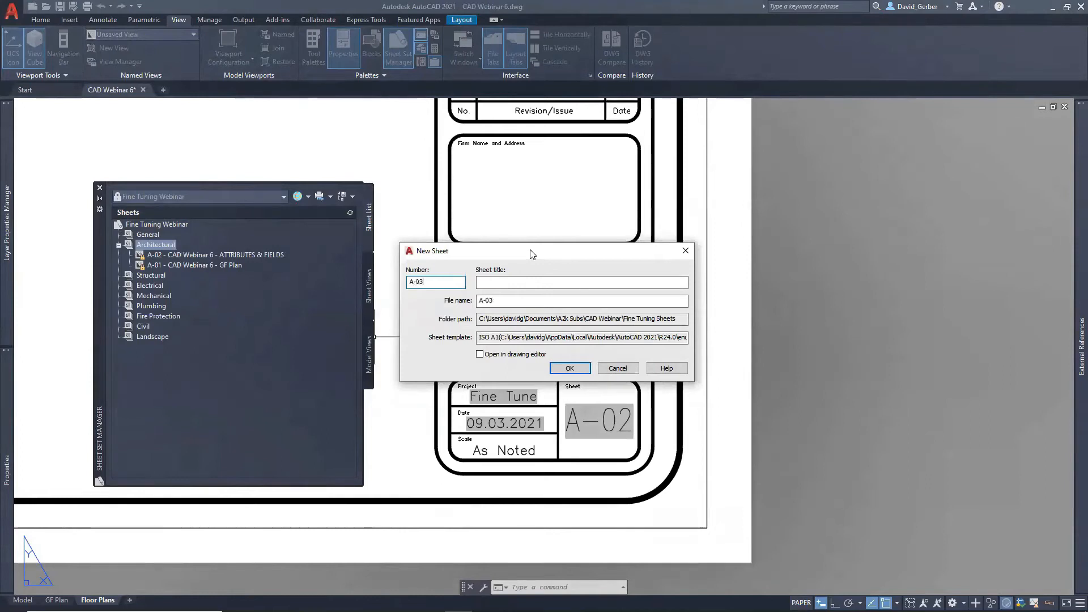
left_click(551, 282)
type("We")
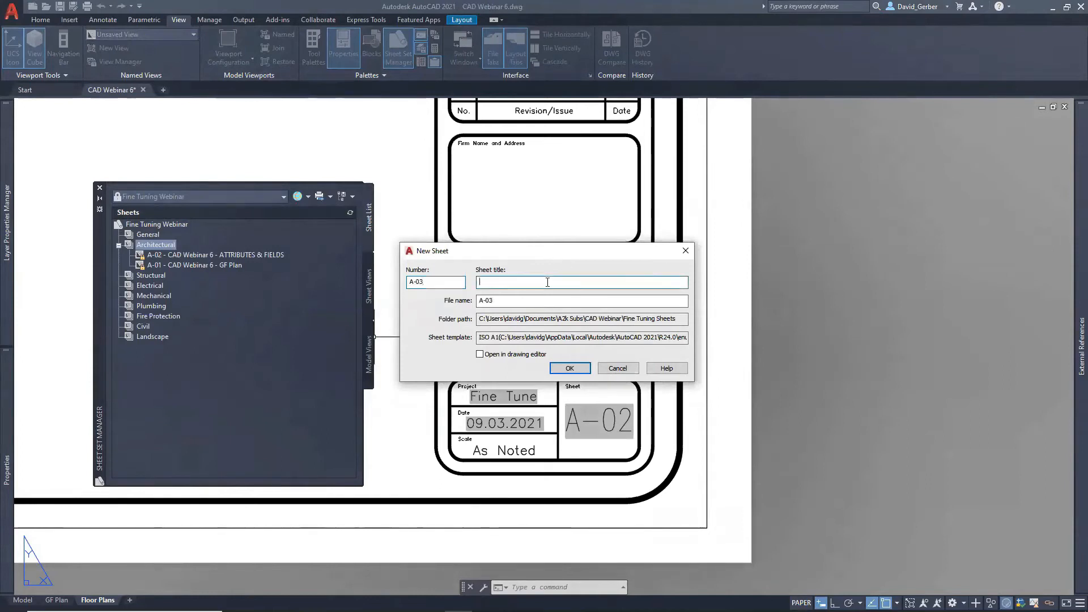
key("BackSpace")
key("BackSpace")
key("BackSpace")
type("NEW SHEET")
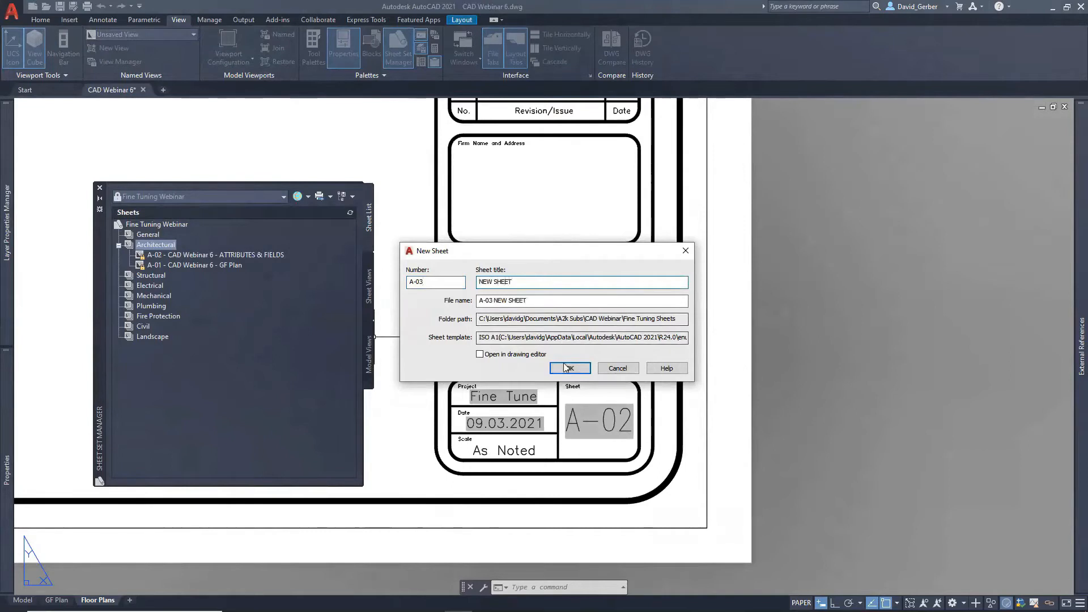
left_click_drag(629, 319, 772, 341)
left_click(673, 337)
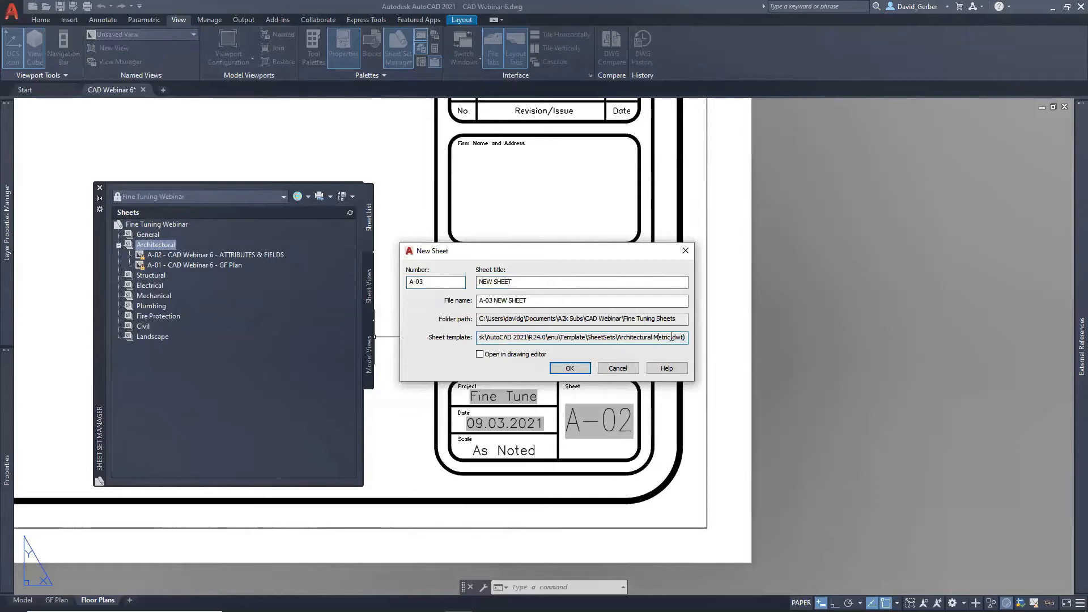
left_click(582, 369)
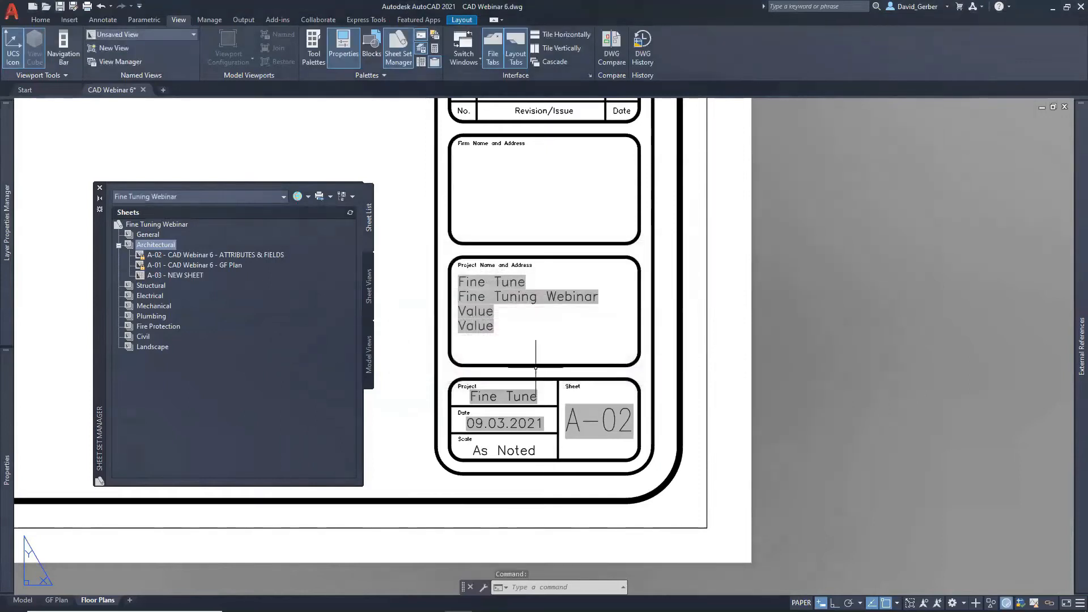
Open the A-03 - NEW SHEET drawing from the Architectural subset
left_click(169, 276)
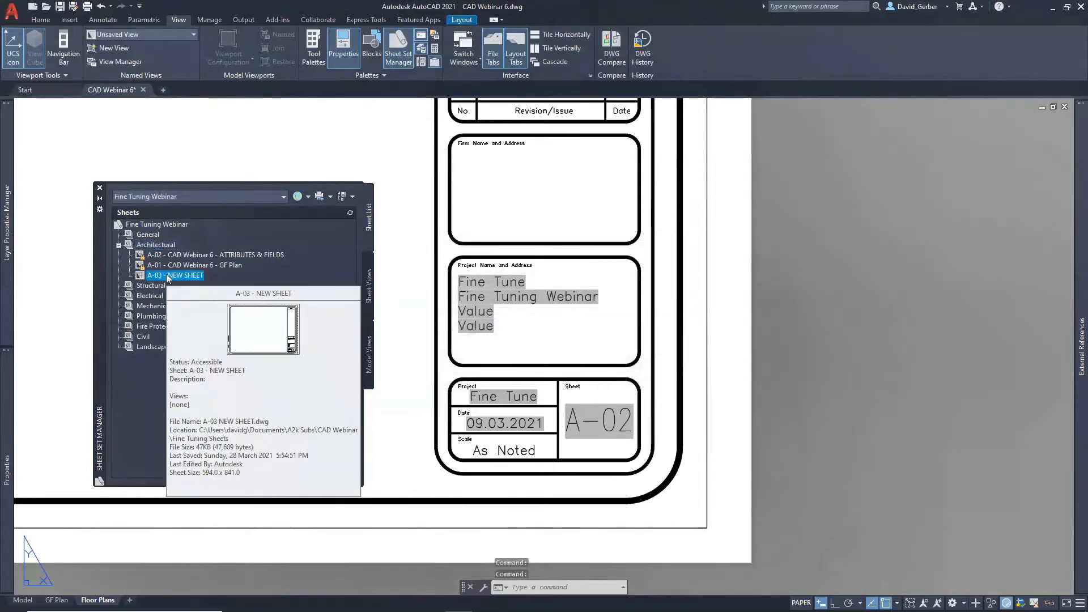
double_click(165, 275)
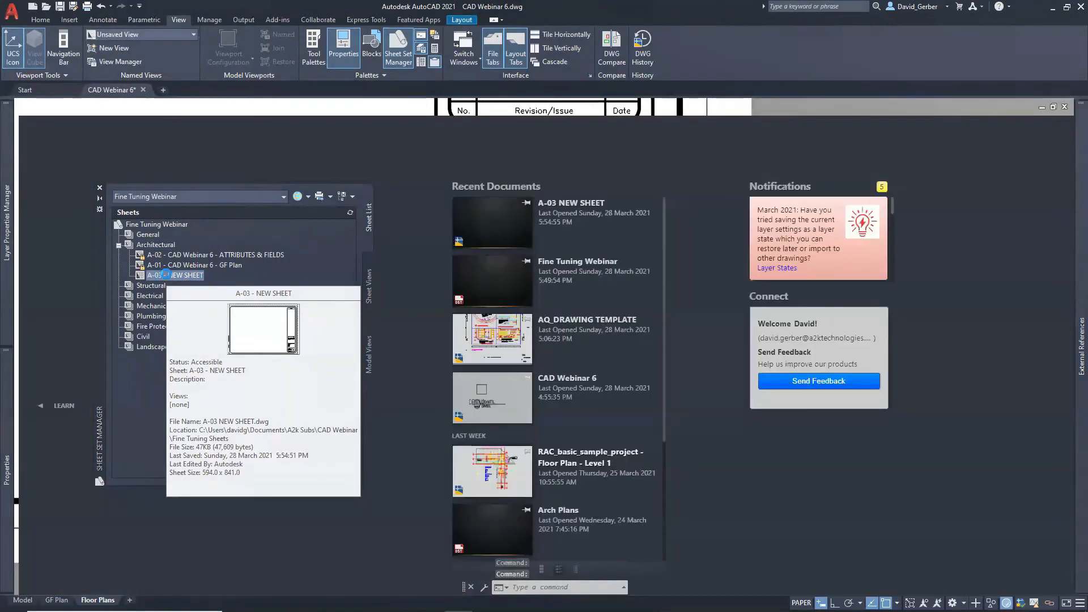
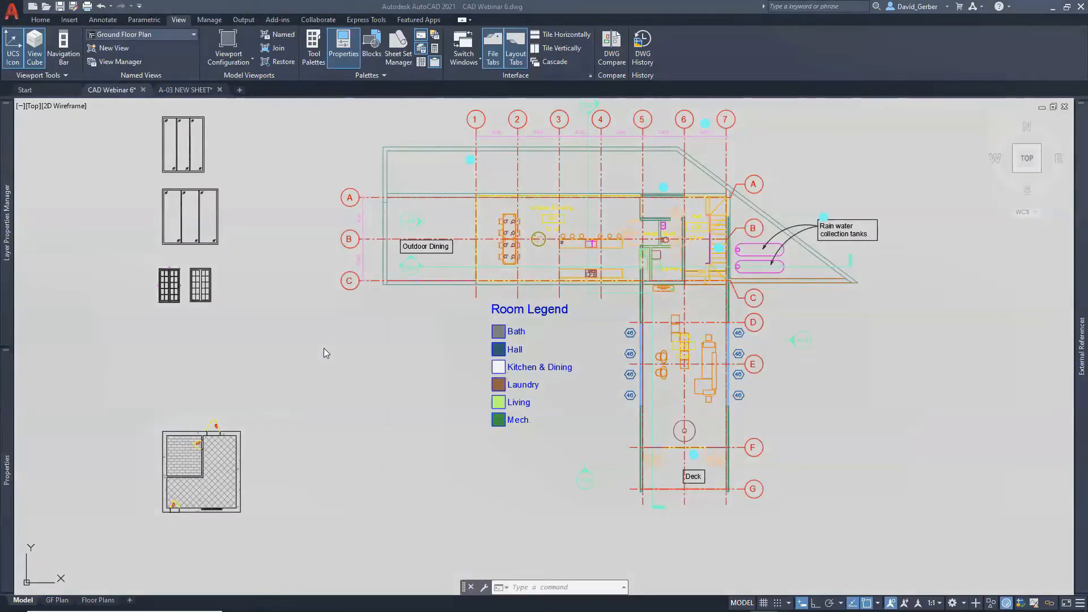
left_click(192, 35)
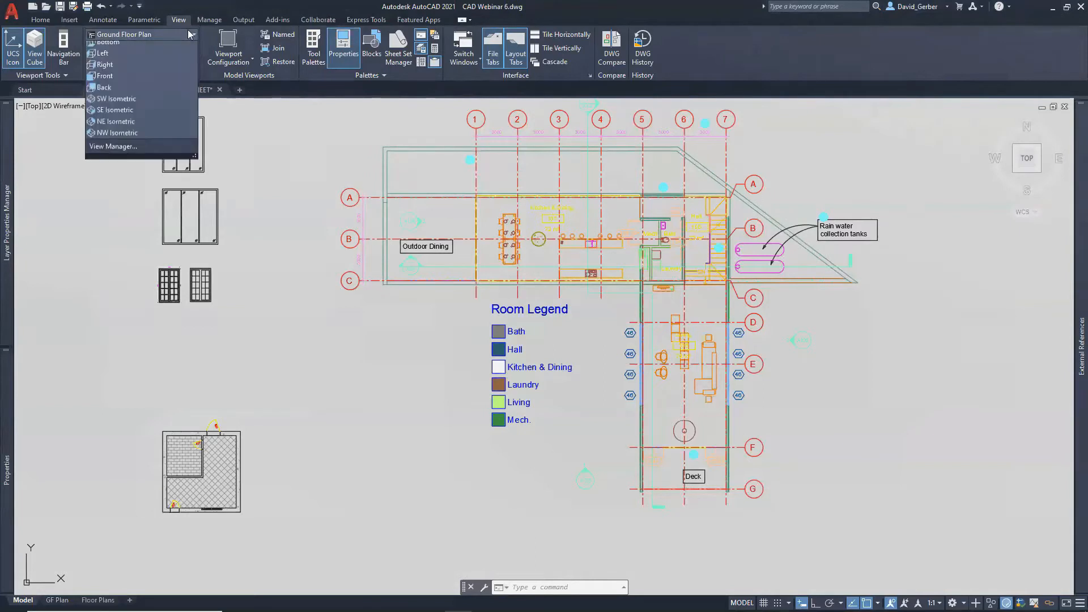
left_click(196, 38)
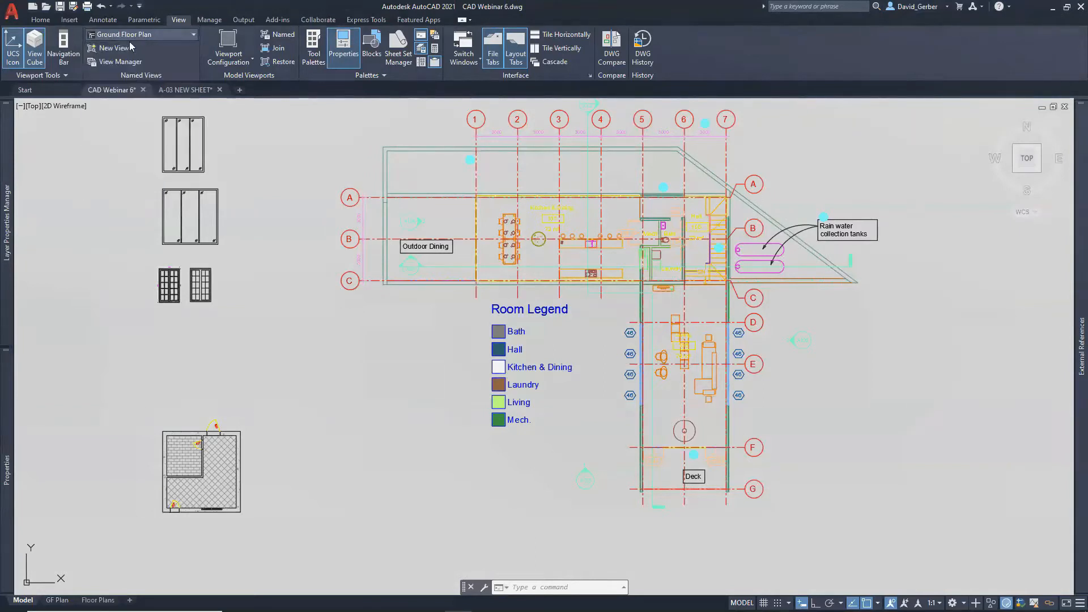
Define a new named view called Kitchen, with its boundary windowed around the Kitchen & Dining room
left_click(124, 49)
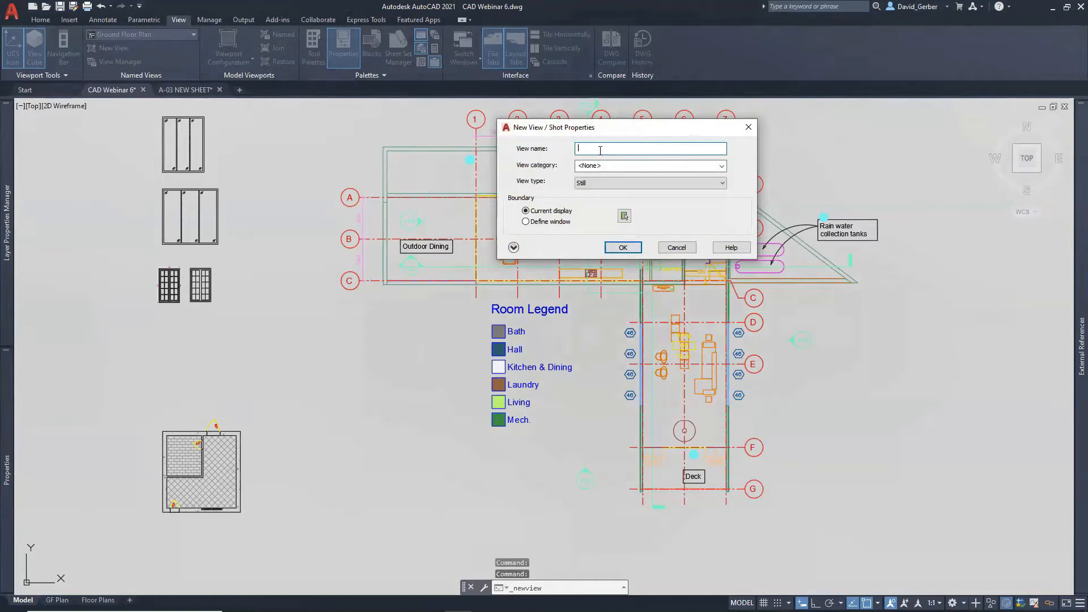
type("Kitchen")
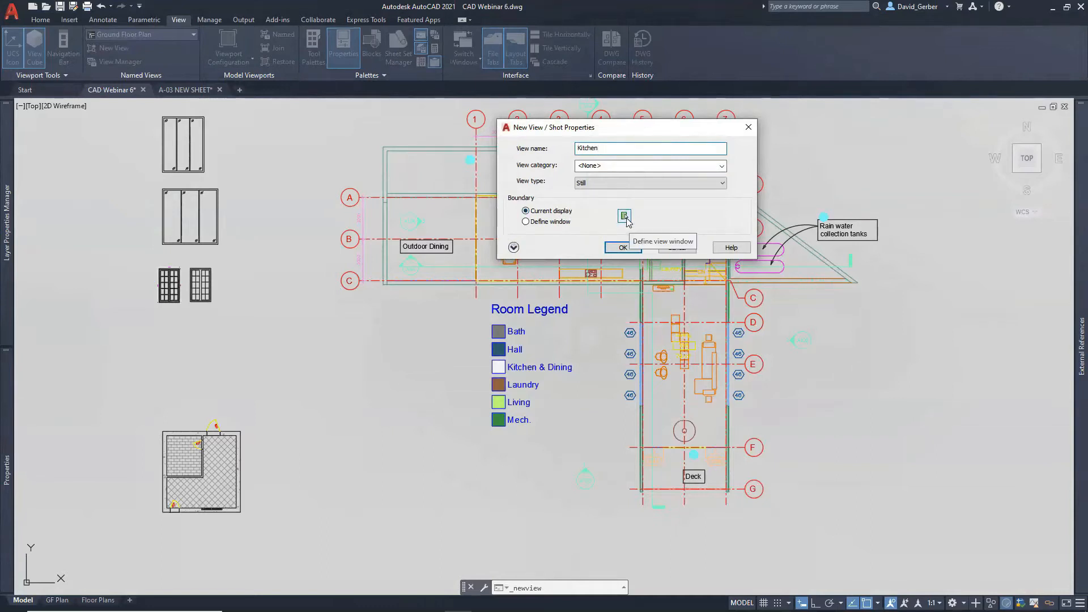
left_click(572, 223)
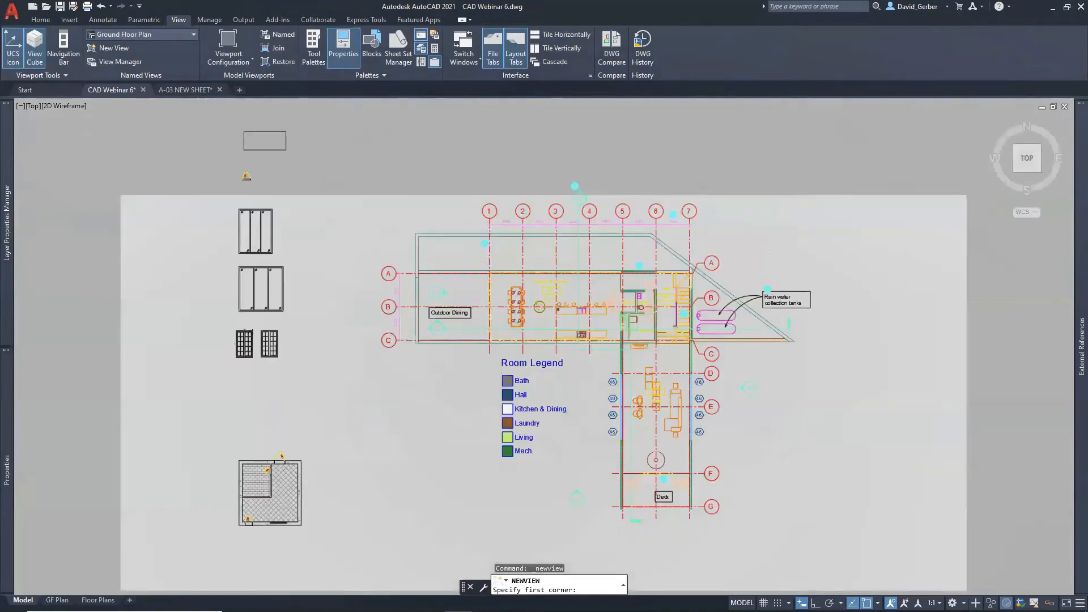
scroll(542, 266, "up", 1)
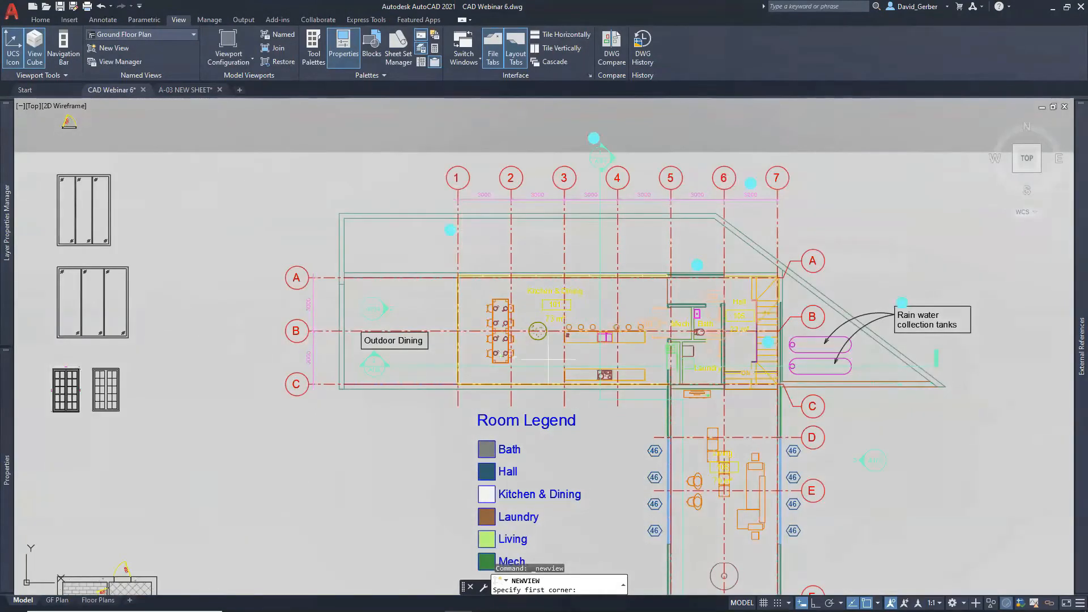
scroll(548, 359, "up", 1)
middle_click_drag(548, 363, 453, 334)
left_click(286, 166)
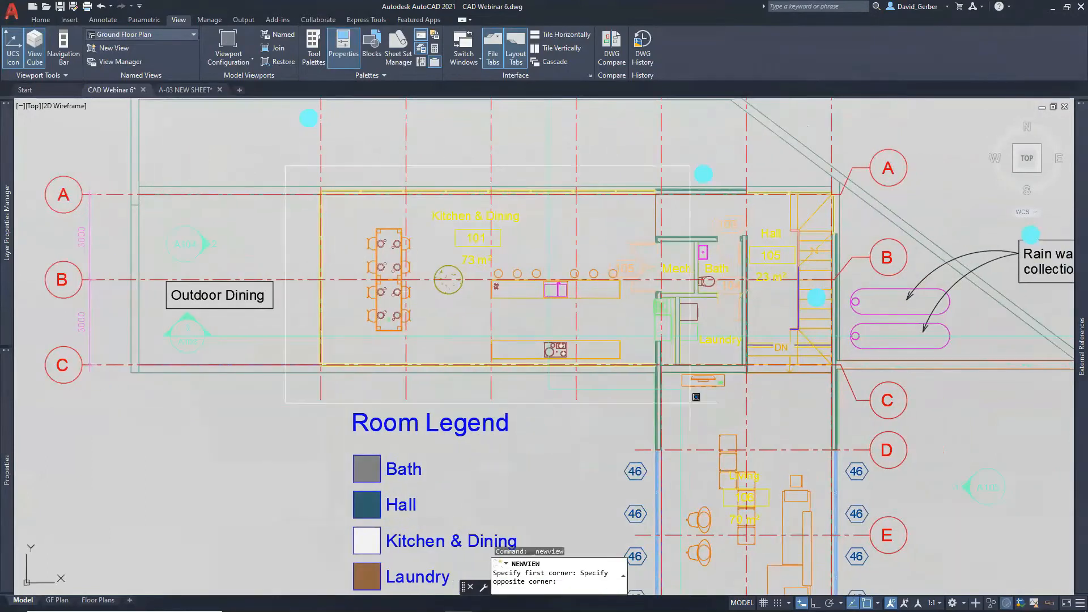
left_click(681, 388)
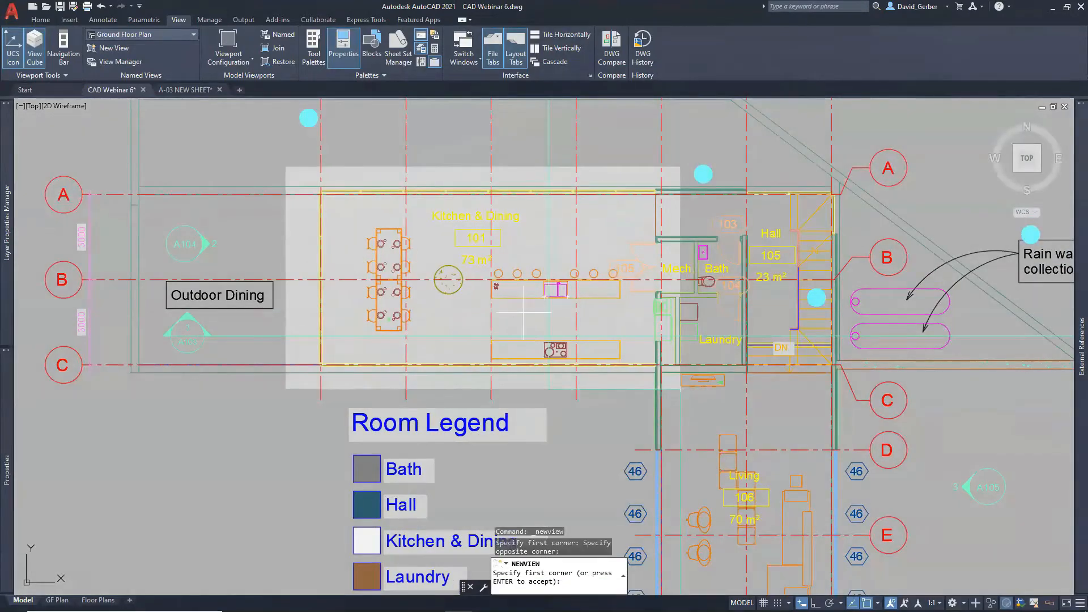
key("Return")
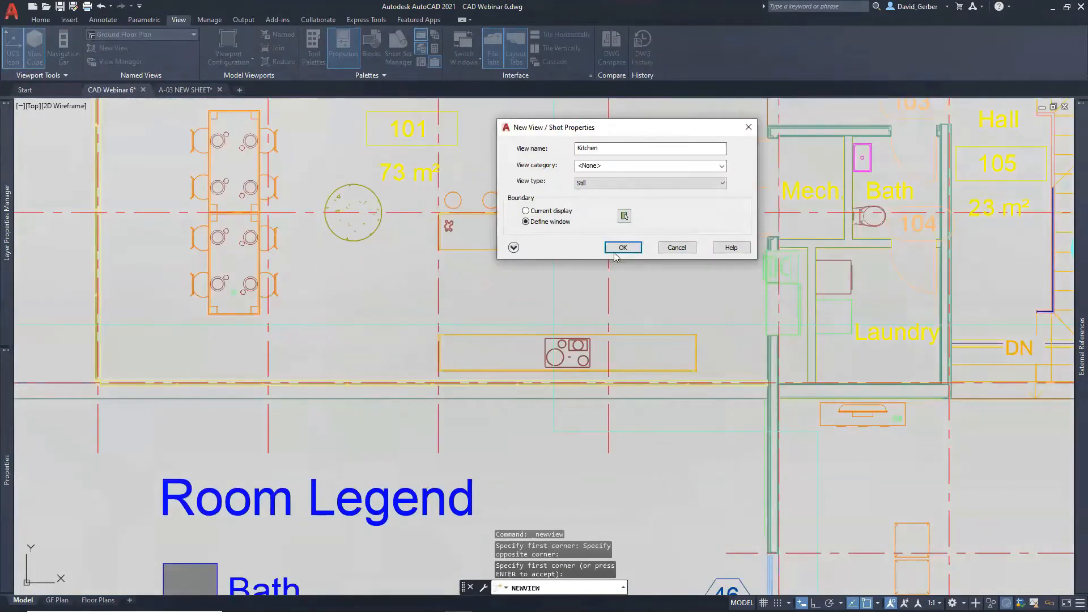
Review the Kitchen view's additional view and shot properties, and save the view with them as they are
left_click(515, 248)
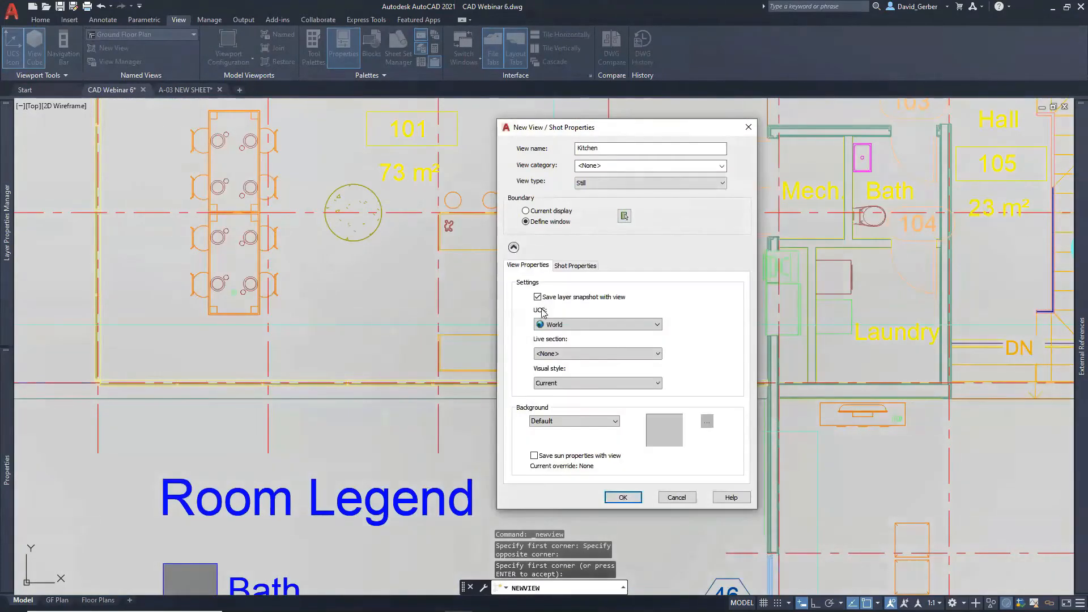
left_click(596, 266)
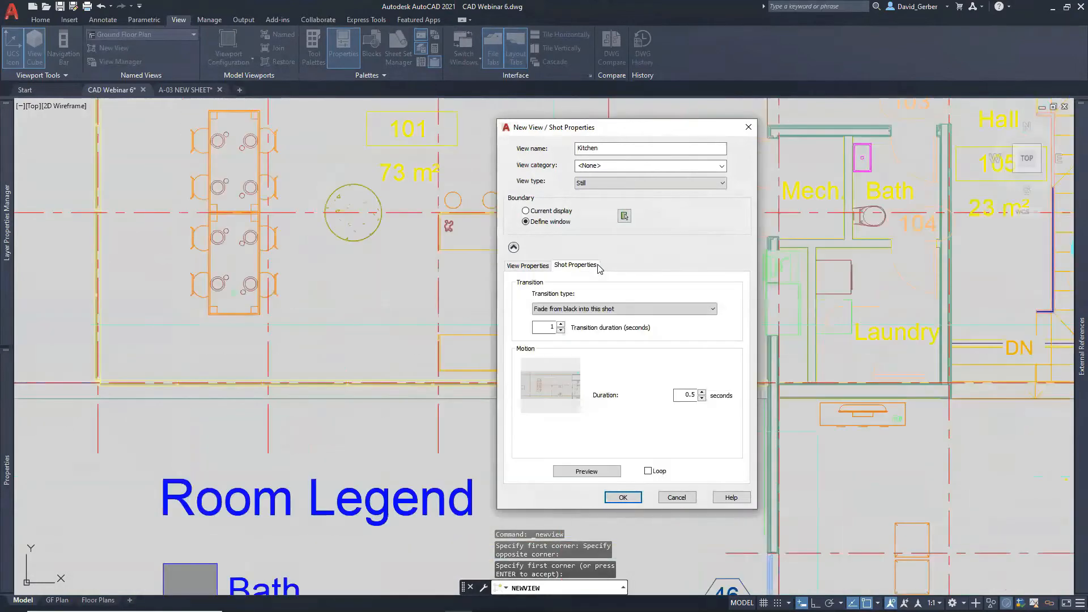
left_click(530, 266)
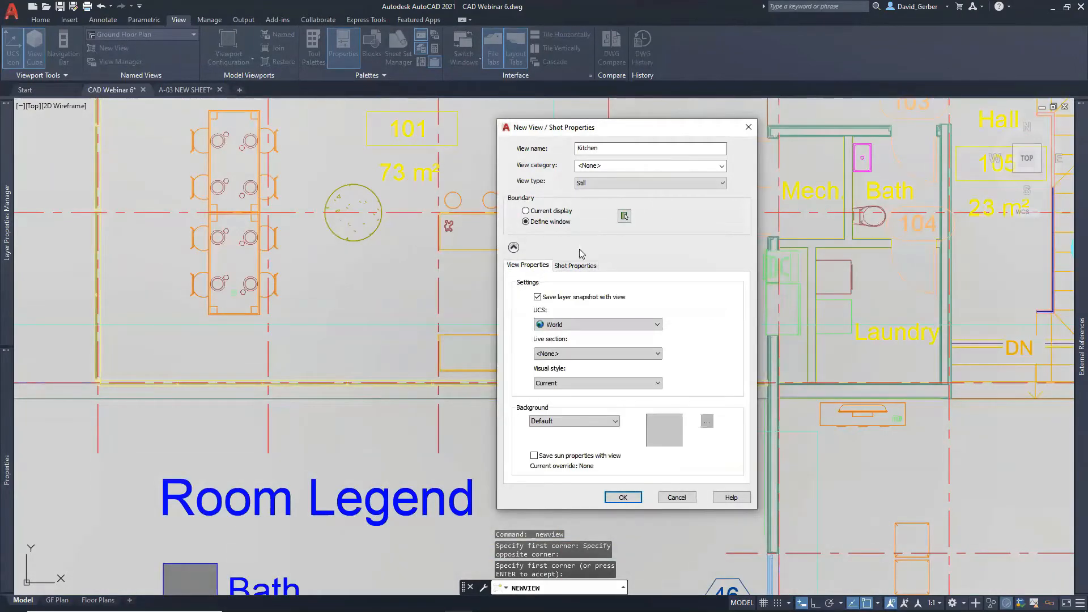
left_click(520, 250)
left_click(624, 250)
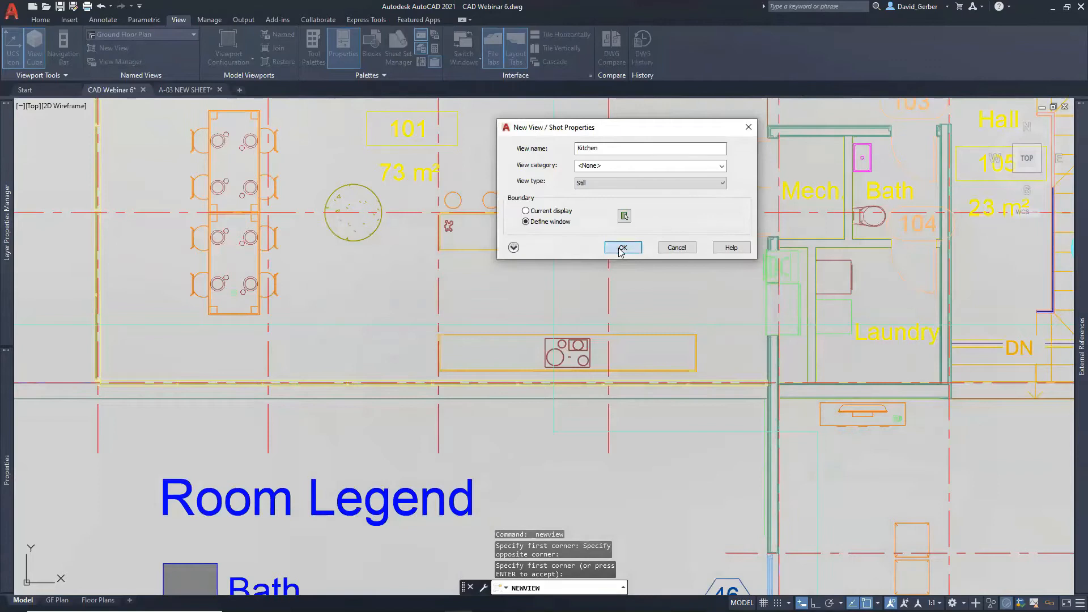
Restore the Kitchen named view in model space to check it
scroll(487, 317, "down", 6)
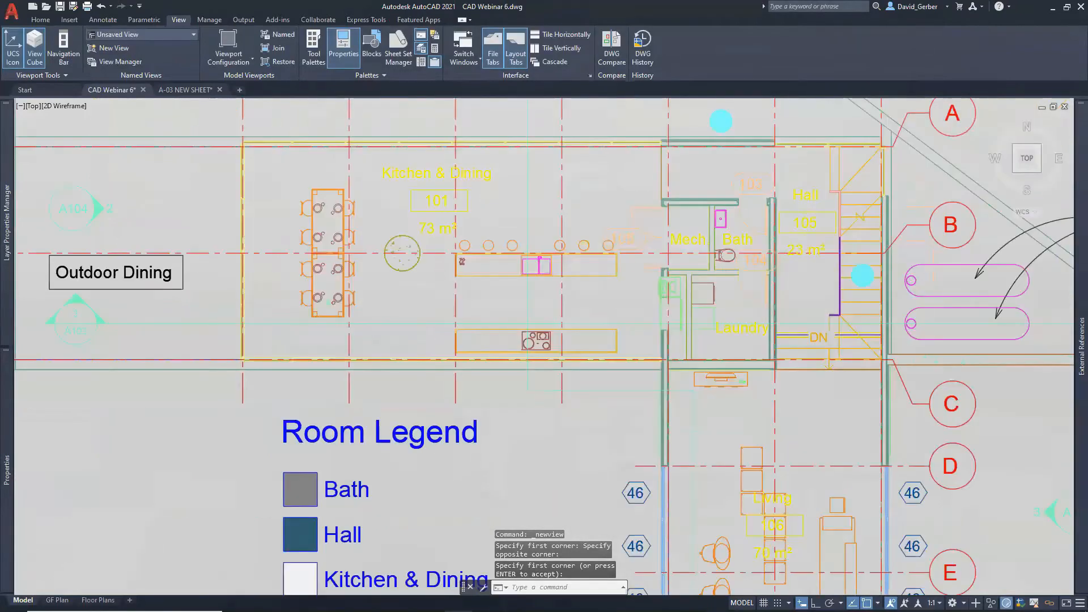
left_click(193, 35)
left_click(185, 56)
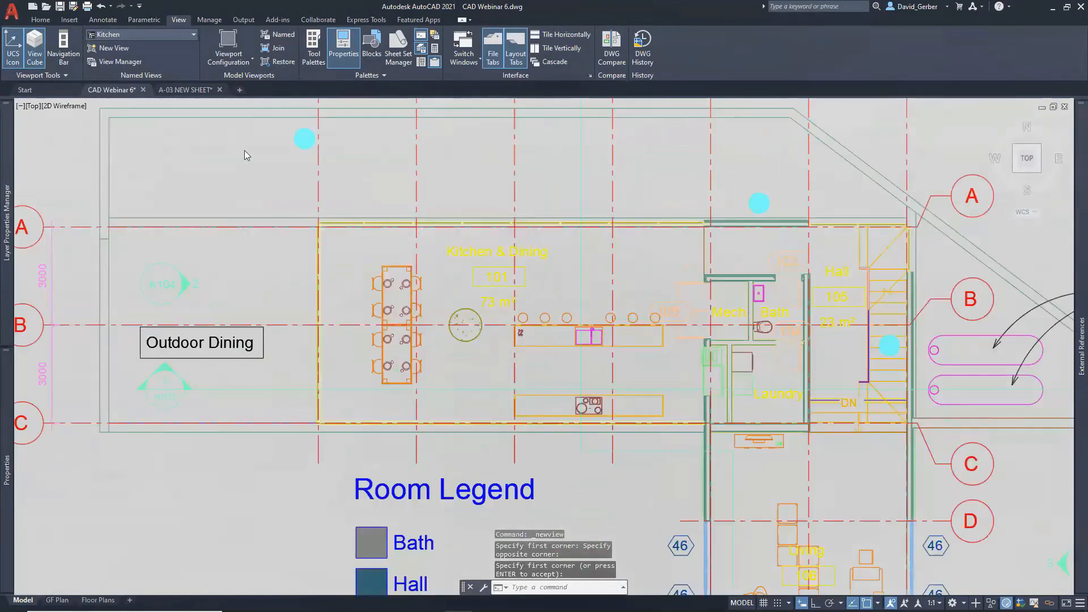
scroll(441, 269, "down", 6)
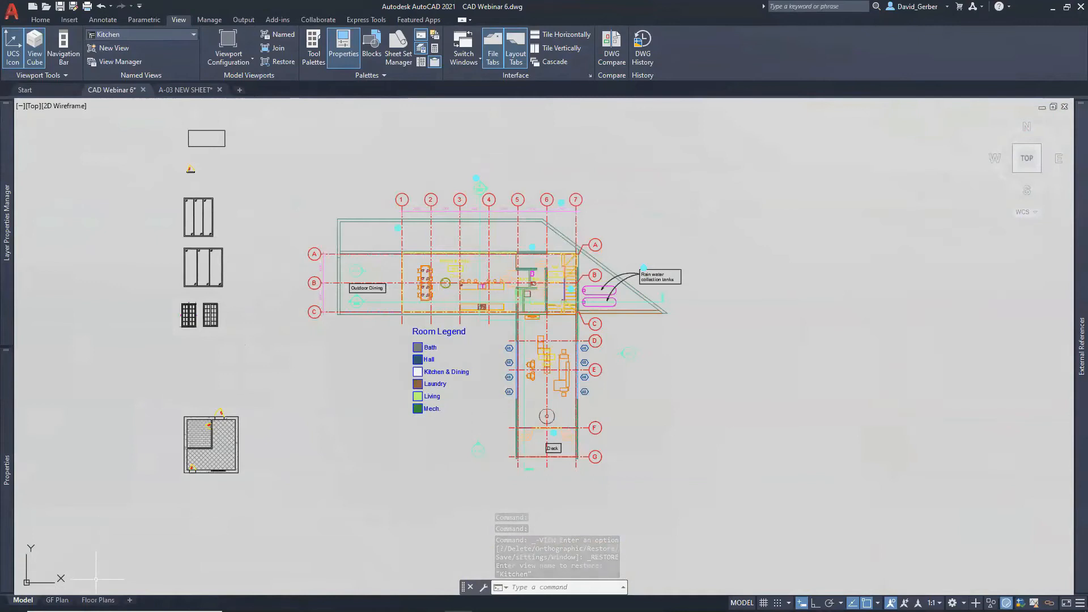
Create a rectangular viewport on the Floor Plans layout, in the empty area below the Ground Floor Plan detail
left_click(98, 601)
middle_click_drag(361, 504, 456, 284)
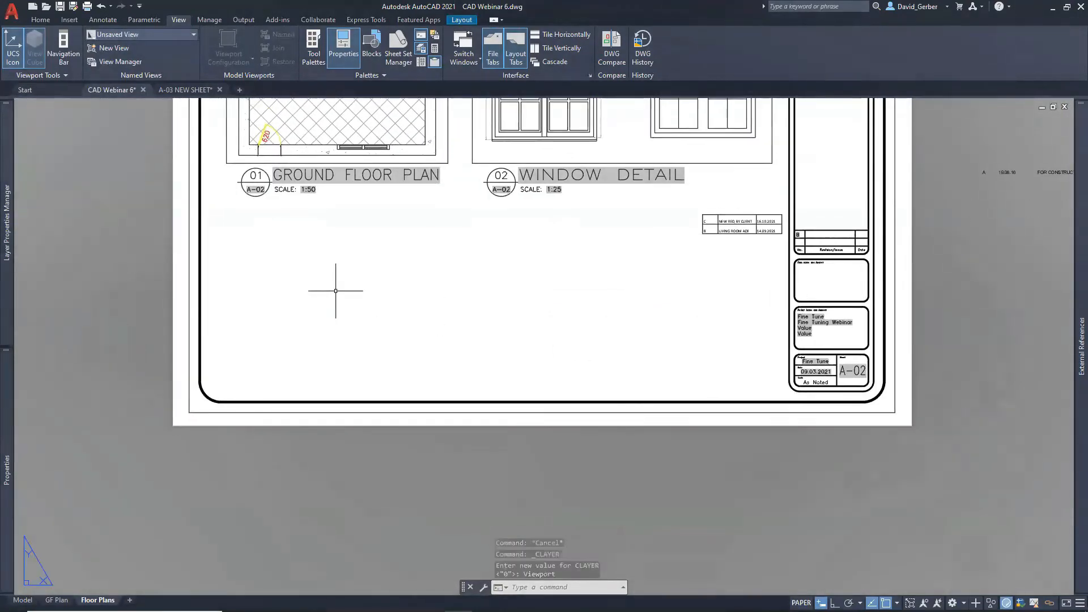
type("VIEWPOR")
key("Return")
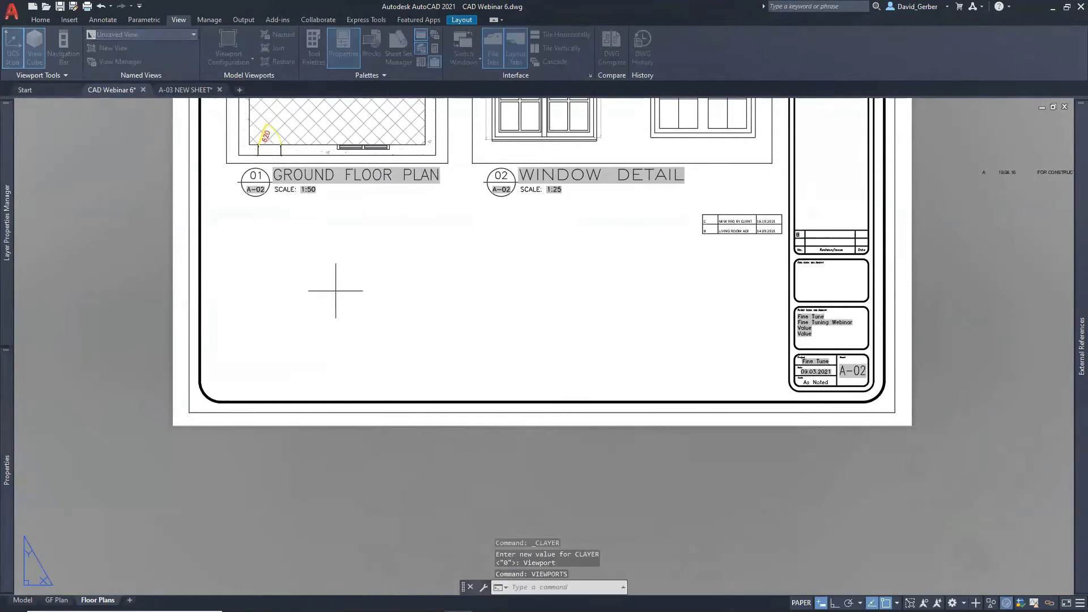
key("Return")
left_click(239, 217)
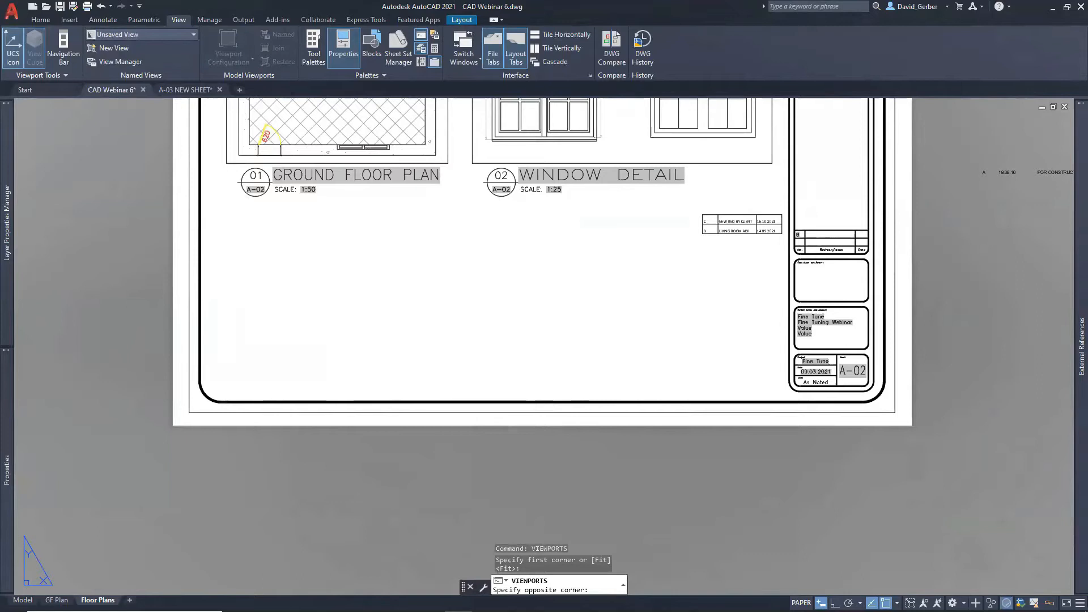
left_click(555, 392)
Activate the new viewport's model space and restore the Kitchen named view in it
double_click(341, 254)
left_click(341, 255)
left_click(317, 242)
left_click(172, 37)
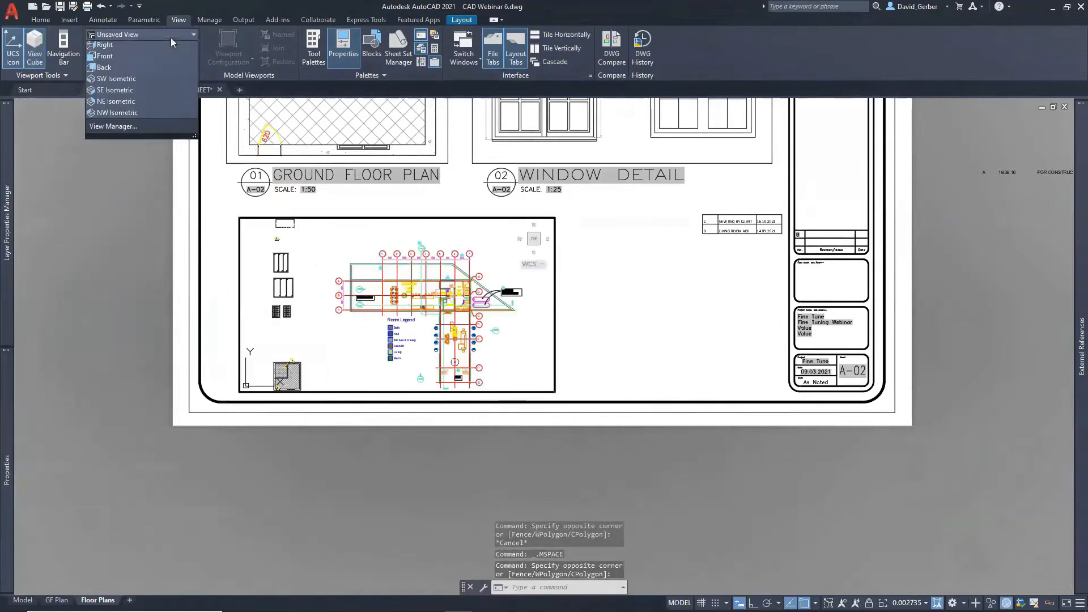
left_click(137, 61)
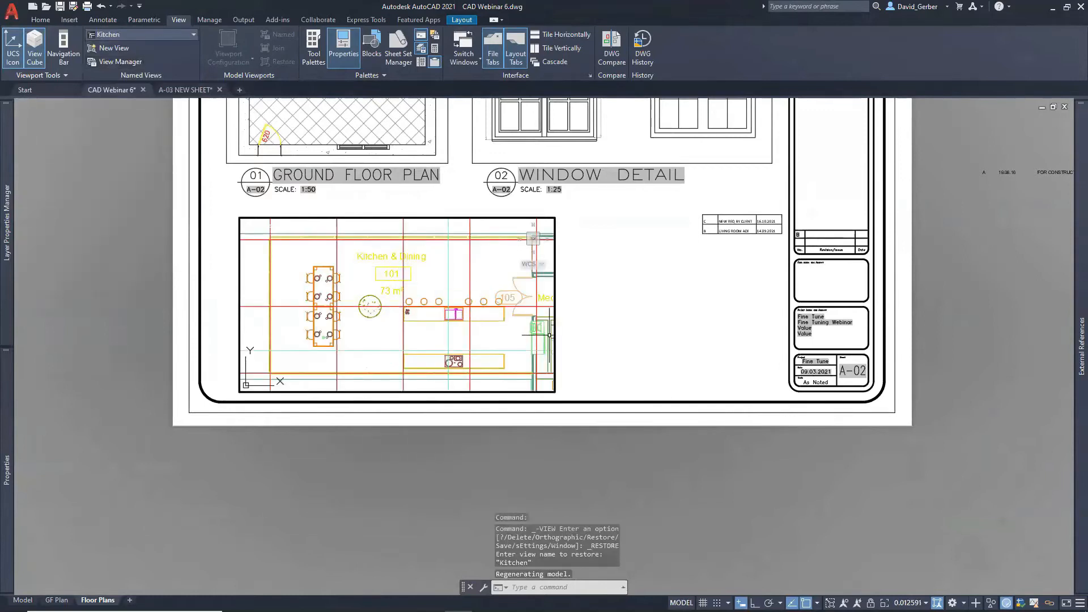
Try the 1:50 and 1:25 scales on the kitchen viewport
left_click(925, 603)
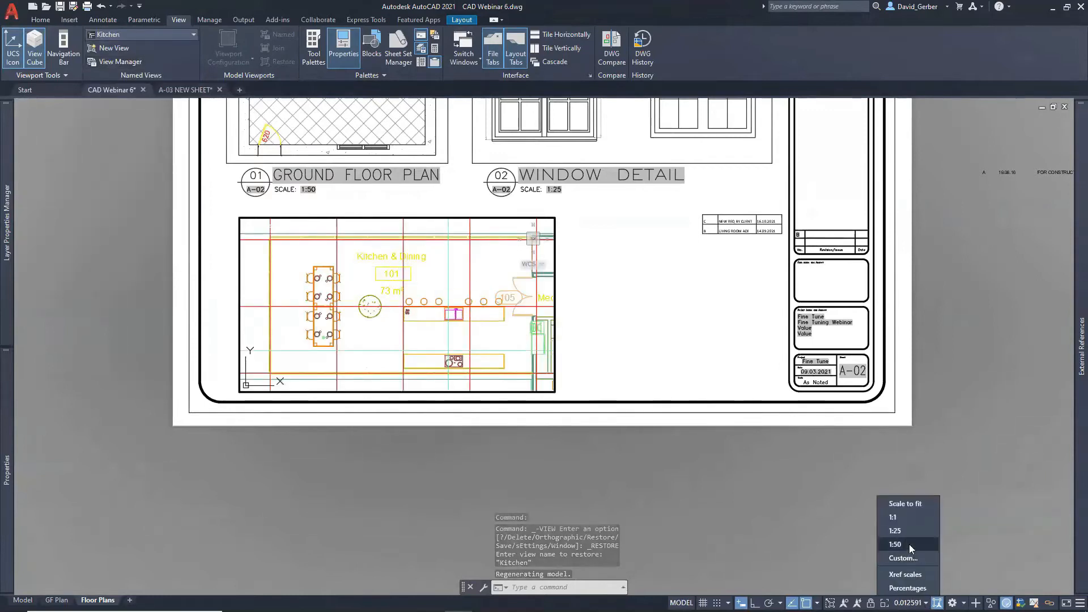
left_click(910, 544)
left_click(918, 603)
left_click(919, 535)
Add a custom 1:100 scale of 1 paper unit to 100 drawing units, placed last in the drawing scale list
left_click(917, 602)
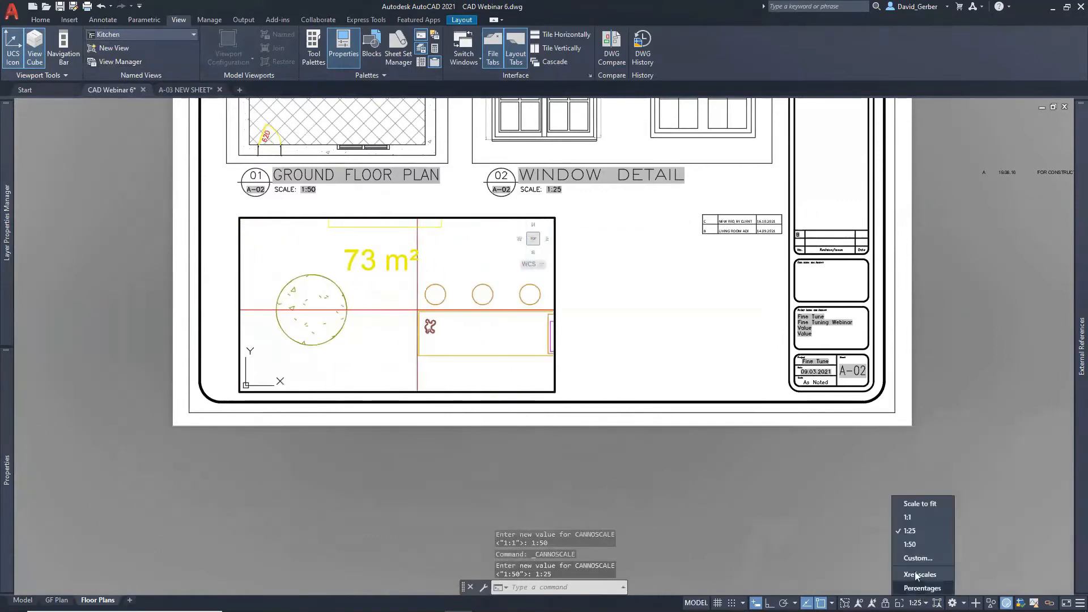
left_click(915, 563)
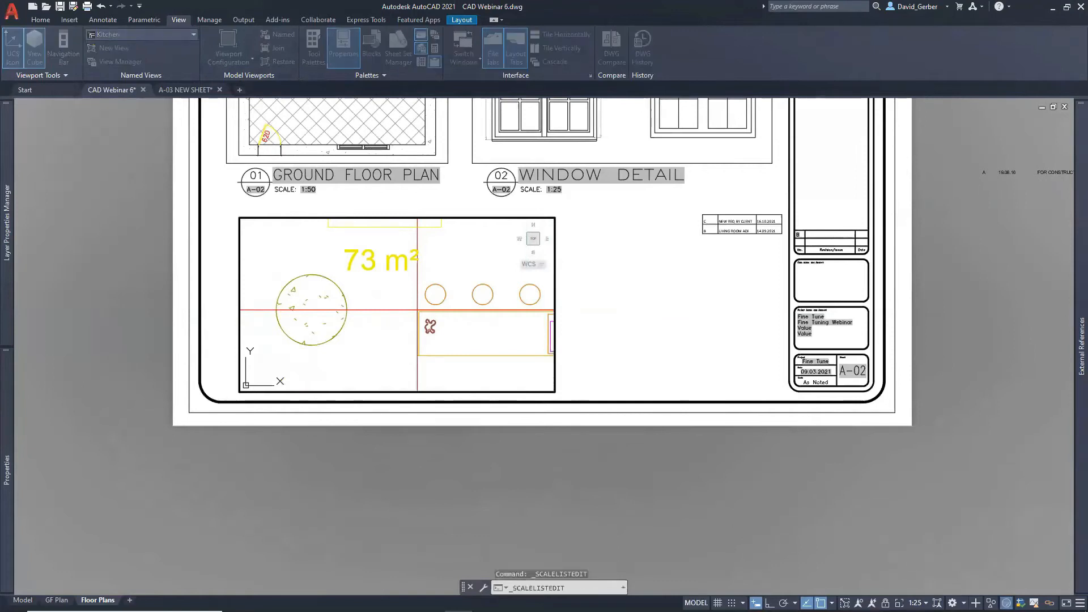
left_click(579, 263)
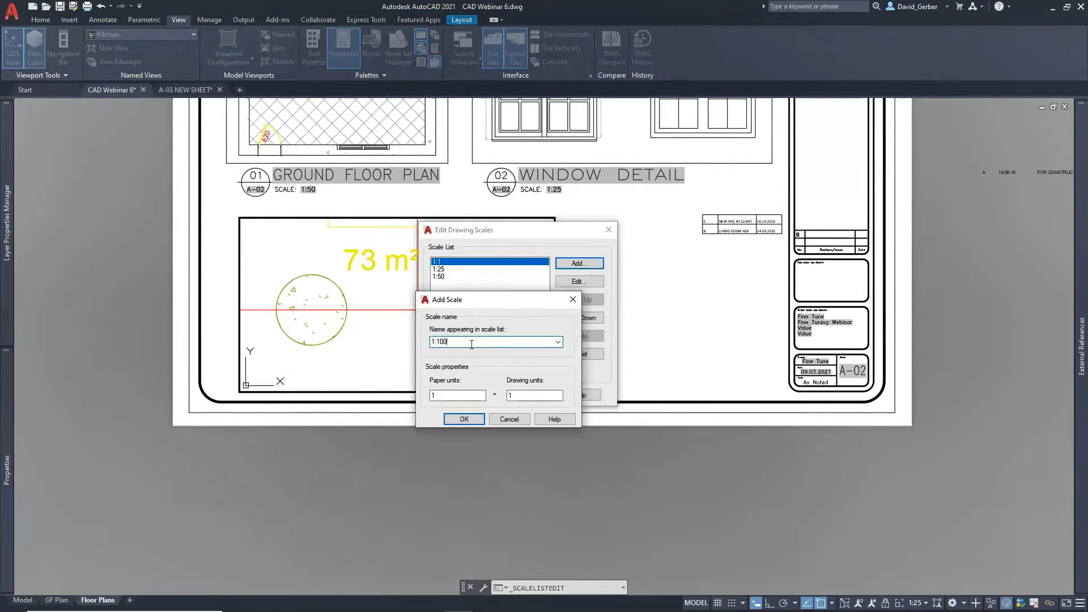
left_click(525, 397)
type("00")
left_click(464, 419)
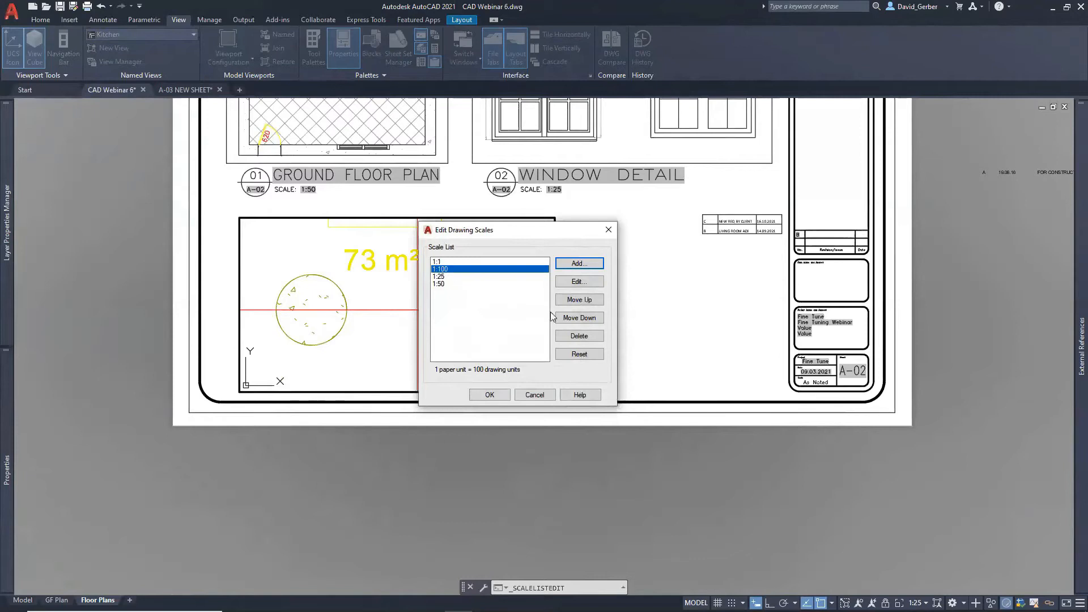
left_click(579, 319)
left_click(579, 318)
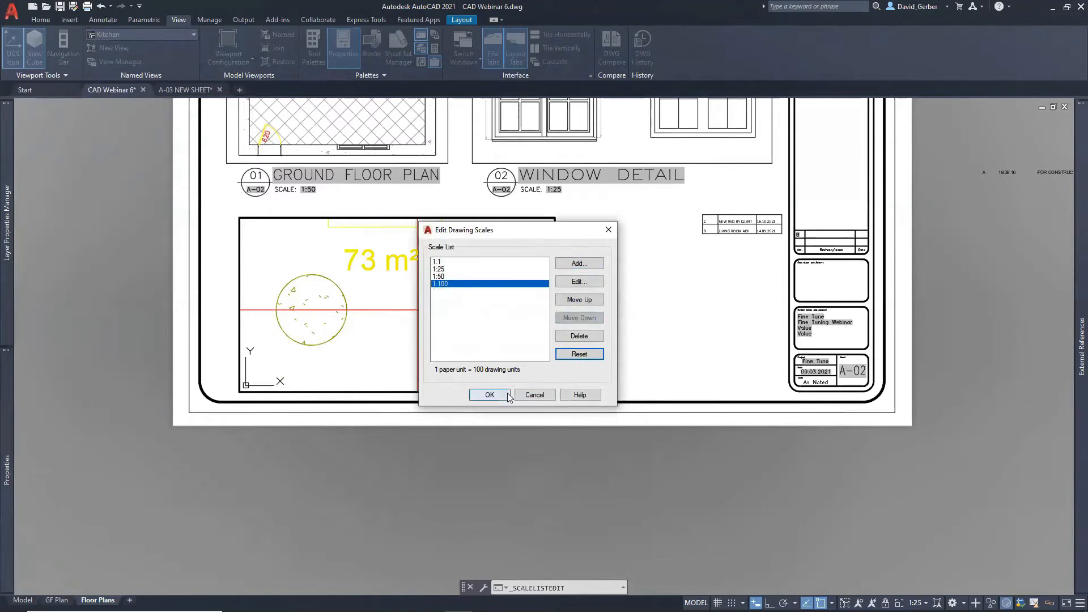
left_click(490, 395)
Set the kitchen viewport's scale to 1:100 and return to paper space
left_click(926, 604)
left_click(914, 541)
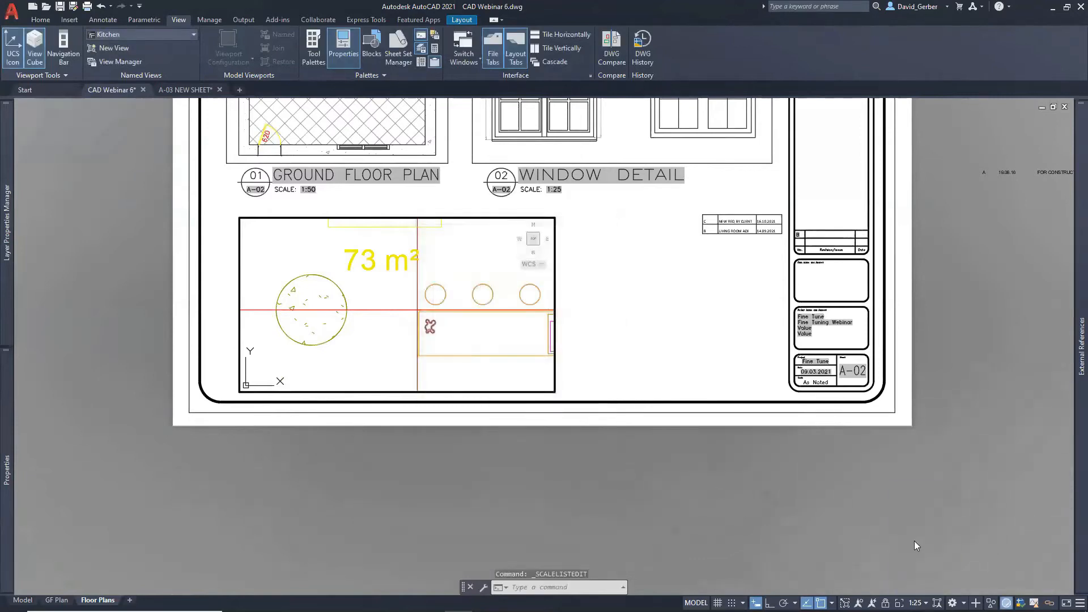
double_click(593, 321)
Turn object snap off and stretch the kitchen viewport's lower-left corner inward to crop out the Outdoor Dining label
left_click(245, 287)
left_click(233, 273)
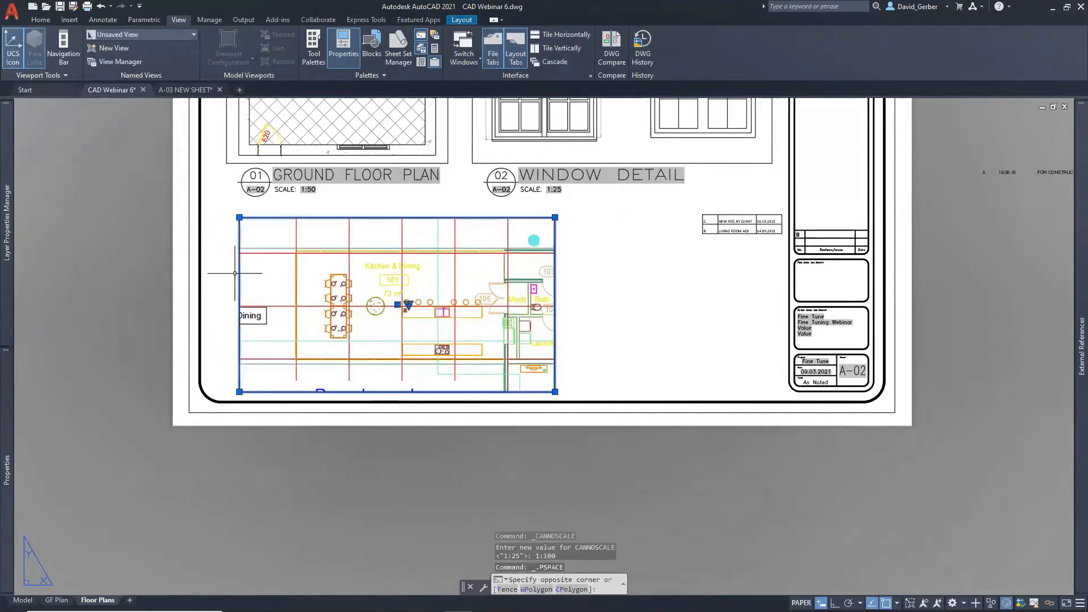
left_click(239, 392)
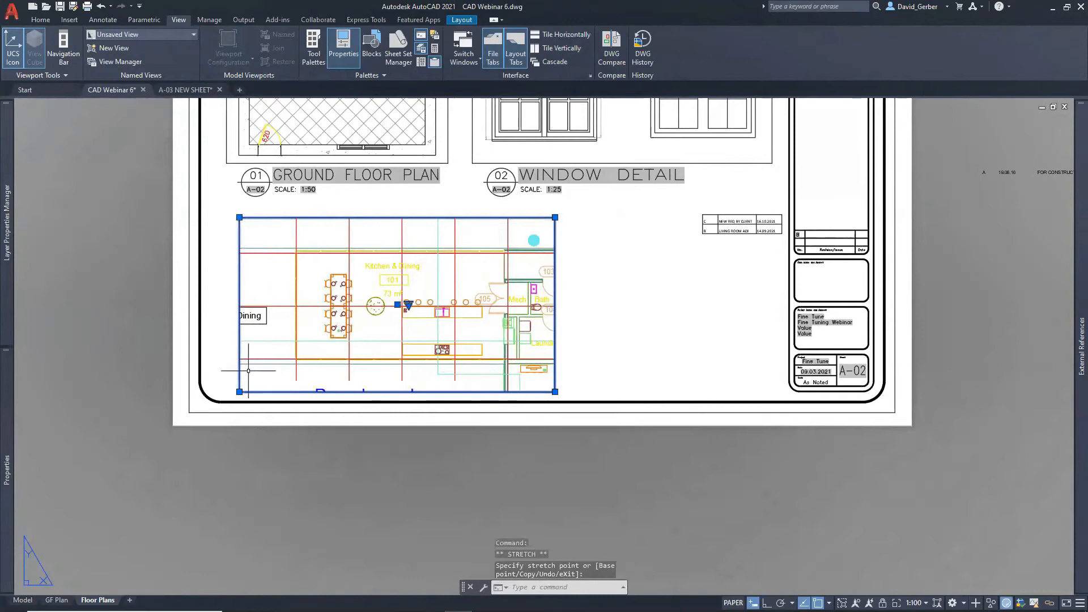
left_click(240, 391)
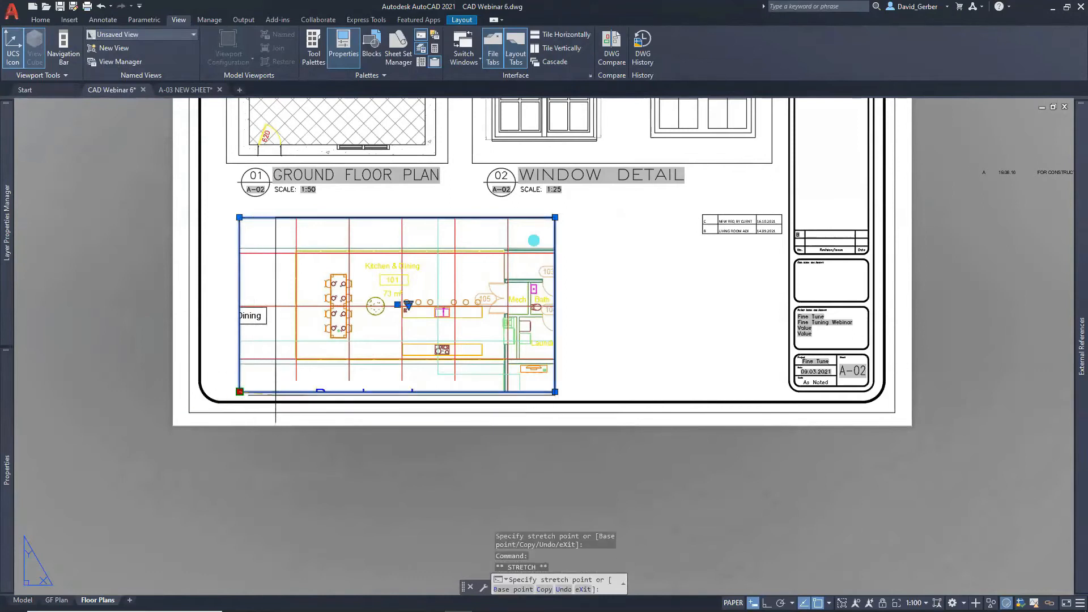
key("F3")
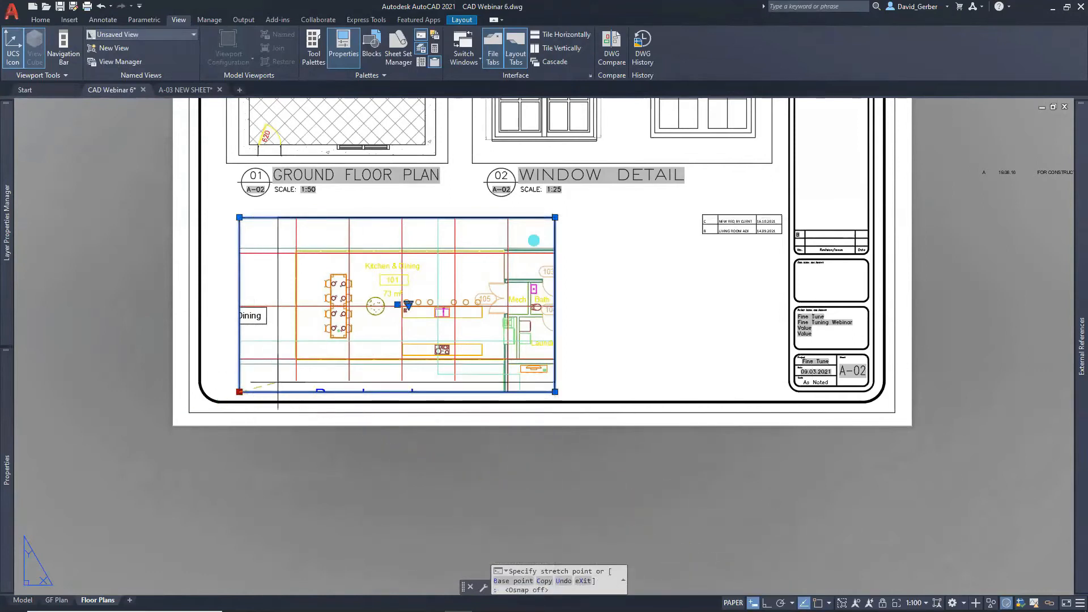
left_click(278, 394)
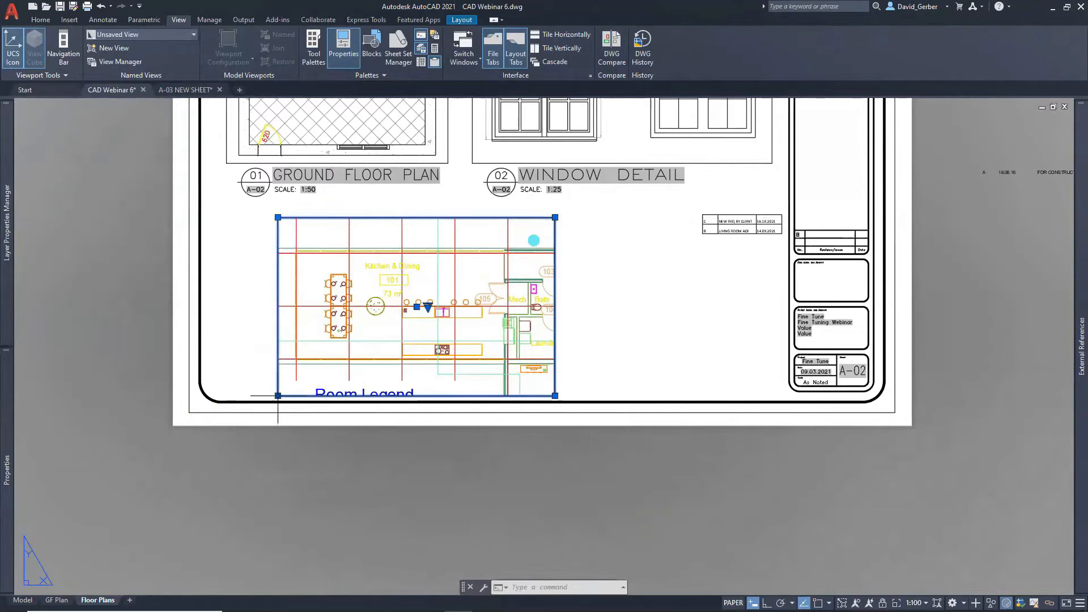
Stretch the kitchen viewport's right, bottom and top edges inward to fit closely around the Kitchen & Dining room
left_click(555, 395)
left_click(515, 386)
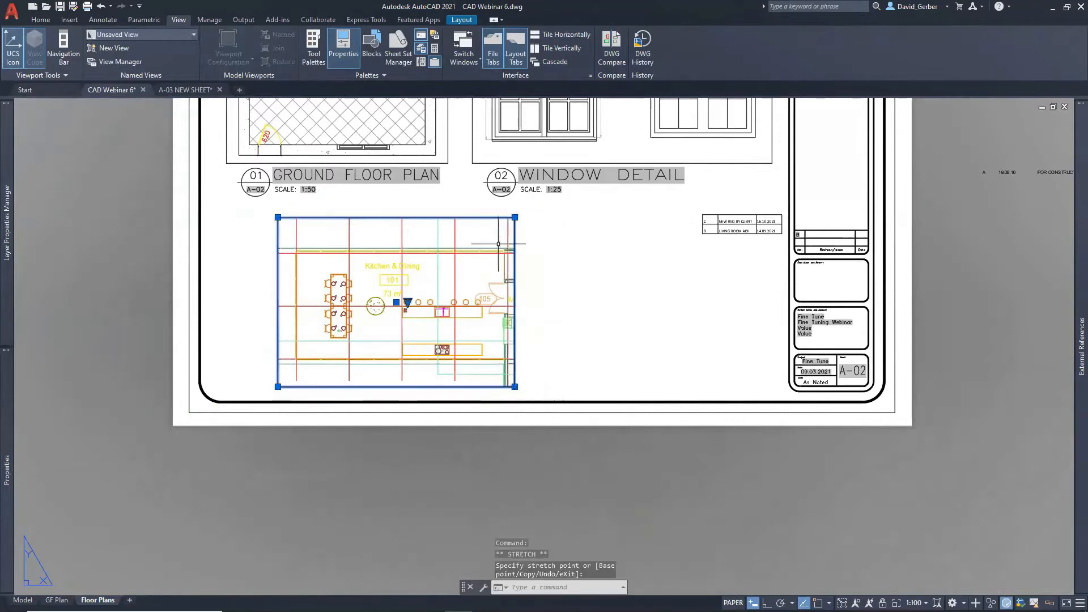
left_click(514, 217)
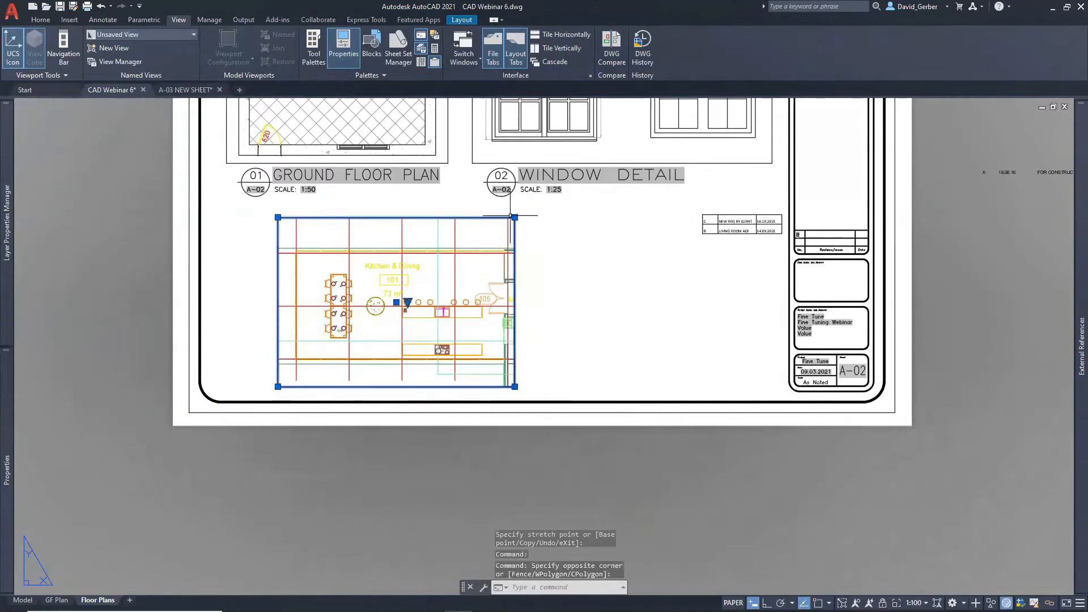
key("Escape")
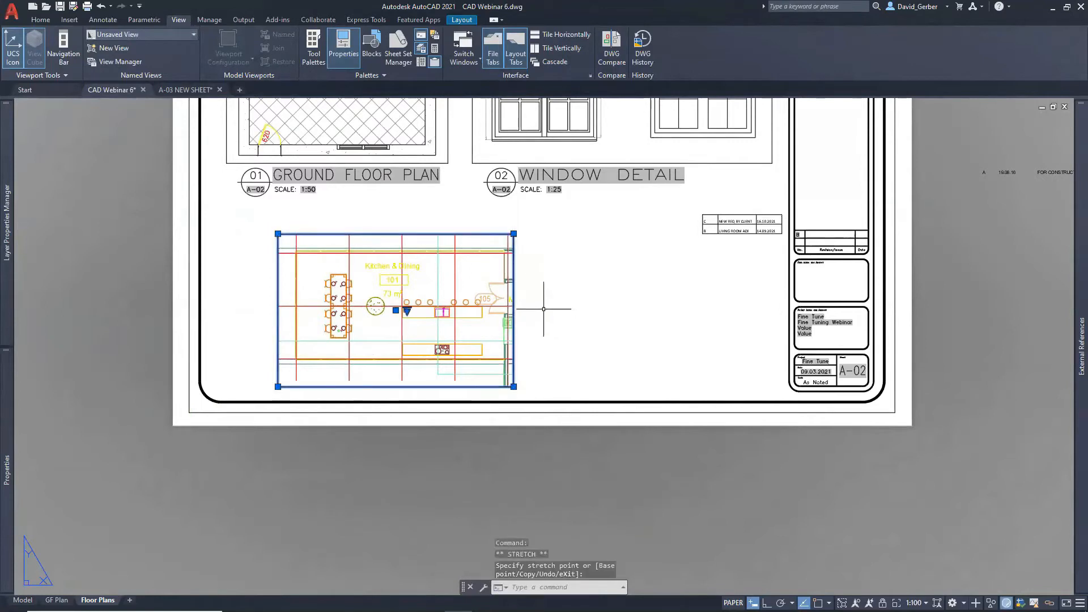
key("Escape")
scroll(542, 307, "up", 3)
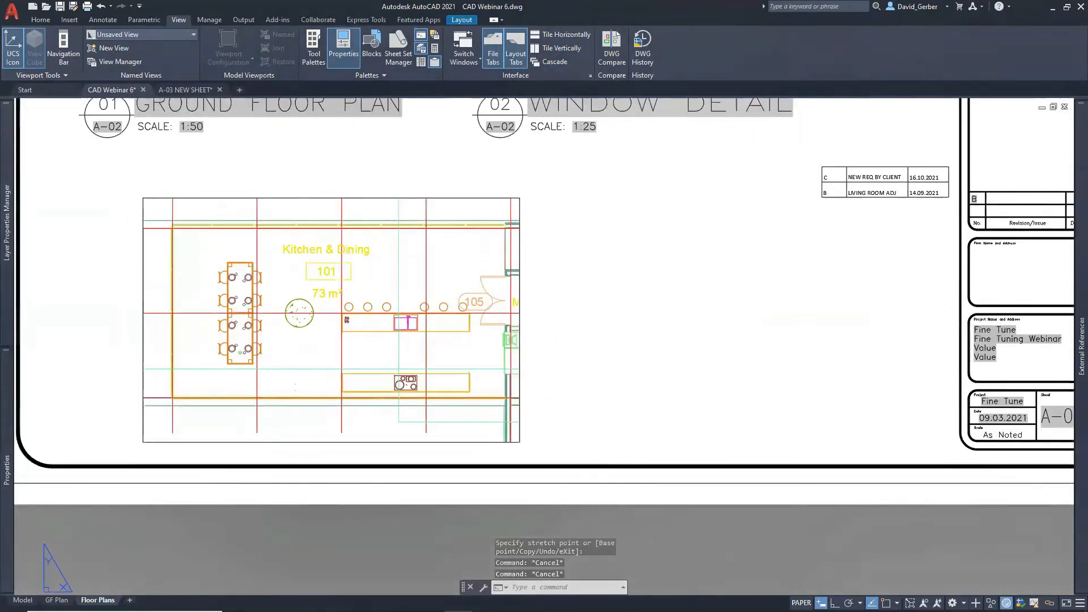
Restore the Ground Floor Plan, Kitchen and Window Detail named views one after another inside the kitchen viewport
scroll(547, 322, "down", 4)
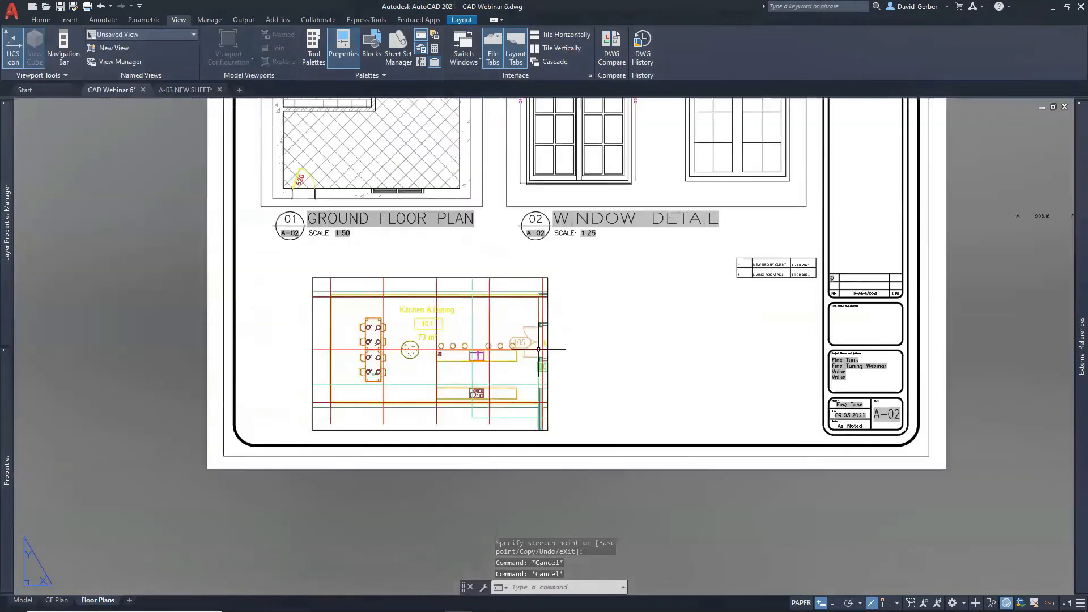
middle_click_drag(556, 338, 502, 413)
middle_click_drag(342, 224, 339, 297)
middle_click_drag(355, 462, 339, 375)
left_click(131, 38)
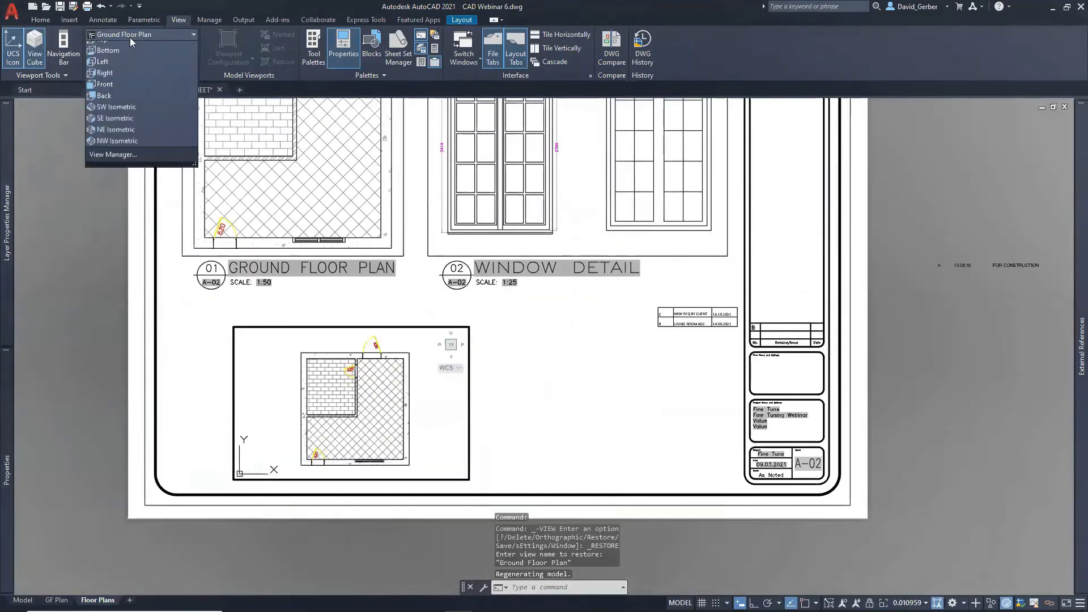
left_click(128, 58)
left_click(127, 37)
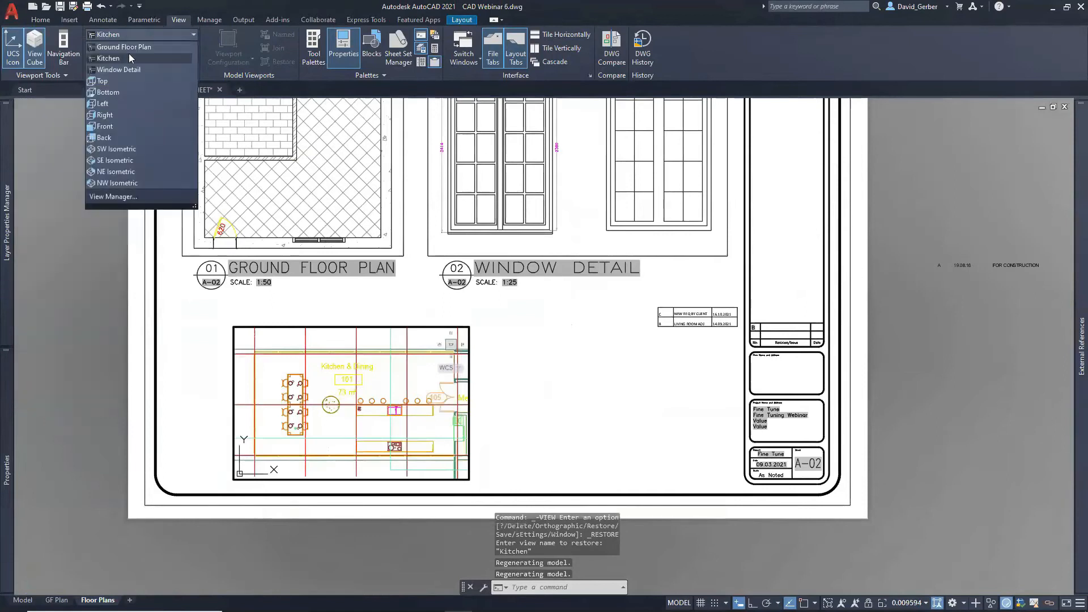
left_click(128, 68)
Restore the Kitchen named view in the same viewport and return to paper space
left_click(128, 37)
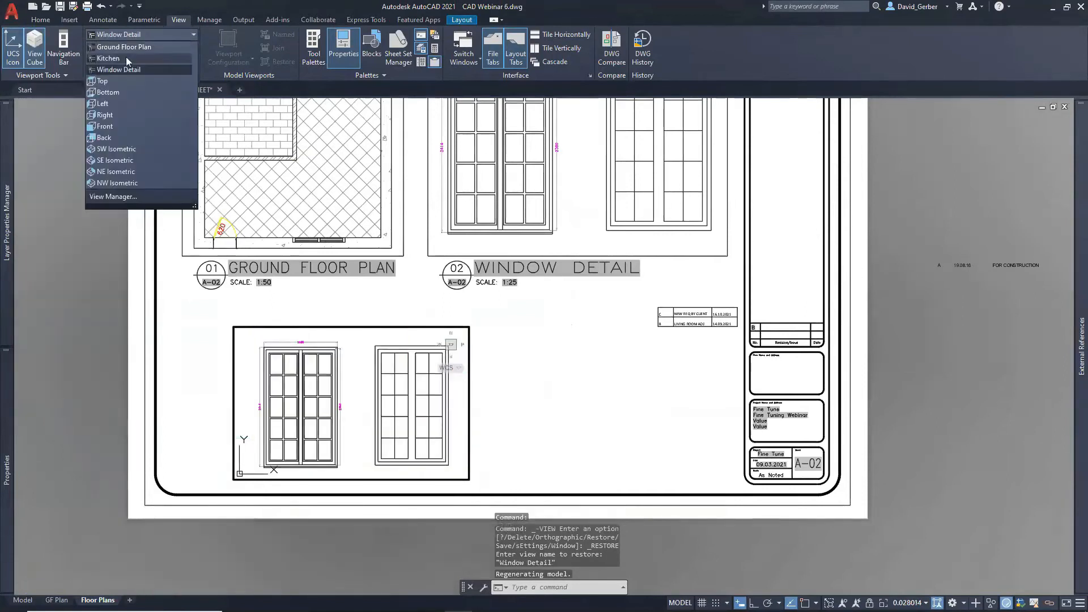
left_click(126, 58)
double_click(533, 373)
left_click(520, 381)
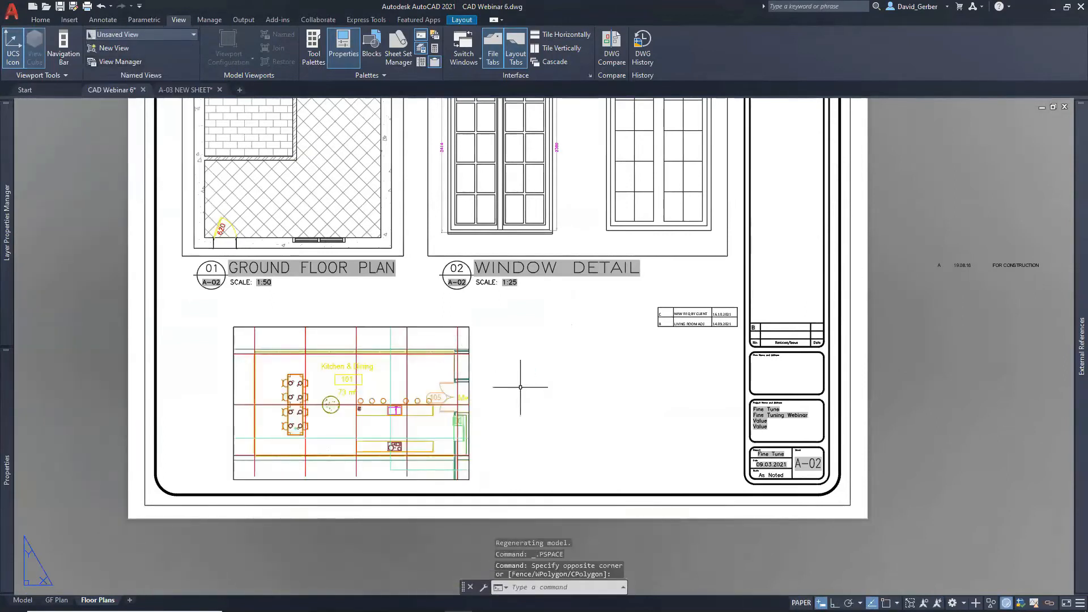
Add the Fine Tuning Sheets folder as a model view location of the sheet set and list the views in CAD Webinar 6.dwg
left_click(395, 49)
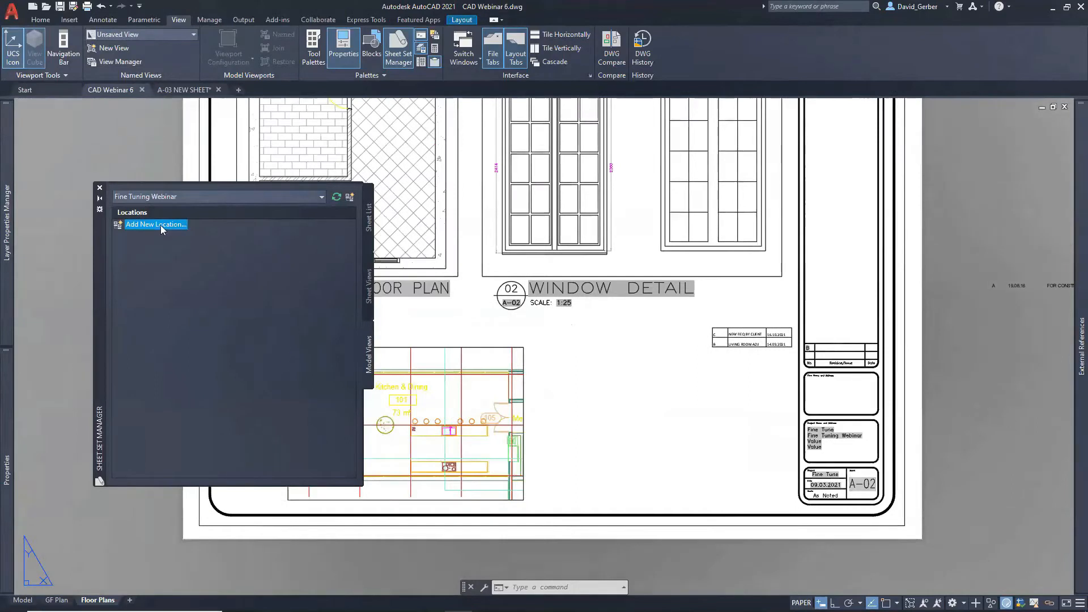
right_click(161, 226)
left_click(191, 234)
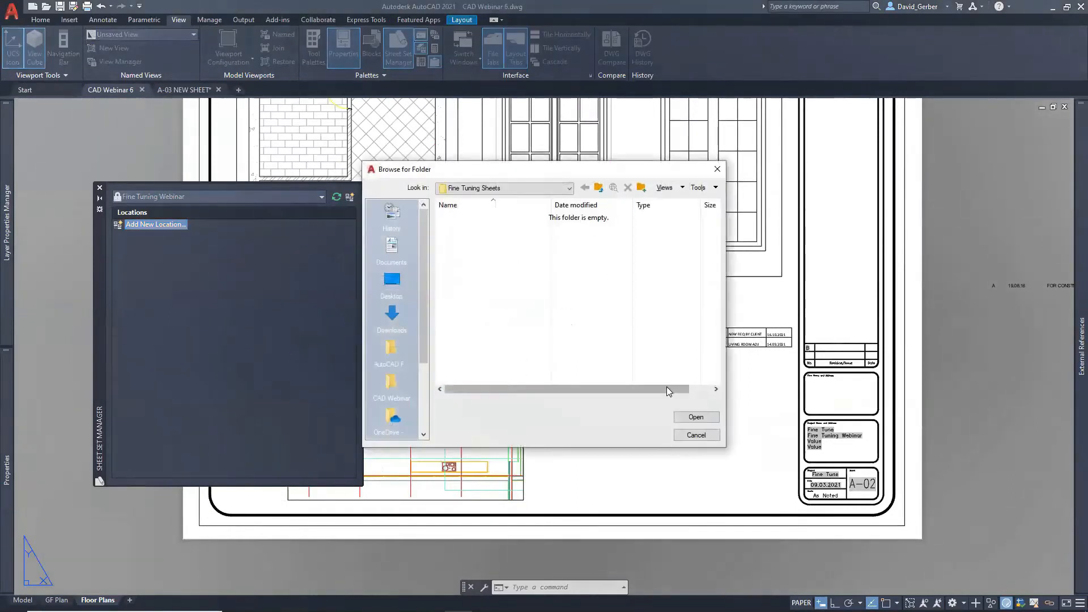
left_click(697, 416)
left_click(129, 246)
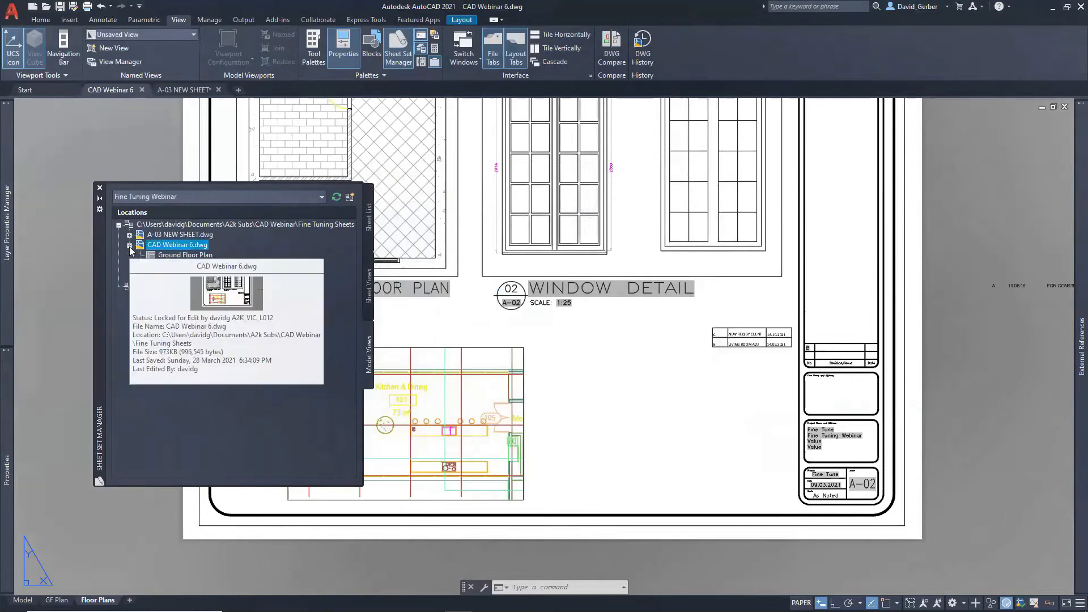
Insert the Kitchen model view from the sheet set into the Floor Plans layout, just outside the sheet border
left_click(192, 256)
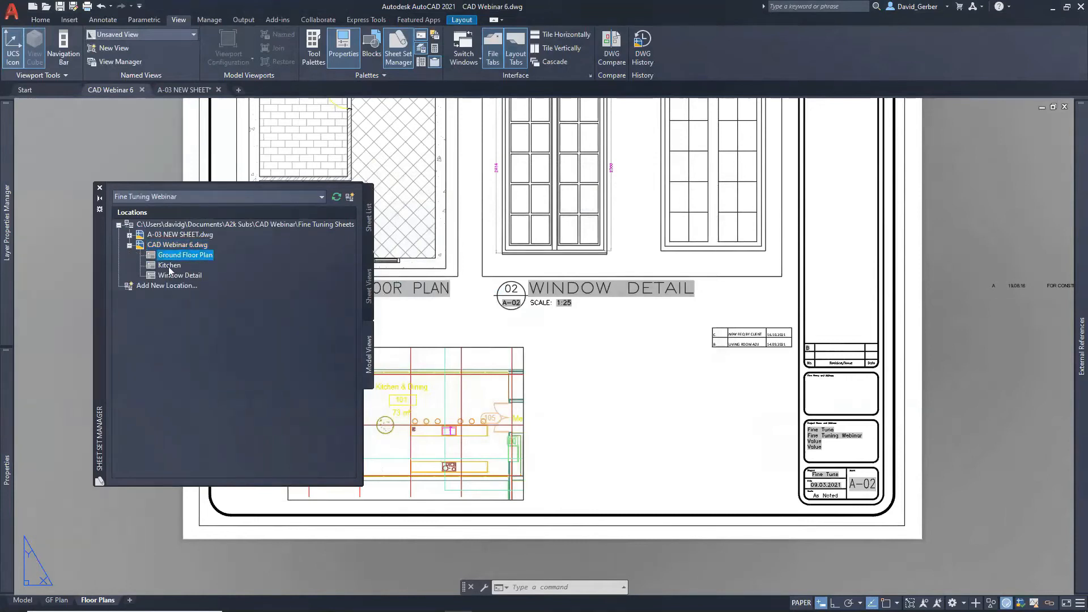
left_click(168, 266)
left_click_drag(168, 268, 586, 438)
scroll(574, 451, "down", 6)
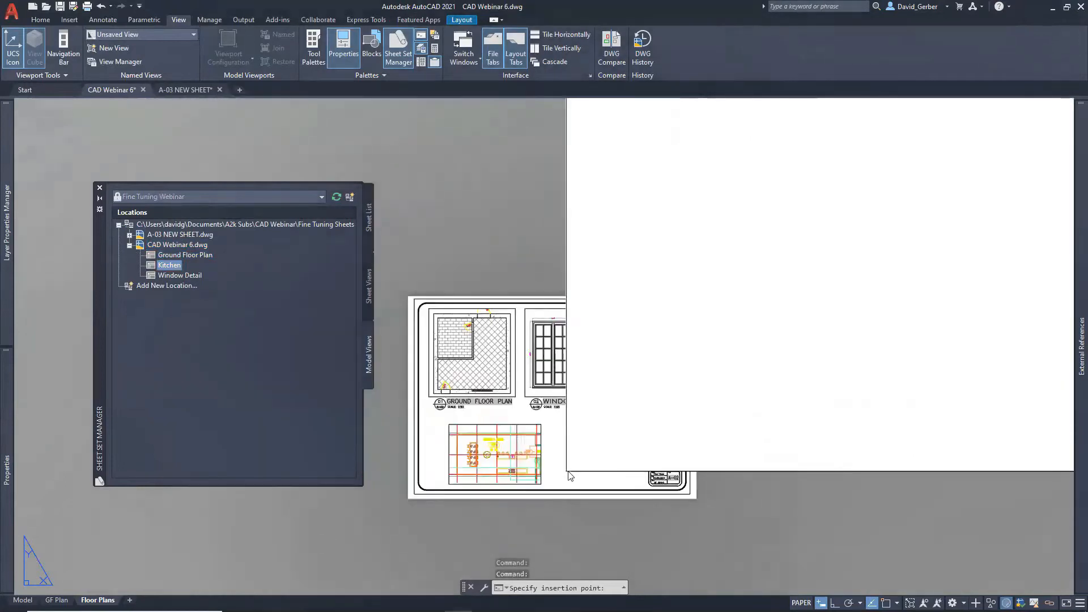
left_click(671, 480)
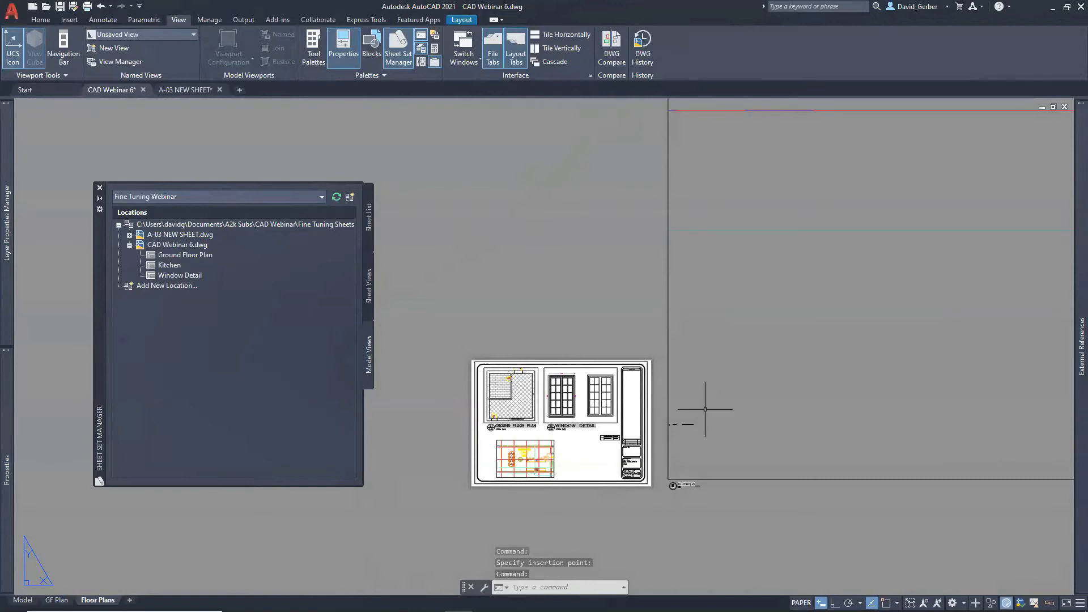
Set the inserted Kitchen viewport's scale to 1:100 and regenerate the whole drawing
scroll(703, 411, "down", 5)
scroll(630, 473, "down", 5)
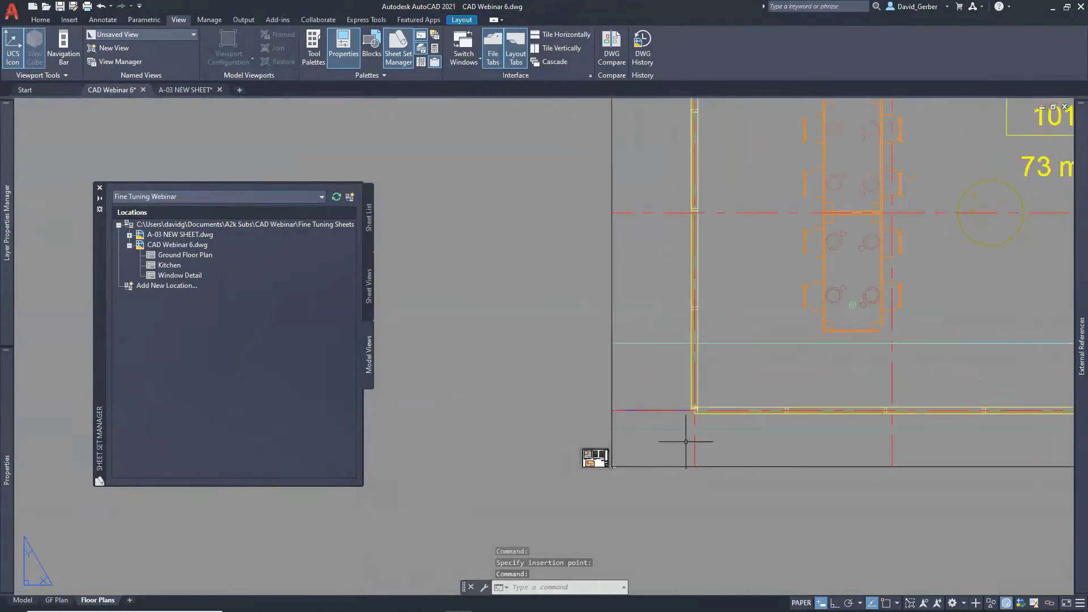
left_click(528, 414)
left_click(499, 519)
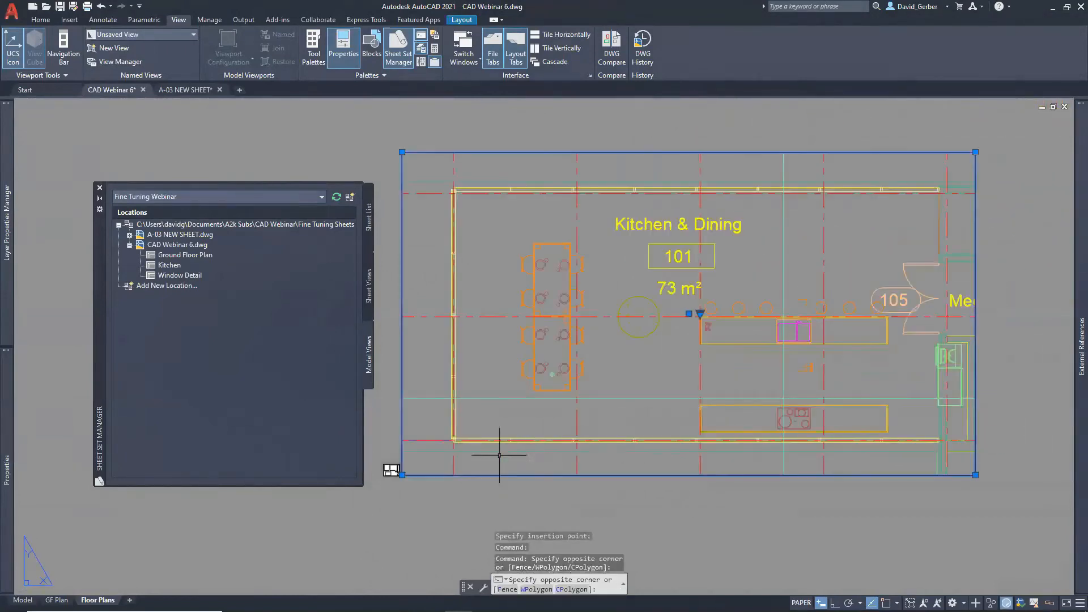
left_click(701, 313)
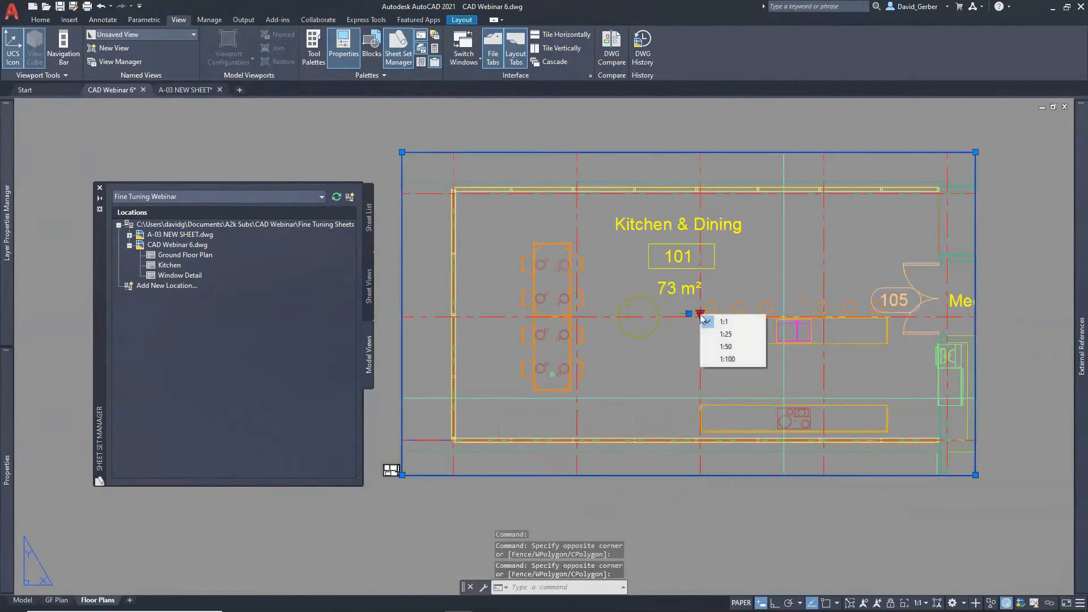
left_click(727, 358)
key("Escape")
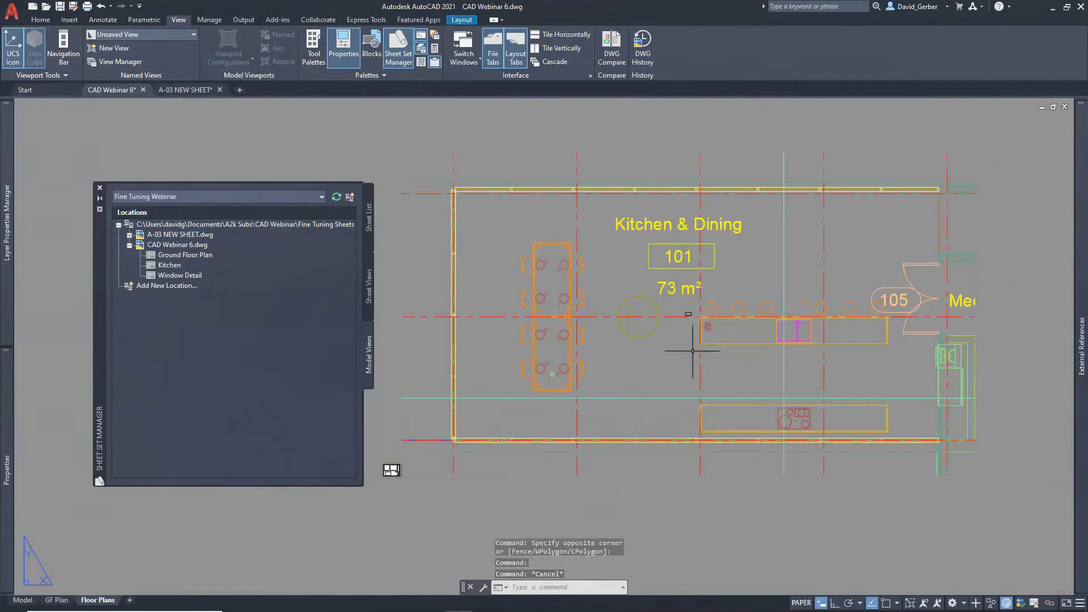
type("rea")
key("Return")
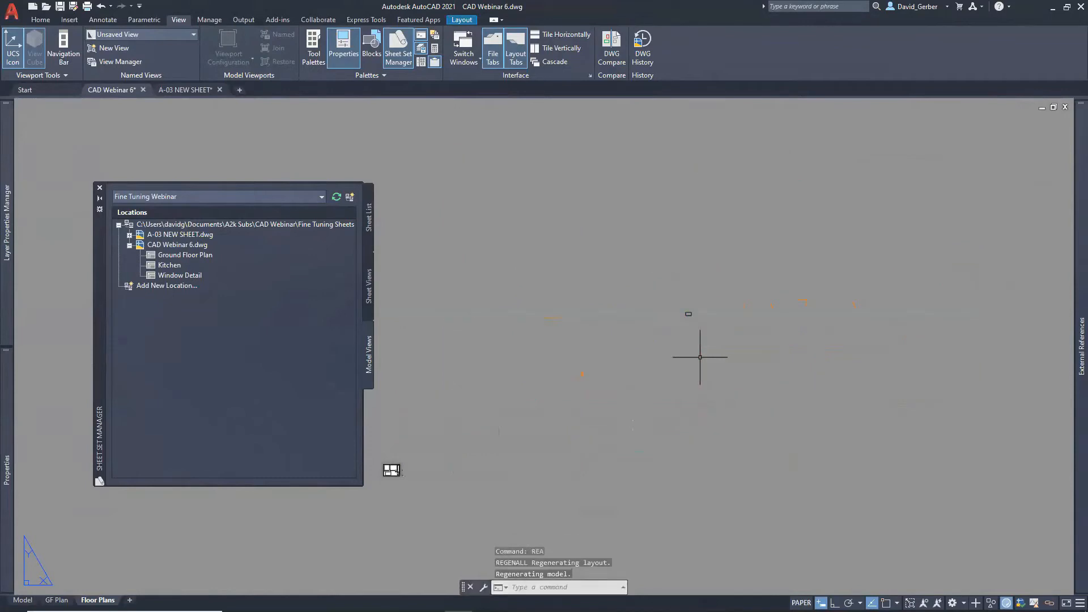
Move the inserted Kitchen viewport and its title label onto the sheet, beside the first kitchen viewport
left_click(761, 554)
left_click(595, 279)
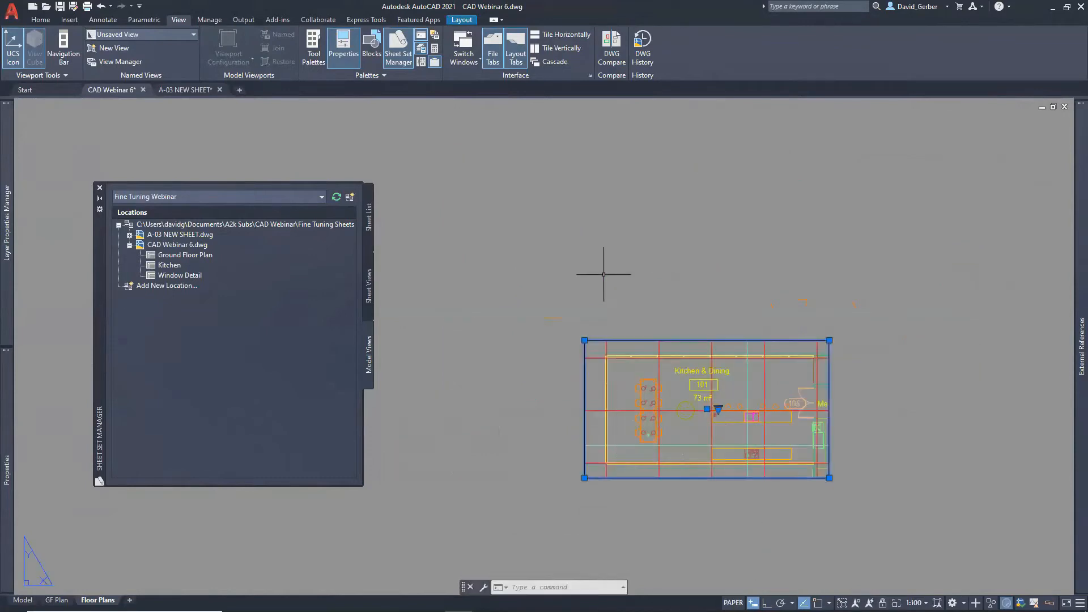
type("move")
key("Return")
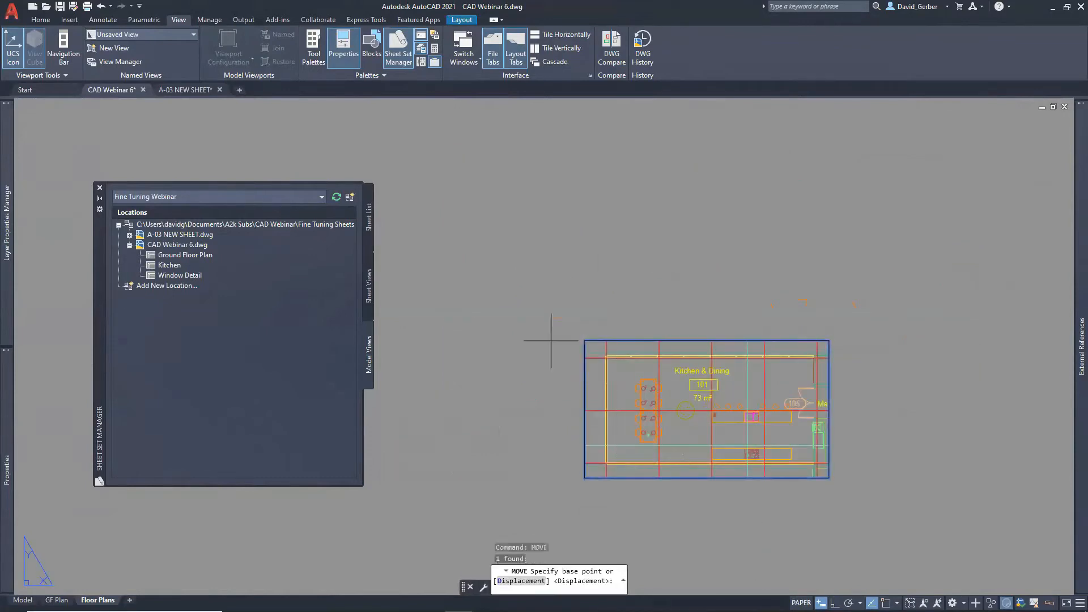
left_click(585, 478)
scroll(568, 474, "down", 7)
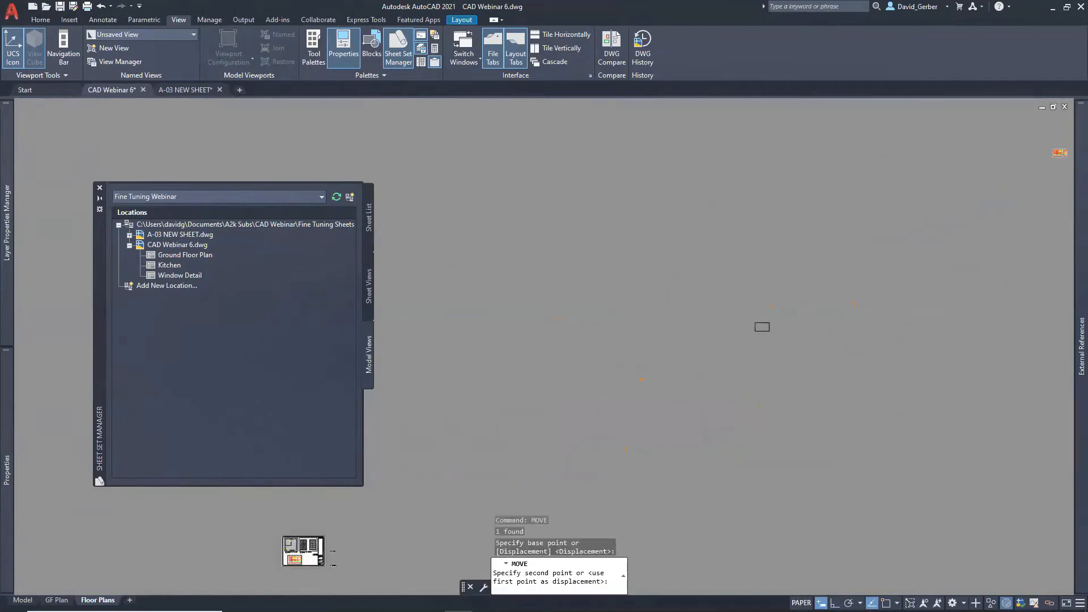
scroll(681, 381, "up", 3)
scroll(419, 321, "up", 5)
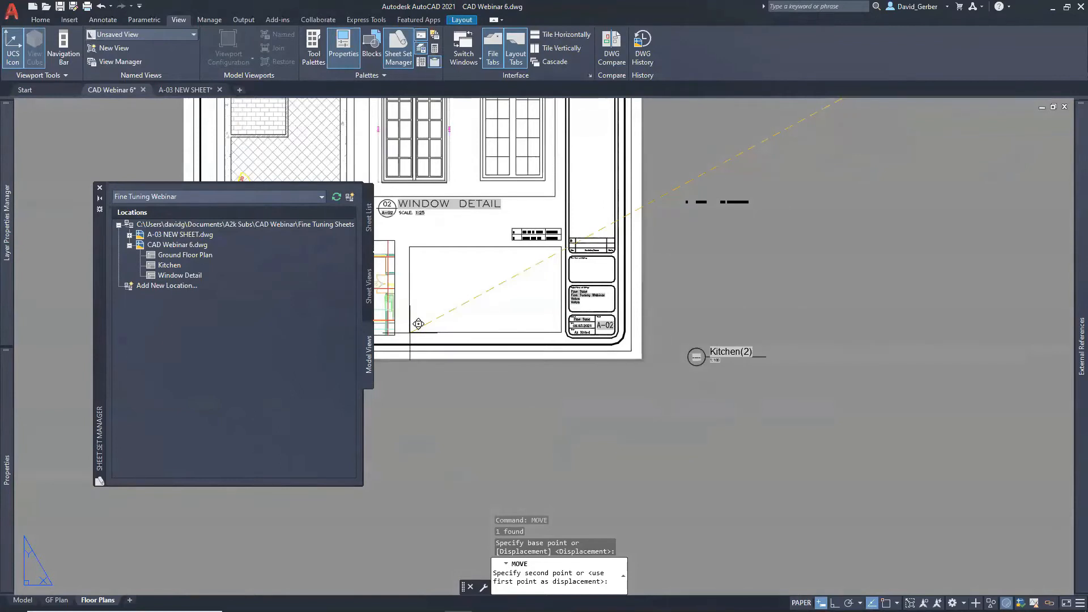
middle_click_drag(418, 324, 475, 335)
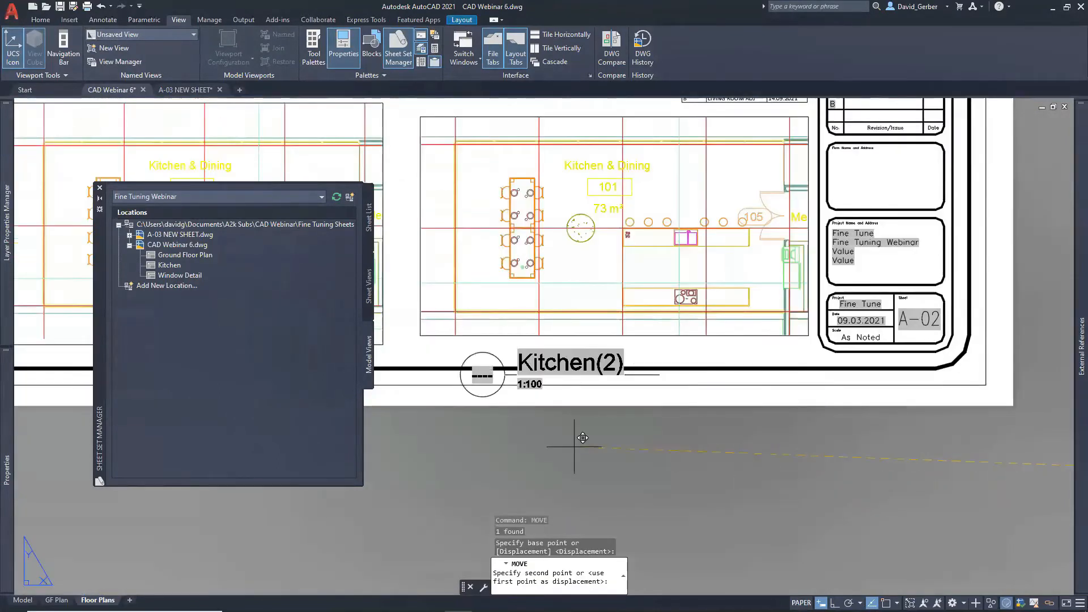
key("Escape")
Set the view number attribute of the Kitchen(2) title label to 3
middle_click_drag(463, 396, 543, 406)
scroll(507, 402, "up", 1)
left_click(603, 398)
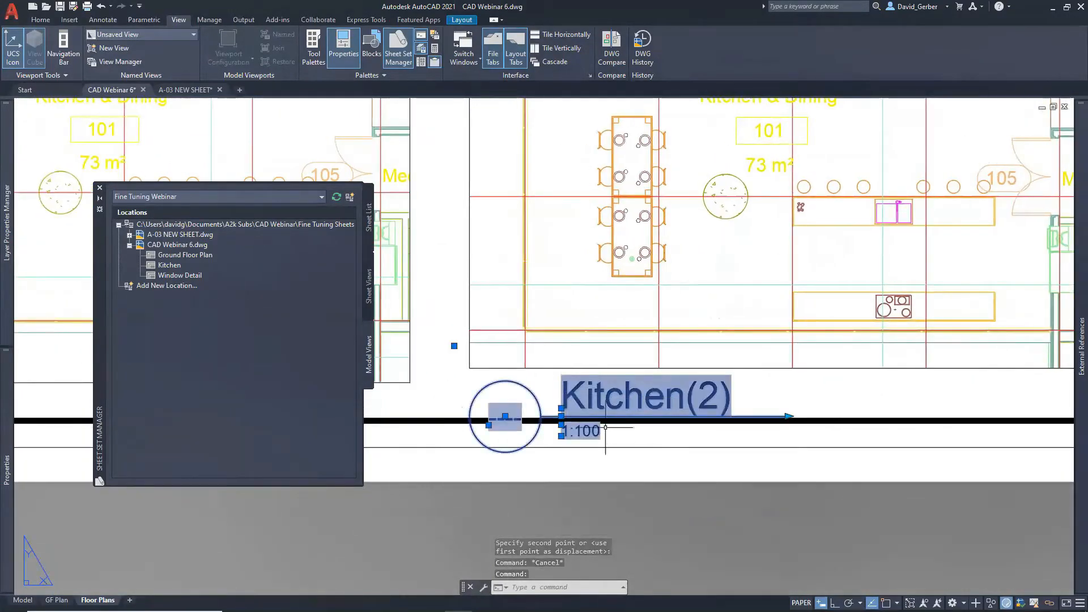
key("Escape")
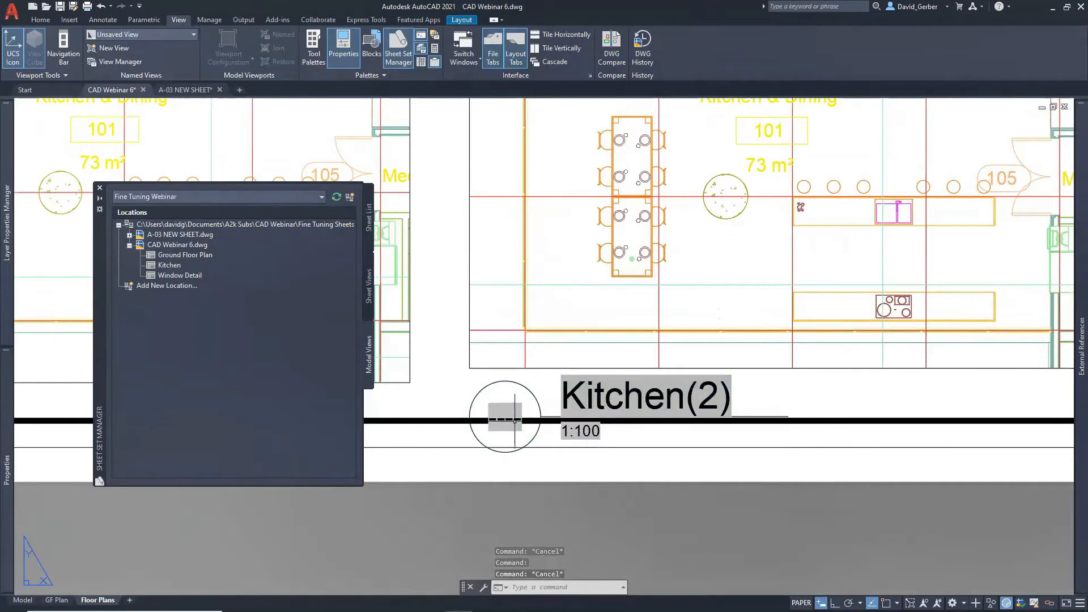
left_click(514, 420)
double_click(508, 420)
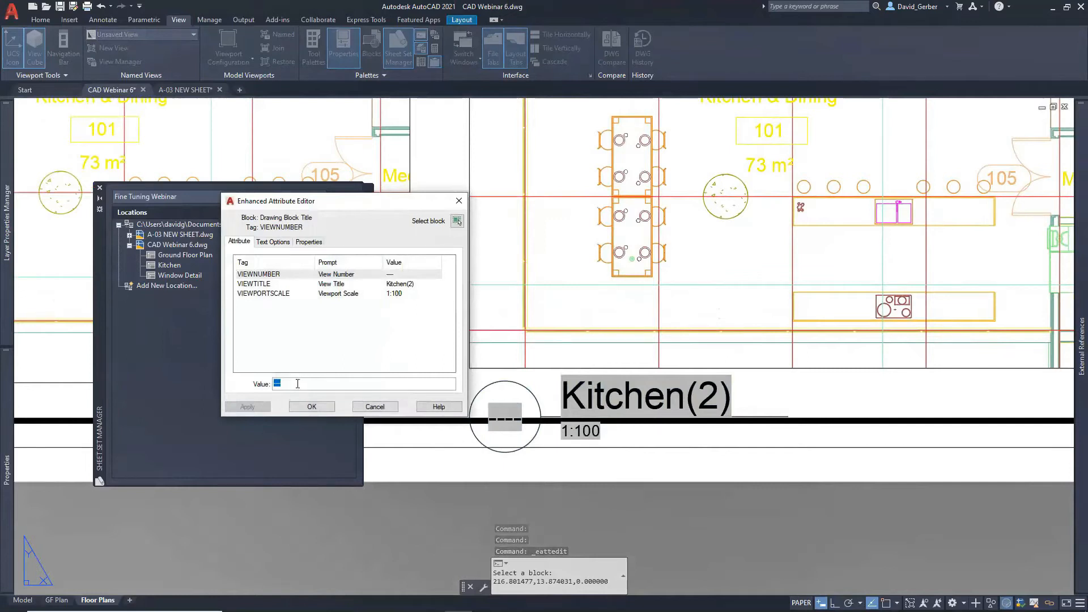
type("3")
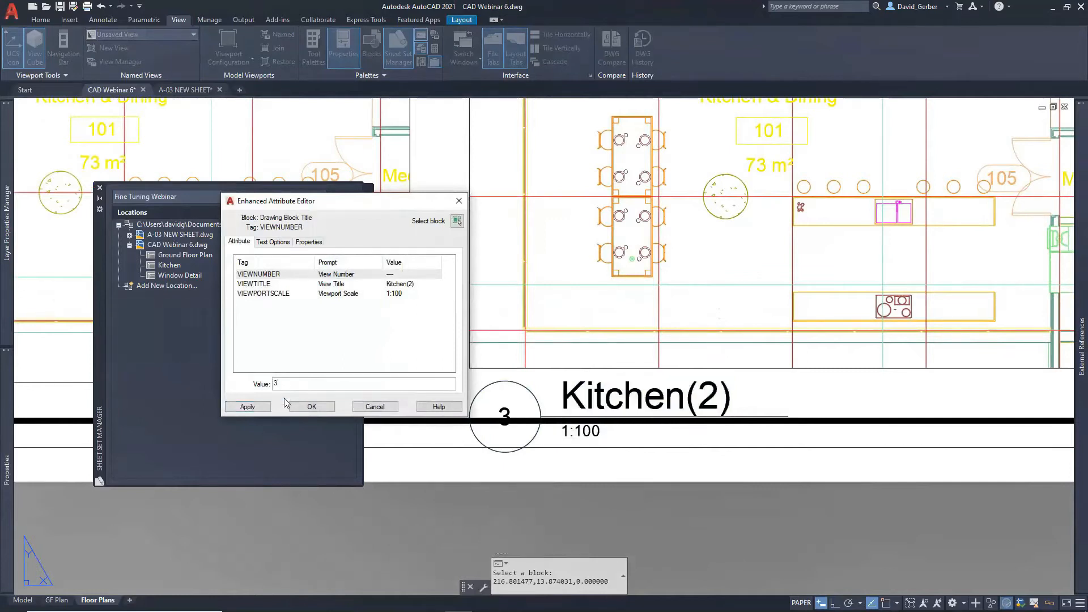
Examine the sheet set field behind the label's view title attribute, keeping its format and property
left_click(418, 285)
left_click(311, 384)
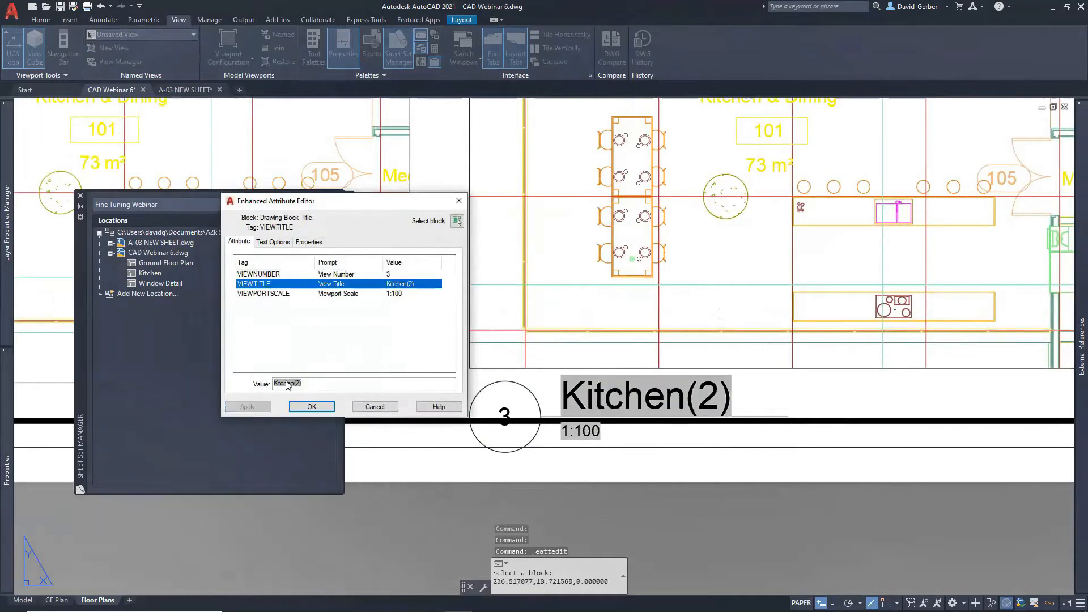
left_click(282, 384)
right_click(279, 384)
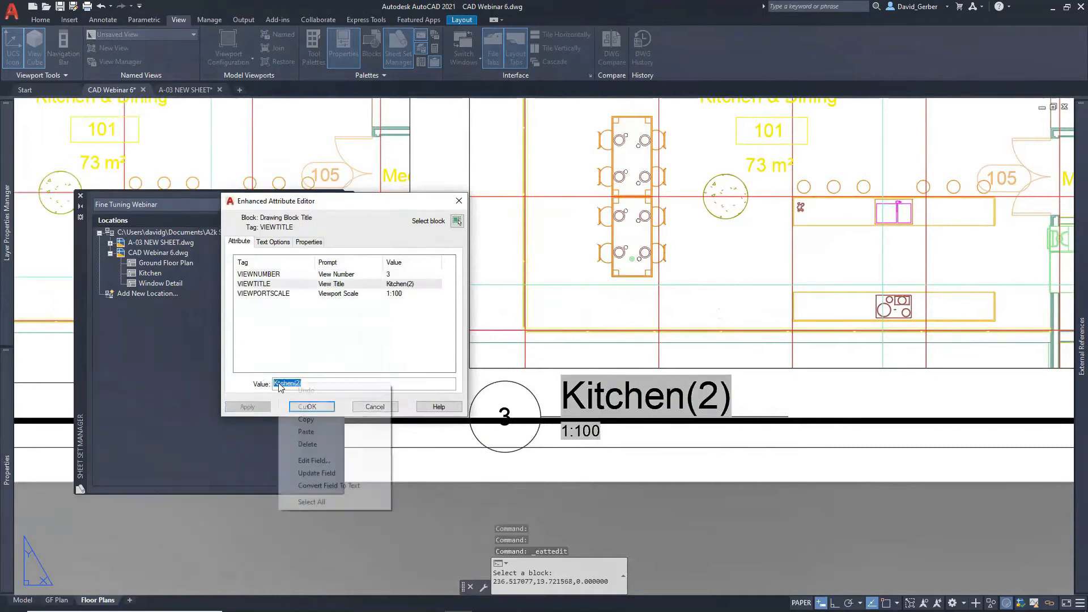
left_click(314, 460)
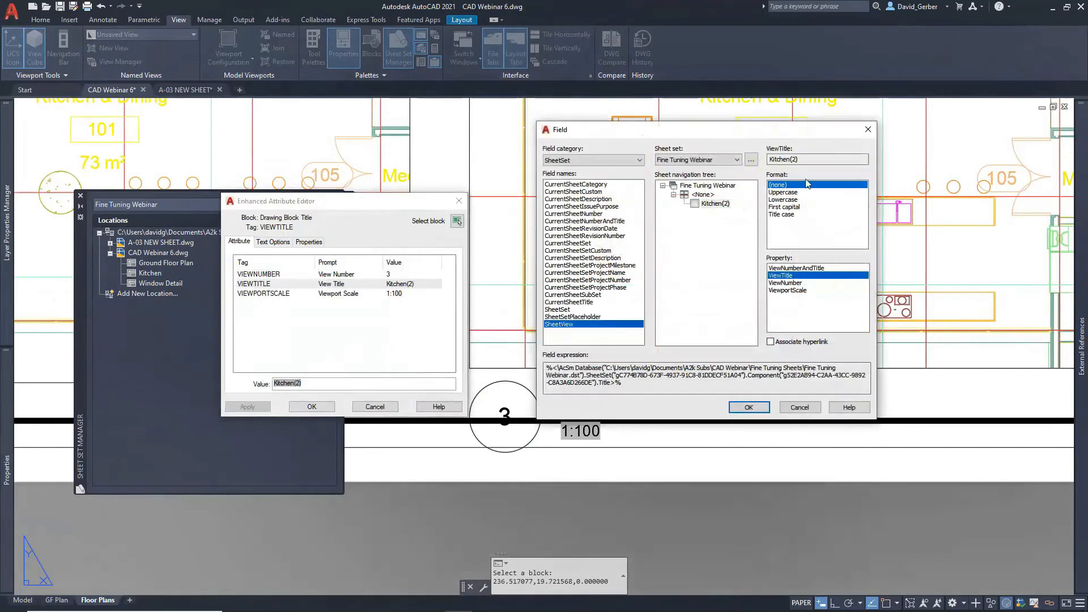
left_click(749, 406)
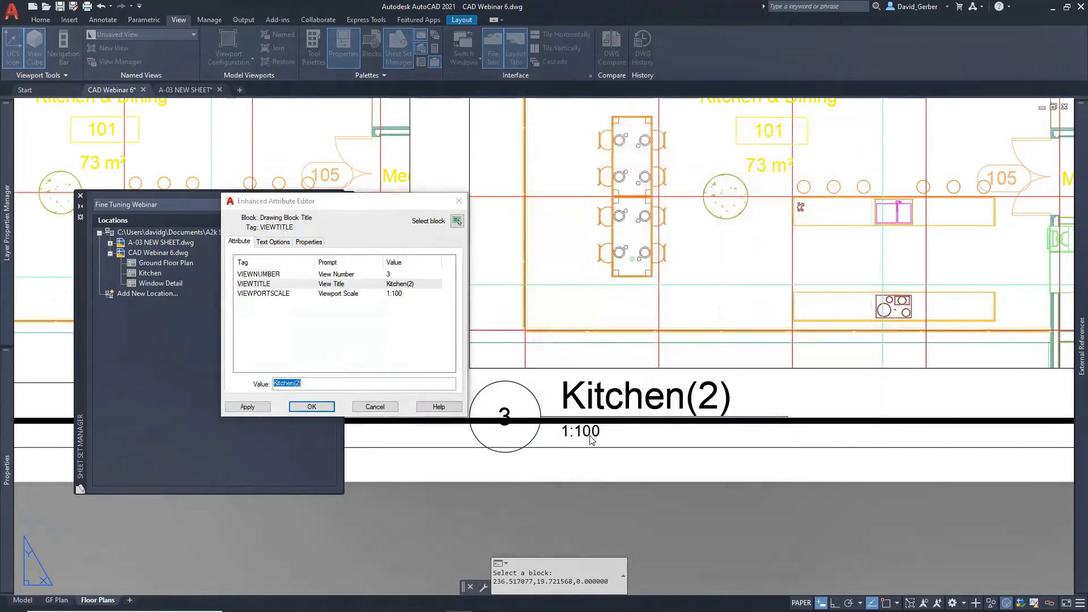
Examine the sheet set field behind the label's viewport scale attribute and leave attribute editing without saving
left_click(395, 294)
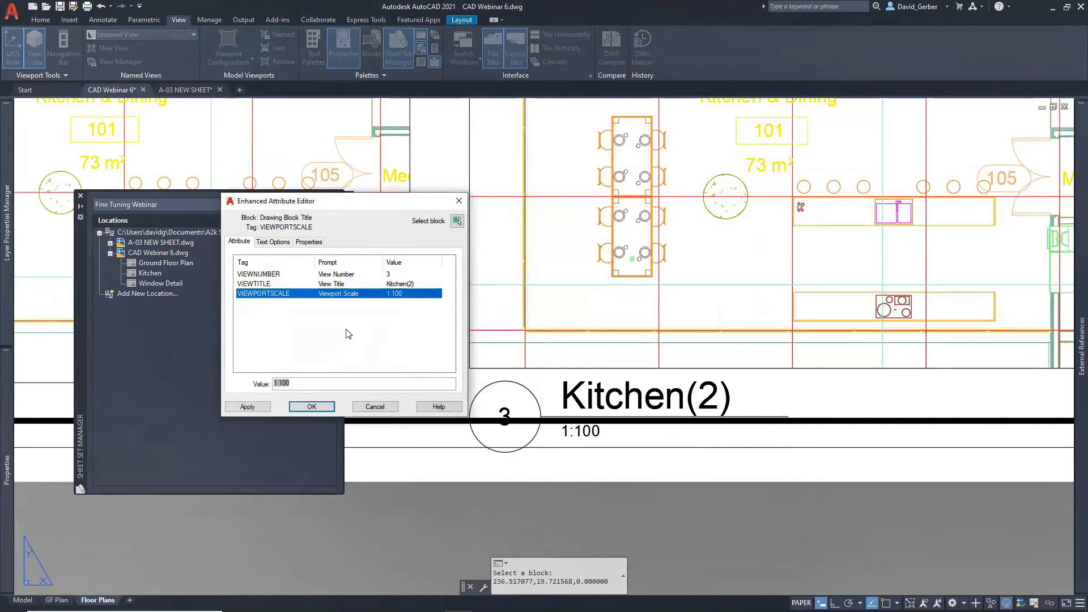
right_click(284, 386)
left_click(318, 461)
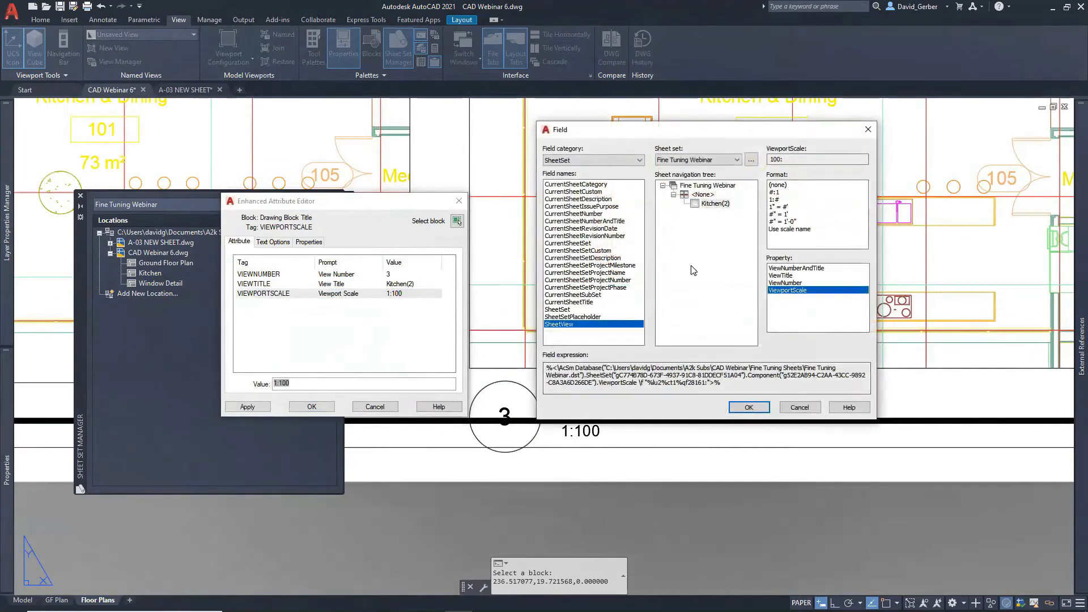
left_click(868, 129)
left_click(375, 406)
Examine the Kitchen(2) title label on the sheet alongside the Ground Floor Plan and Window Detail labels
mouse_move(666, 399)
middle_mouse_down()
mouse_move(617, 390)
mouse_move(603, 408)
mouse_move(620, 415)
middle_mouse_up()
left_click(586, 399)
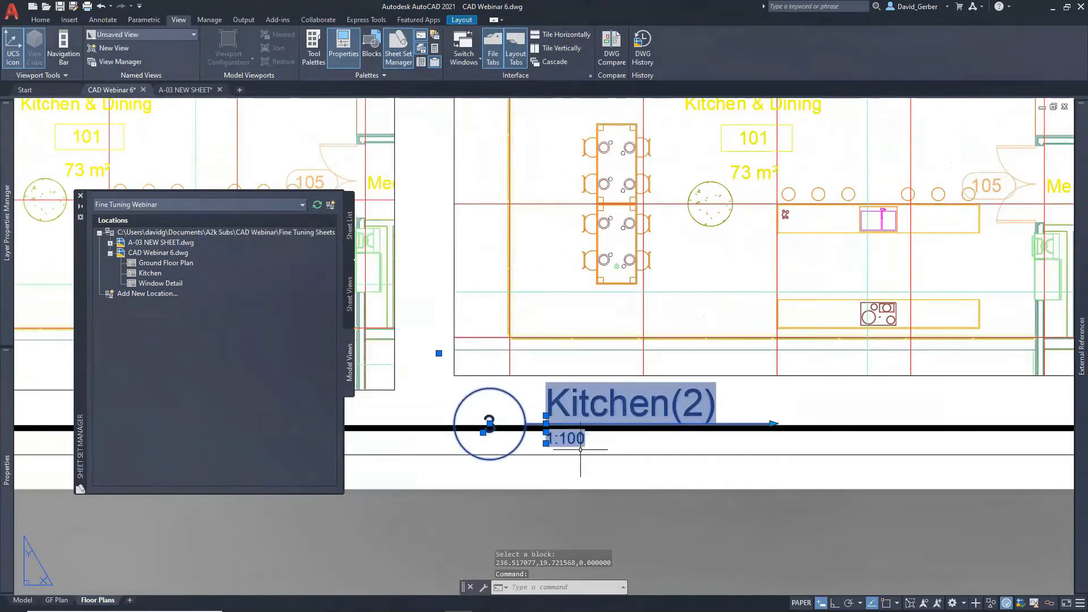
key("Escape")
scroll(591, 472, "down", 2)
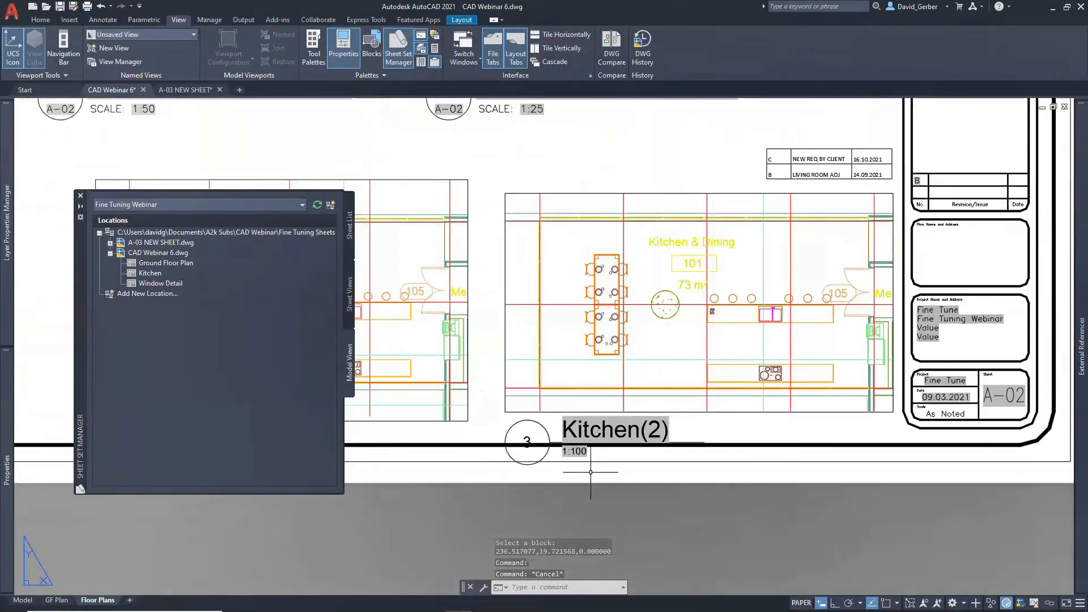
scroll(591, 472, "down", 2)
scroll(591, 472, "down", 2)
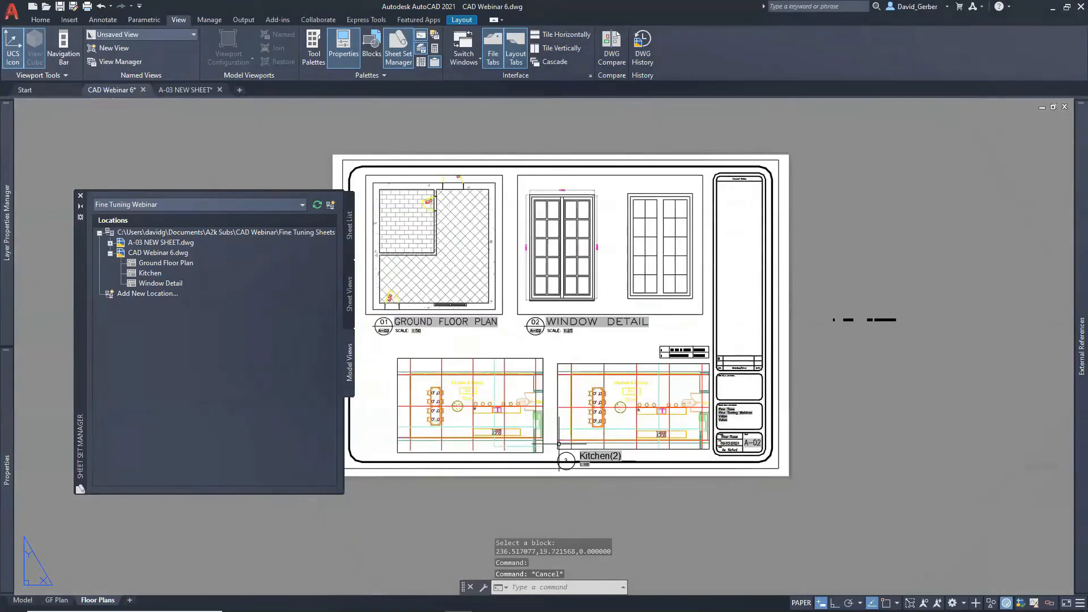
scroll(567, 450, "up", 2)
scroll(558, 444, "up", 2)
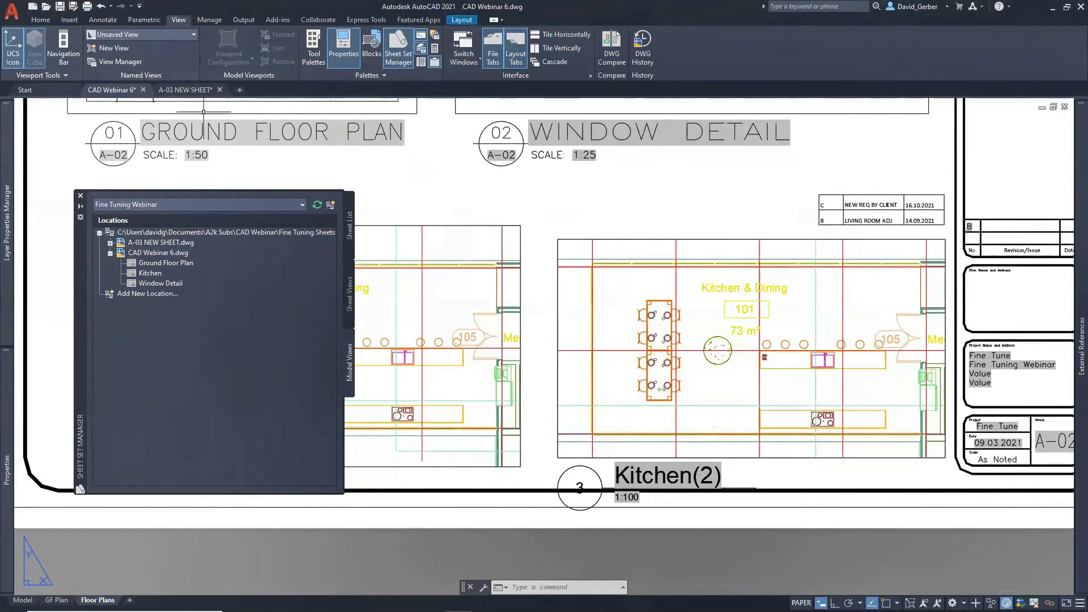
Open the View Manager and look through the Ground Floor Plan, Kitchen and Window Detail model views
left_click(145, 35)
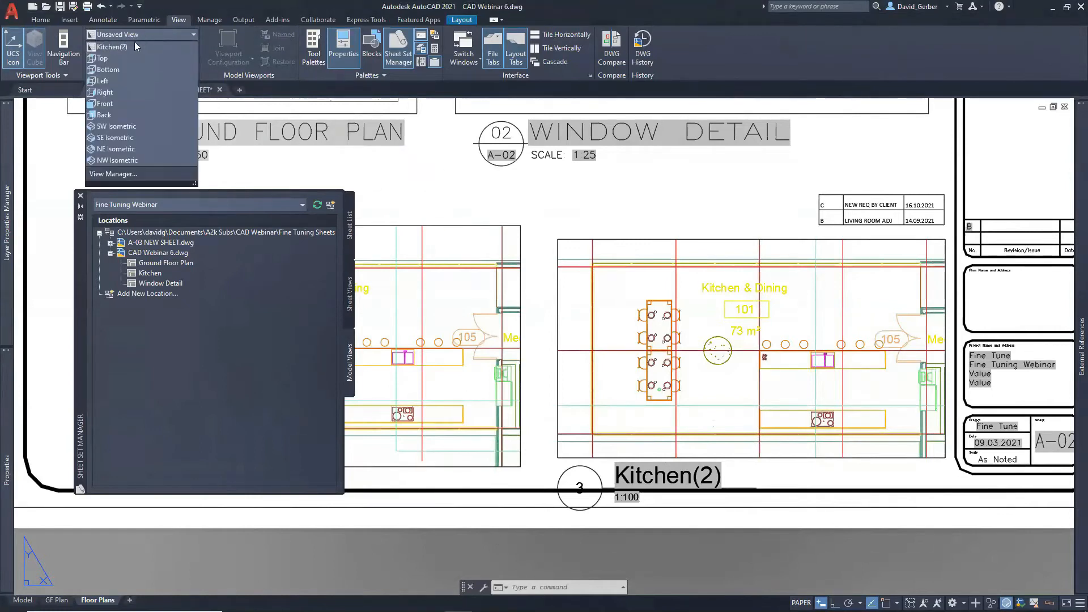
left_click(120, 174)
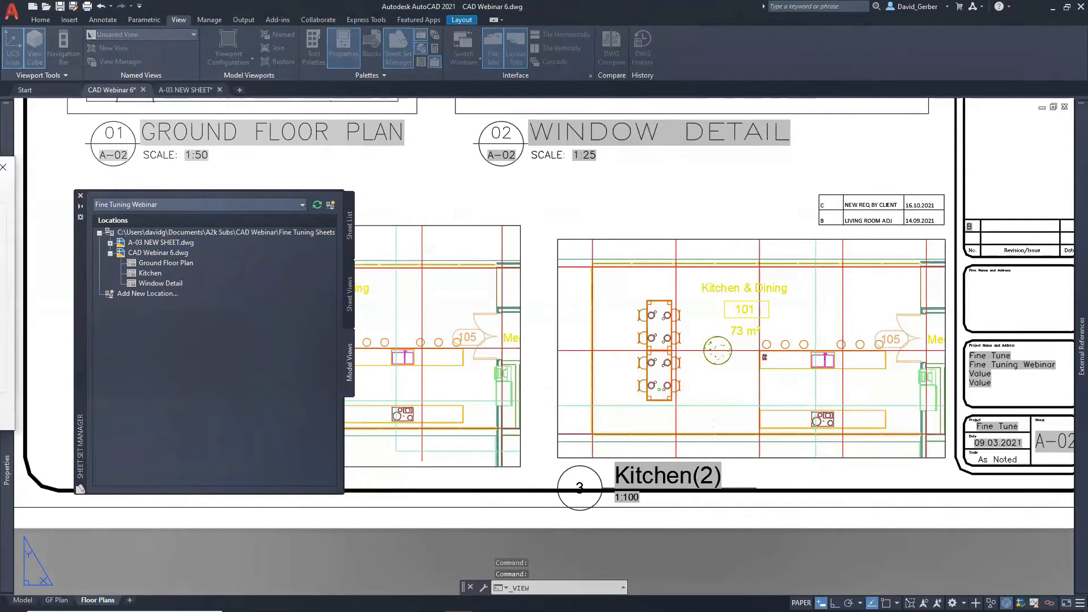
left_click(509, 217)
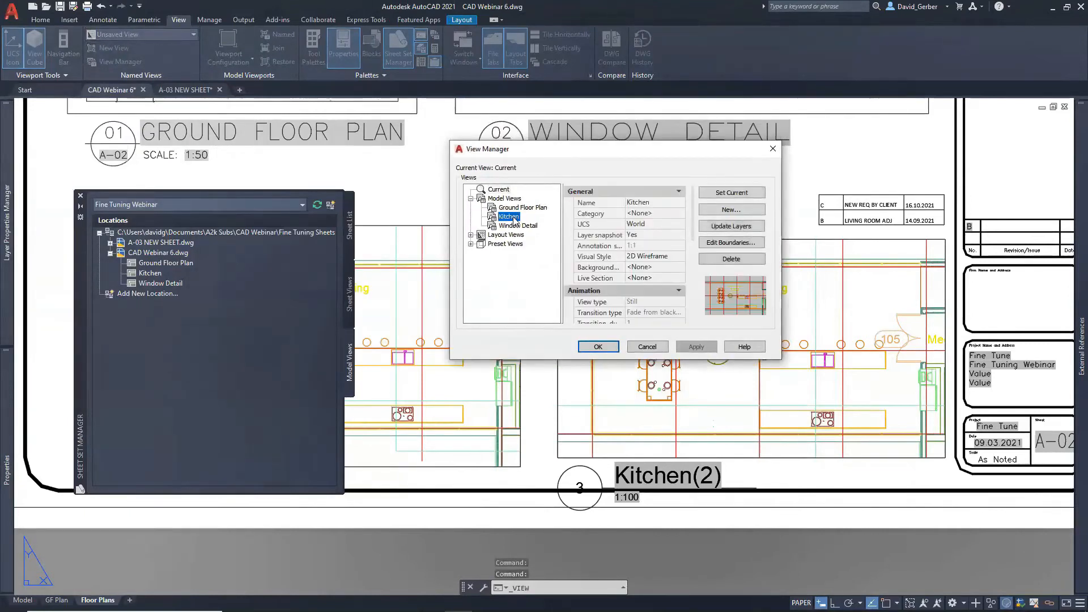
left_click(519, 228)
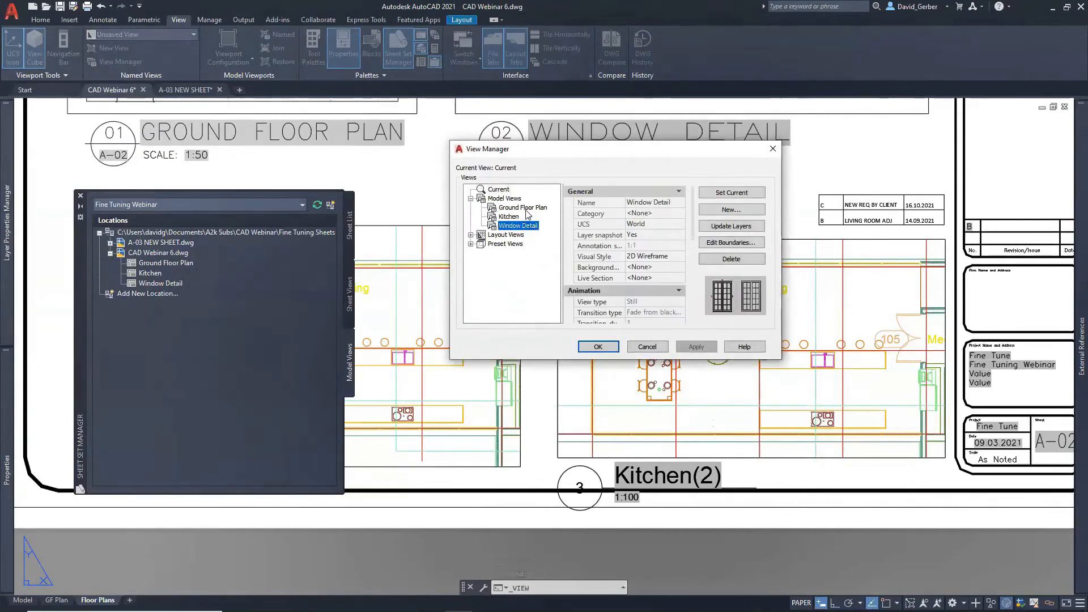
left_click(526, 209)
left_click(511, 218)
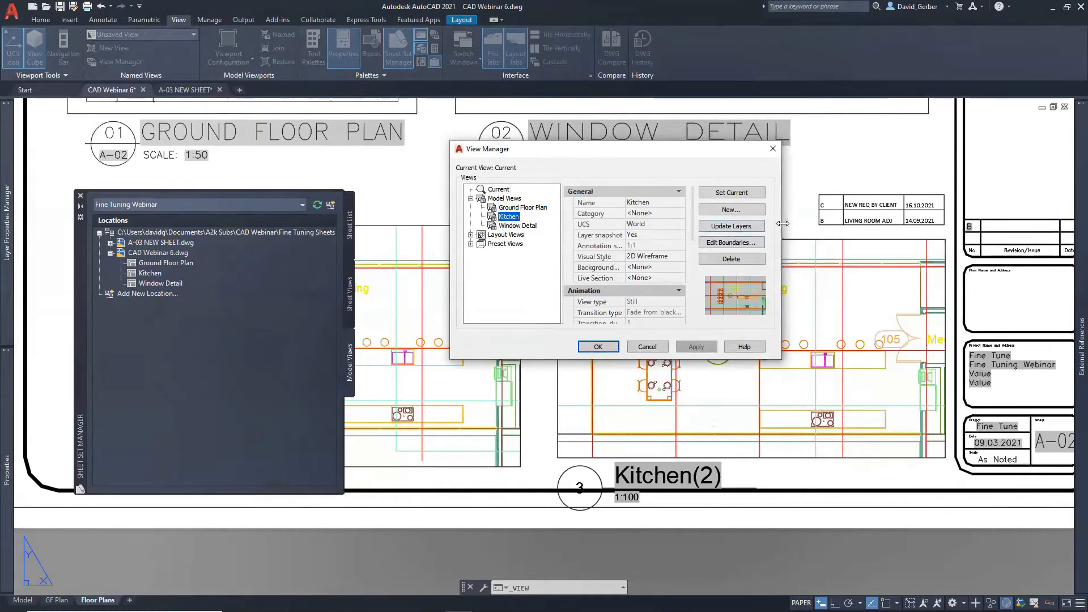
left_click_drag(783, 223, 846, 223)
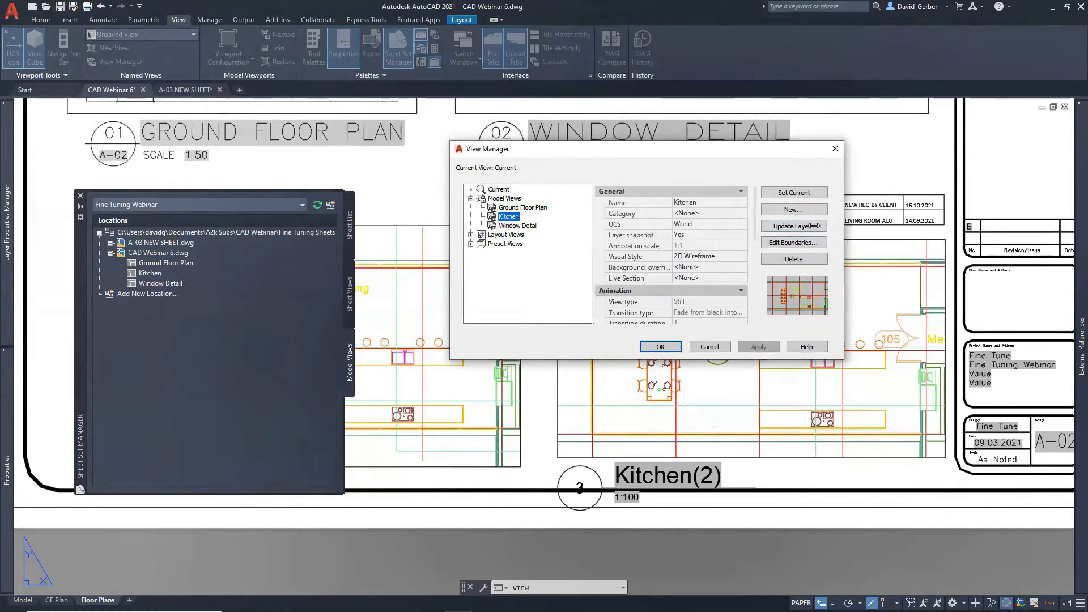
Examine the Kitchen model view's name and its general, animation, view and clipping properties without changing them
left_click(702, 203)
left_click(701, 202)
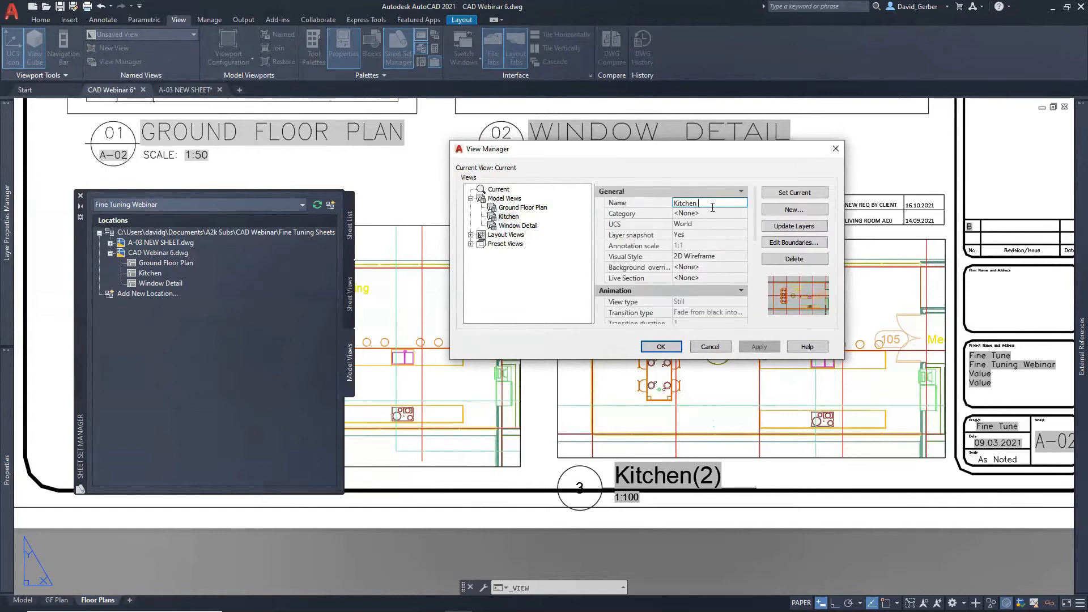
double_click(712, 203)
scroll(717, 236, "down", 2)
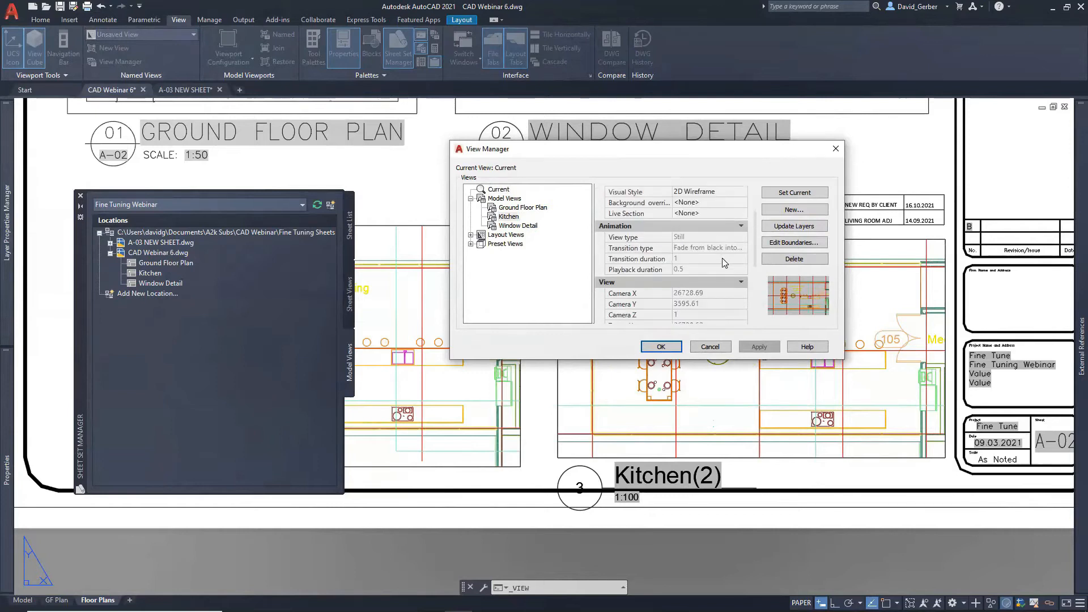
scroll(722, 262, "down", 4)
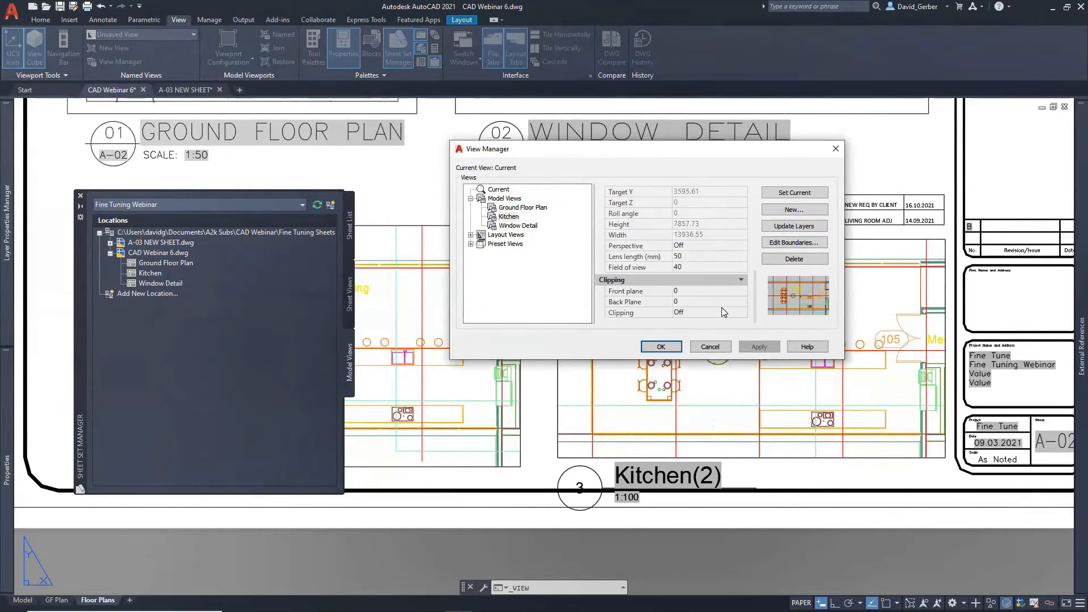
scroll(718, 301, "up", 6)
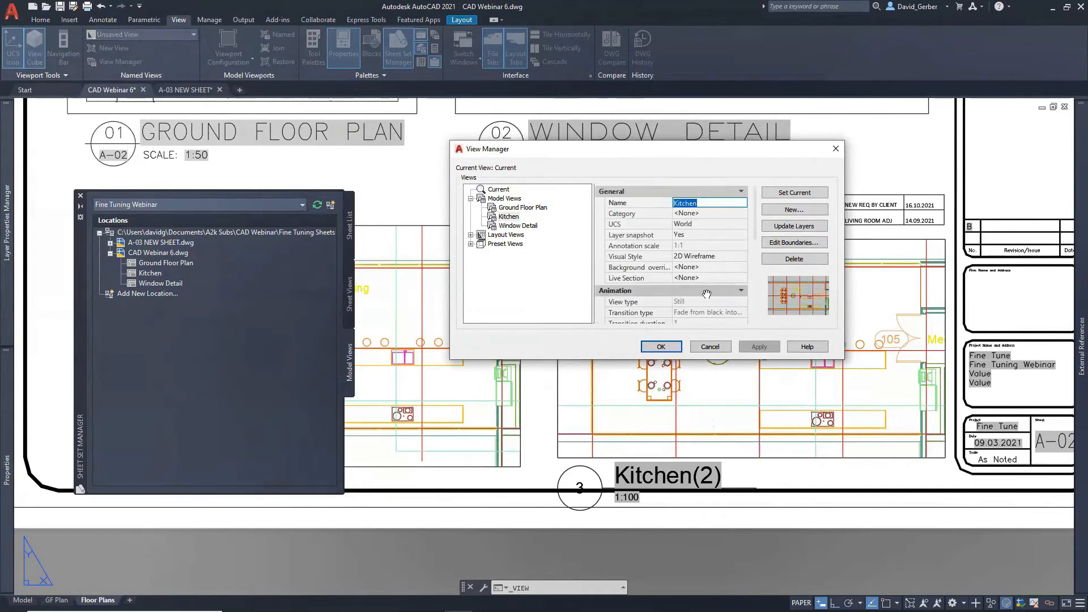
Examine the name property of the Kitchen(2) view among the layout views
left_click(471, 235)
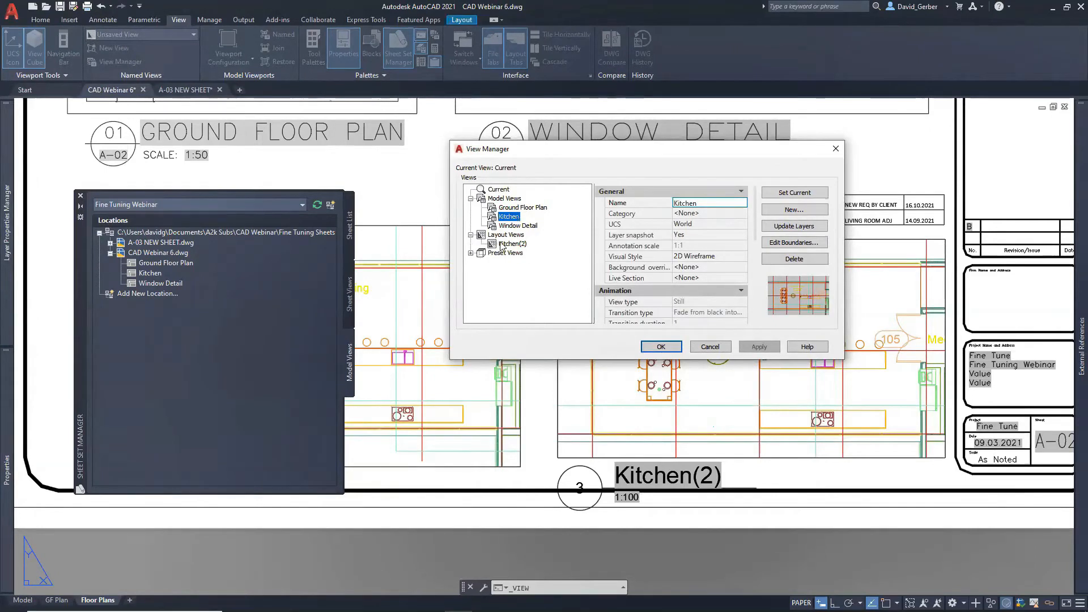
left_click(508, 245)
left_click(719, 203)
left_click(719, 203)
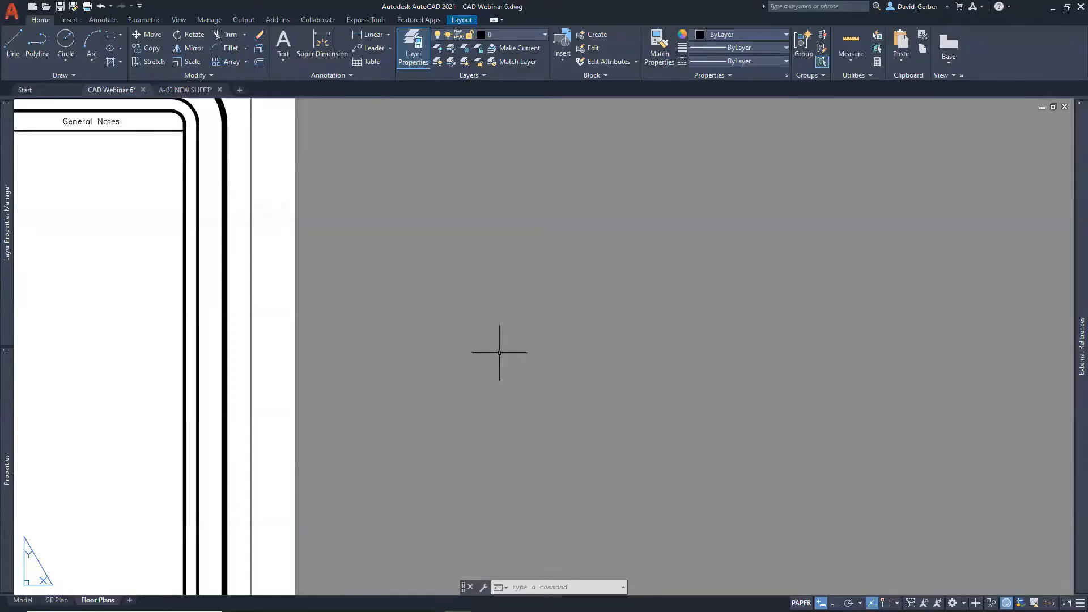
type("ATT")
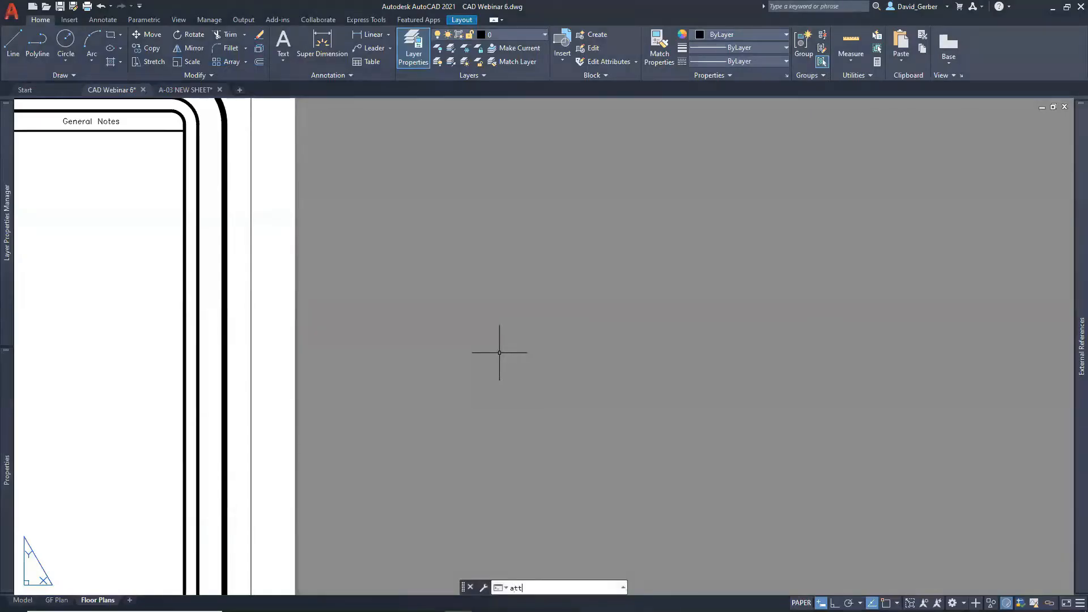
type("DE")
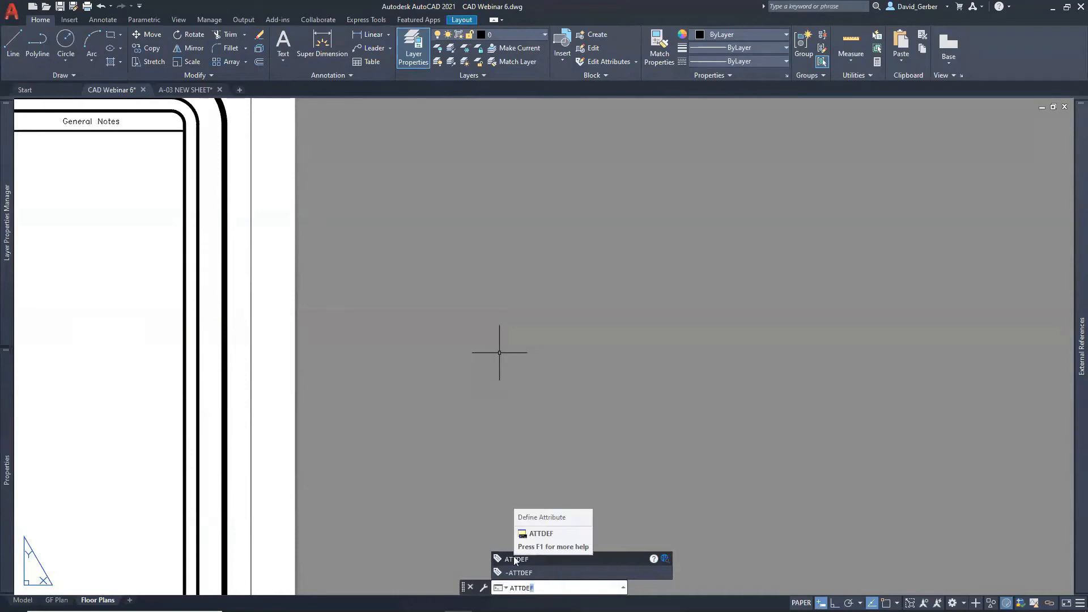
key("Escape")
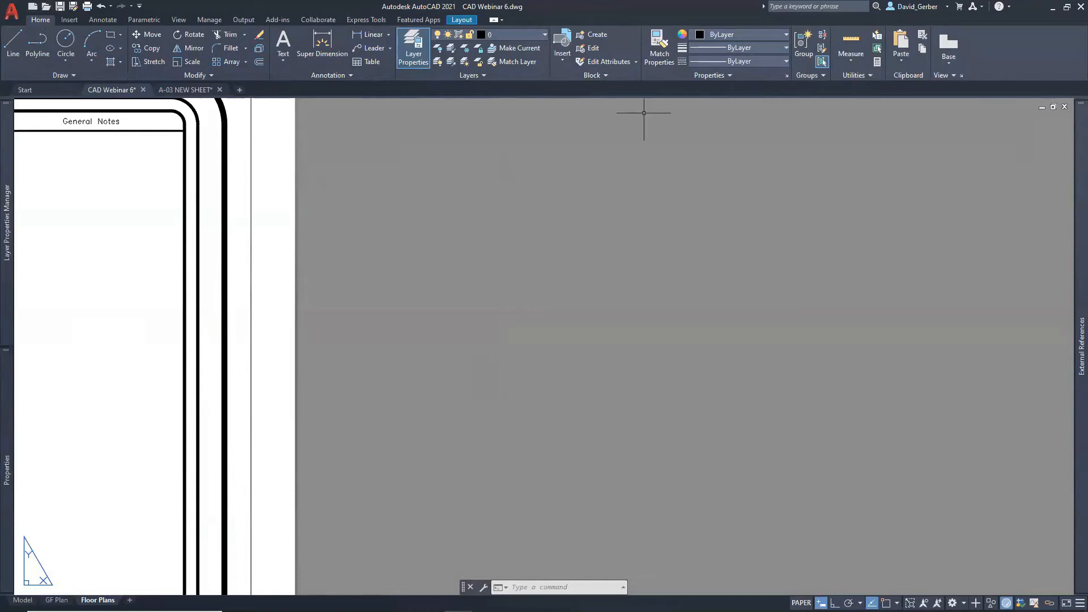
Start an attribute definition with tag DRWNO, prompt "Drawing Number" and default value ####
left_click(614, 75)
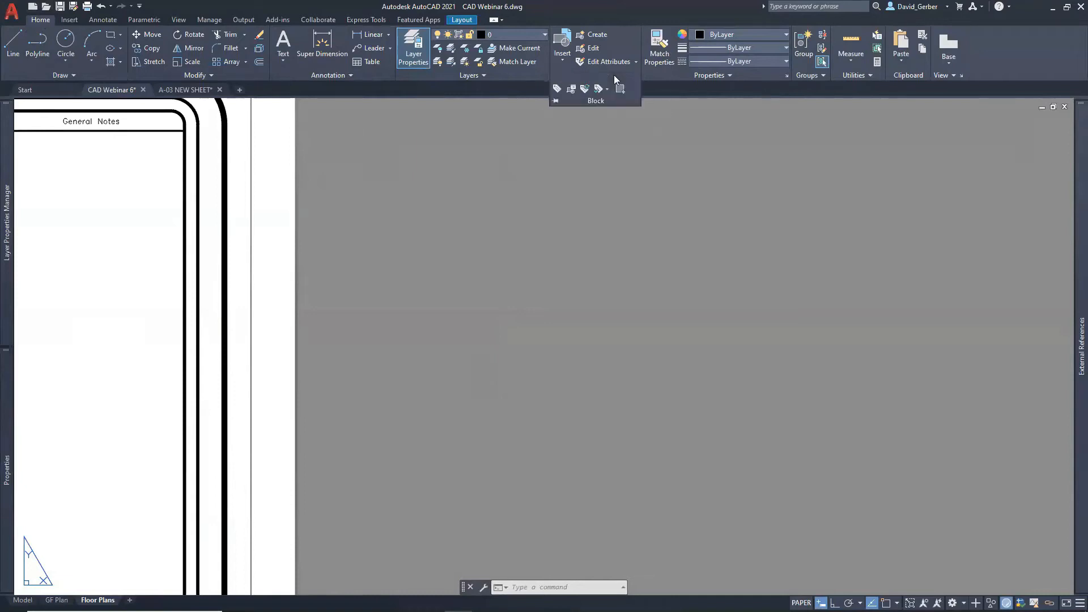
left_click(557, 88)
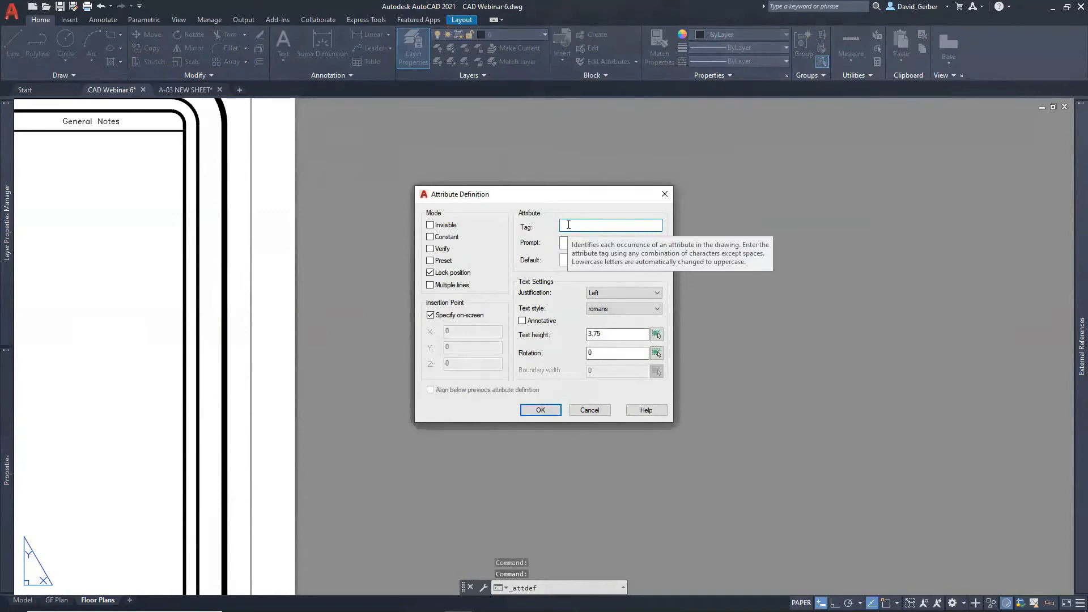
type("DRAWN")
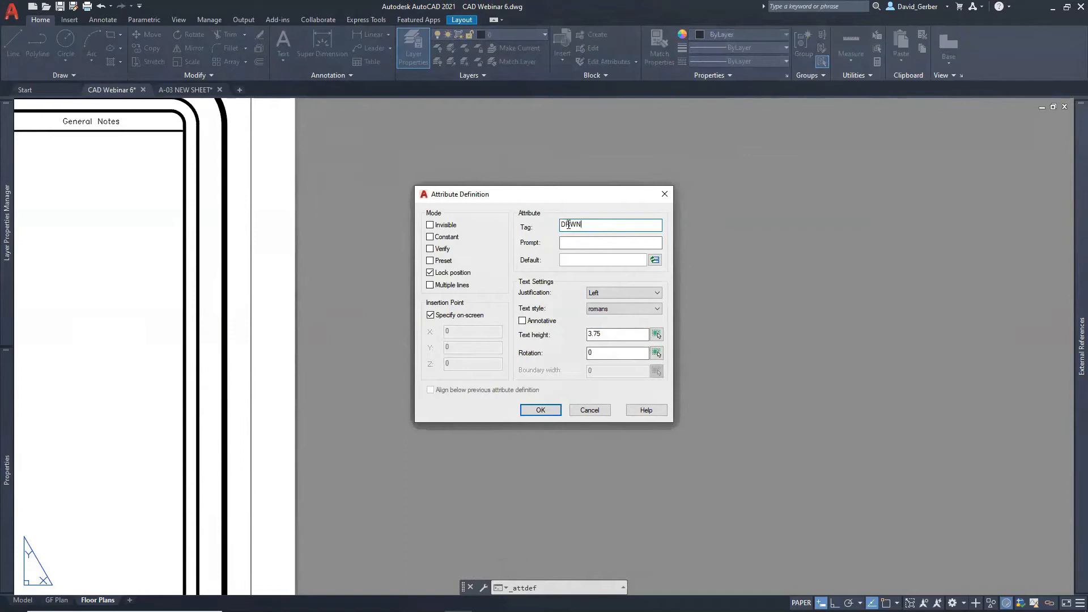
type("Drawing Number")
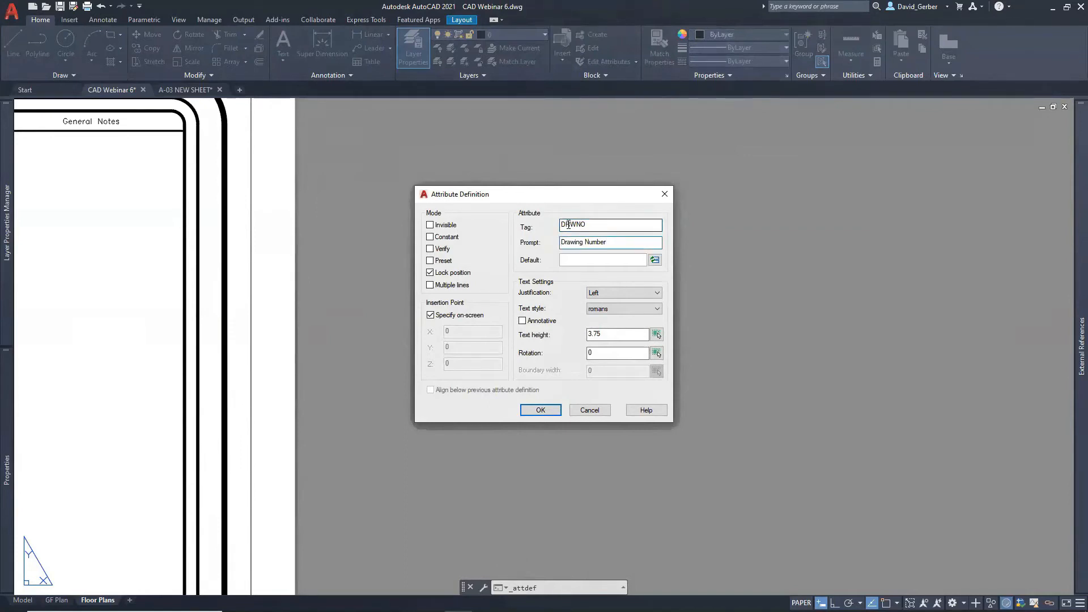
left_click(573, 261)
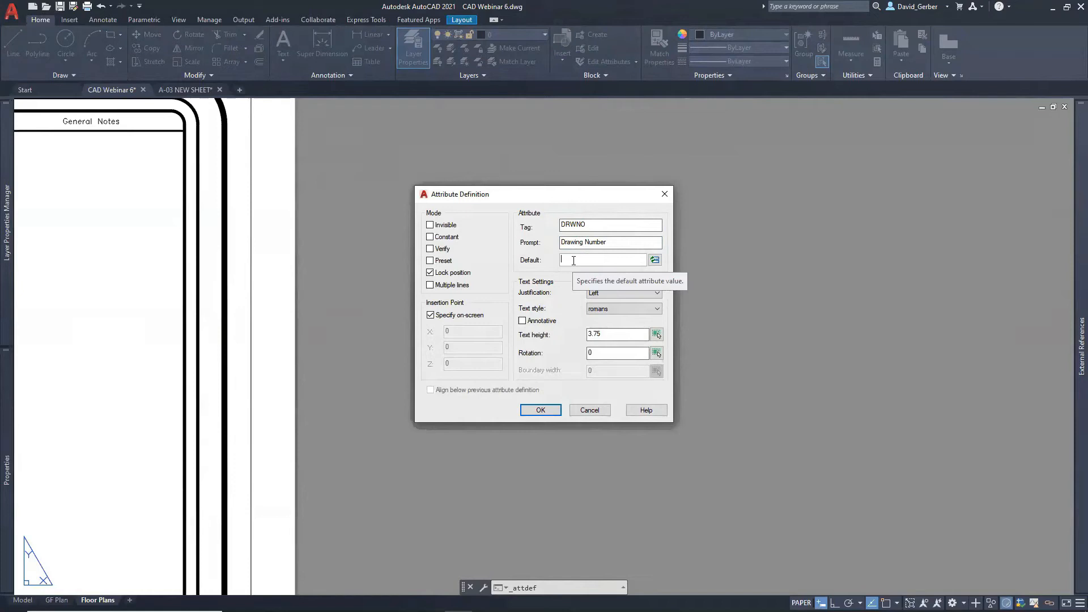
type("####")
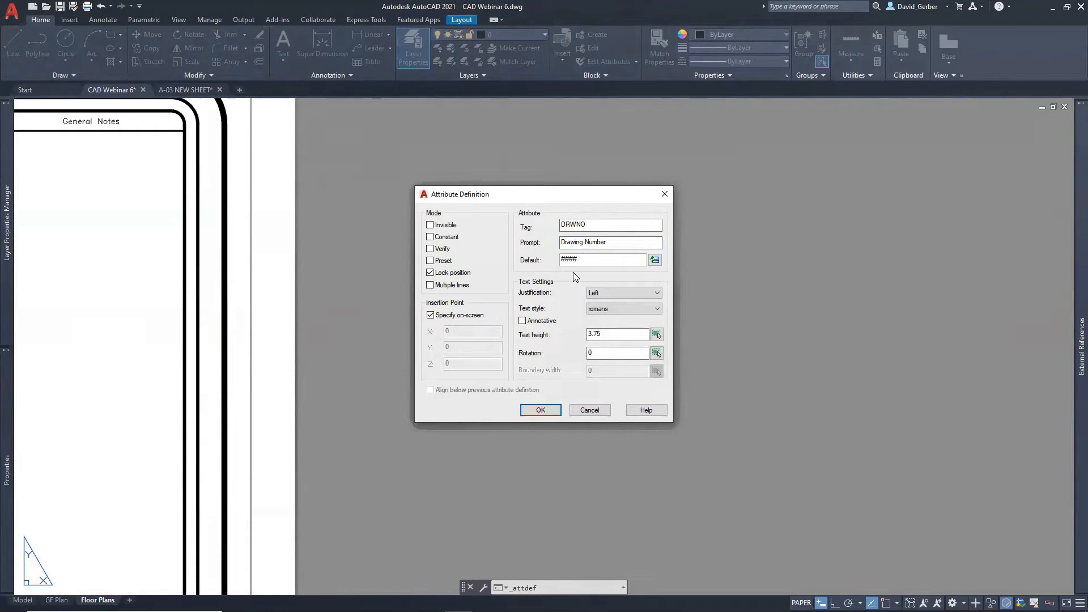
Set the attribute's justification to Middle center and place it in the empty area beside the sheet
left_click(599, 294)
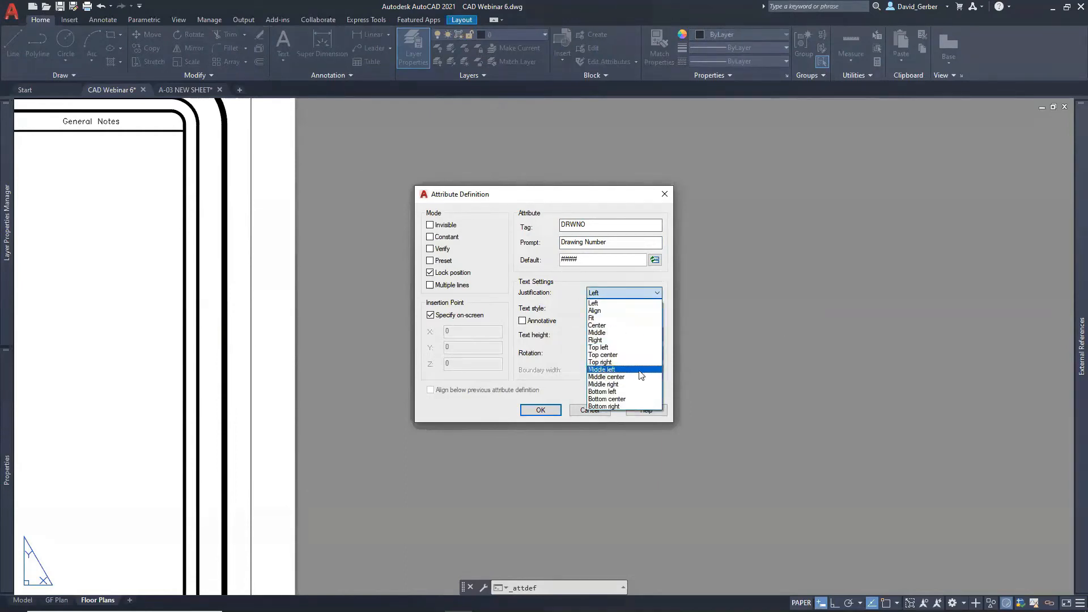
left_click(606, 377)
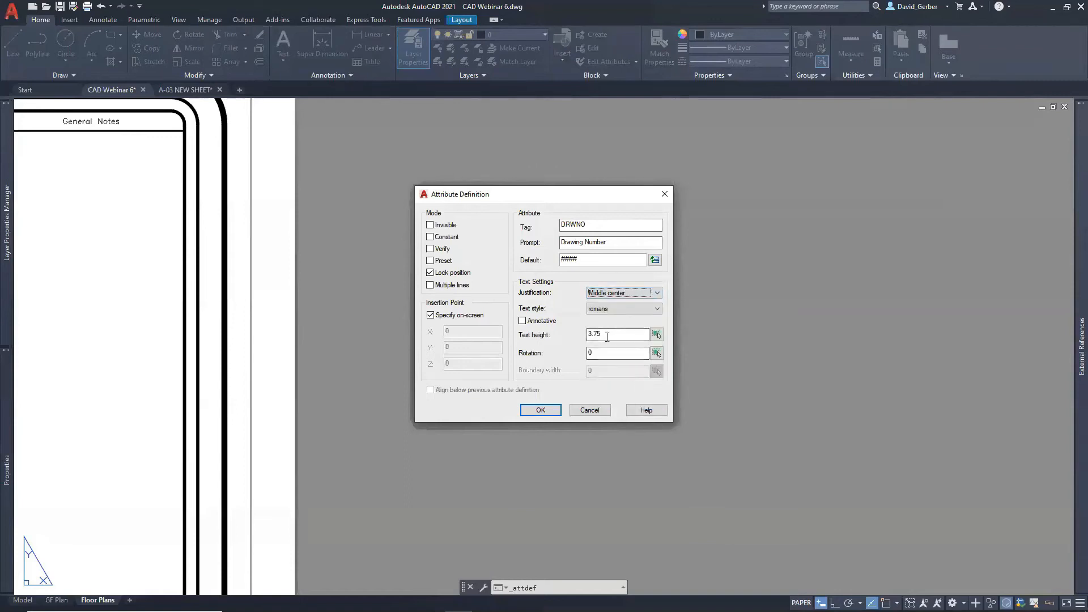
left_click(540, 410)
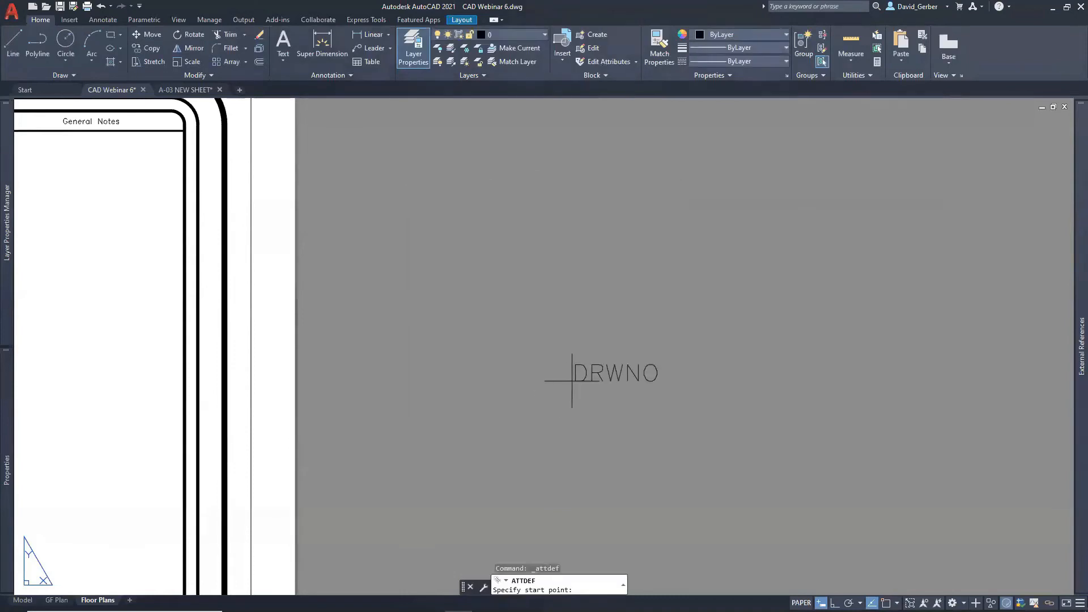
left_click(510, 286)
key("Escape")
Draw a circle of radius 6 just below the DRWNO attribute
type("circle")
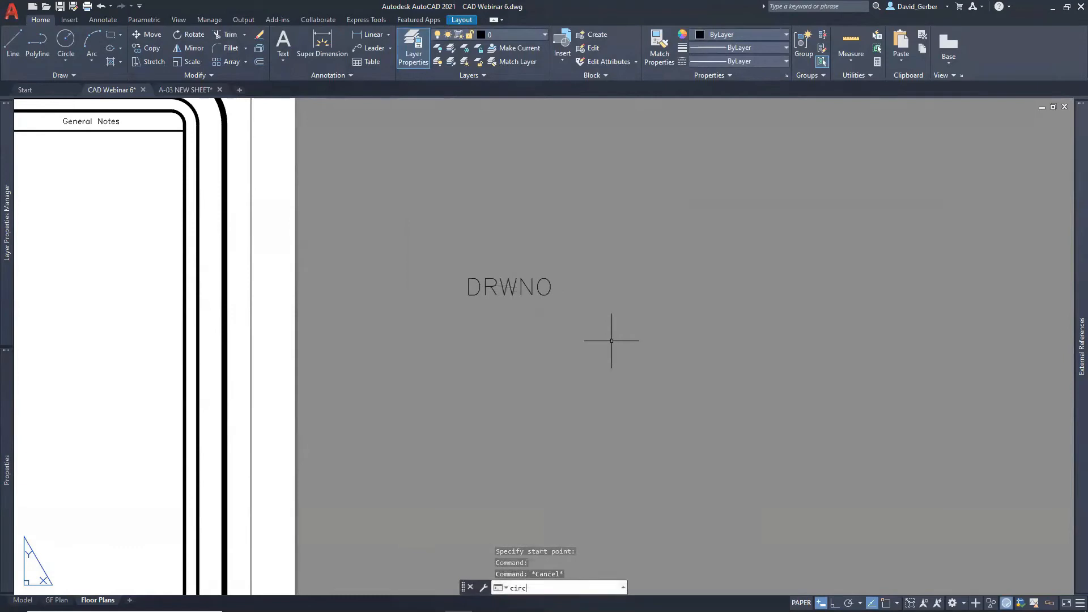
key("Return")
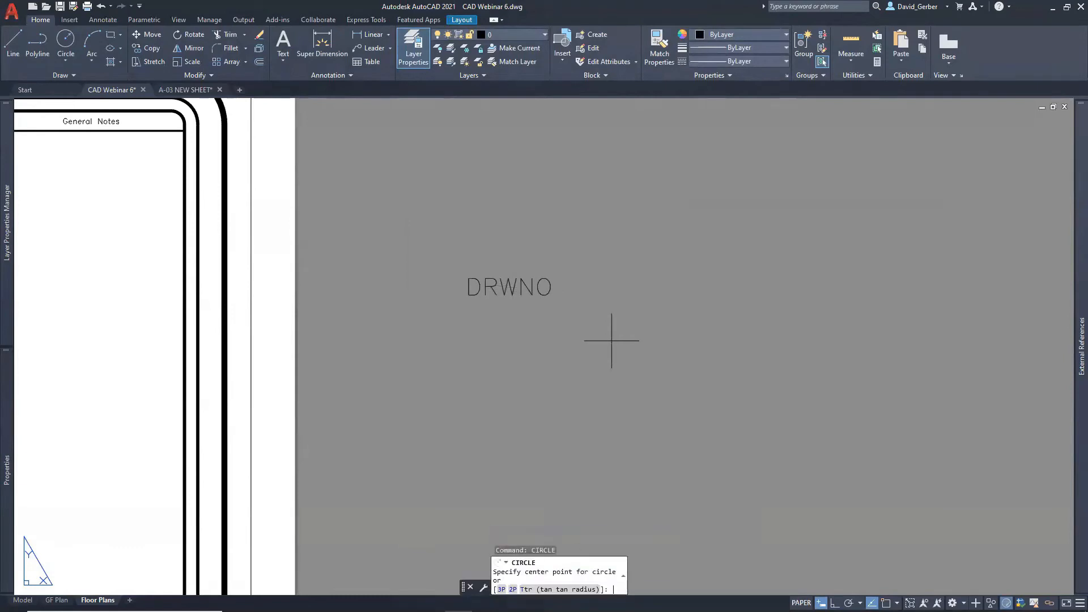
left_click(503, 363)
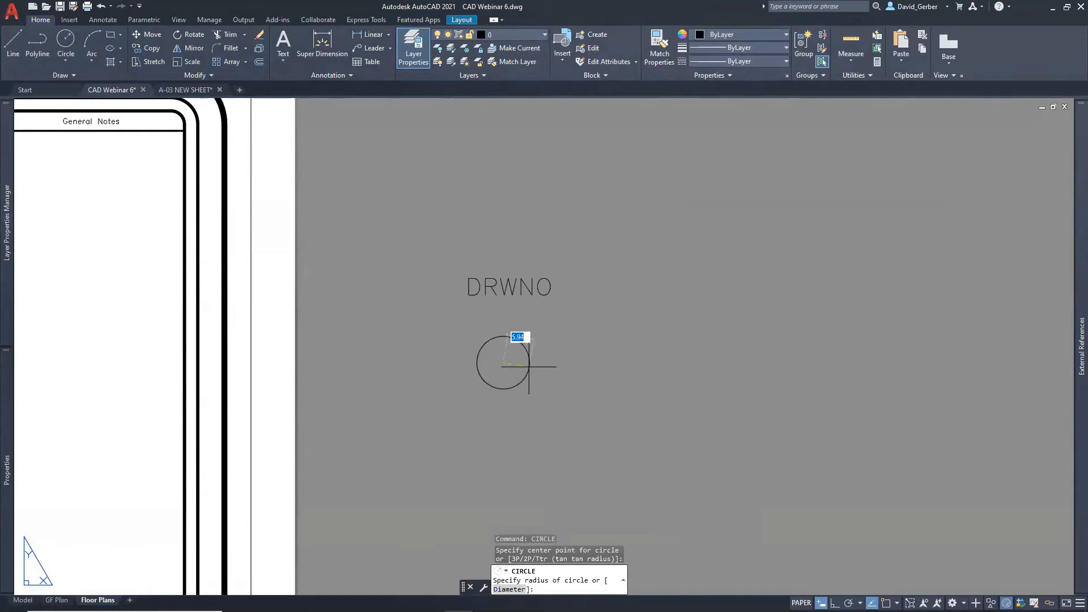
key("F8")
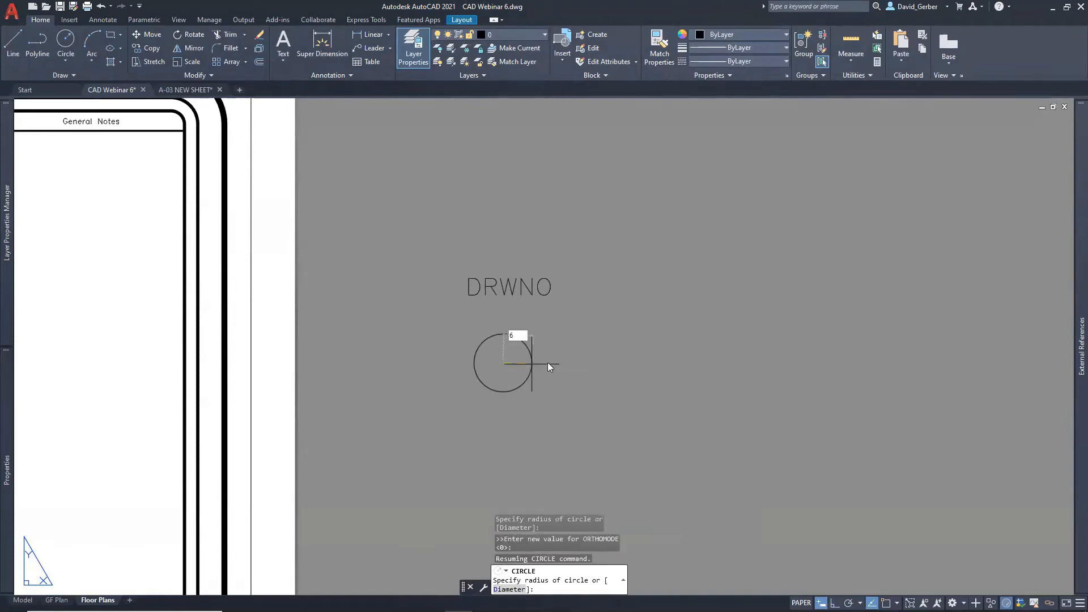
key("Return")
With object snap on, draw a 60-unit horizontal line through the circle's centre, starting just outside its left side
scroll(548, 364, "up", 2)
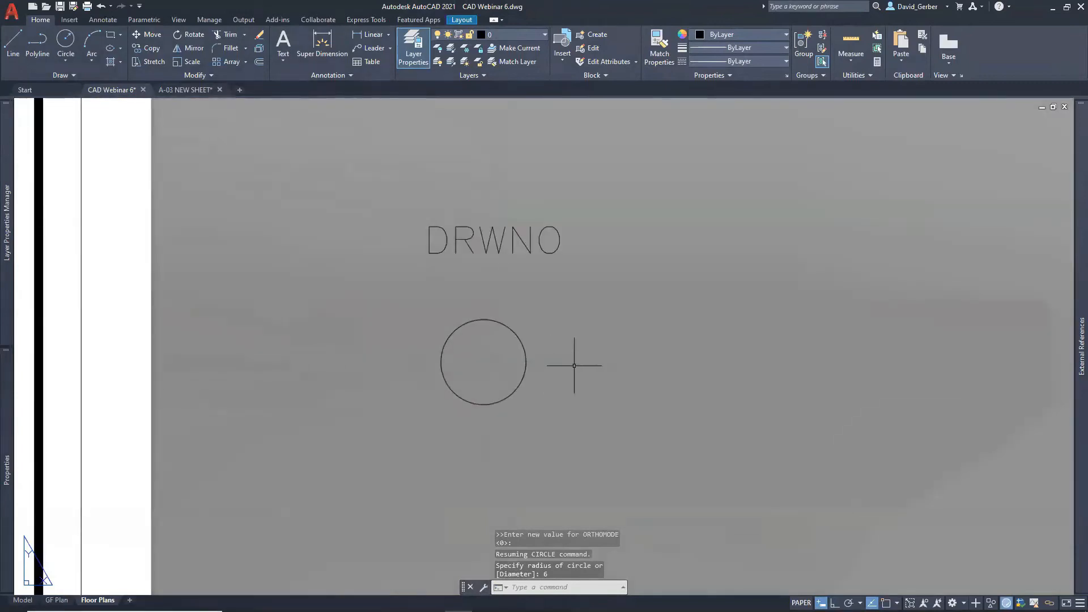
type("line")
key("Return")
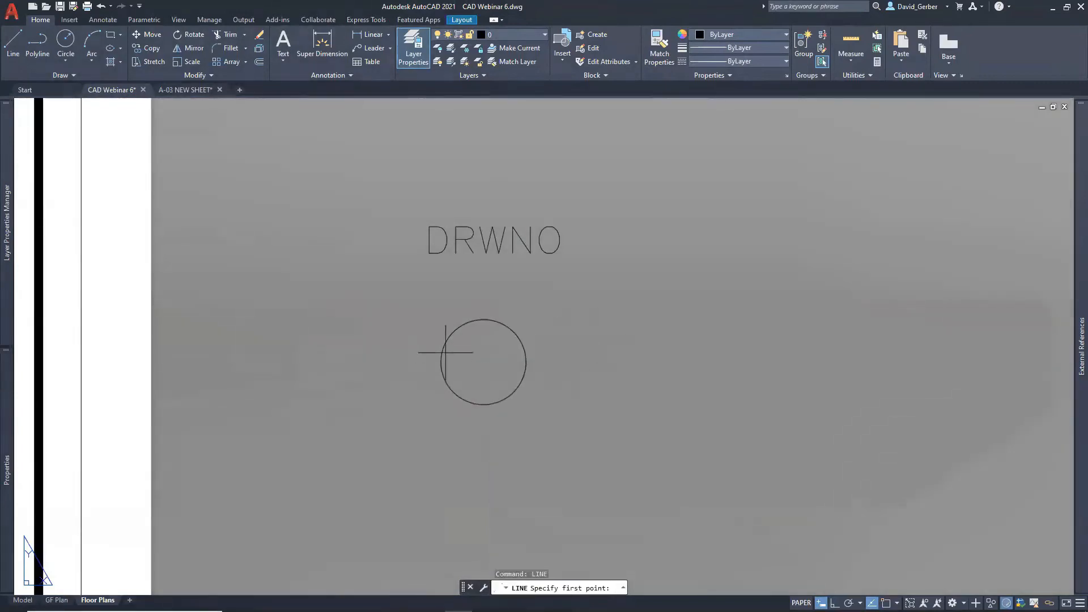
left_click(888, 604)
scroll(624, 445, "up", 2)
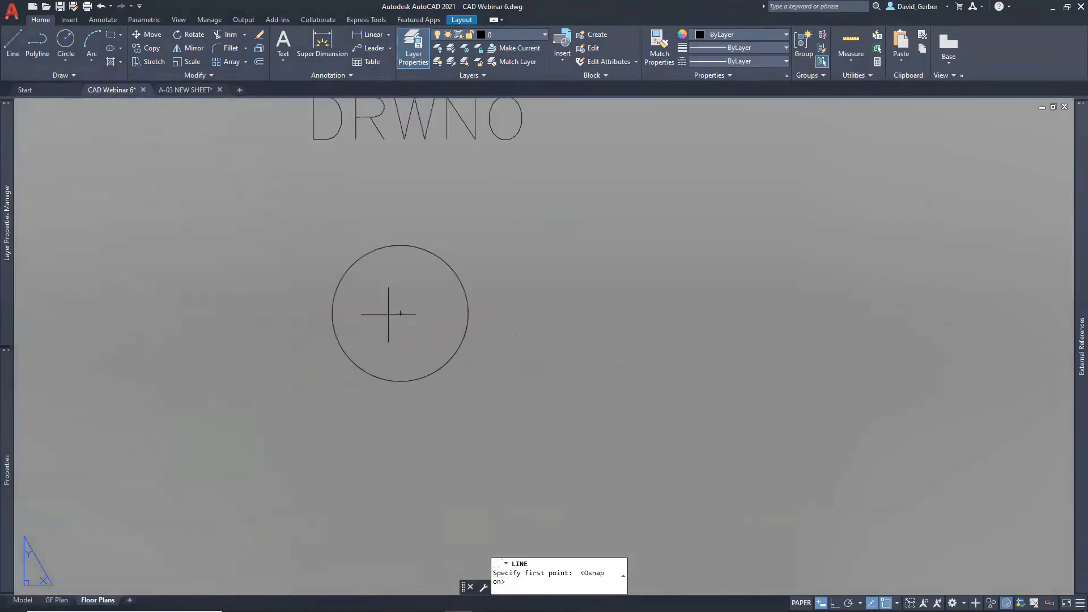
left_click(297, 312)
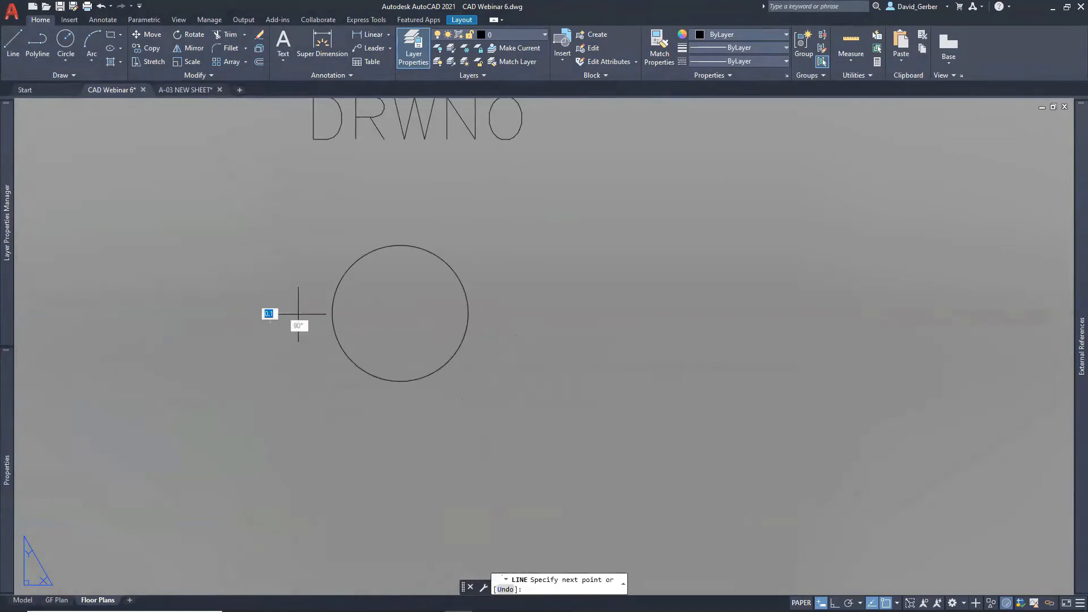
key("F8")
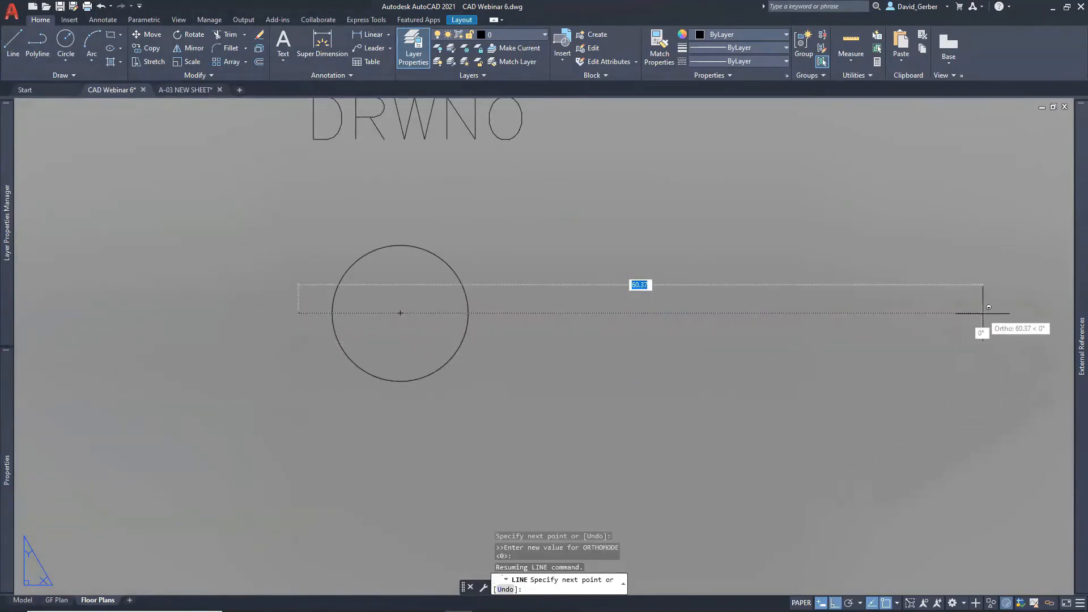
type("60")
key("Return")
key("Escape")
Move the DRWNO attribute by its middle-center point into the circle, using the midpoint between two points
scroll(516, 280, "down", 2)
middle_click_drag(515, 280, 419, 367)
scroll(369, 375, "up", 1)
left_click(431, 271)
left_click(291, 141)
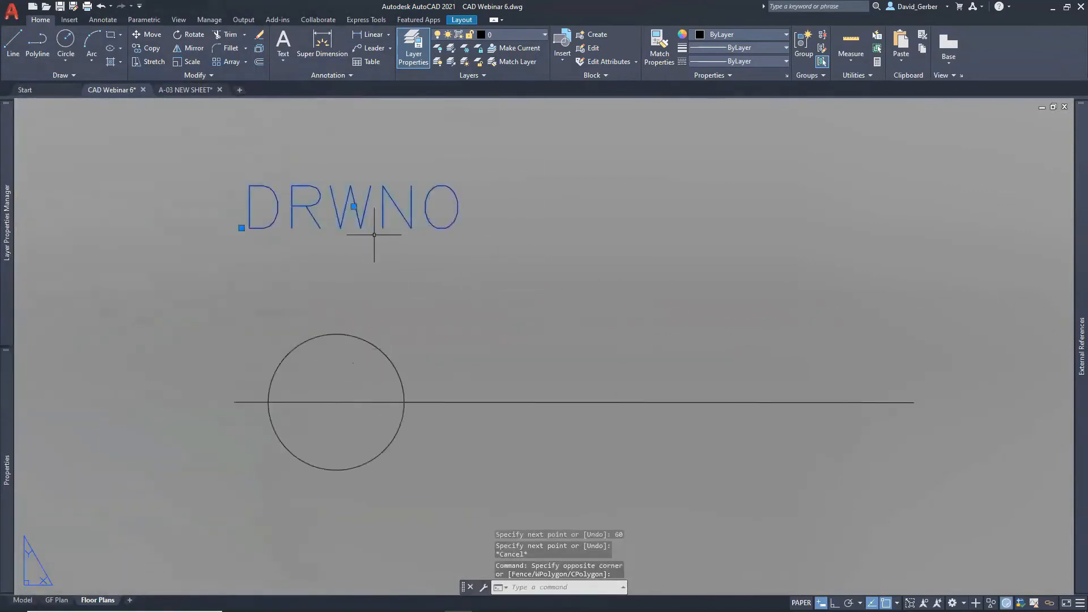
left_click(354, 206)
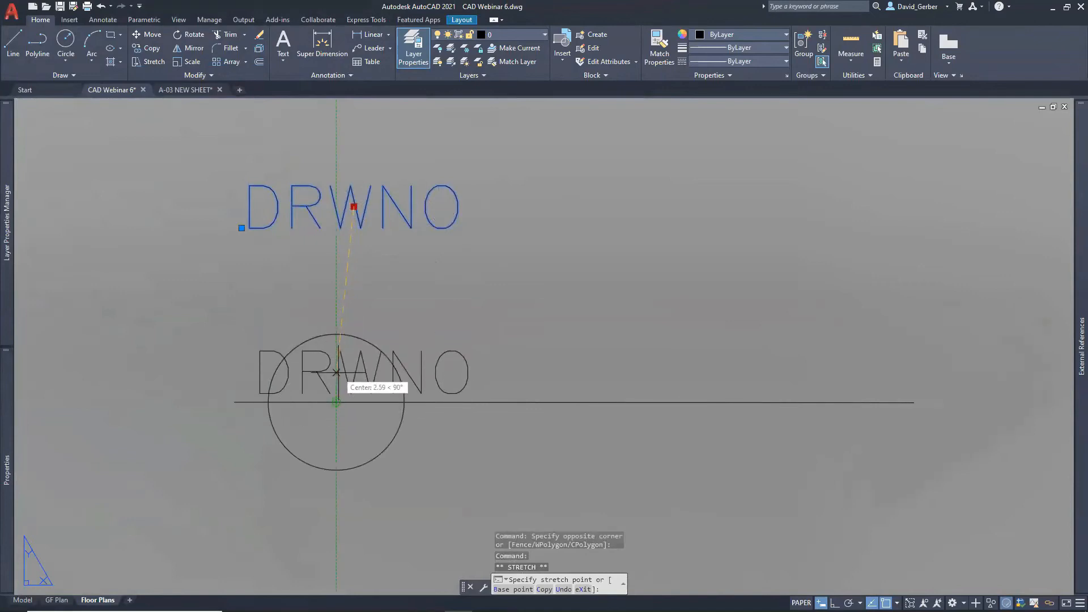
type("m2")
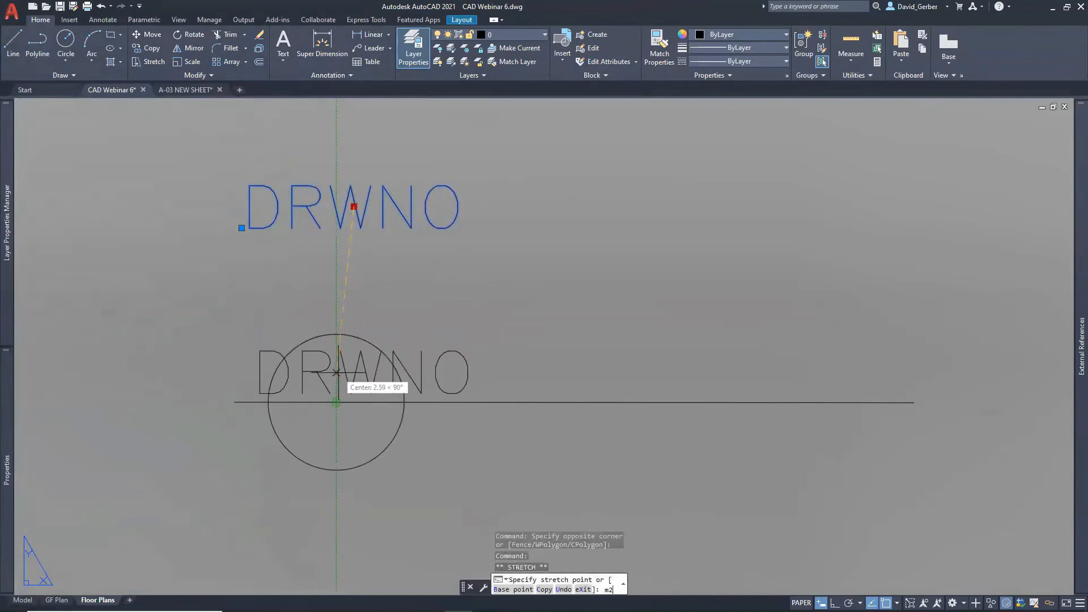
type("p")
key("Return")
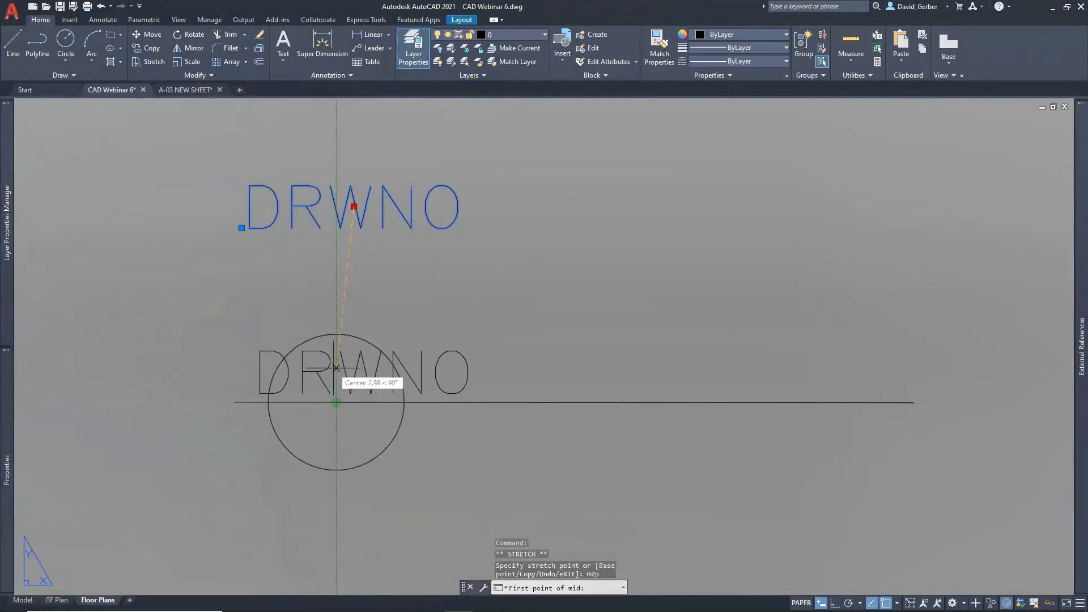
Move the DRWNO attribute to the midpoint between the circle's center and its top quadrant, enabling the Quadrant object snap
left_click(336, 403)
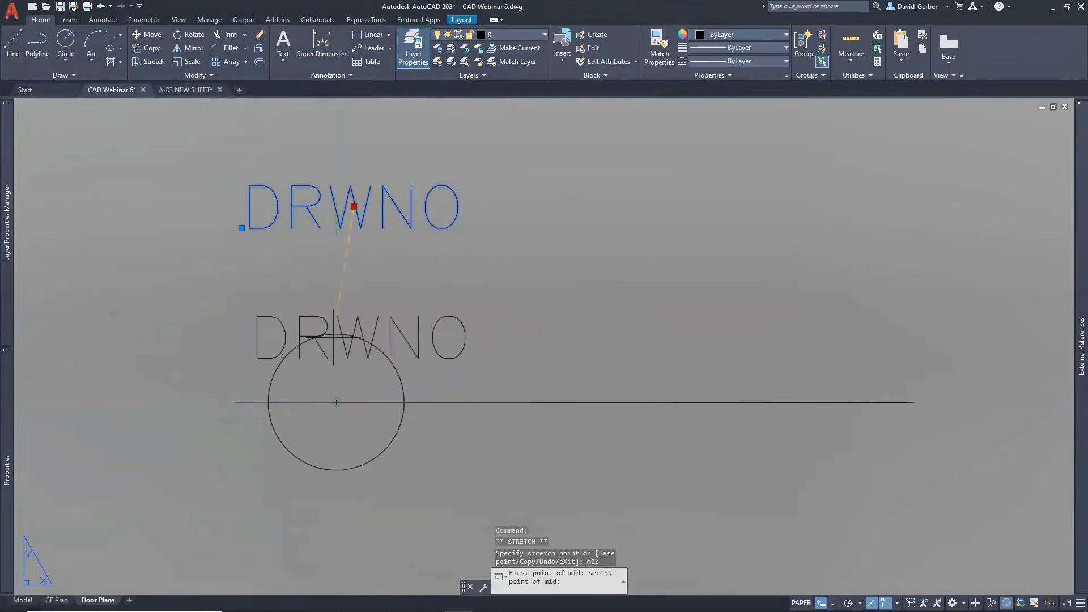
left_click(898, 603)
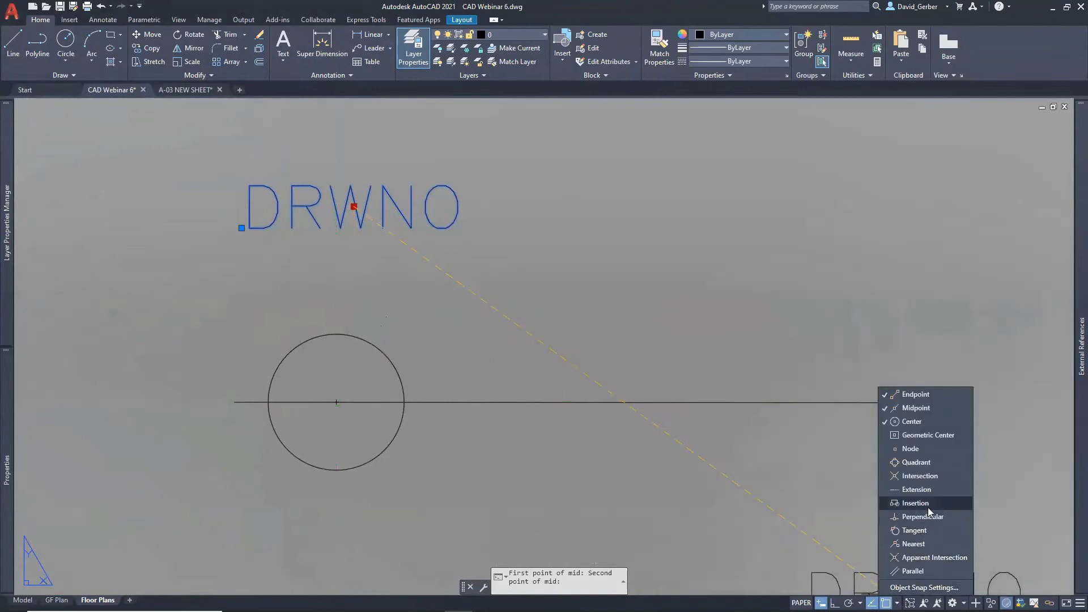
left_click(931, 462)
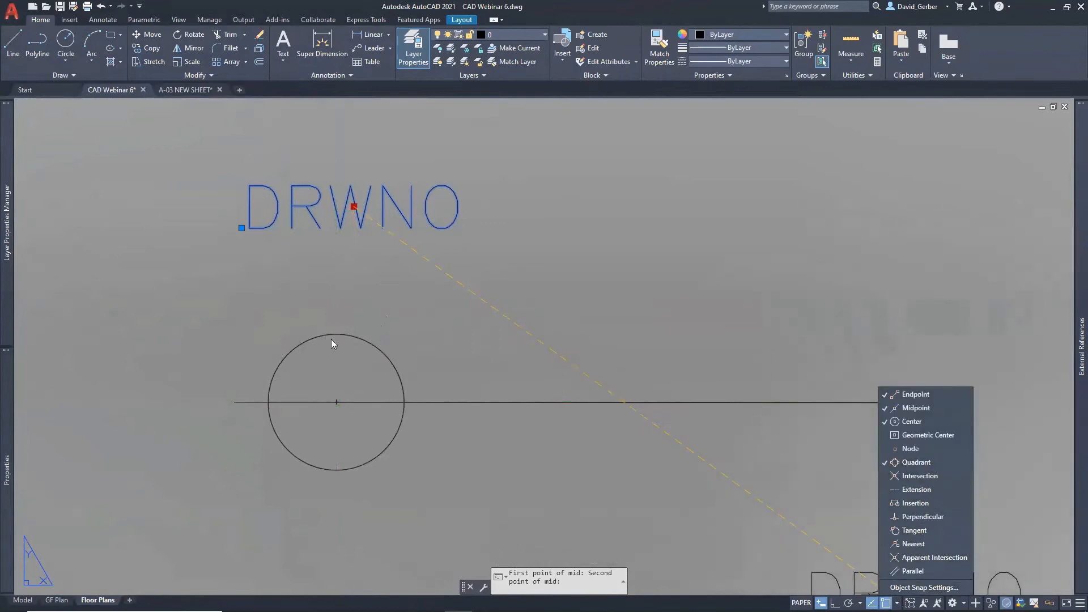
left_click(332, 339)
left_click(336, 402)
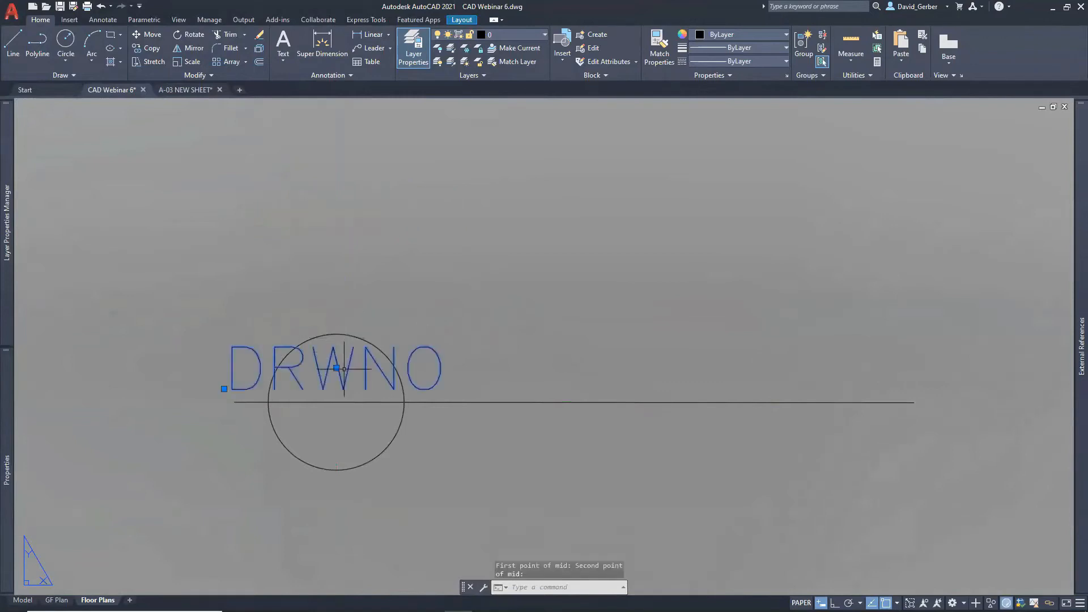
middle_click_drag(446, 495, 426, 435)
key("Escape")
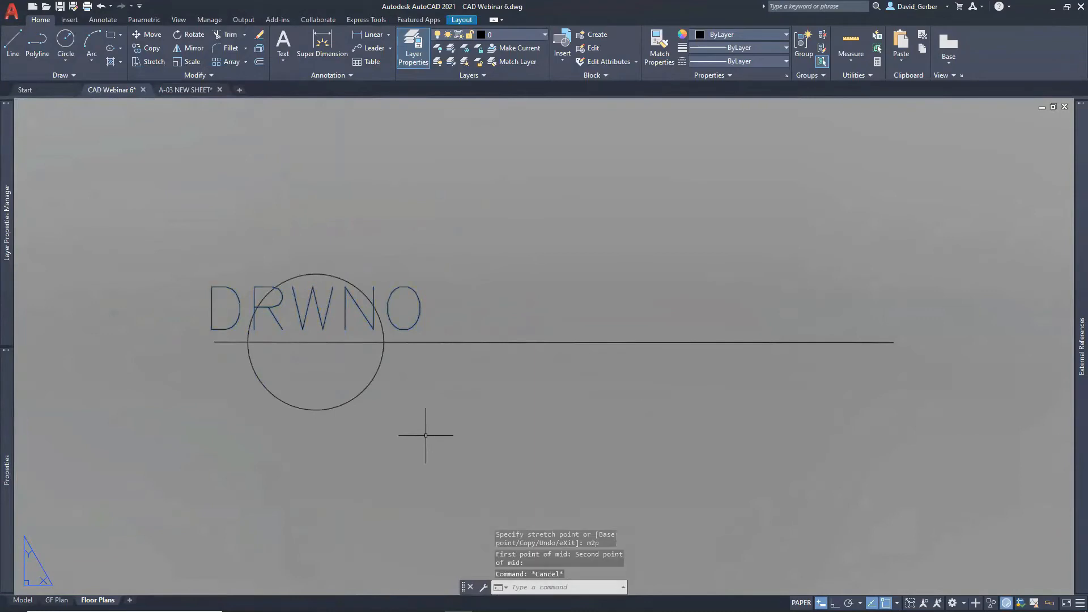
Start a new attribute definition with tag SHEET#, prompt Sheet Number and default value ###
type("attdef")
key("Return")
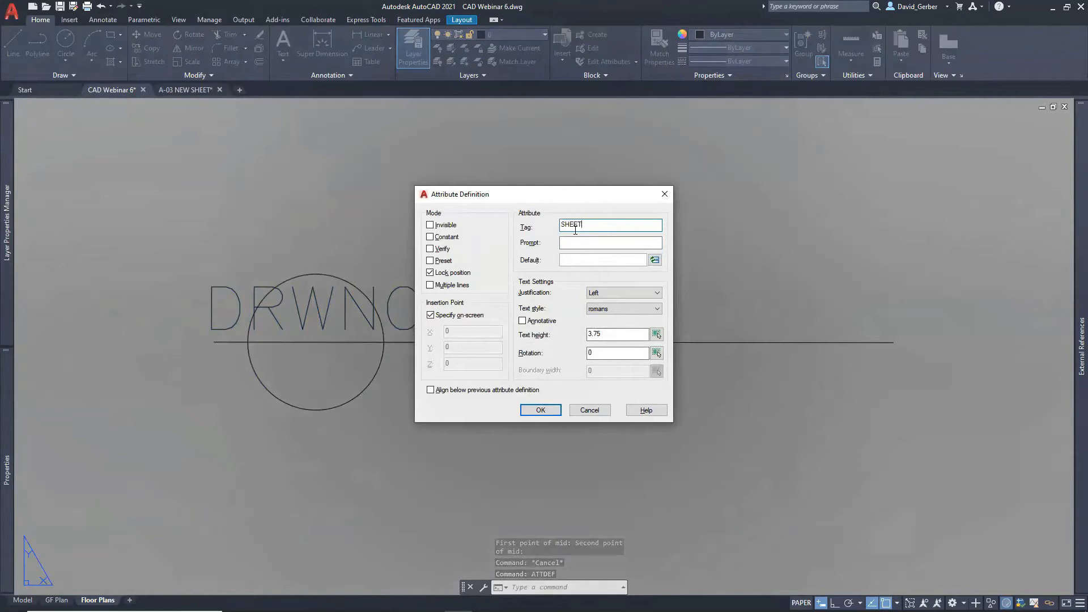
key("Tab")
type("S")
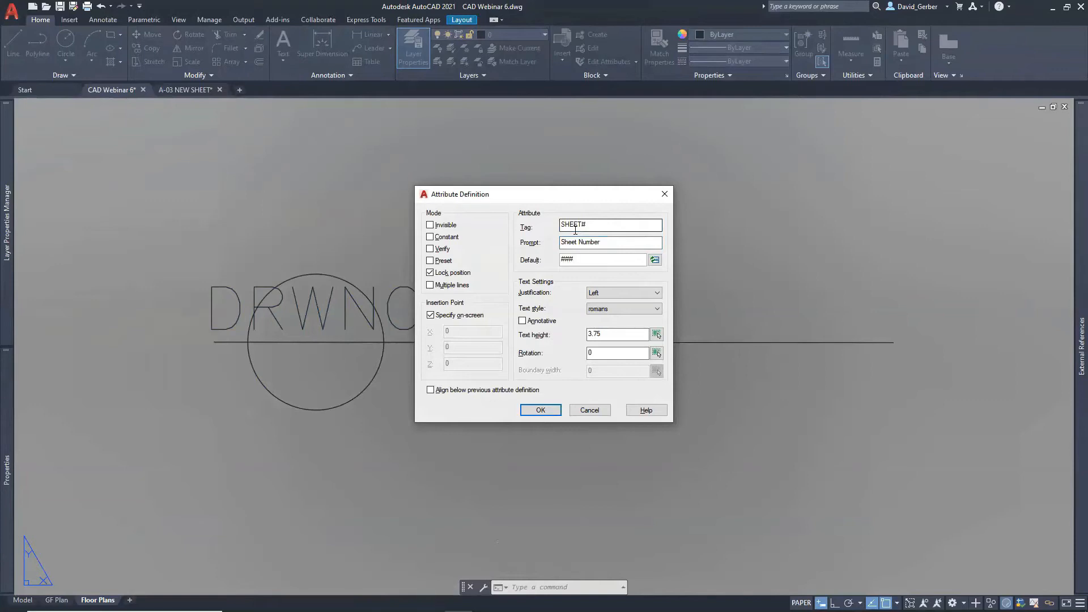
Set the SHEET# attribute to Middle center justification with a text height of 1.25 and accept the definition
left_click(627, 292)
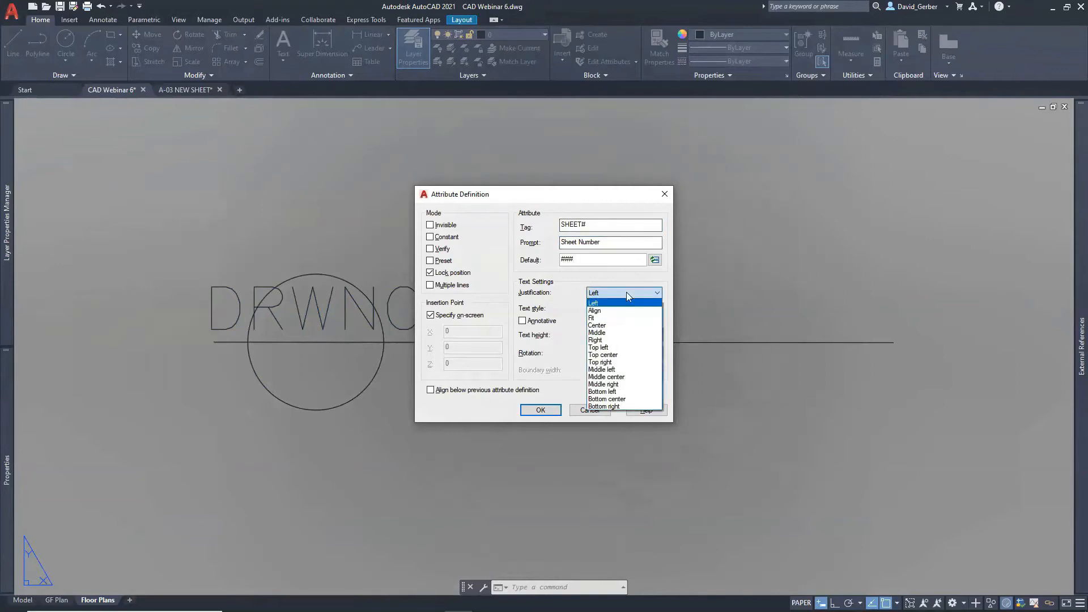
left_click(627, 377)
double_click(612, 334)
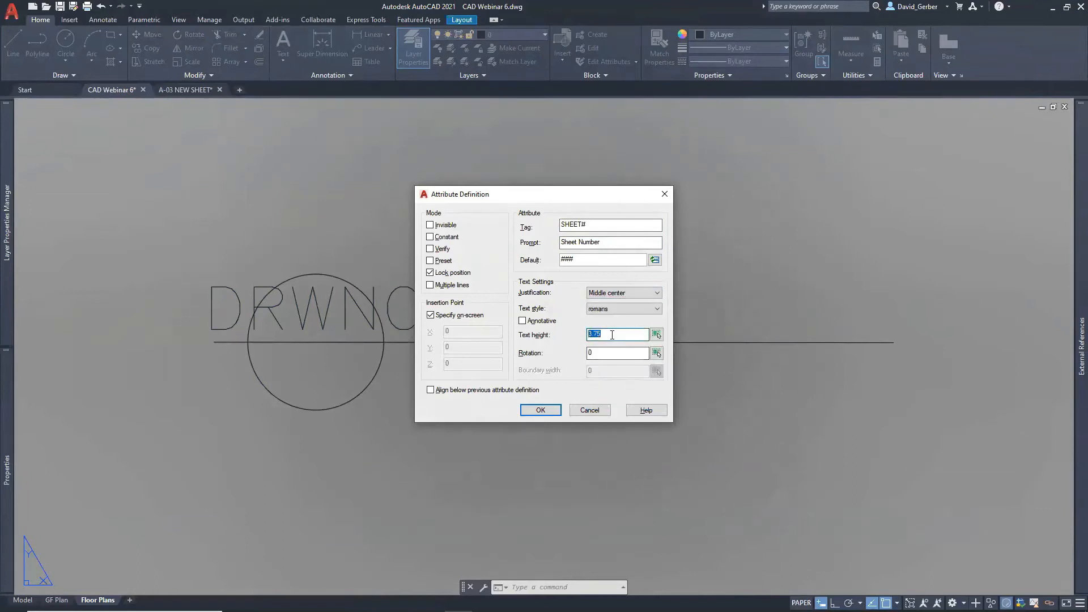
type("1")
key("Return")
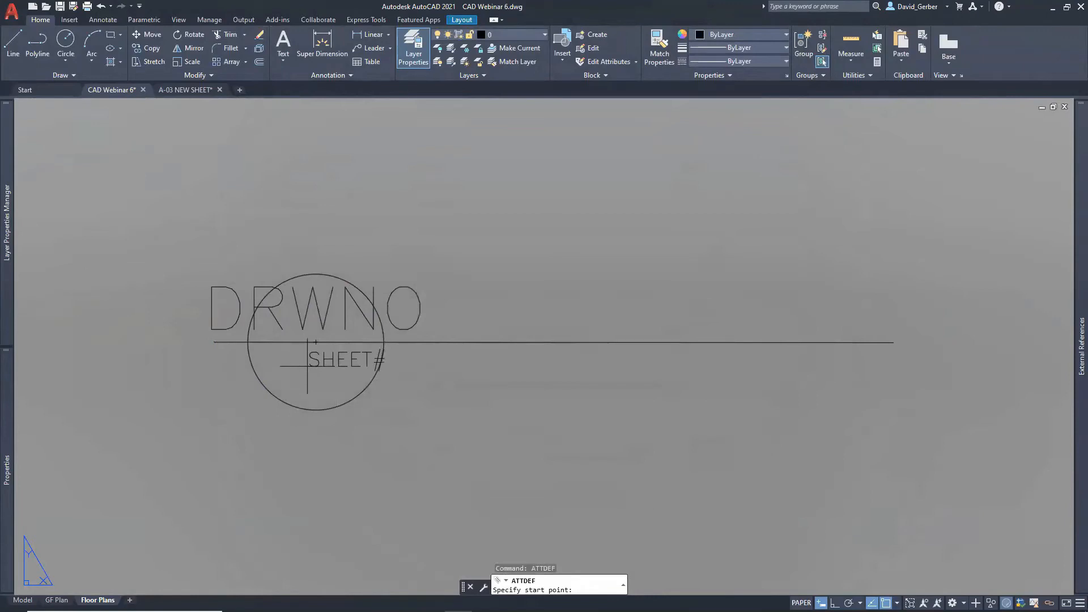
Place the SHEET# attribute at the midpoint between the circle's center and its bottom quadrant using m2p
type("m2p")
key("Return")
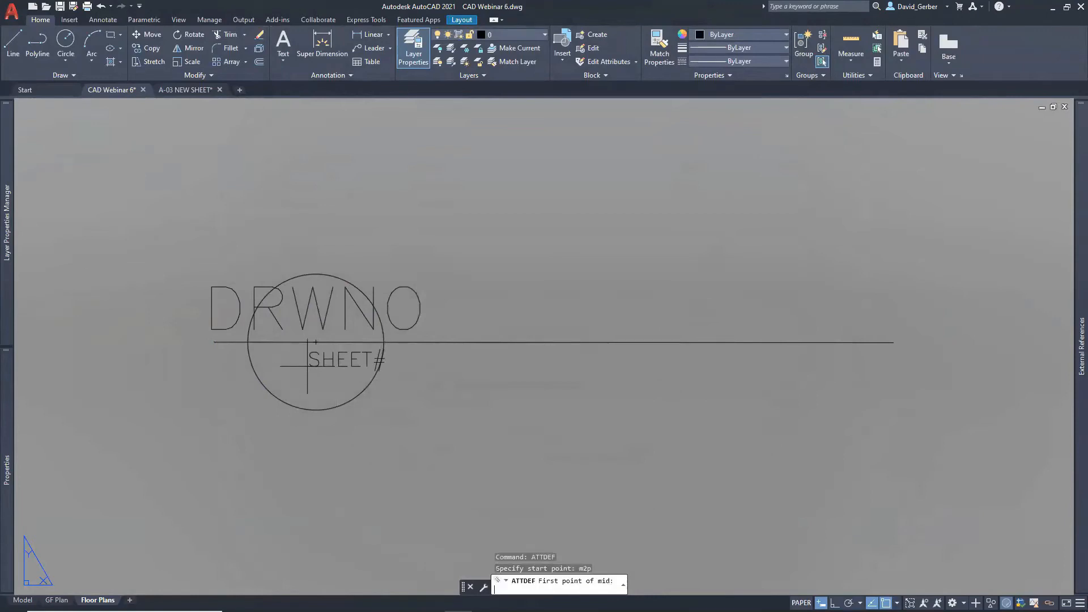
left_click(315, 342)
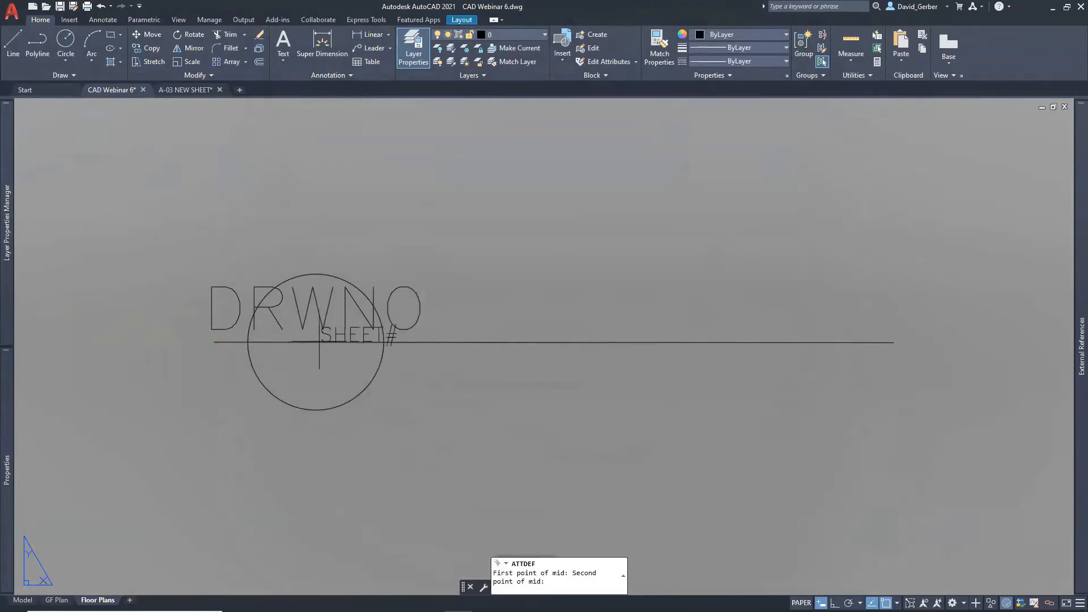
left_click(316, 410)
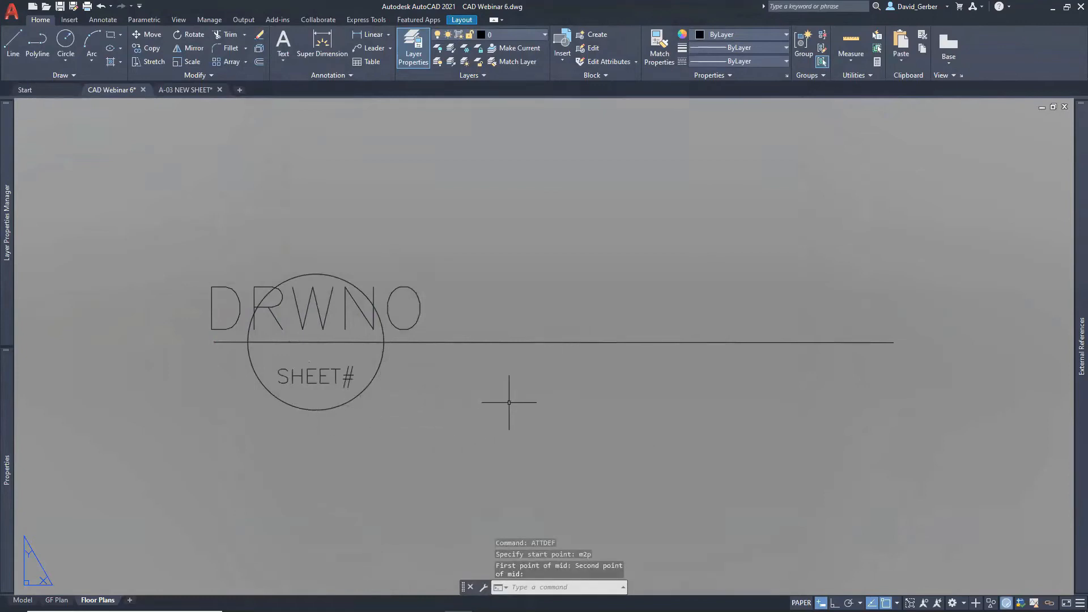
Start another attribute definition with tag DRAWTTL, prompt Drawing Title and default value TITLE
middle_click_drag(462, 413, 398, 435)
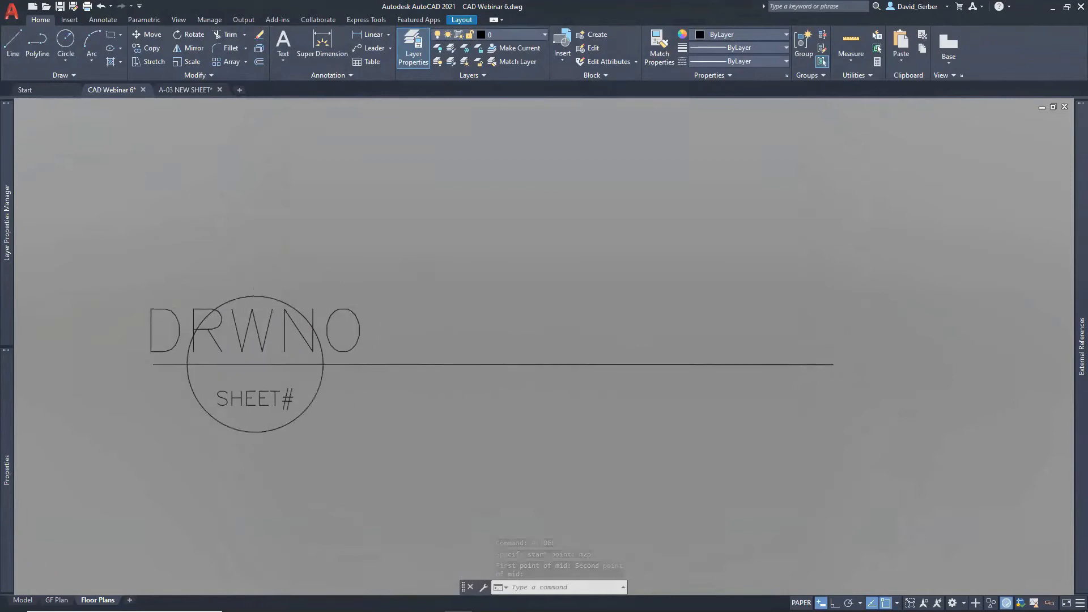
type("attdef")
key("Return")
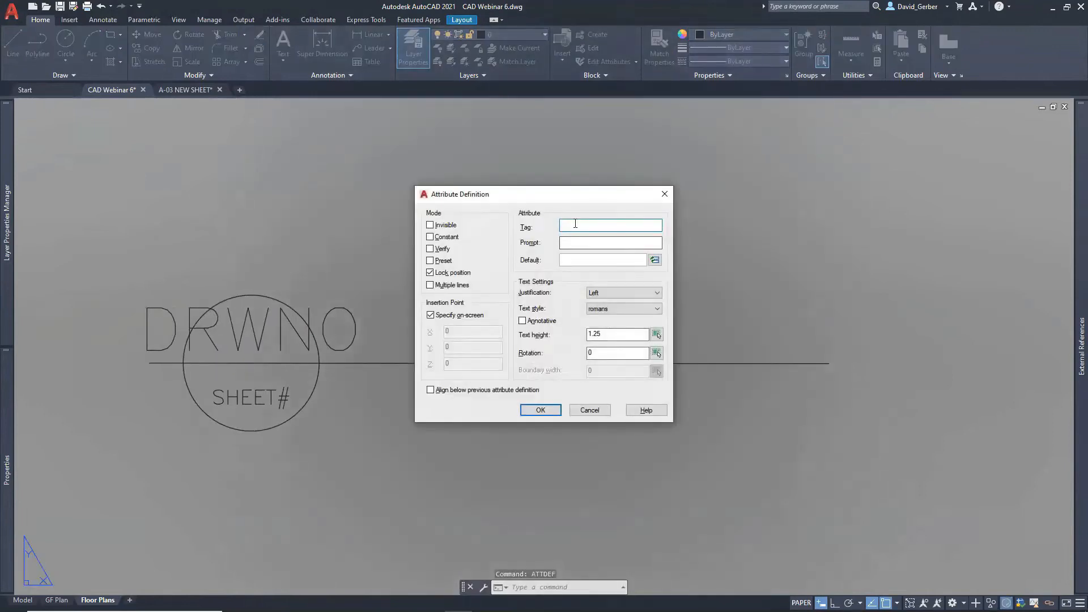
type("DRAWTTL")
key("Tab")
type("D")
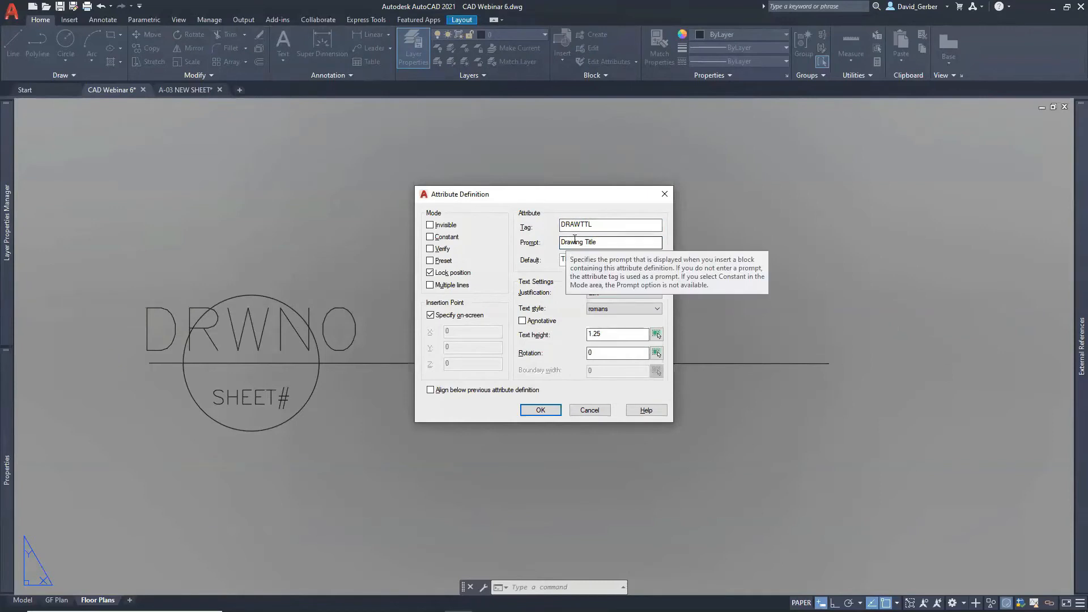
Set the DRAWTTL attribute's justification to Bottom left and its text height to 2.5
left_click(600, 293)
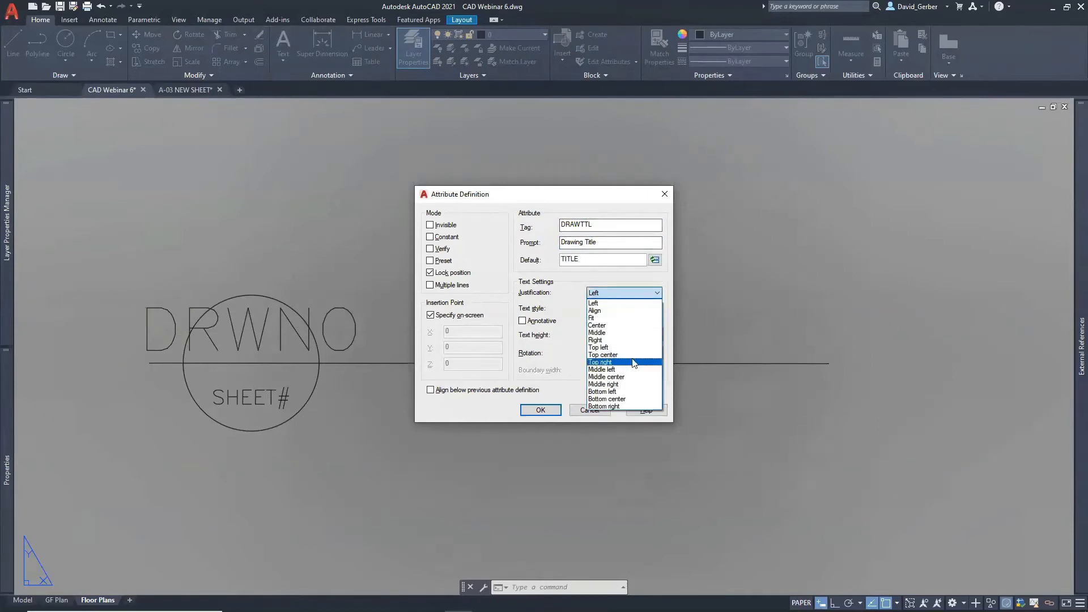
left_click(623, 392)
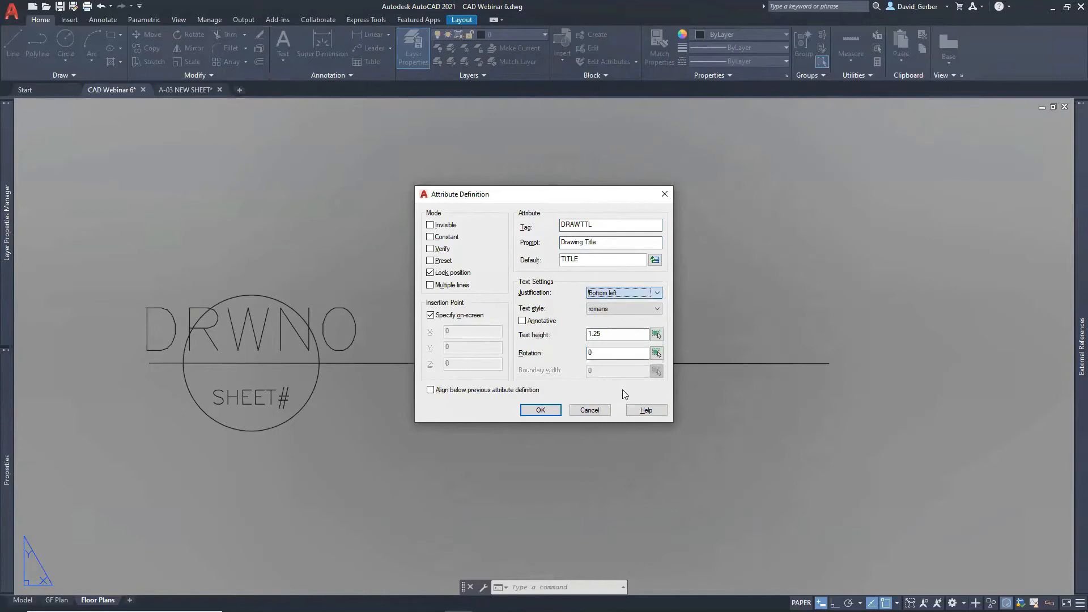
left_click(598, 334)
double_click(598, 334)
type("2")
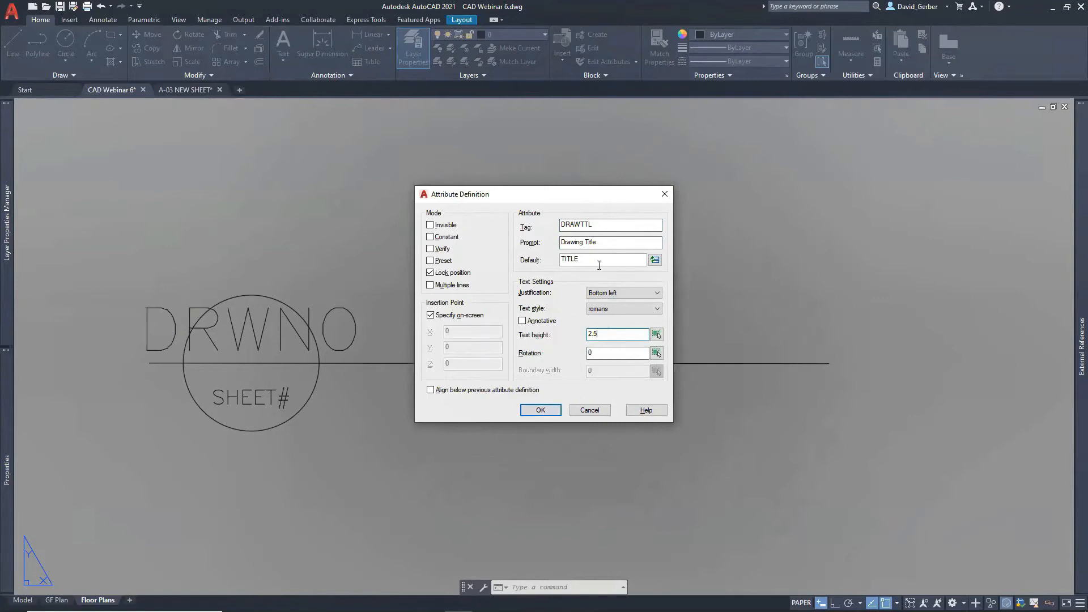
right_click(570, 261)
left_click(594, 342)
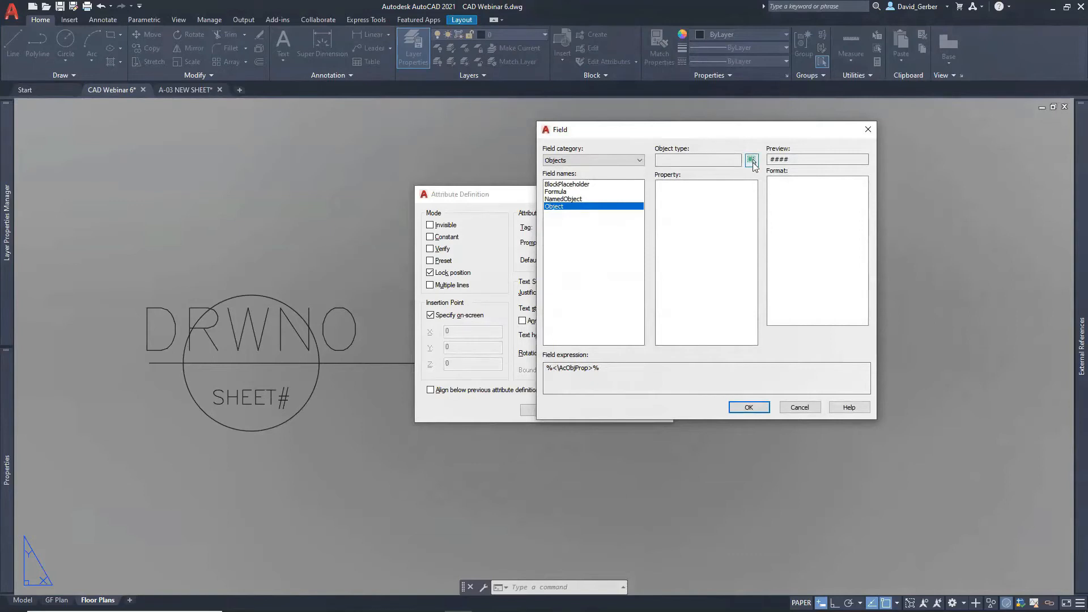
left_click(754, 407)
left_click(715, 303)
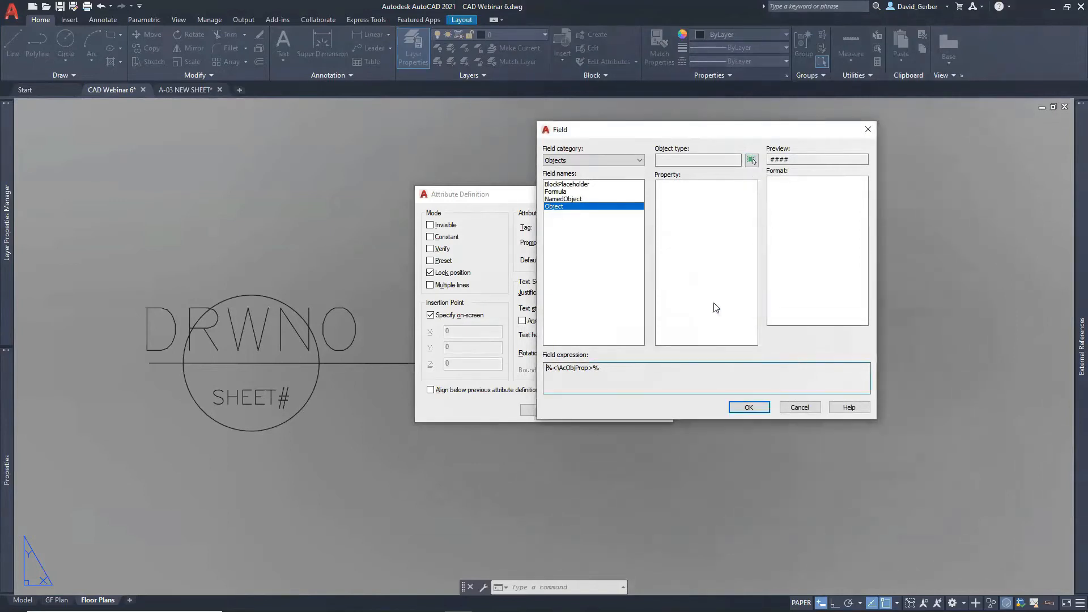
left_click(793, 408)
Enter TITLE as the default value and place the DRAWTTL attribute 2.5 units to the right of the circle's right quadrant
left_click(563, 261)
type("TITLE")
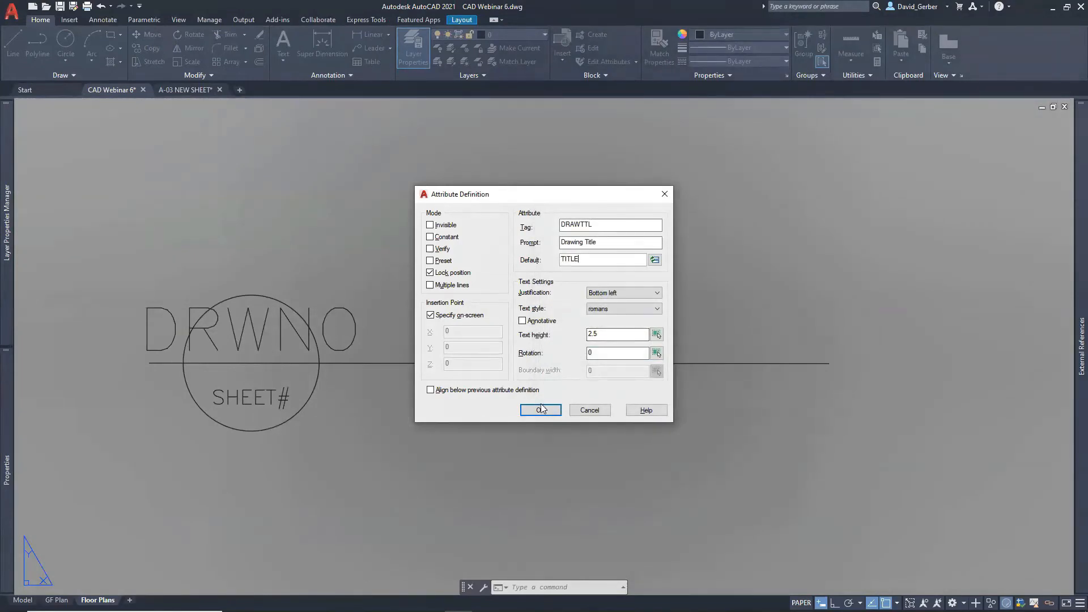
left_click(541, 411)
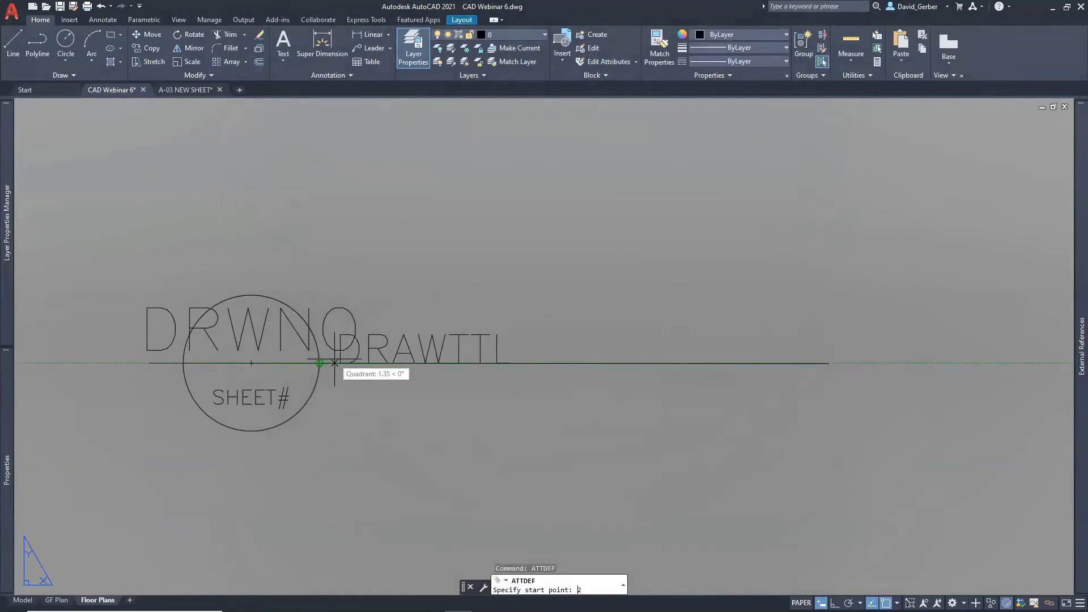
key("Return")
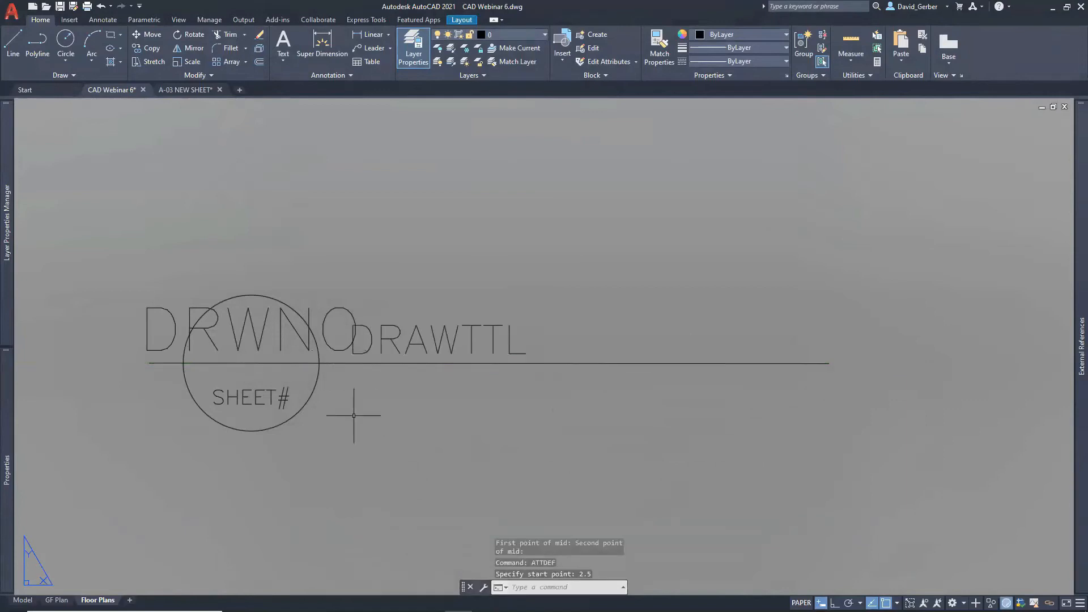
Draw a horizontal guide line from the lower-left corner of the SHEET# text to well beyond the circle's right side
type("line")
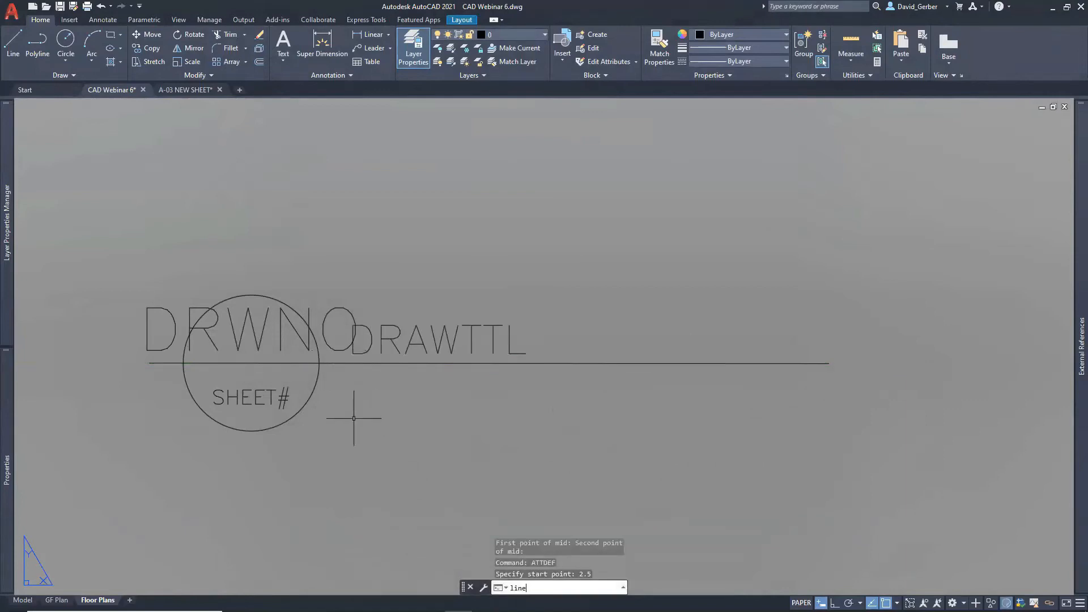
key("Return")
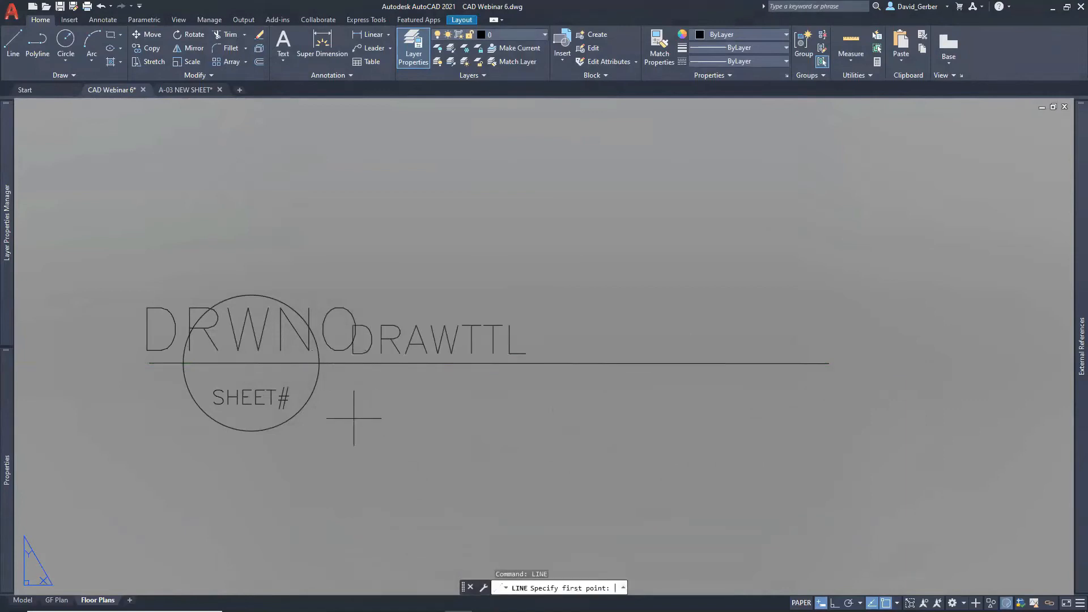
left_click(897, 604)
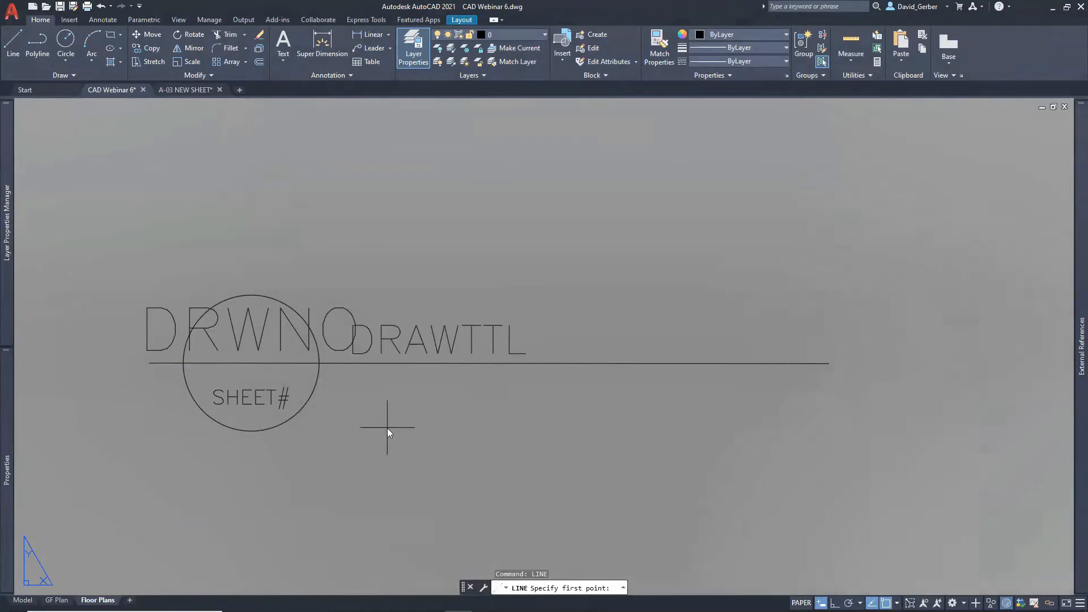
scroll(256, 394, "up", 2)
left_click(185, 409)
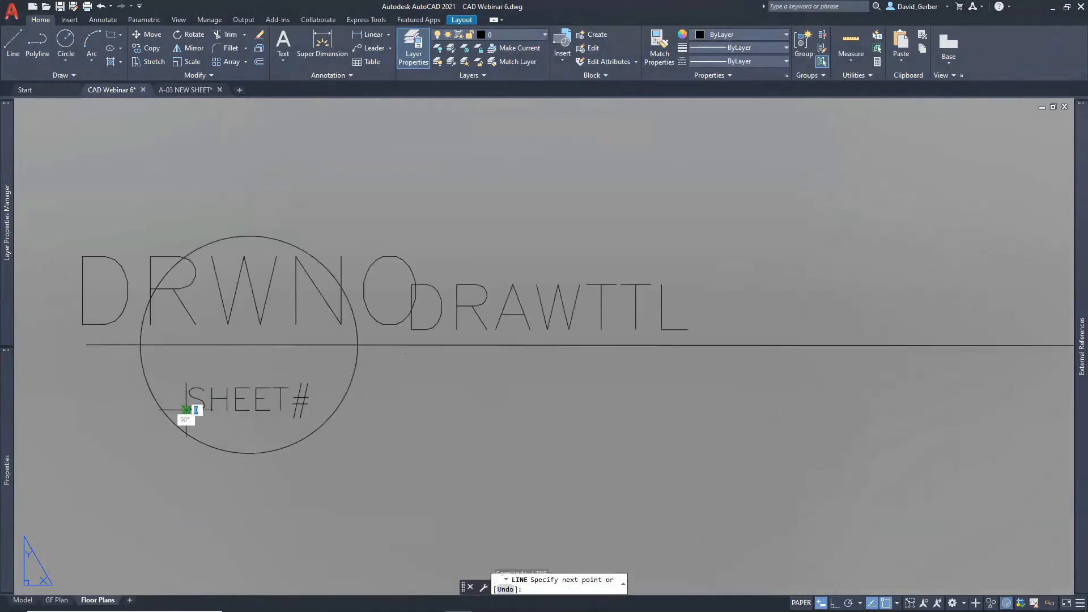
left_click(682, 409)
key("Escape")
Draw a vertical guide line with Ortho on, from the lower-left corner of the DRAWTTL text down past the horizontal guide line
key("space")
left_click(405, 330)
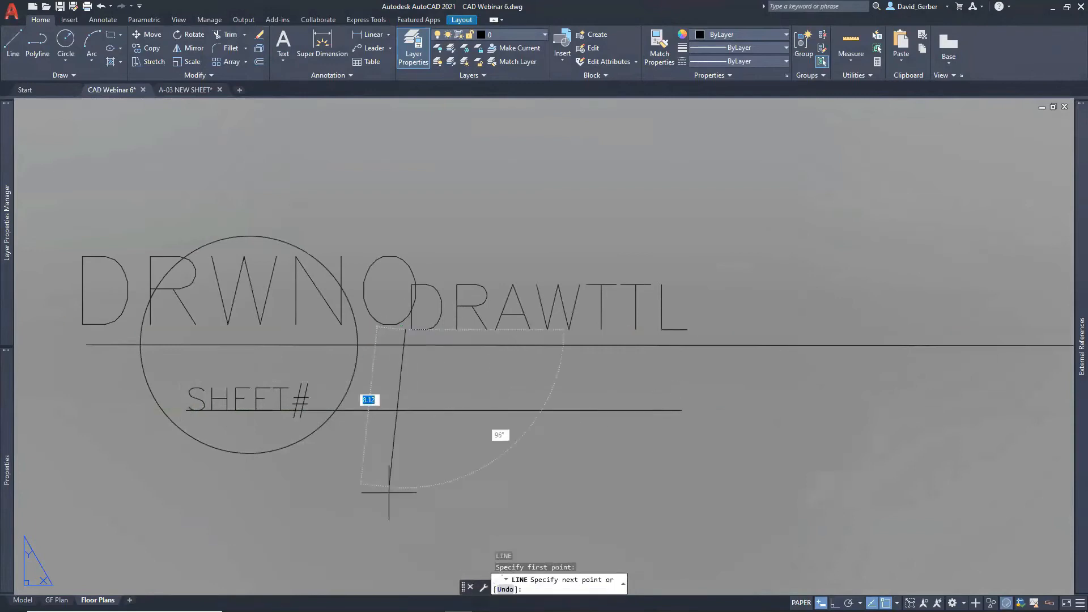
key("F8")
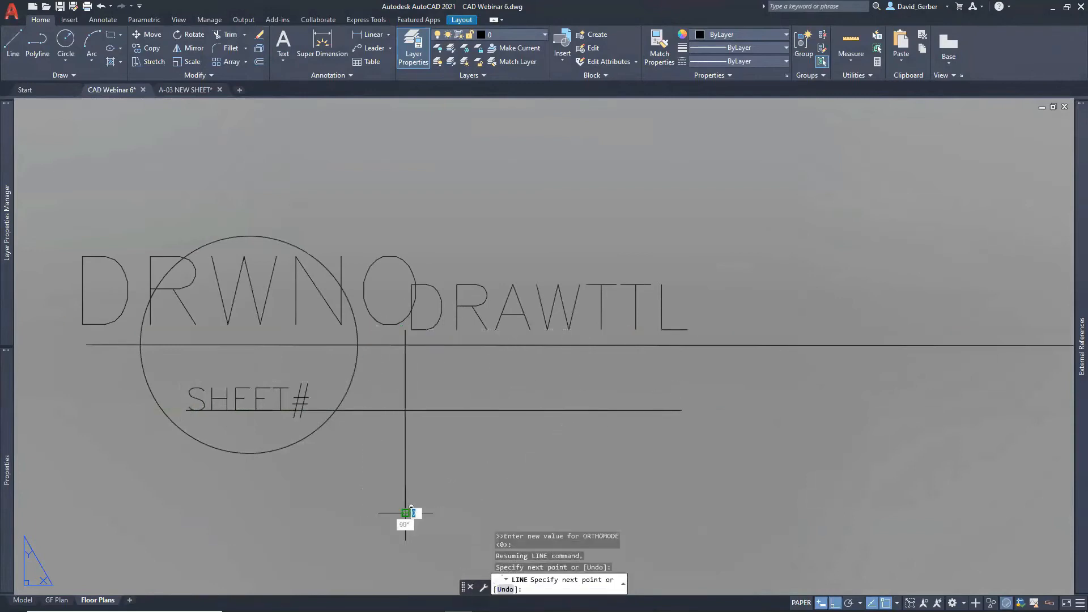
left_click(405, 513)
key("Escape")
Start an attribute definition with tag DRWSCL, prompt Drawing Scale and default value Scale
type("attdef")
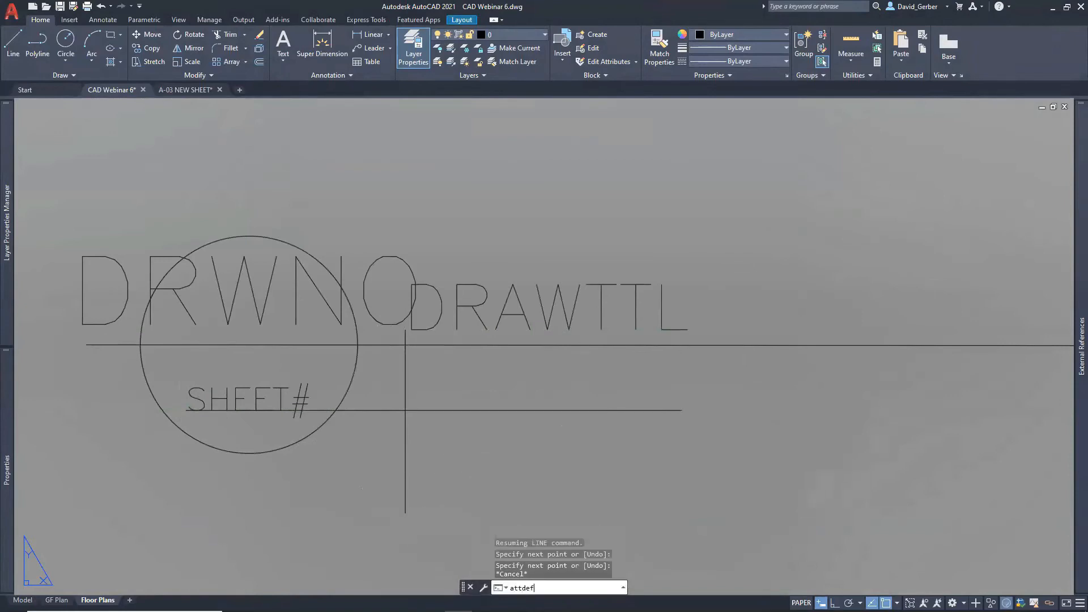
key("Return")
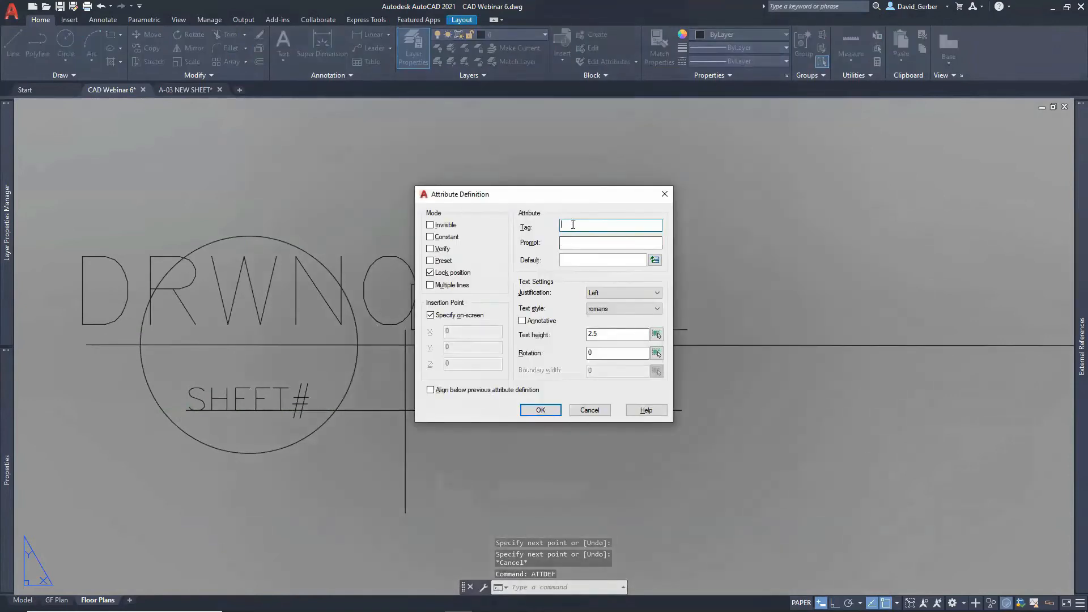
type("DRWSCL")
key("Tab")
type("Drawing S")
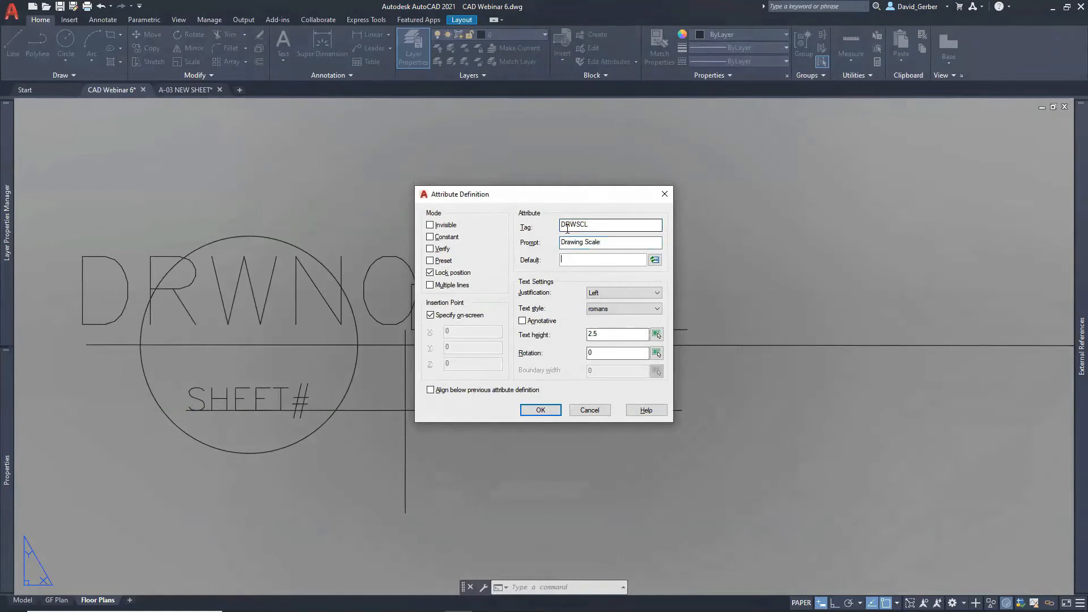
type("Scale")
Set the DRWSCL attribute's justification to Top left and its text height to 1.88, and accept the definition
left_click(625, 294)
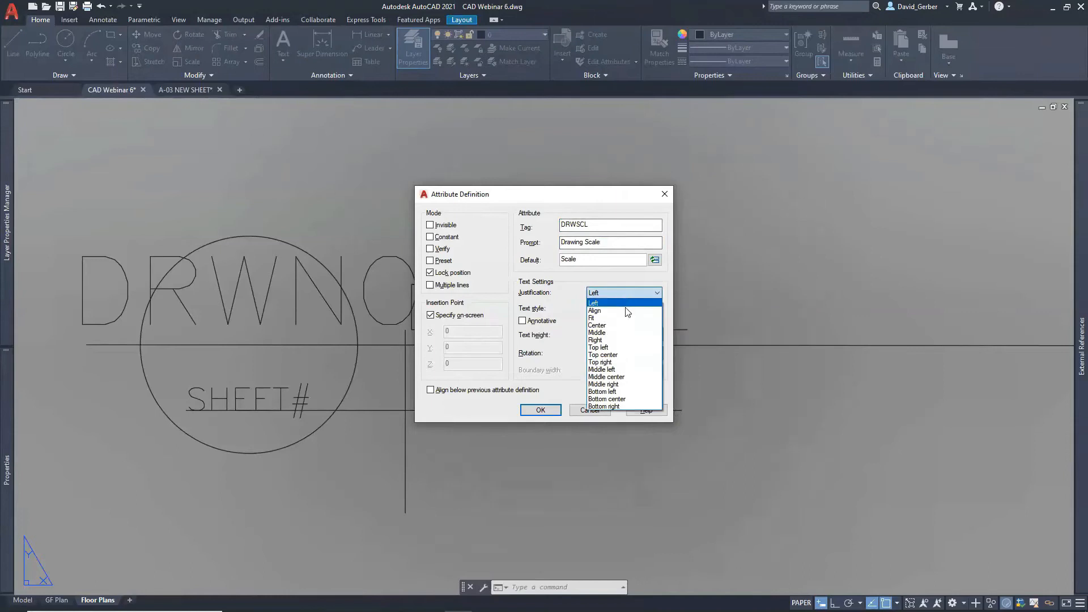
left_click(623, 347)
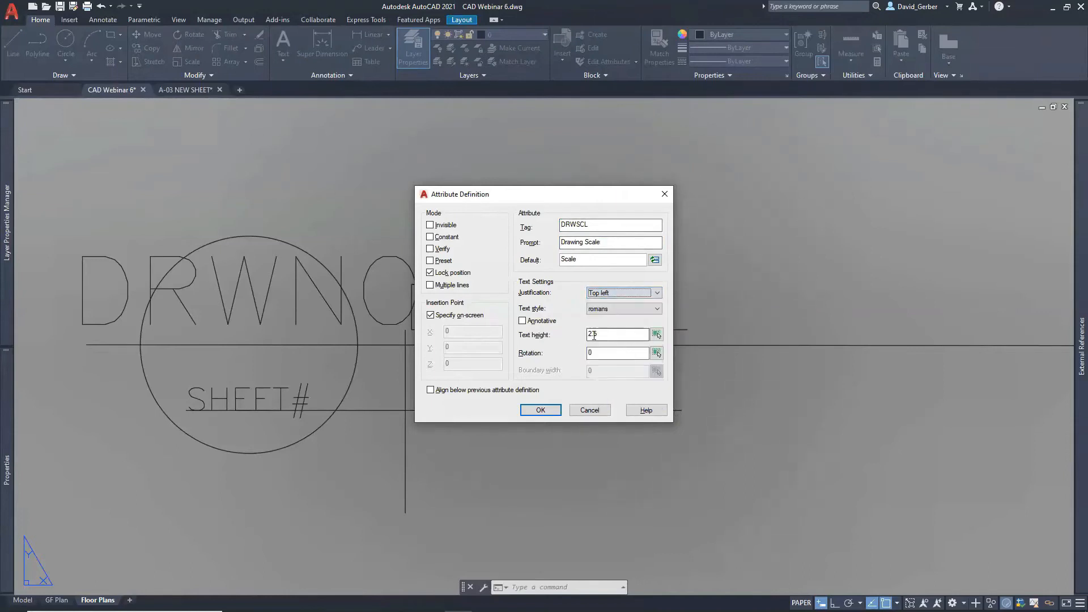
double_click(613, 335)
key("Return")
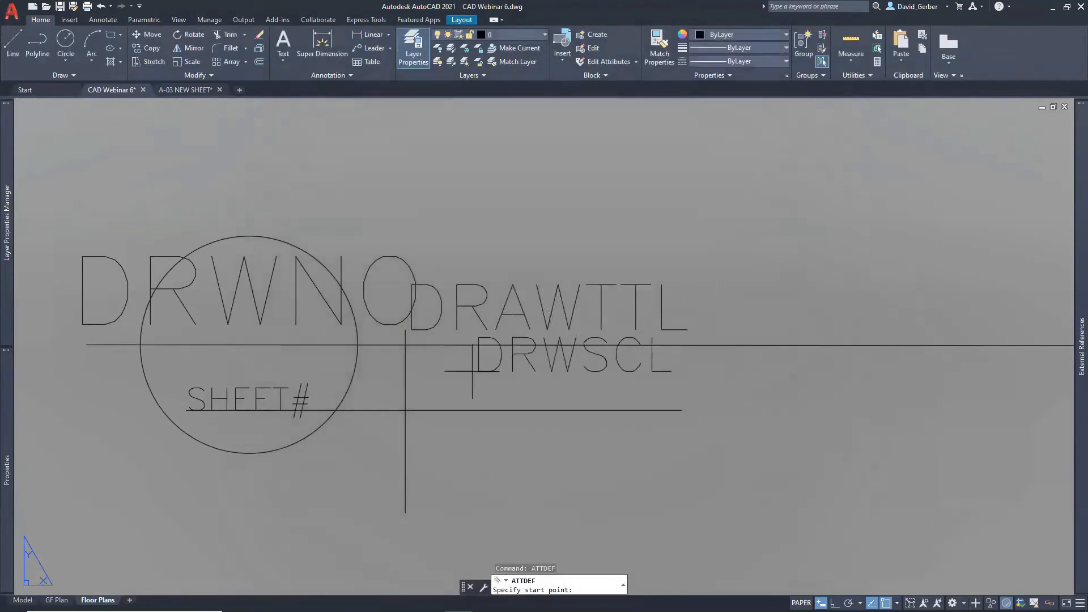
Adjust the running object snaps and place the DRWSCL attribute at the intersection of the horizontal and vertical guide lines
right_click(878, 590, "shift")
left_click(911, 449)
left_click(916, 462)
left_click(927, 478)
left_click(500, 455)
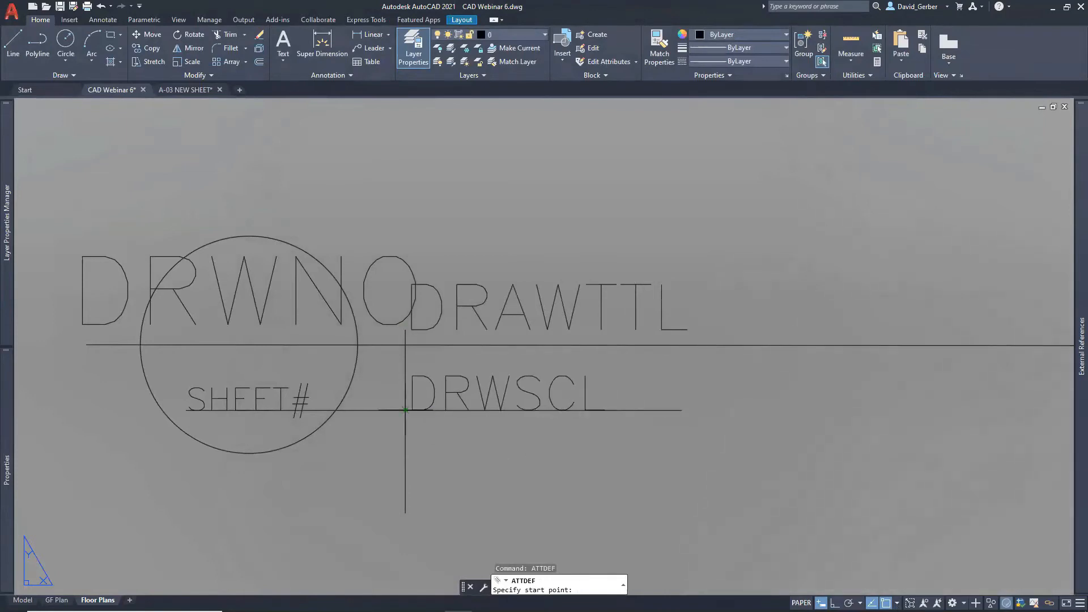
left_click(406, 410)
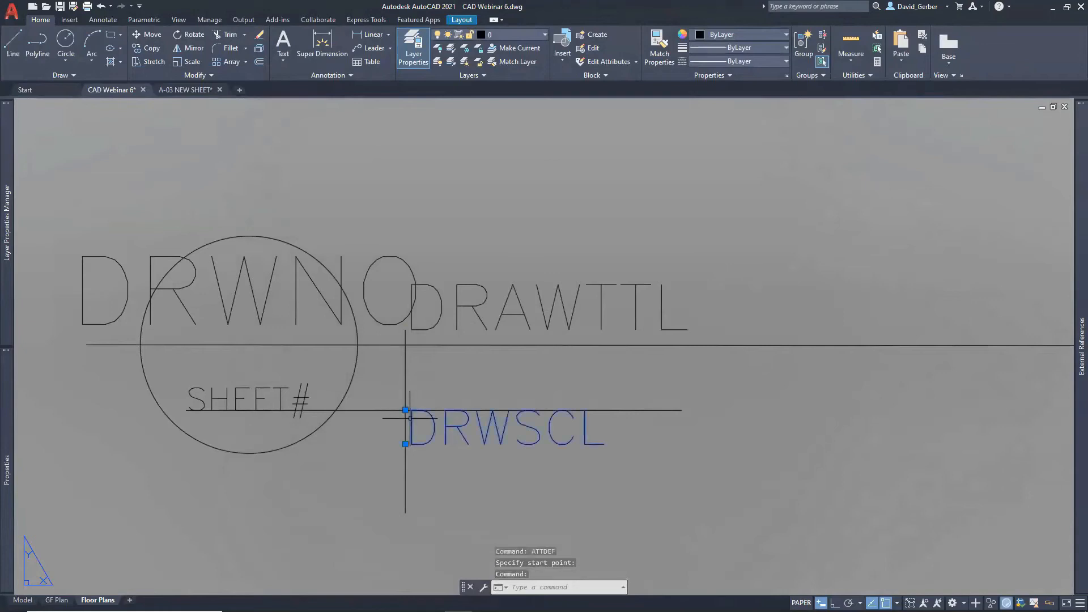
Change the justification of the placed DRWSCL attribute to Bottom left
left_click(410, 421)
mouse_move(9, 438)
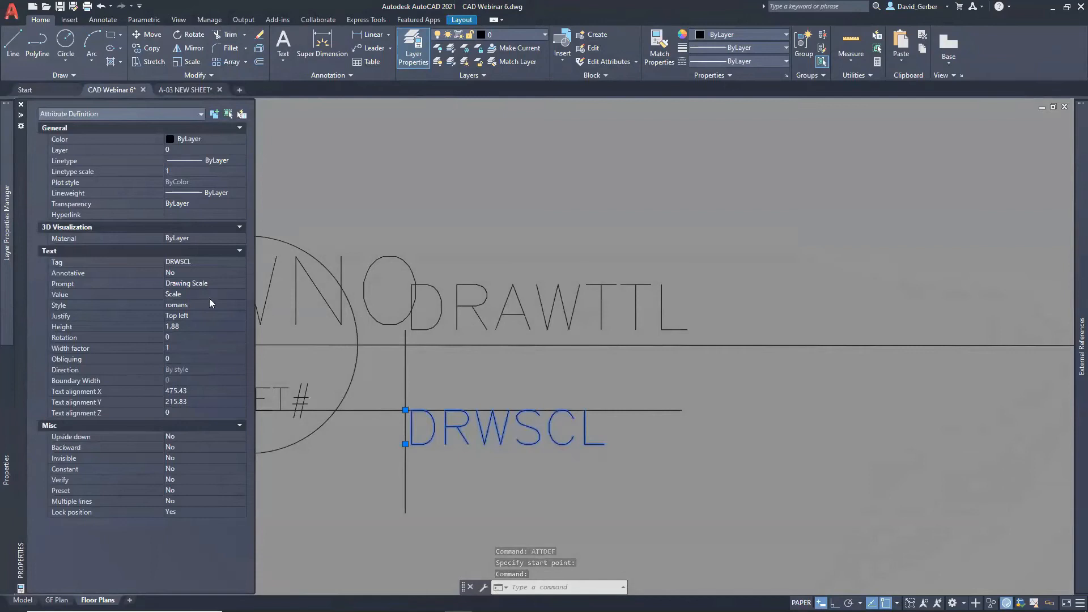
left_click(201, 315)
left_click(202, 315)
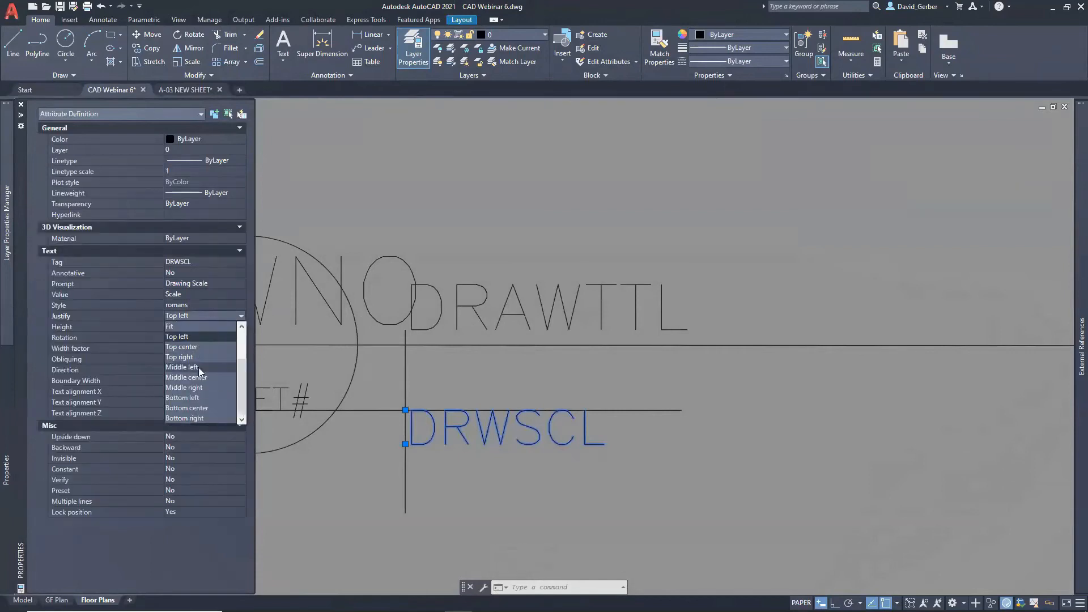
left_click(209, 397)
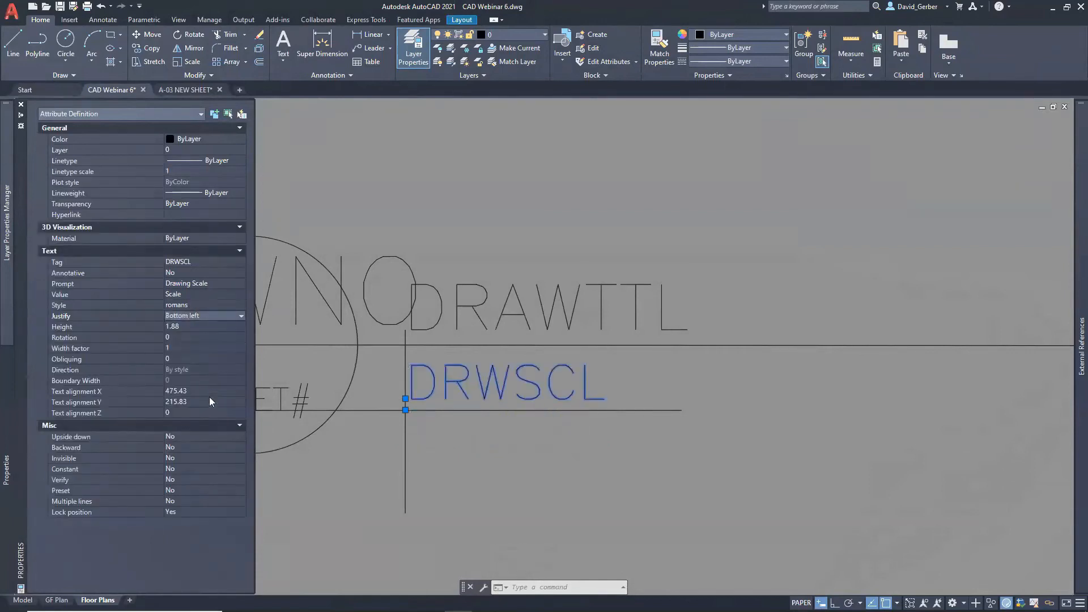
Delete the horizontal and vertical guide lines around the DRWSCL attribute
left_click(442, 447)
left_click(393, 404)
key("Delete")
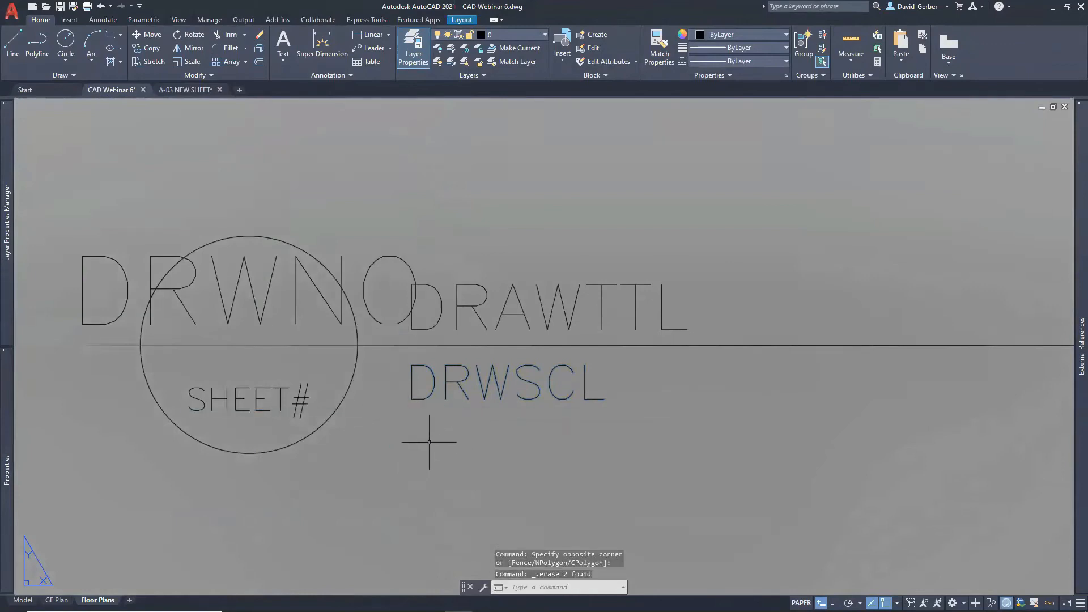
scroll(447, 437, "down", 2)
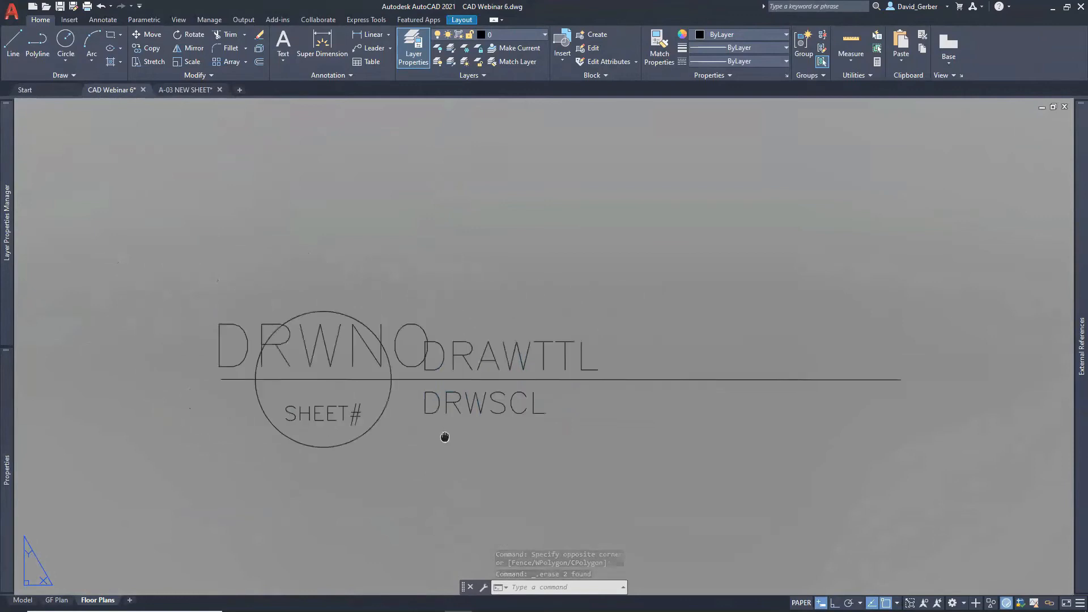
Start a block definition named DRAWINGTITLE with both the base point and the objects specified on-screen
left_click(897, 602)
left_click(905, 481)
left_click(581, 462)
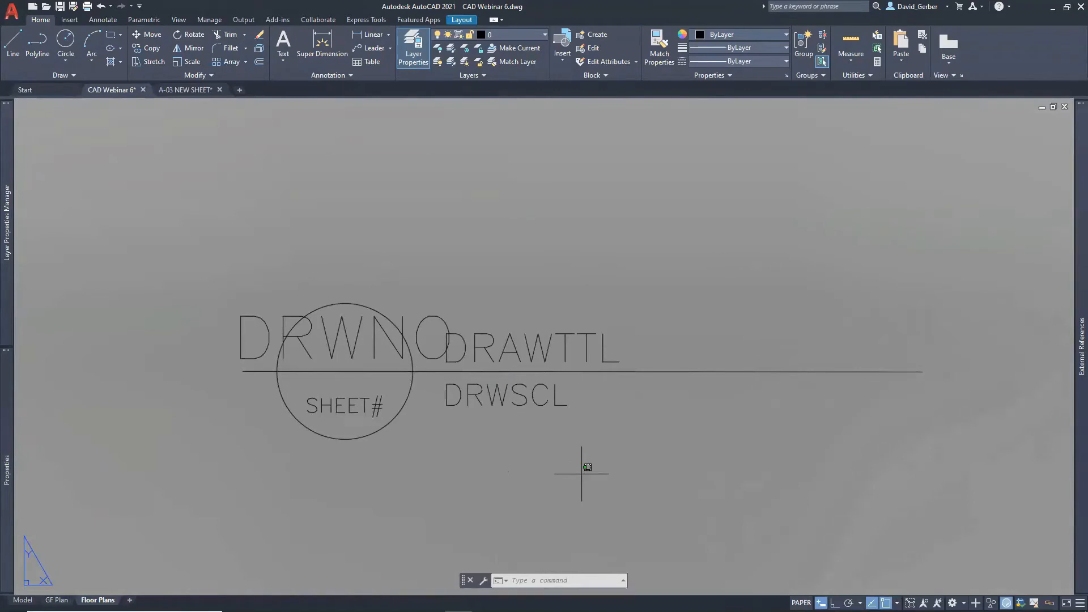
left_click(226, 245)
type("ock")
key("Return")
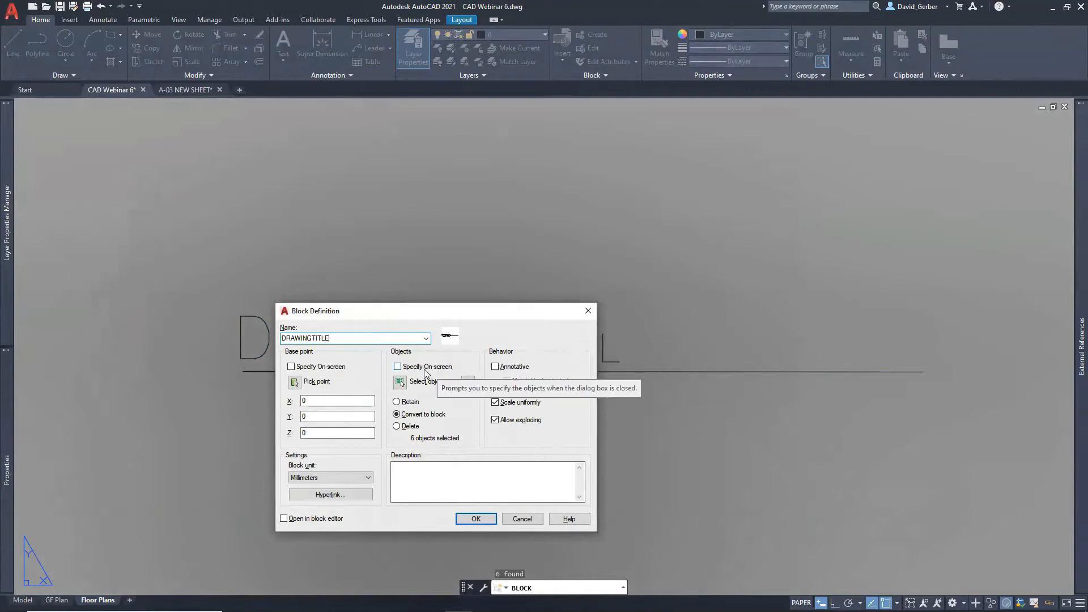
left_click(339, 367)
left_click(398, 367)
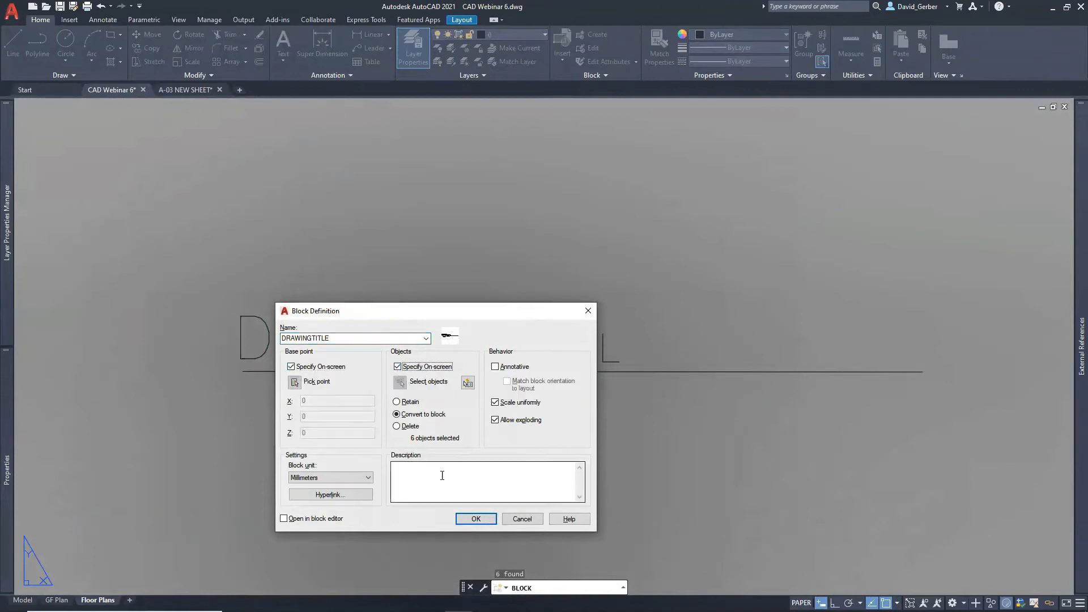
left_click(484, 517)
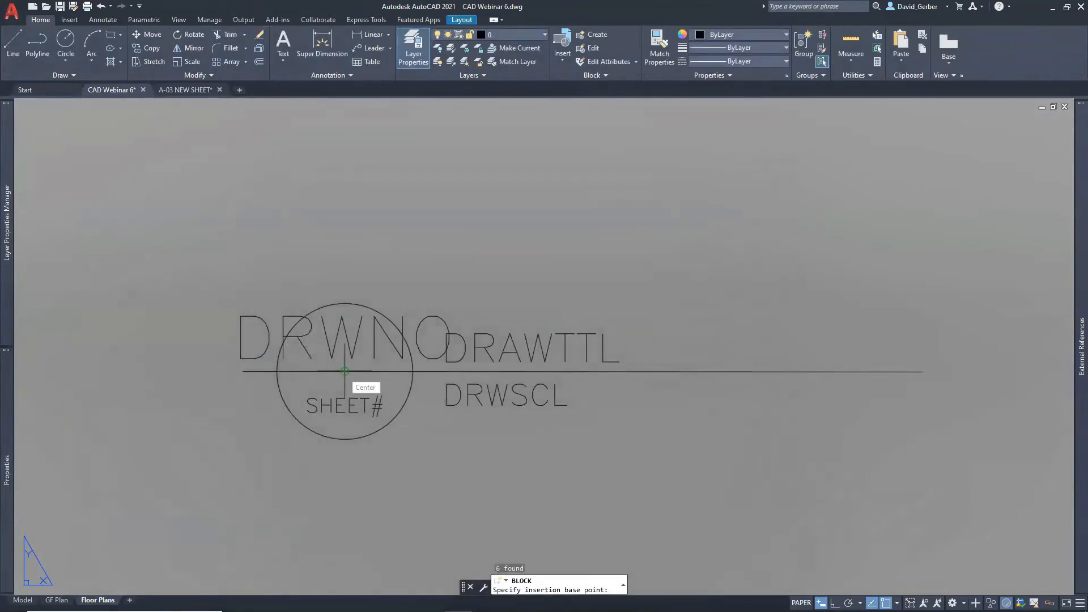
Create the block with the circle's center as base point, picking DRWNO, SHEET#, DRAWTTL and DRWSCL in order, plus circle and line, keeping default values
left_click(344, 372)
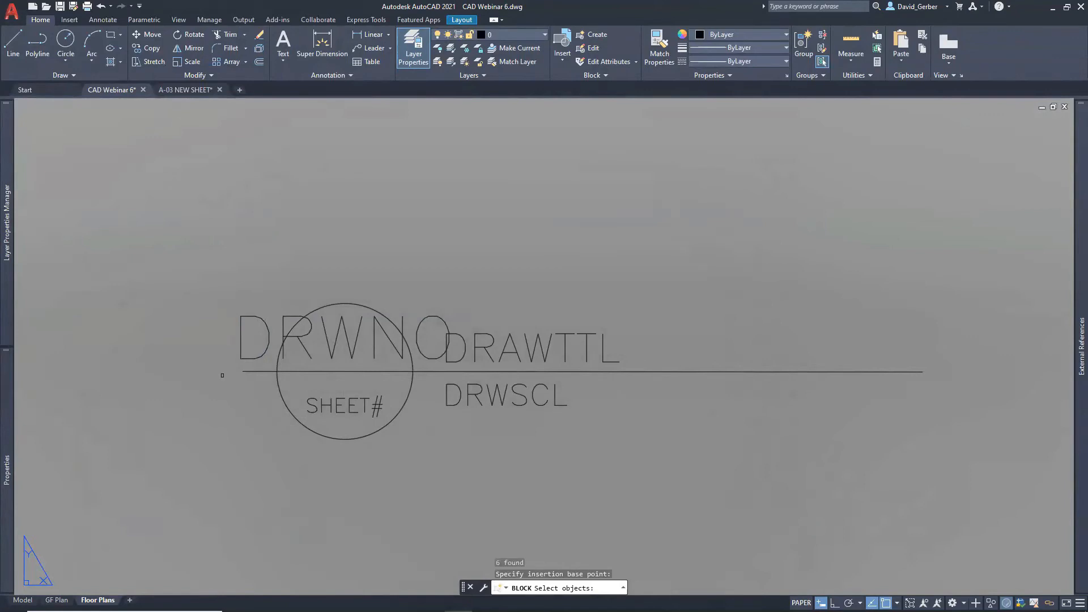
mouse_move(8, 405)
left_click(292, 329)
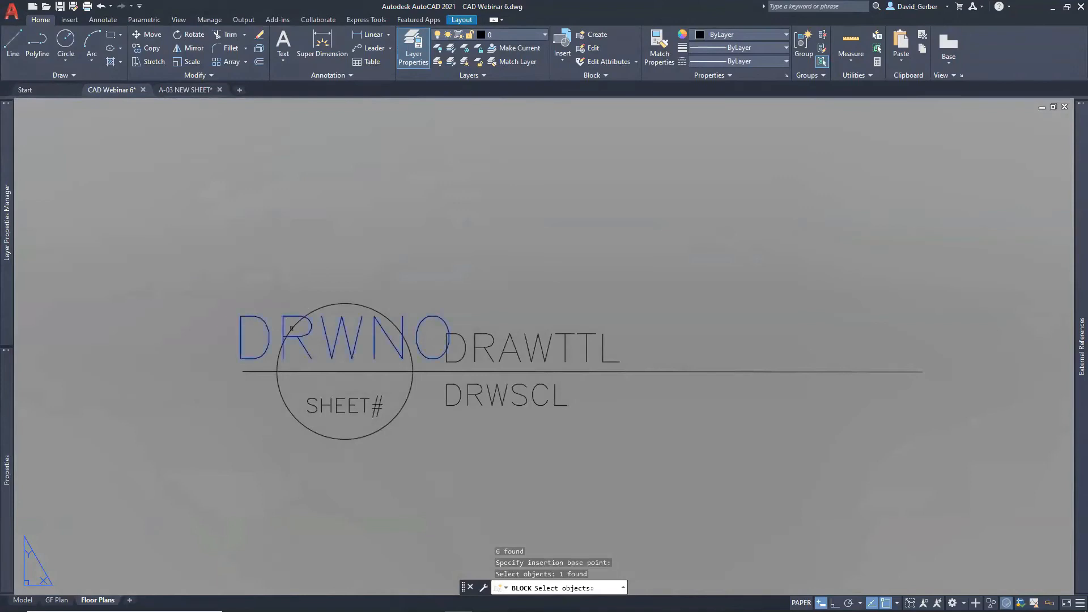
left_click(330, 401)
left_click(486, 335)
left_click(488, 389)
left_click(202, 245)
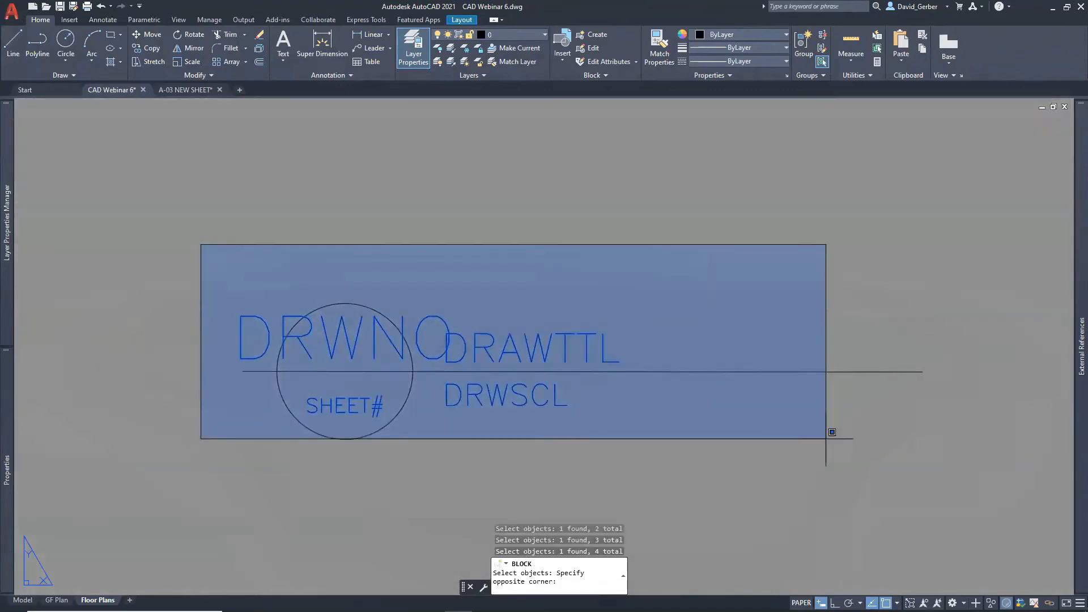
left_click(944, 475)
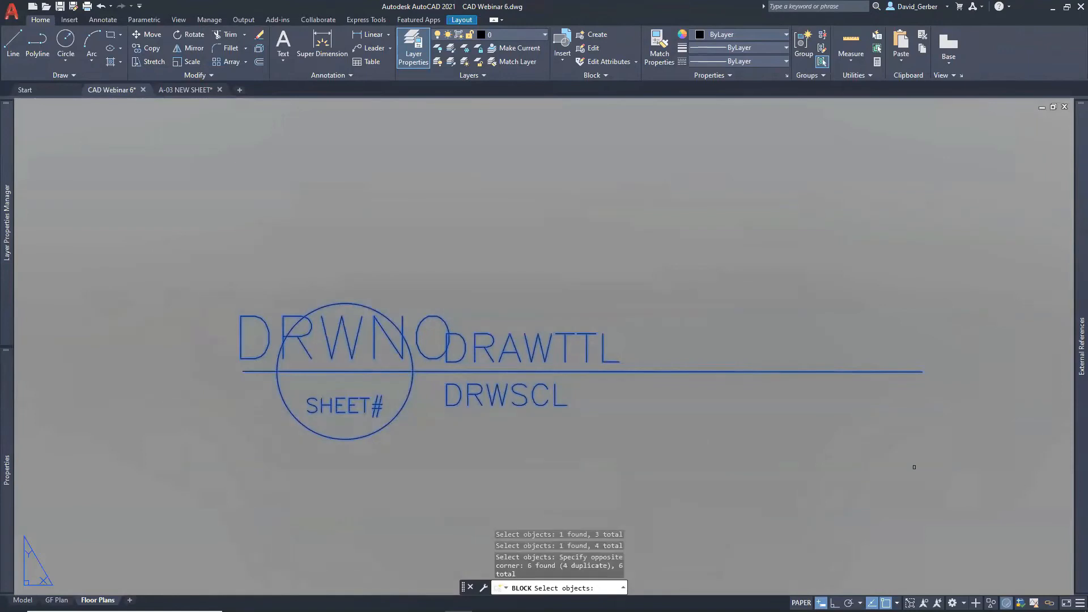
key("Return")
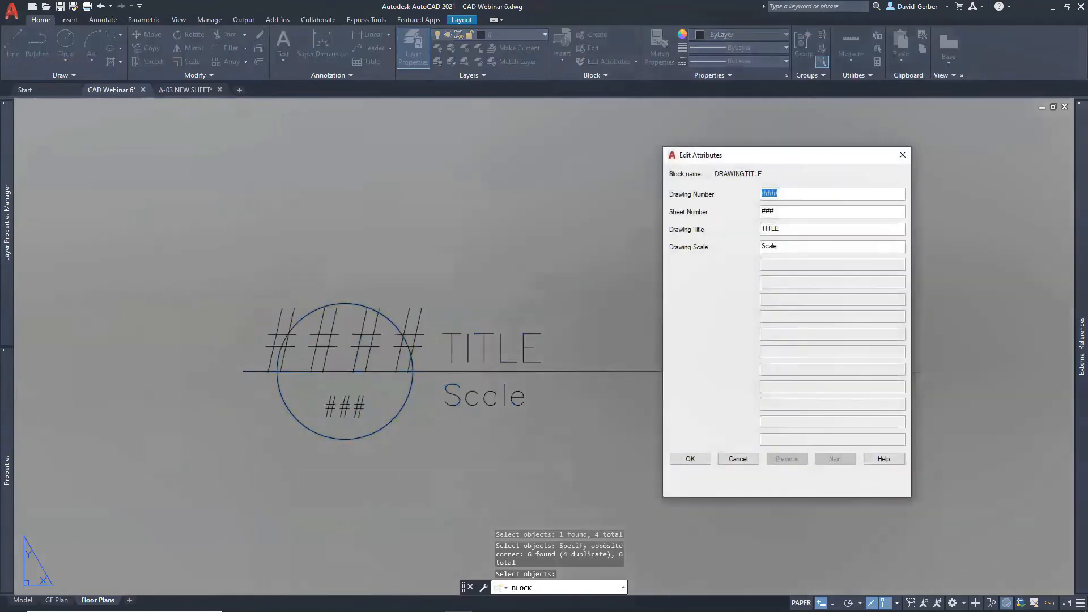
left_click(693, 459)
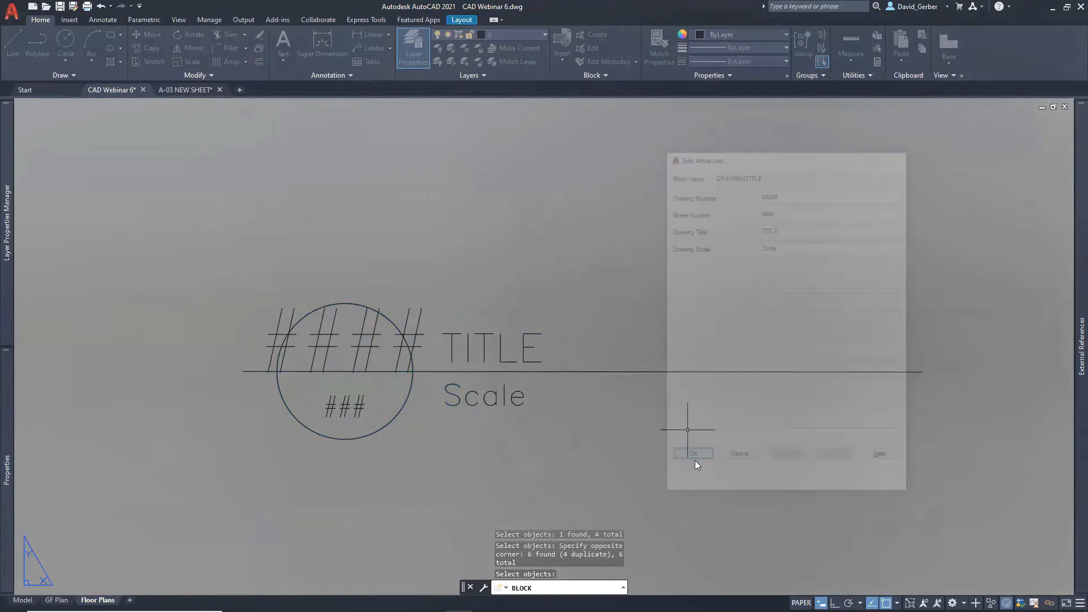
Move the DRAWINGTITLE block onto the sheet, just below the 02 WINDOW DETAIL title
left_click(518, 396)
scroll(451, 436, "down", 1)
middle_click_drag(367, 459, 733, 335)
scroll(538, 356, "down", 2)
left_click(517, 352)
scroll(465, 386, "down", 3)
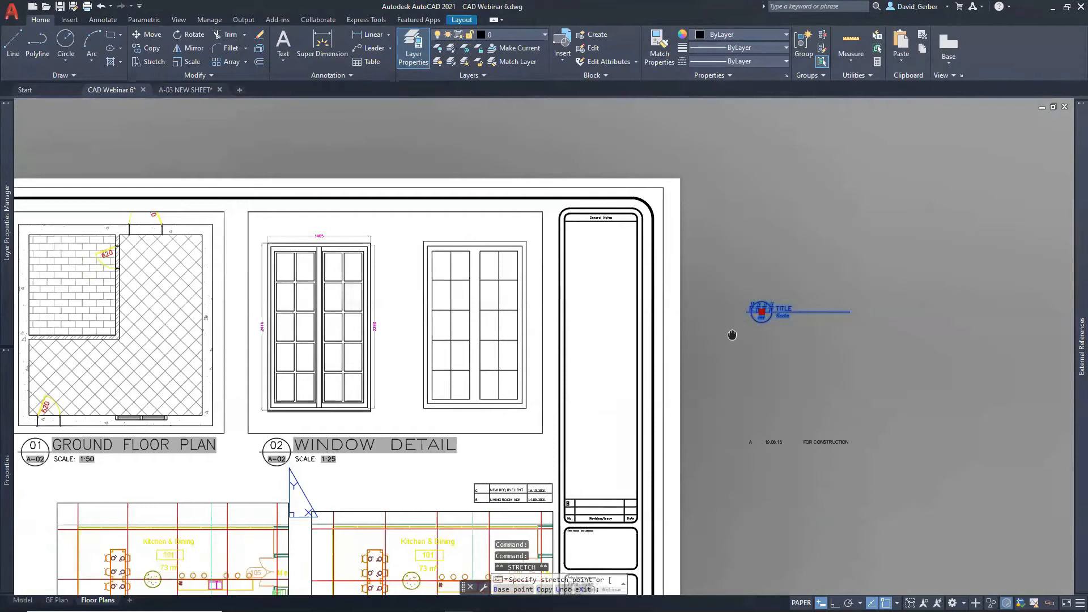
scroll(733, 335, "up", 2)
scroll(351, 417, "up", 1)
Set the DRAWINGTITLE block's drawing number to 04 and clear its sheet number value
double_click(351, 417)
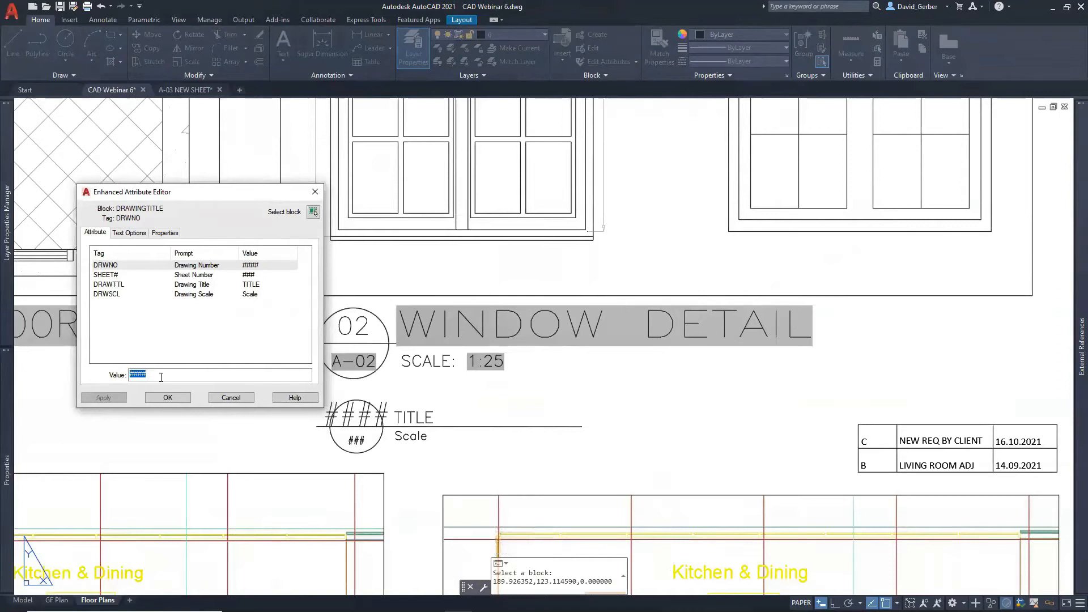
type("04")
left_click(251, 276)
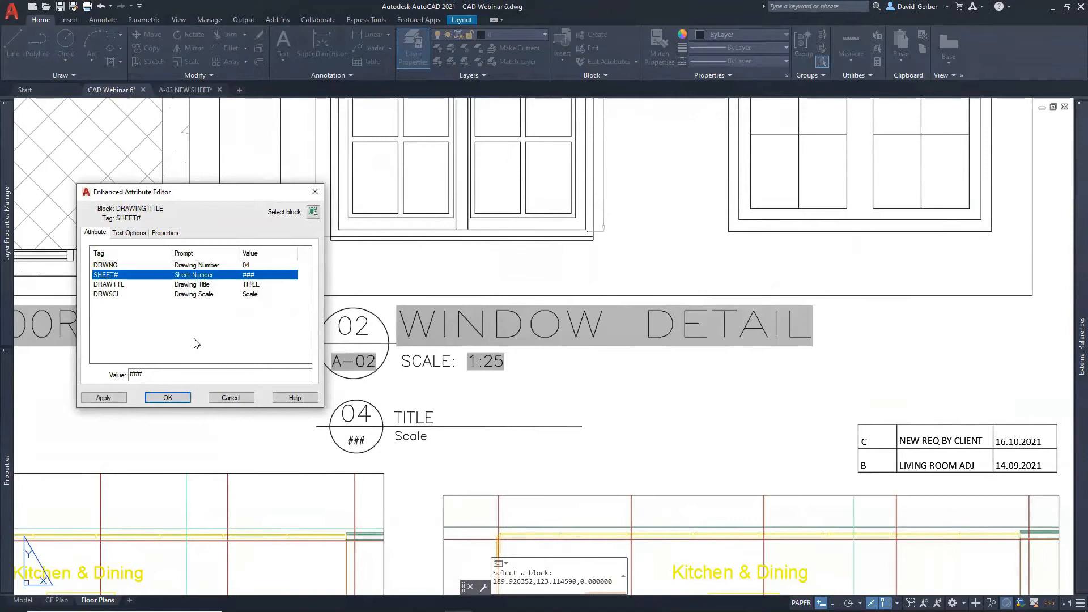
left_click(145, 375)
left_click_drag(144, 375, 125, 375)
key("BackSpace")
Insert the SheetSet field CurrentSheetNumber in Uppercase format as the block's sheet number
right_click(138, 375)
left_click(180, 453)
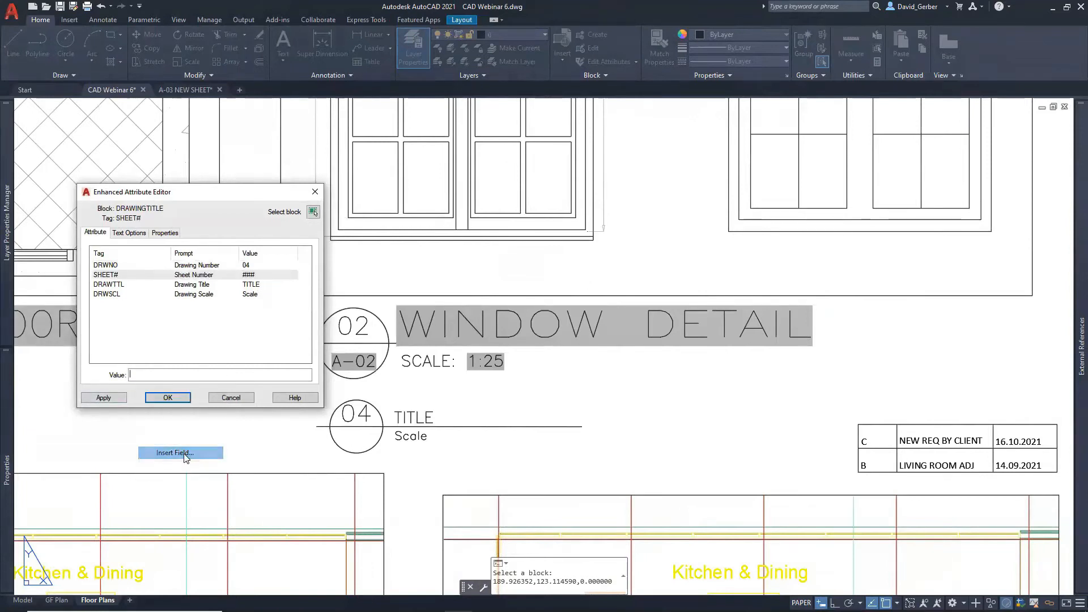
left_click(604, 160)
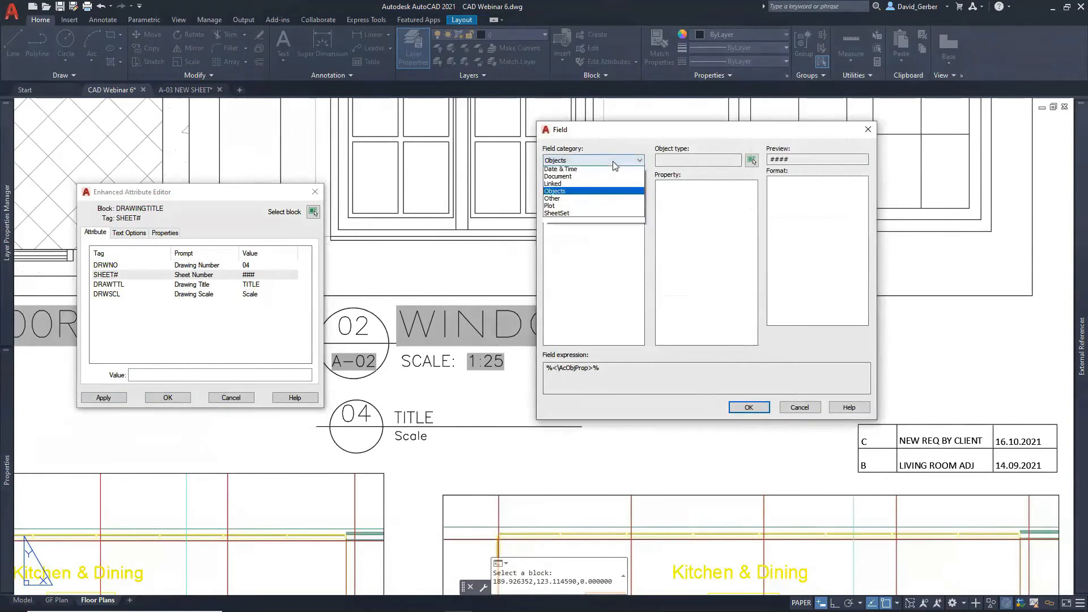
left_click(578, 225)
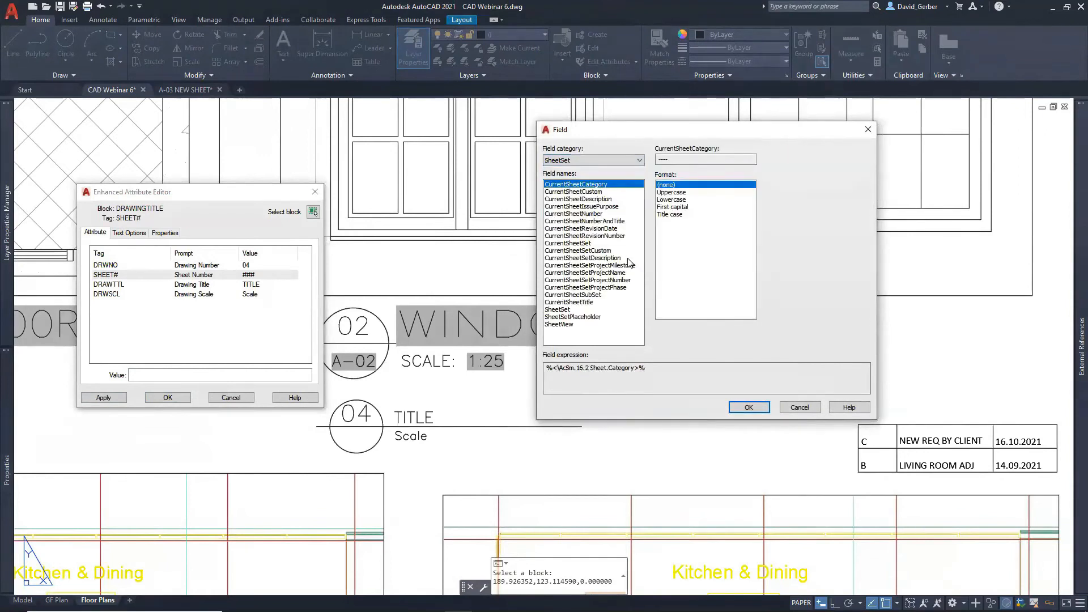
left_click(600, 214)
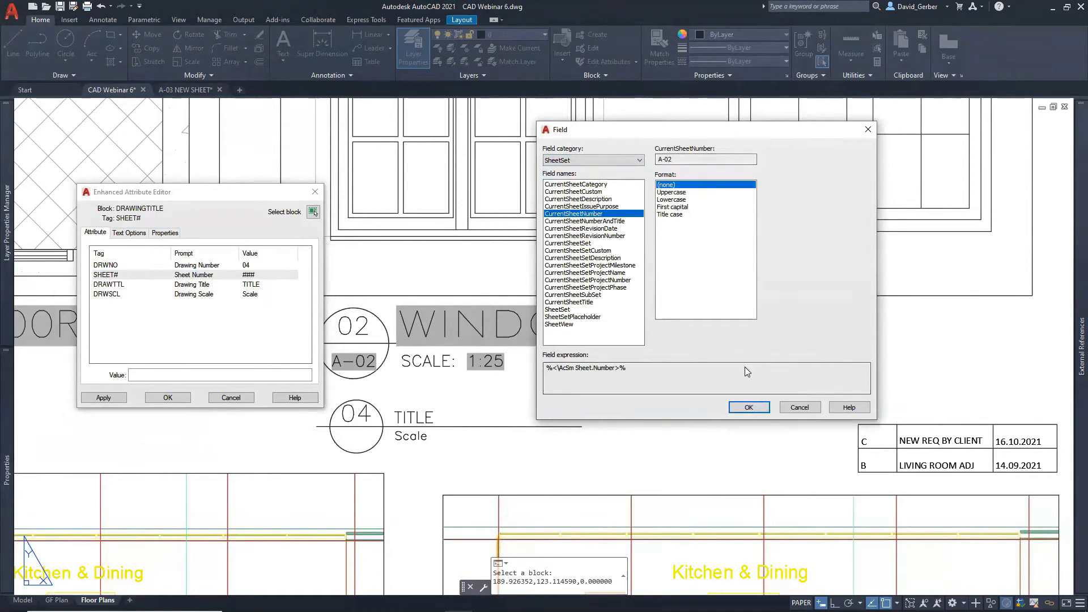
left_click(673, 193)
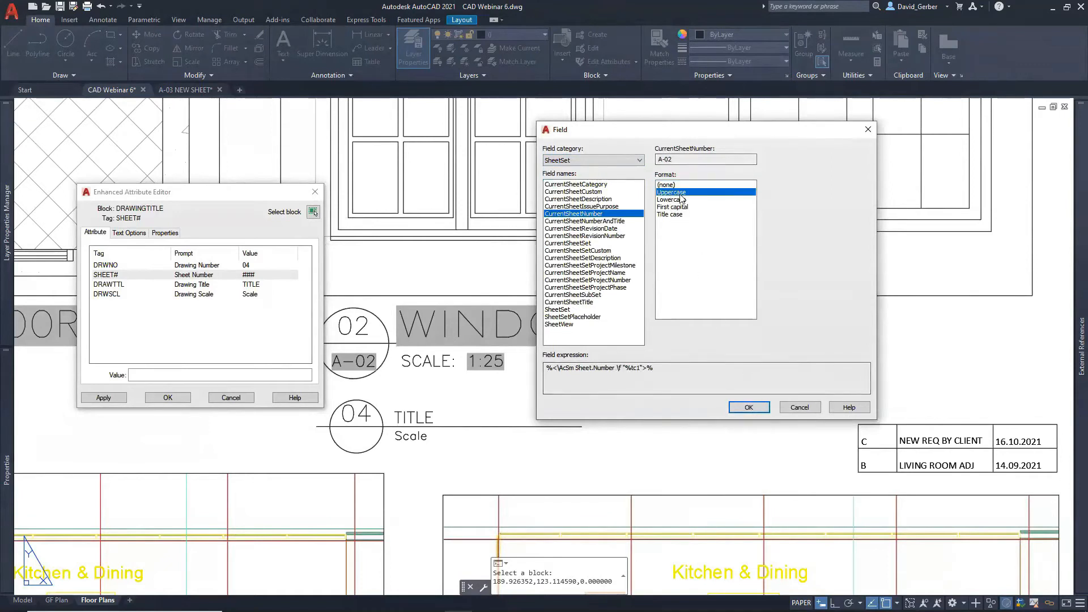
left_click(749, 408)
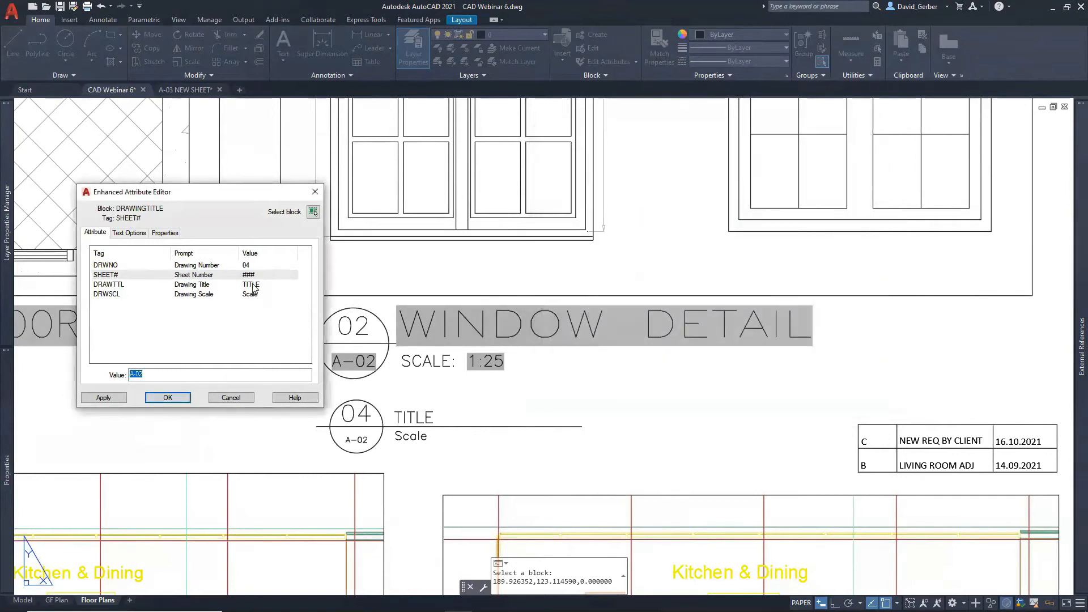
Replace the drawing title value with an Objects NamedObject field for the Window Detail view in Uppercase format
left_click(254, 285)
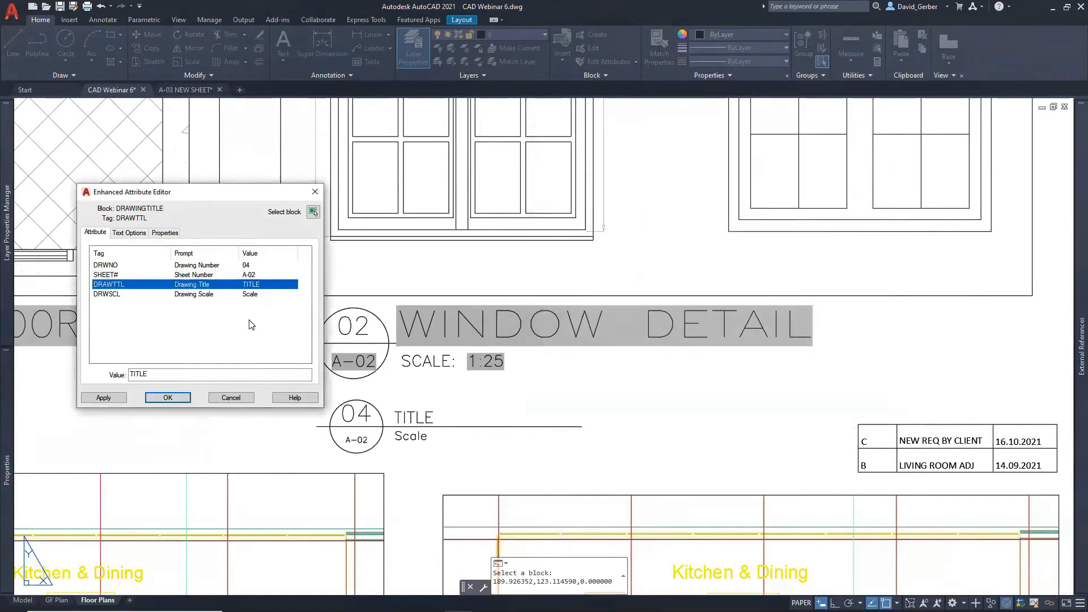
key("Tab")
right_click(135, 375)
left_click(177, 453)
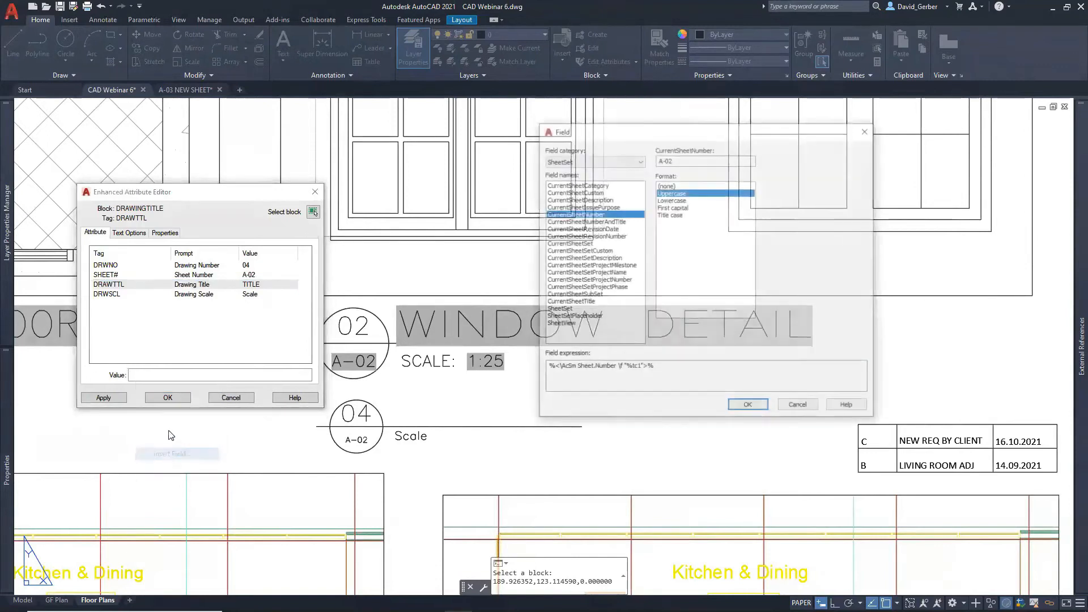
left_click(621, 162)
left_click(578, 201)
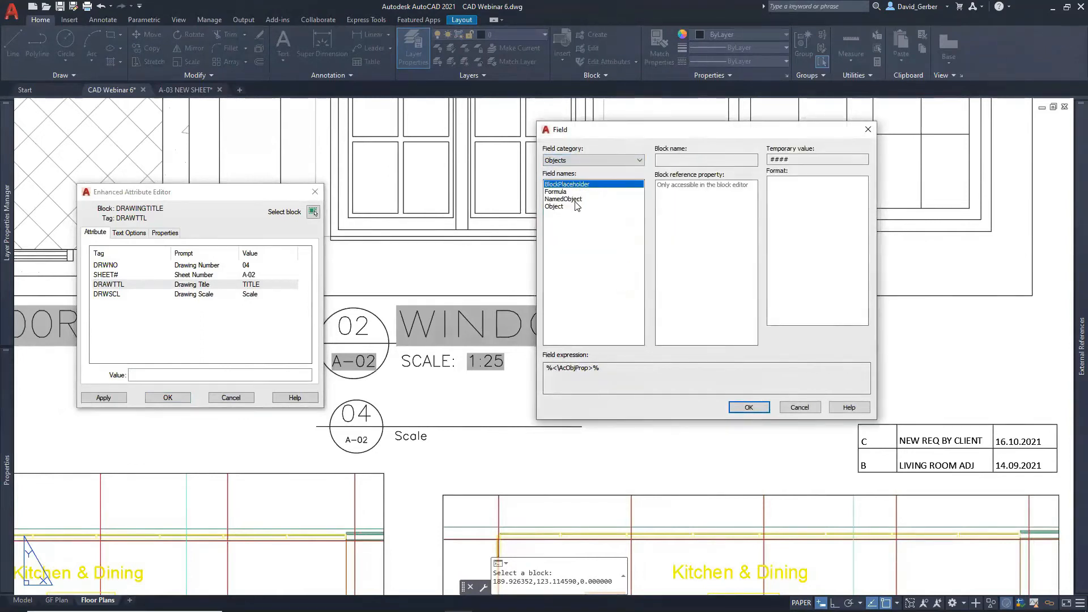
left_click(564, 200)
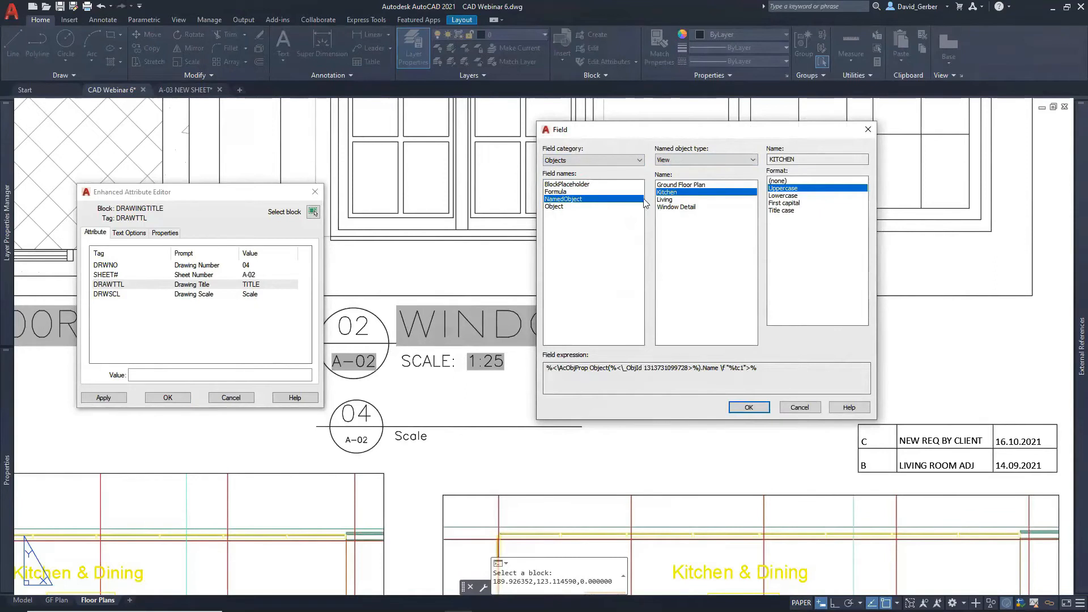
left_click(685, 208)
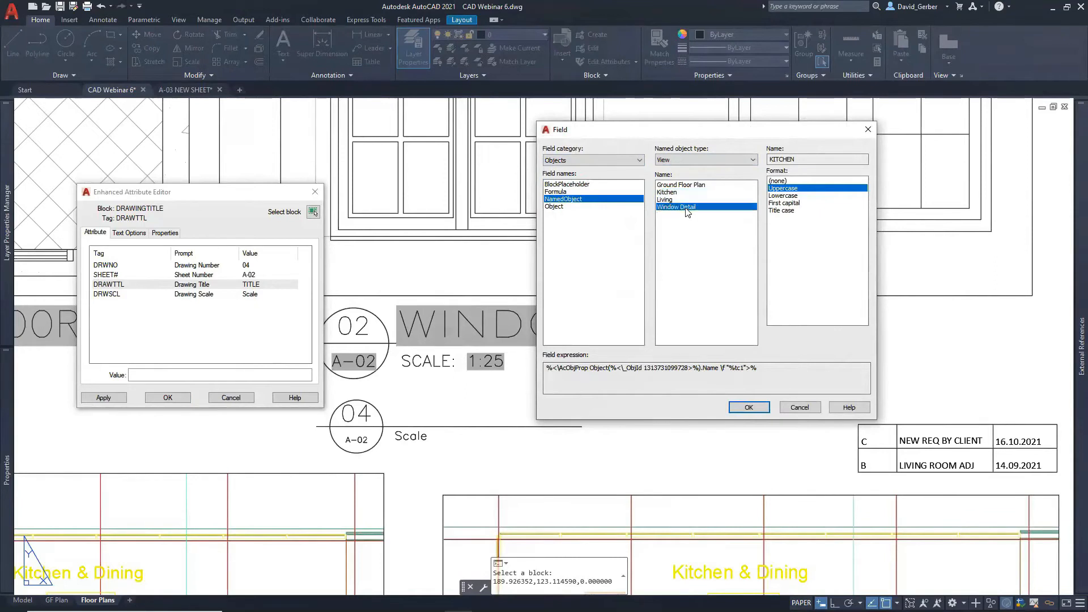
left_click(747, 408)
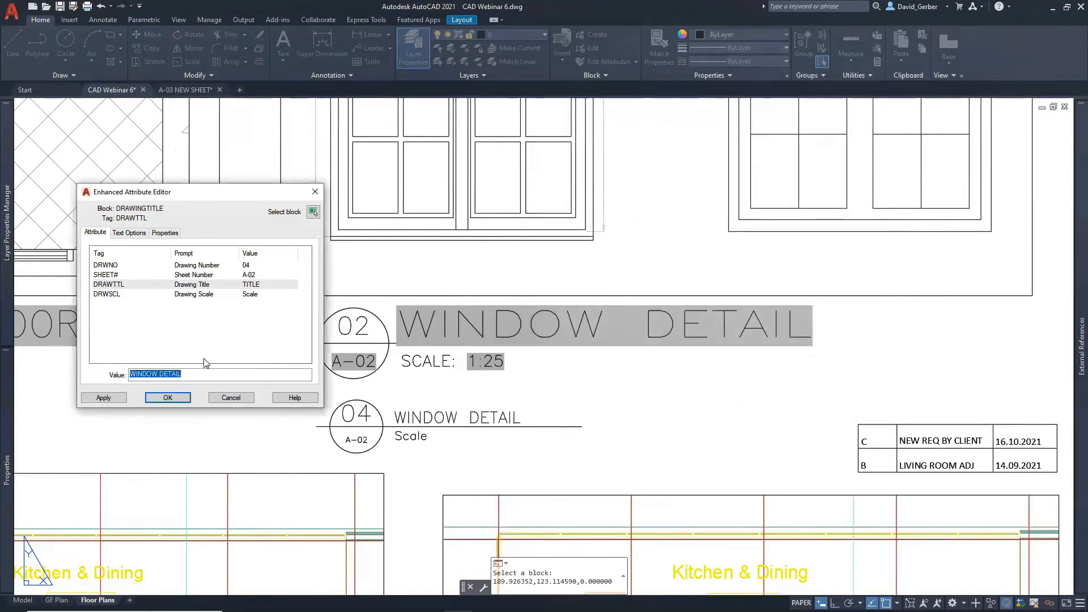
Change the DRAWINGTITLE block's drawing scale value to the prefix "Scale: "
left_click(255, 299)
left_click(157, 376)
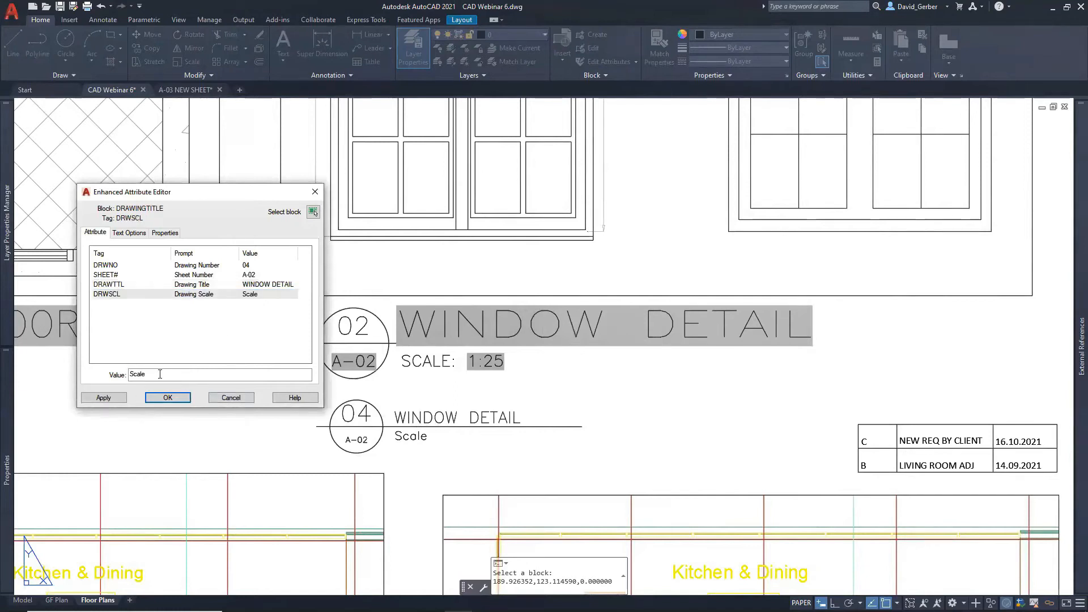
right_click(153, 374)
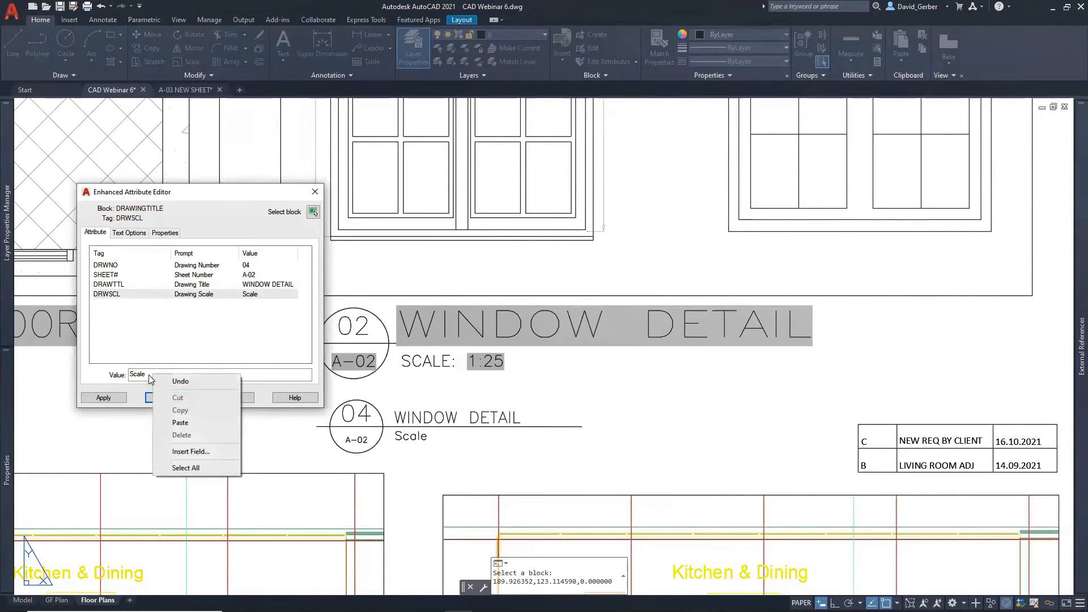
key("Escape")
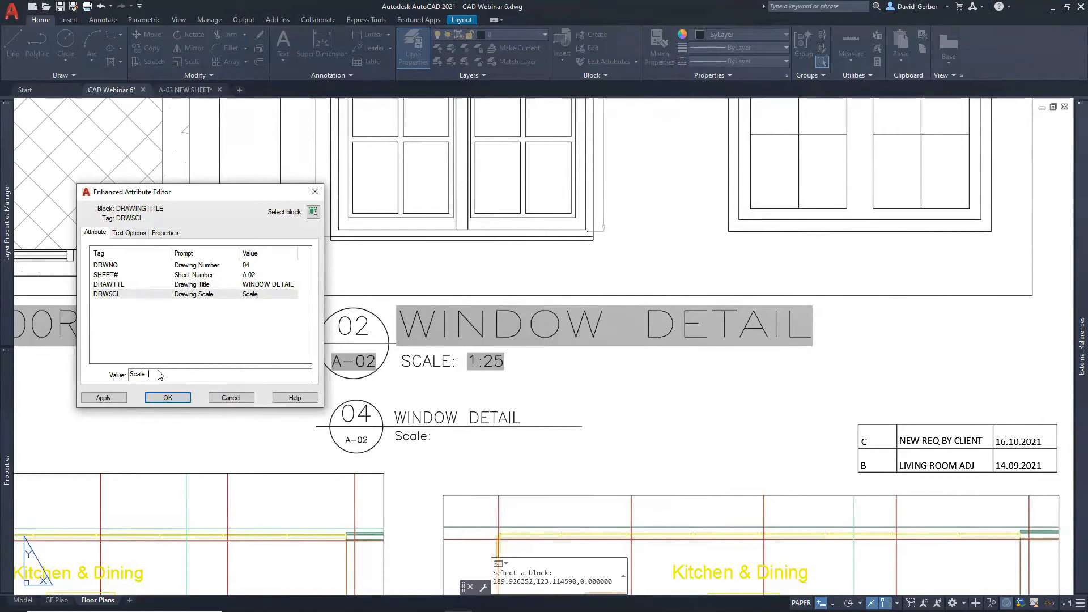
Append an Object field for the Window Detail viewport's custom scale in 1:# format to the drawing scale value and apply the attribute changes
right_click(158, 374)
left_click(181, 452)
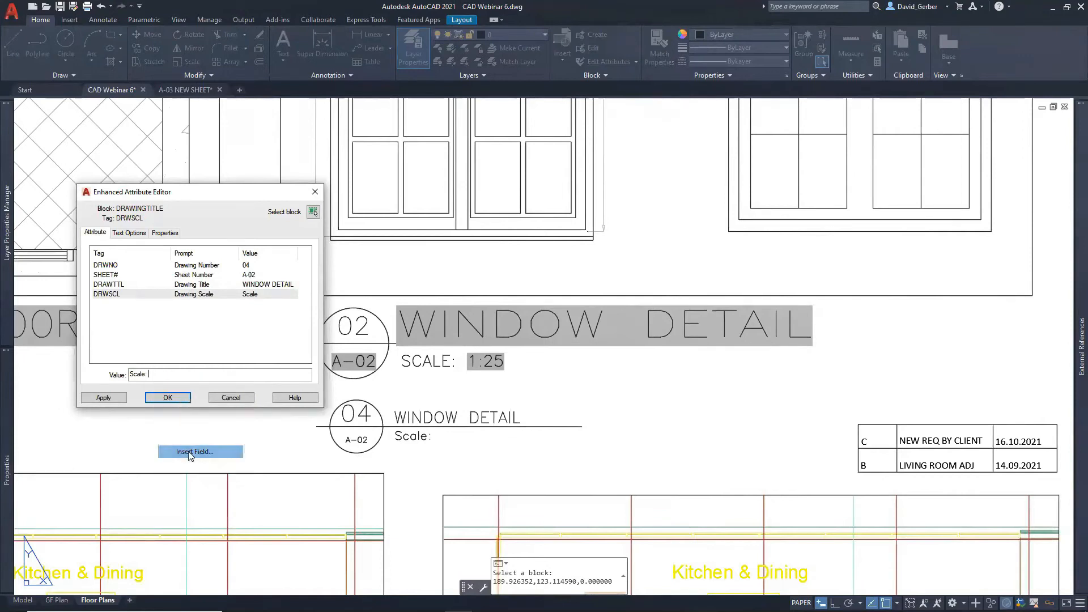
left_click(556, 208)
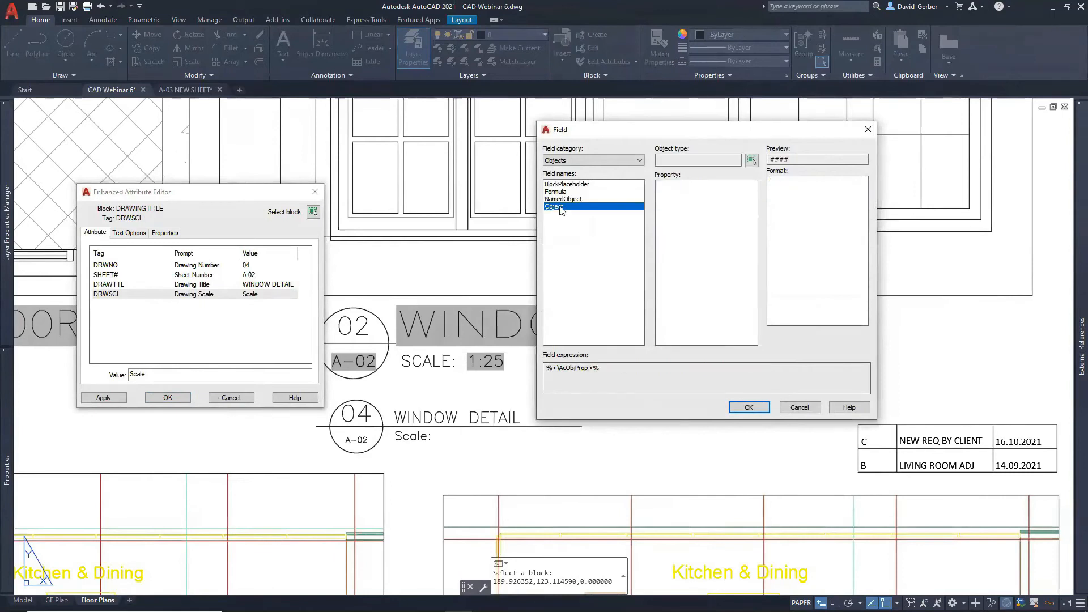
left_click(751, 160)
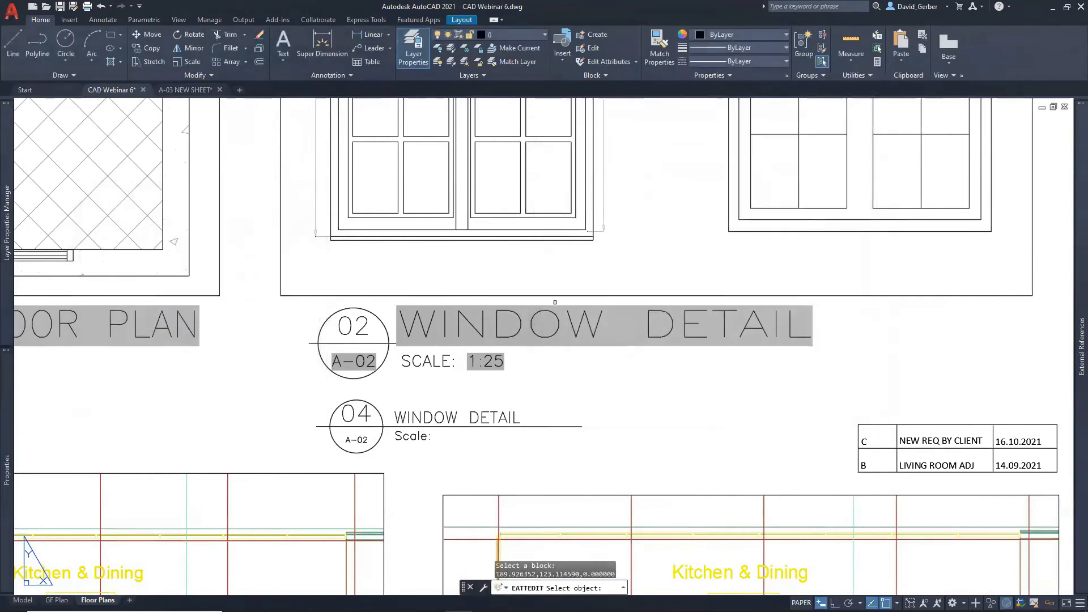
left_click(540, 296)
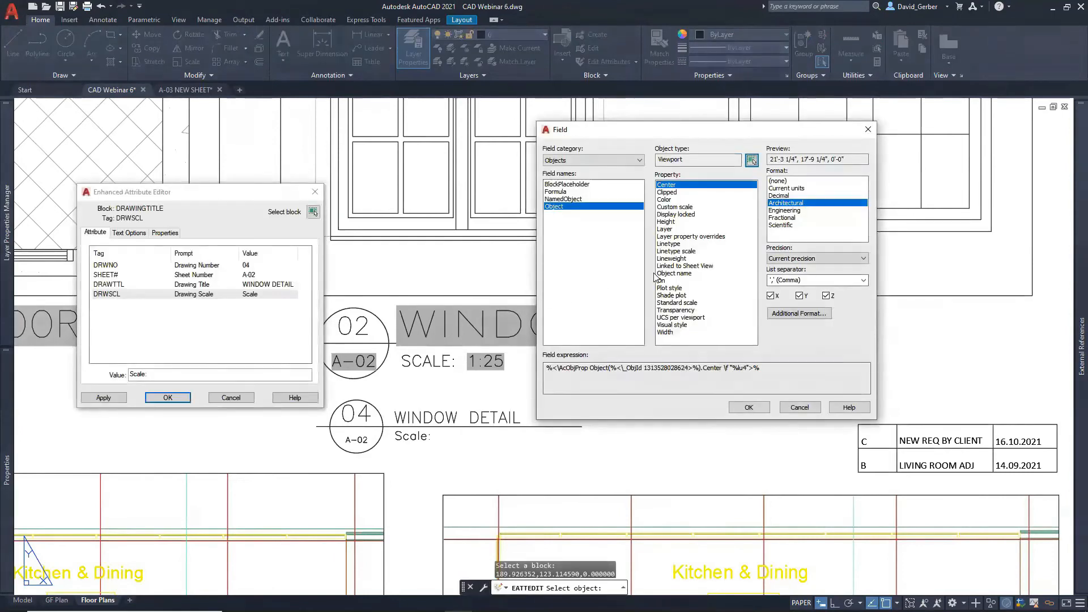
left_click(687, 207)
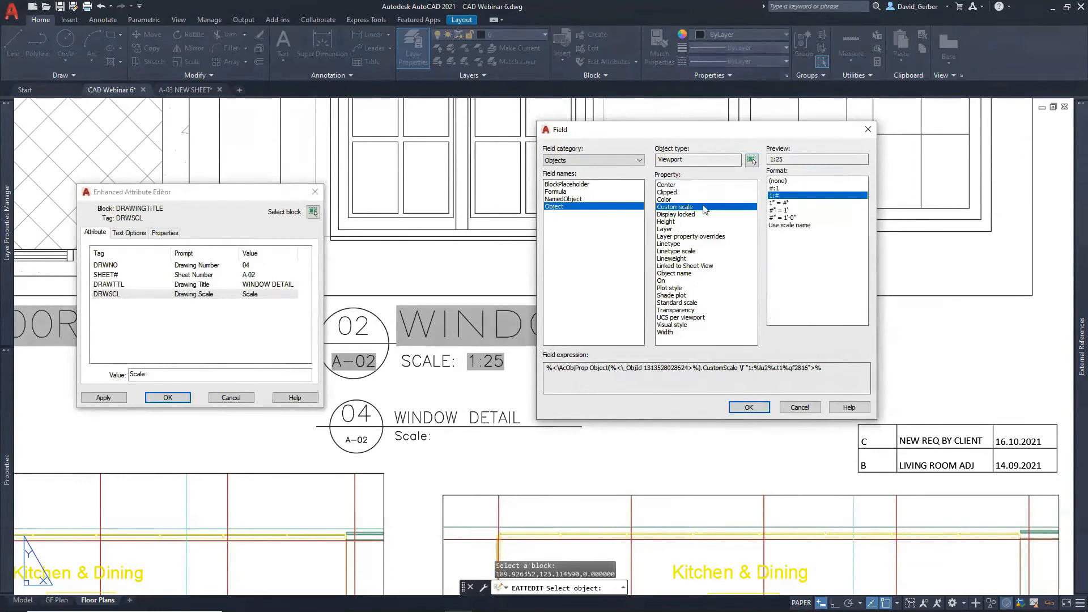
left_click(748, 408)
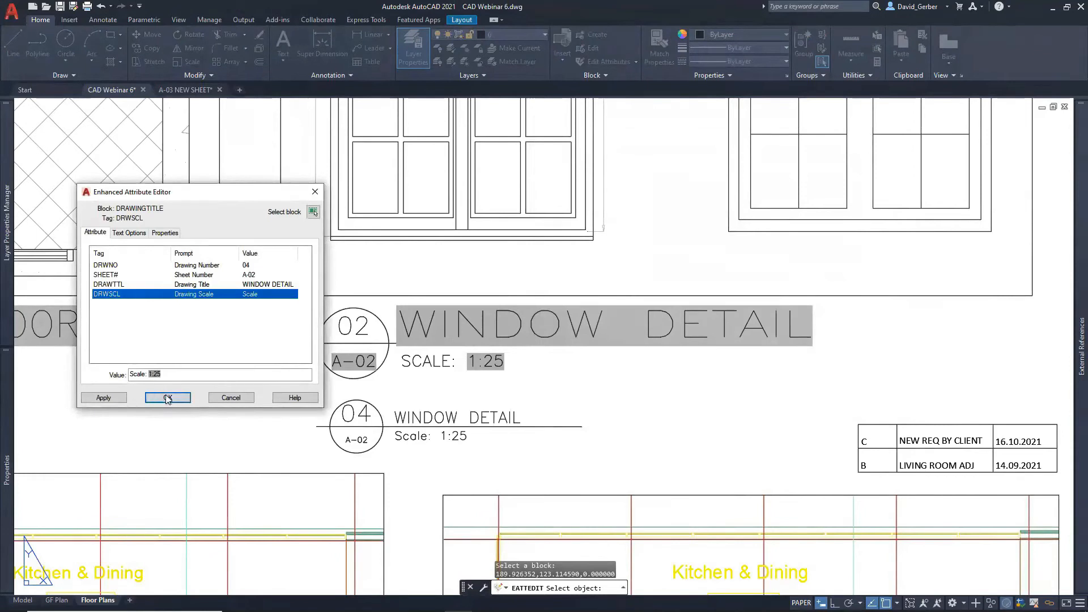
left_click(124, 398)
left_click(176, 398)
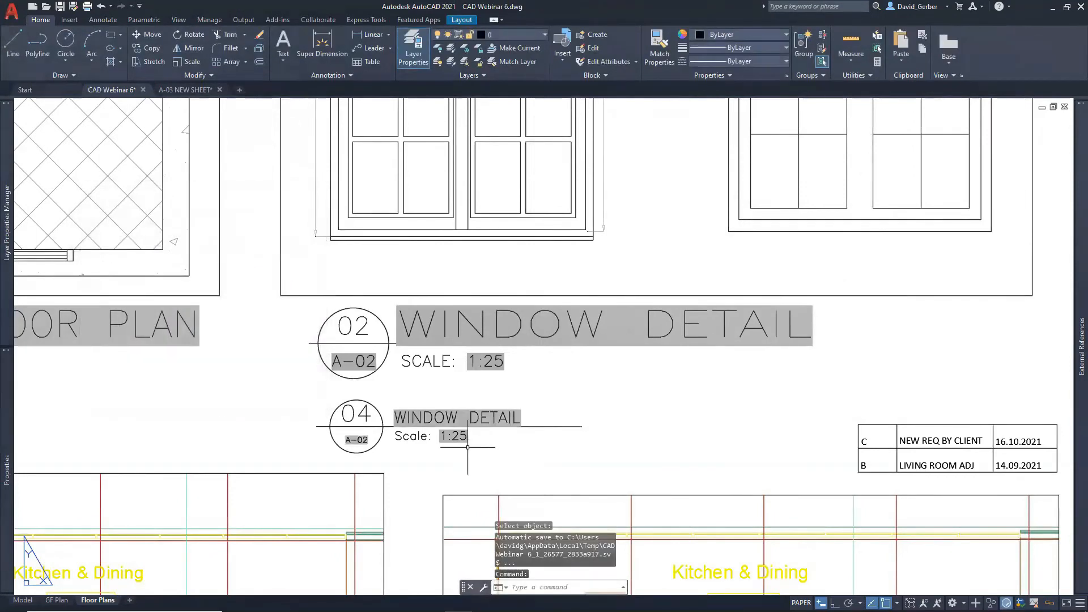
Set the Window Detail viewport's scale to 1:50 and regenerate all so the scale fields update
middle_click_drag(468, 457, 483, 447)
middle_click_drag(625, 284, 597, 325)
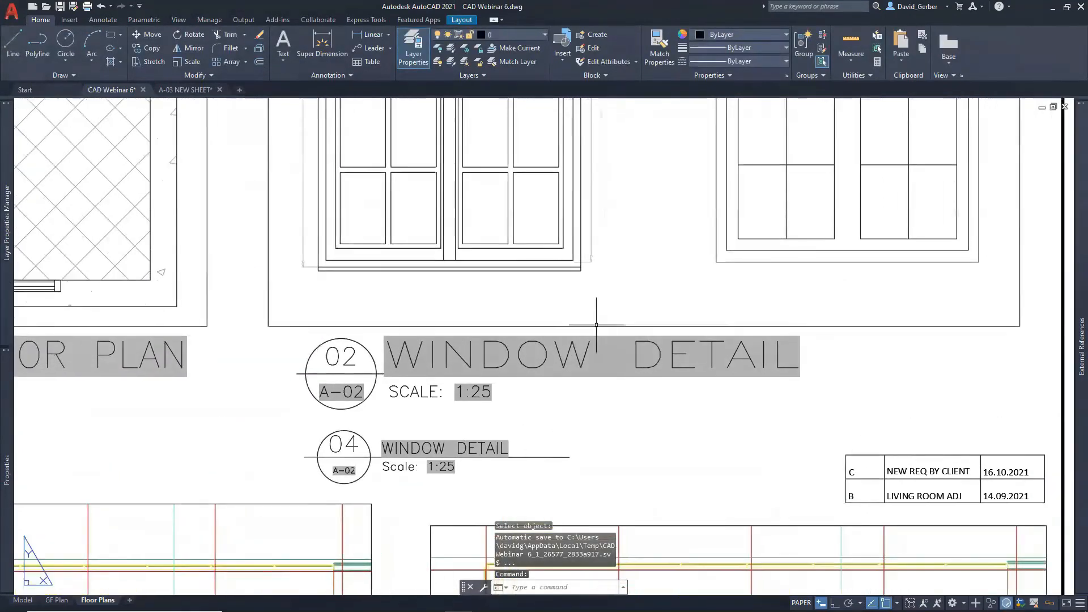
double_click(618, 289)
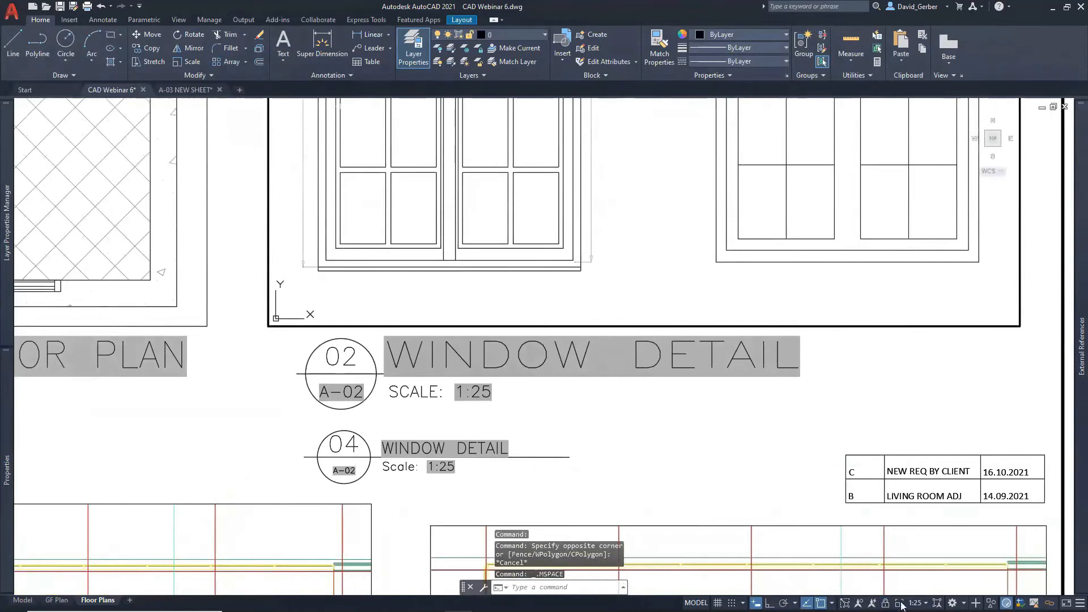
left_click(903, 605)
left_click(914, 532)
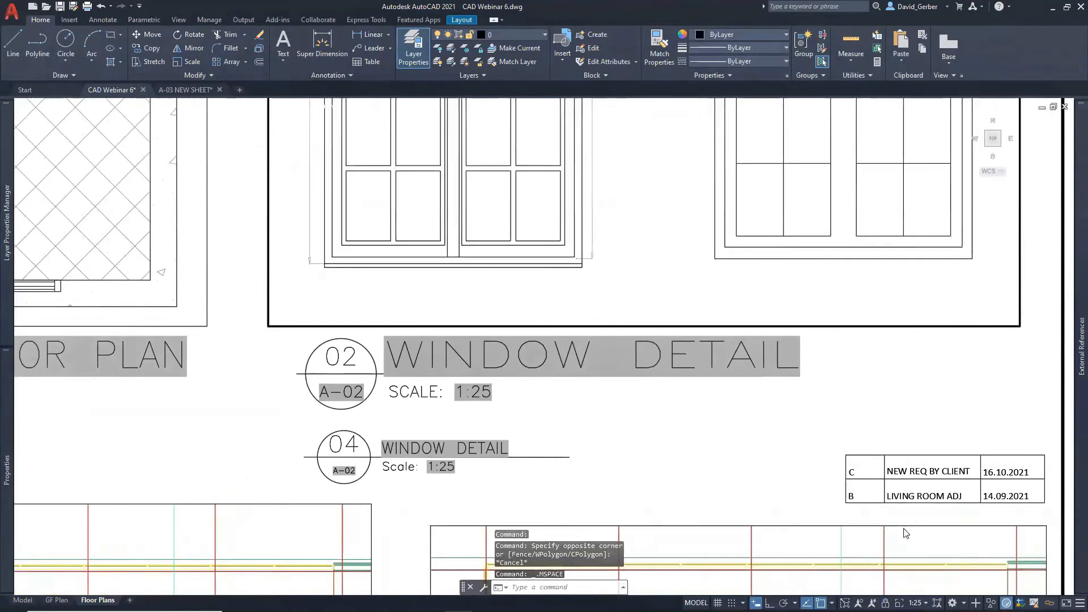
double_click(623, 448)
type("REA")
key("Return")
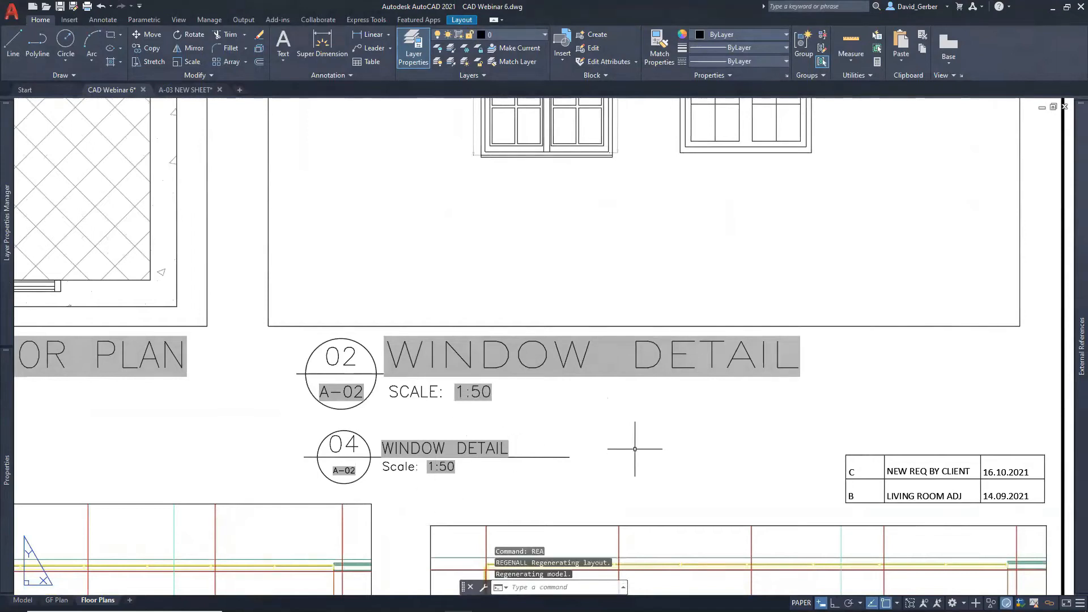
Set the Window Detail viewport's scale back to 1:25 and regenerate all to update the scale fields
double_click(710, 248)
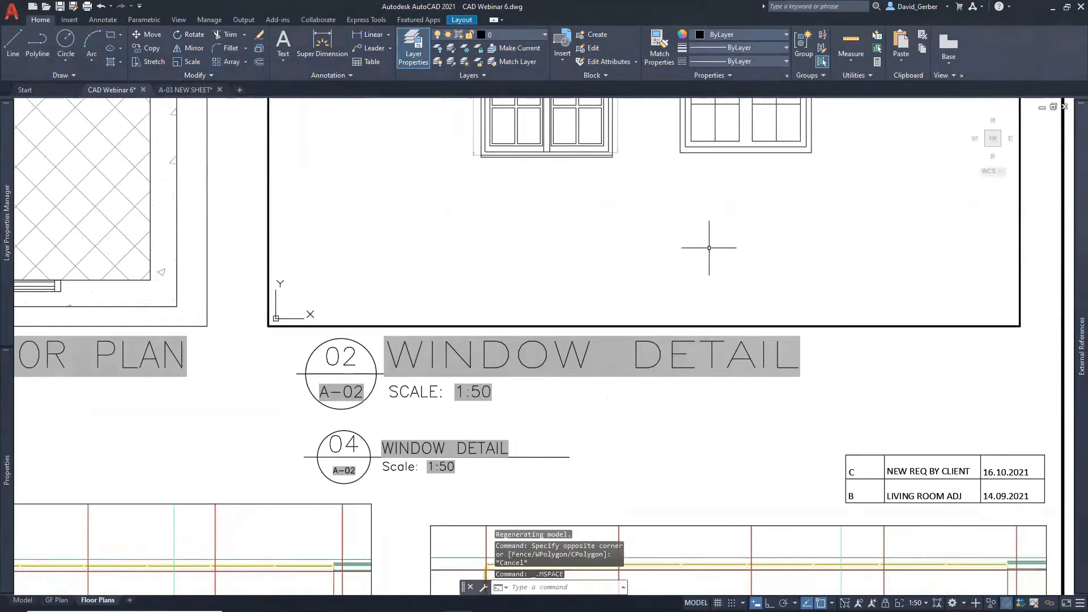
left_click(925, 602)
left_click(915, 517)
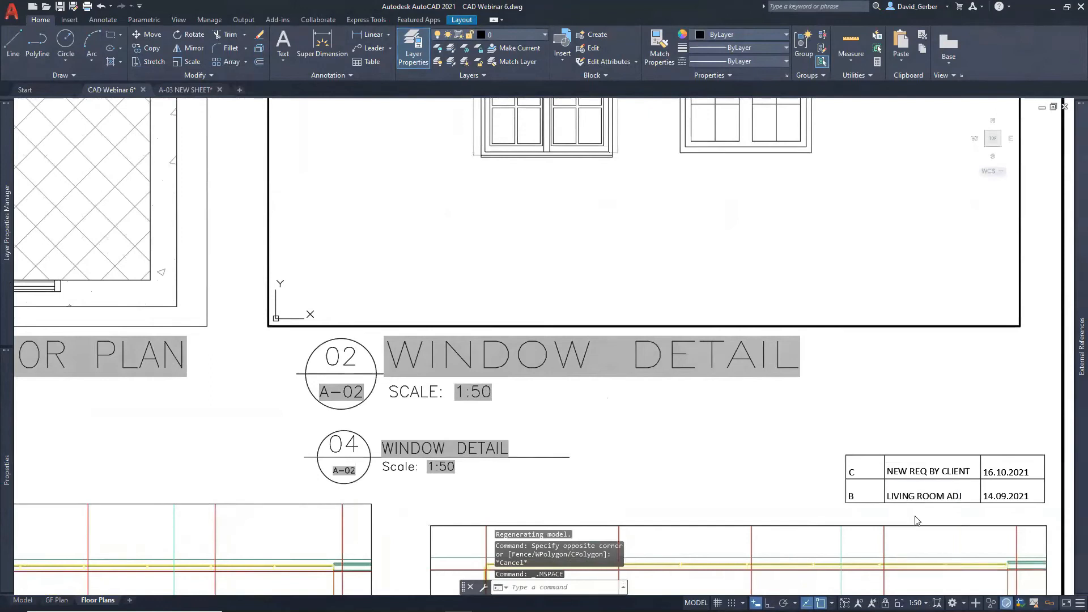
double_click(676, 437)
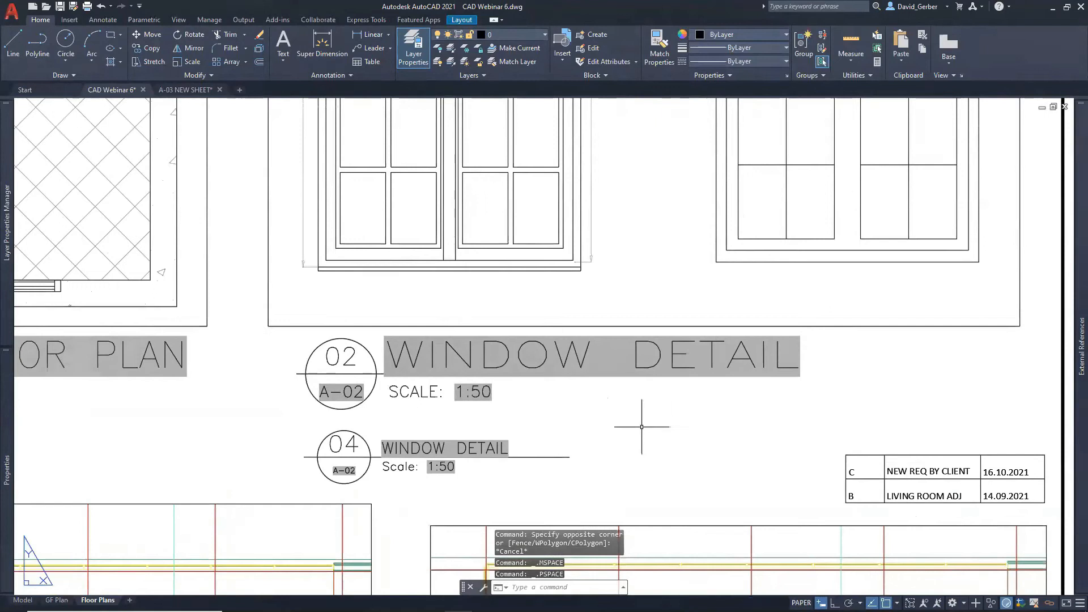
type("REA")
key("Return")
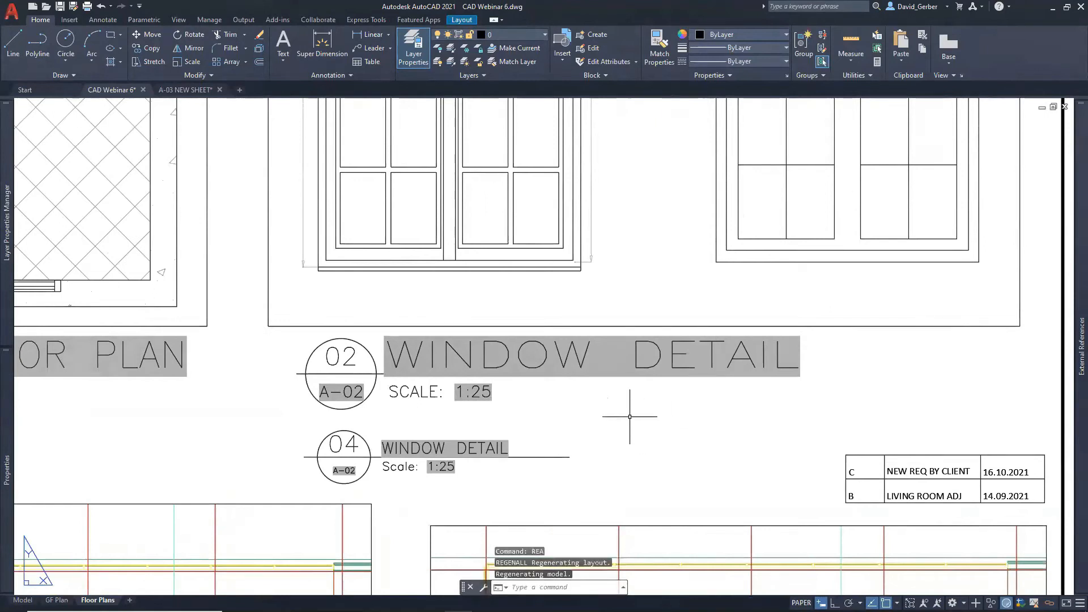
Open the DRAWINGTITLE block definition in the Block Editor
middle_click_drag(405, 485, 341, 428)
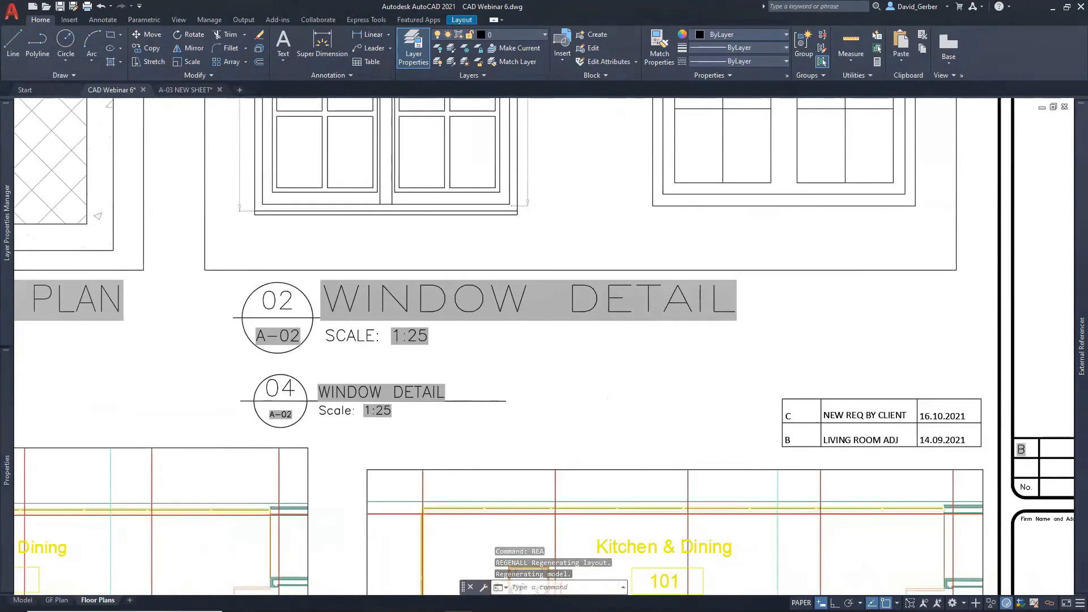
scroll(292, 415, "down", 3)
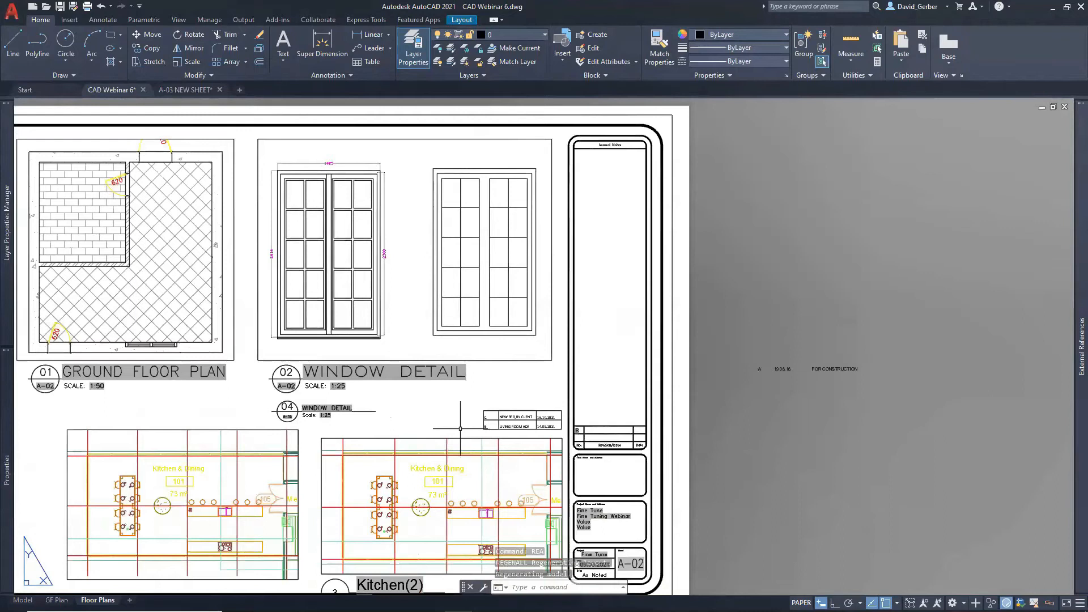
middle_click_drag(451, 424, 262, 374)
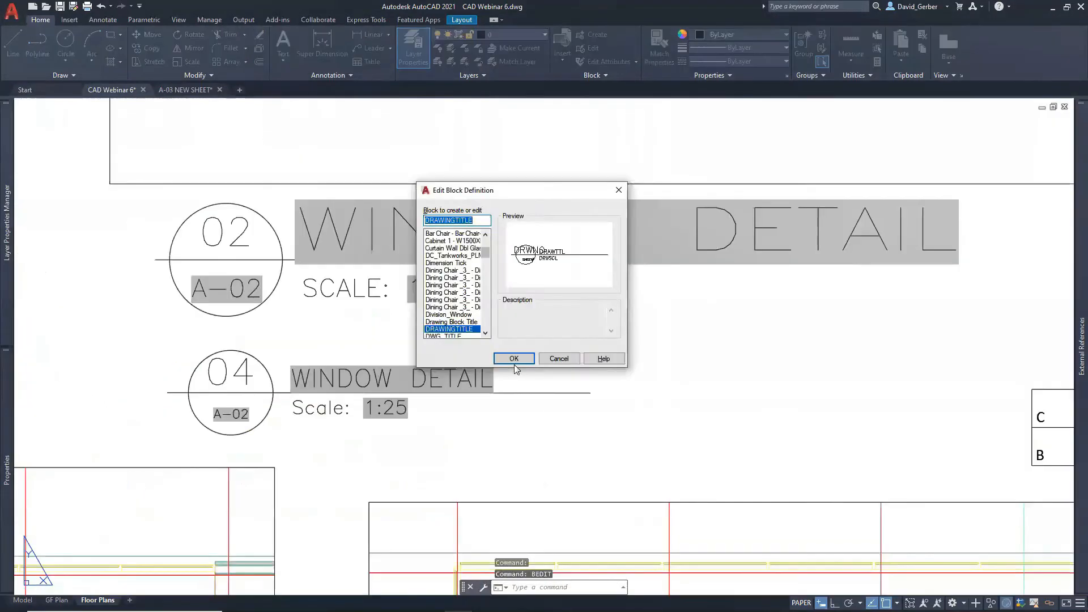
left_click(515, 363)
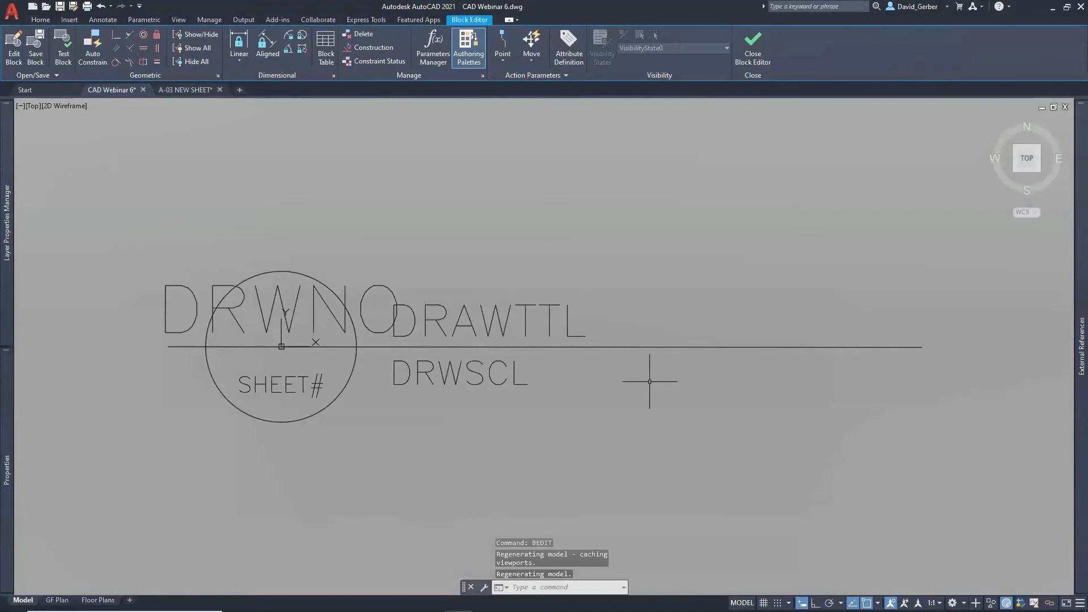
Add a linear parameter spanning the title line from its left end to its right end, with the label below the block
left_click_drag(0, 335, 865, 354)
left_click(963, 243)
left_click(929, 254)
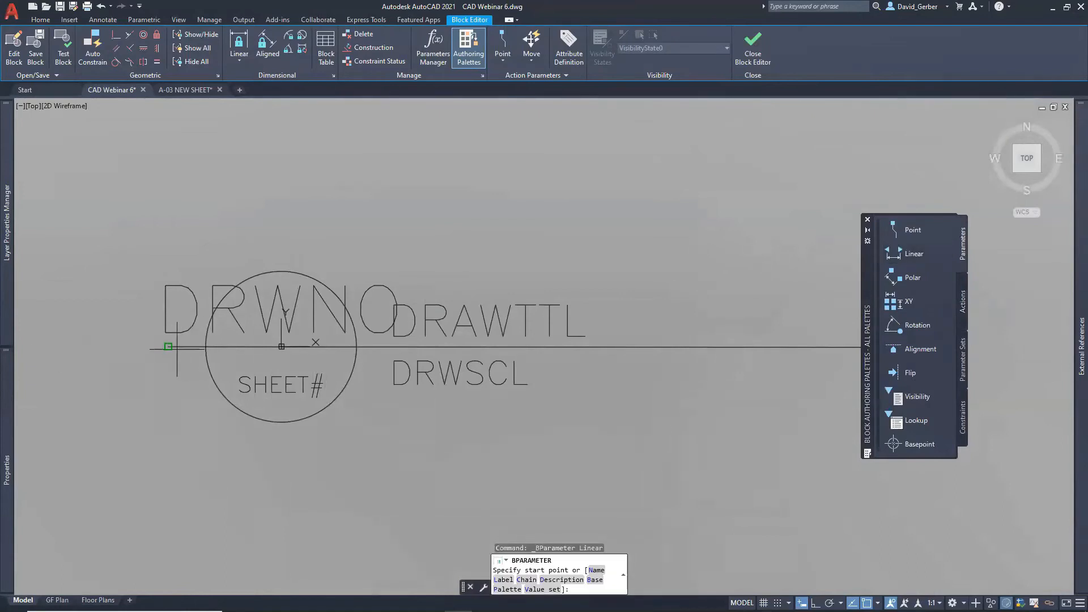
left_click(168, 346)
middle_click_drag(705, 425, 527, 381)
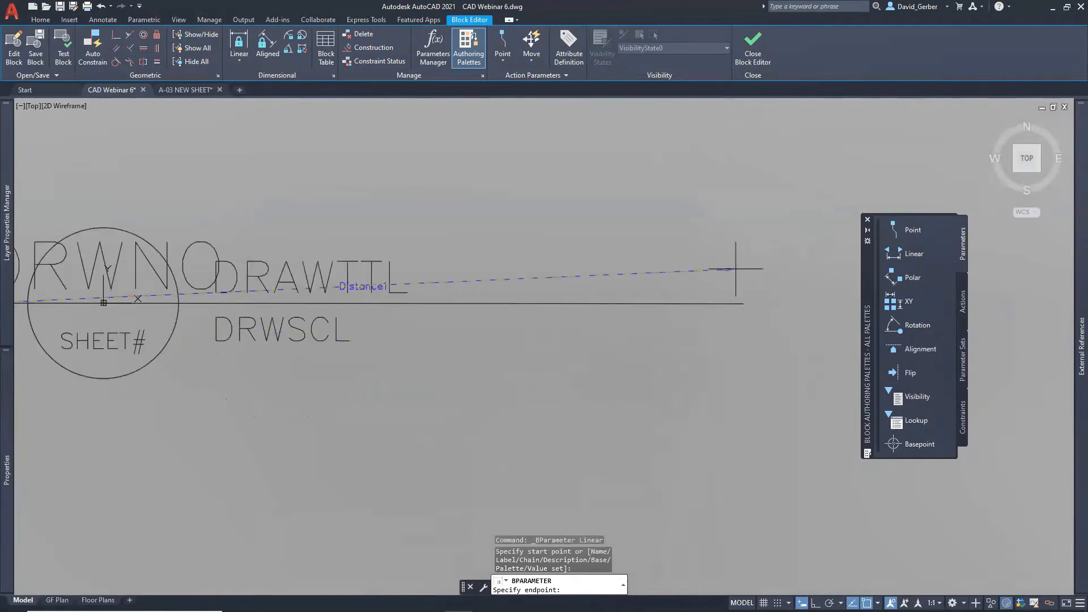
left_click(744, 303)
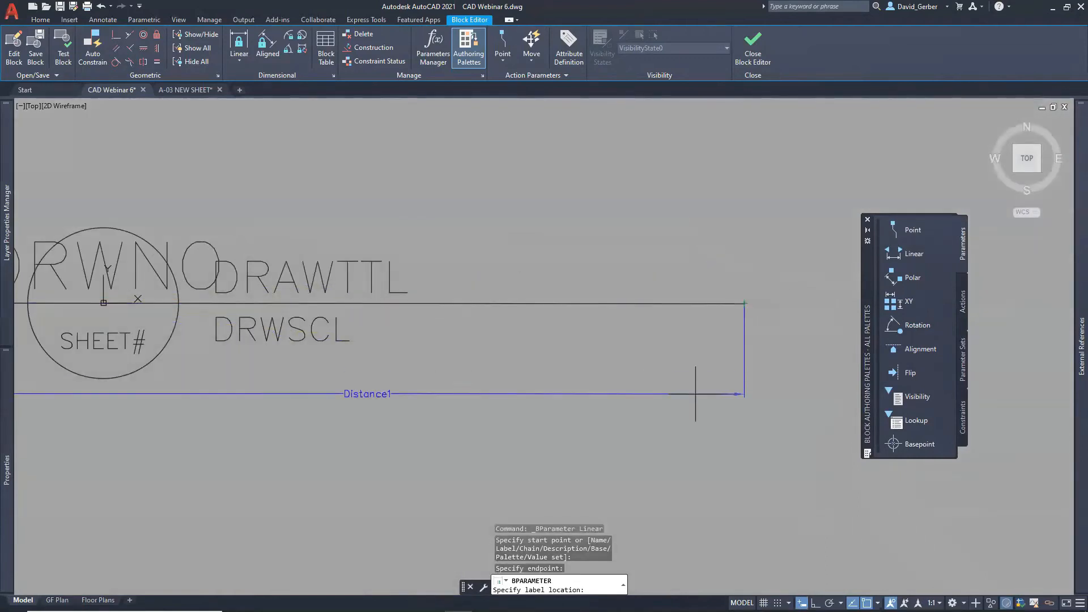
left_click(652, 389)
middle_click_drag(486, 368, 578, 372)
Add a Stretch action to the linear parameter's right end point, framing the title line's right end and selecting the line to stretch
left_click(963, 302)
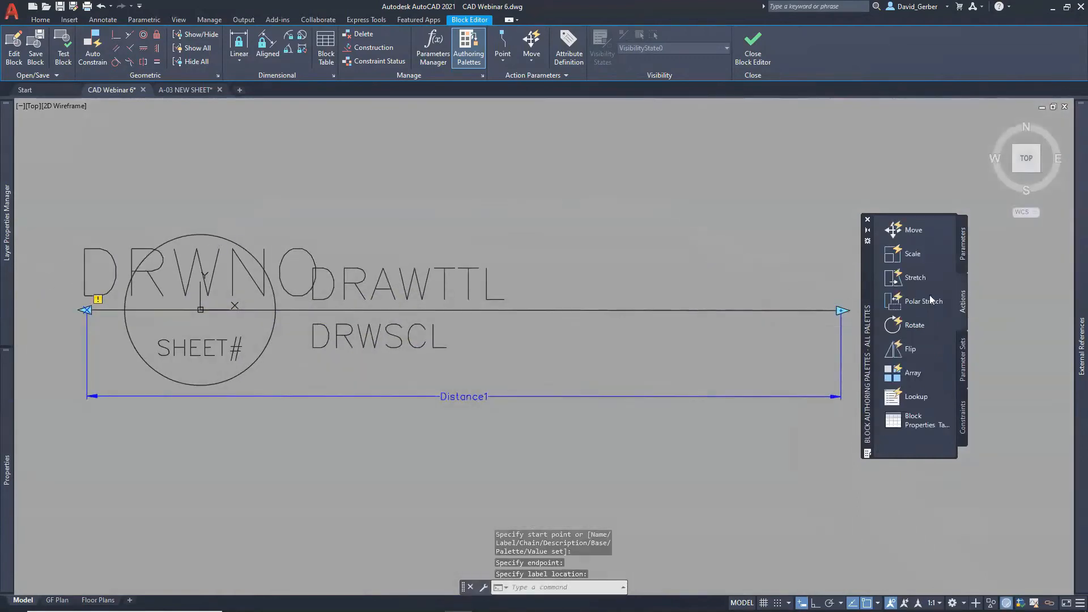
left_click(923, 282)
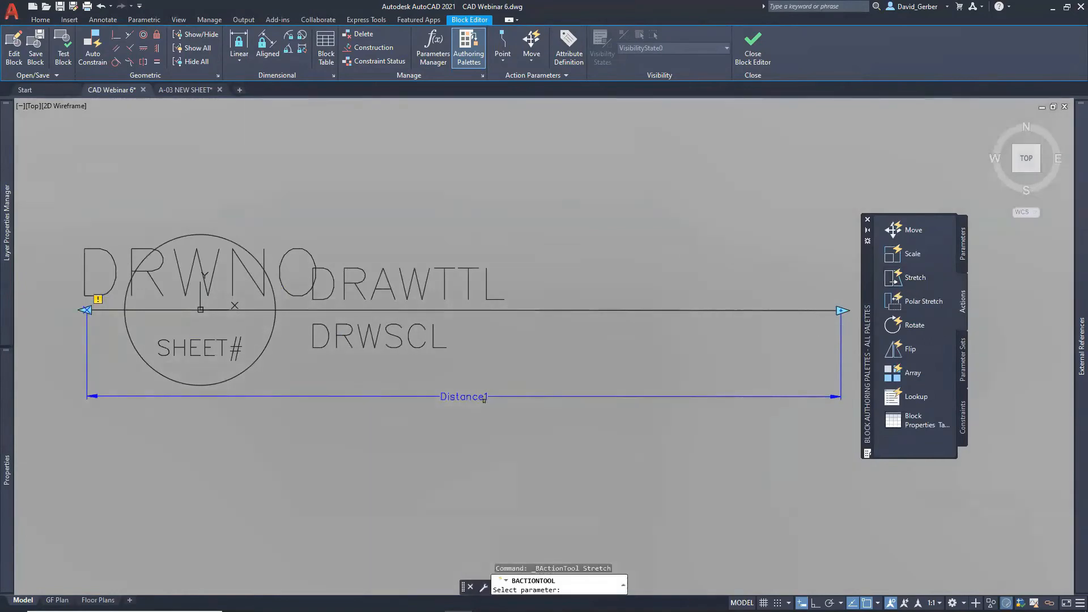
left_click(490, 396)
middle_click_drag(782, 314, 615, 323)
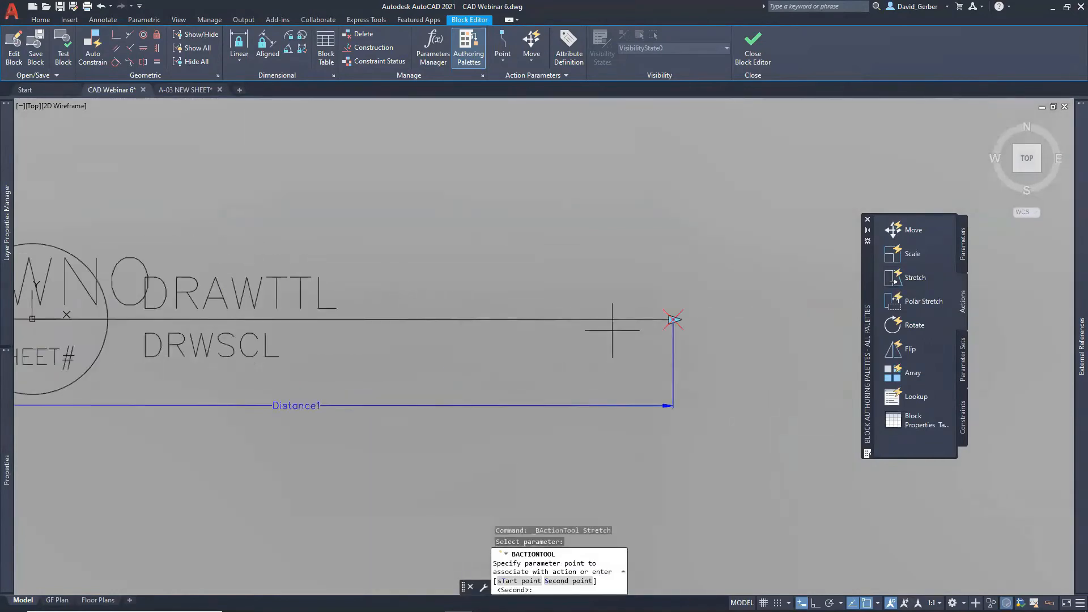
left_click(674, 319)
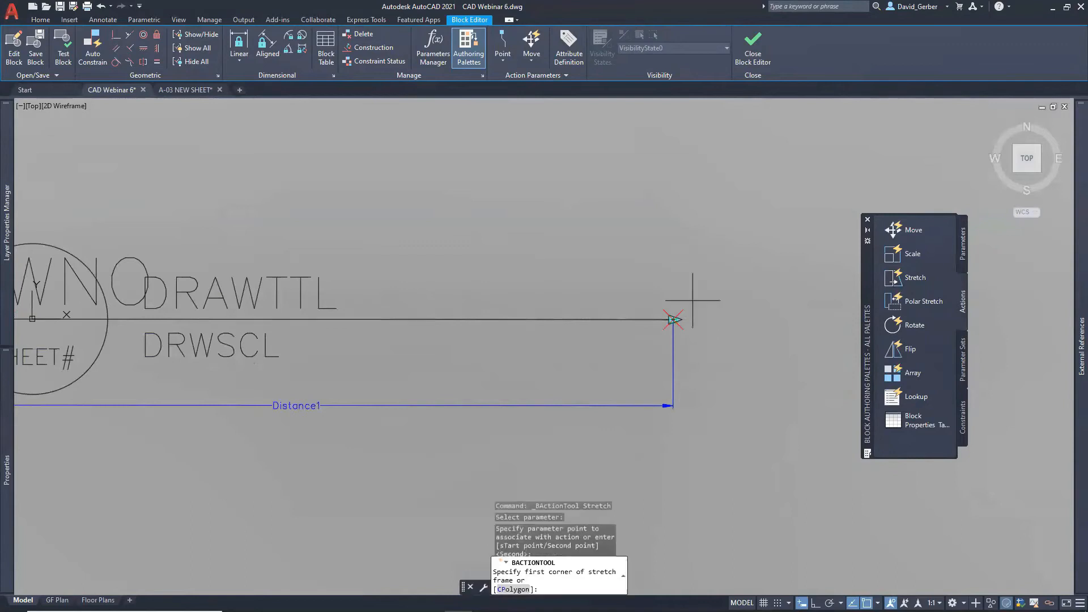
left_click(709, 255)
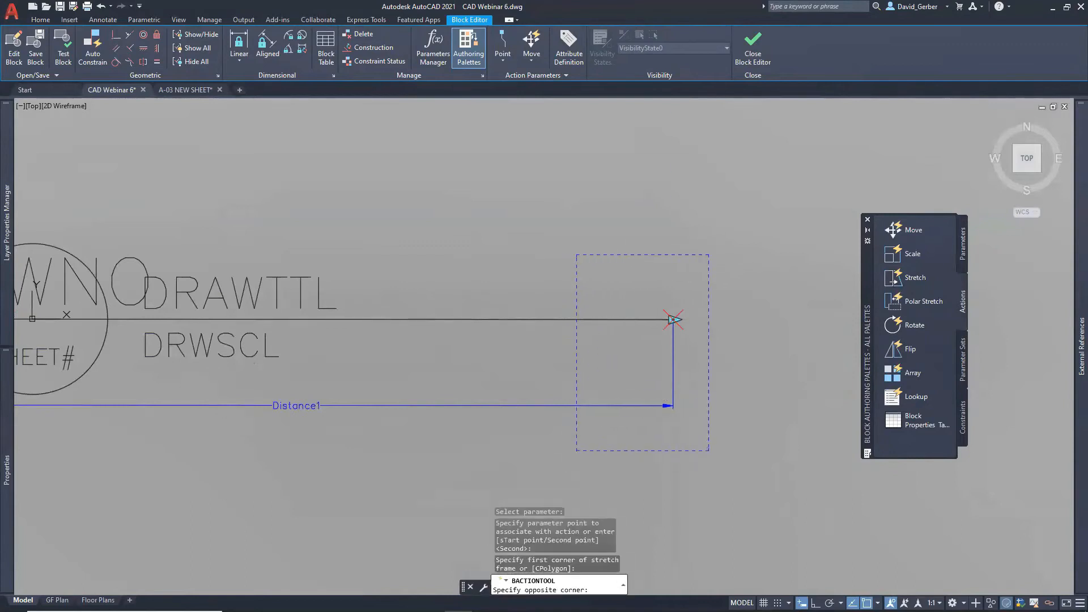
left_click(577, 451)
scroll(642, 407, "down", 2)
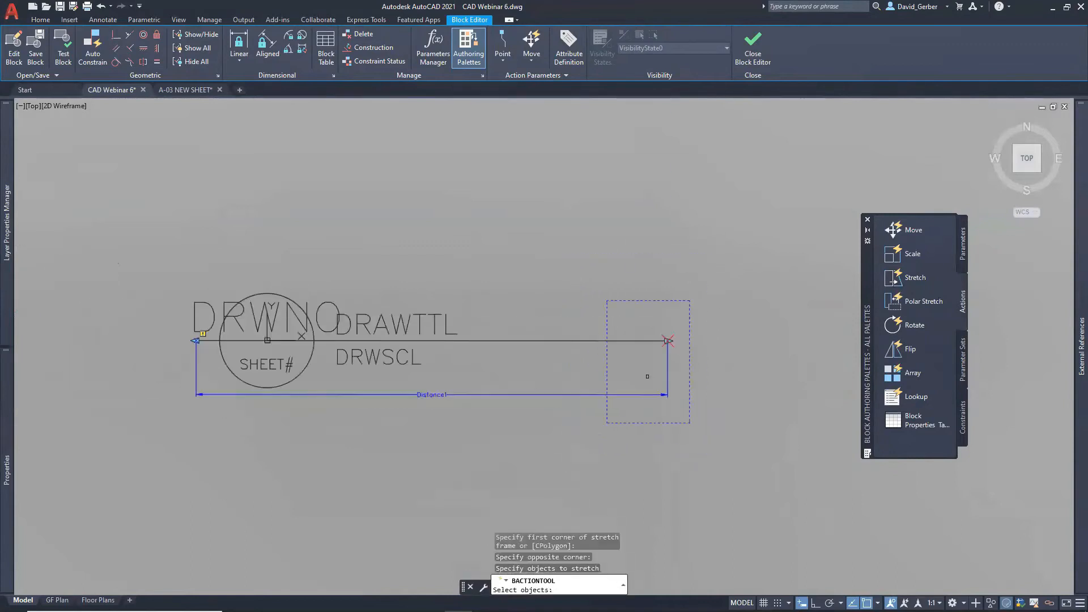
left_click(573, 342)
left_click(551, 330)
key("Return")
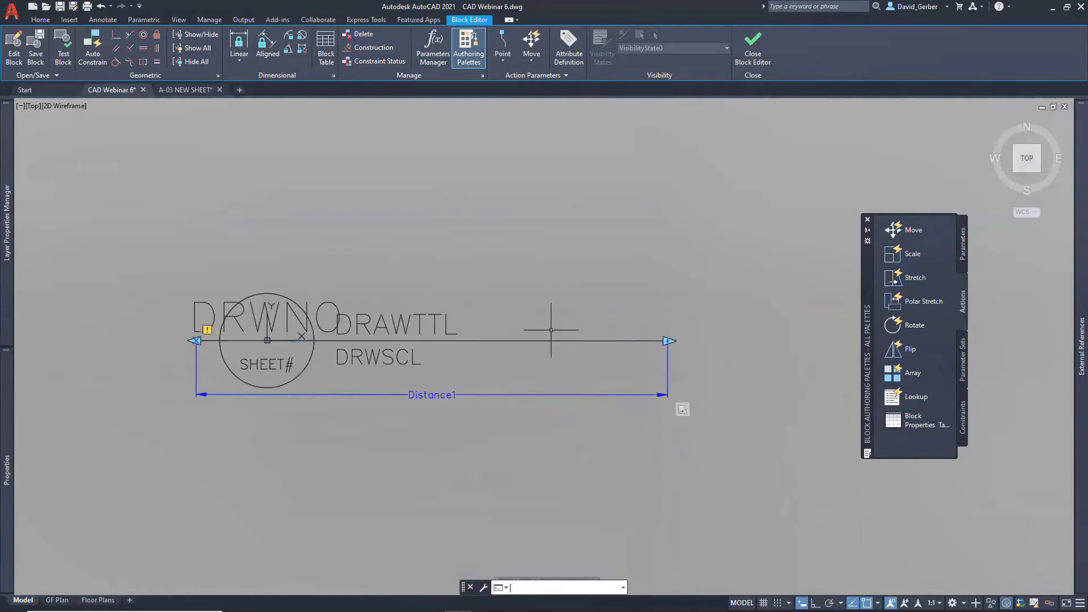
left_click(574, 341)
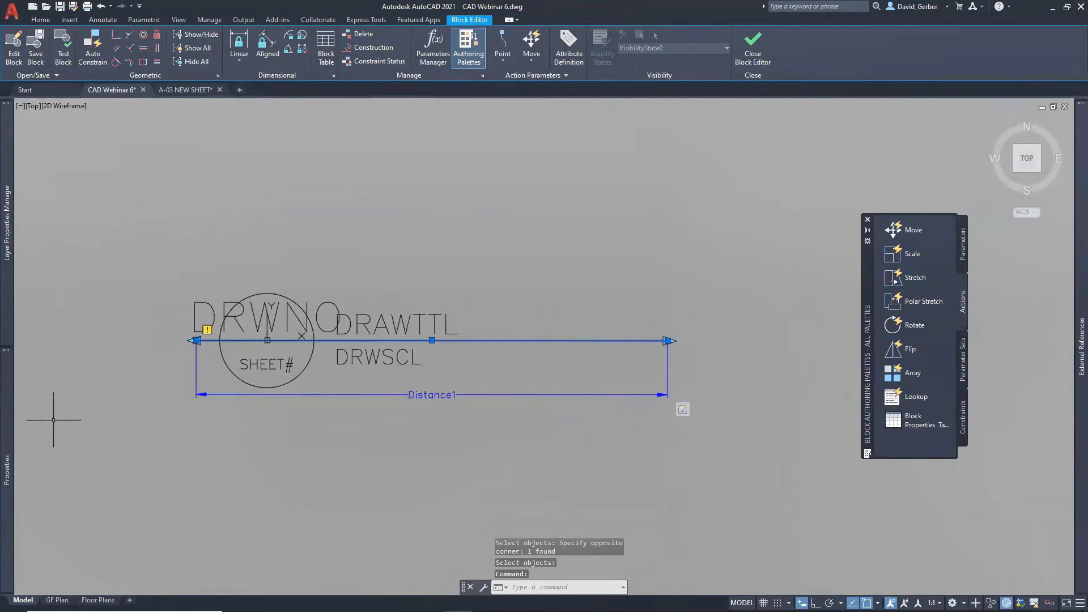
mouse_move(8, 432)
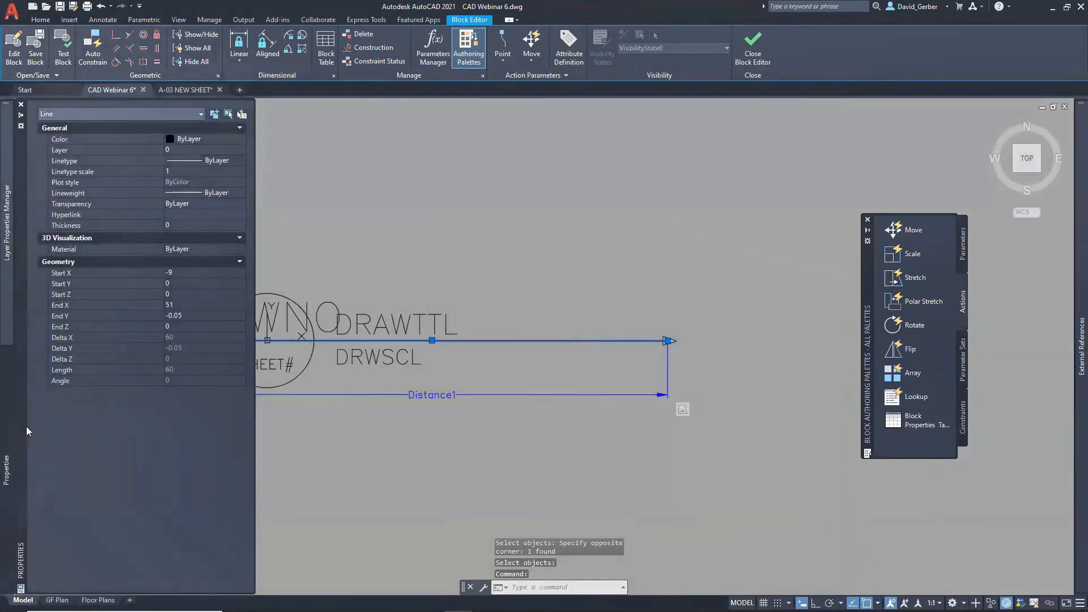
key("Escape")
Set the linear parameter's number of grips to 1
middle_click_drag(592, 394, 665, 398)
left_click(444, 401)
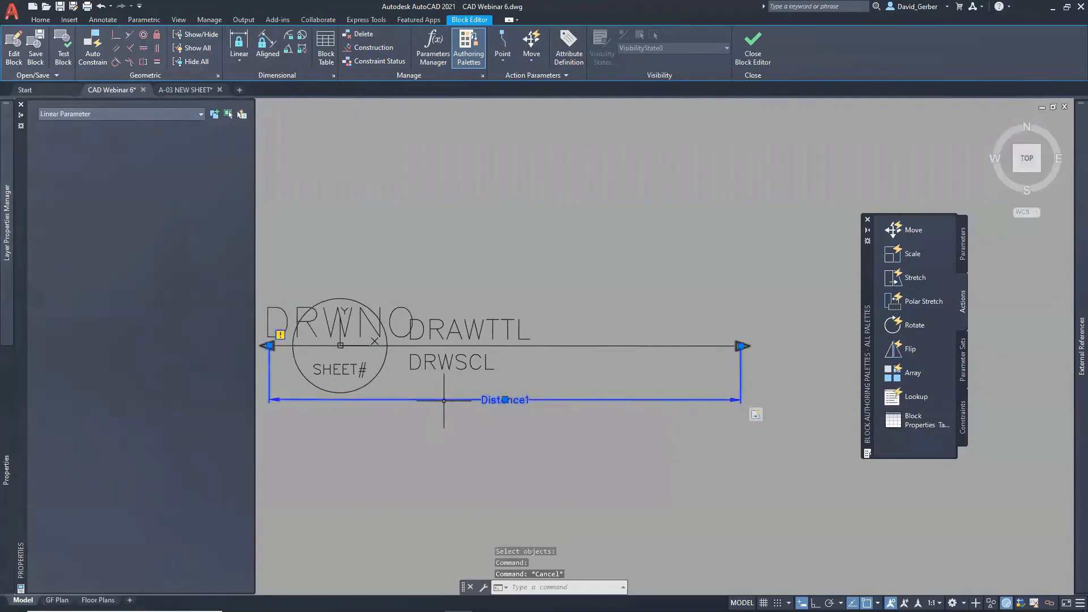
left_click(187, 482)
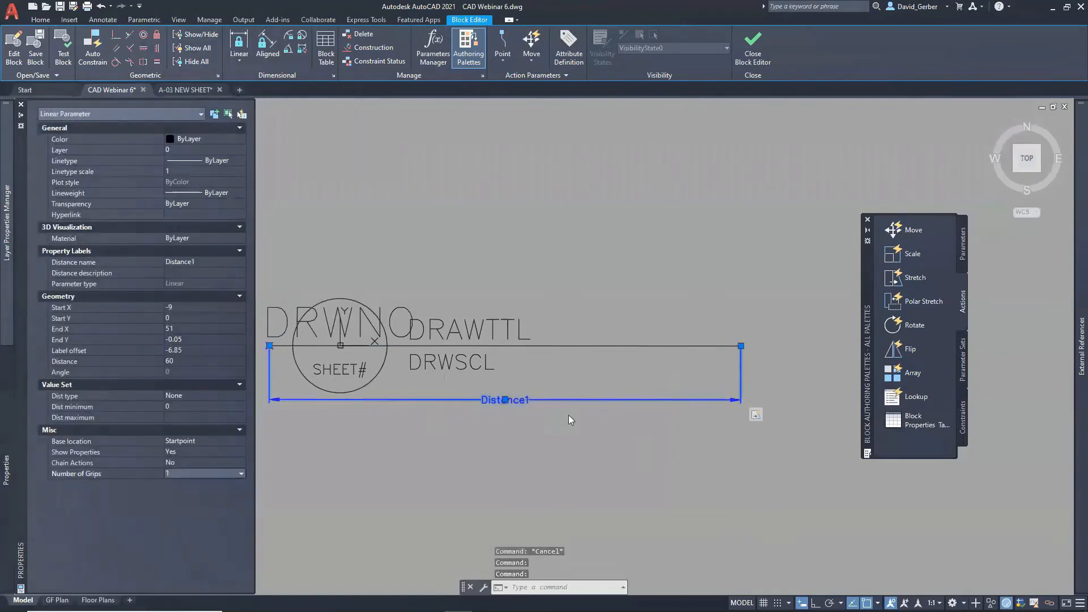
key("Escape")
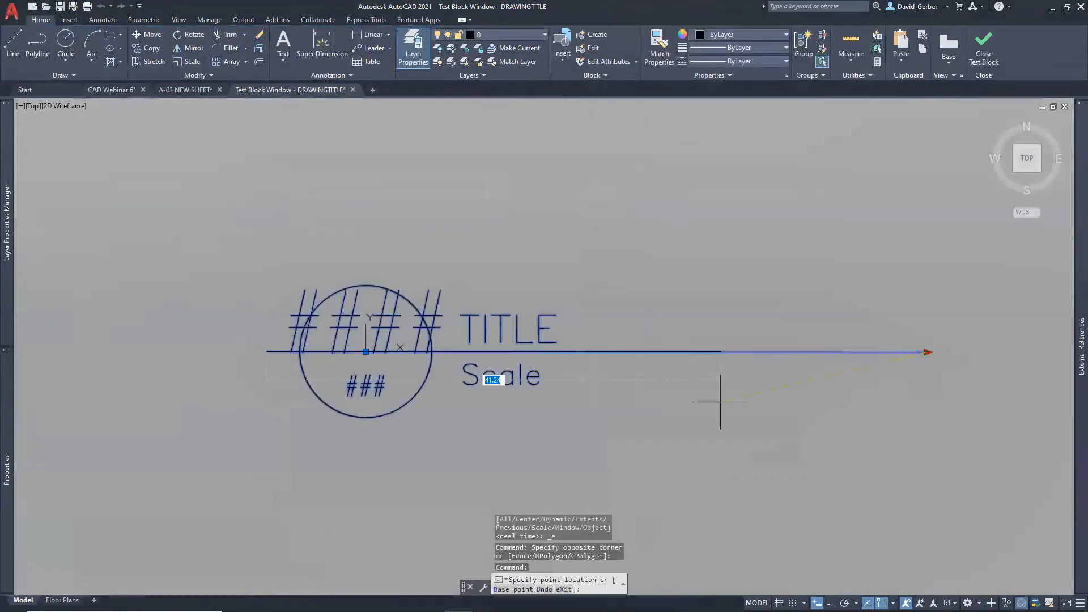
Test the block by stretching its title line with the end grip, close the test window and return to the CAD Webinar 6 drawing
left_click(720, 401)
left_click(720, 352)
left_click(969, 352)
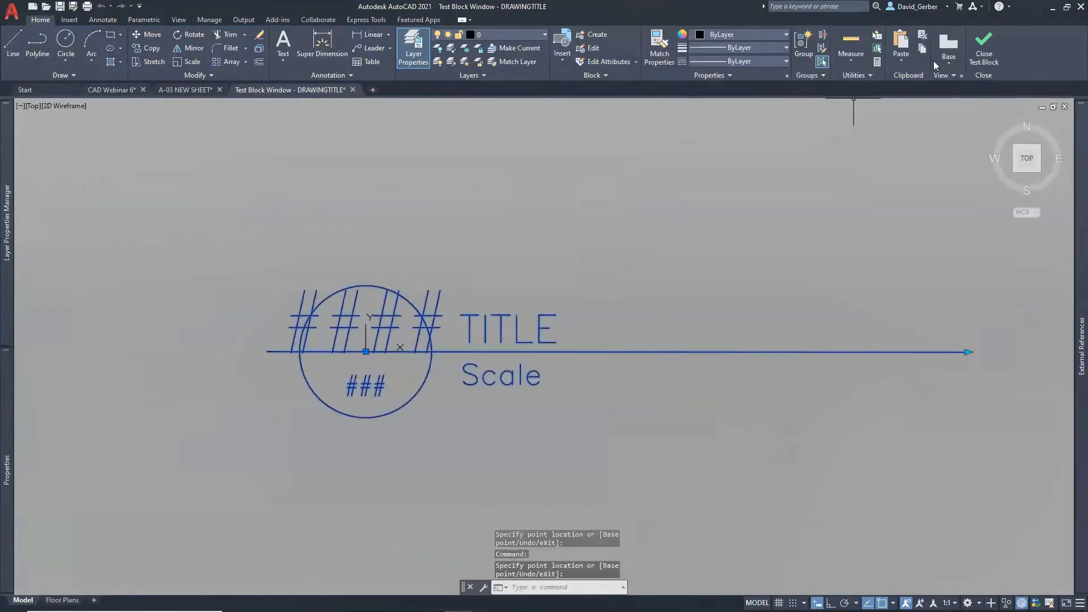
left_click(987, 57)
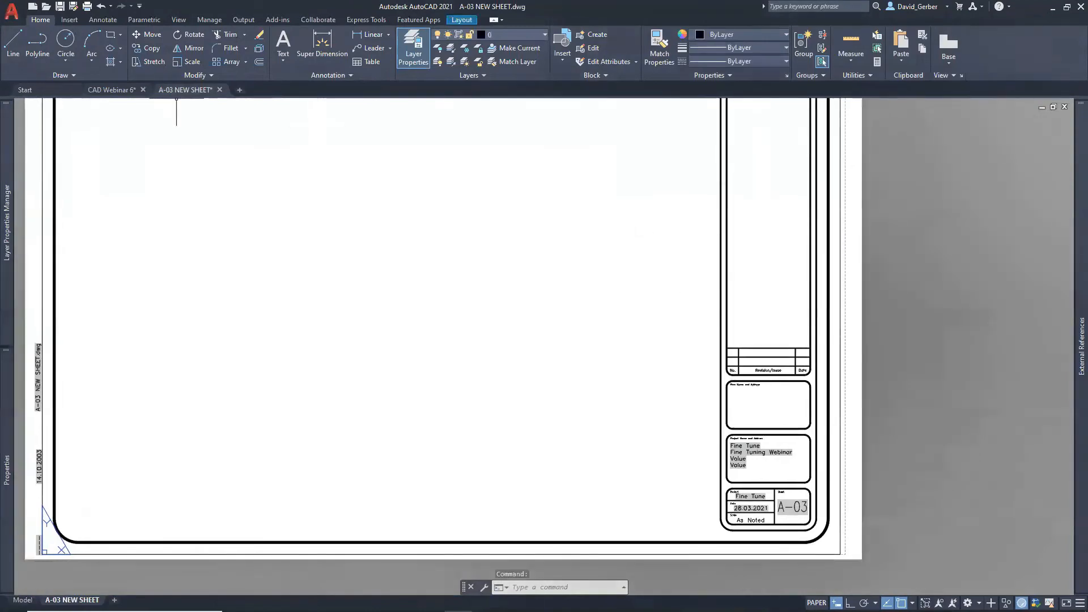
left_click(111, 89)
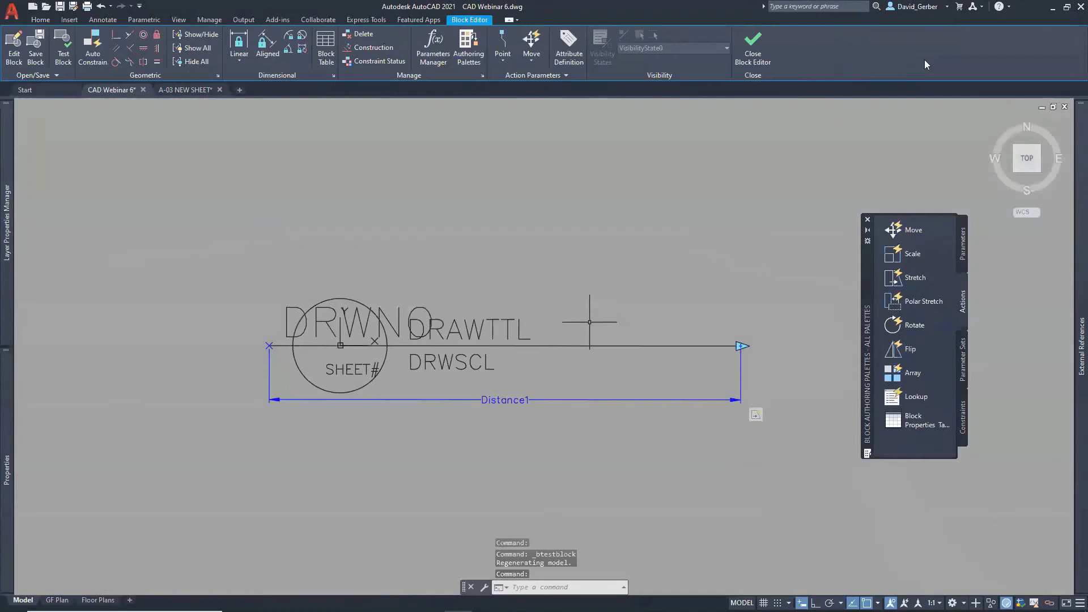
Close the Block Editor saving the changes, and shorten the title line of the placed 04 Window Detail block
left_click(753, 49)
left_click(536, 291)
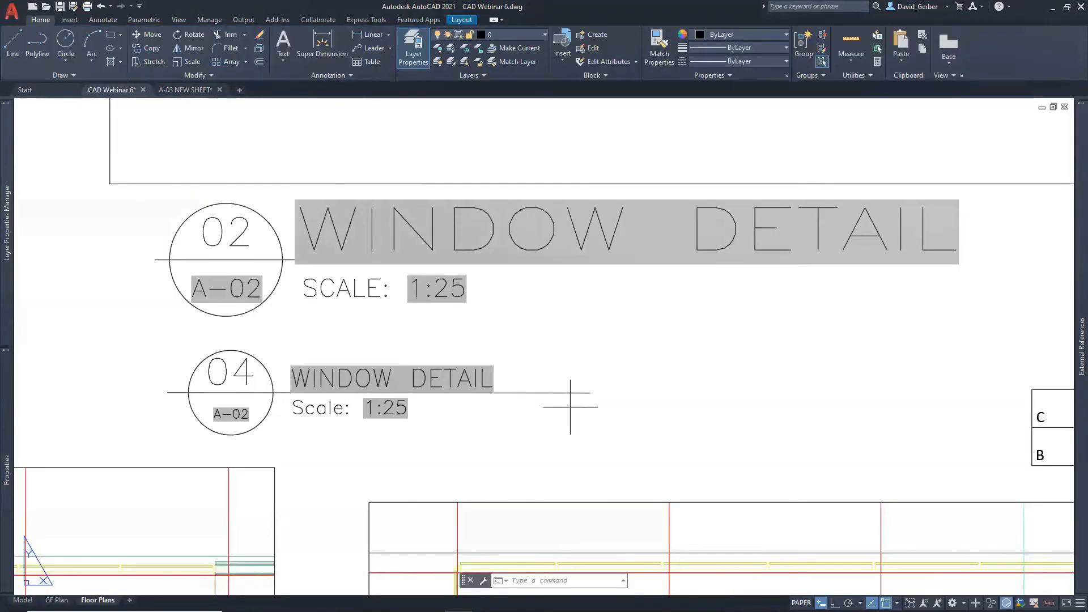
left_click(590, 393)
left_click(590, 393)
left_click(503, 393)
key("Escape")
Reopen the DRAWINGTITLE block definition in the Block Editor
middle_click_drag(474, 420, 511, 417)
scroll(546, 416, "up", 2)
left_click(622, 365)
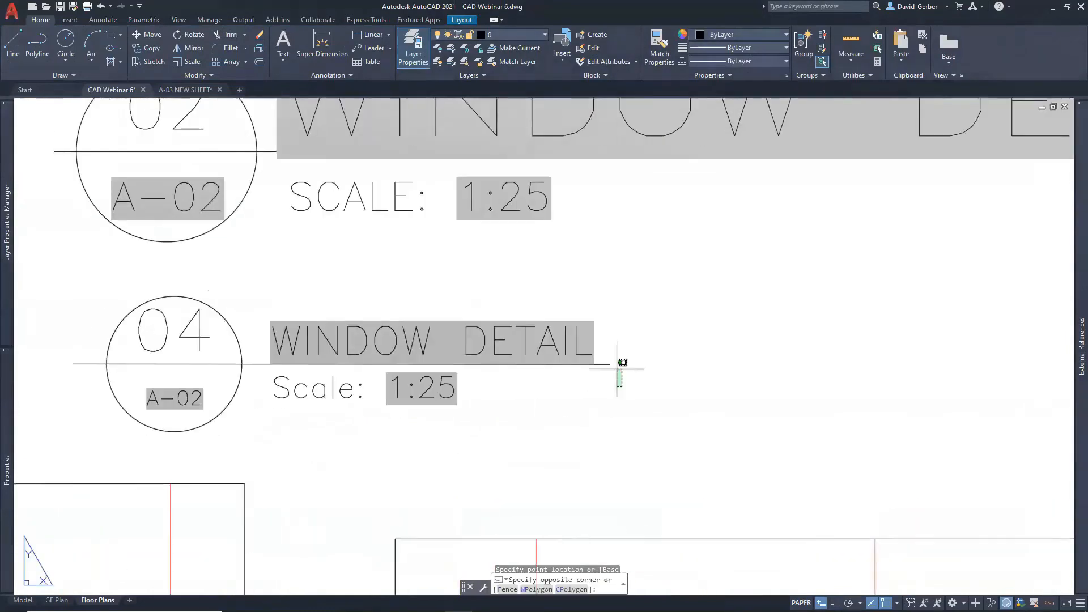
type("bedit")
key("Return")
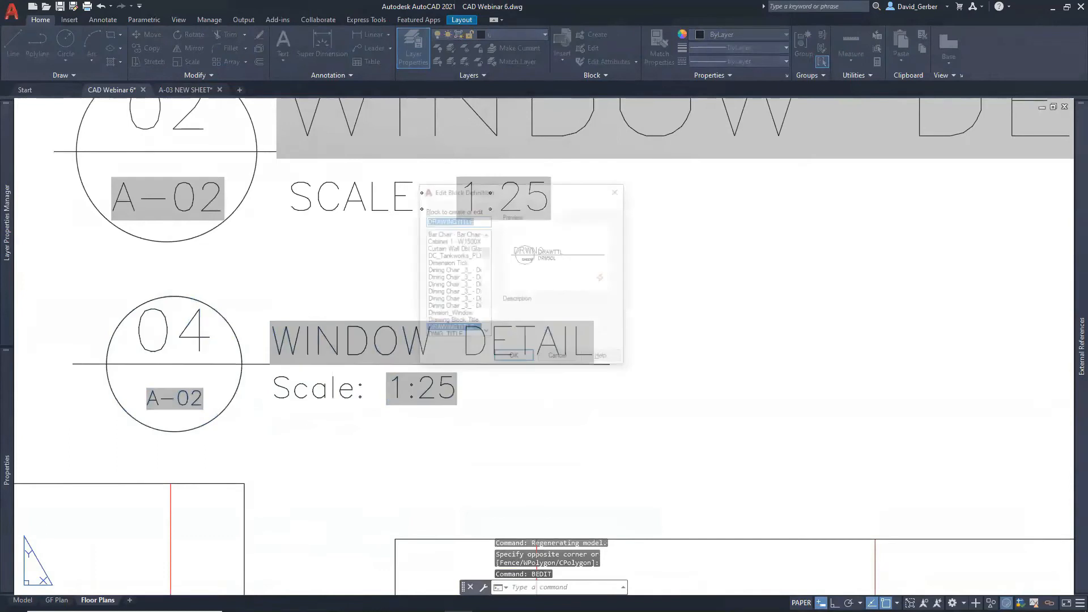
left_click(525, 359)
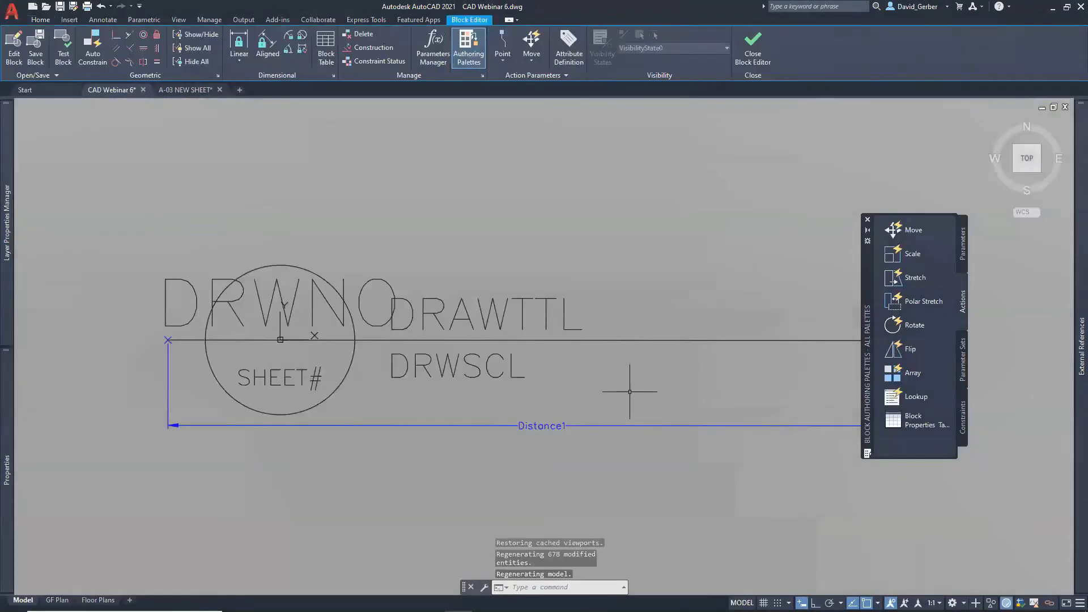
Change the linear parameter's distance type to List
left_click(786, 391)
left_click(691, 437)
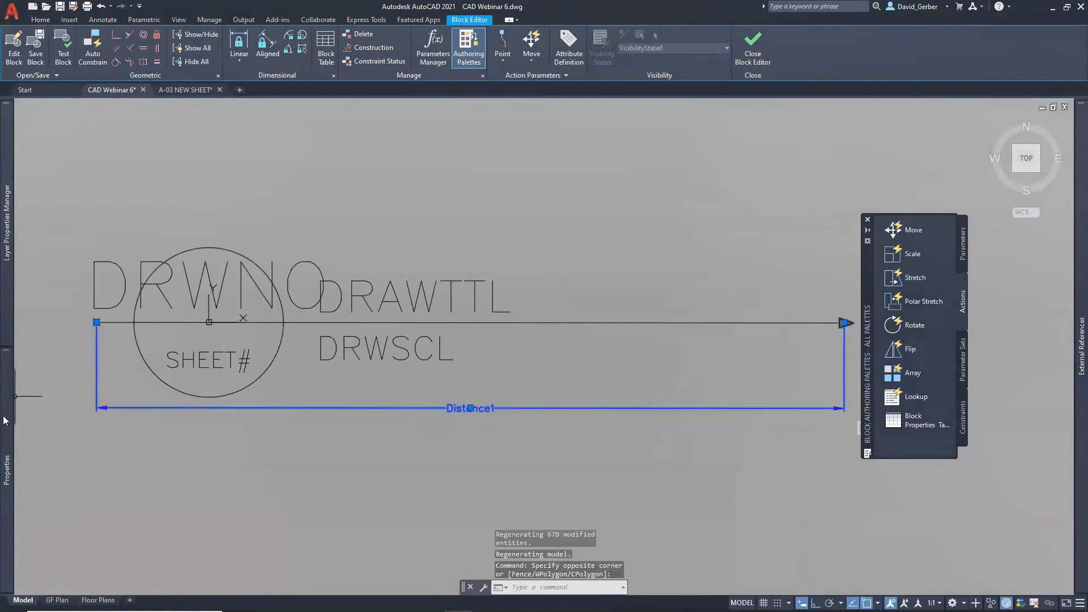
mouse_move(3, 421)
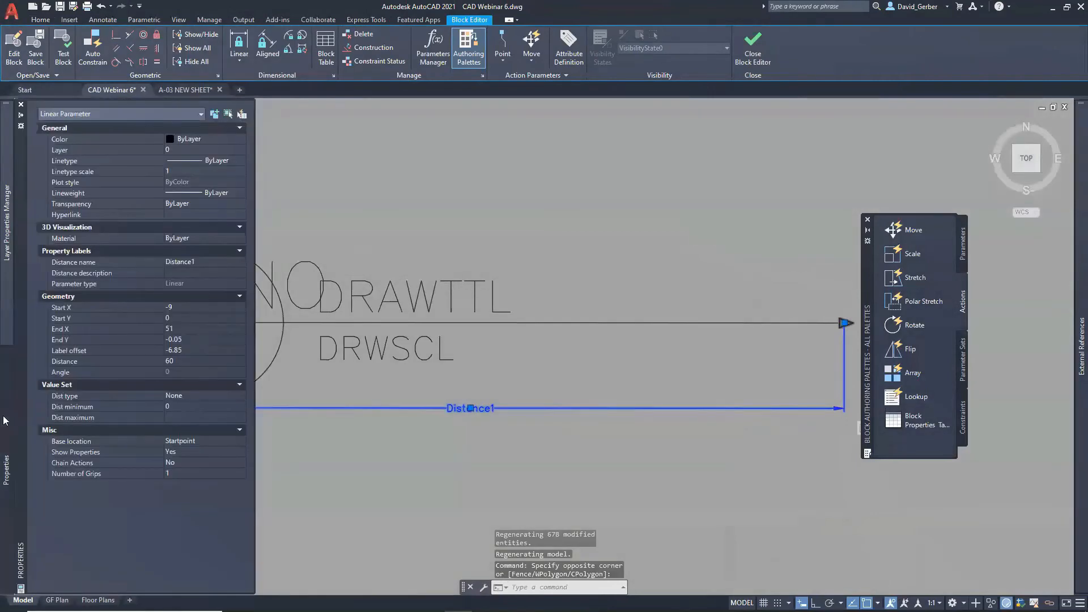
left_click(211, 396)
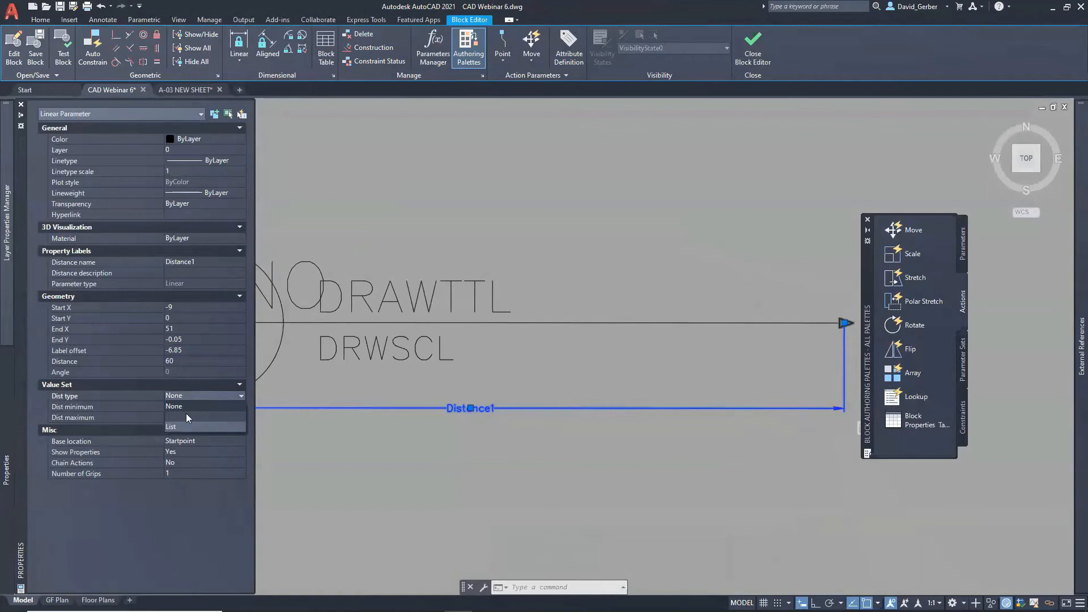
left_click(178, 426)
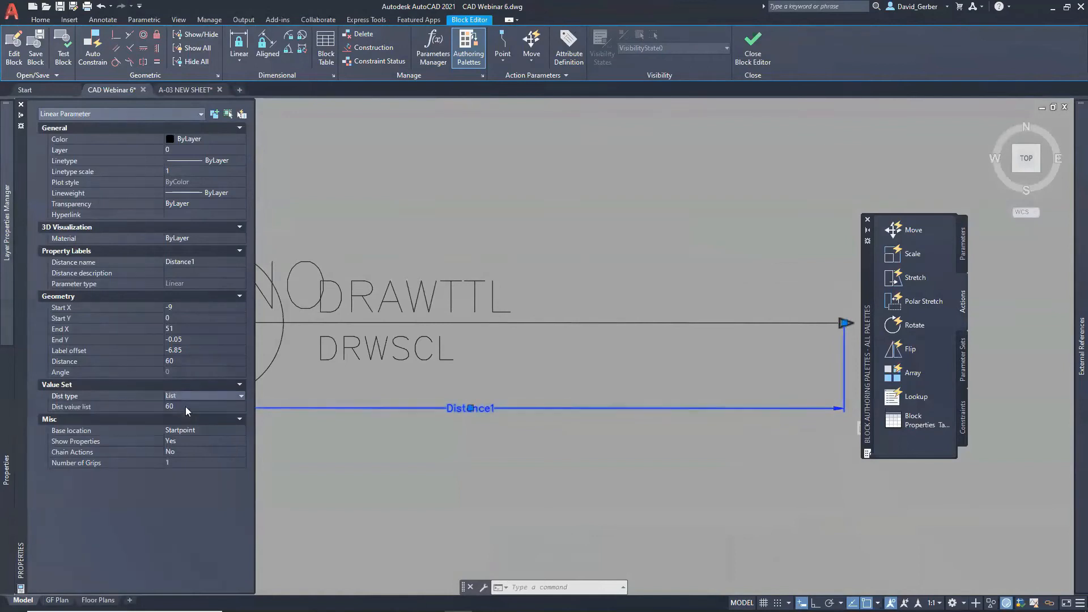
Add 40, 50 and 70 to the parameter's distance value list, and close the Block Editor saving the changes
left_click(187, 407)
left_click(241, 407)
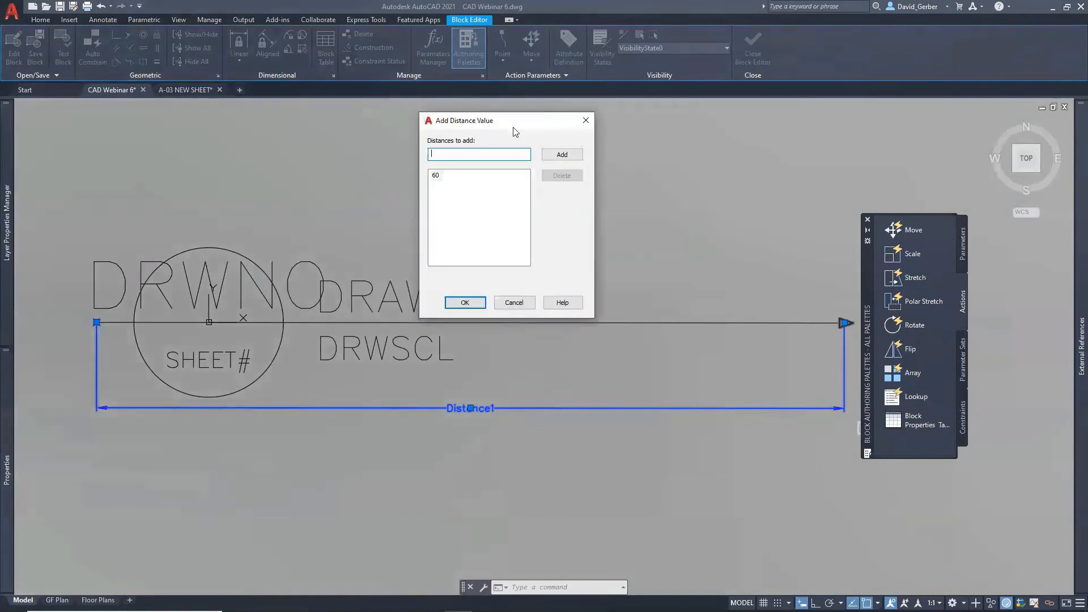
type("40")
left_click(573, 156)
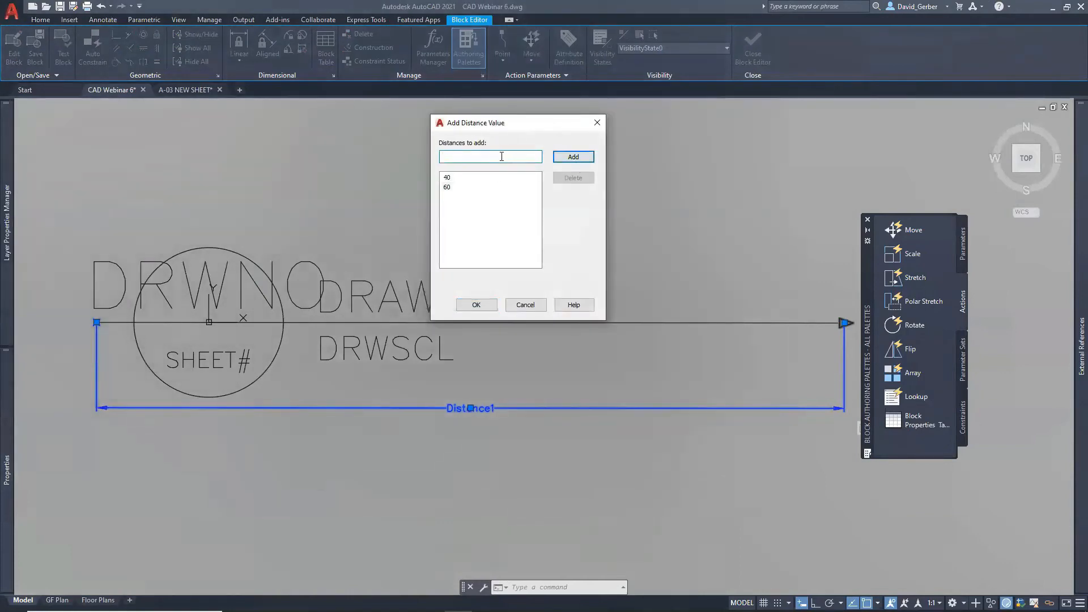
type("50")
left_click(573, 156)
type("70")
left_click(573, 158)
left_click(476, 305)
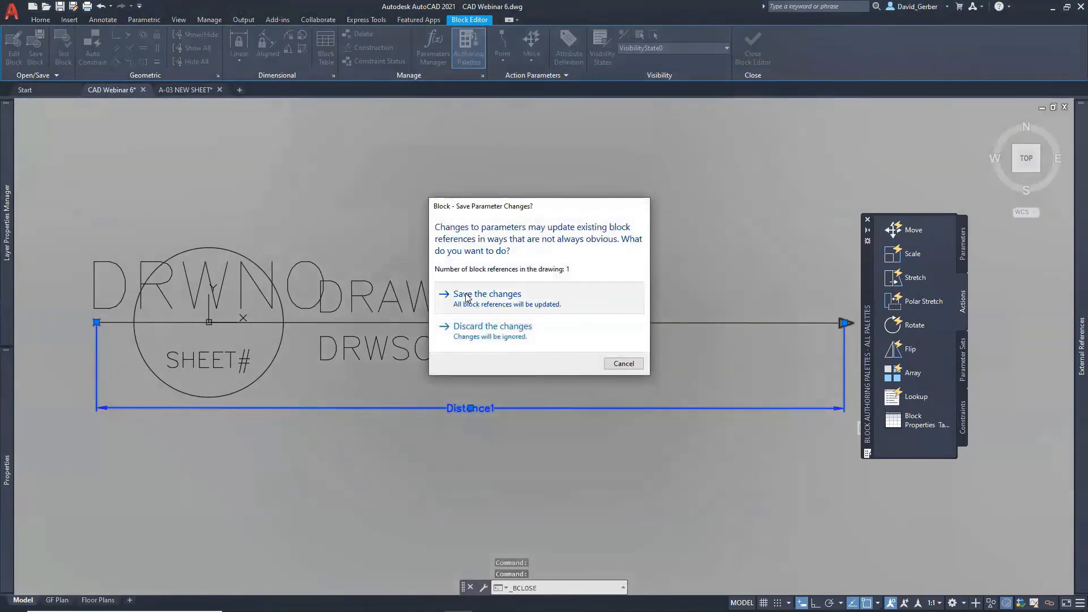
left_click(466, 296)
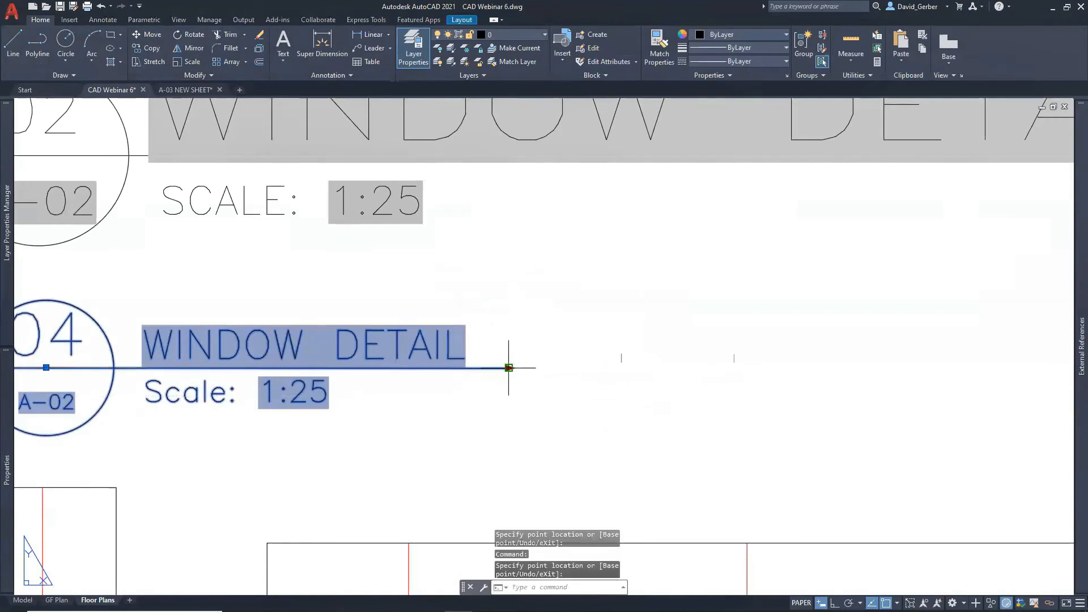
Stretch the placed 04 block's title line through its preset lengths, ending it just past the WINDOW DETAIL text
left_click(508, 368)
left_click(412, 419)
left_click(397, 368)
middle_click_drag(575, 426, 744, 426)
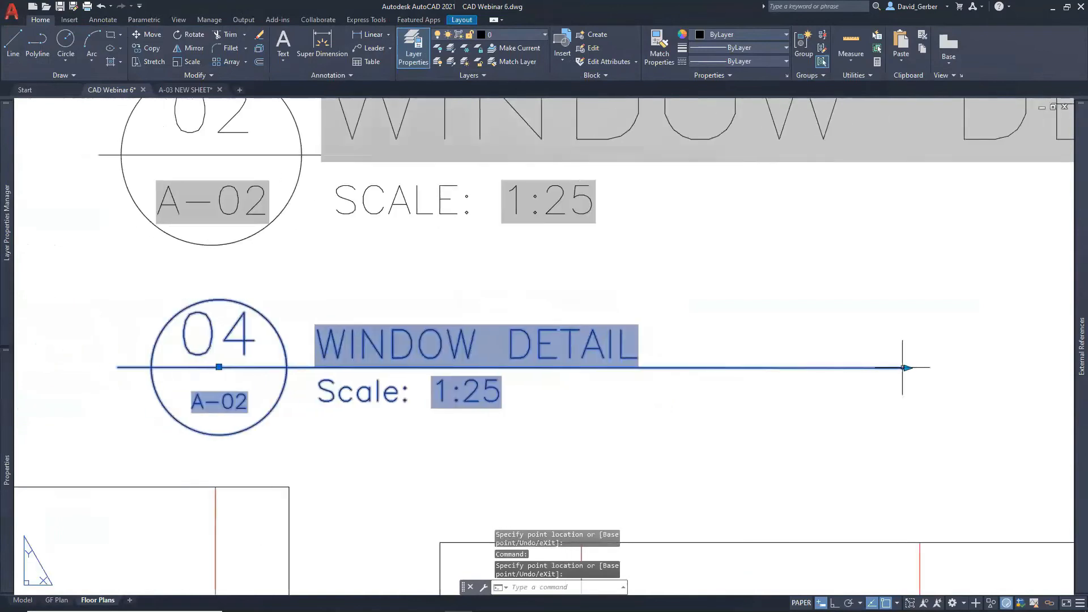
left_click(684, 374)
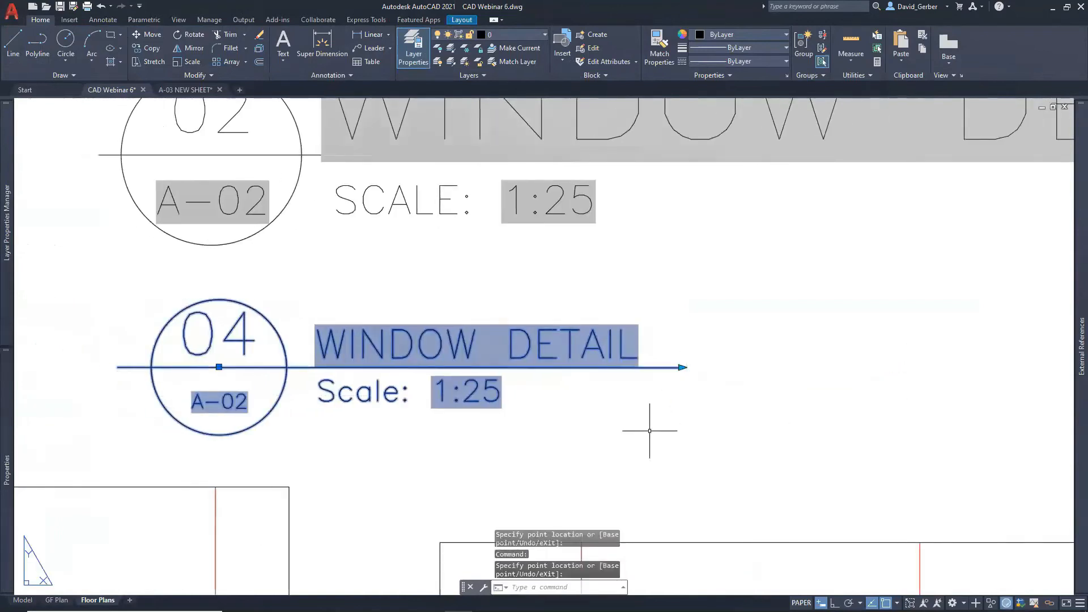
key("Escape")
middle_click_drag(582, 423, 632, 425)
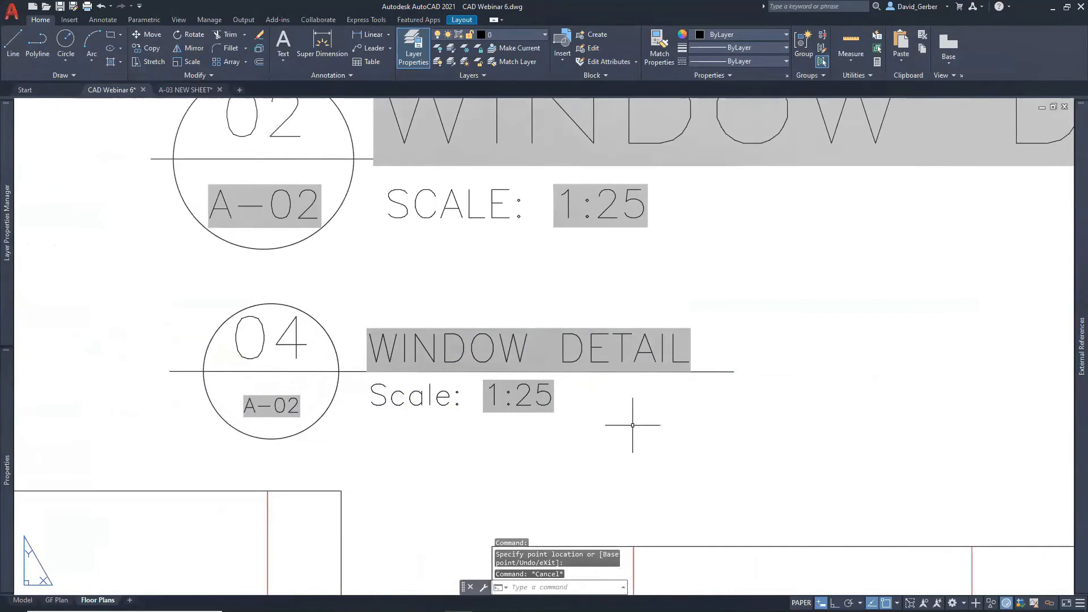
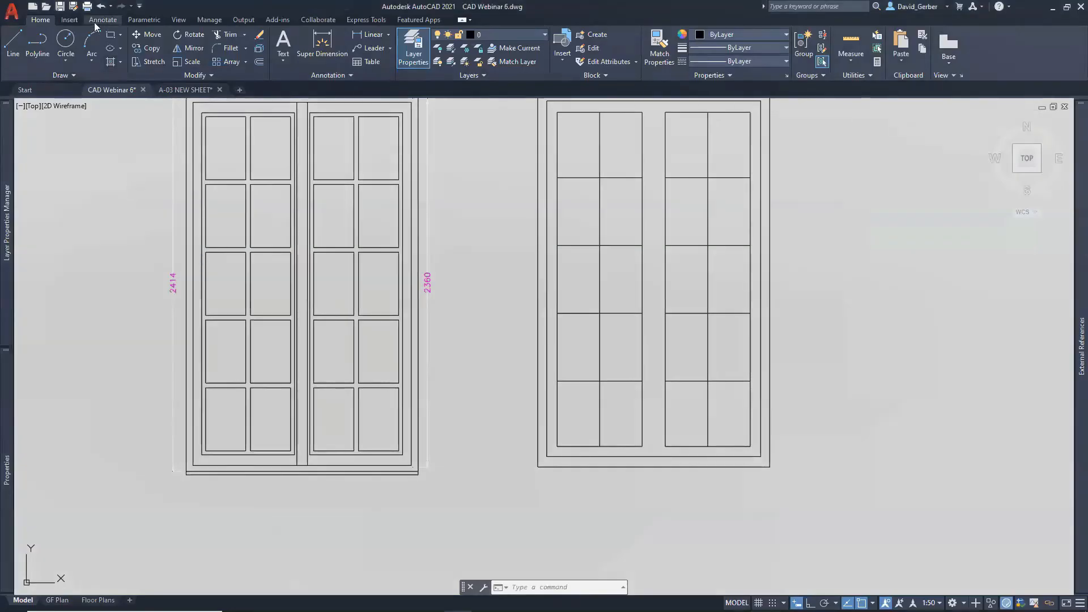
Create a new text style named ANNO TEXT based on the Standard style
left_click(102, 19)
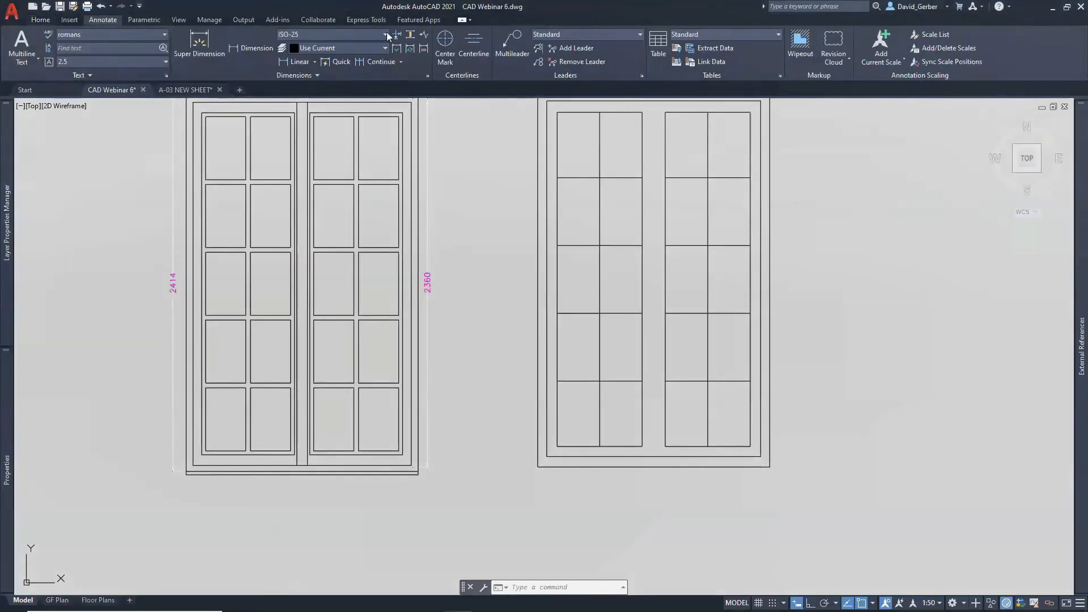
left_click(164, 35)
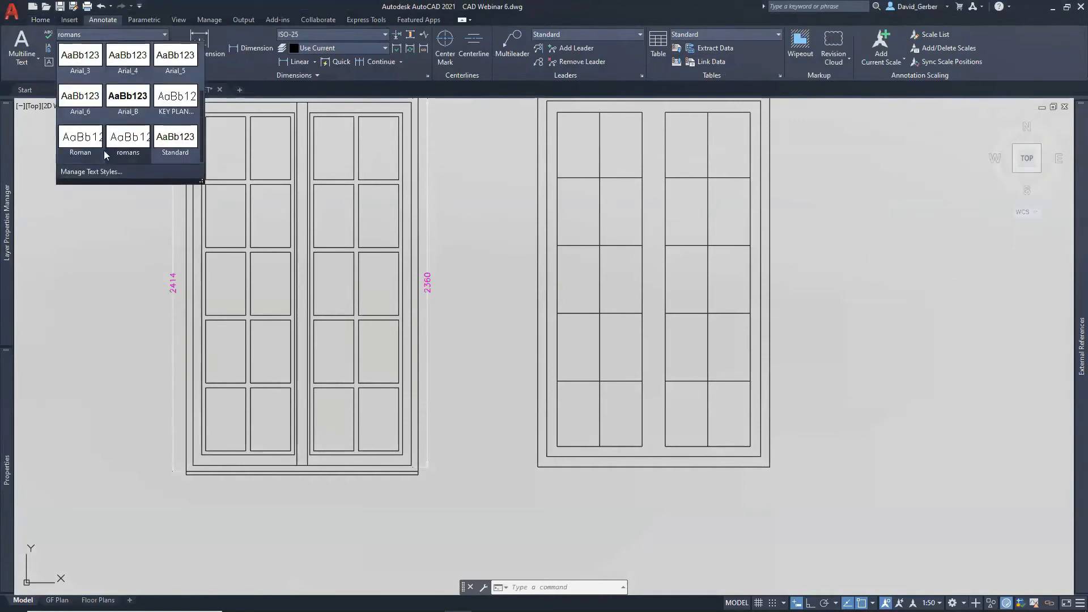
left_click(92, 172)
scroll(420, 315, "down", 1)
left_click(401, 308)
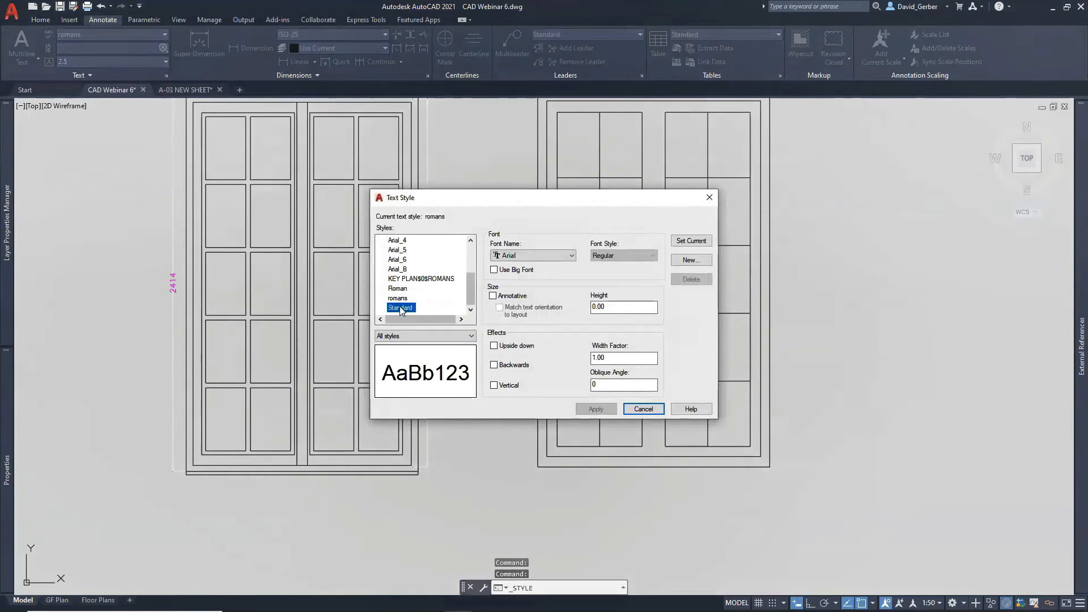
left_click(691, 260)
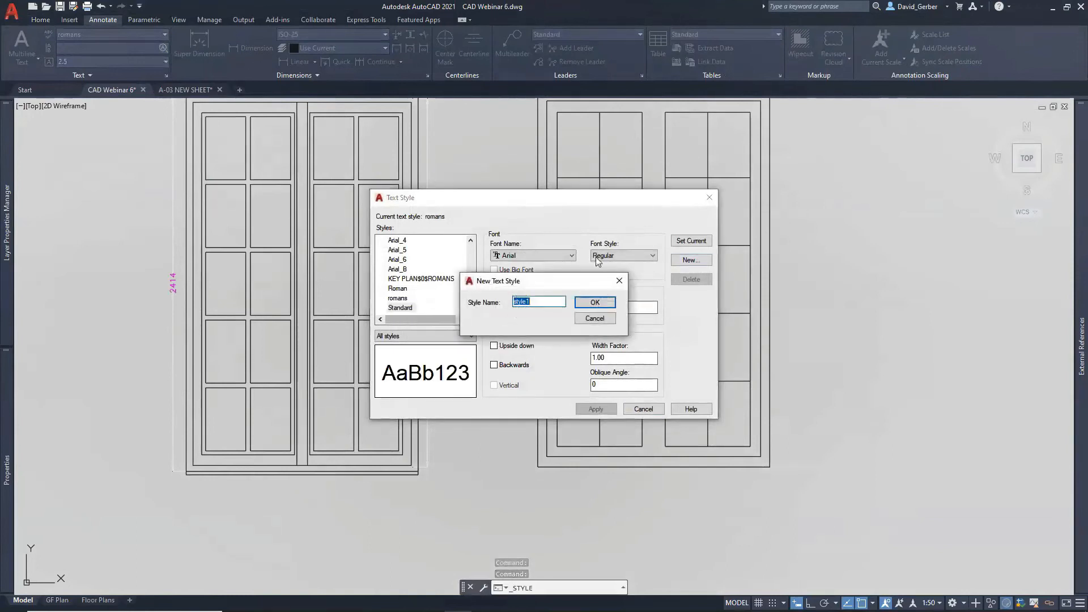
type("ANNO TEXT")
key("Return")
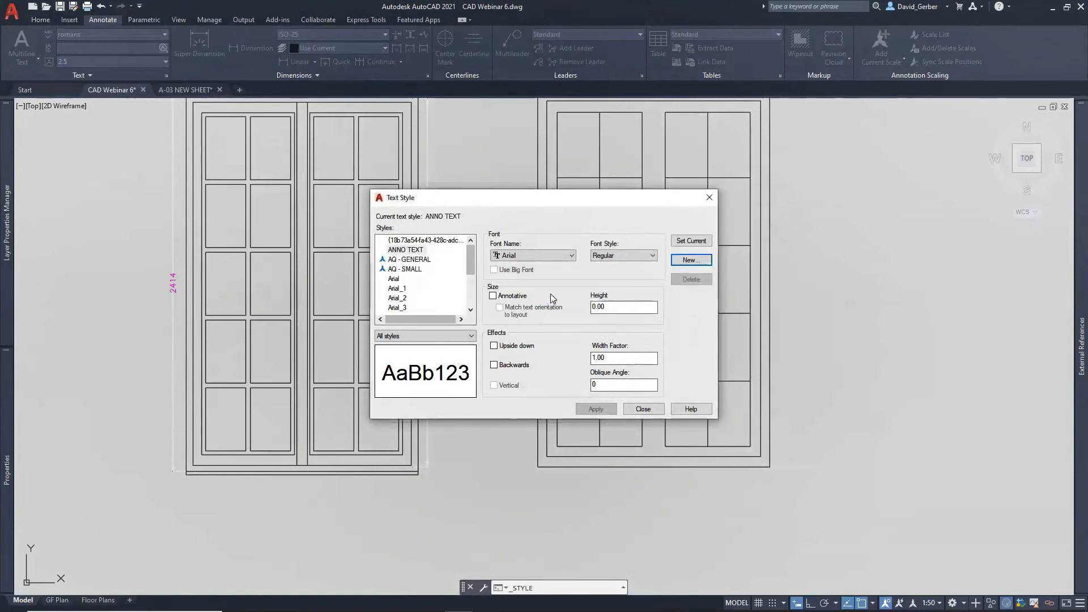
Make the ANNO TEXT style annotative with a paper text height of 2.5, without matching text orientation to the layout
left_click(518, 296)
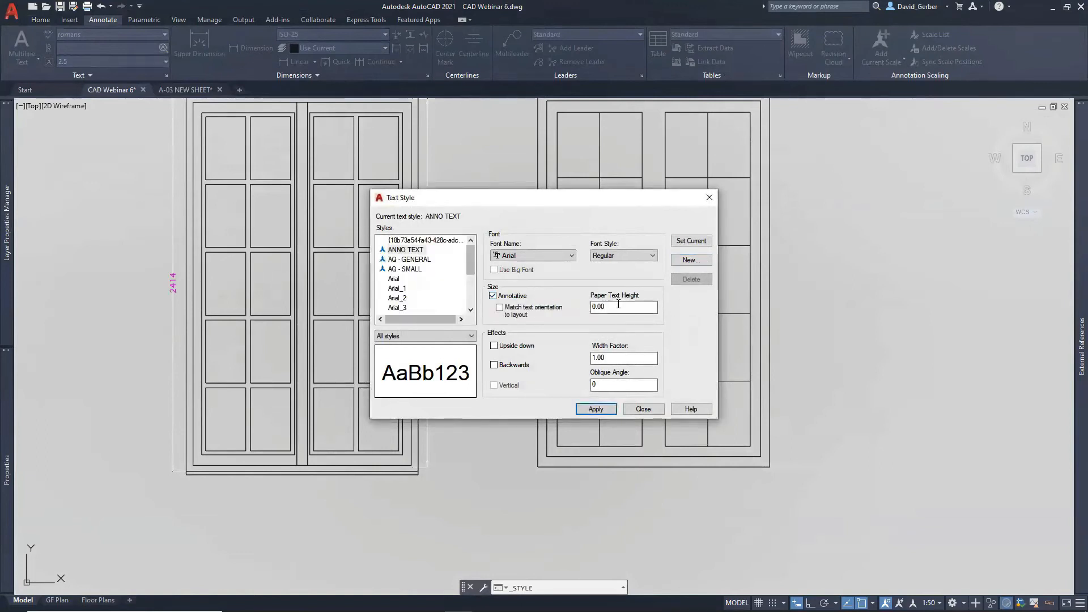
left_click_drag(619, 306, 578, 311)
type("2.5")
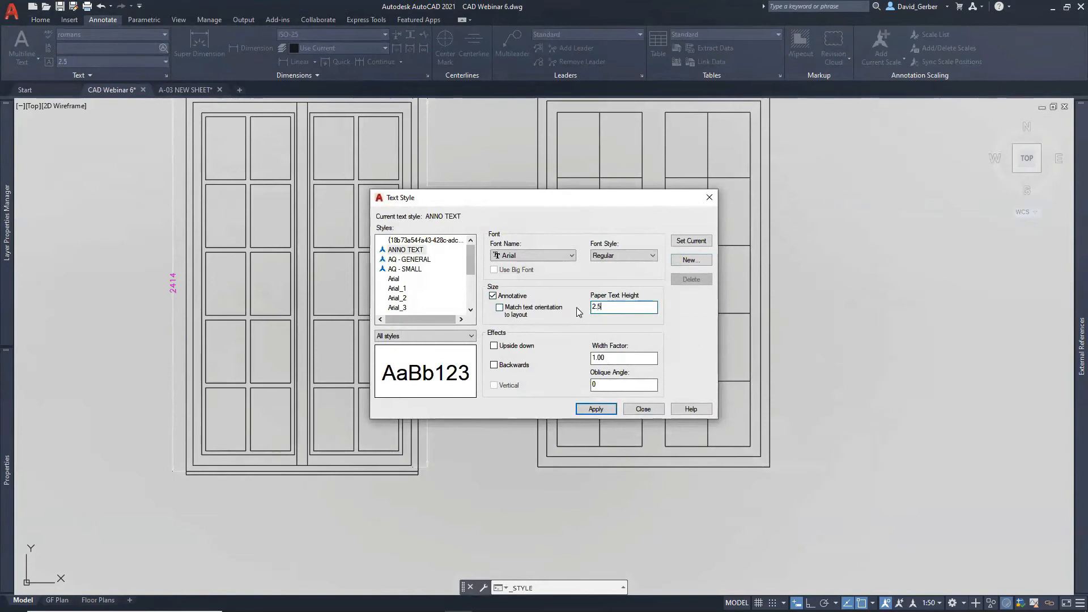
left_click(562, 310)
left_click(624, 256)
left_click(579, 268)
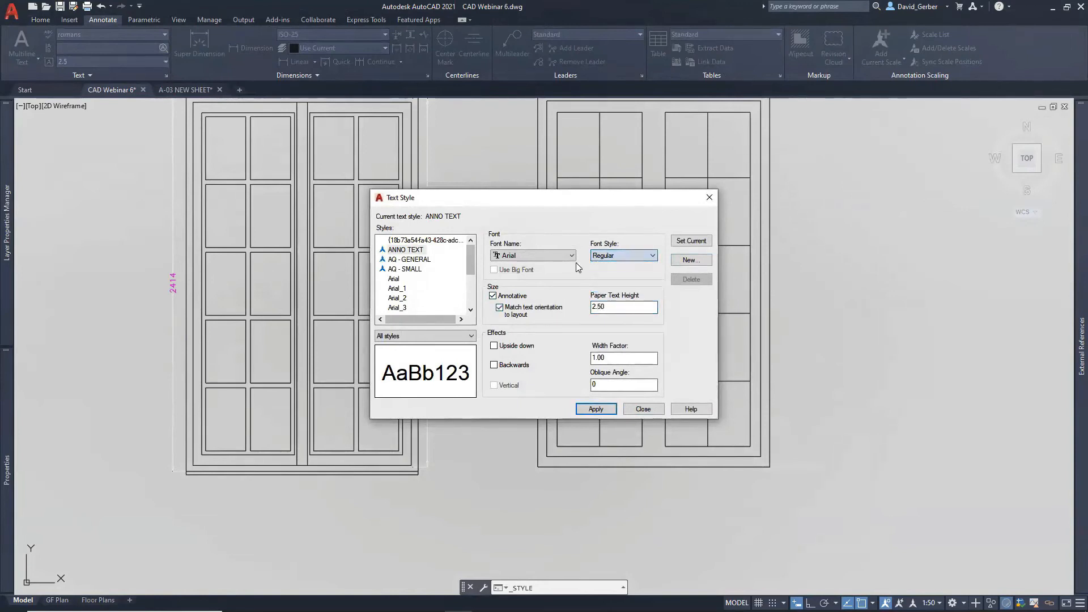
left_click(575, 313)
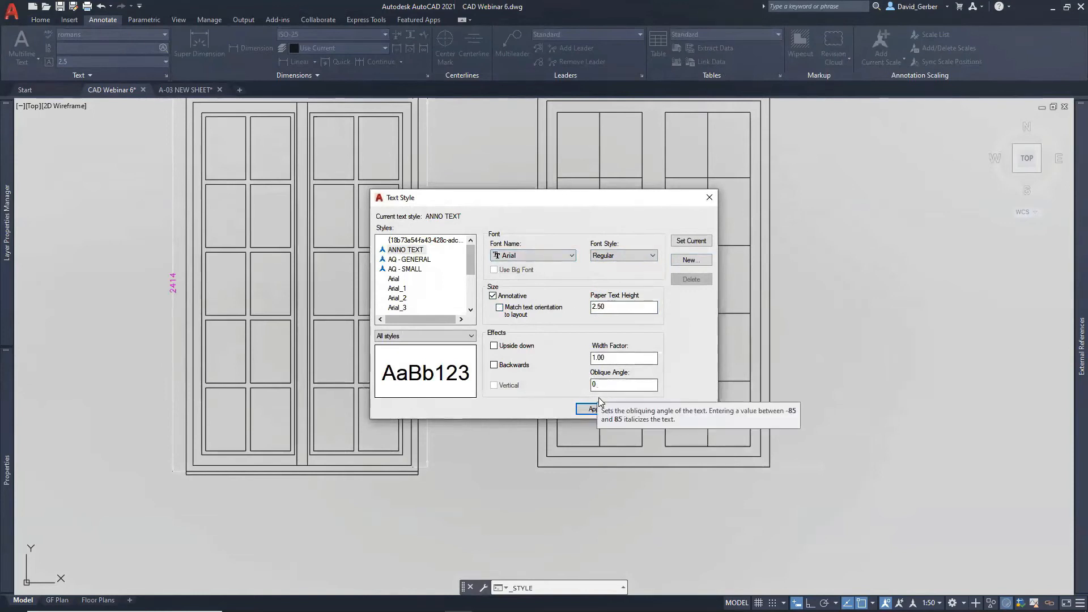
Save the ANNO TEXT style's changes and set it as the current text style
left_click(692, 247)
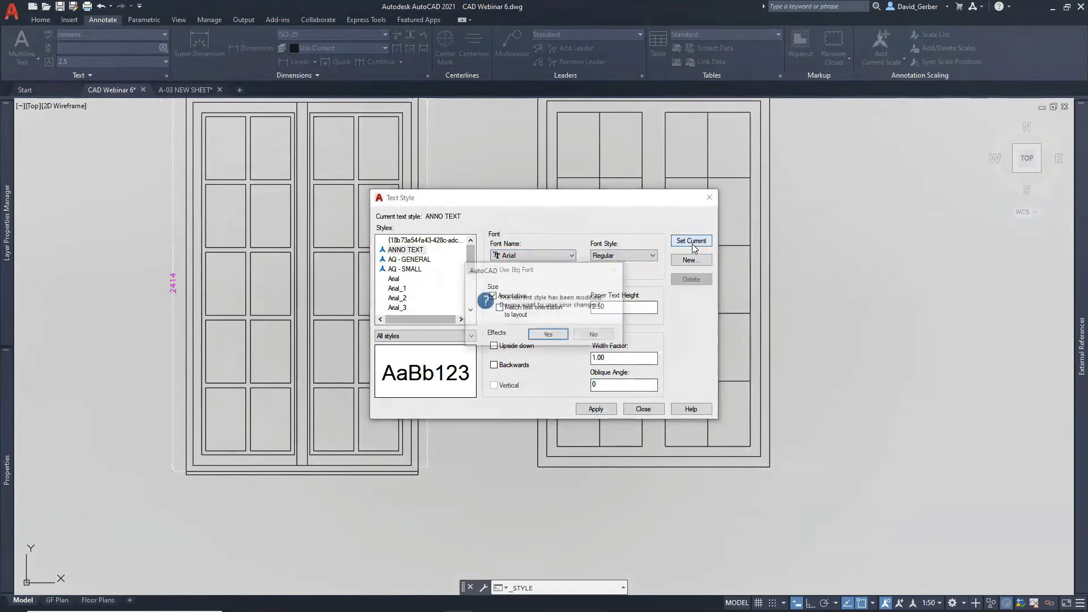
left_click(542, 337)
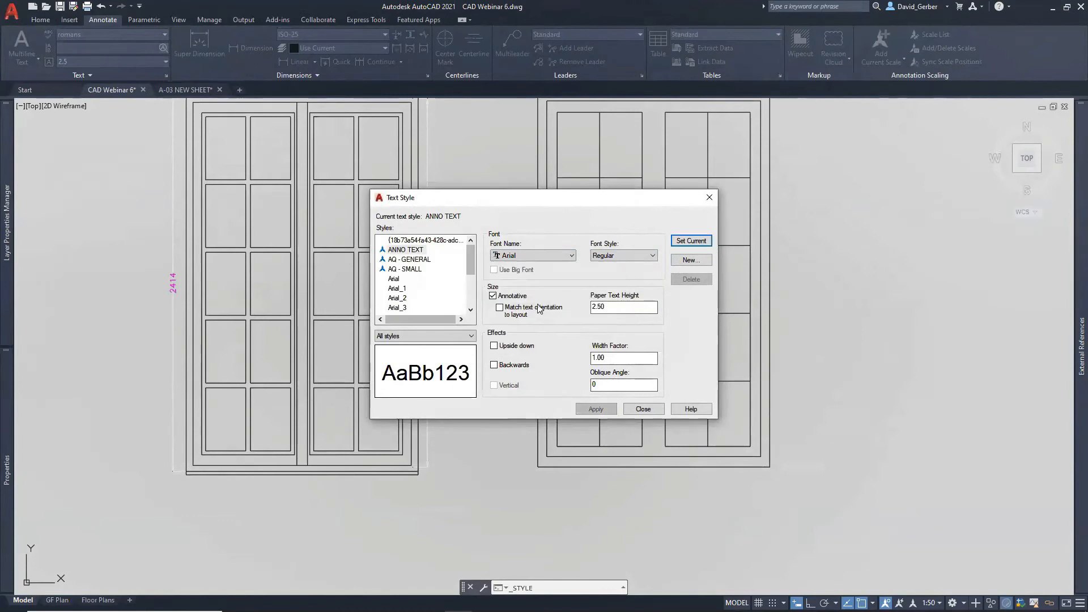
left_click(414, 252)
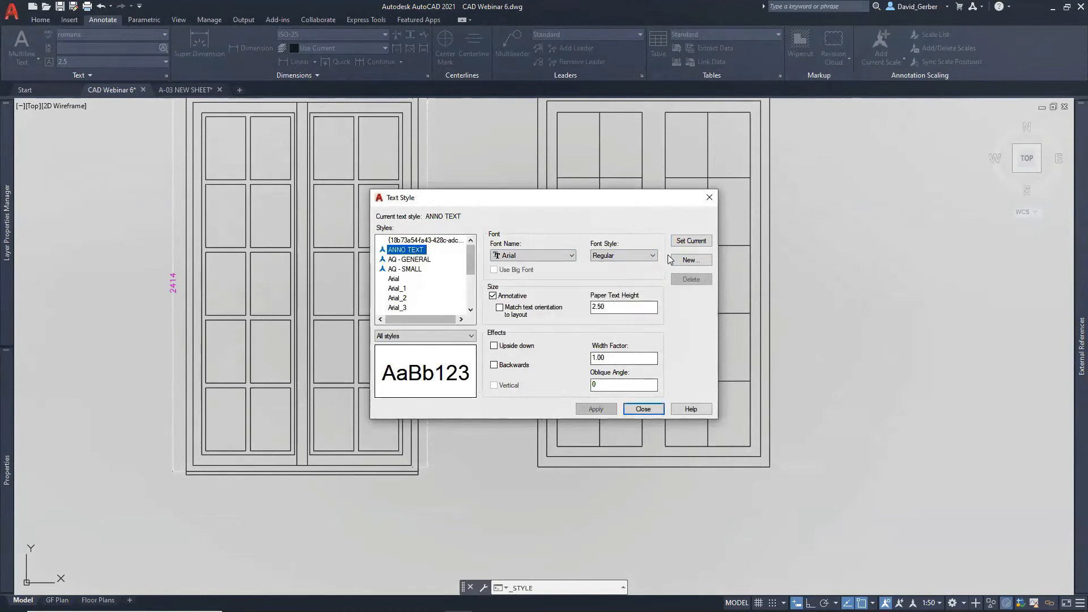
left_click(692, 240)
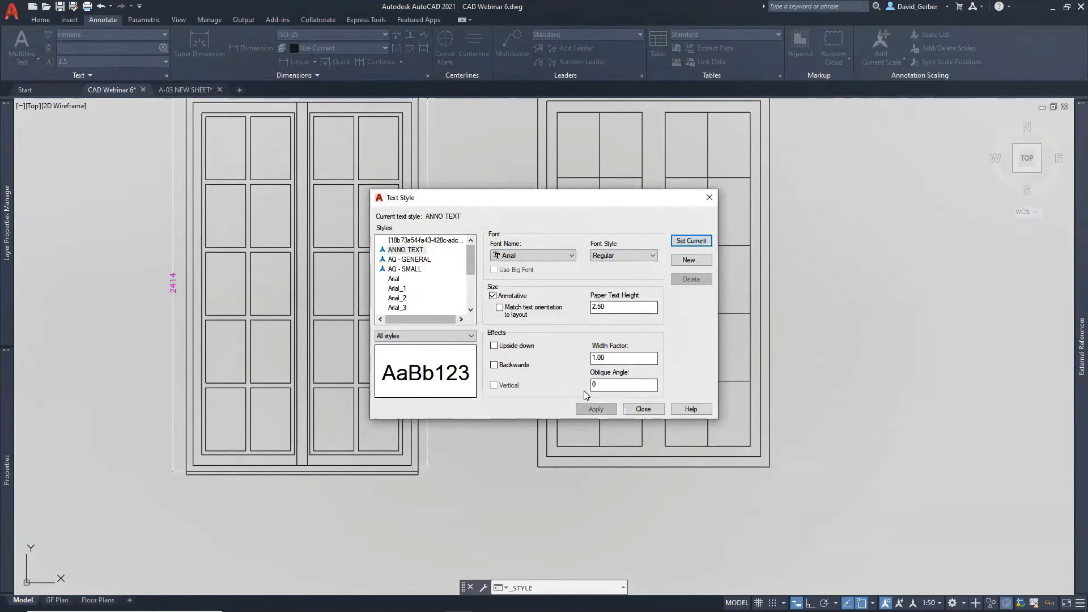
Close the text style settings and set the model's annotation scale to 1:25
left_click(643, 408)
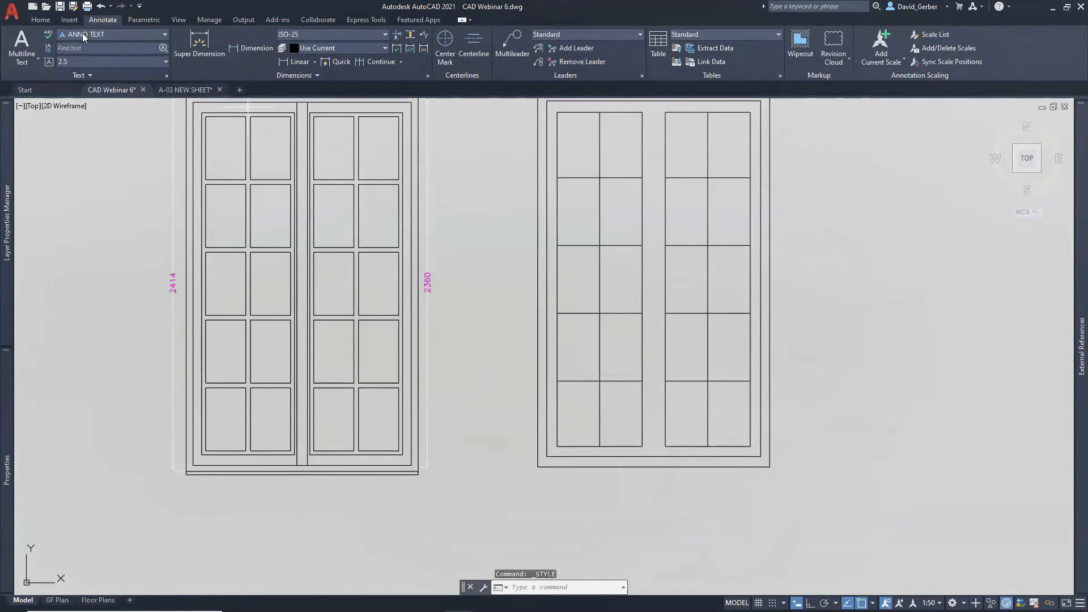
type("text")
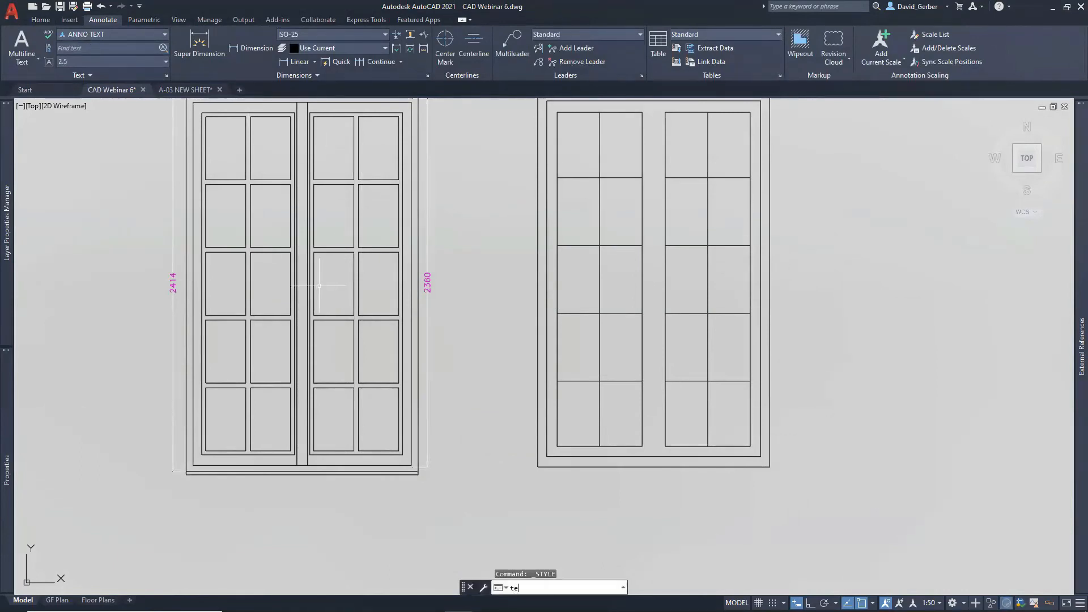
key("Return")
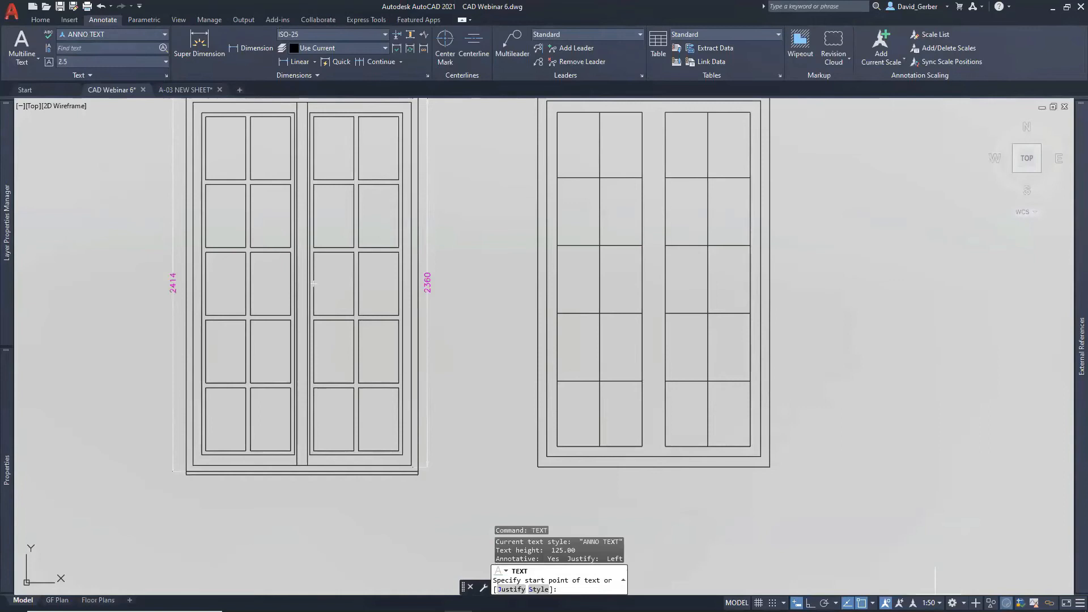
key("Escape")
left_click(934, 603)
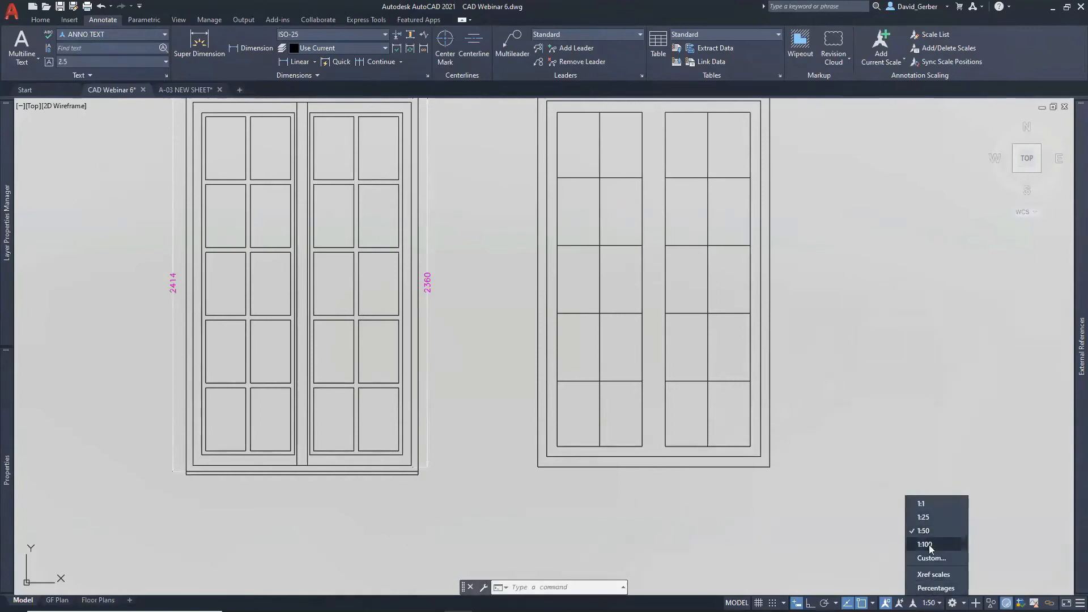
left_click(924, 518)
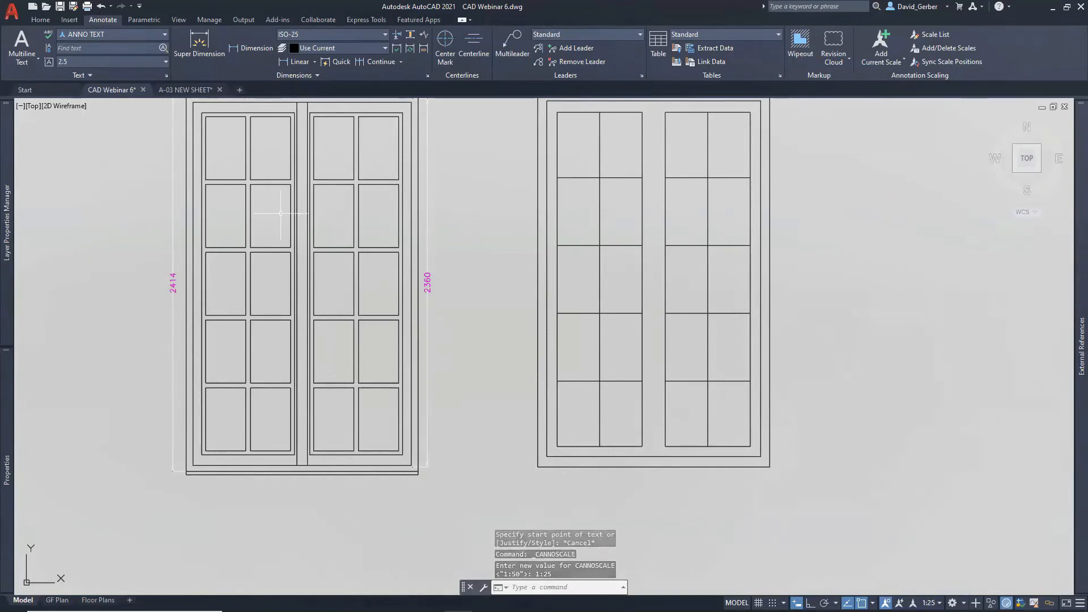
Place the single-line text ANNOTATIVE TEXT across the middle of the dimensioned window elevation at the default rotation
type("txtxt")
key("Return")
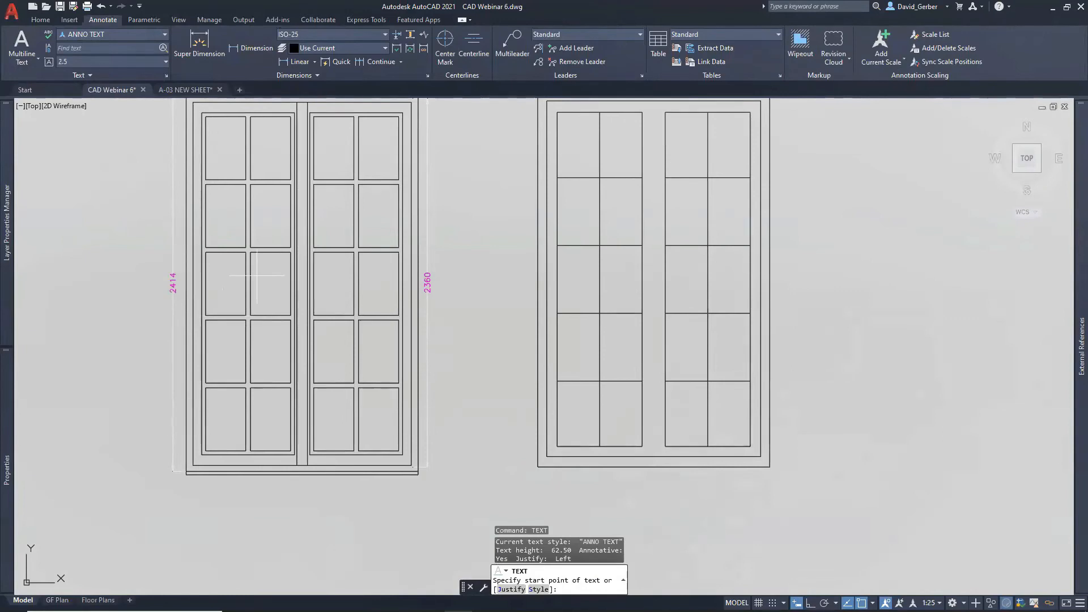
scroll(257, 276, "up", 2)
left_click(266, 292)
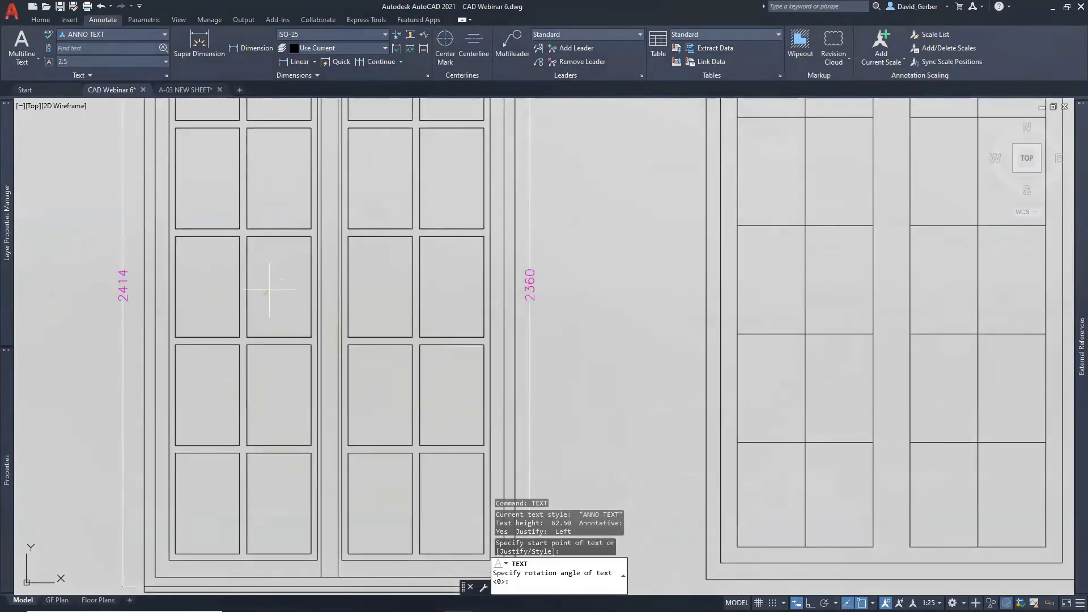
key("Return")
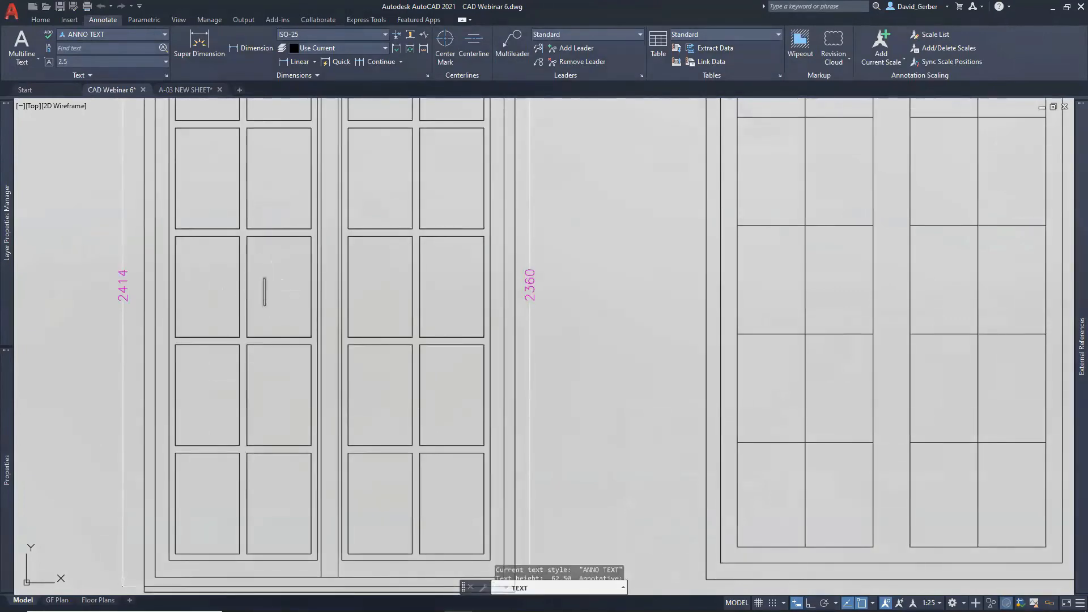
type("ANNOTA")
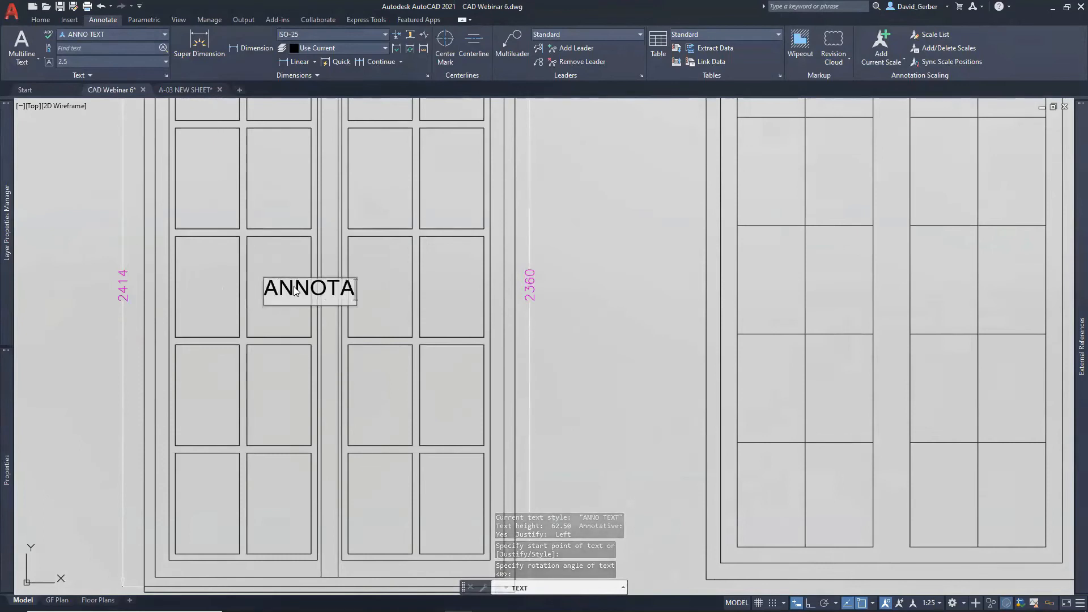
type("TIVE TEXT")
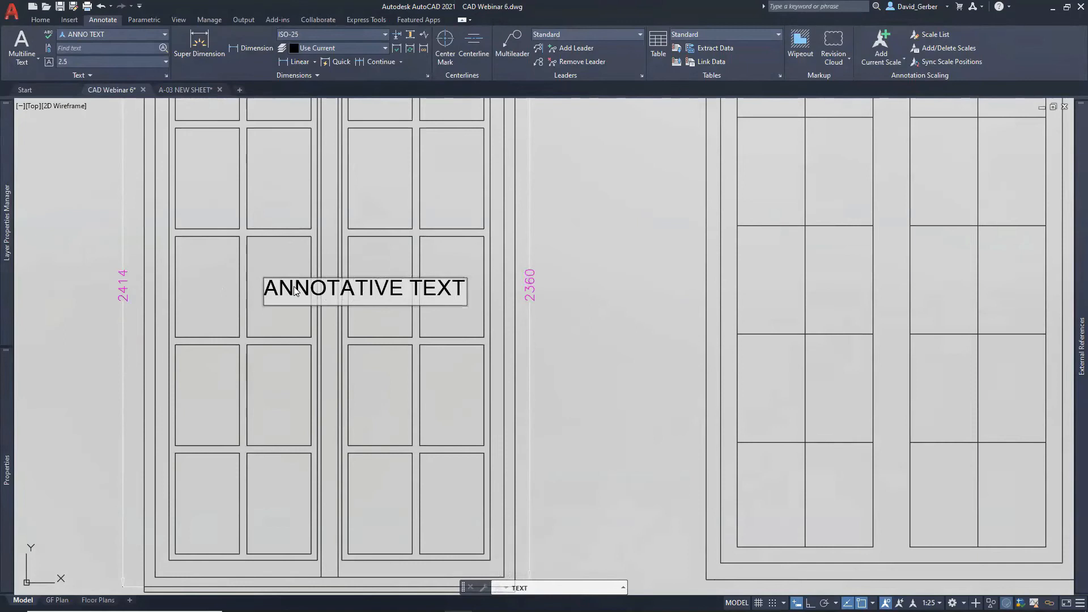
key("Return")
key("Return")
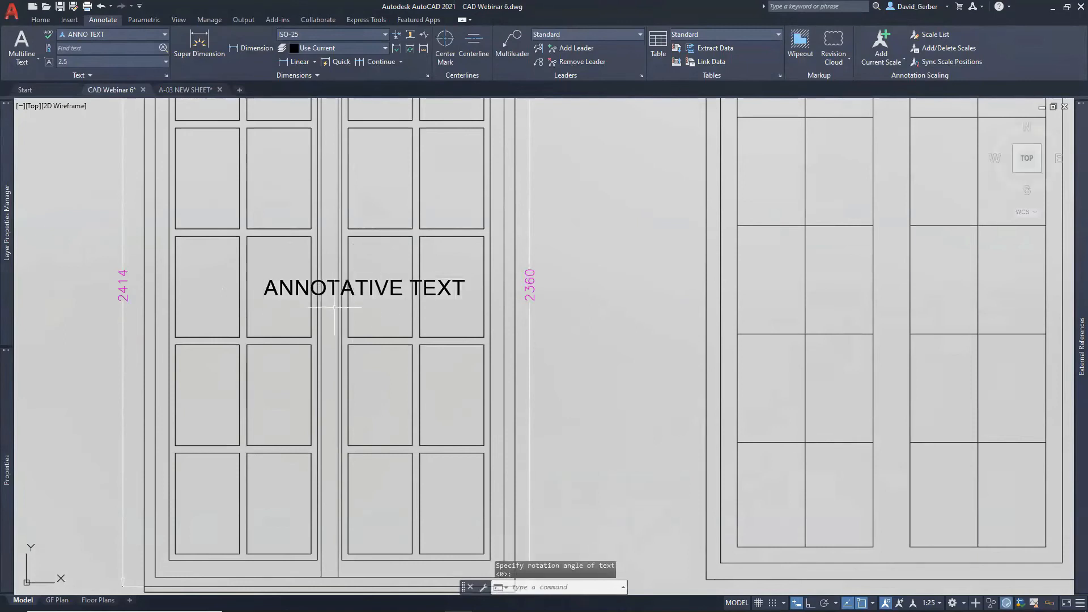
Set the annotation scale to 1:50 and place ANNOTATIVE TEXT at 0 rotation in the tiled room below the brick-patterned area
scroll(334, 308, "down", 2)
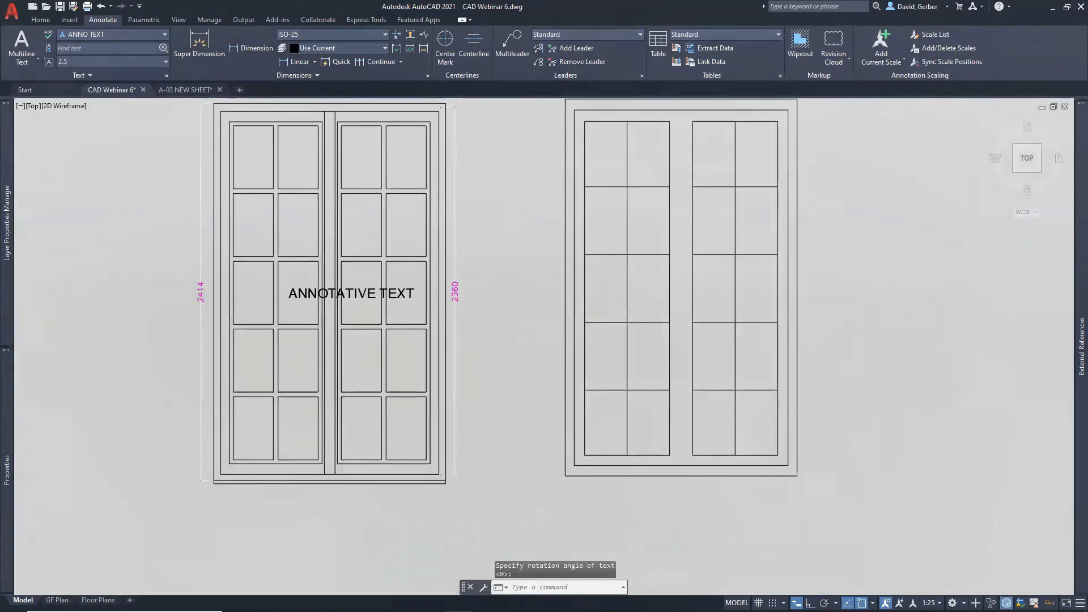
scroll(330, 300, "down", 2)
scroll(330, 301, "down", 2)
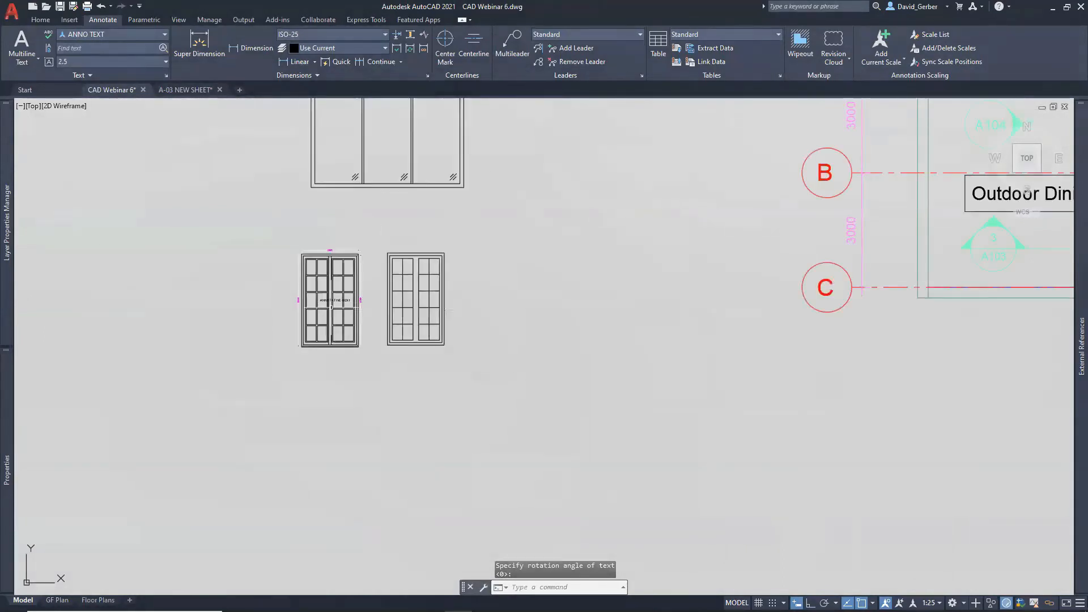
middle_click_drag(329, 302, 312, 348)
scroll(377, 391, "down", 2)
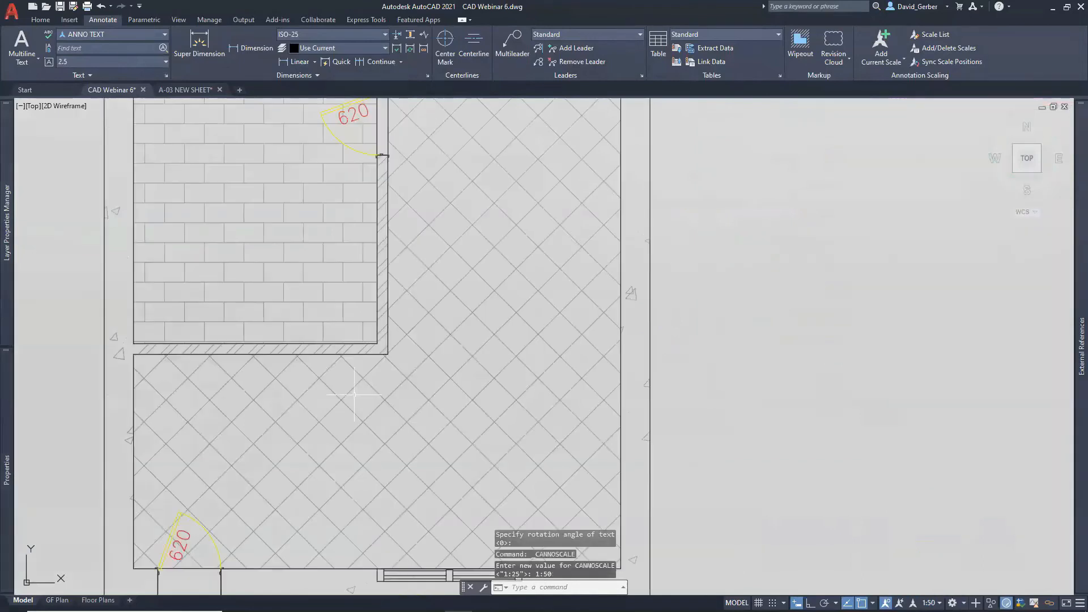
key("Return")
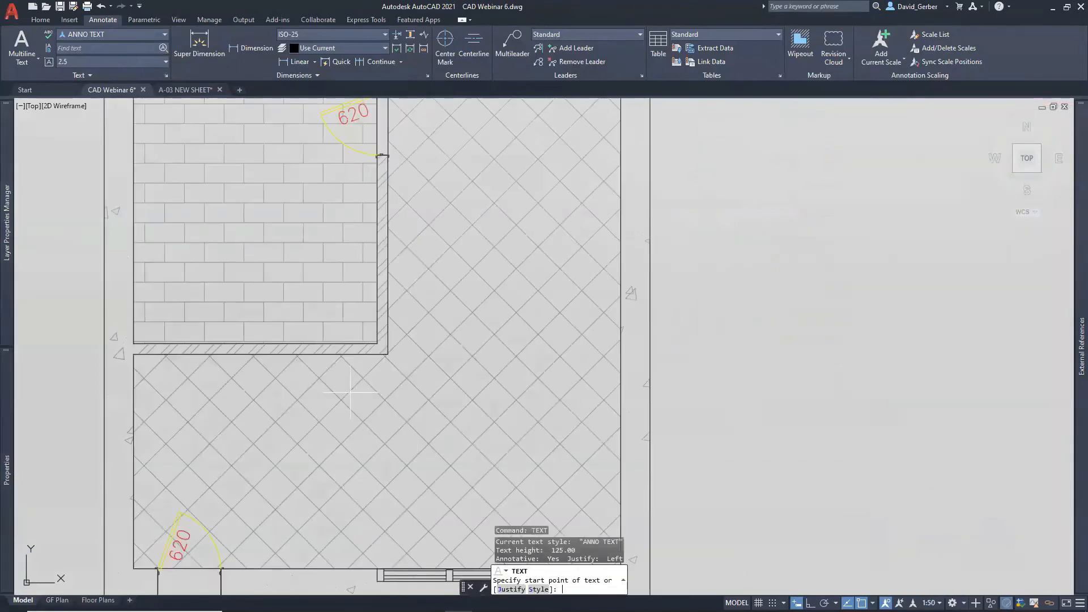
left_click(310, 399)
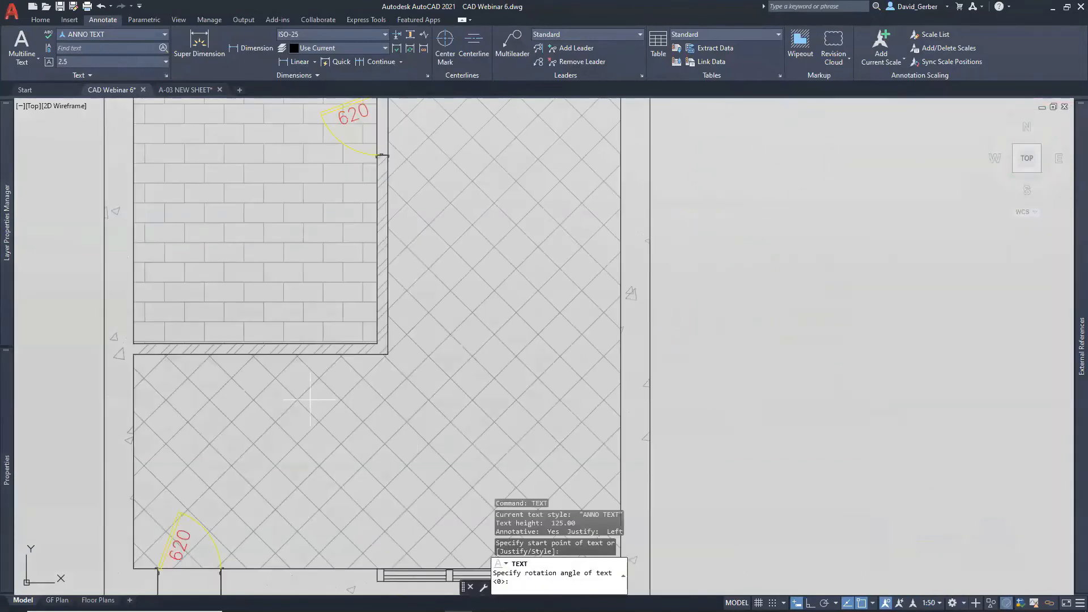
type("0")
key("Return")
type("ANNOTATIVE TEXT")
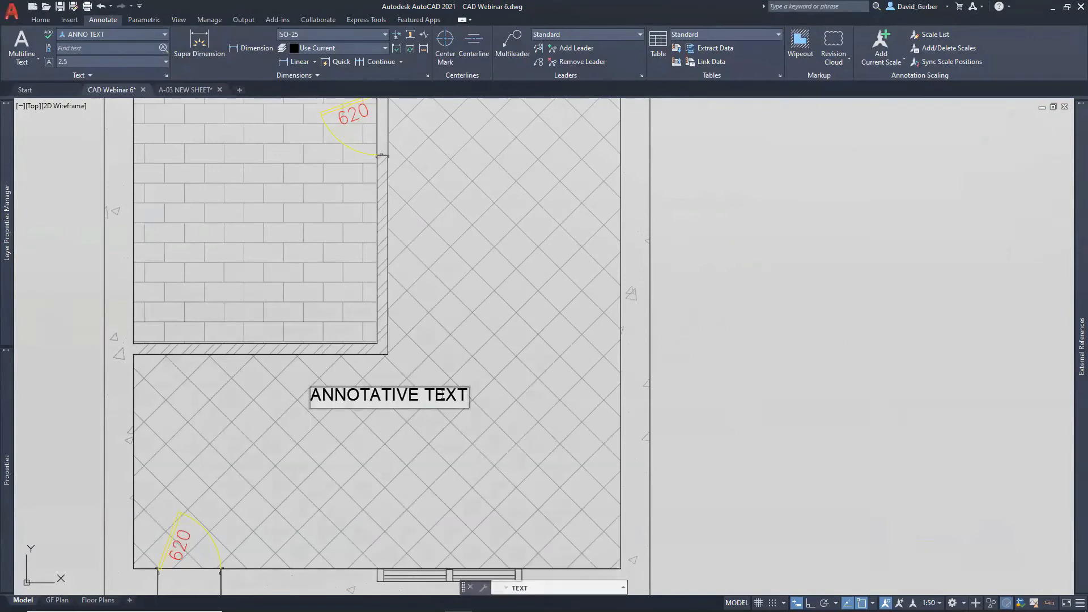
key("Escape")
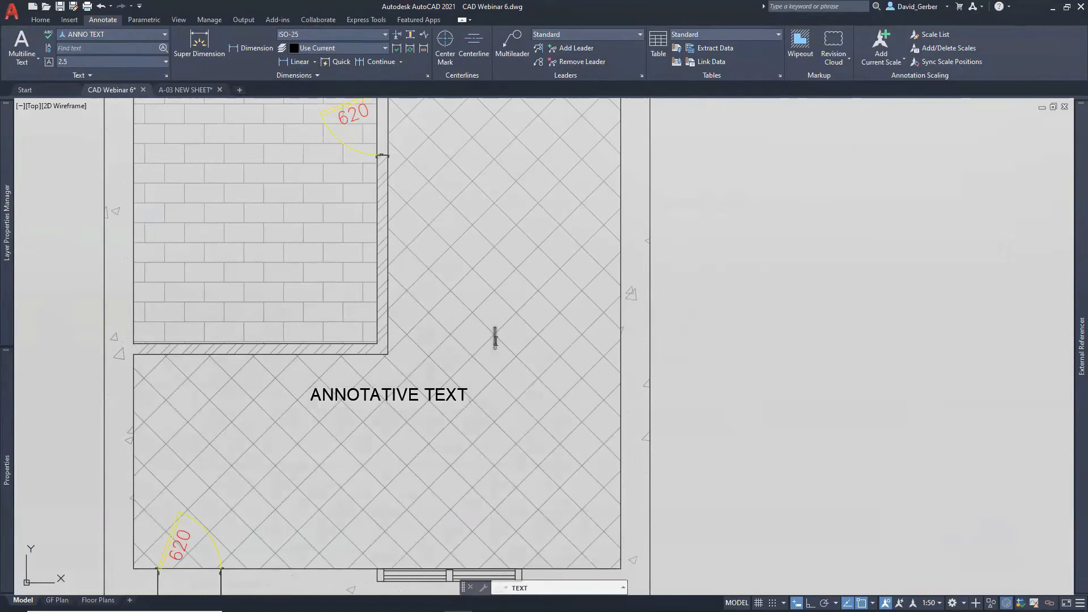
Inspect the annotative scale and the paper and model text heights of the tiled-room text and the window text
left_click(315, 395)
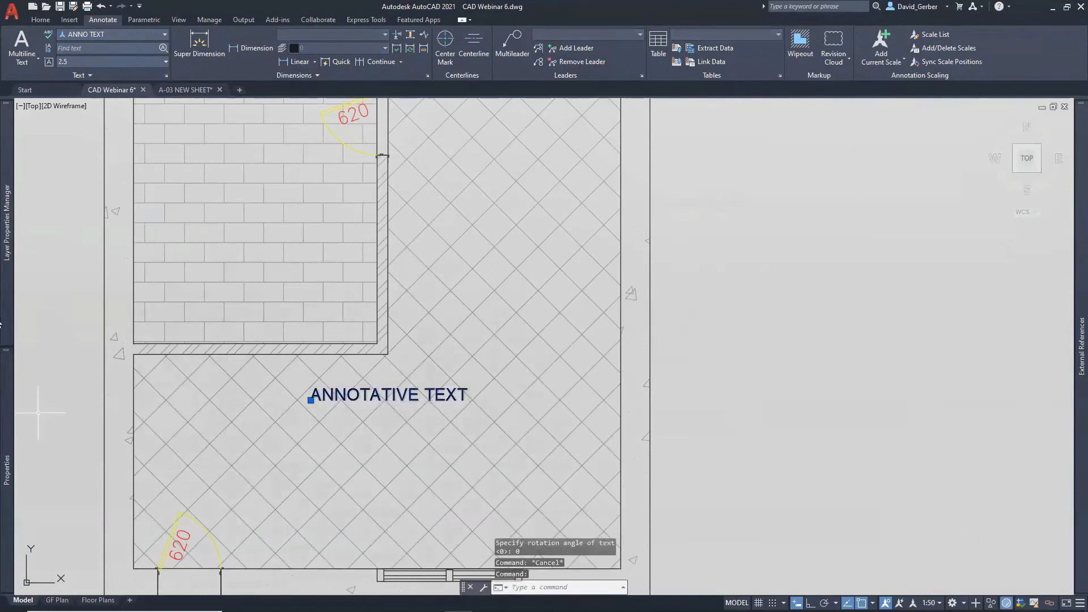
mouse_move(8, 394)
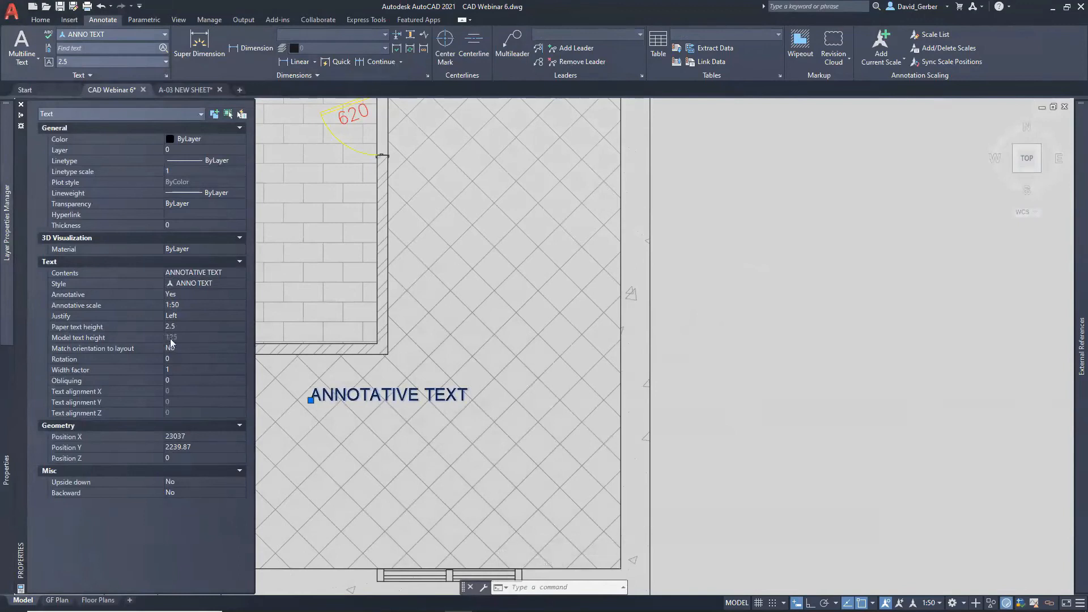
scroll(395, 356, "down", 6)
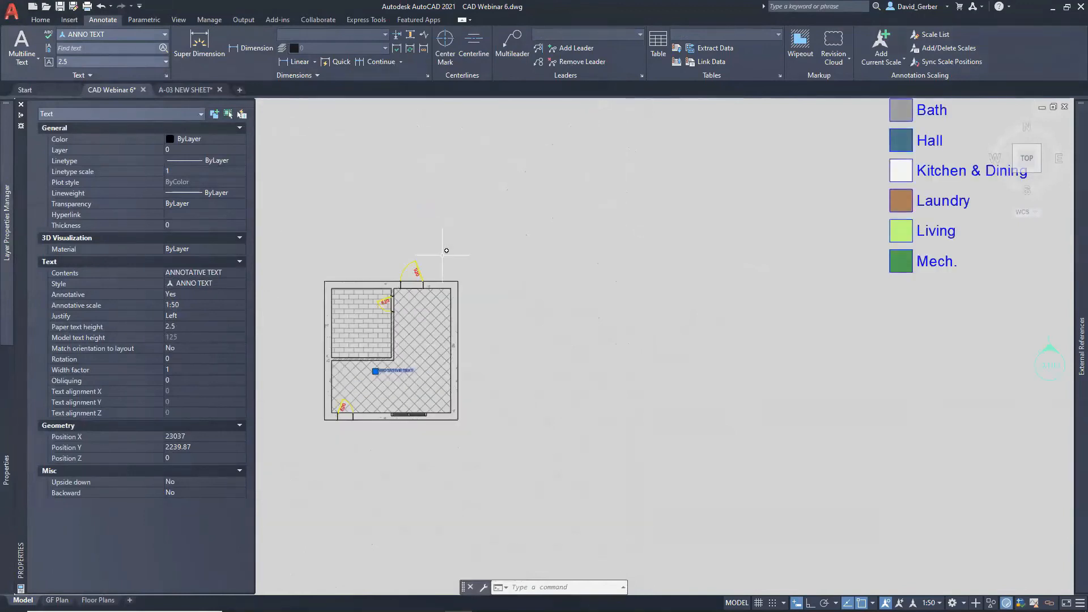
middle_click_drag(476, 223, 483, 474)
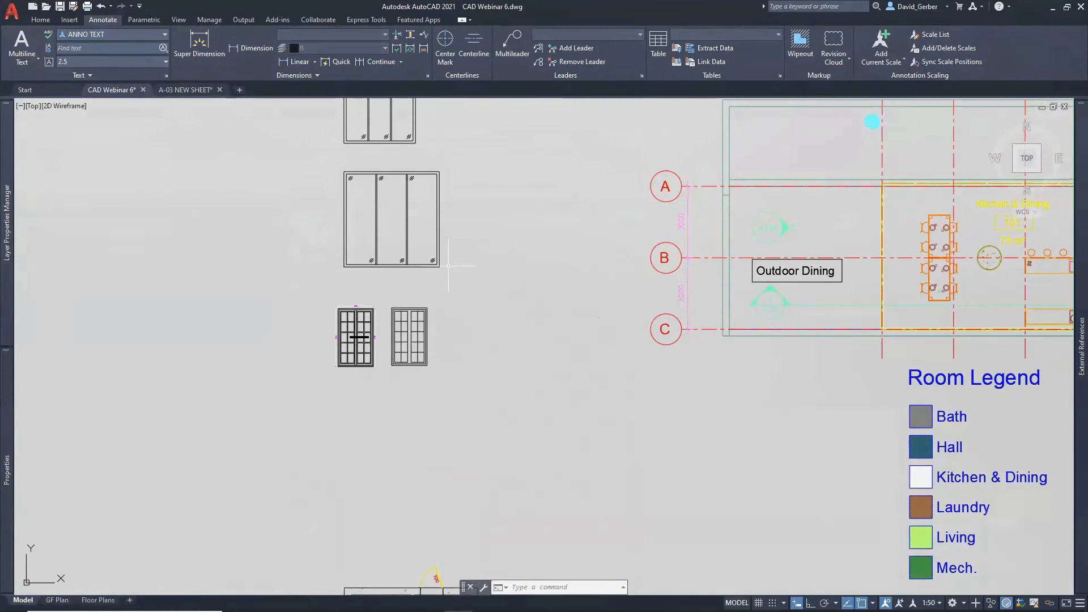
scroll(360, 339, "up", 8)
scroll(359, 340, "up", 2)
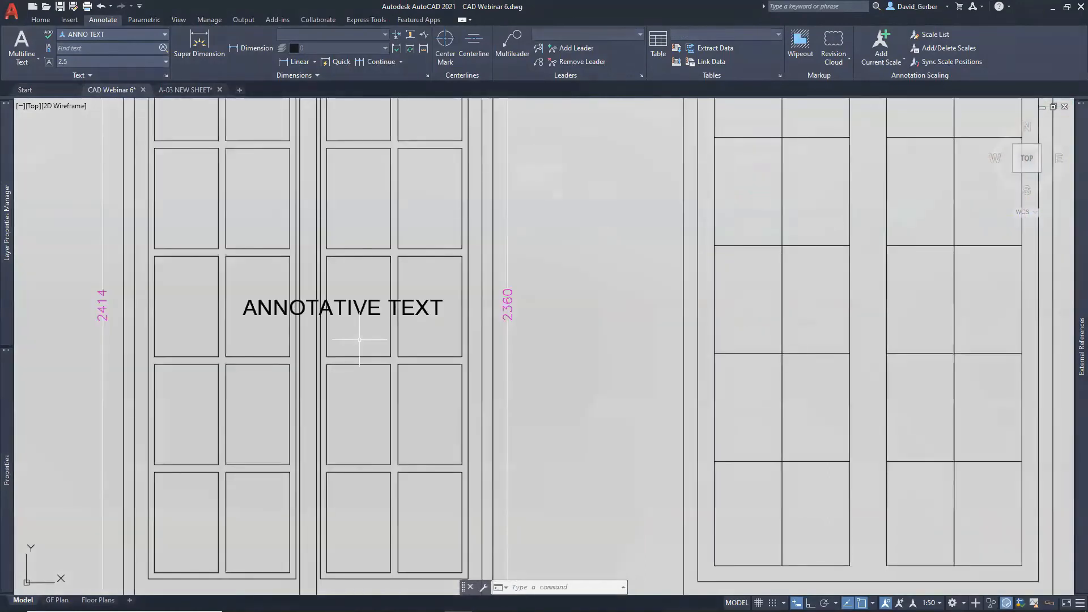
scroll(359, 340, "up", 2)
left_click(360, 340)
left_click(334, 257)
mouse_move(12, 417)
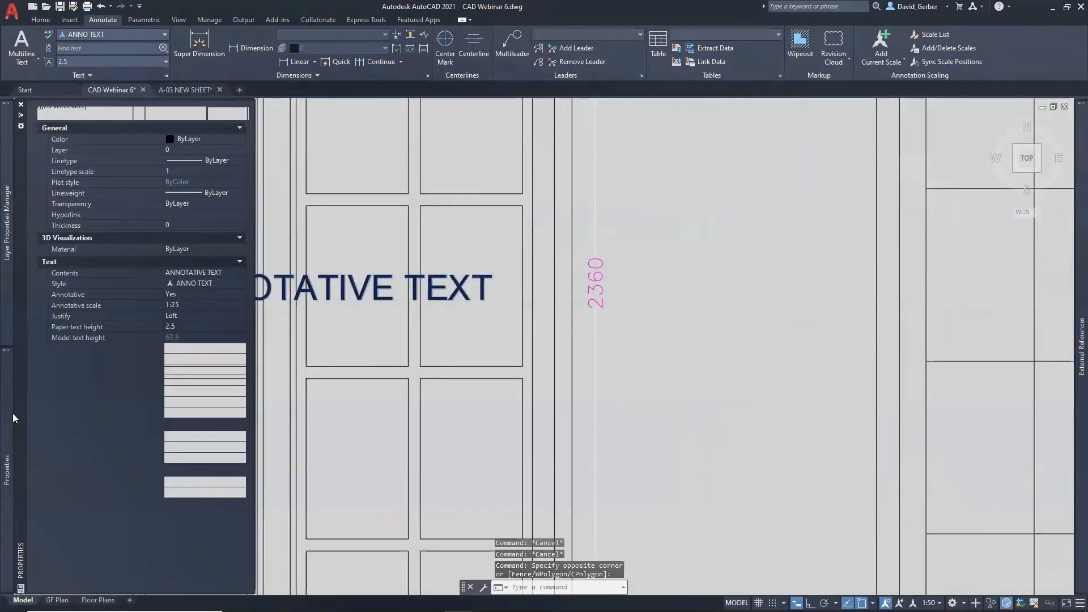
key("Escape")
Set the annotation scale to 1:100 and place ANNOTATIVE TEXT at 0 rotation in the Kitchen & Dining area, below the round plant
scroll(464, 374, "down", 4)
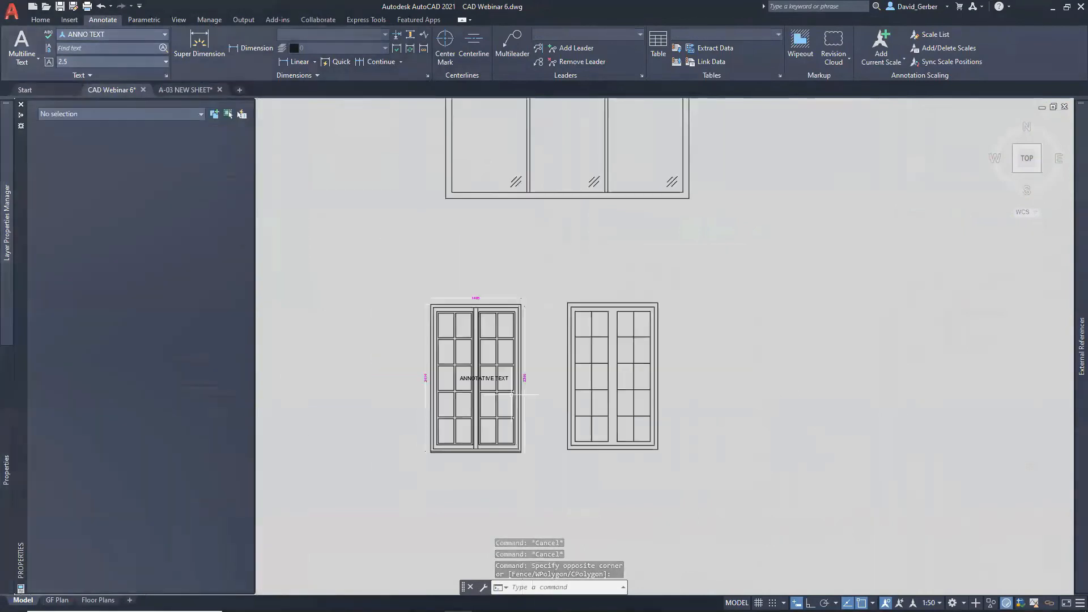
scroll(464, 375, "down", 5)
middle_click_drag(775, 434, 597, 446)
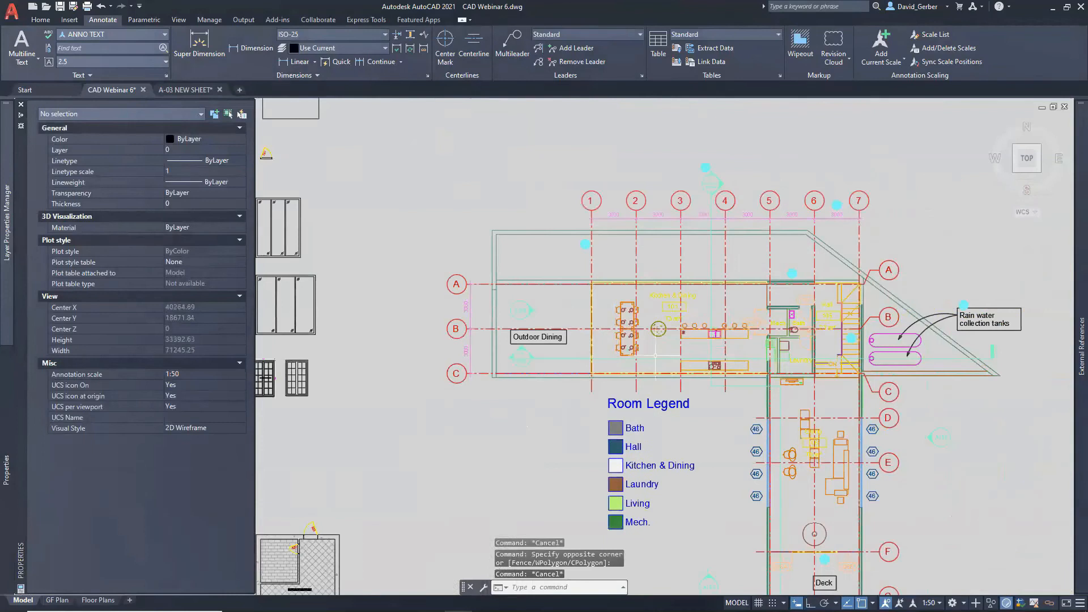
scroll(656, 355, "up", 3)
scroll(656, 355, "up", 5)
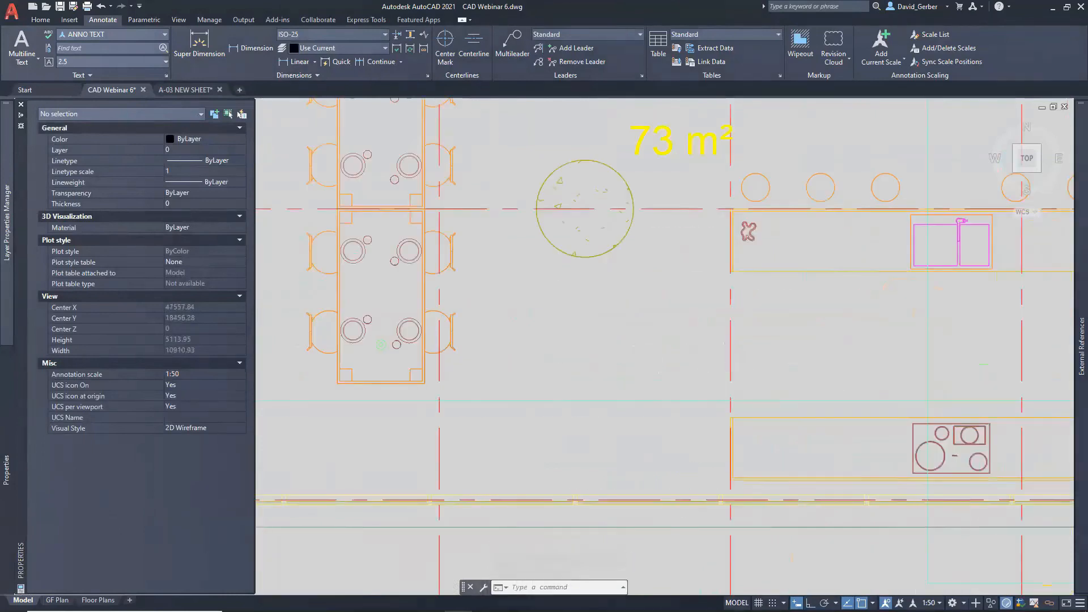
key("ctrl+1")
type("text")
key("Return")
left_click(517, 349)
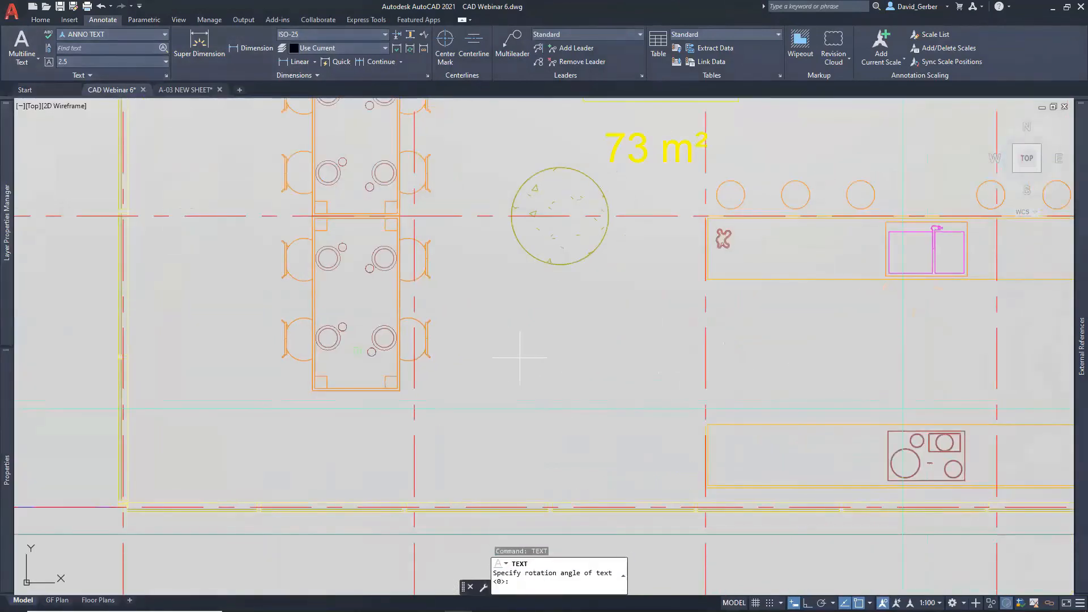
type("0")
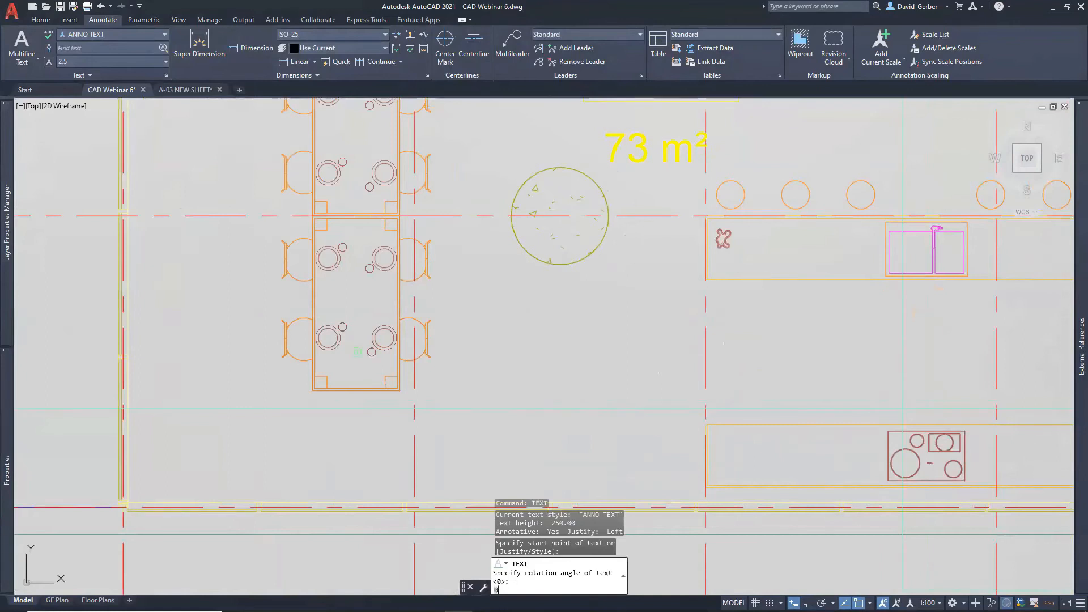
key("Return")
type("ANNOTATIVE TEXT")
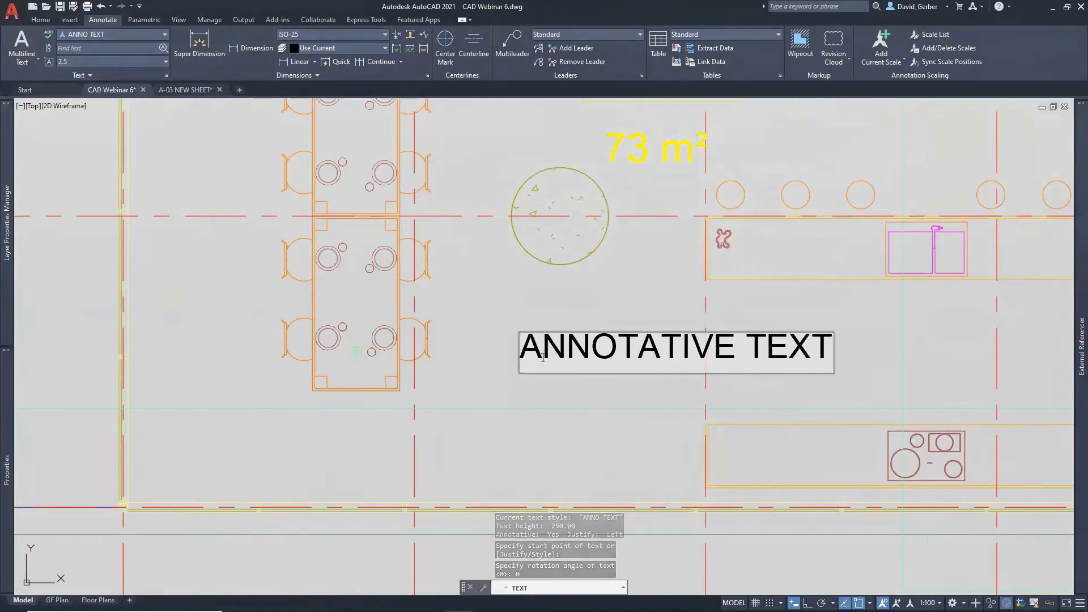
left_click(537, 325)
key("Escape")
Inspect the annotative scale and text heights of the Kitchen & Dining text
left_click(595, 310)
left_click(560, 372)
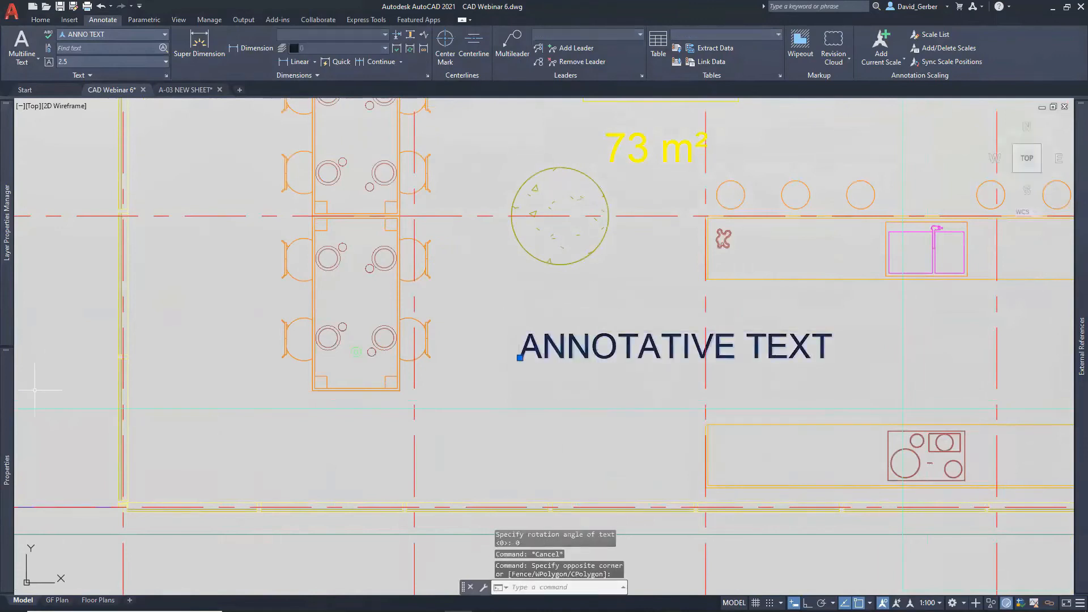
mouse_move(12, 409)
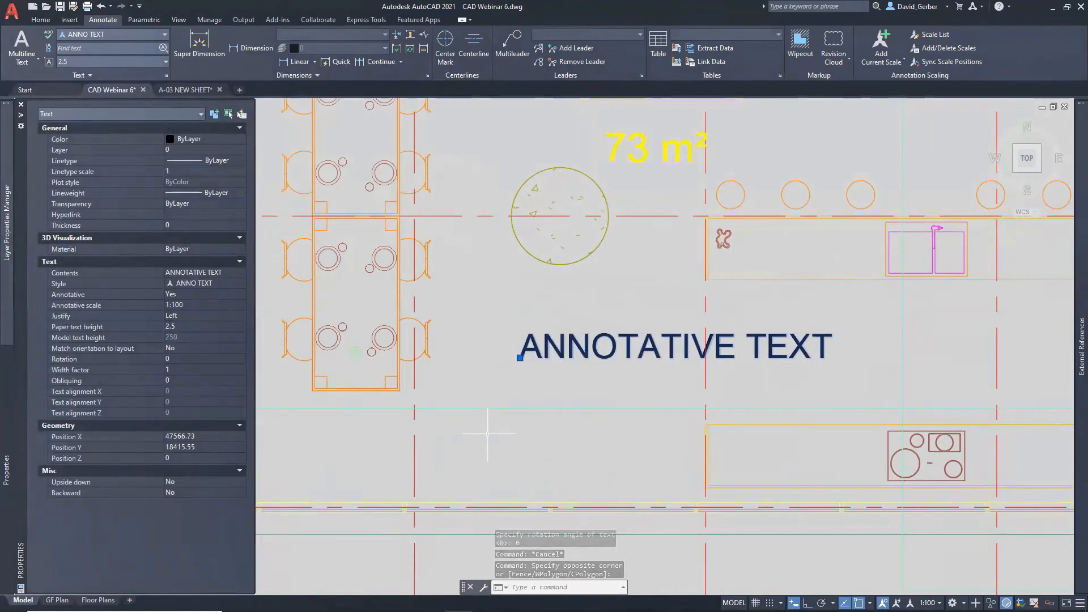
key("Escape")
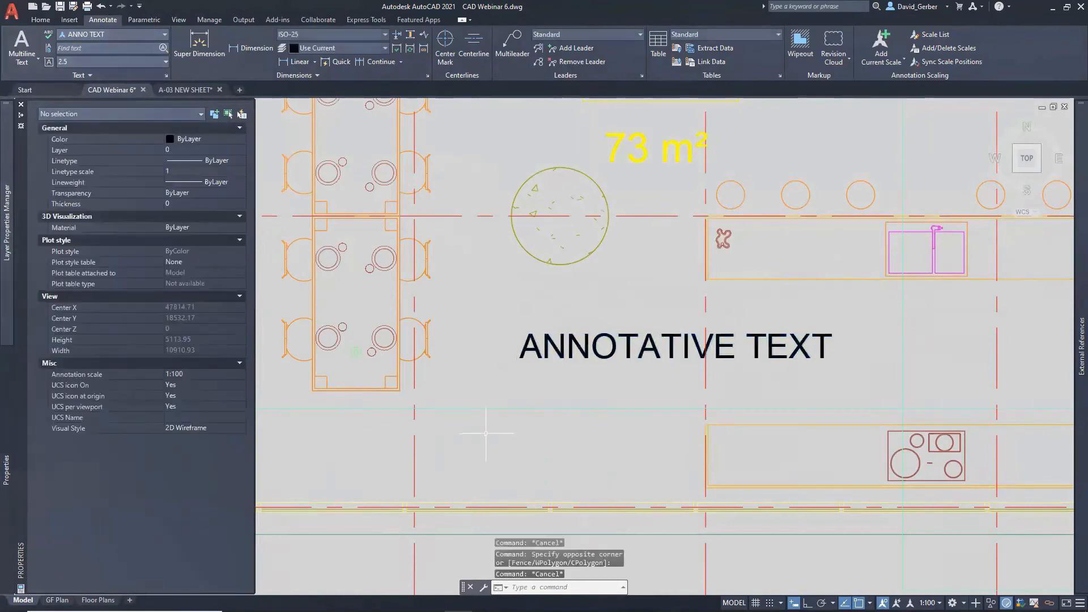
Open the Floor Plans layout and compare the annotative text's size across its viewports
left_click(98, 601)
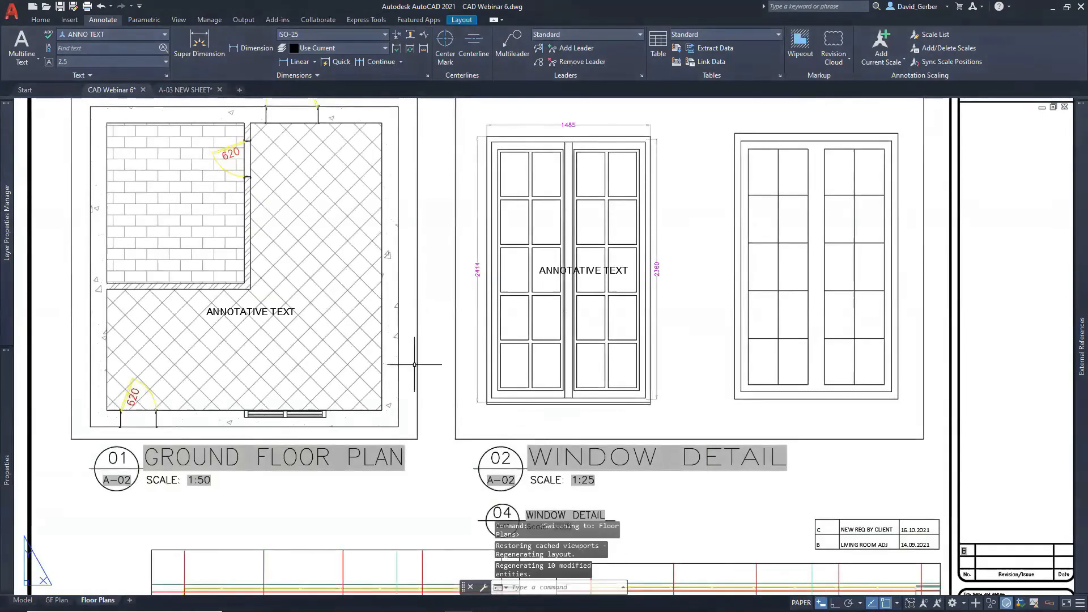
double_click(559, 241)
middle_click_drag(478, 398, 457, 249)
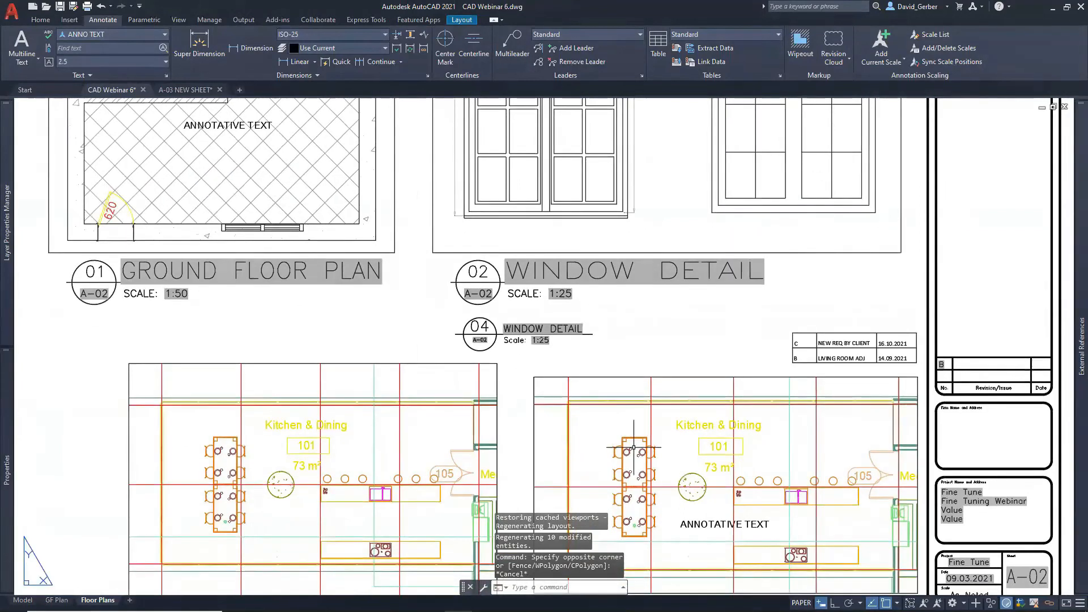
Try the Ground Floor Plan viewport at 1:25 to check its annotative text, and return the viewport to 1:50
scroll(634, 448, "down", 2)
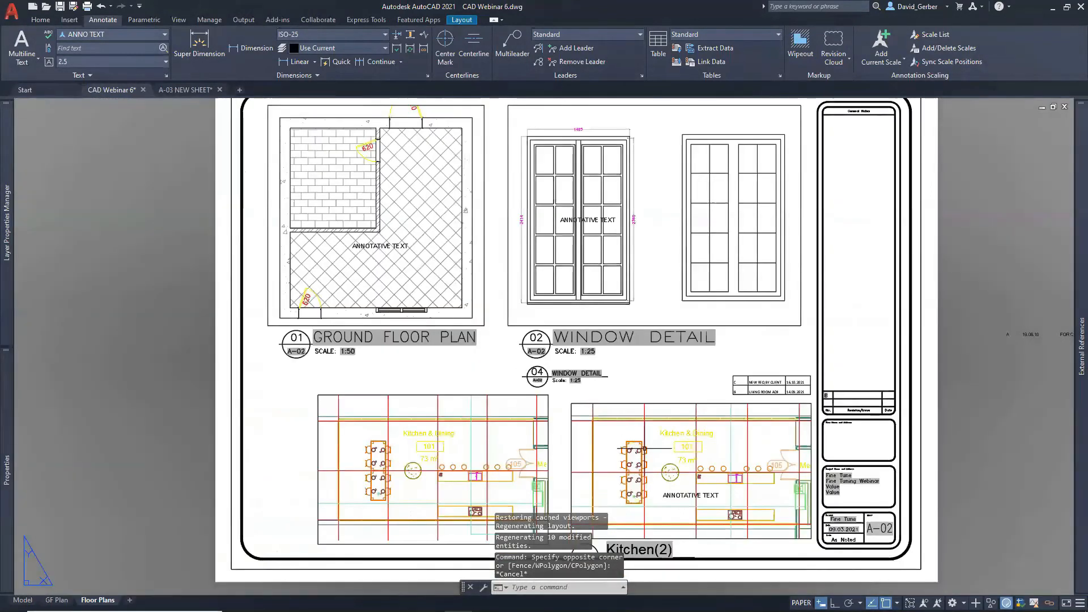
middle_click_drag(644, 448, 589, 479)
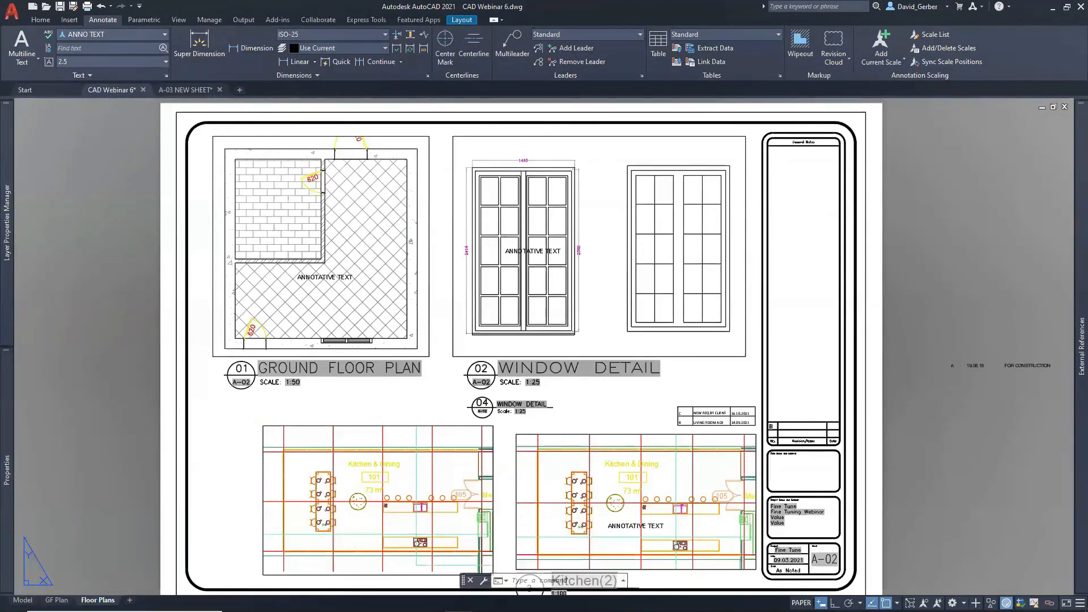
double_click(302, 287)
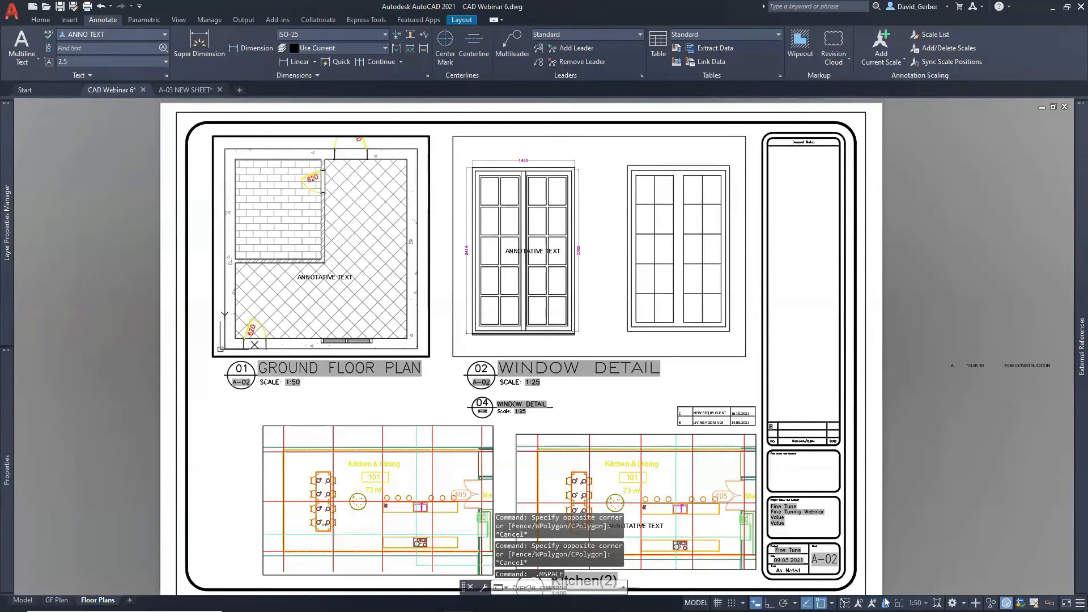
left_click(914, 604)
left_click(917, 519)
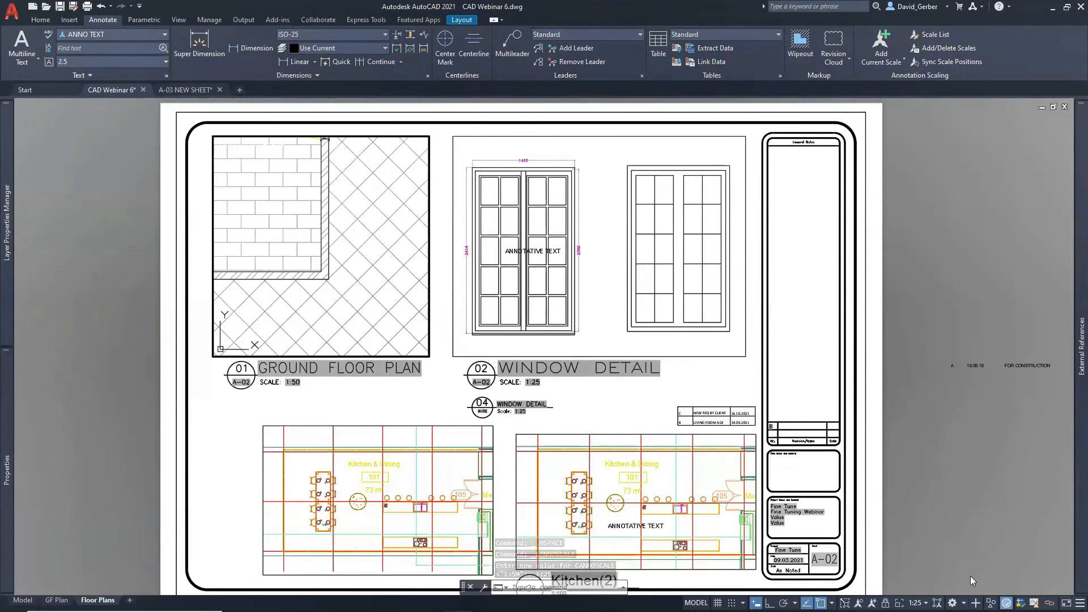
left_click(929, 599)
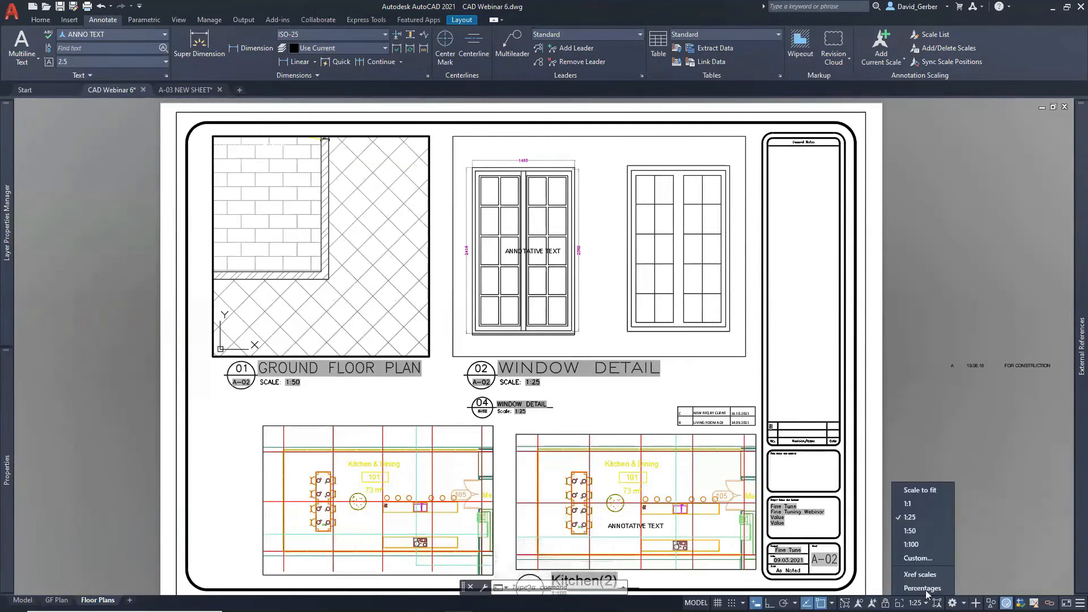
left_click(919, 539)
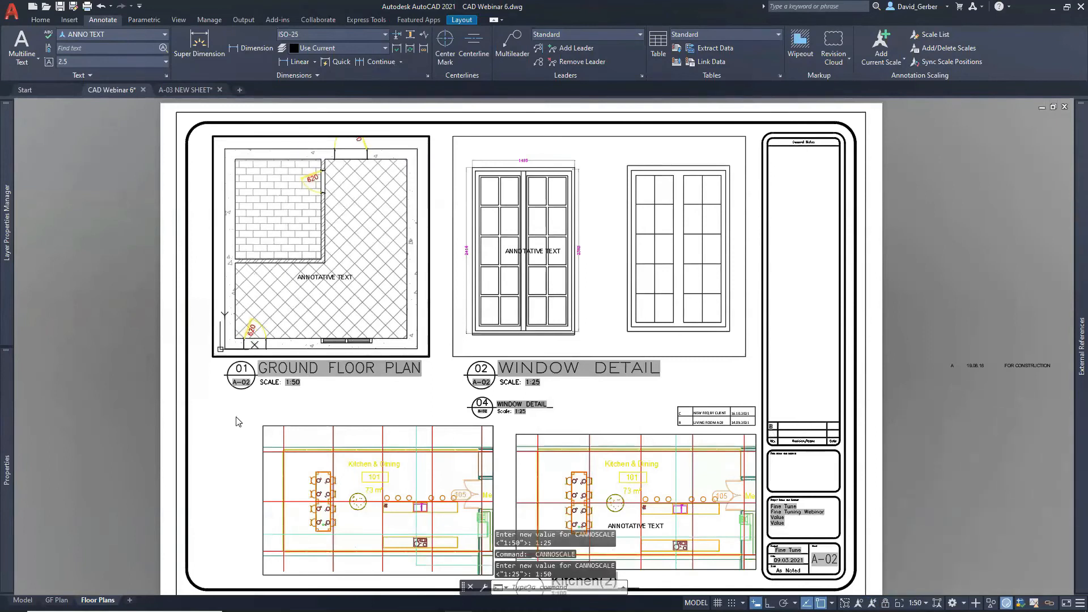
double_click(266, 406)
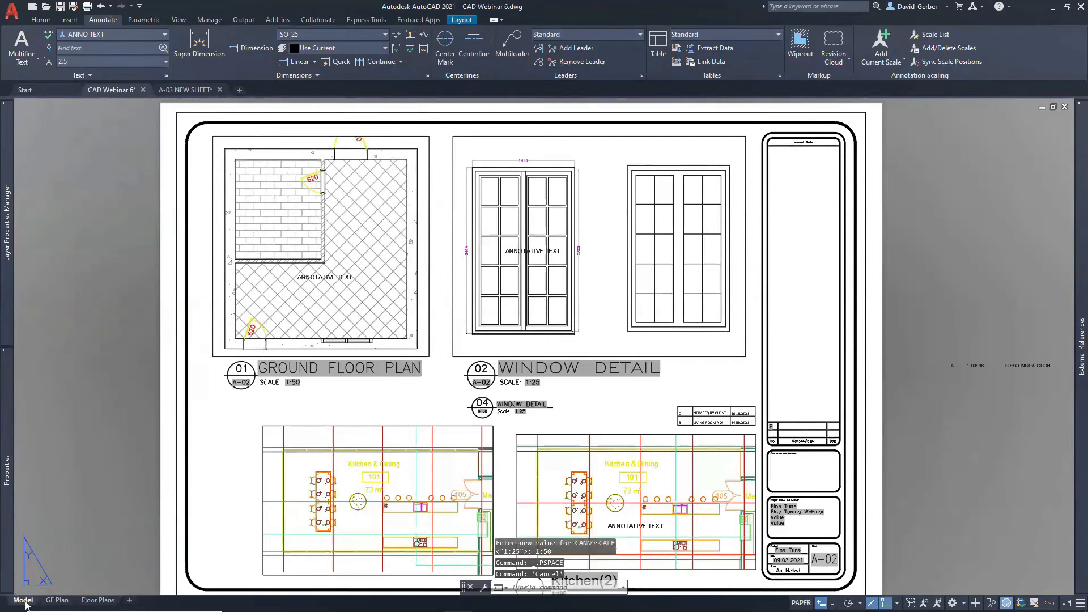
In model space, add the 1:25 annotation scale to the ANNOTATIVE TEXT in the tiled room and compare its two scale representations
left_click(24, 601)
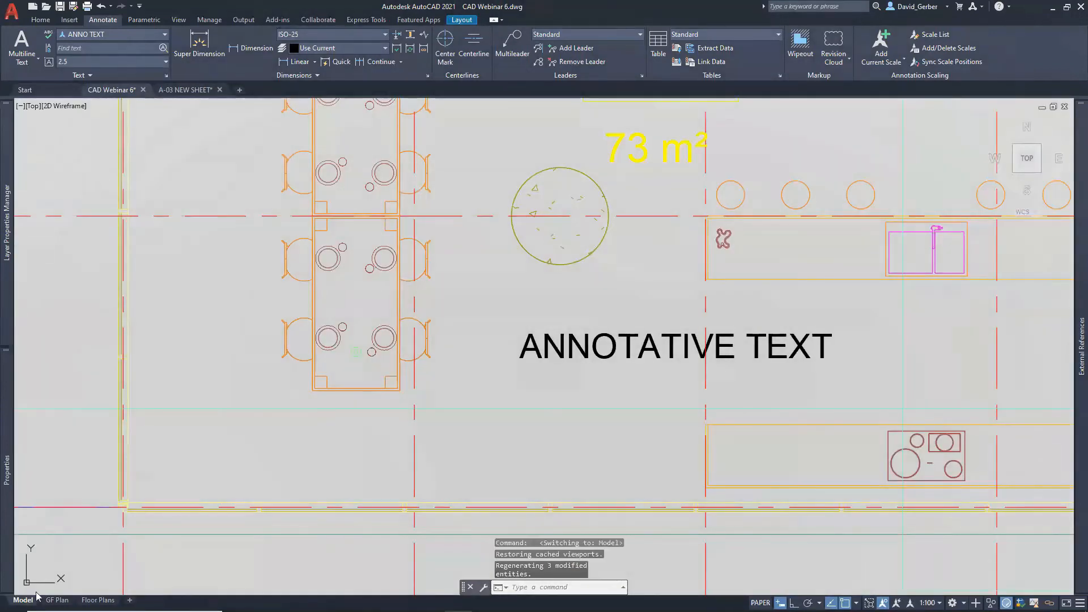
scroll(465, 371, "down", 3)
scroll(469, 374, "down", 3)
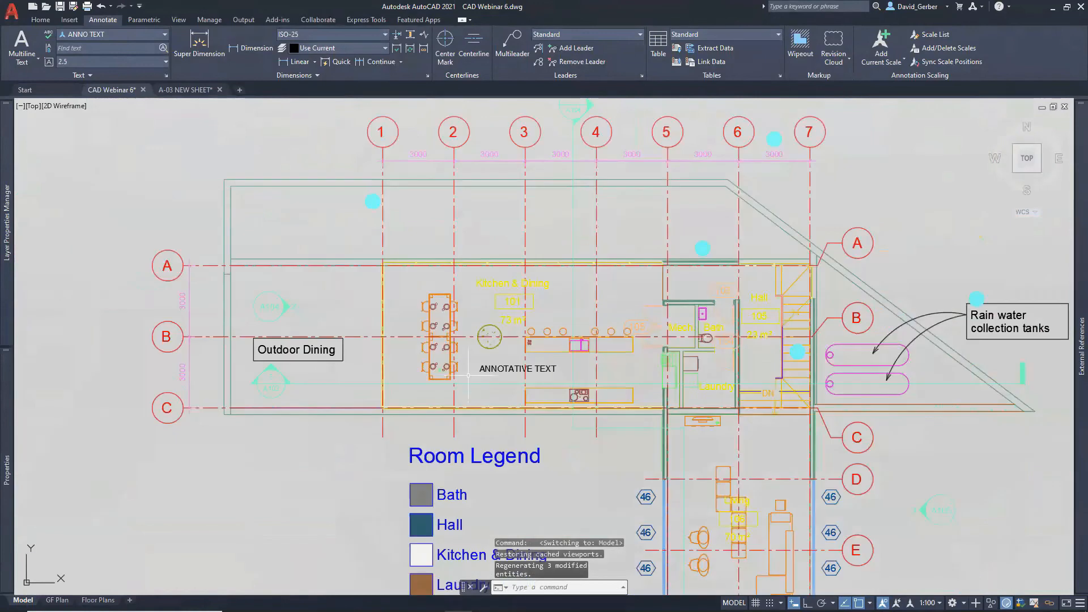
scroll(468, 374, "down", 2)
middle_click_drag(253, 418, 422, 352)
scroll(309, 340, "up", 3)
scroll(276, 361, "up", 2)
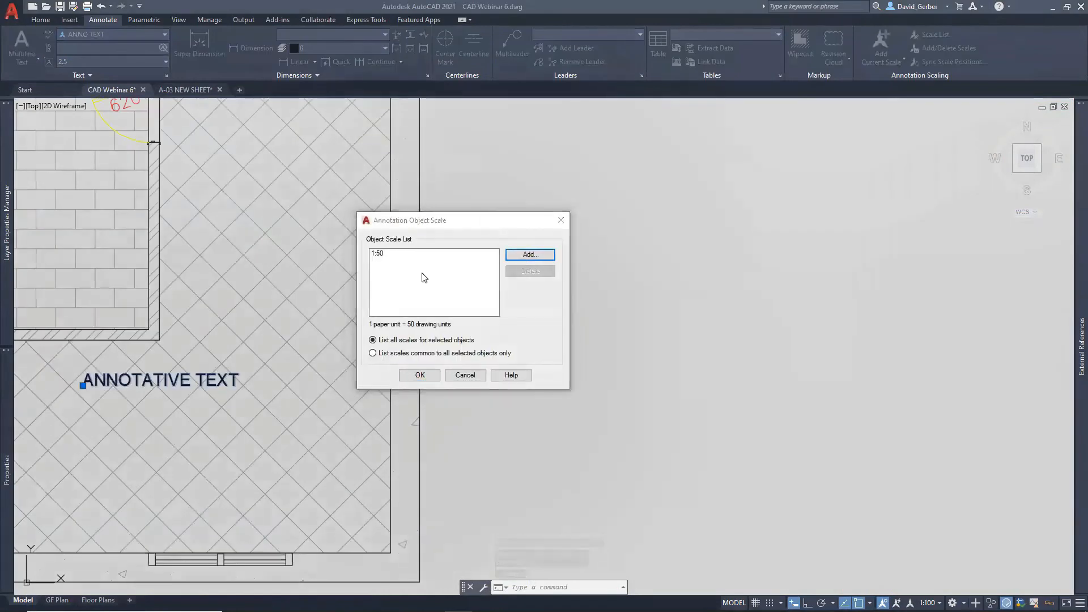
left_click(530, 254)
left_click(462, 221)
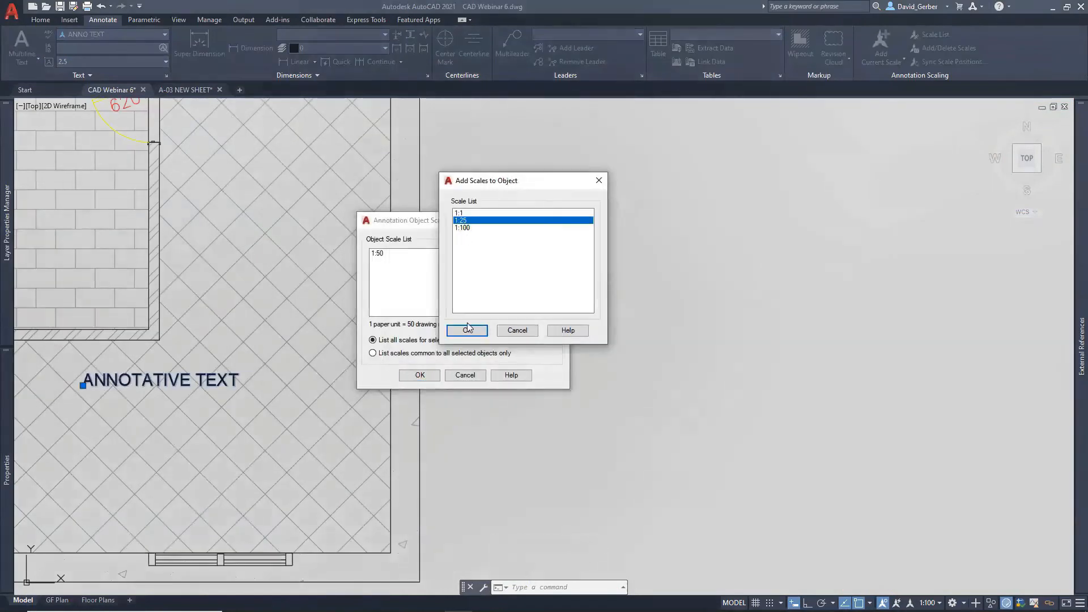
left_click(466, 328)
left_click(420, 375)
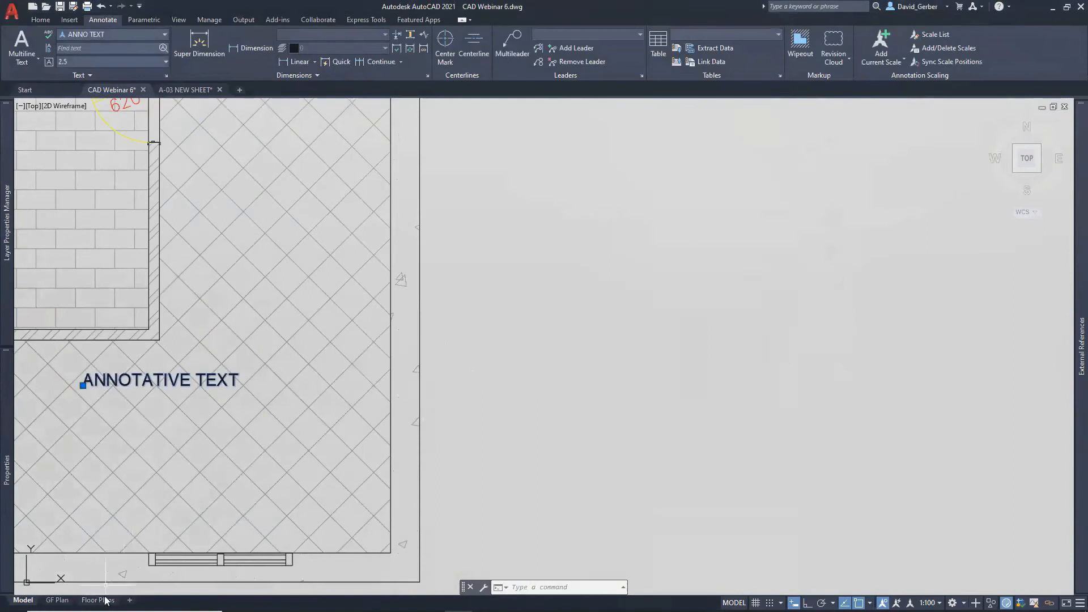
scroll(128, 392, "up", 6)
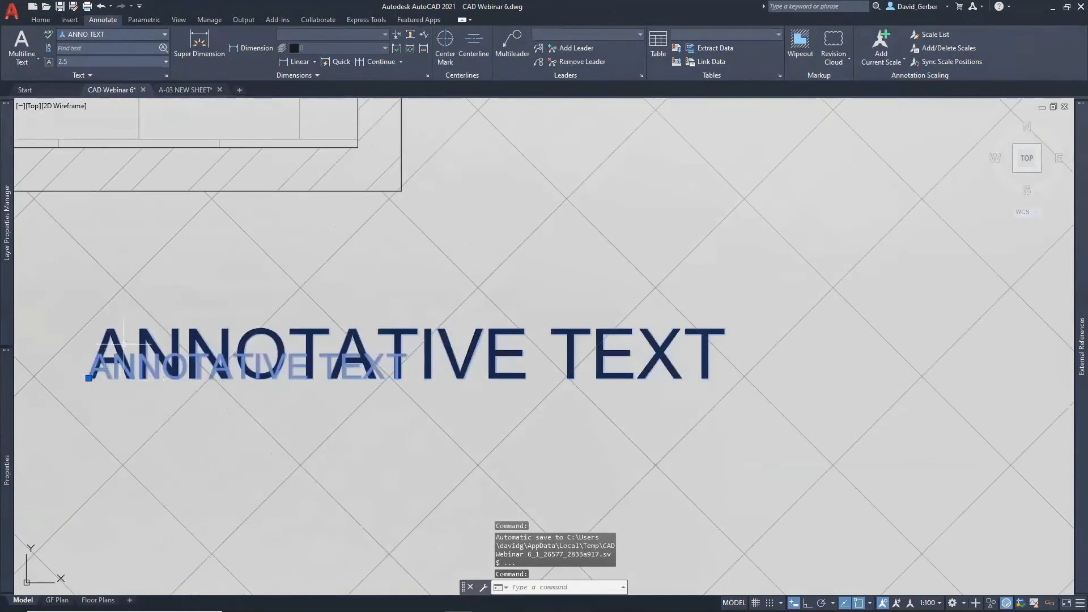
key("Escape")
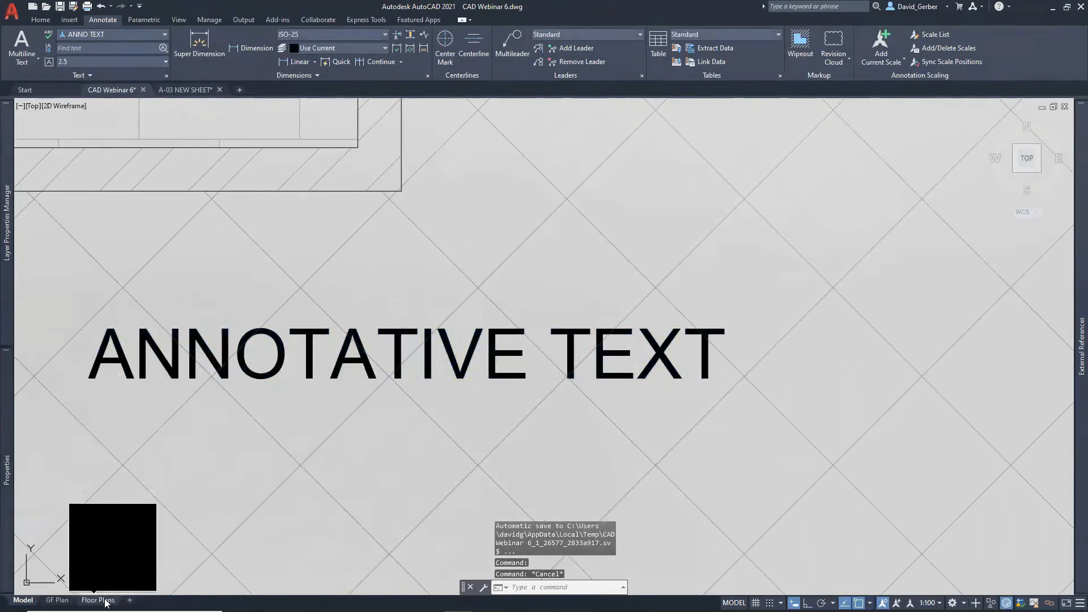
In the Floor Plans layout, view the Ground Floor Plan viewport at 1:25, return it to 1:50 and lock it
left_click(98, 601)
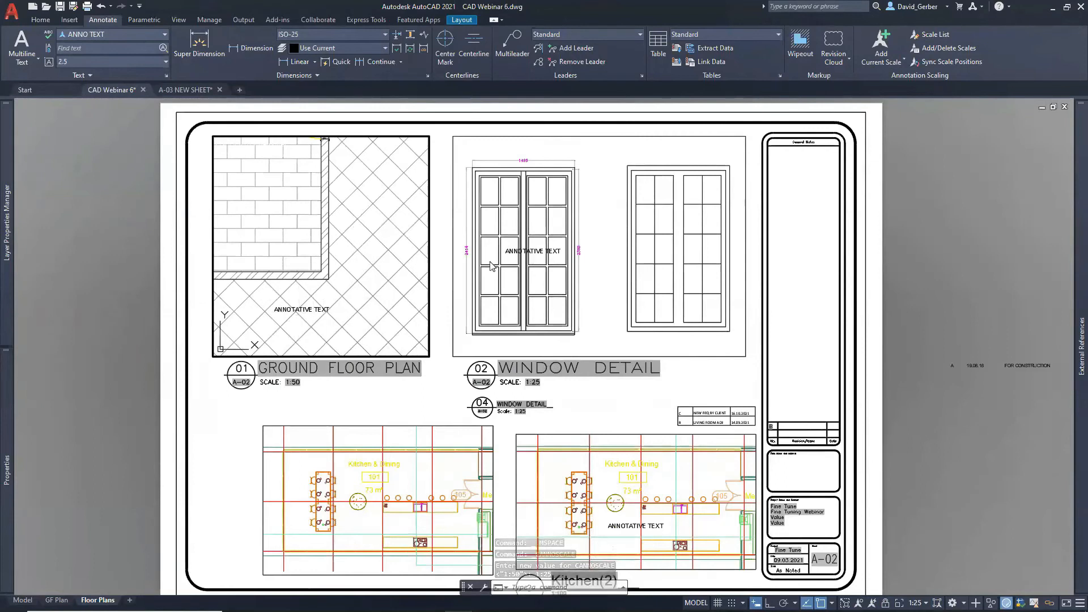
left_click(917, 603)
left_click(907, 530)
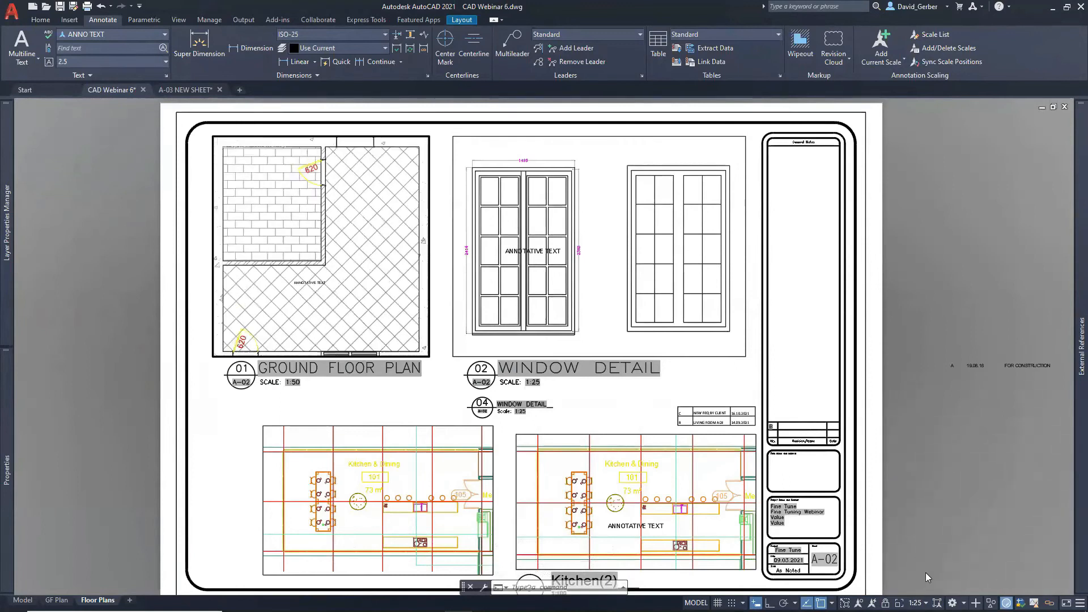
left_click(921, 600)
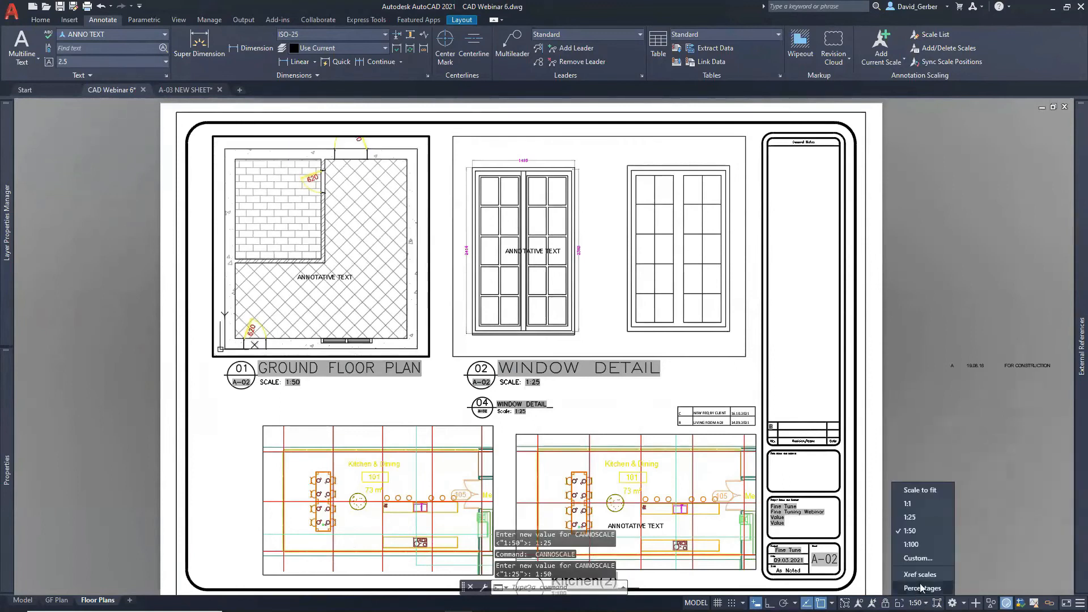
left_click(887, 603)
key("Escape")
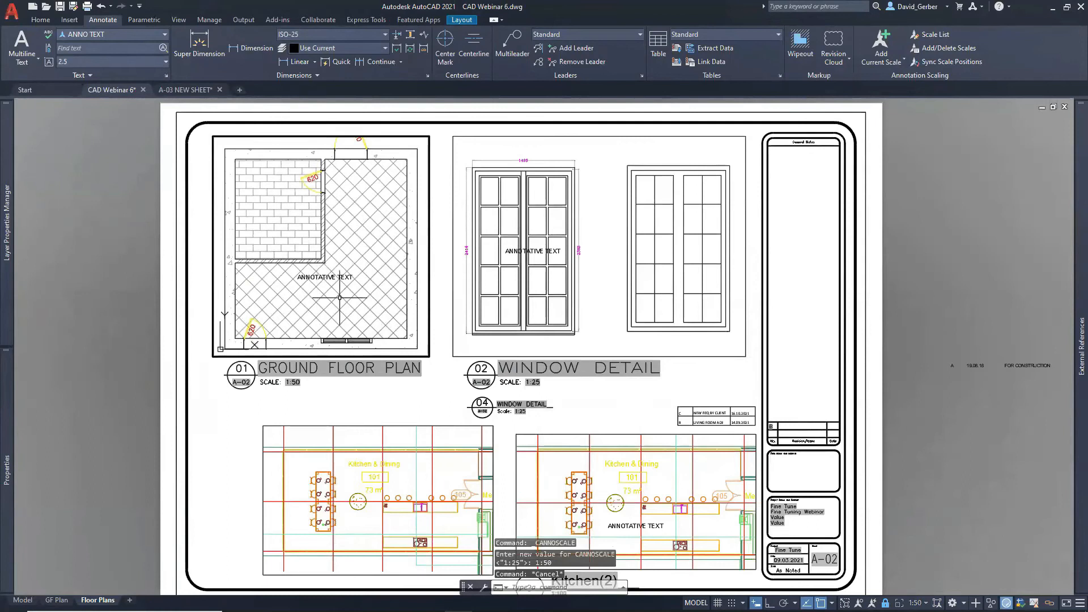
Return to model space, set the annotation scale to 1:1 and open the Tool Palettes
left_click(22, 601)
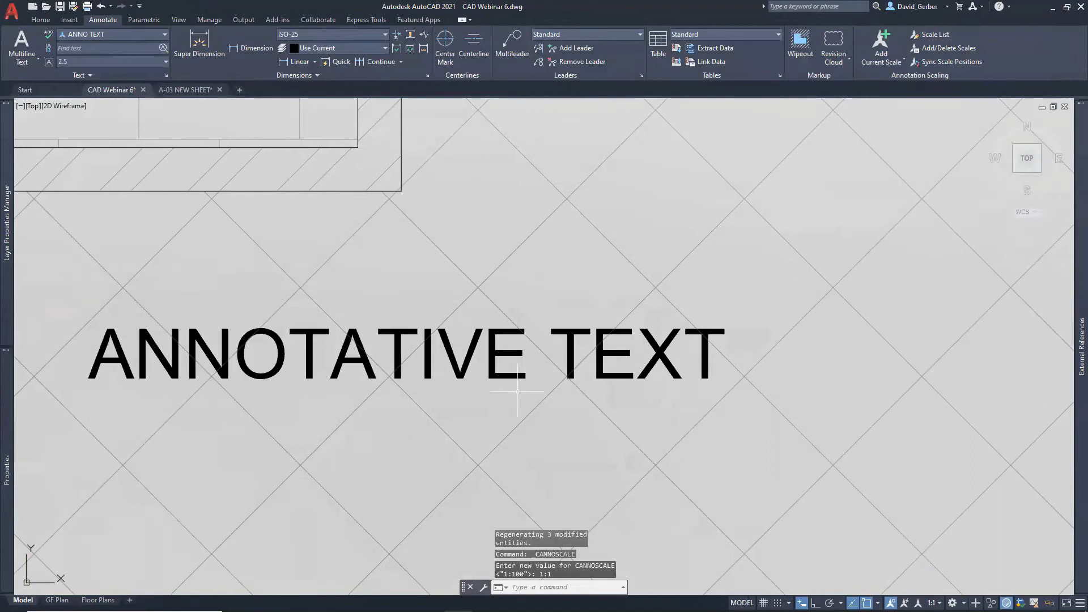
scroll(518, 391, "down", 5)
type("TOOL")
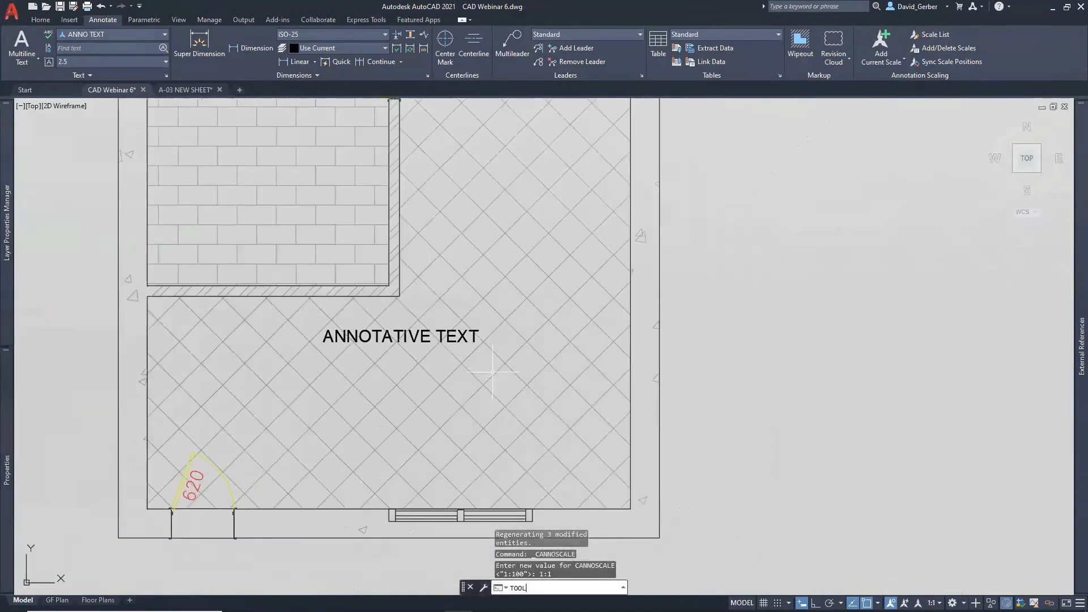
key("Return")
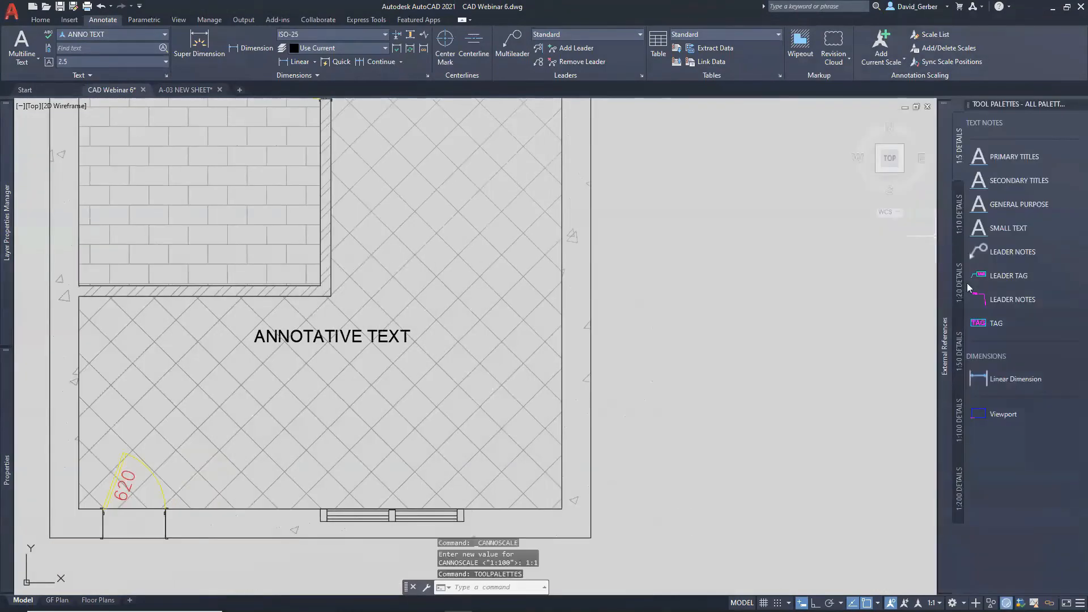
Show the 1:10 DETAILS tool palette and try one of its text tools
left_click(957, 221)
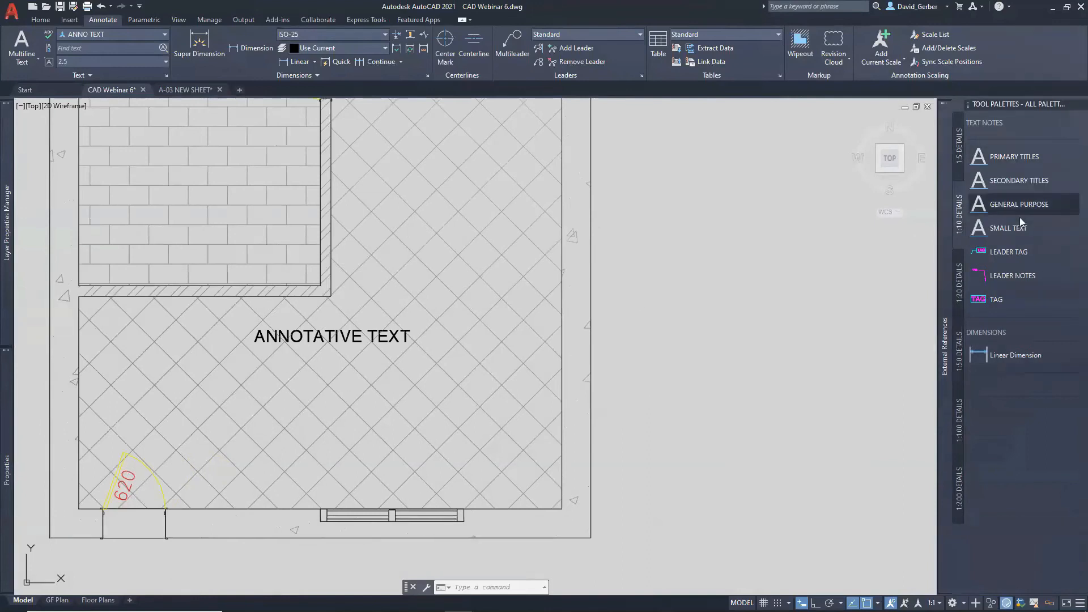
middle_click_drag(684, 295, 607, 291)
key("Escape")
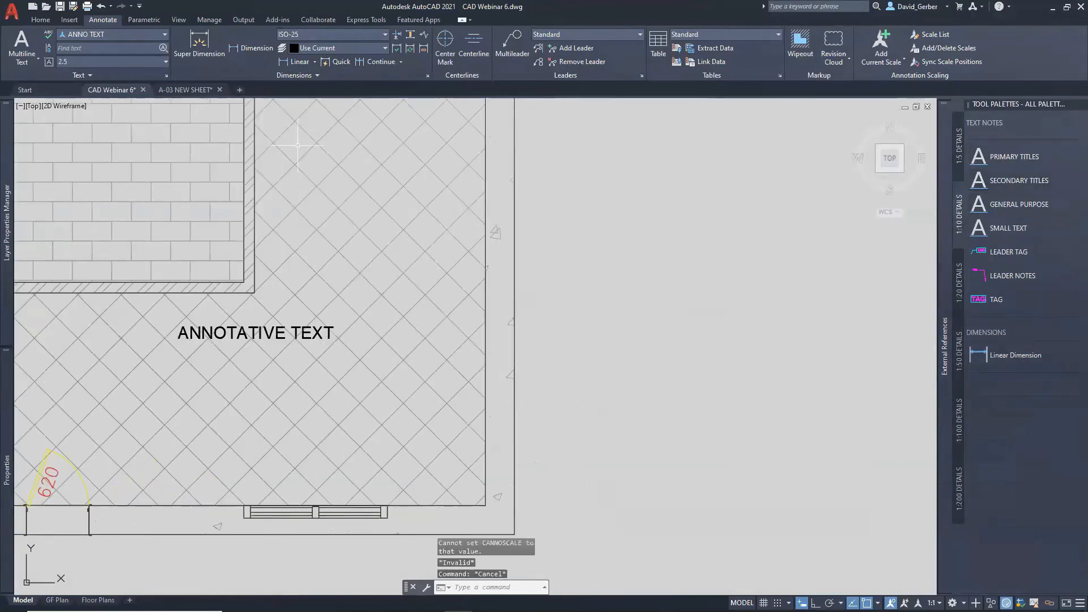
Start a new drawing and try the 1:10 PRIMARY TITLES, 1:5 GENERAL PURPOSE and 1:20 SECONDARY TITLES text tools
left_click(240, 90)
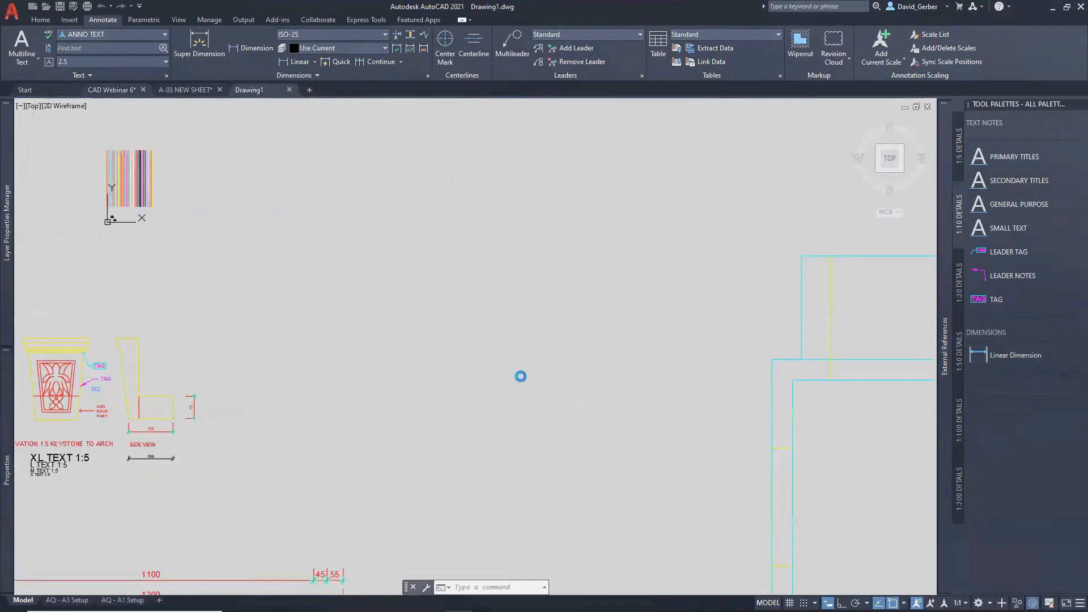
left_click(1008, 155)
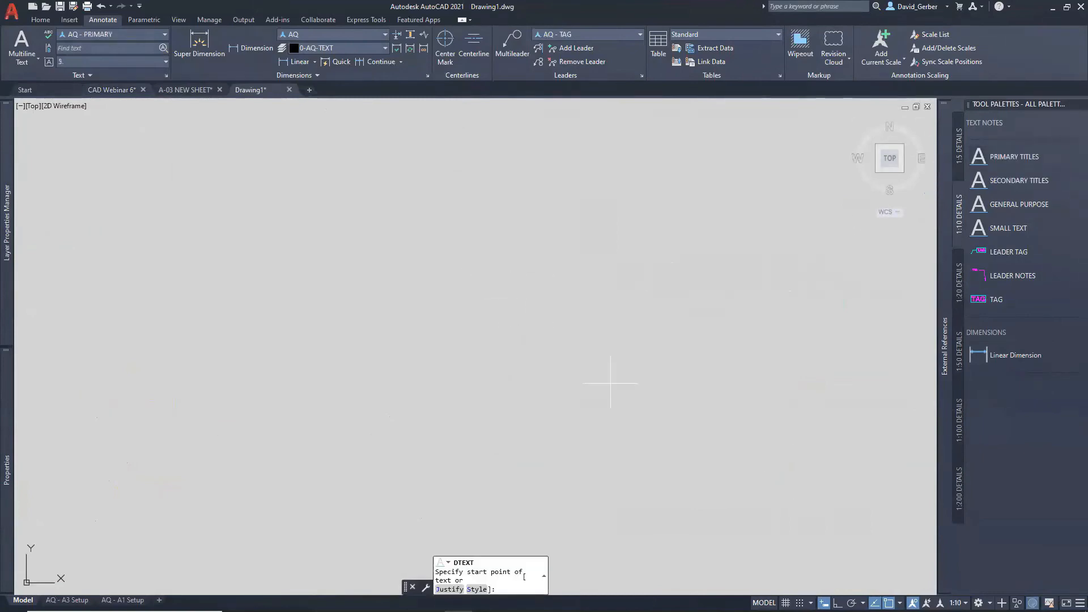
left_click(961, 155)
left_click(1003, 204)
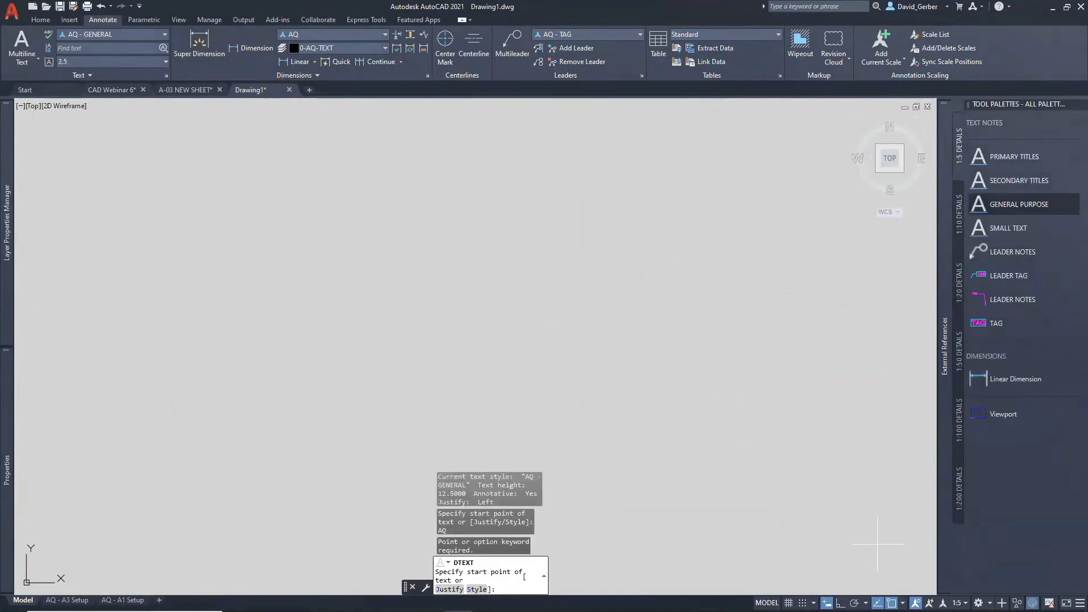
left_click(956, 295)
left_click(1020, 180)
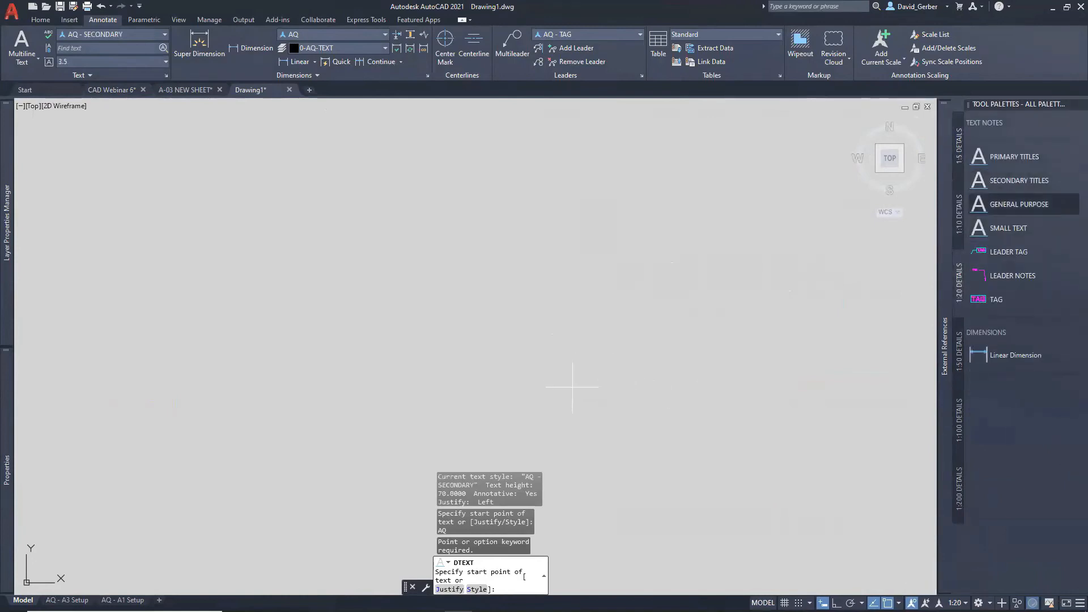
Examine the full command string in the properties of the 1:20 GENERAL PURPOSE text tool, and leave without changes
right_click(997, 201)
left_click(1013, 282)
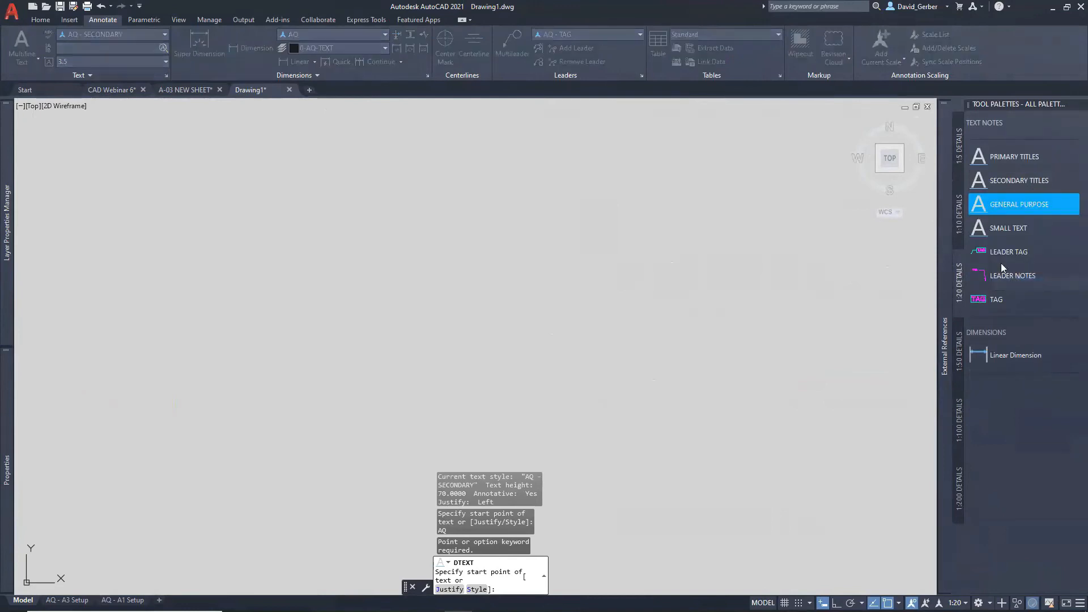
left_click_drag(735, 283, 921, 283)
left_click_drag(754, 180, 400, 178)
left_click_drag(573, 281, 795, 283)
left_click(470, 281)
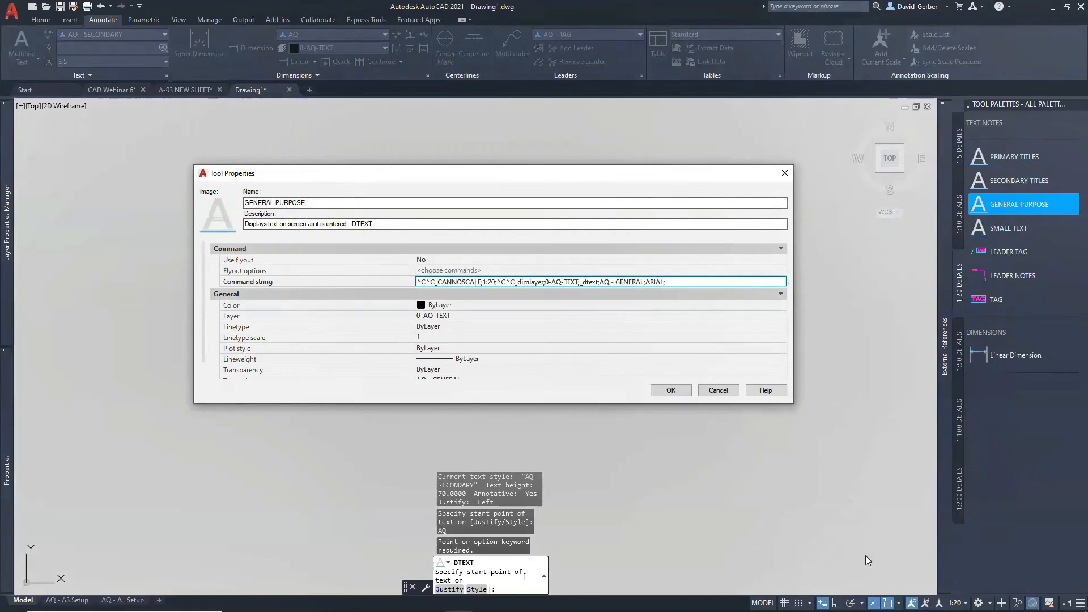
left_click(735, 390)
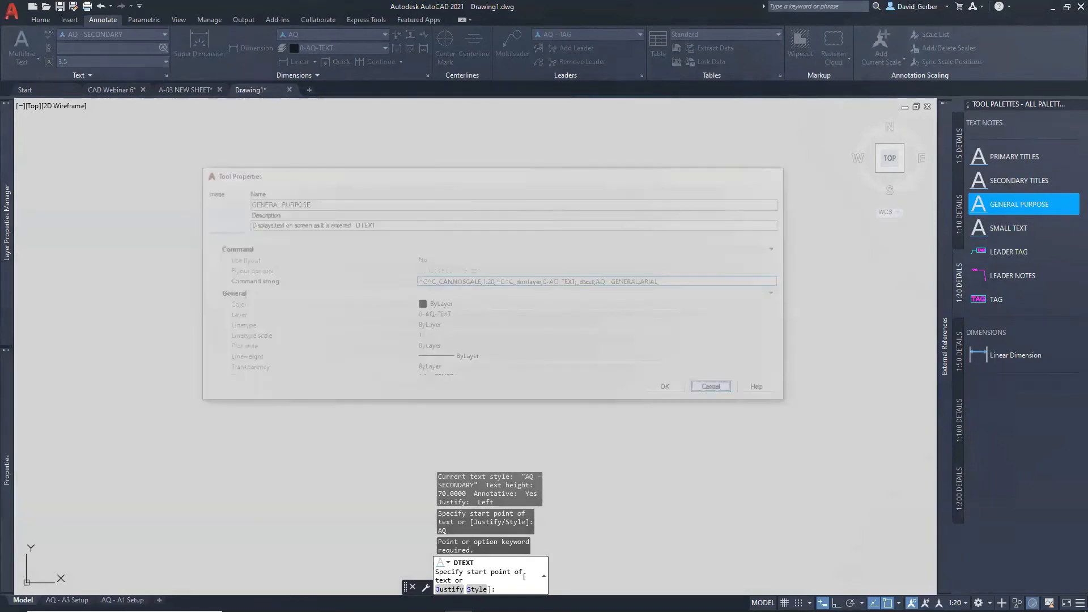
Set the annotation scale to 1:10 and open the 1:20 GENERAL PURPOSE tool's properties, widened to show the full command string
left_click(961, 603)
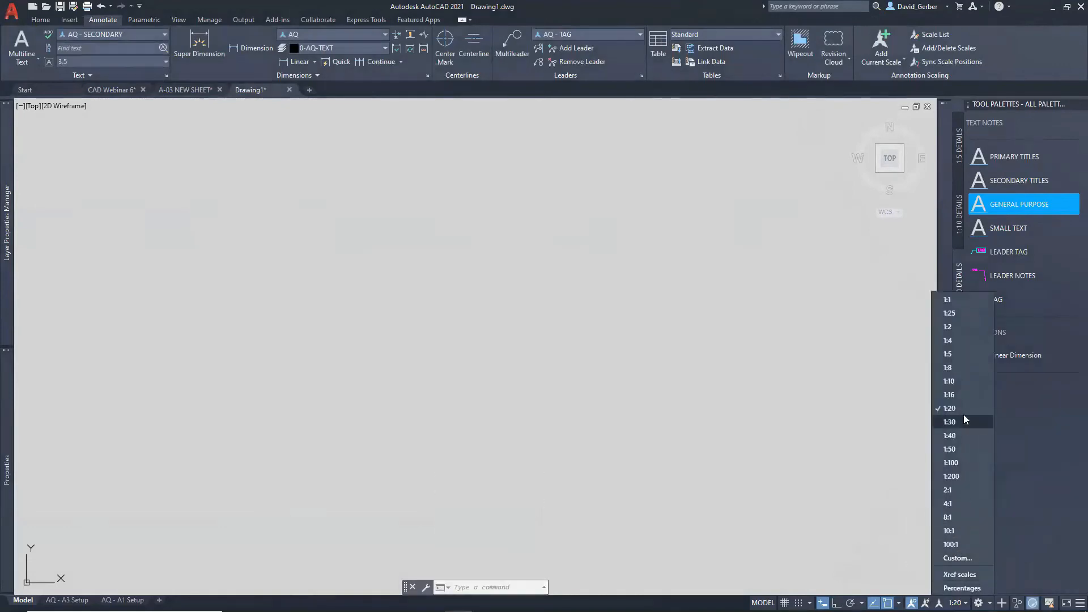
left_click(954, 382)
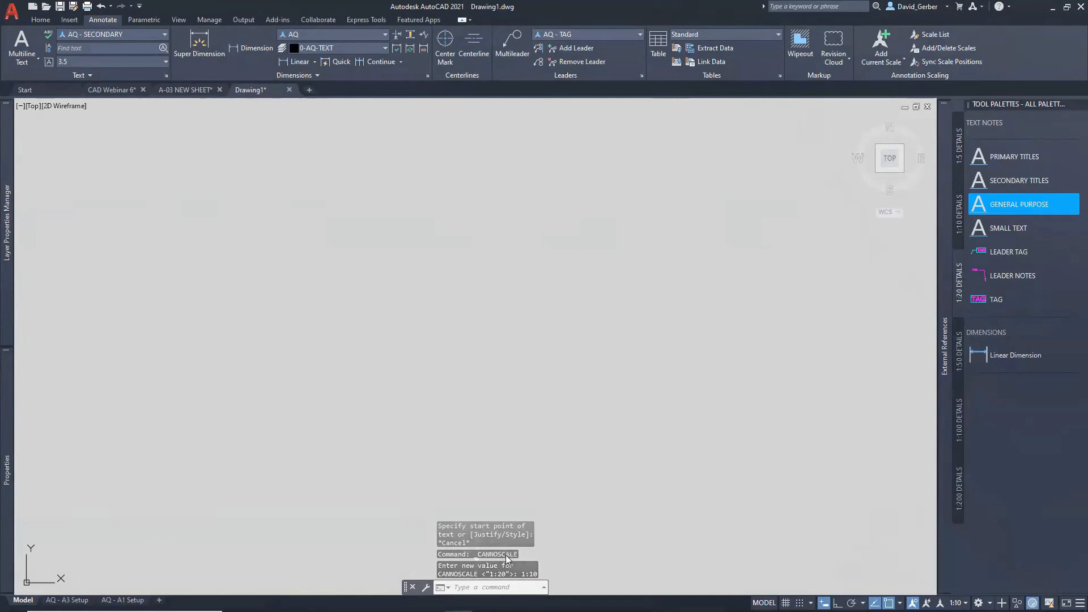
right_click(970, 211)
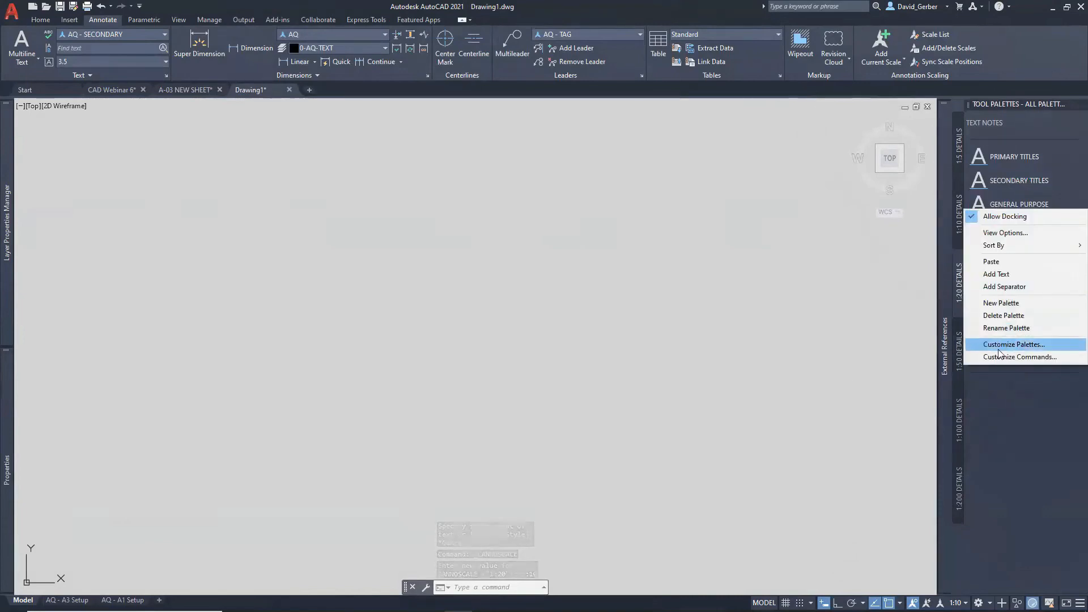
right_click(991, 204)
left_click(1024, 284)
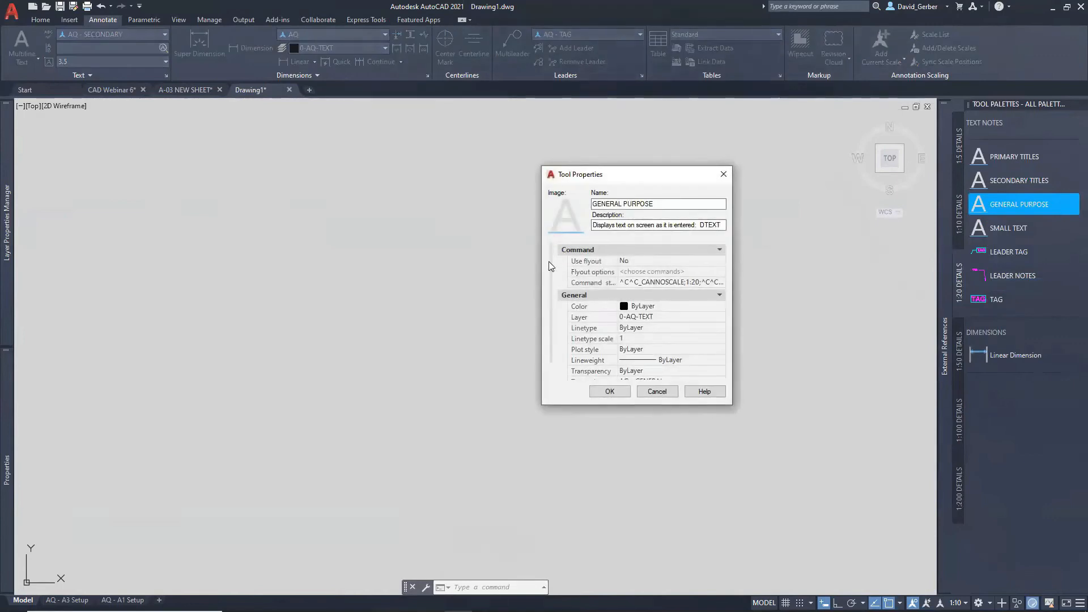
left_click_drag(539, 257, 219, 310)
left_click(418, 284)
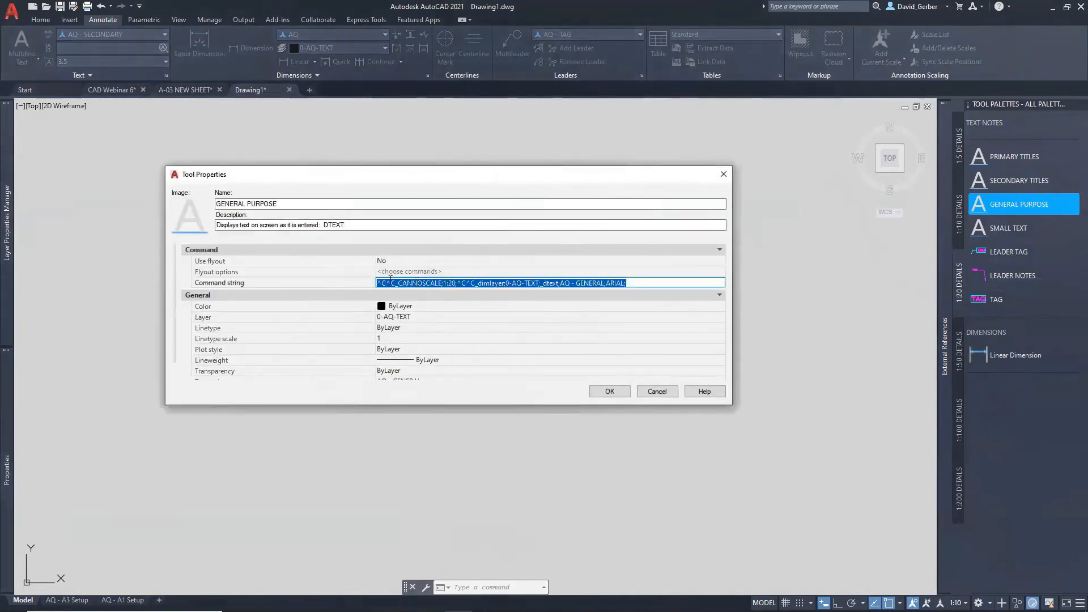
Examine the cancel, CANNOSCALE 1:20 and dimlayer 0-AQ-TEXT parts of the GENERAL PURPOSE command string
left_click_drag(396, 283, 373, 283)
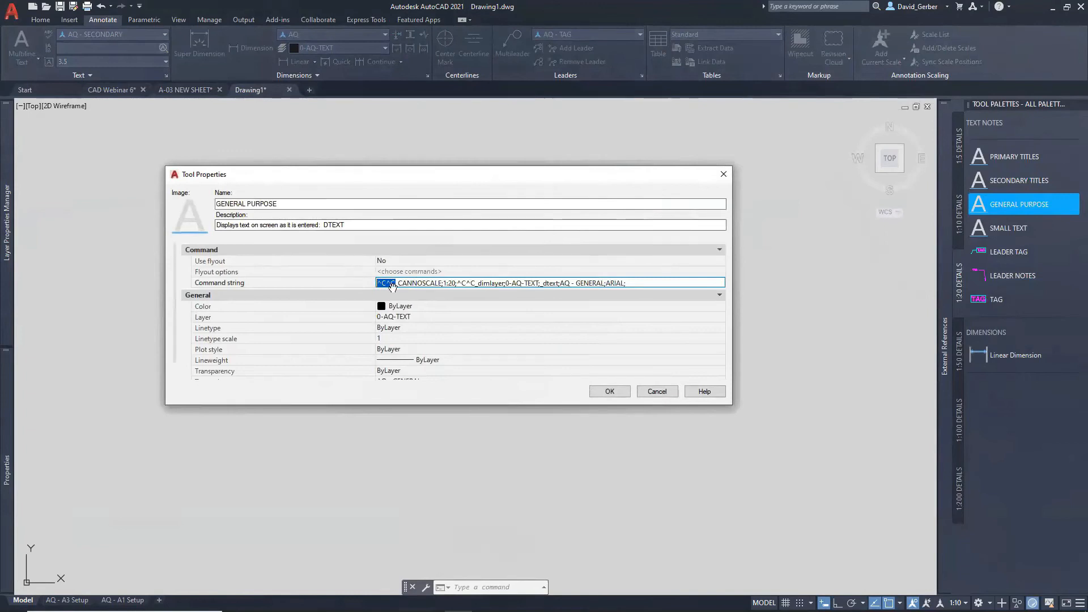
left_click_drag(398, 283, 440, 282)
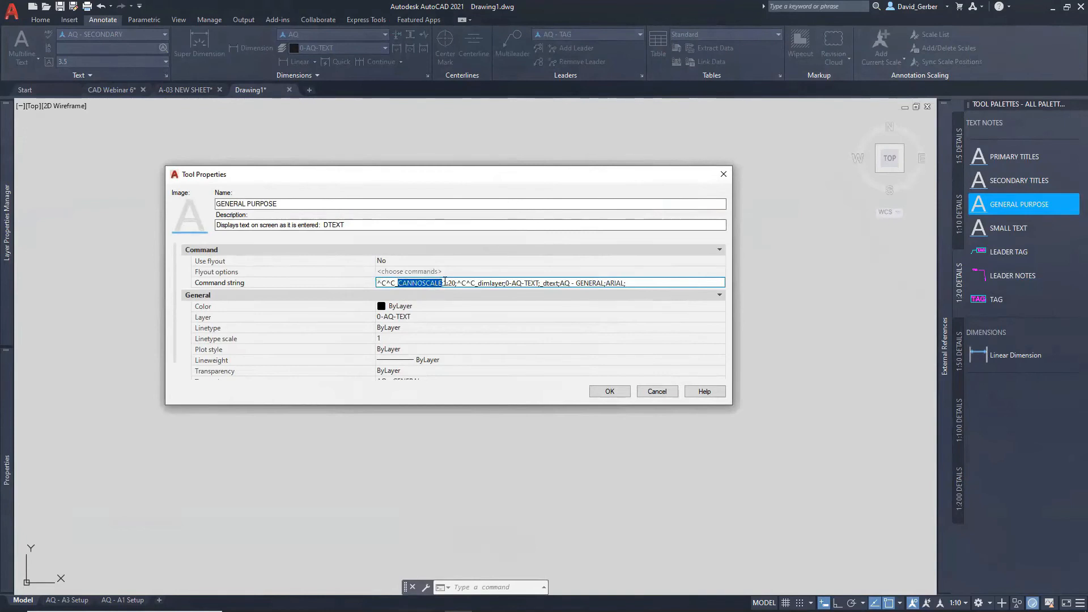
left_click(445, 283)
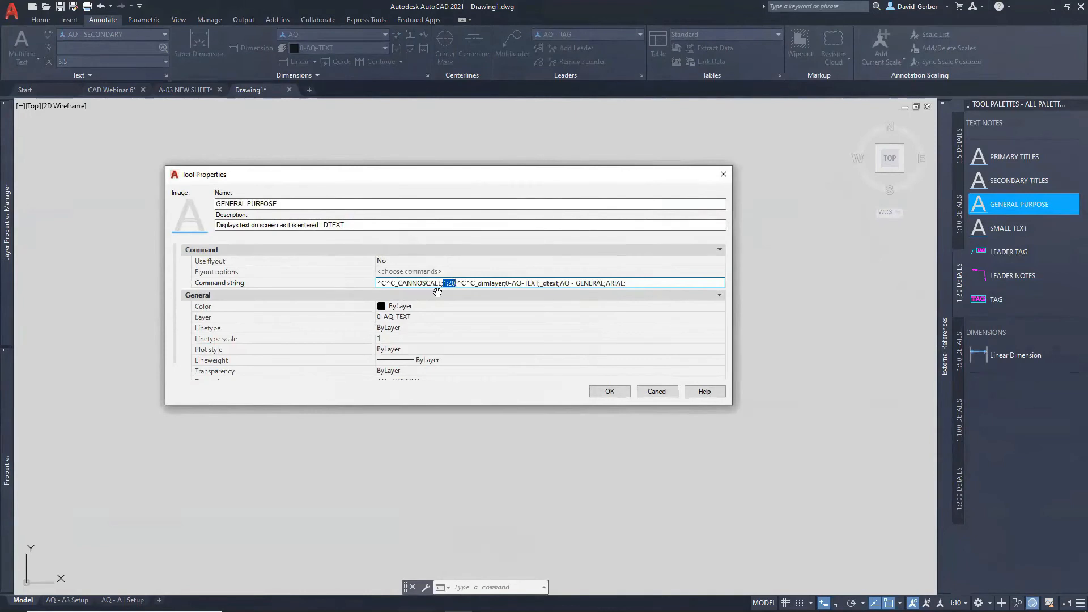
left_click(458, 283)
left_click_drag(458, 282, 477, 283)
left_click(484, 283)
left_click_drag(478, 283, 503, 283)
left_click_drag(506, 283, 539, 283)
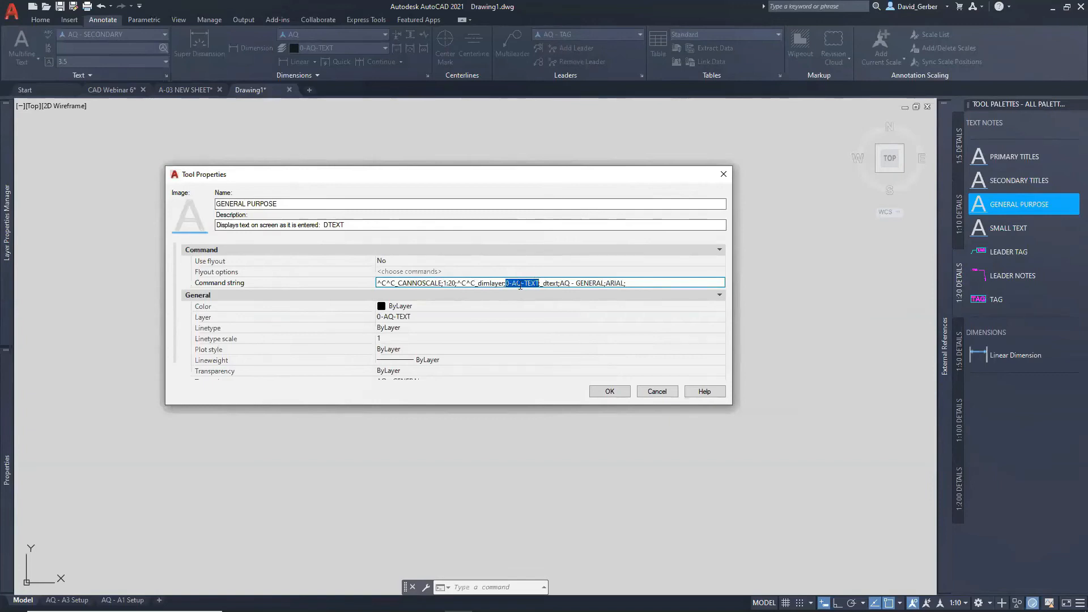
Examine the dtext command and text style parts at the end of the GENERAL PURPOSE command string, and close the properties
left_click_drag(540, 283, 601, 282)
left_click(551, 285)
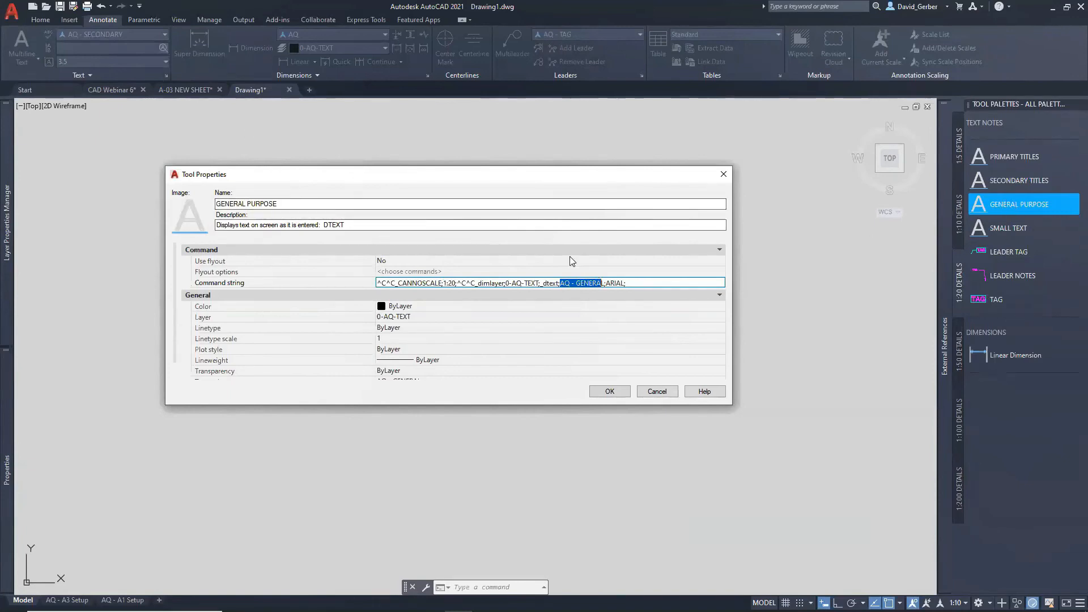
left_click(600, 283)
left_click(601, 283)
left_click_drag(605, 283, 584, 284)
left_click(584, 283)
double_click(621, 283)
left_click(627, 283)
left_click(609, 391)
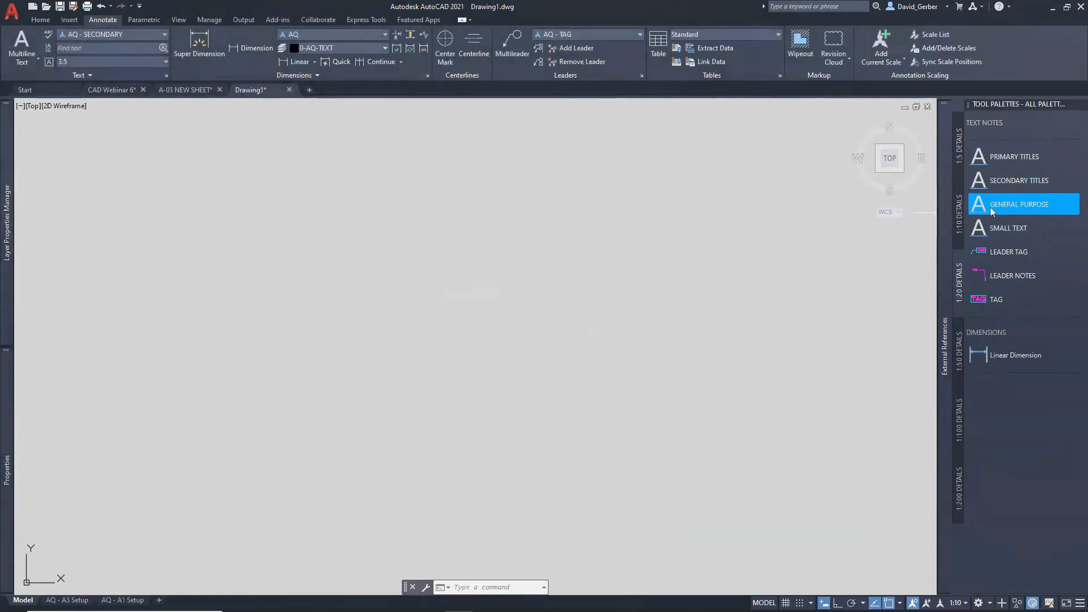
Place the single-line text "TYPING" in the empty drawing with the 1:20 GENERAL PURPOSE tool, keeping the default rotation
left_click(1019, 204)
left_click(483, 303)
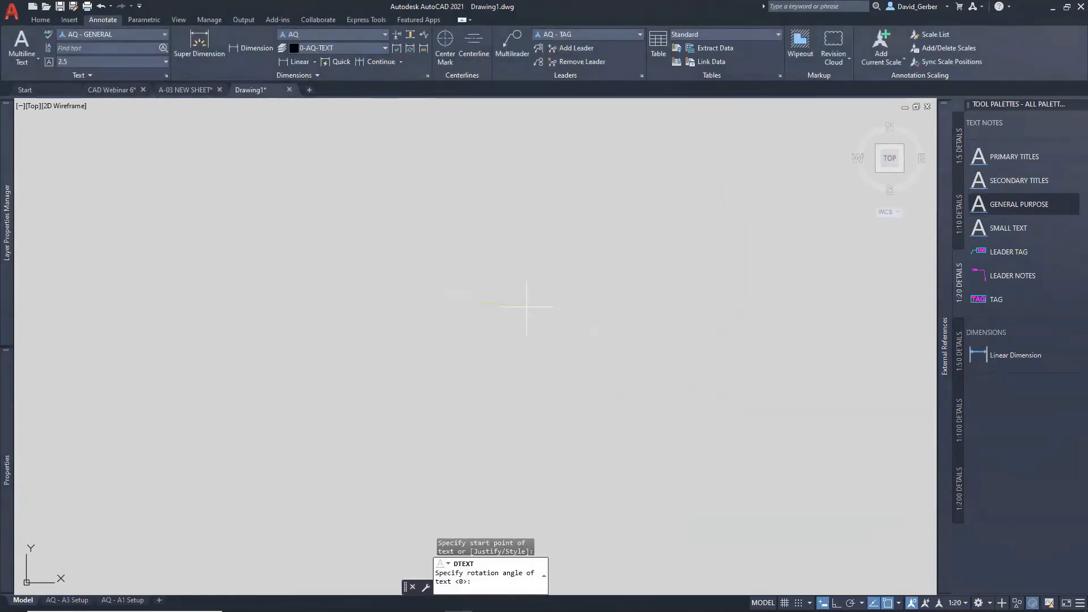
key("Return")
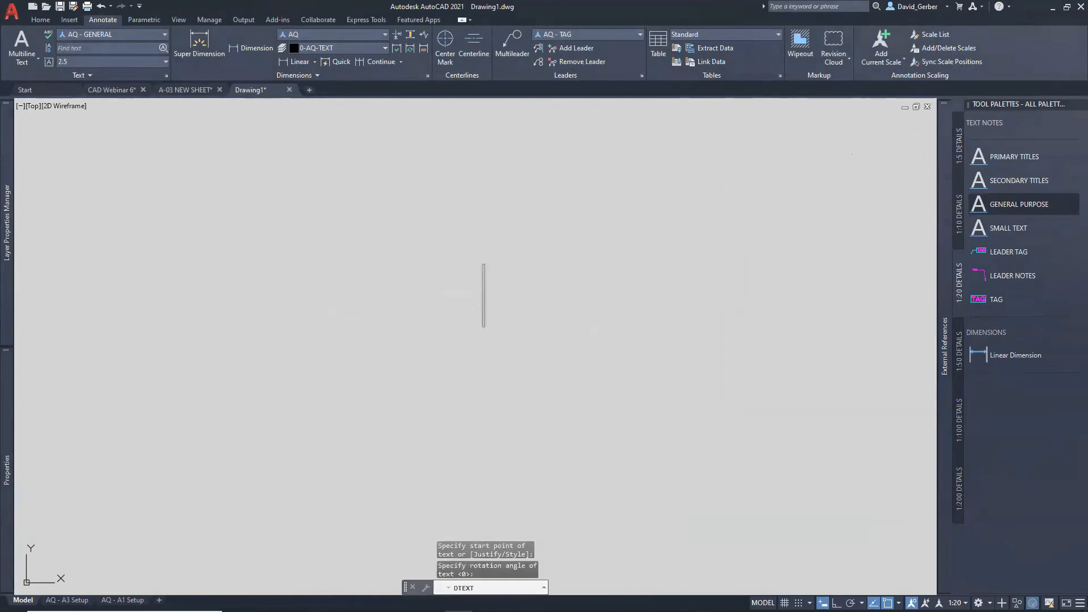
type("TYPING")
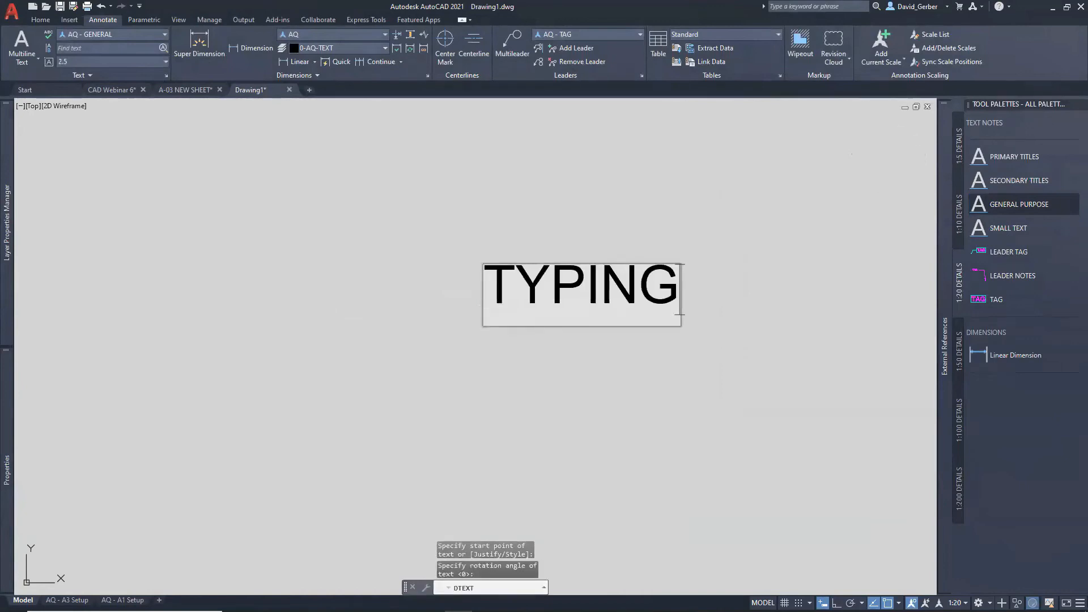
left_click(553, 251)
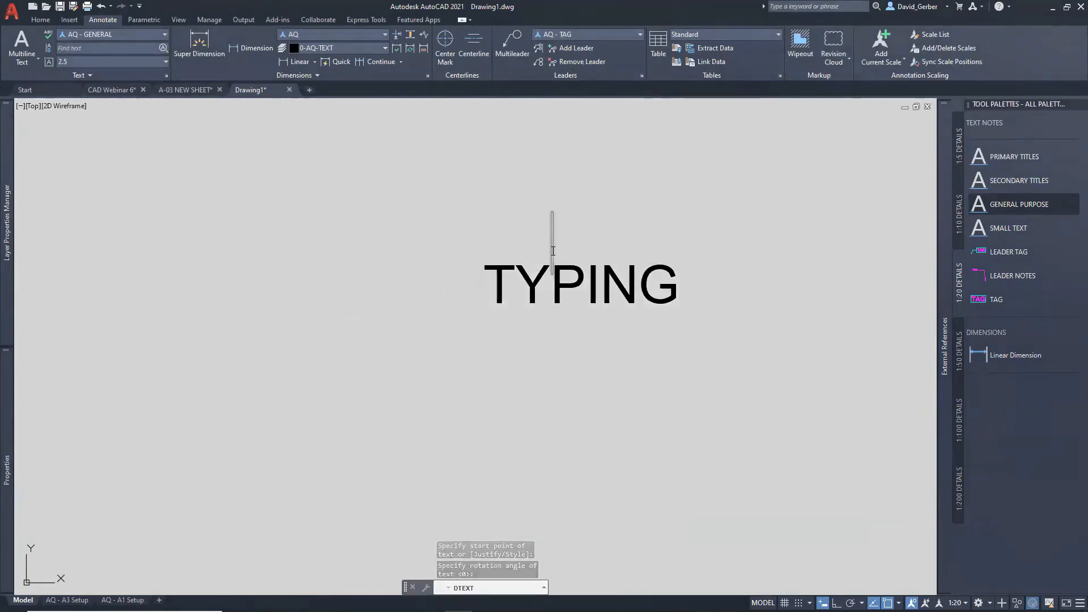
key("Escape")
Place a second "TYPING" text just above the first with the 1:10 GENERAL PURPOSE tool, keeping the default rotation
left_click(1001, 210)
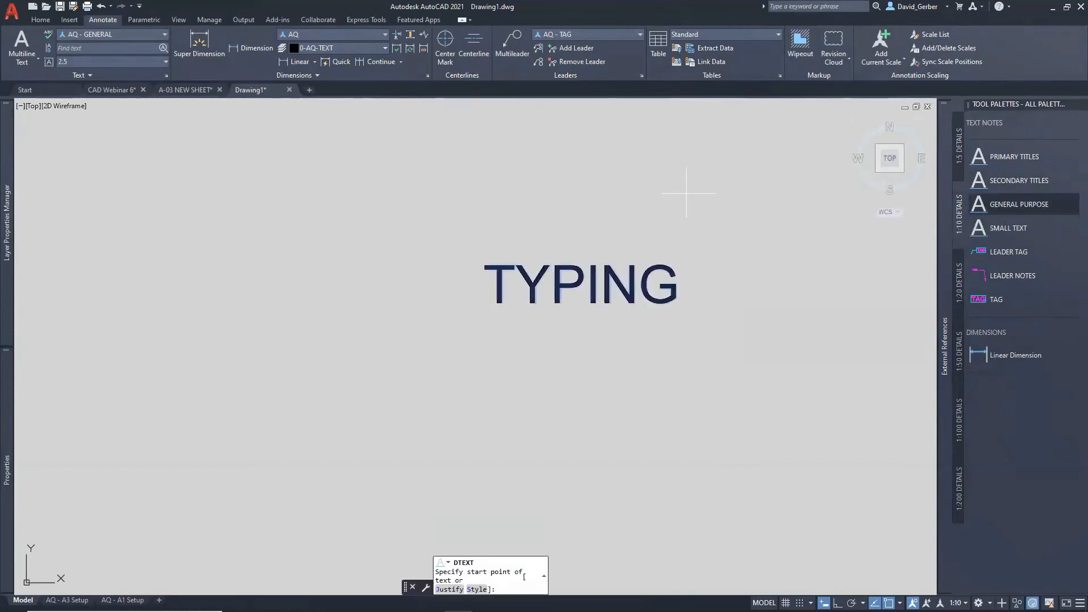
left_click(491, 228)
key("Return")
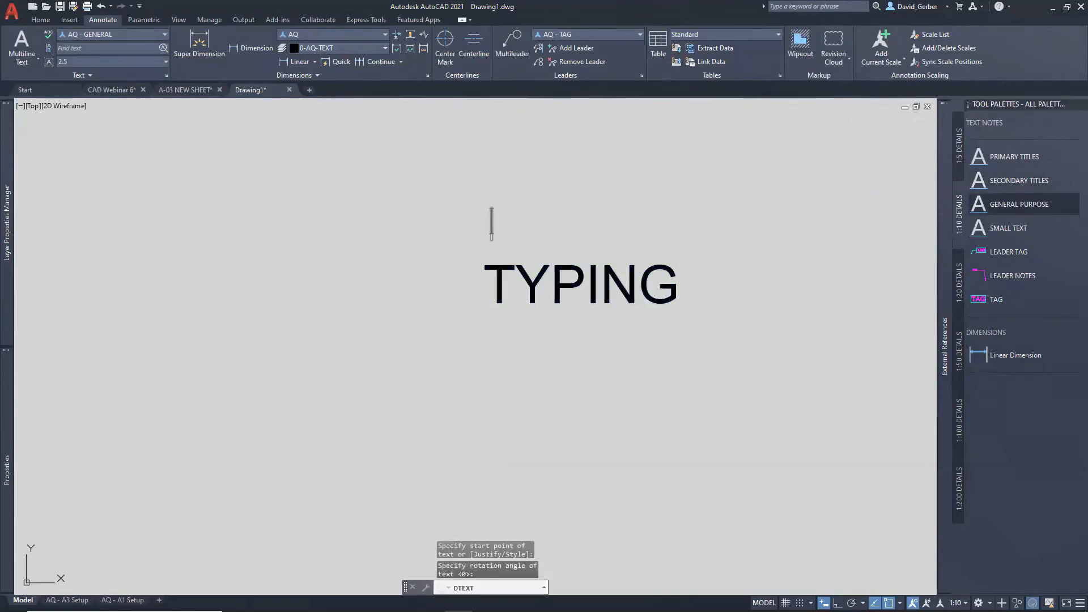
type("TYPING")
key("Return")
key("Return")
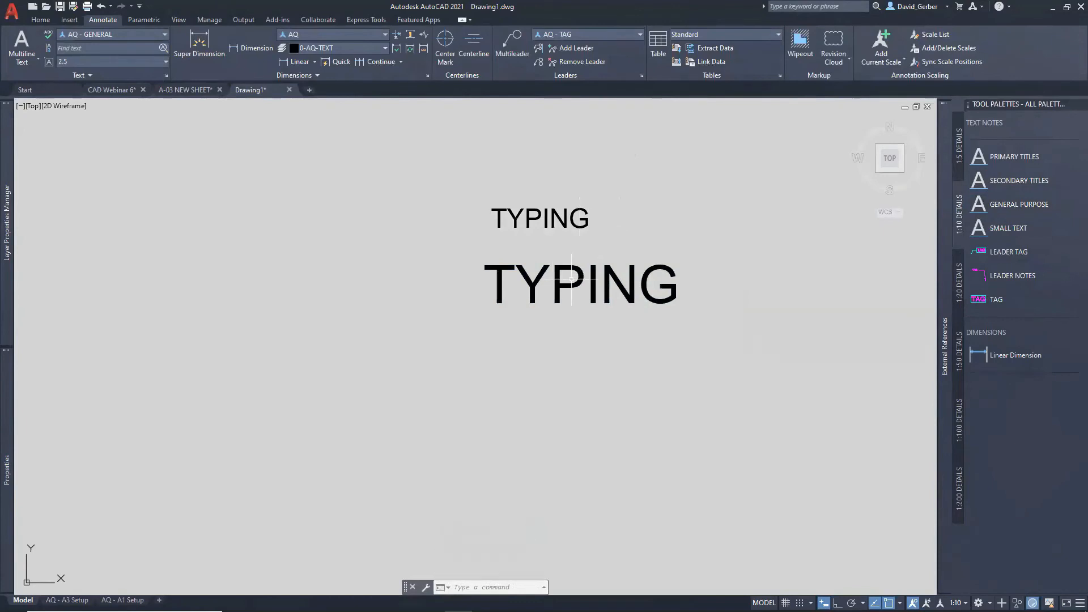
Look at the Floor Plans layout of the CAD Webinar 6 drawing and return to Drawing1
left_click(122, 93)
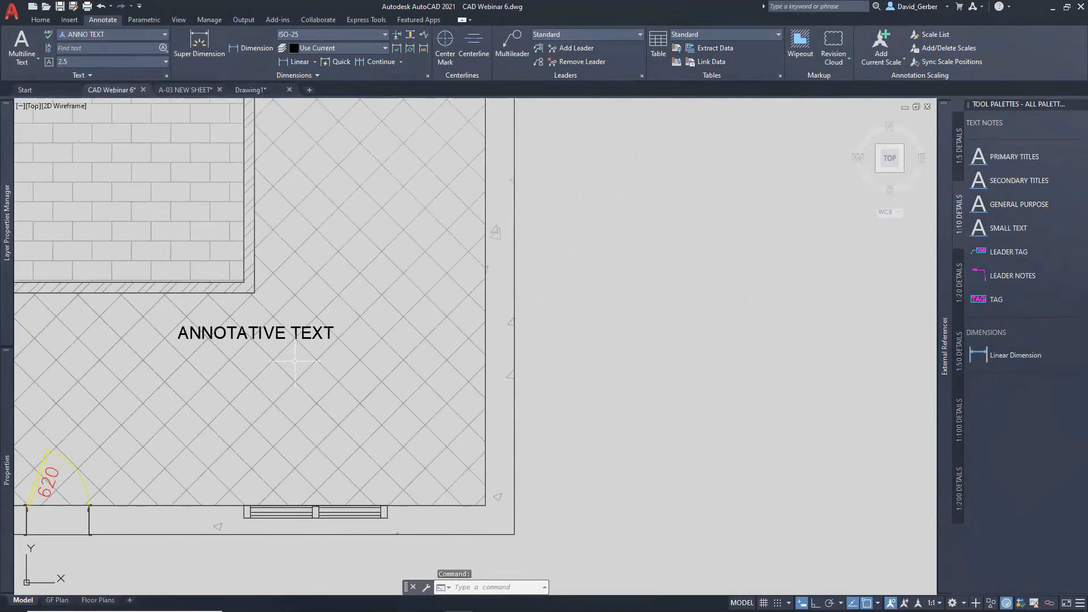
left_click(96, 601)
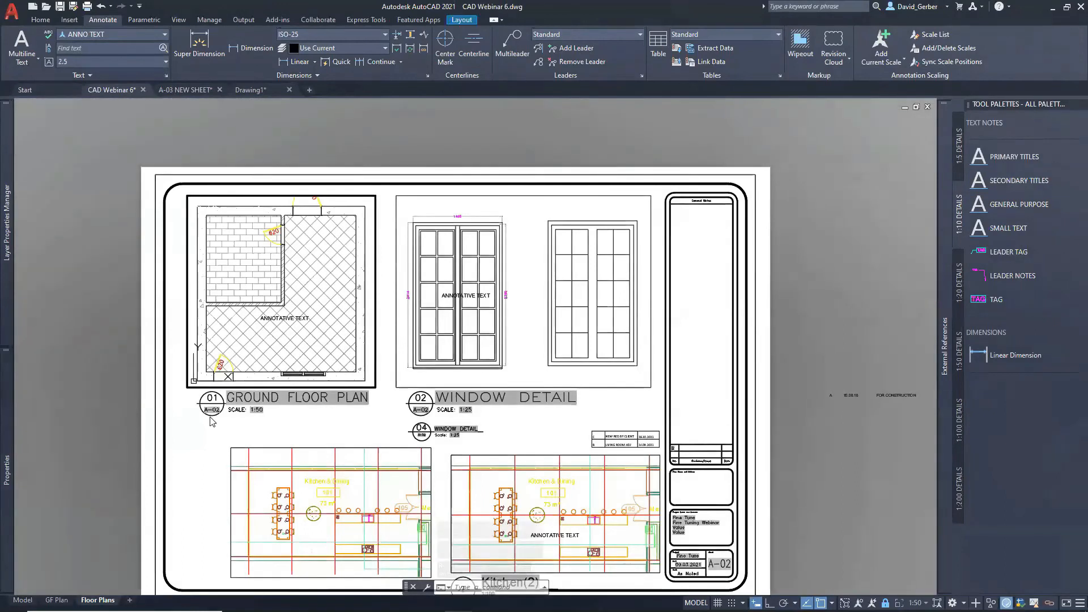
left_click(278, 94)
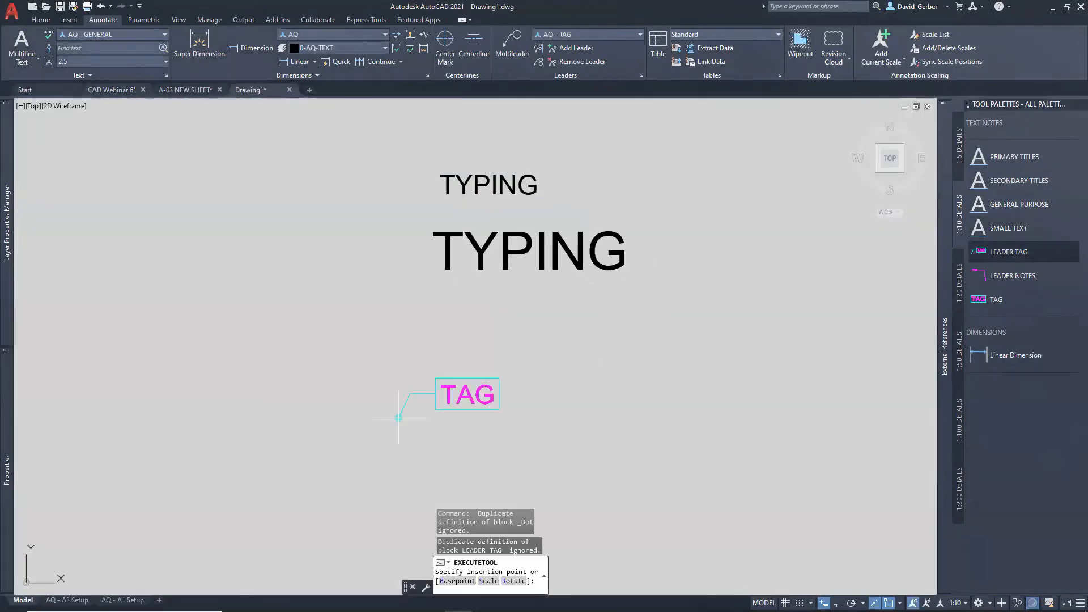
Insert the 1:10 LEADER TAG below the two texts and check the scale in that tool's properties without changing it
left_click(398, 419)
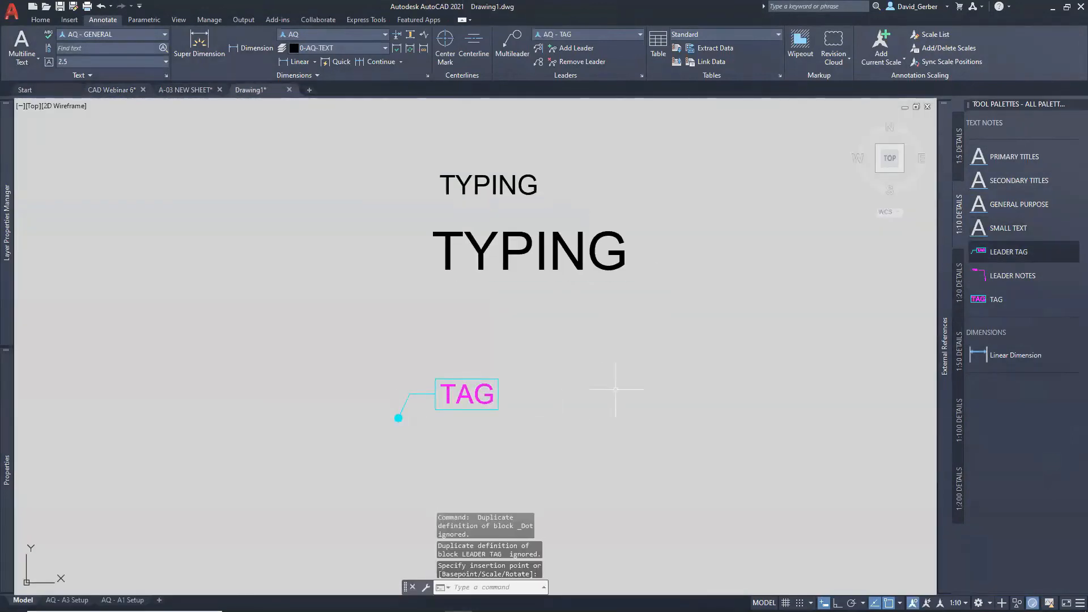
right_click(984, 252)
left_click(1015, 372)
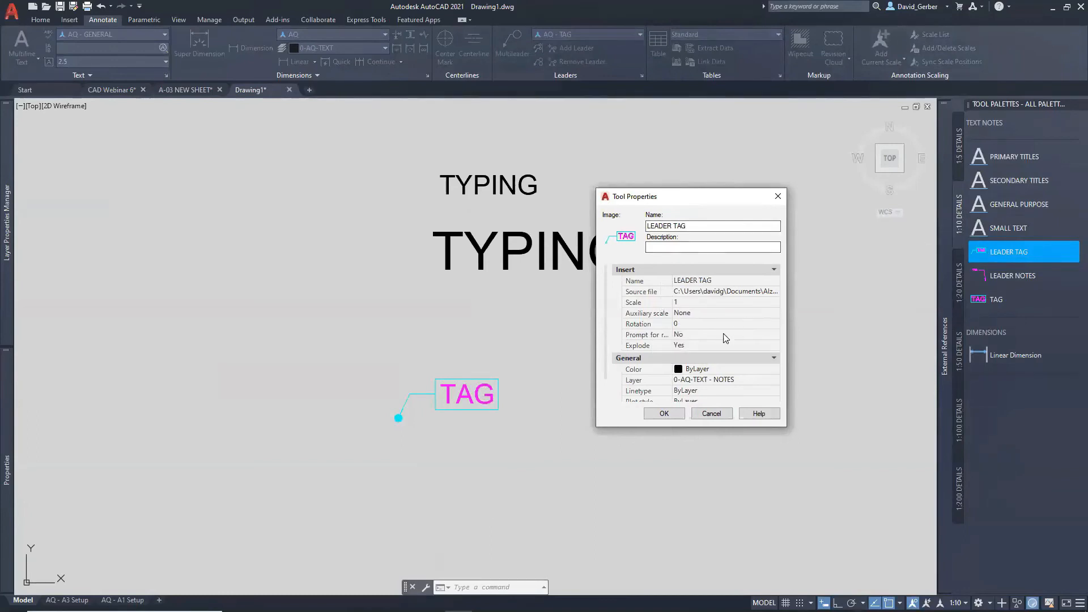
left_click(667, 302)
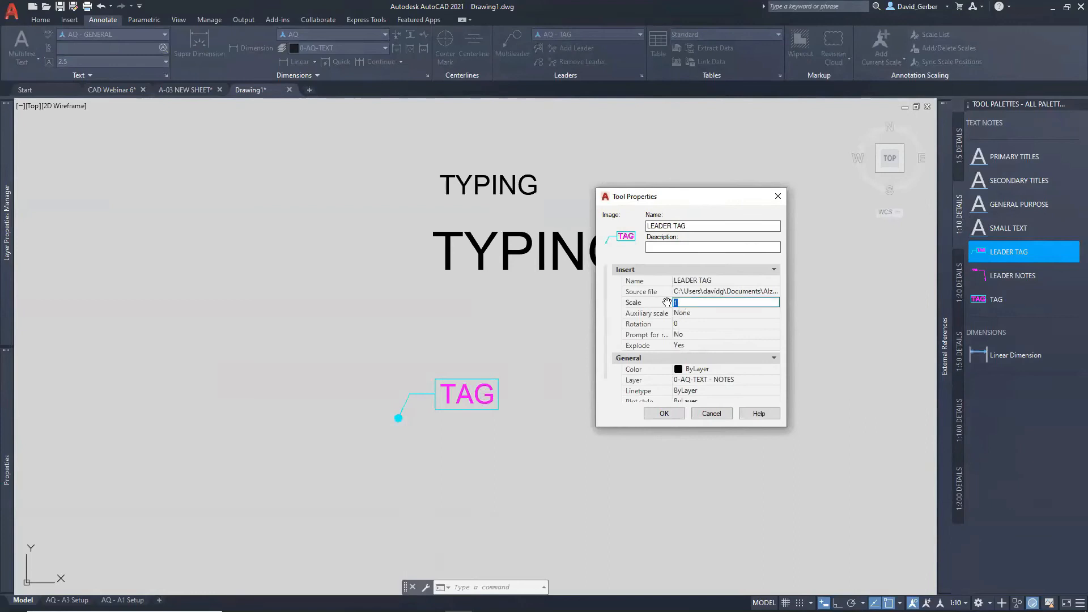
left_click(711, 413)
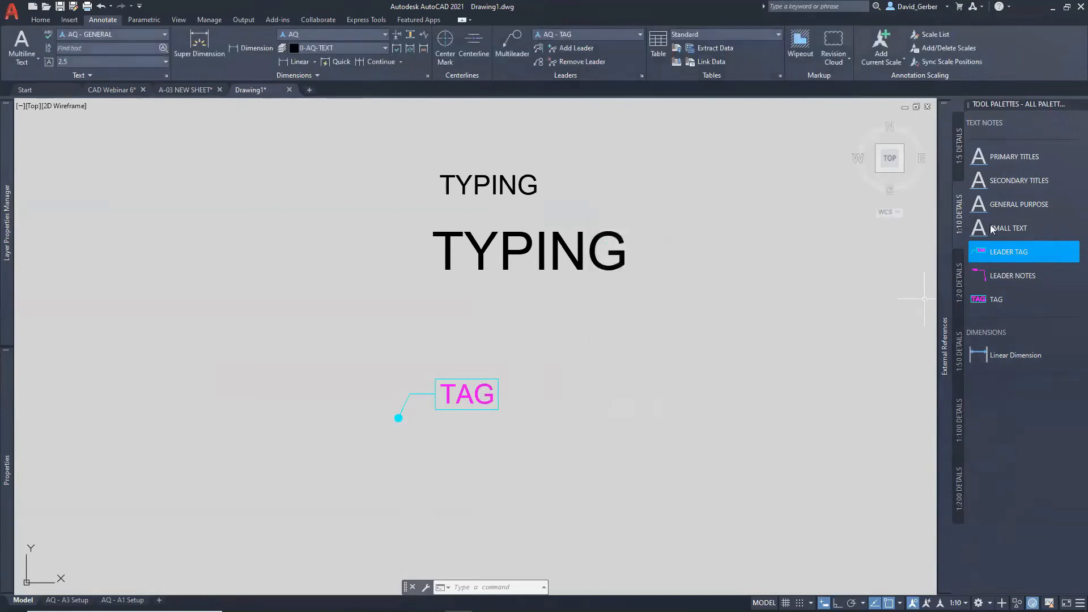
Check the insertion scale in the properties of the 1:5 LEADER TAG tool, and close them without changes
right_click(996, 280)
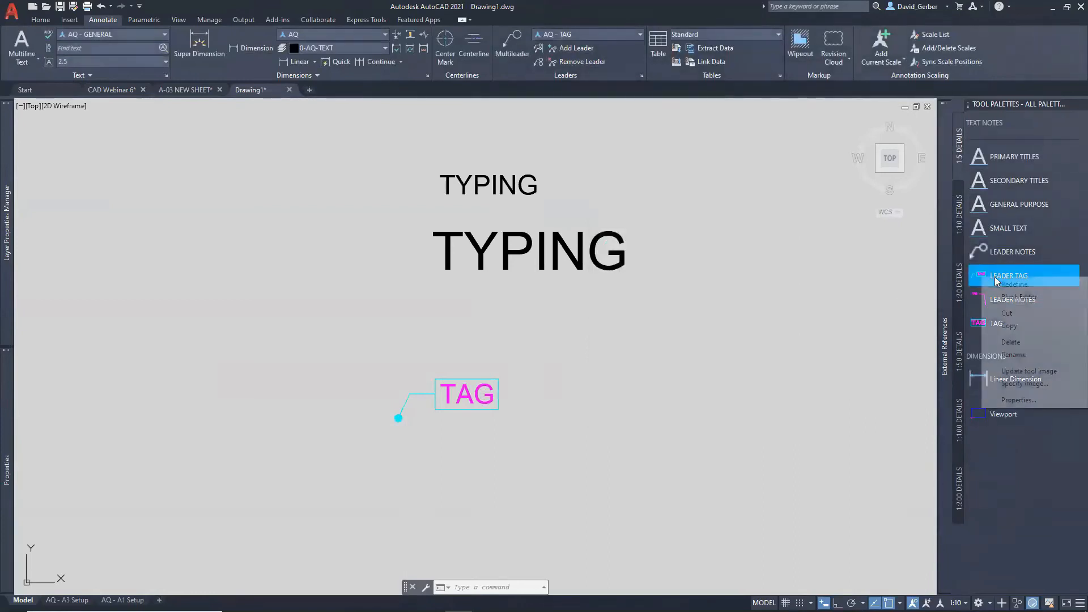
left_click(1022, 401)
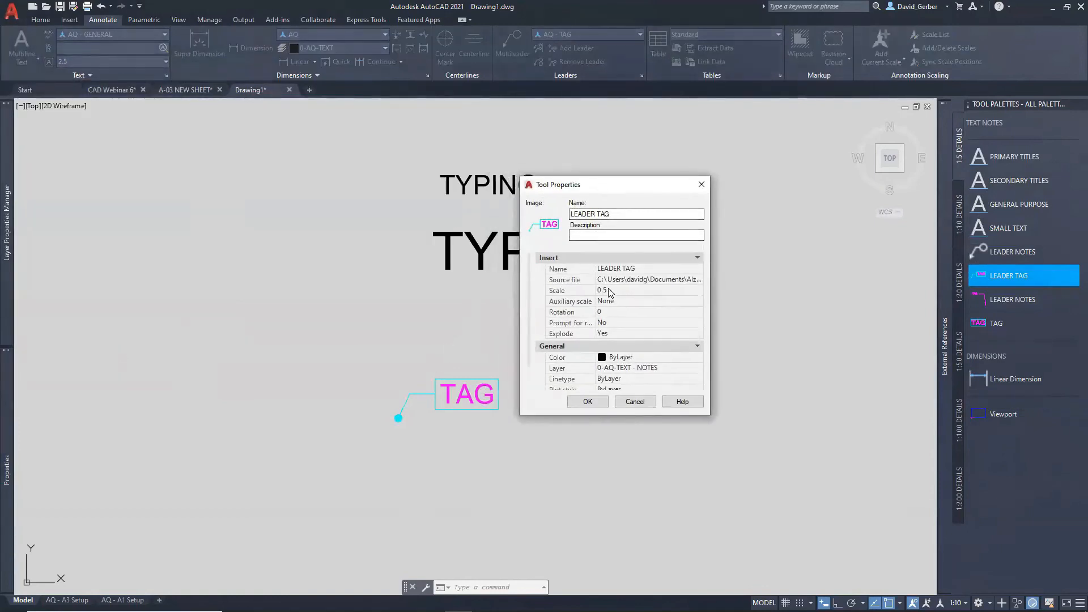
left_click(702, 184)
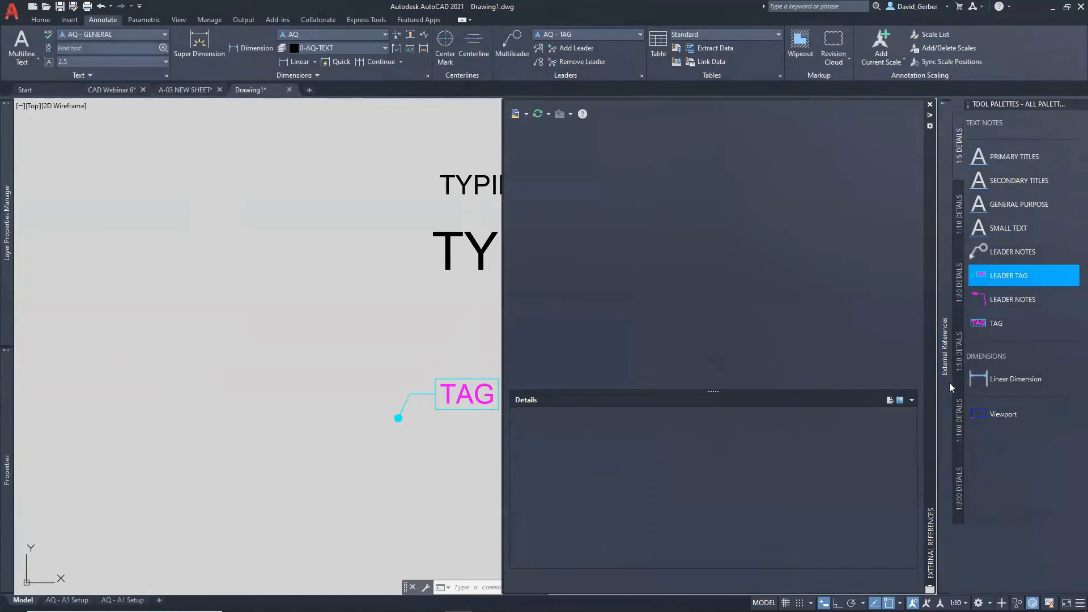
Show the 1:50 DETAILS tool palette and check the properties of its LEADER TAG tool without changes
left_click(961, 367)
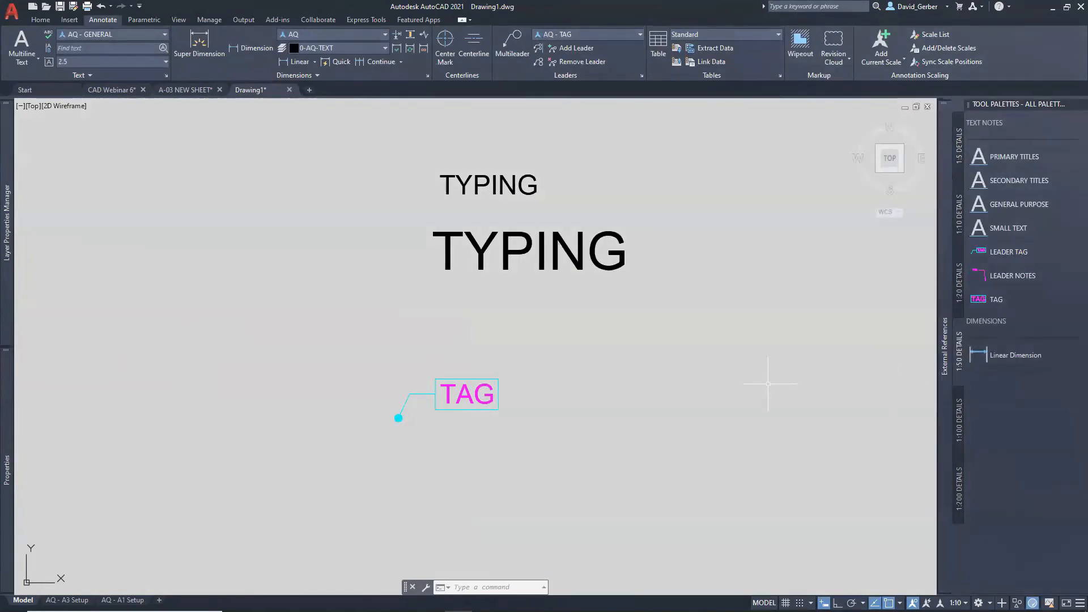
left_click(1009, 252)
left_click_drag(33, 145, 610, 162)
left_click(615, 267)
left_click(709, 161)
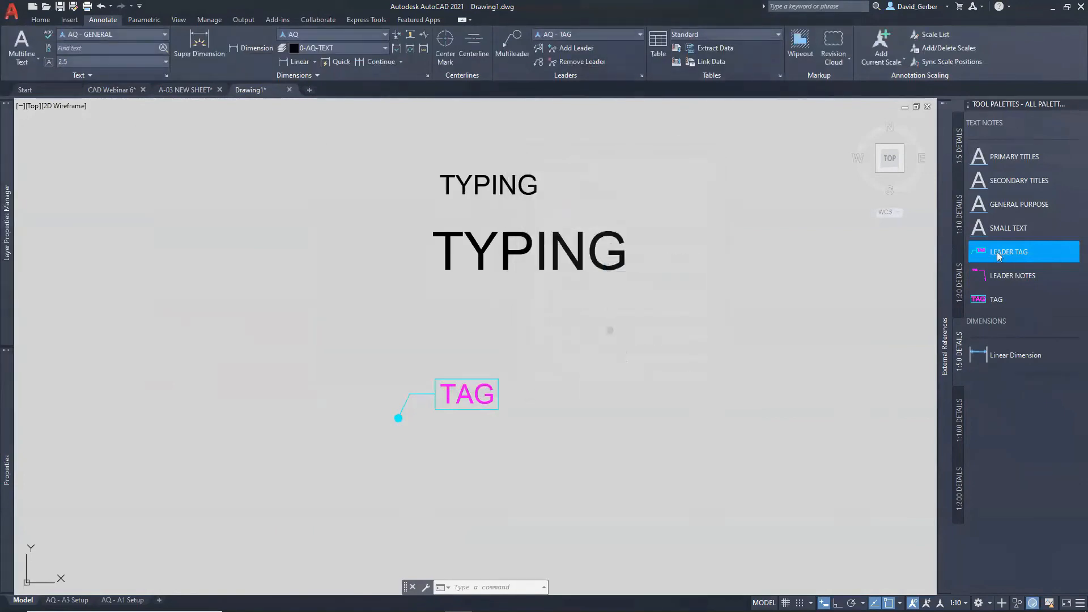
Insert the 1:50 LEADER TAG beside the smaller tag for a size comparison
left_click(999, 255)
left_click(515, 483)
middle_click_drag(543, 444, 482, 424)
middle_click_drag(666, 437, 597, 435)
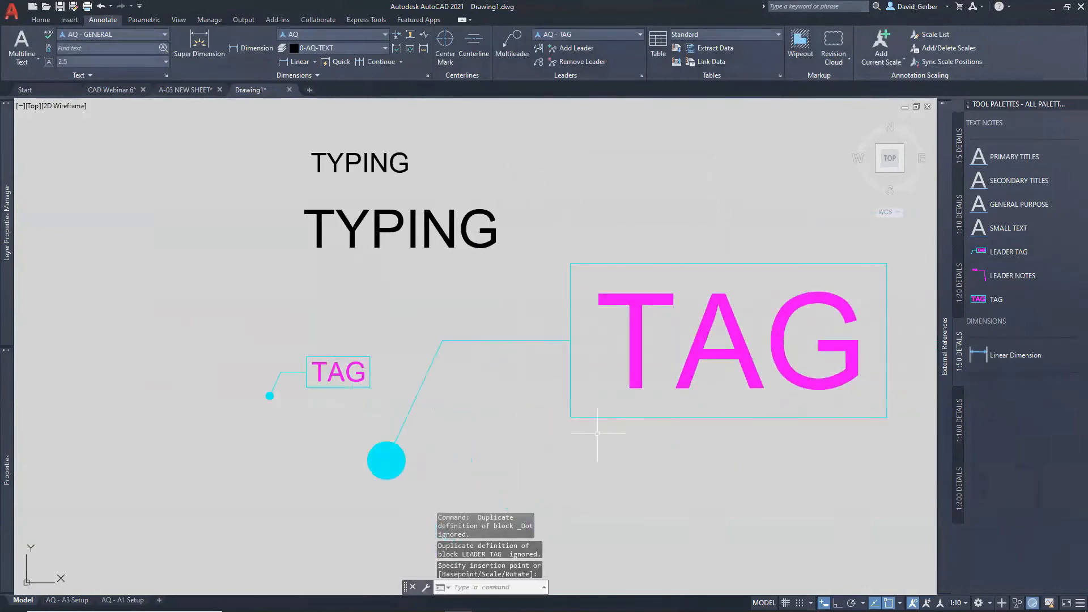
Examine the scale, layer and dimlinear parts of the command string in the 1:50 Linear Dimension tool's properties
right_click(1006, 352)
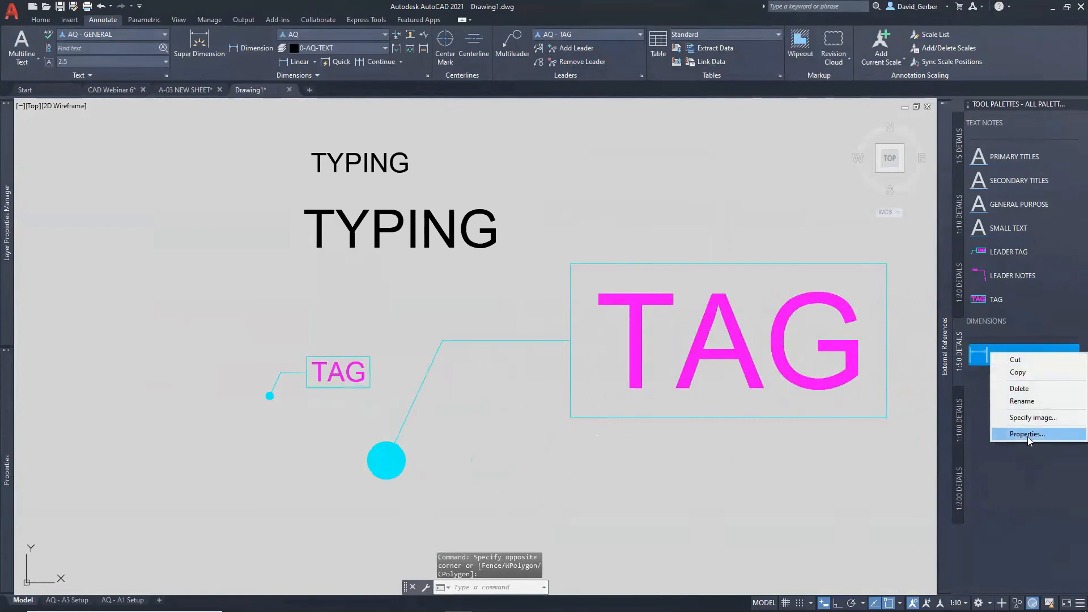
left_click(1028, 435)
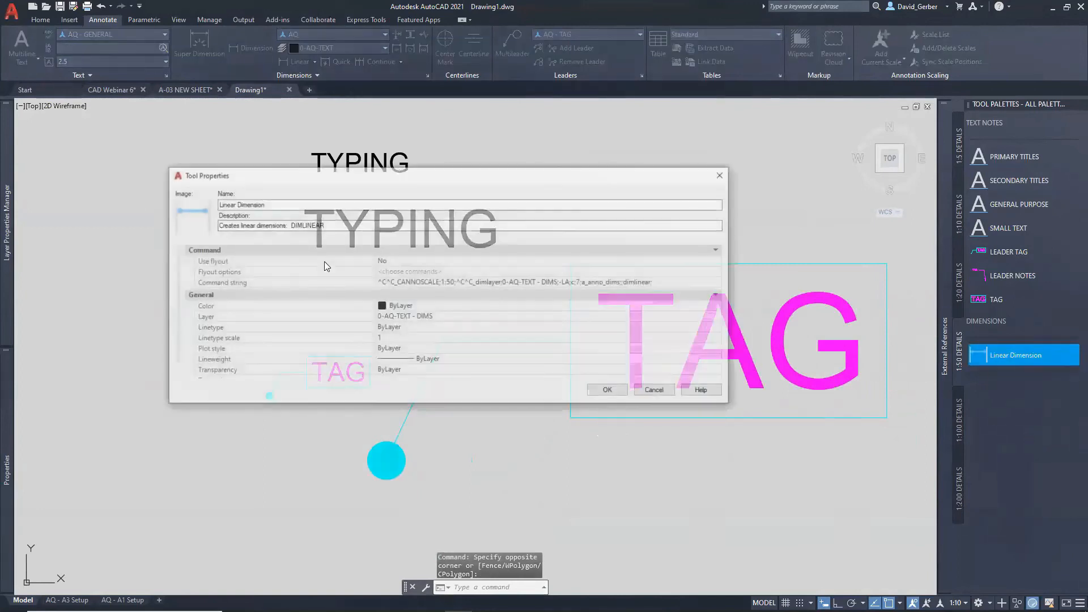
left_click(381, 282)
left_click_drag(377, 282, 582, 283)
left_click(564, 283)
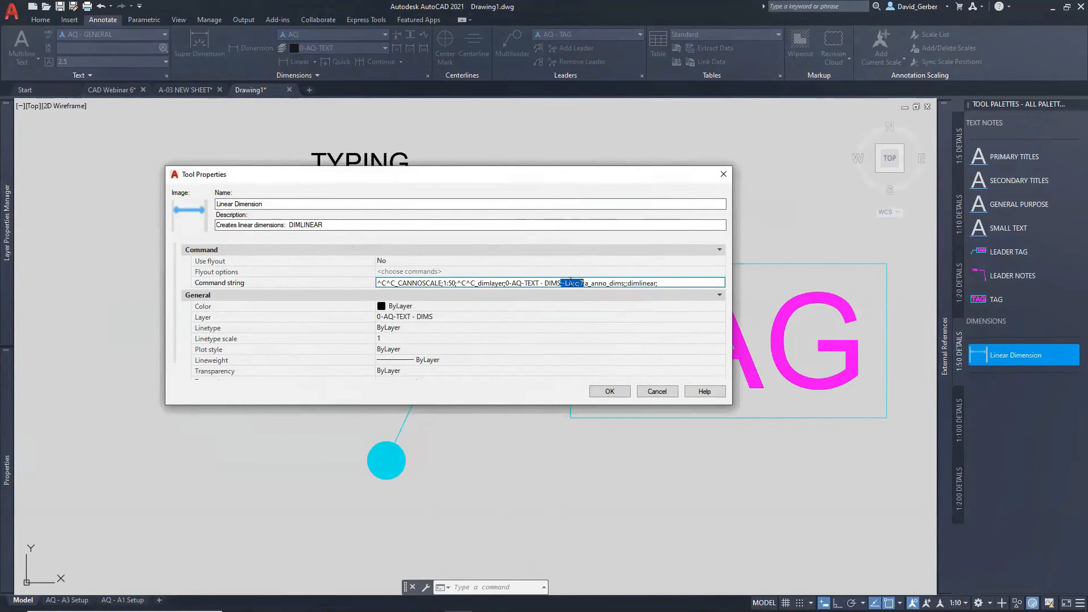
left_click(594, 282)
double_click(598, 288)
left_click_drag(659, 284, 628, 286)
left_click(657, 287)
left_click(612, 391)
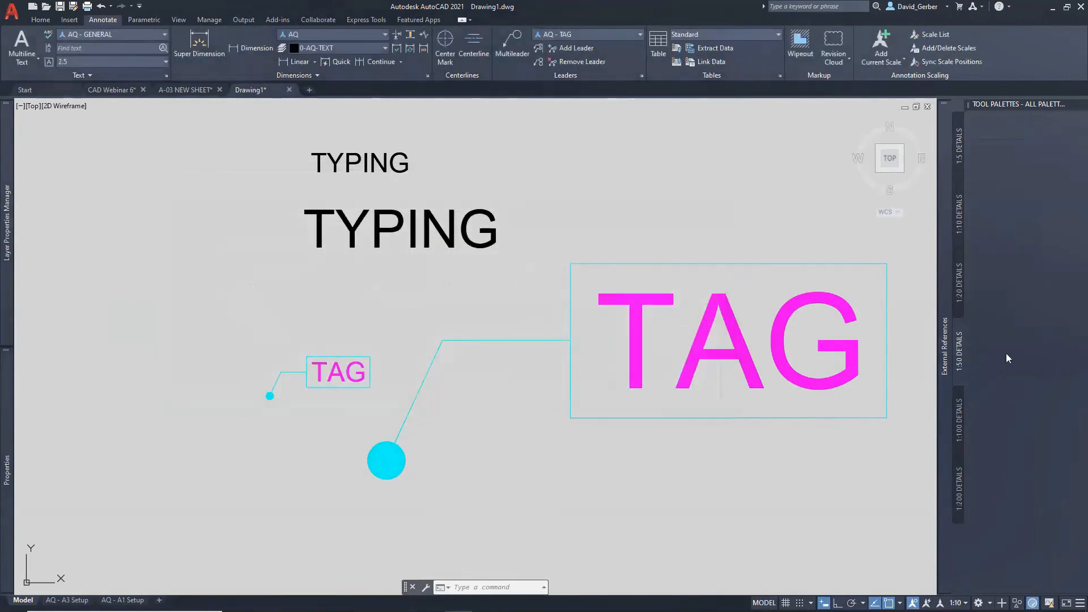
Place a horizontal linear dimension about 167 units long below the larger TYPING text with the 1:50 Linear Dimension tool
left_click(1008, 358)
left_click(277, 281)
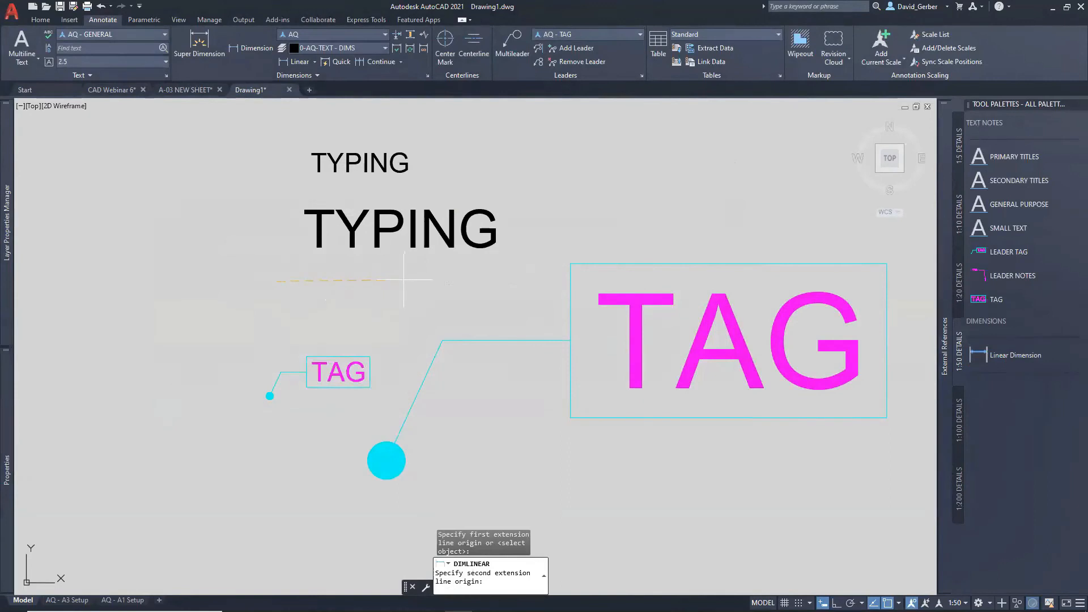
left_click(403, 280)
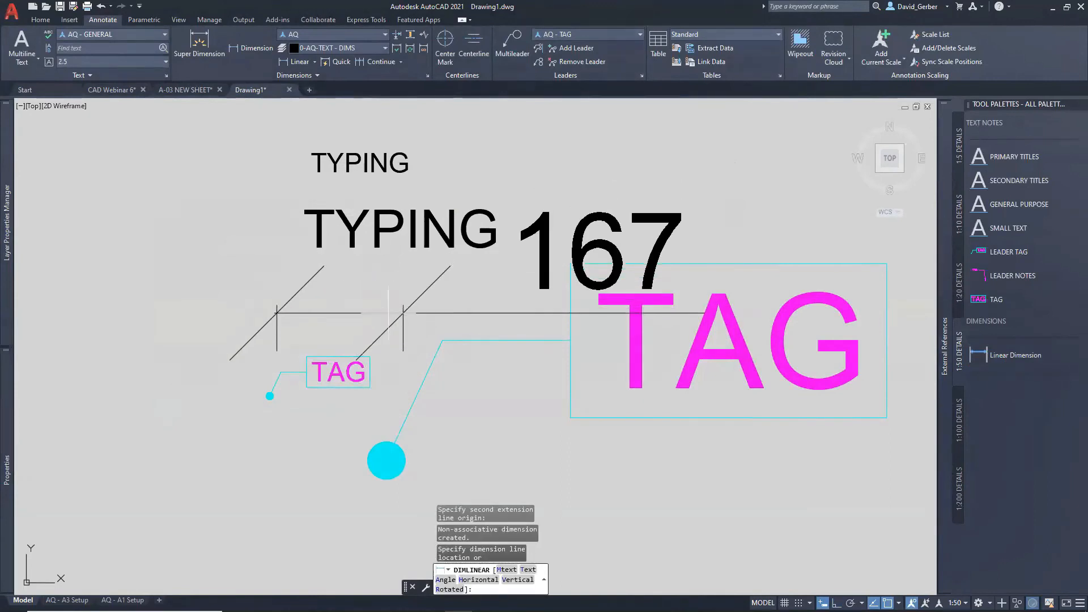
left_click(388, 313)
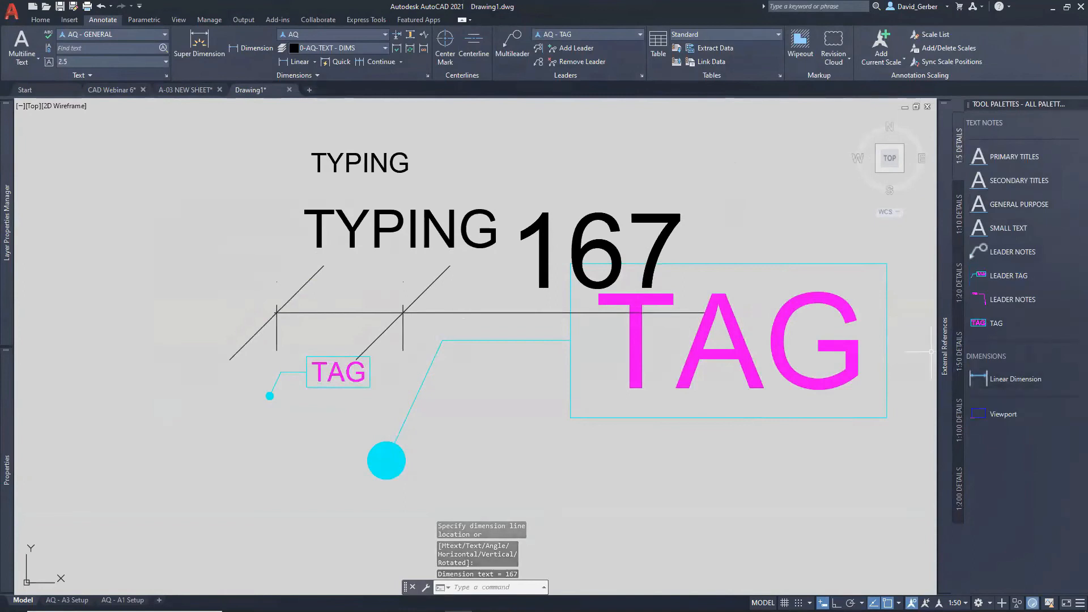
Place a horizontal linear dimension about 165 units long above the 1:50 dimension with the 1:5 Linear Dimension tool
left_click(1022, 385)
middle_click_drag(644, 195, 512, 334)
left_click(396, 265)
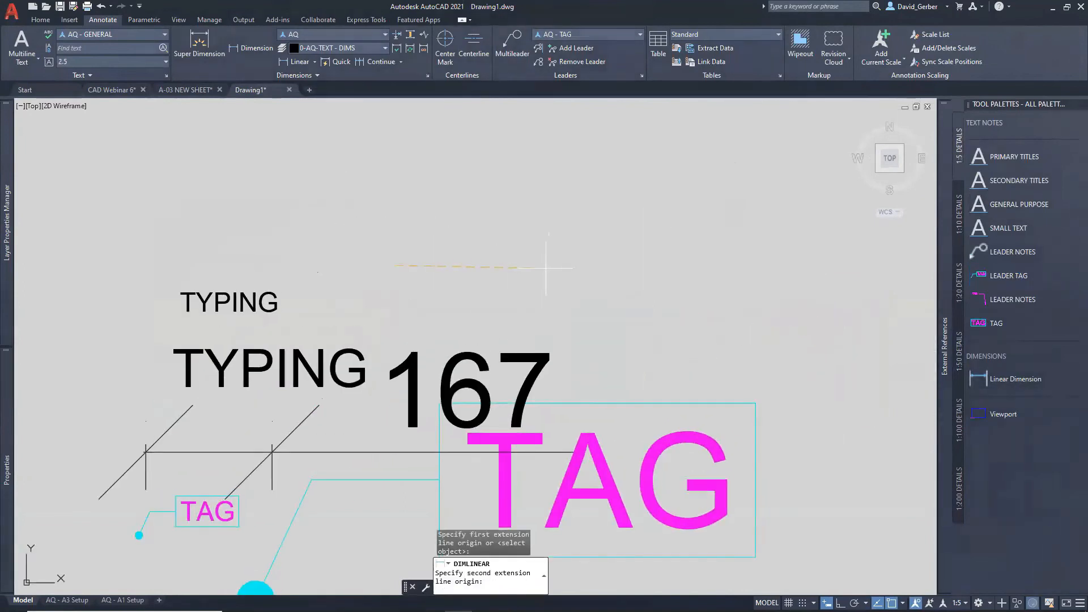
left_click(520, 267)
left_click(506, 290)
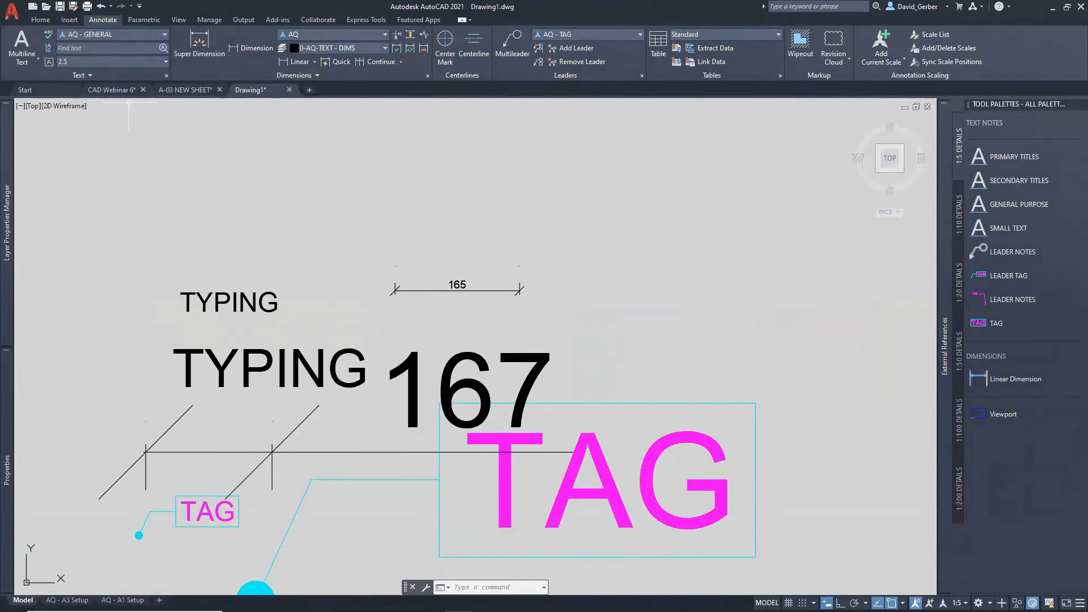
Switch to the CAD Webinar 6 drawing and inspect the Ground Floor Plan title block beneath its viewport in paper space
left_click(113, 90)
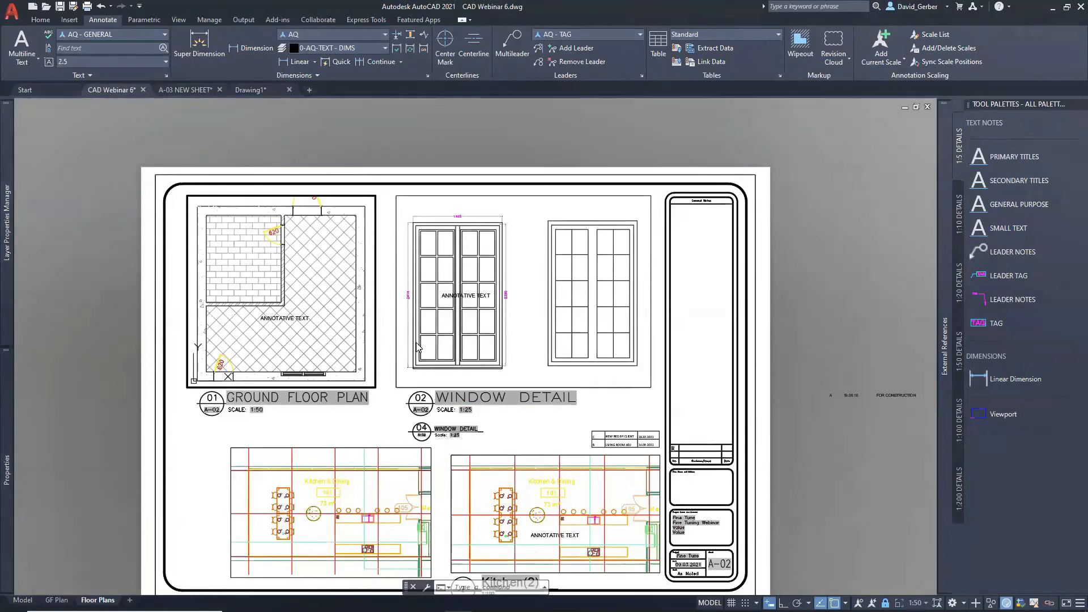
scroll(271, 408, "up", 2)
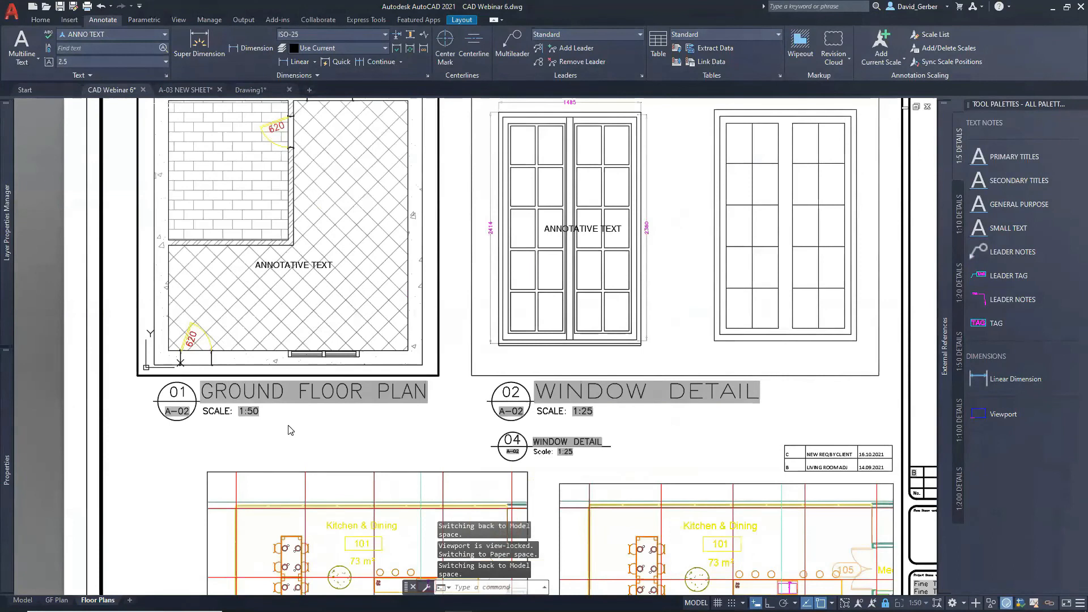
double_click(269, 392)
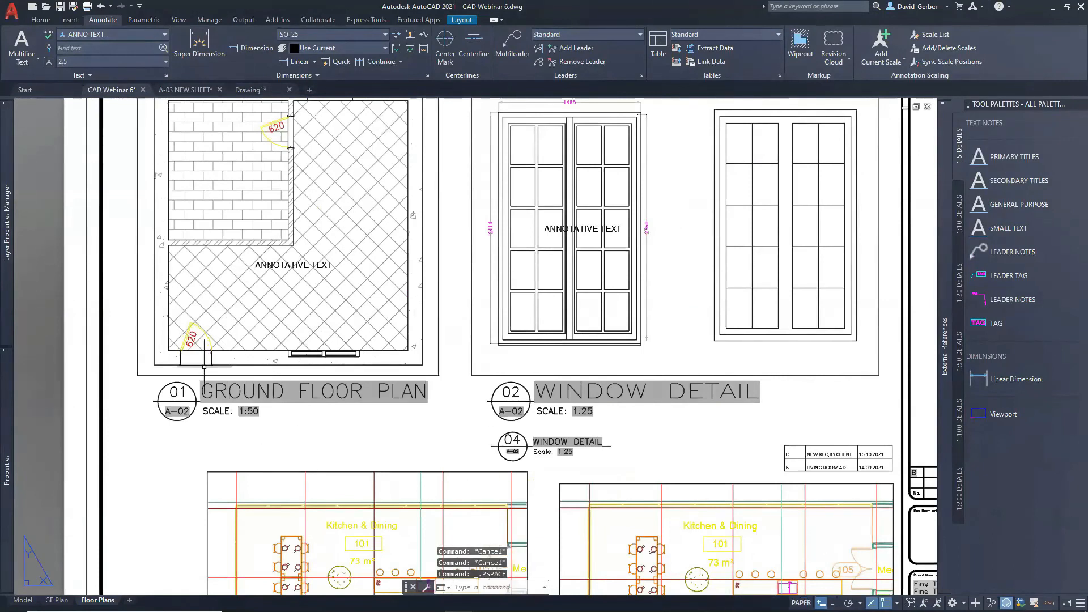
left_click(241, 397)
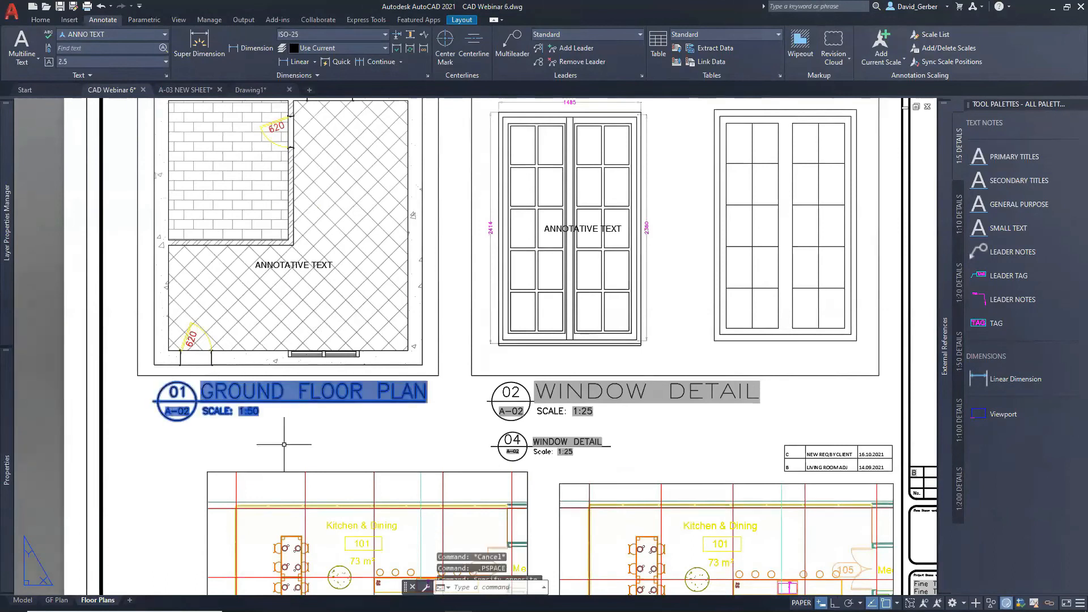
scroll(355, 448, "down", 2)
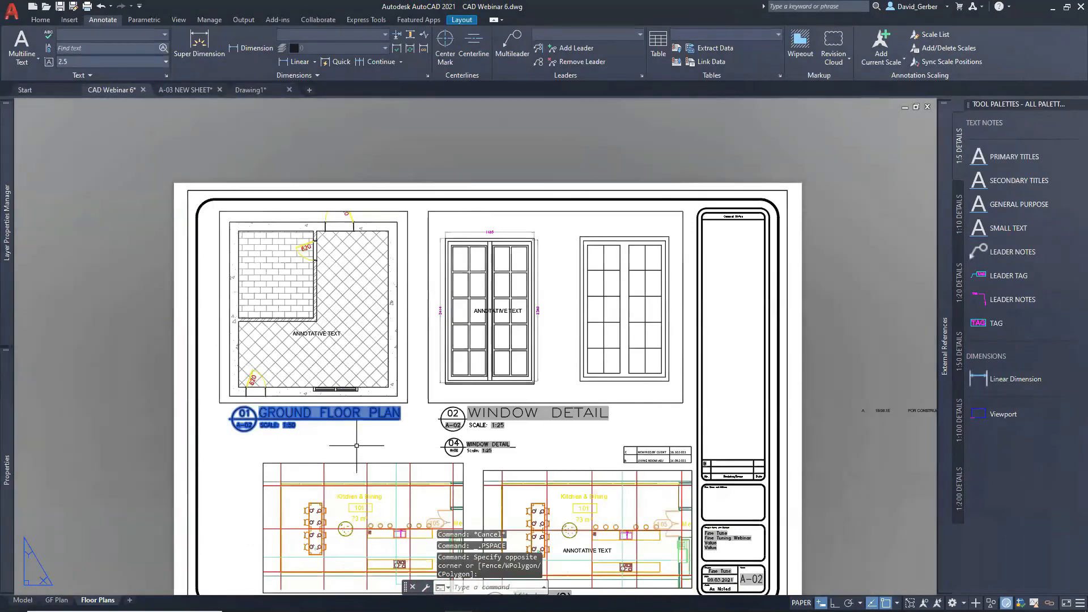
key("Escape")
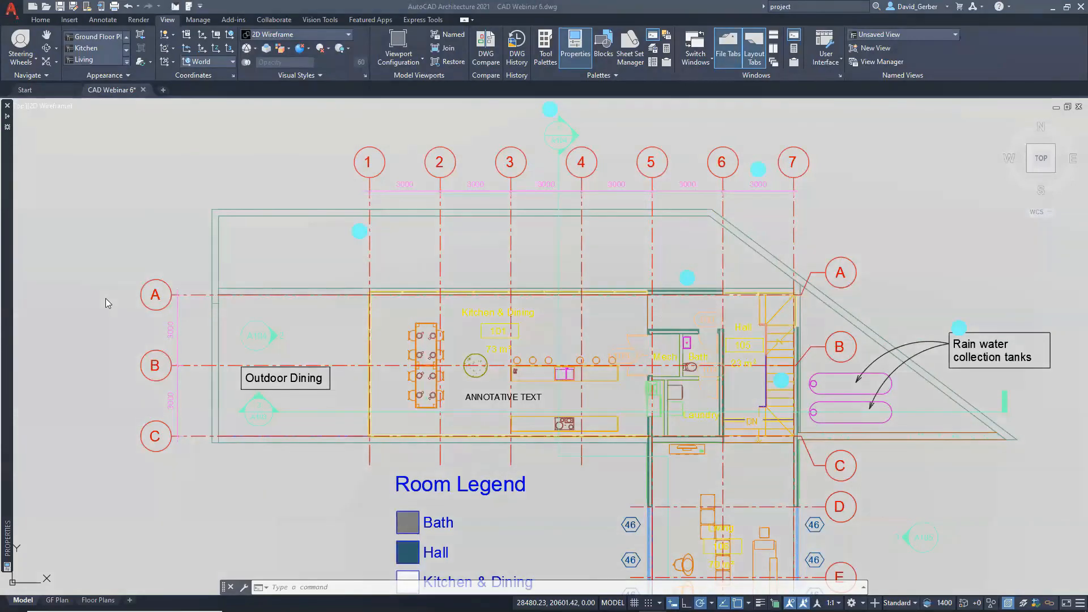
In AutoCAD Architecture's Project Navigator, save the current drawing as general view "Ground Floor Plans" in the Floor Plans category, including level 0
key("ctrl+5")
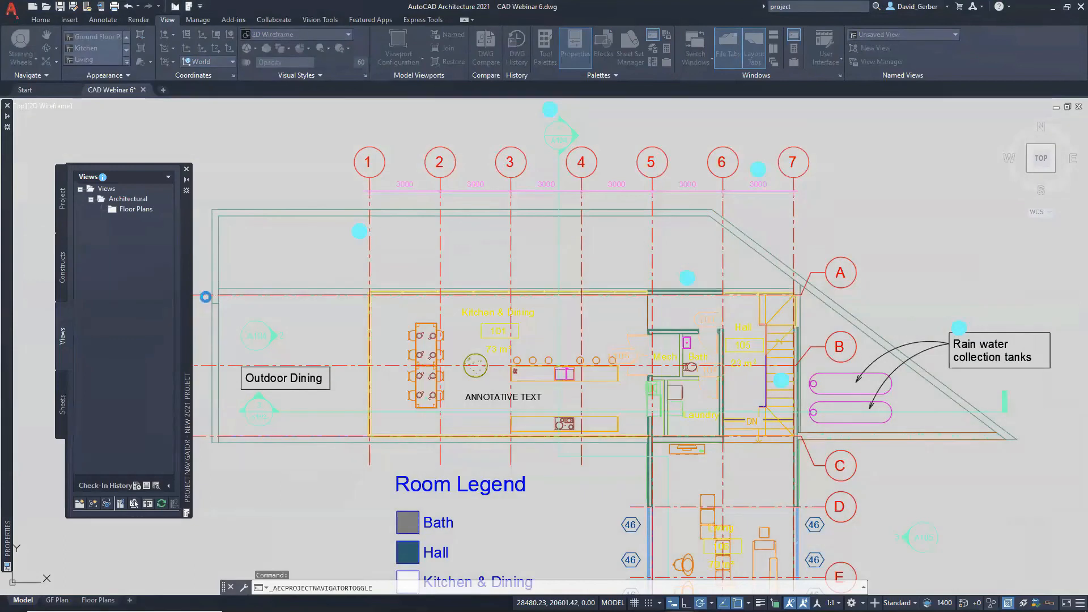
right_click(133, 210)
mouse_move(238, 275)
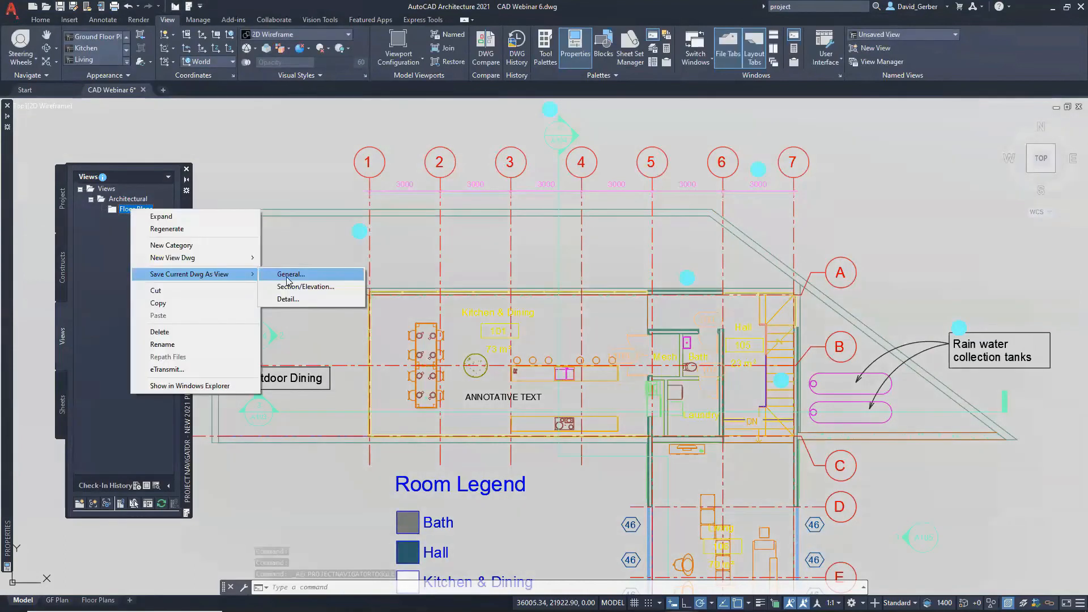
left_click(289, 277)
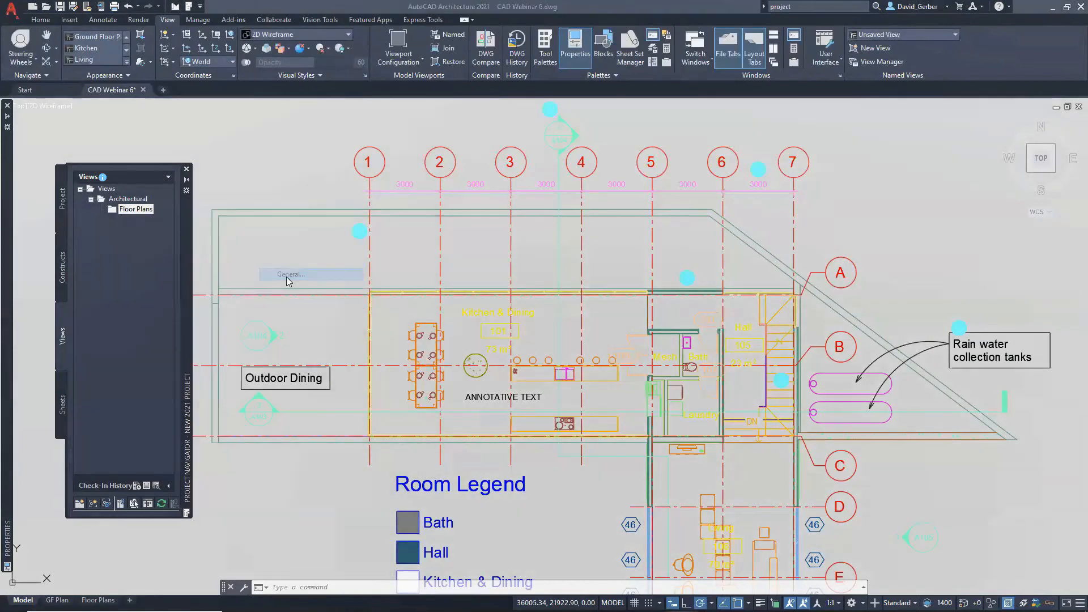
type("Ground Floor Plans")
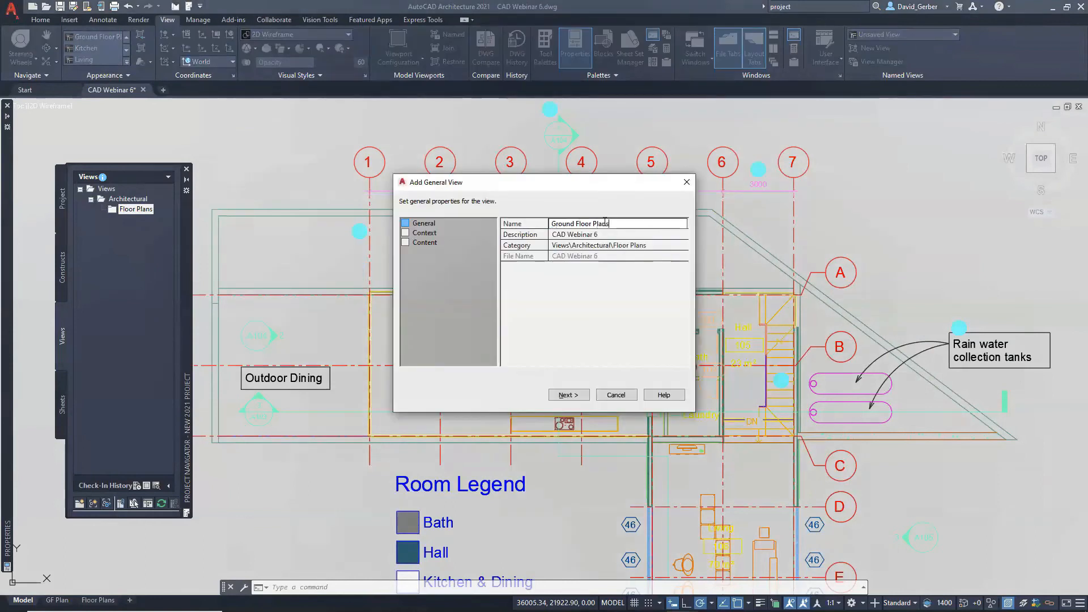
left_click(573, 395)
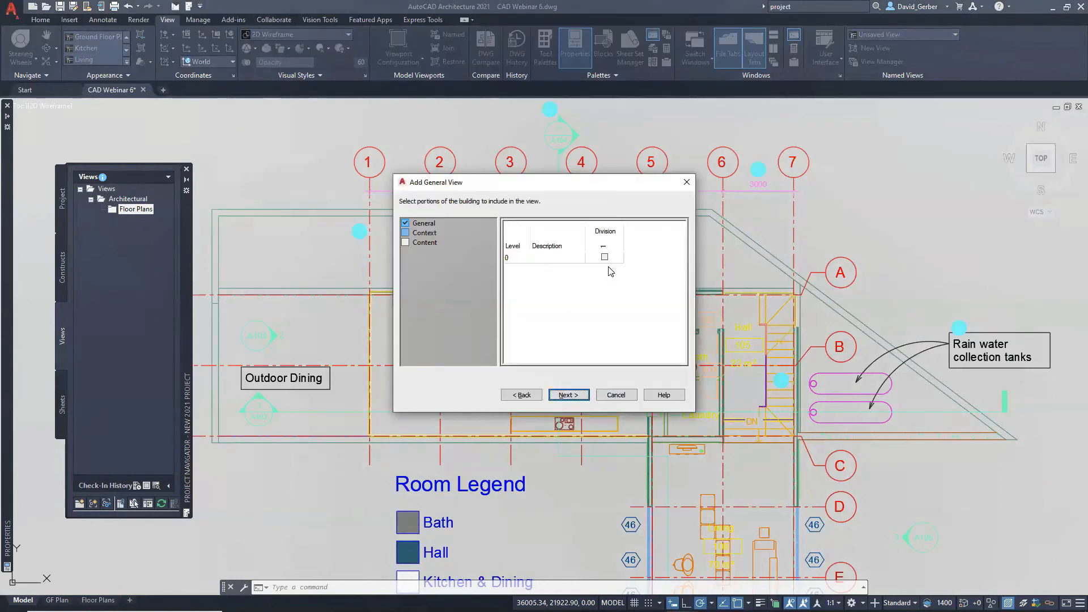
left_click(584, 395)
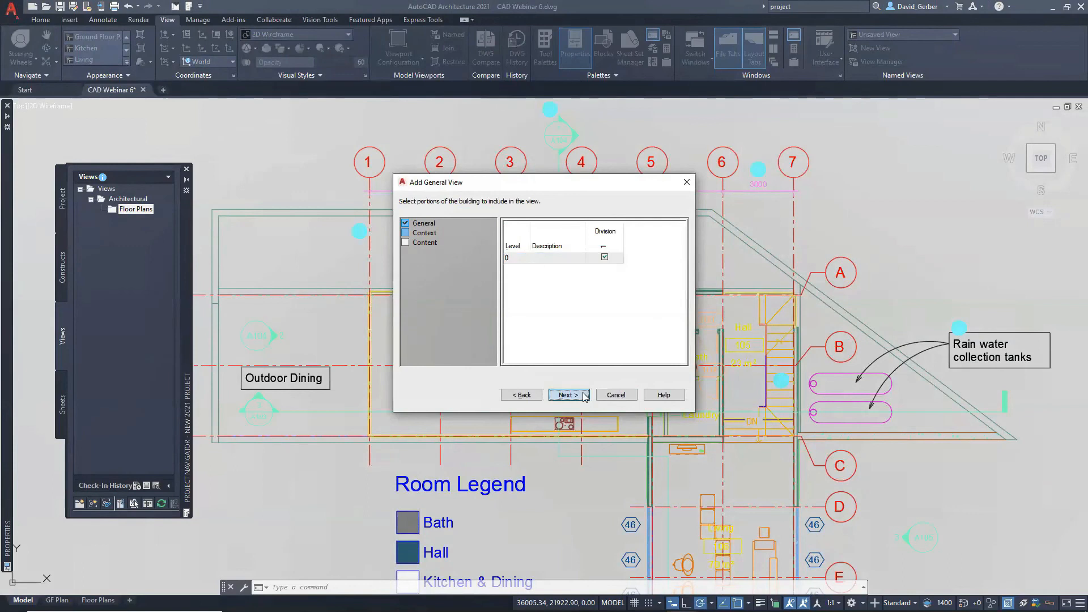
left_click(569, 395)
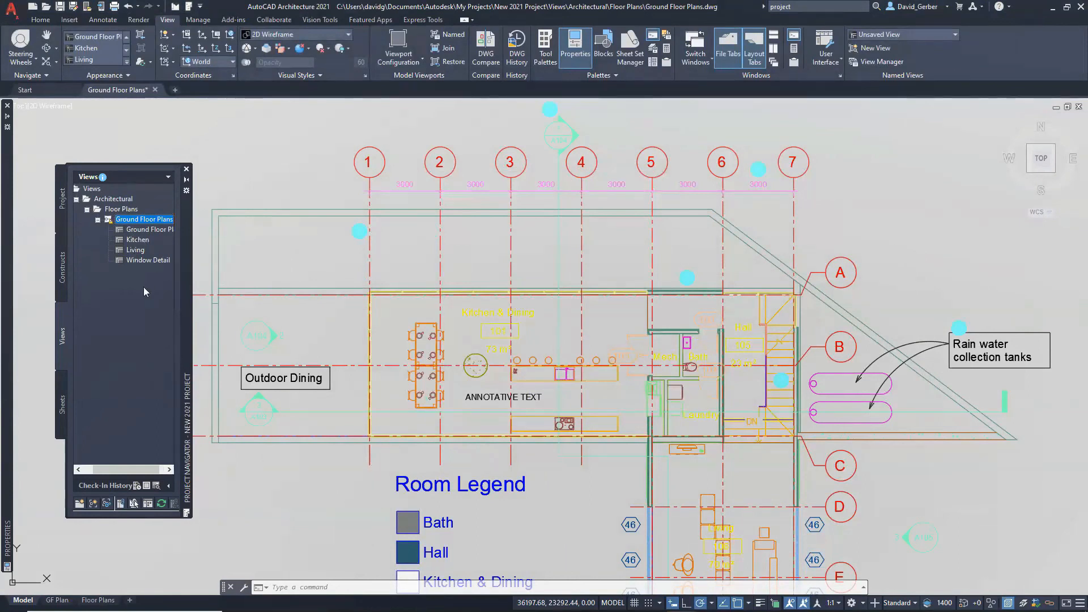
Display the saved Kitchen and Ground Floor Plan views from the project's Ground Floor Plans drawing, ending on Kitchen
left_click(140, 240)
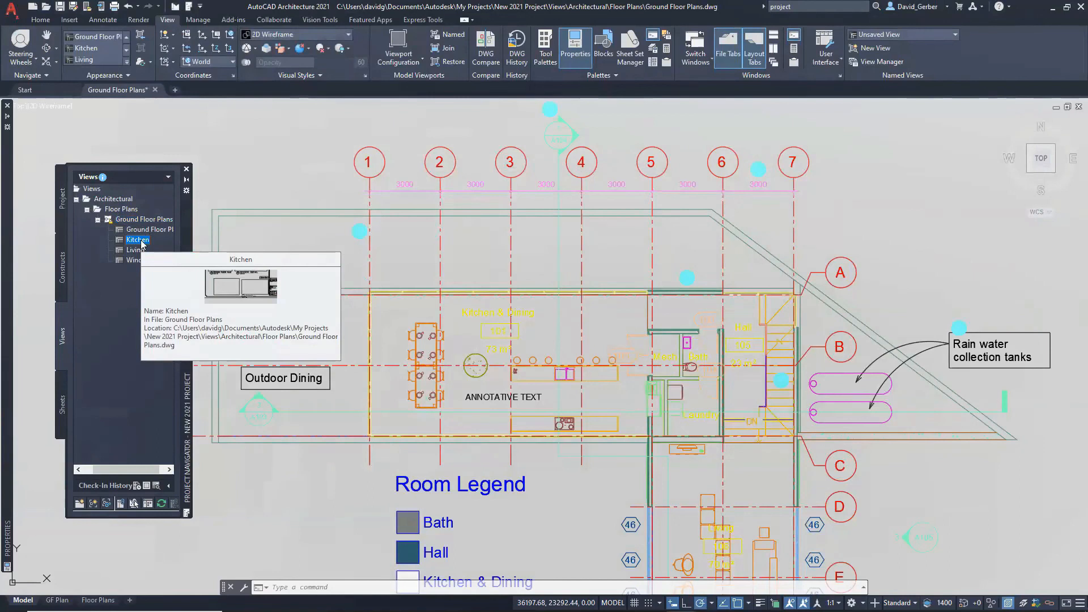
double_click(140, 240)
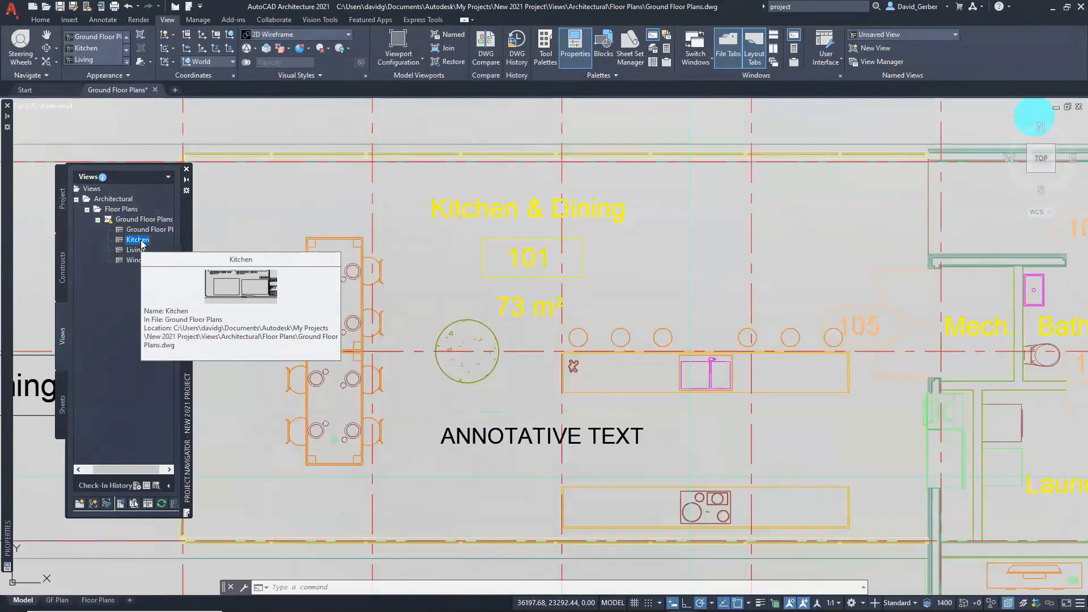
scroll(448, 335, "down", 2)
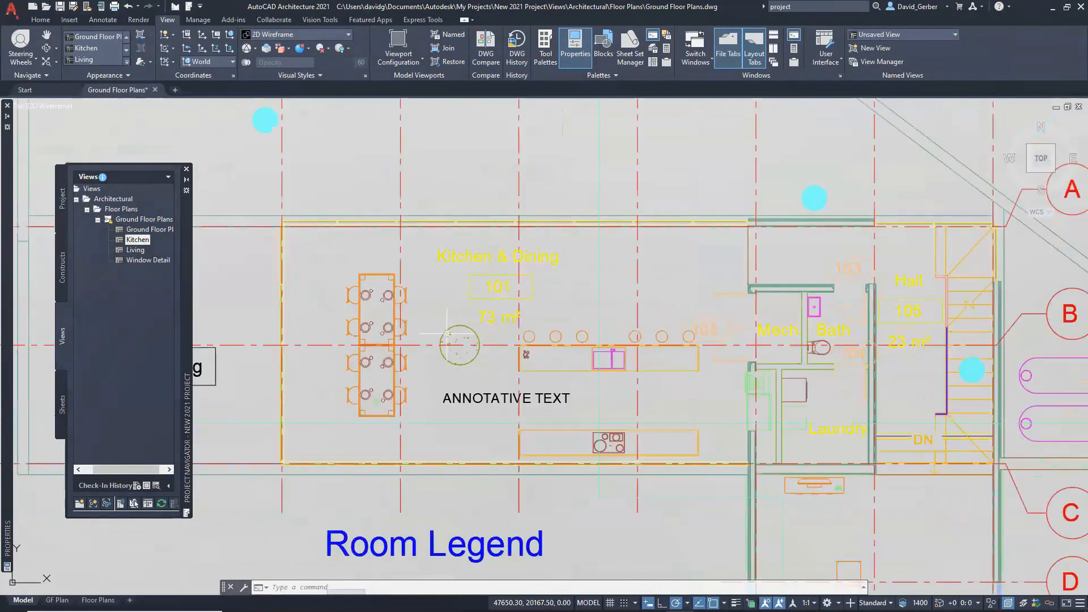
double_click(147, 230)
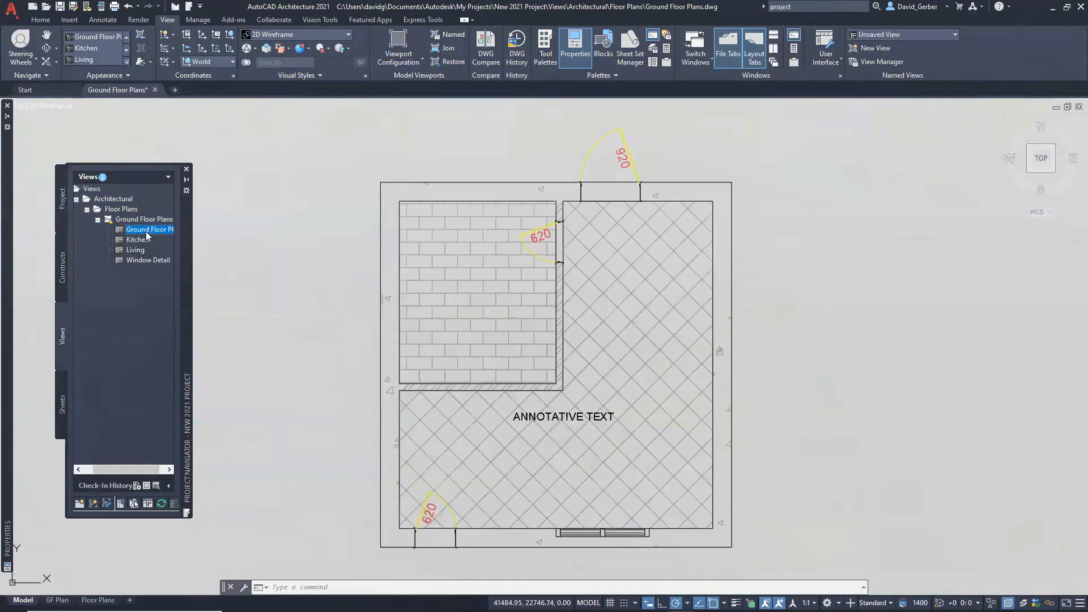
left_click(147, 240)
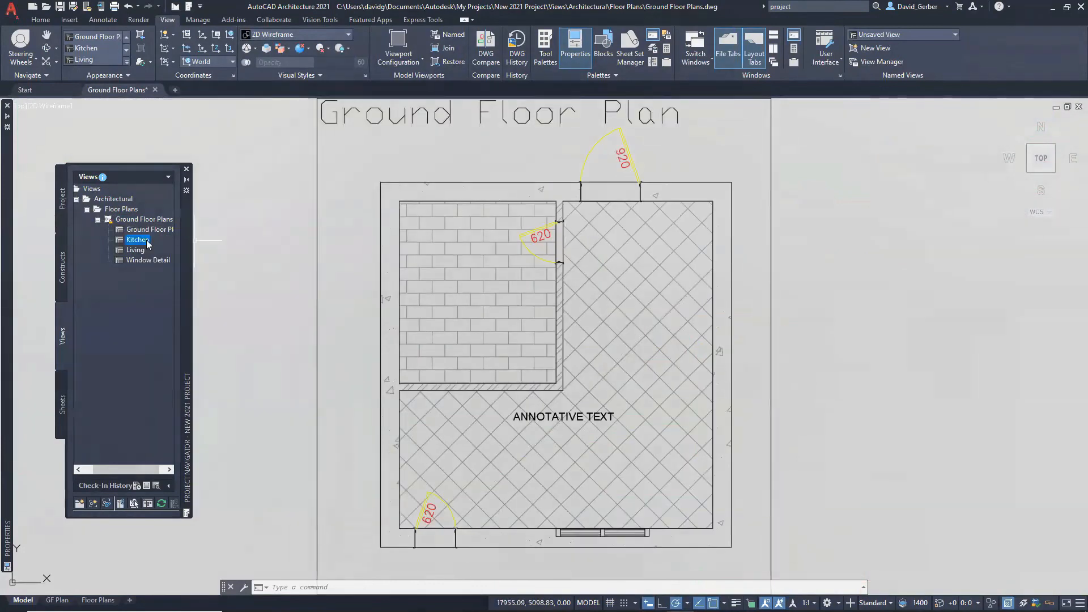
double_click(147, 241)
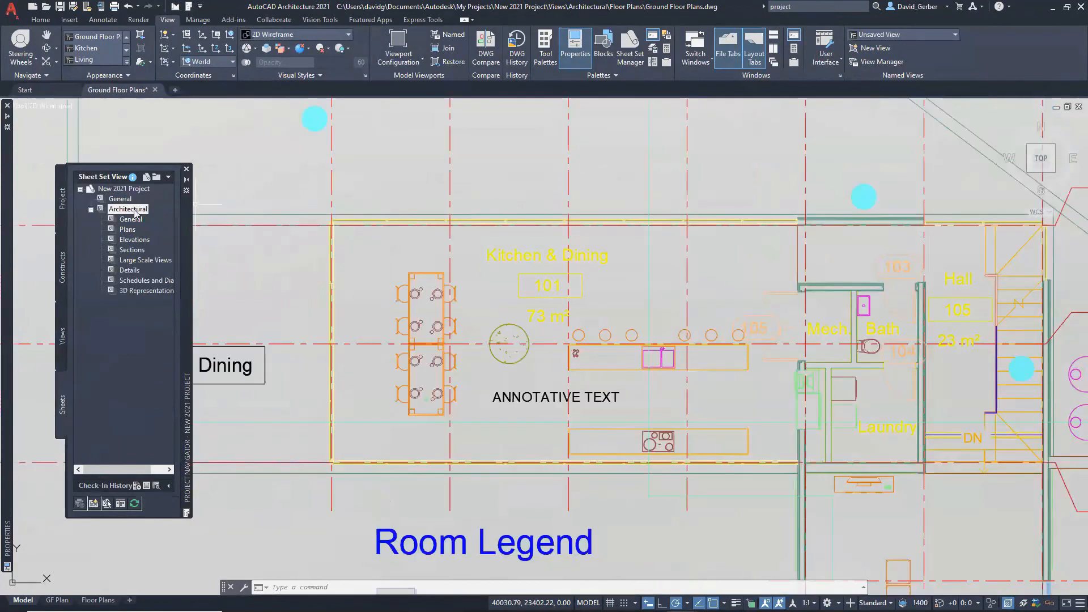
Create a new sheet in the Architectural subset with number A-03 and title "Kitchen Details"
right_click(137, 211)
mouse_move(226, 233)
left_click(315, 246)
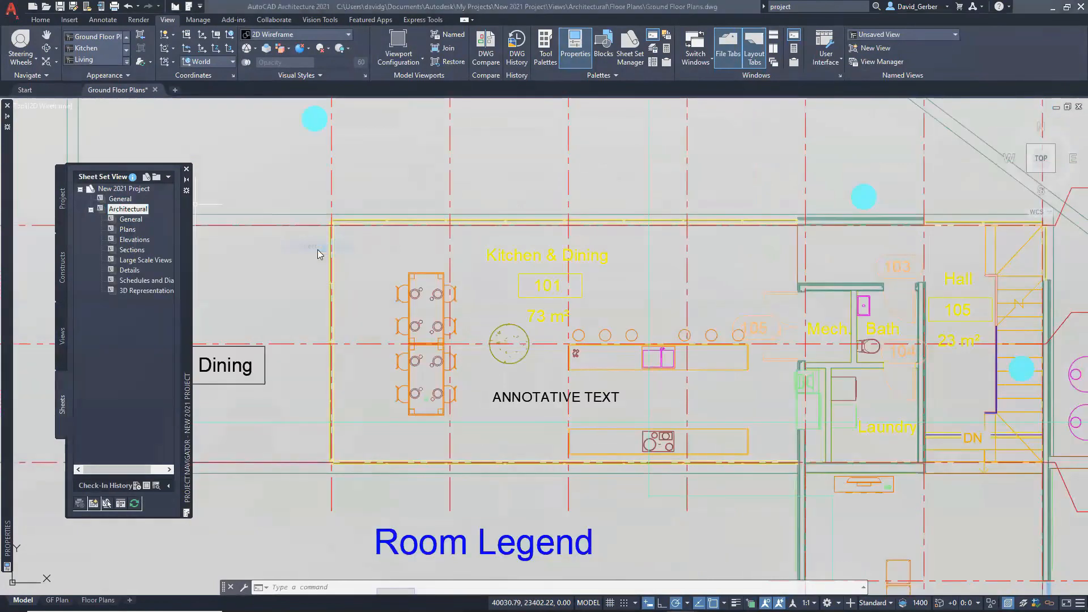
type("A-03")
key("Tab")
type("Kitchen Details")
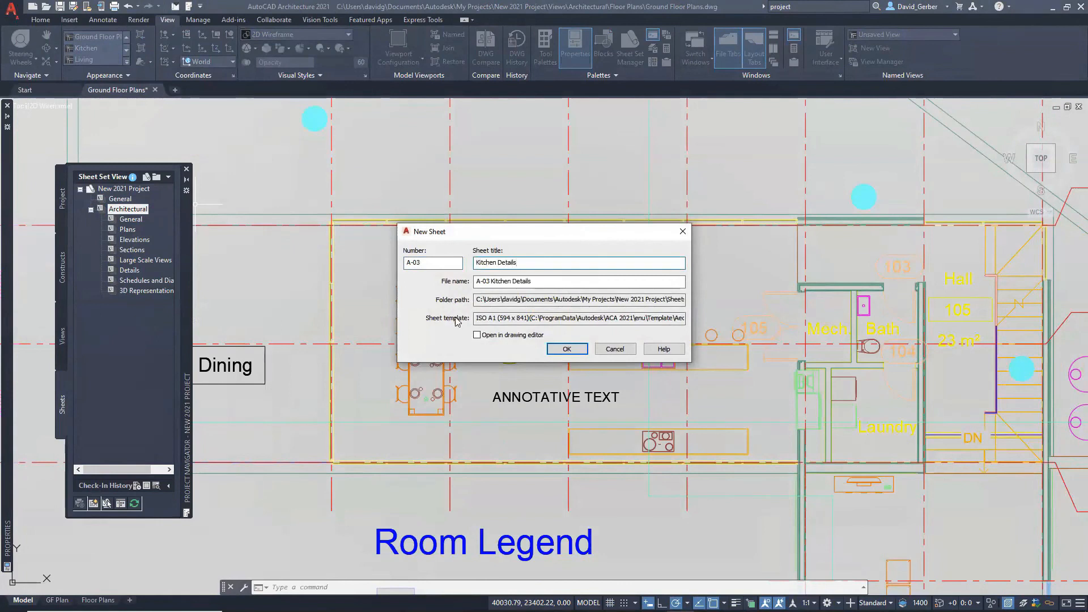
left_click(558, 348)
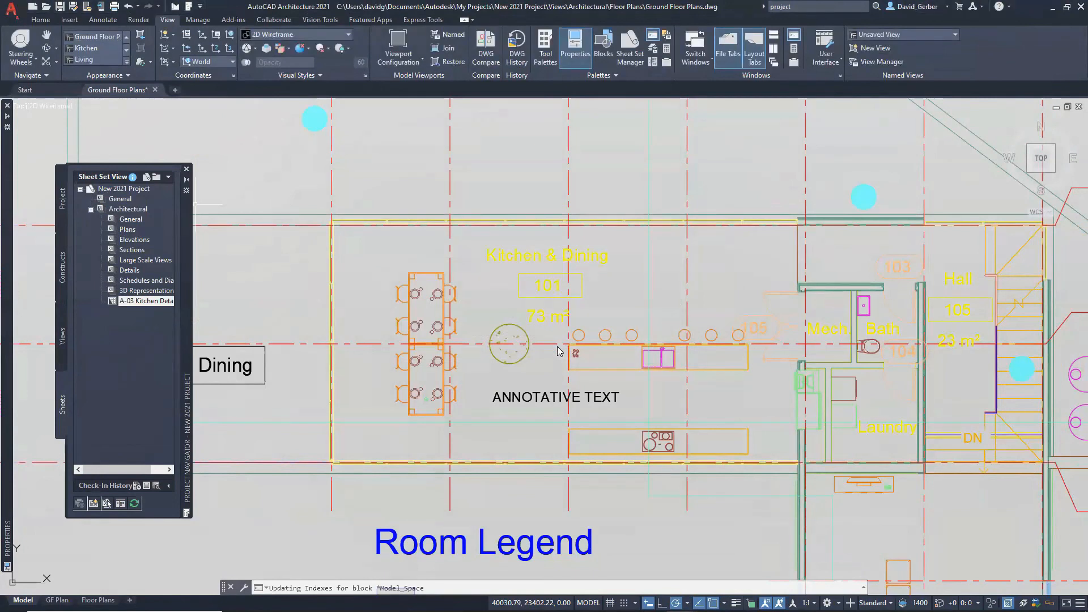
Open the A-03 Kitchen Details sheet and delete the grid covering its drawing area
double_click(139, 302)
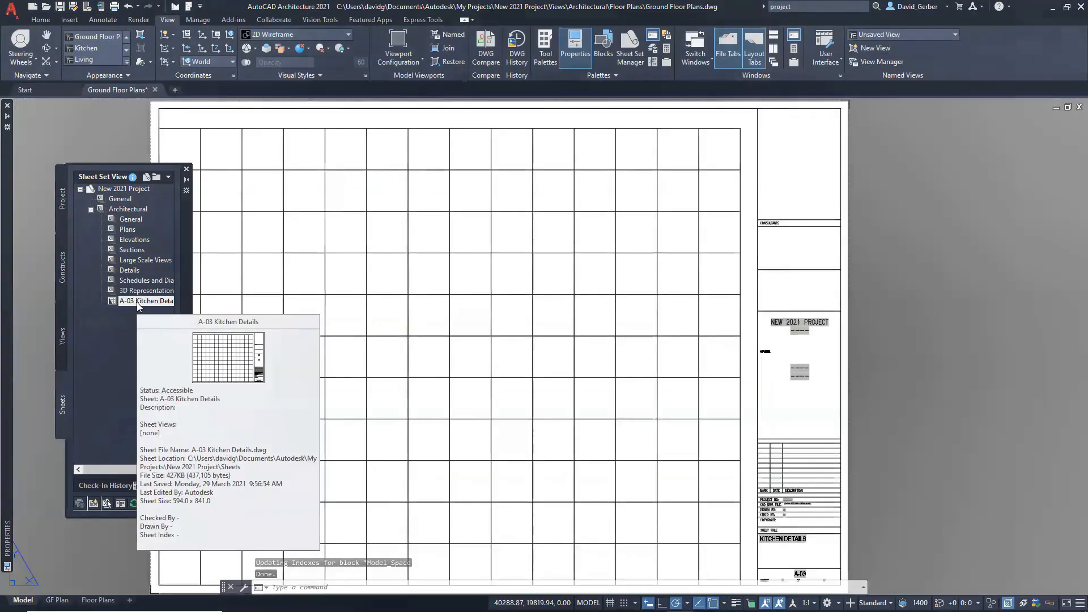
middle_click_drag(370, 378, 410, 370)
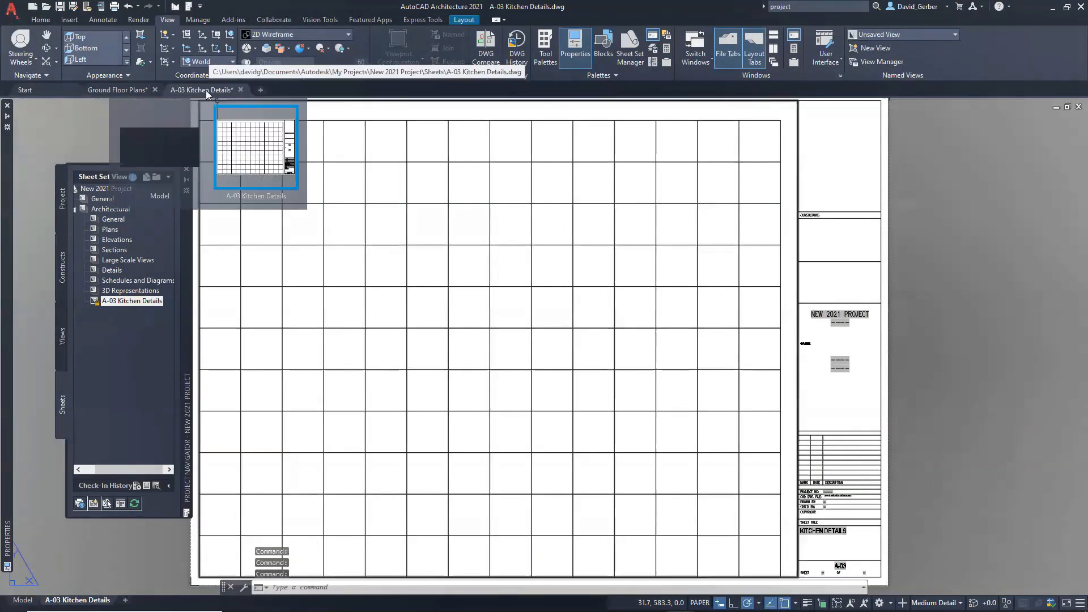
left_click(505, 368)
left_click(421, 306)
key("Delete")
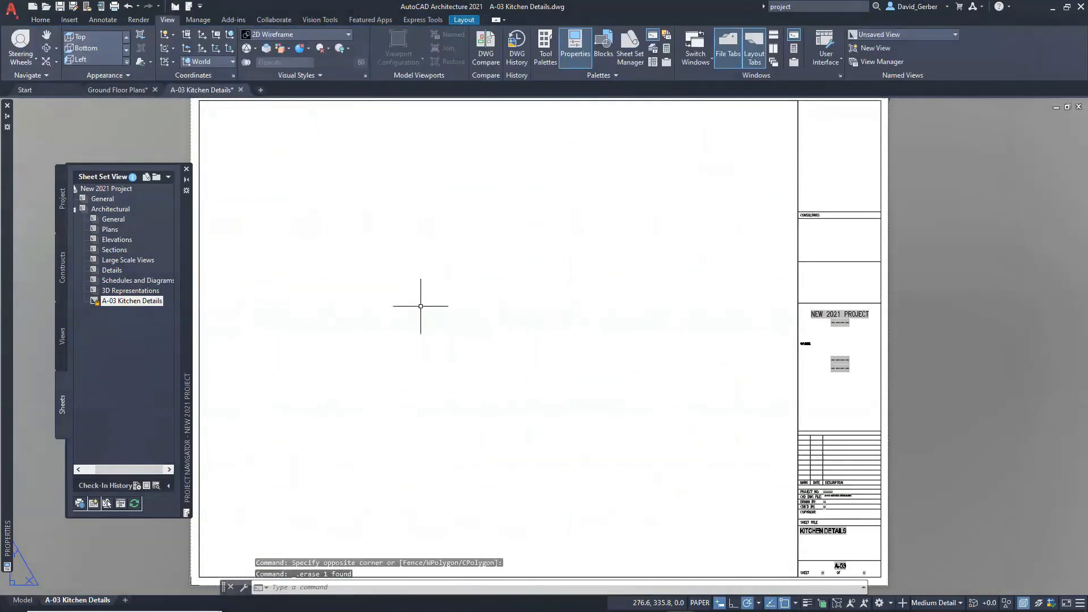
Examine the sheet title, number and drawing file fields in the A-03 title block
middle_click_drag(409, 393, 418, 359)
scroll(842, 509, "up", 5)
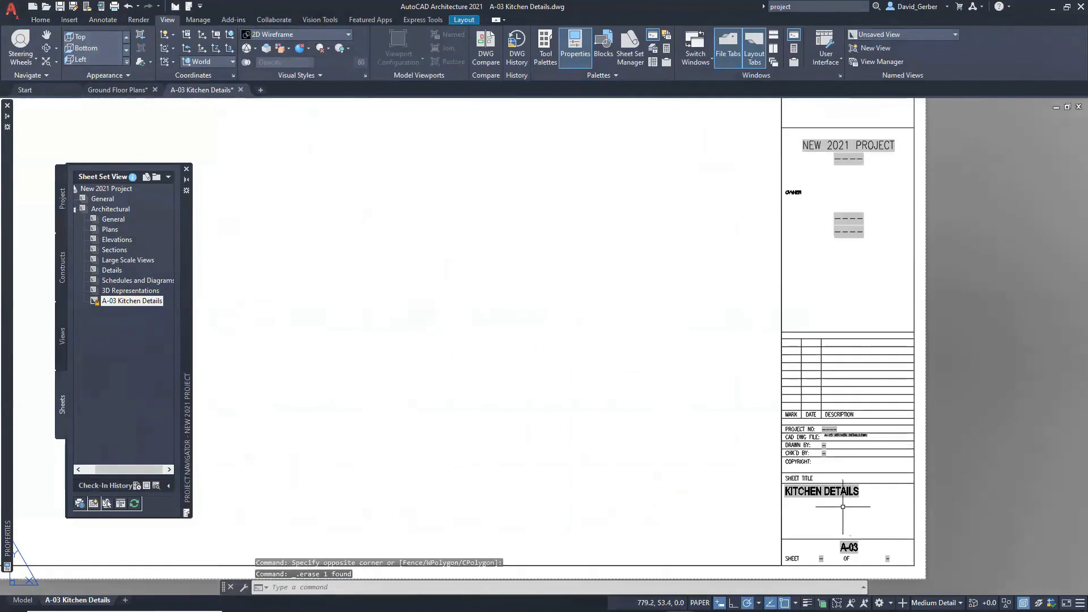
middle_click_drag(844, 511, 763, 374)
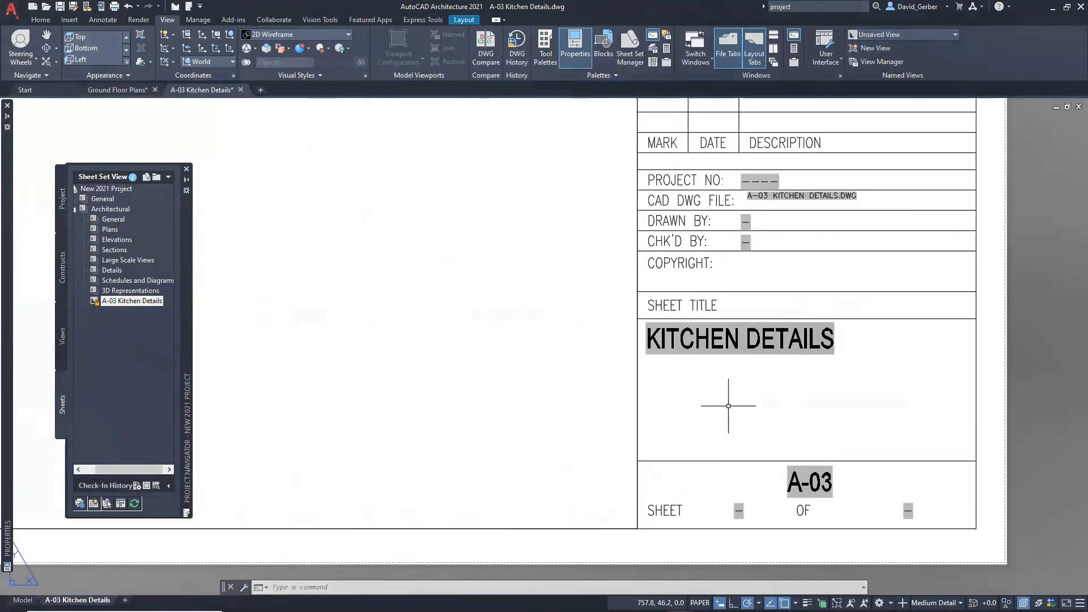
scroll(726, 407, "down", 4)
middle_click_drag(299, 254, 639, 360)
scroll(571, 372, "down", 3)
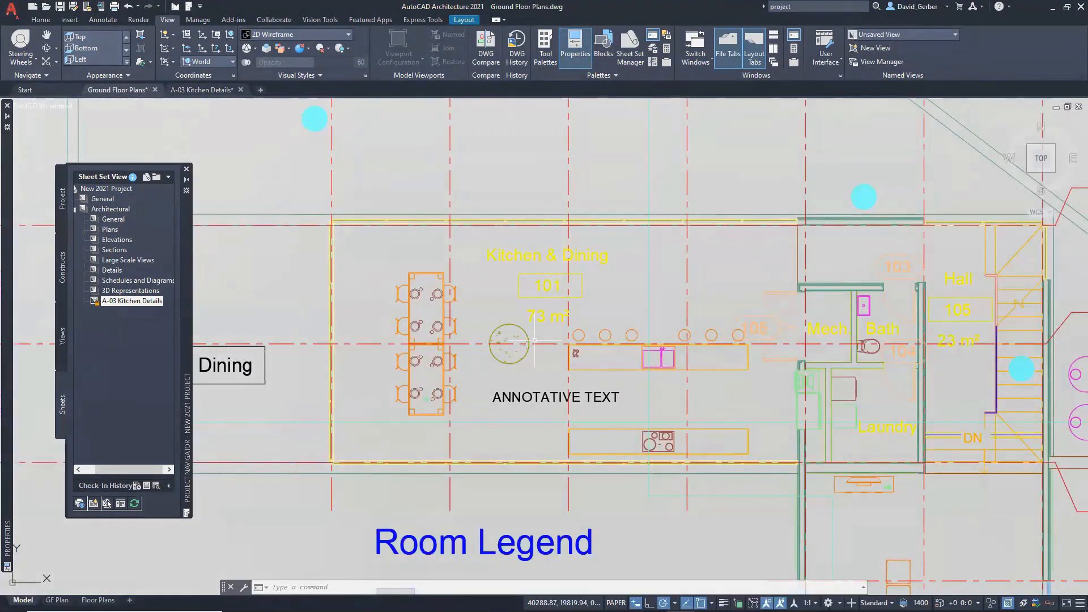
Start a rectangular detail boundary callout and draw its detail box around the Kitchen & Dining room
middle_click_drag(641, 433, 599, 418)
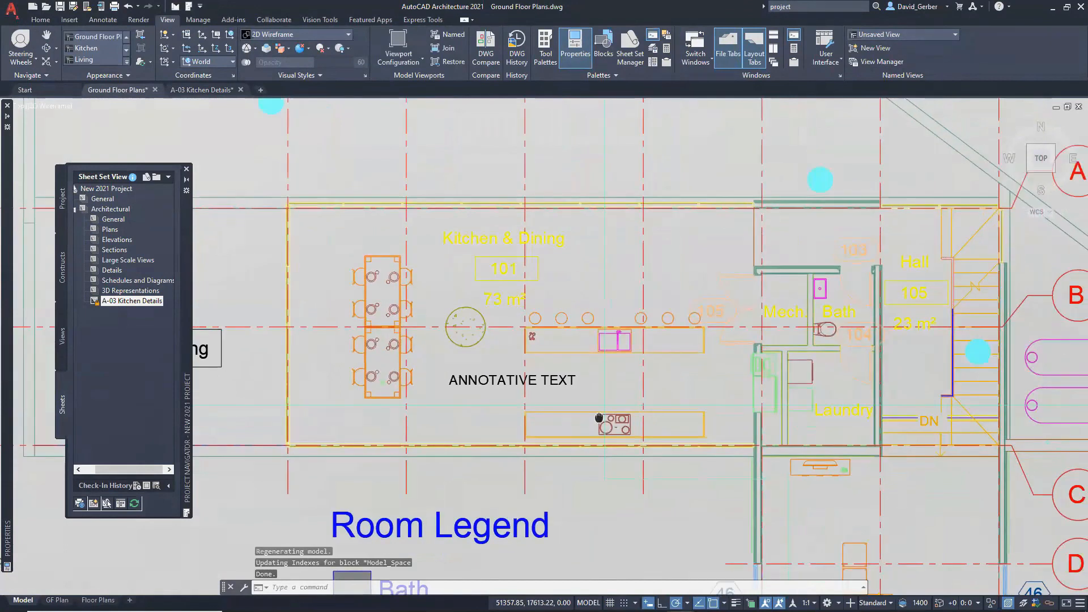
key("ctrl+3")
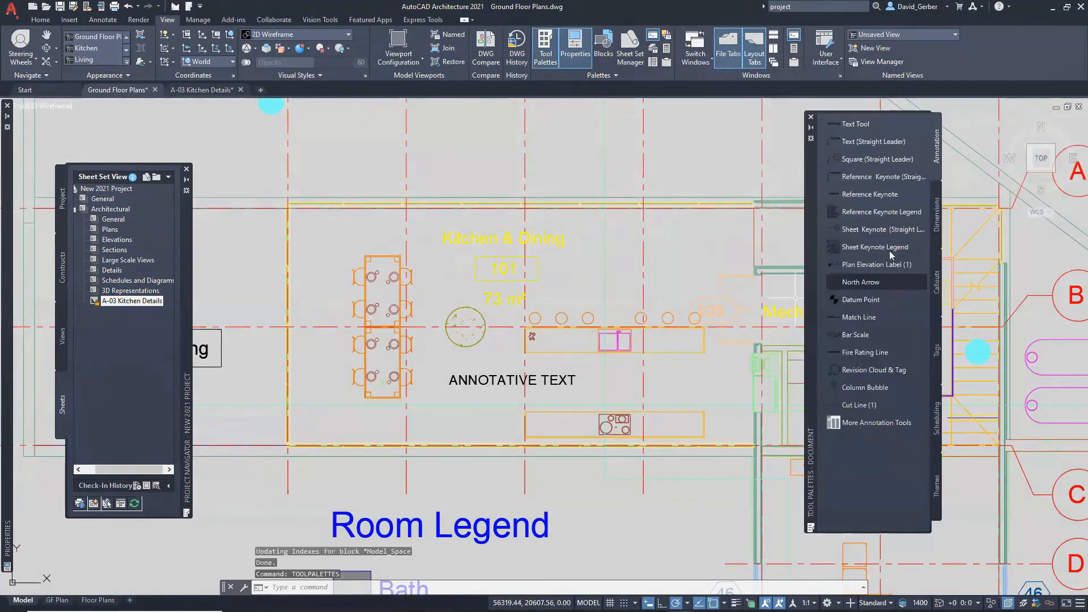
left_click(868, 130)
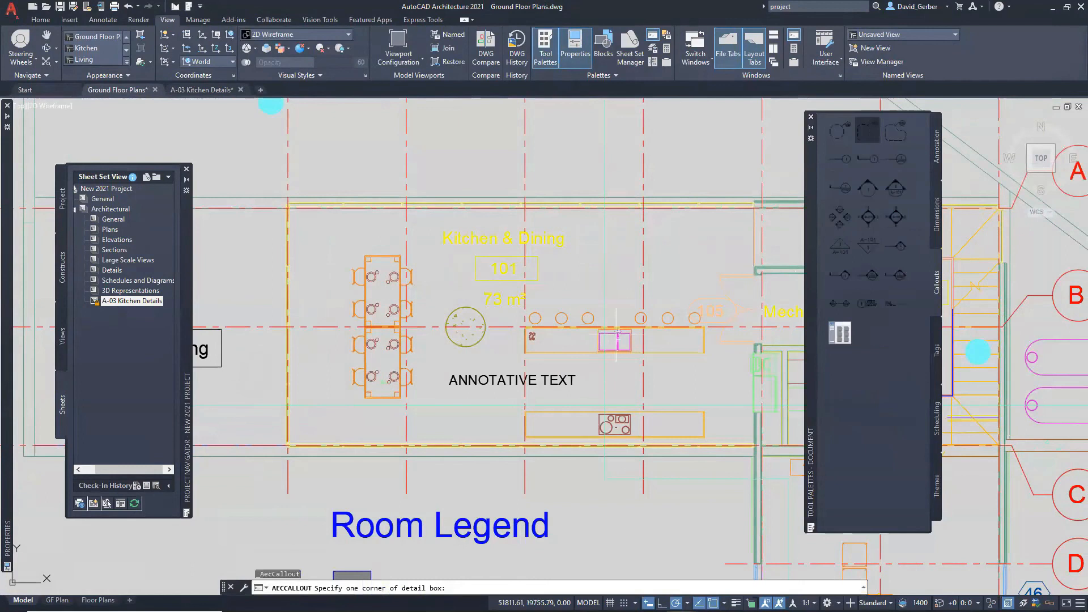
scroll(301, 261, "down", 2)
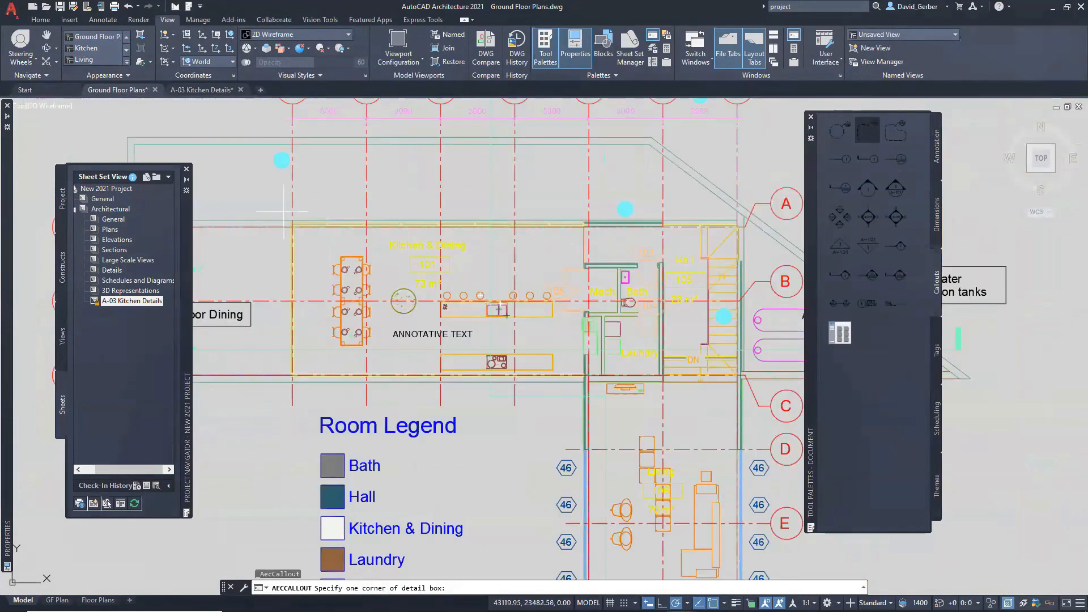
left_click(499, 310)
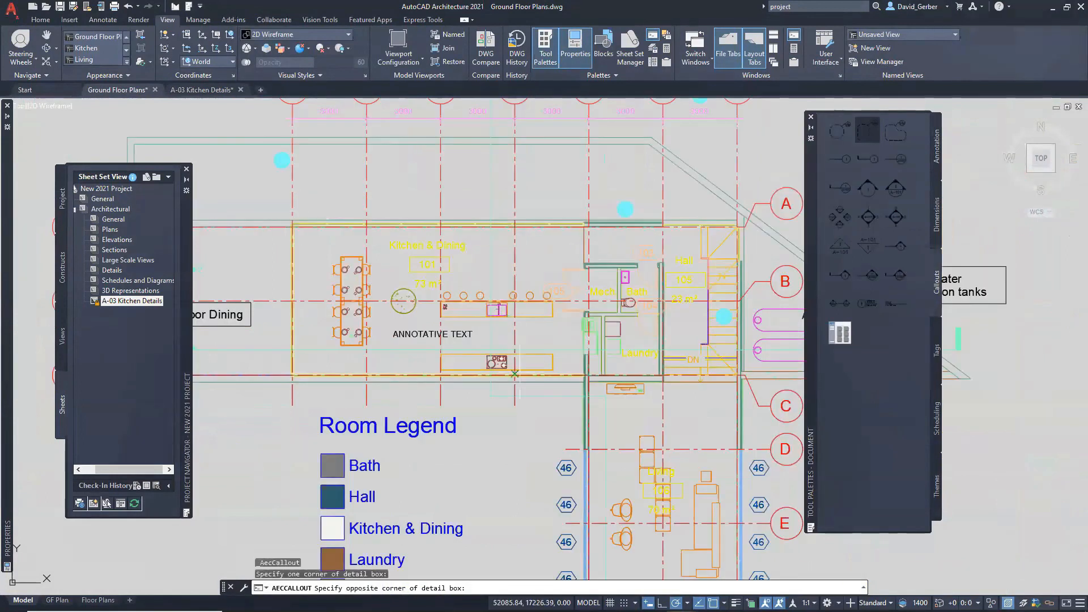
scroll(582, 399, "up", 4)
left_click(607, 397)
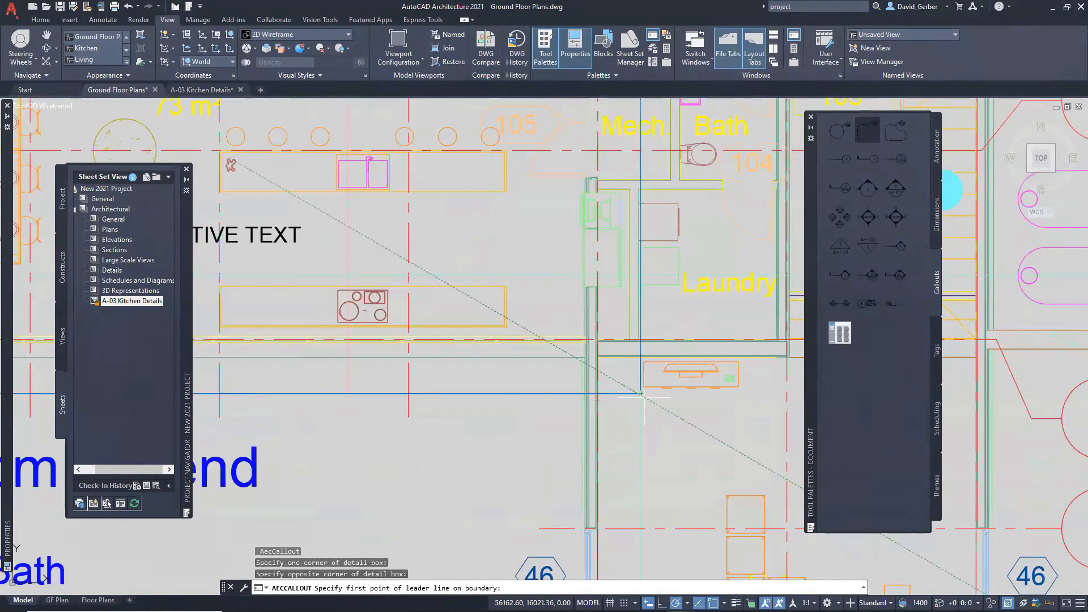
Draw the callout's bent leader line from the lower edge of the detail box, below the kitchen
scroll(631, 422, "up", 4)
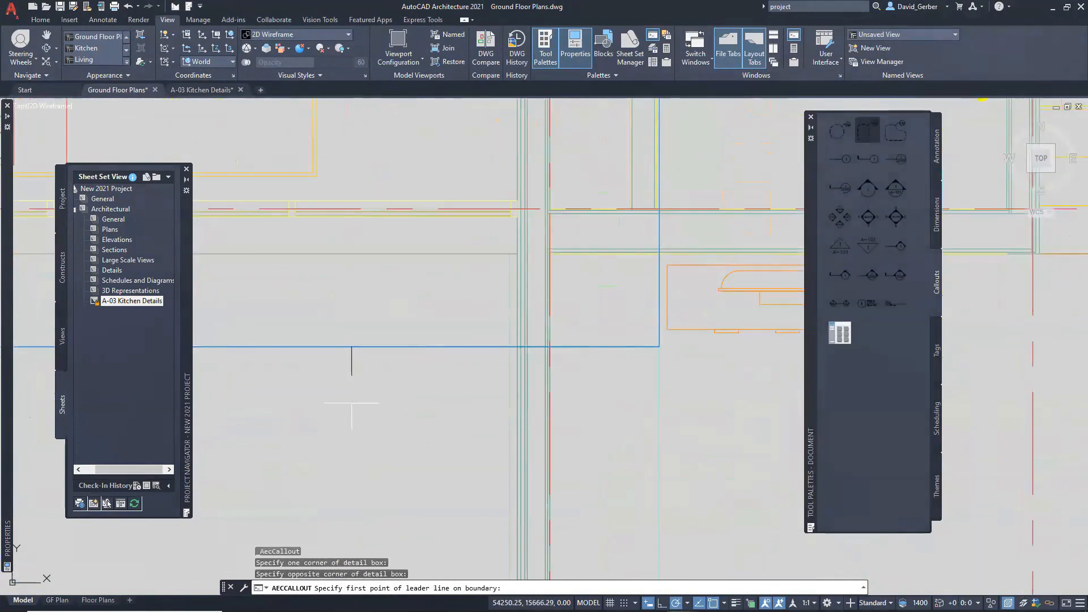
middle_click_drag(352, 403, 547, 357)
left_click(372, 379)
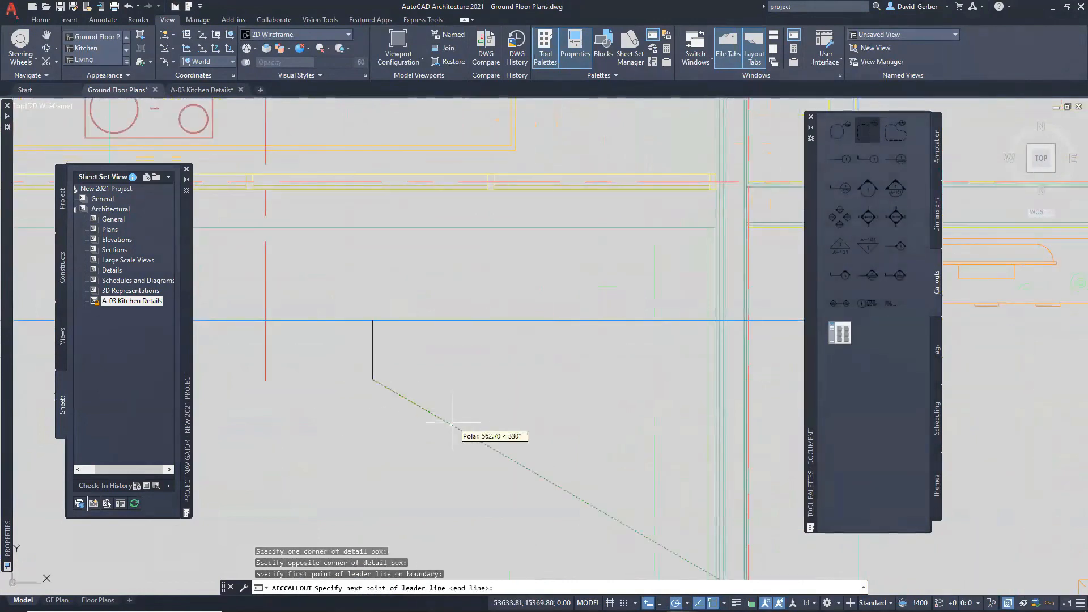
left_click(447, 423)
key("Return")
Name the callout's model space view "Kitchen Details", disable section/elevation generation and title mark placement, and set the scale to 1:100
double_click(443, 249)
type("Kitchen Details")
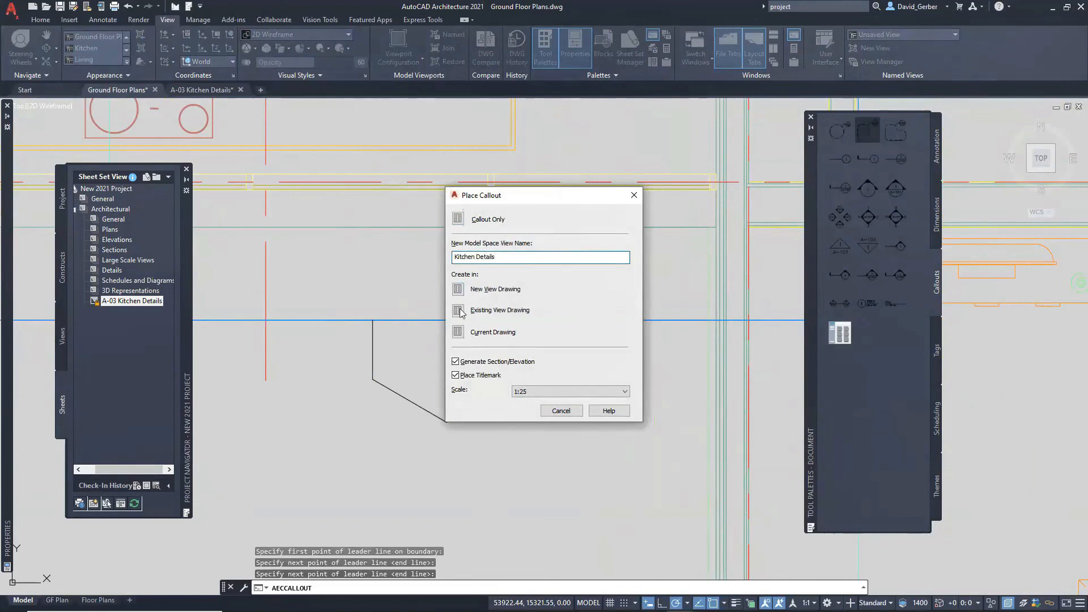
left_click(455, 361)
left_click(456, 375)
left_click(526, 392)
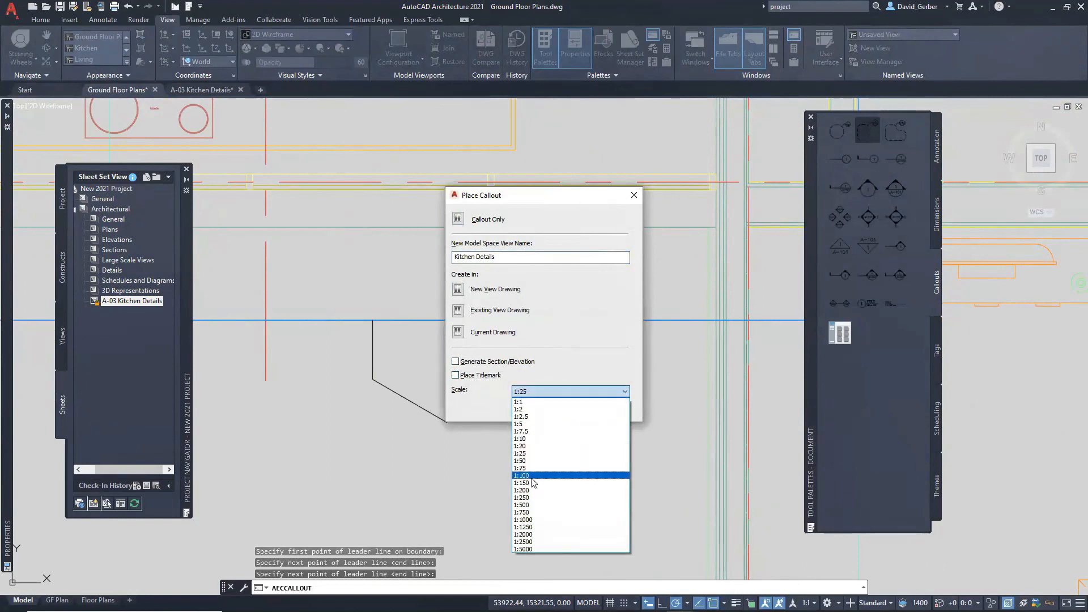
left_click(532, 480)
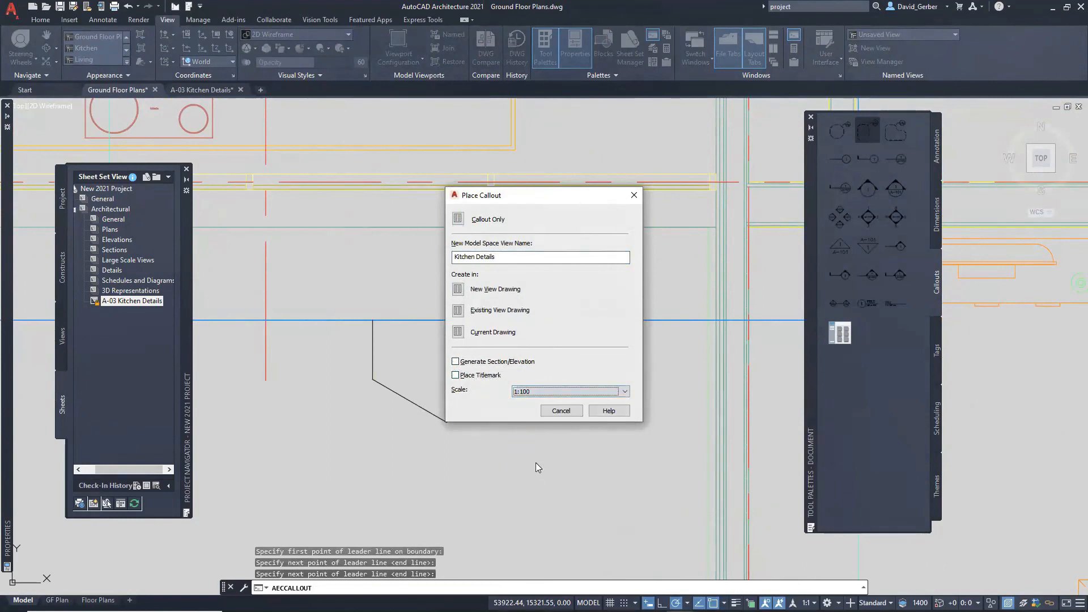
Create the callout's view in the current drawing, with the view boundary enclosing the kitchen
left_click(463, 336)
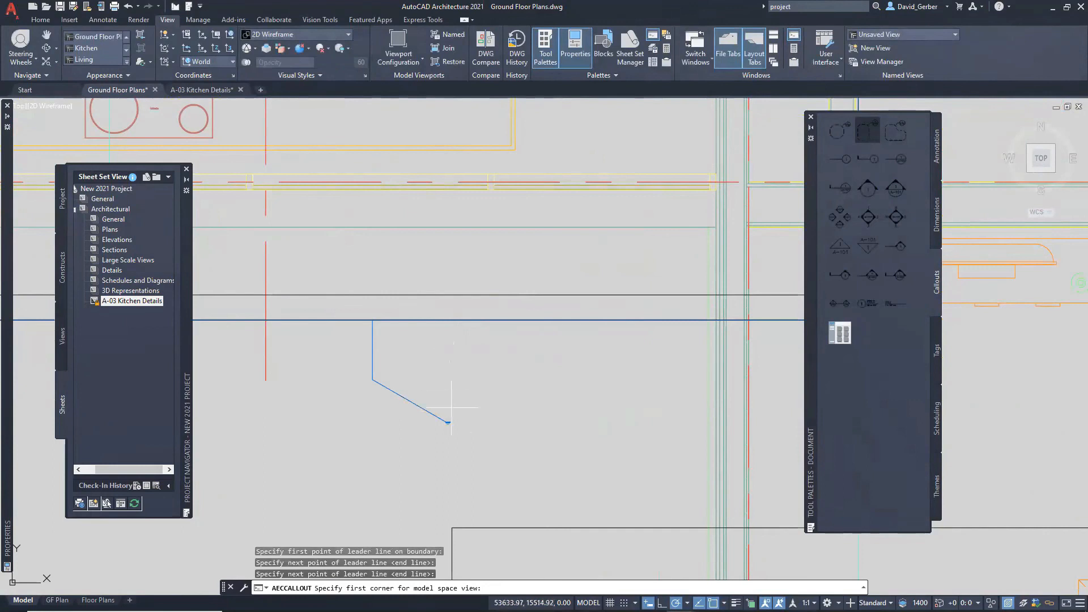
scroll(542, 414, "down", 4)
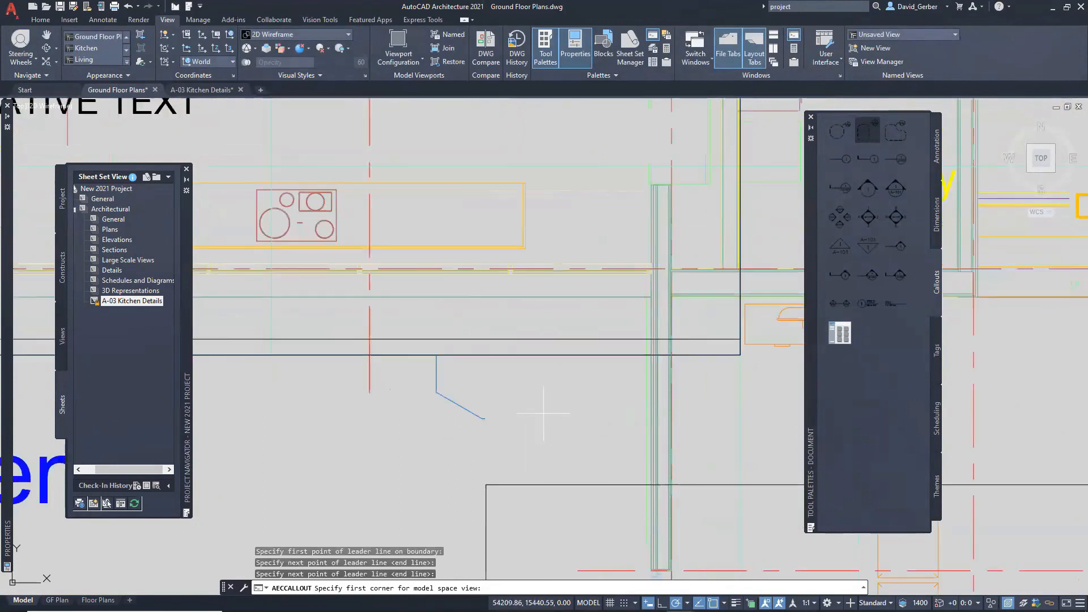
scroll(543, 412, "down", 2)
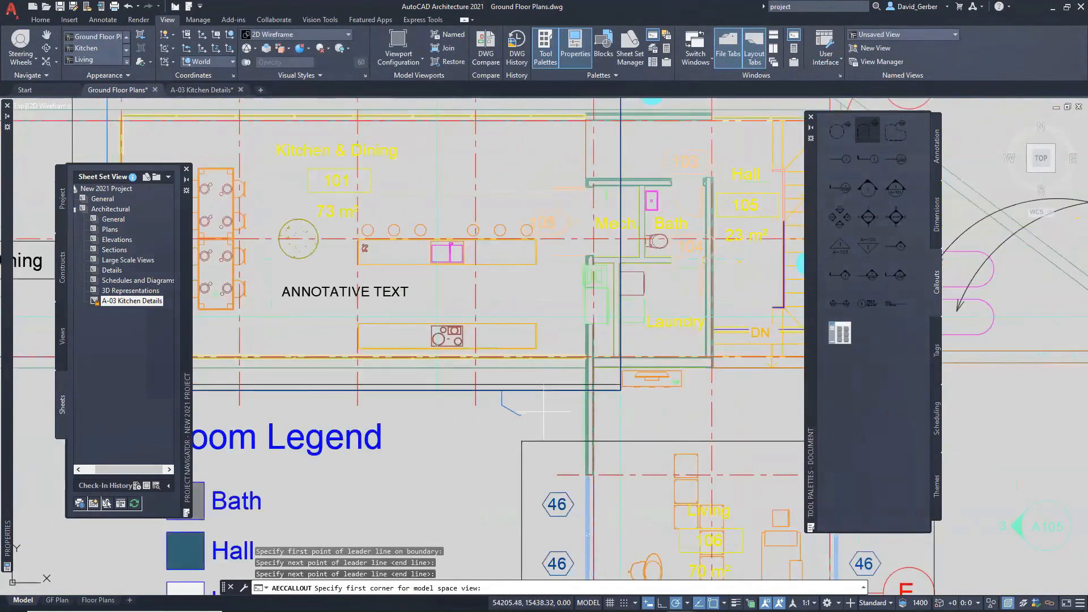
middle_click_drag(473, 325, 684, 442)
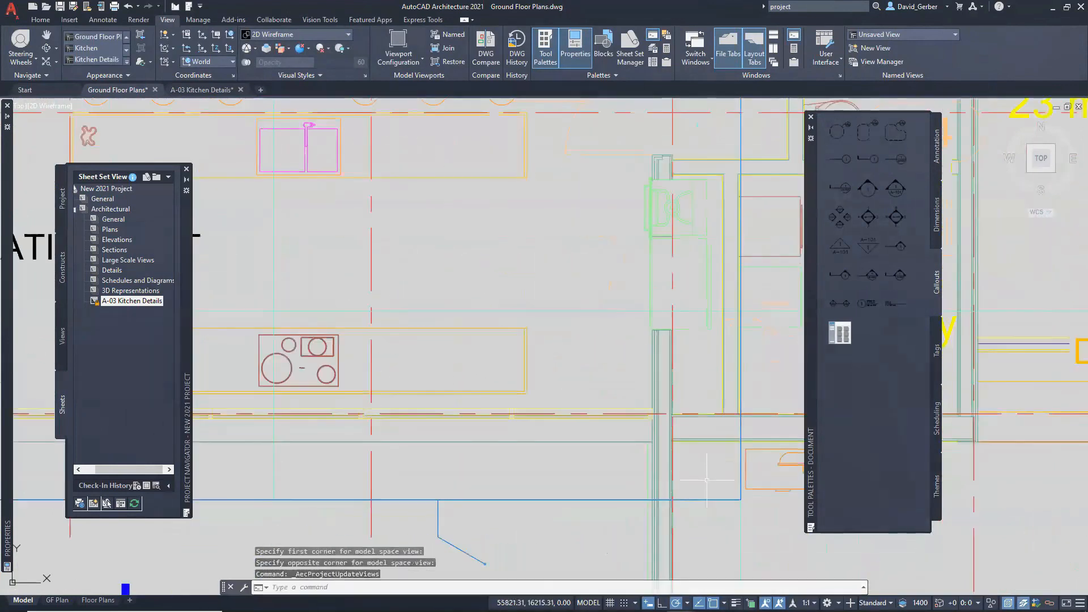
Add the 1:50 annotation scale to the new detail callout bubble at the end of the leader
middle_click_drag(527, 566, 527, 454)
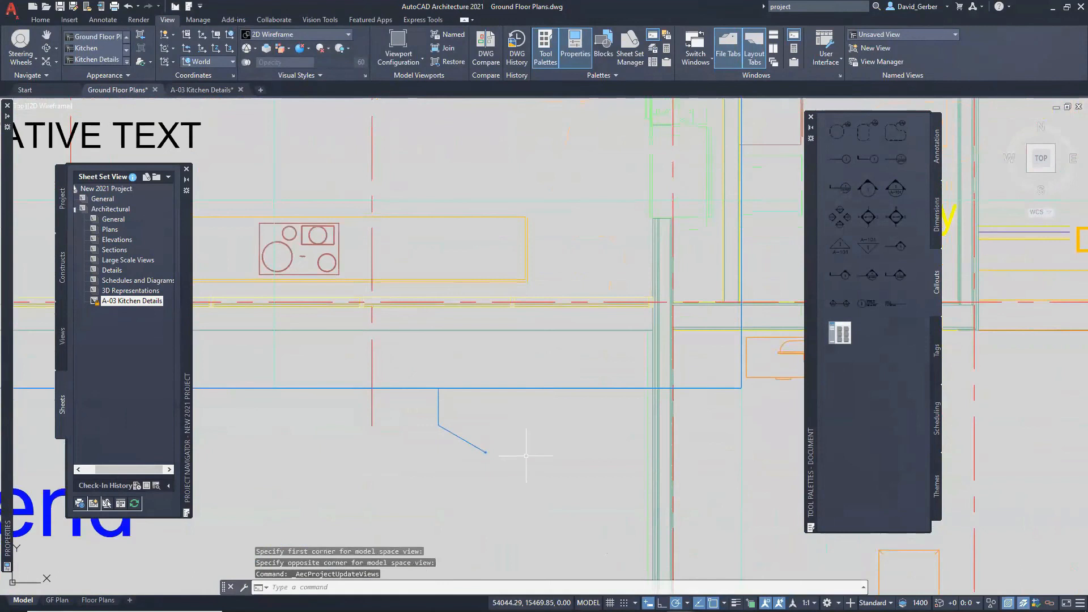
scroll(525, 462, "up", 2)
scroll(428, 434, "up", 3)
scroll(431, 429, "up", 5)
left_click(440, 425)
left_click(388, 291)
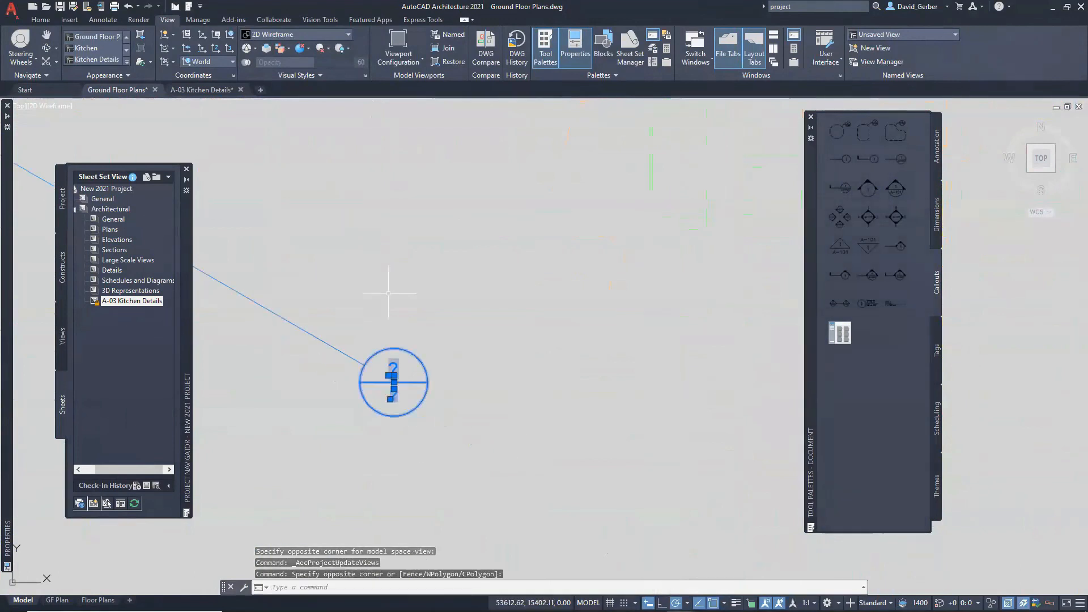
mouse_move(11, 452)
left_click(156, 374)
left_click(185, 374)
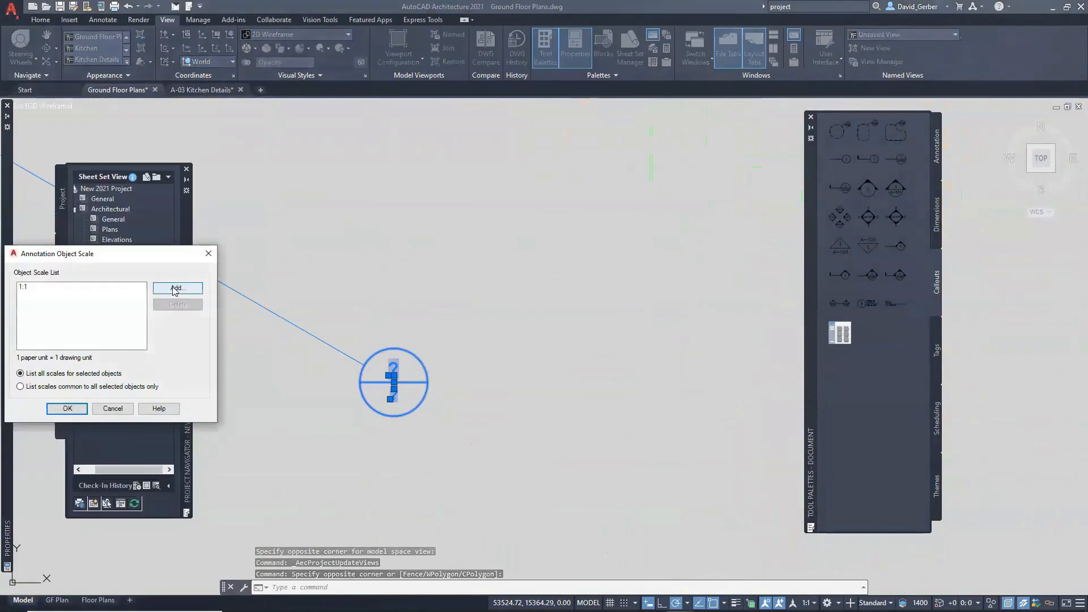
left_click(176, 288)
left_click(52, 295)
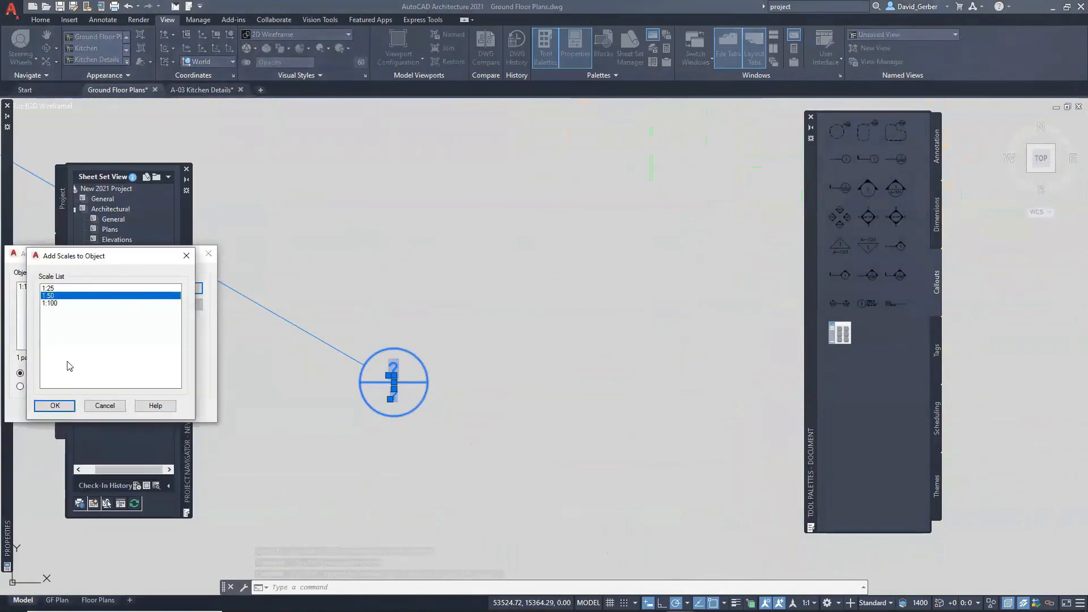
left_click(55, 406)
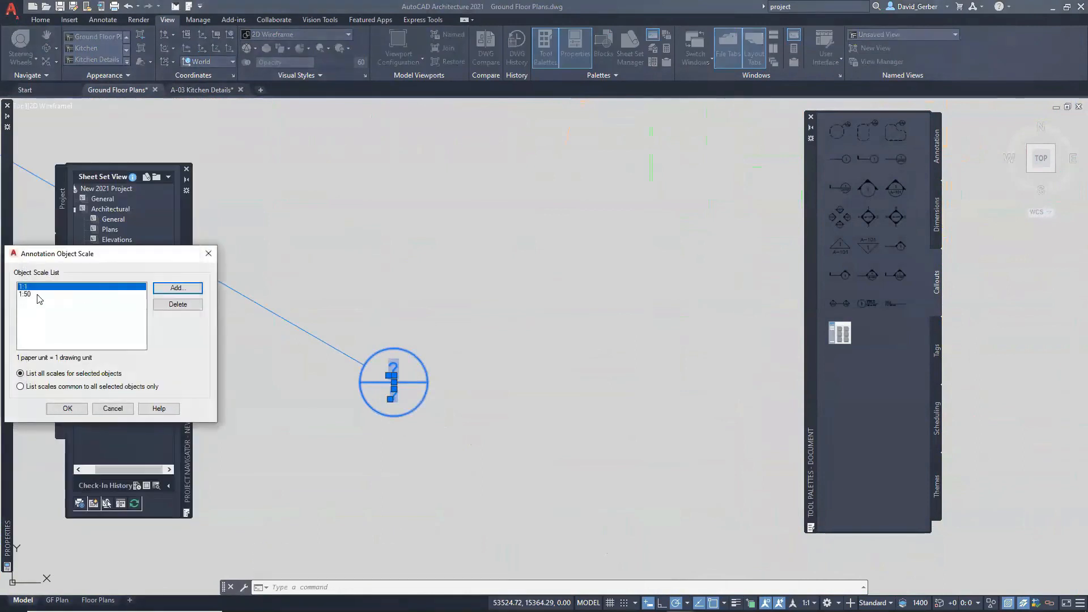
Remove the 1:1 annotation scale from the callout bubble and save the Ground Floor Plans drawing
left_click(163, 305)
left_click(79, 410)
scroll(407, 417, "down", 6)
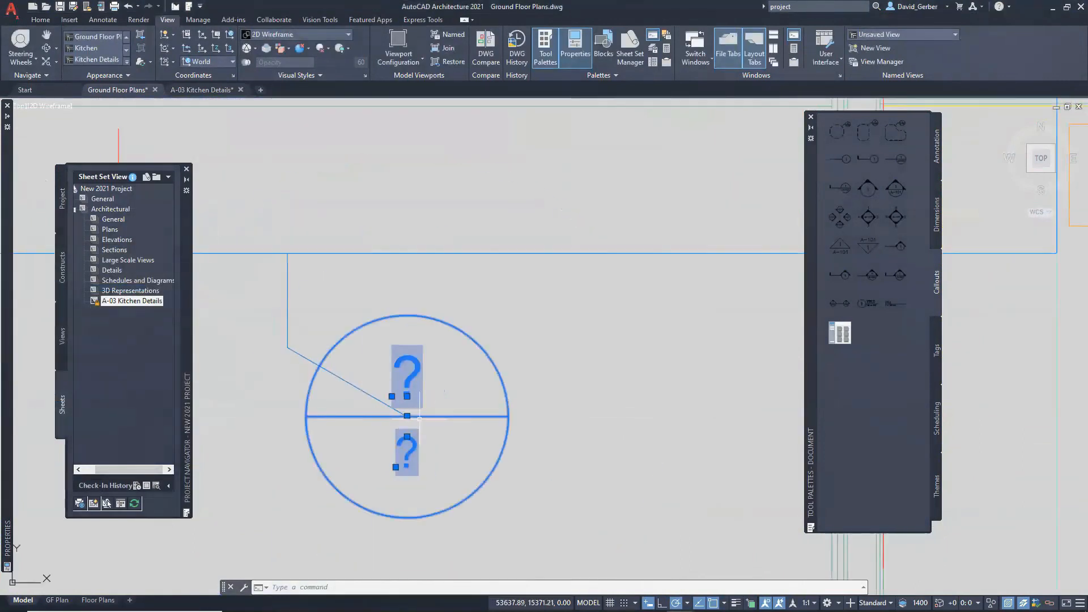
scroll(419, 418, "down", 3)
middle_click_drag(377, 424, 493, 418)
left_click(571, 447)
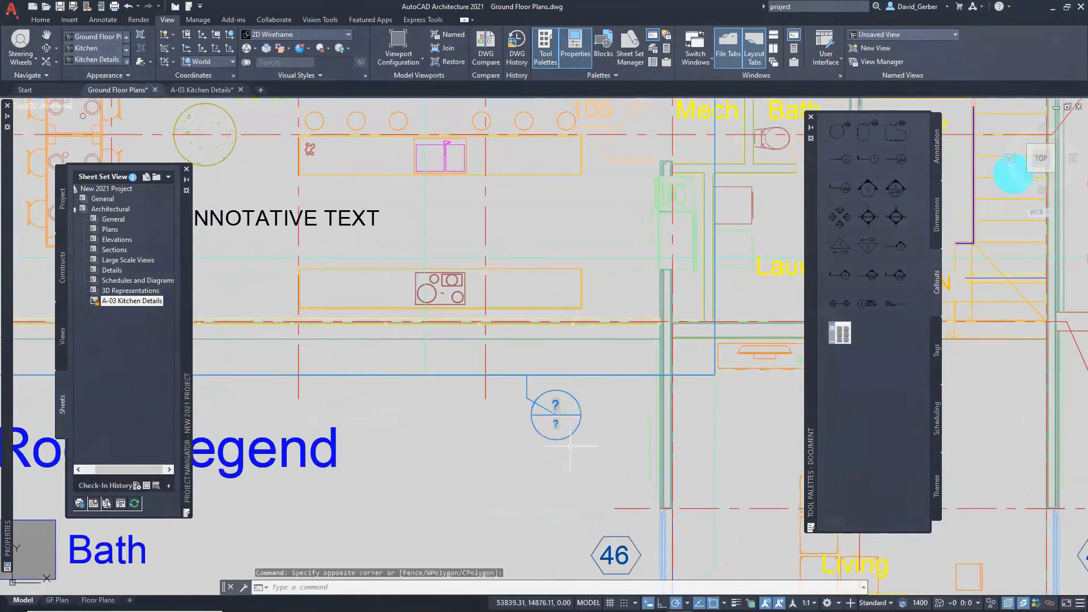
key("Escape")
scroll(571, 446, "down", 2)
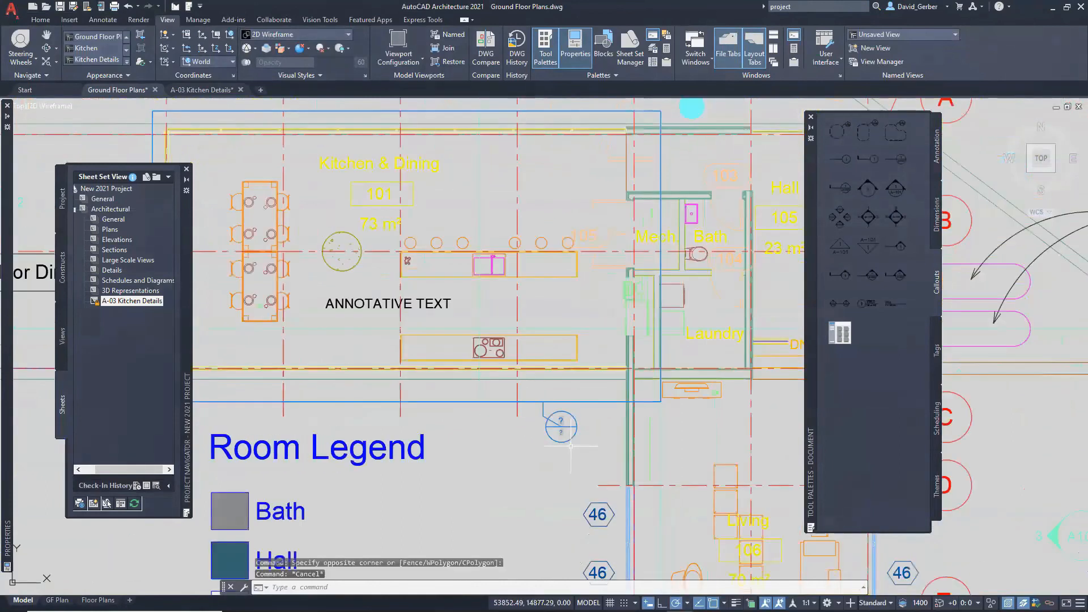
mouse_move(468, 418)
middle_mouse_down()
mouse_move(482, 423)
mouse_move(458, 431)
middle_mouse_up()
key("ctrl+s")
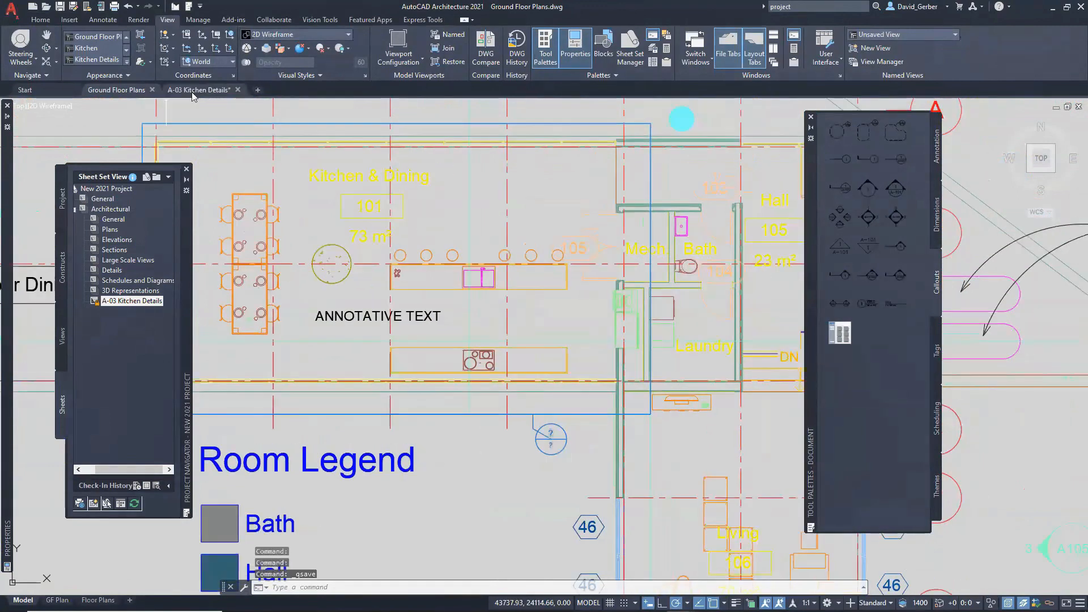
Place the Kitchen Details view from the project views in the lower-left area of the A-03 Kitchen Details sheet
left_click(196, 90)
left_click(62, 336)
left_click(147, 250)
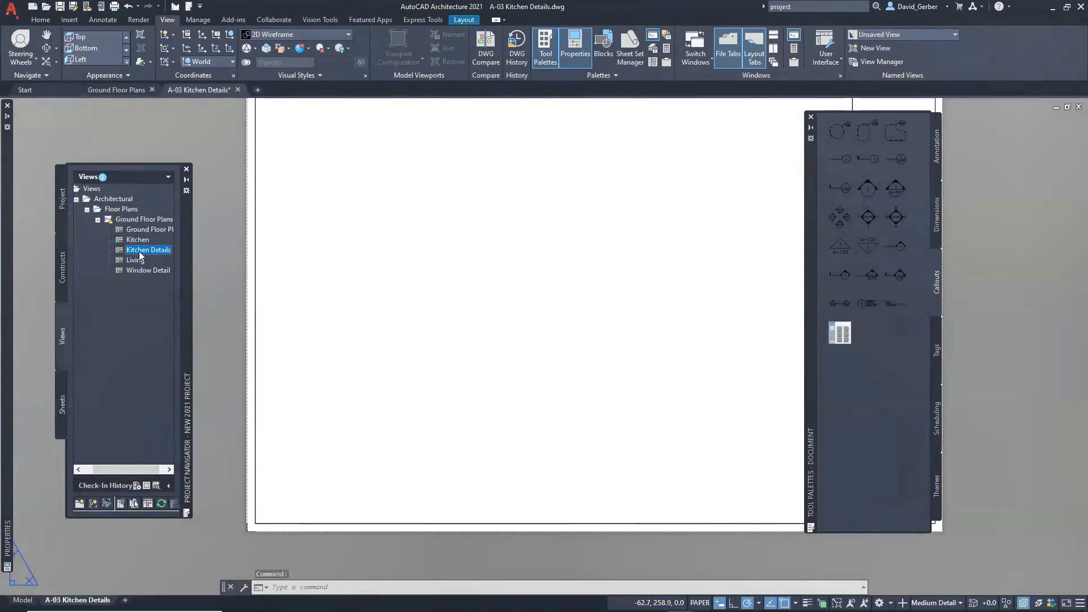
left_click_drag(138, 251, 431, 356)
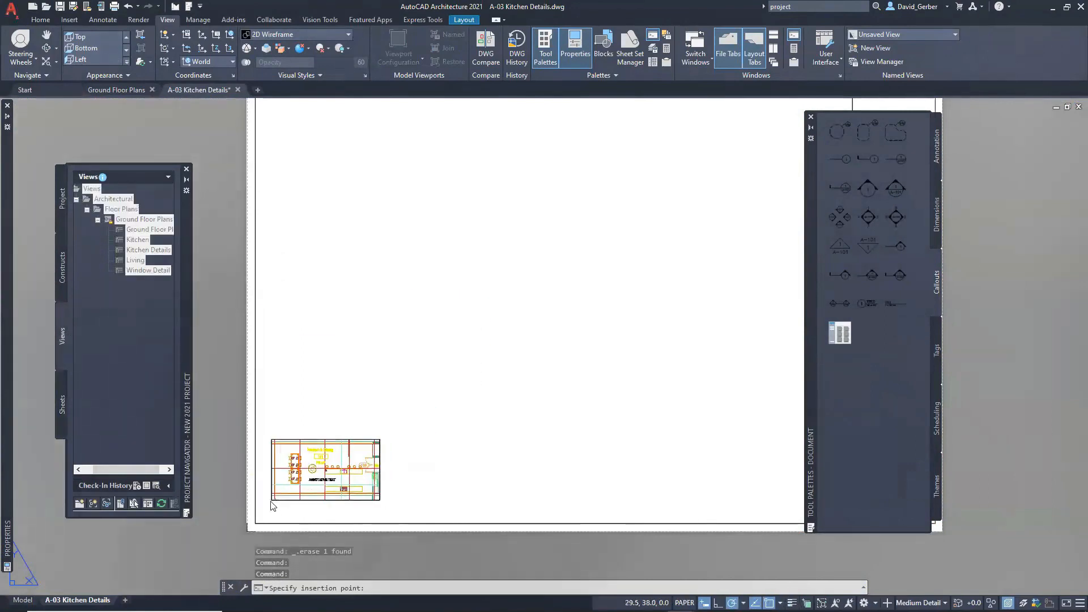
left_click(273, 506)
scroll(327, 473, "up", 4)
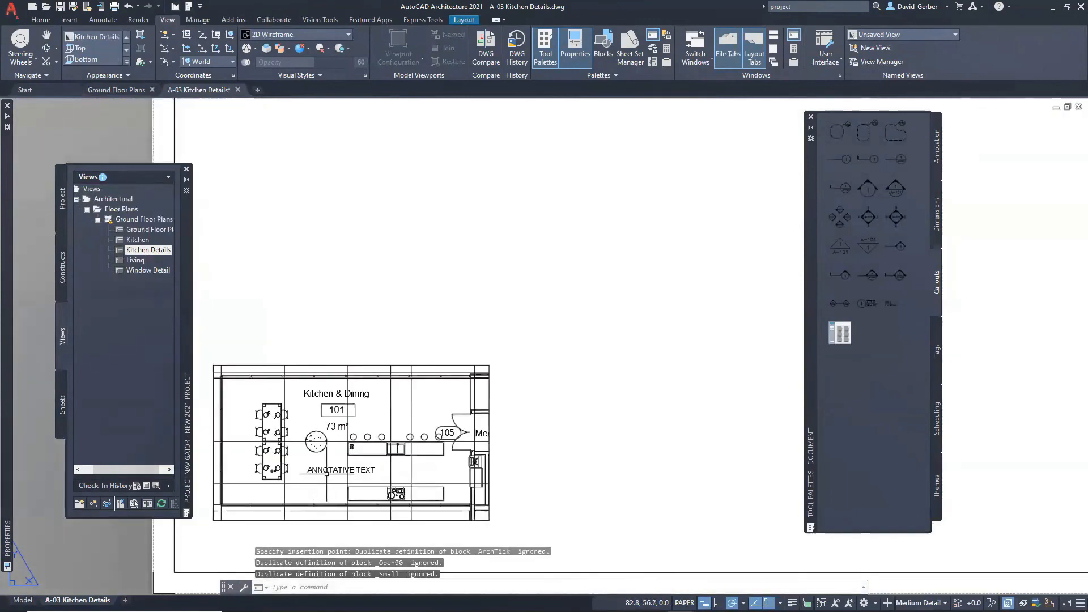
scroll(204, 499, "up", 3)
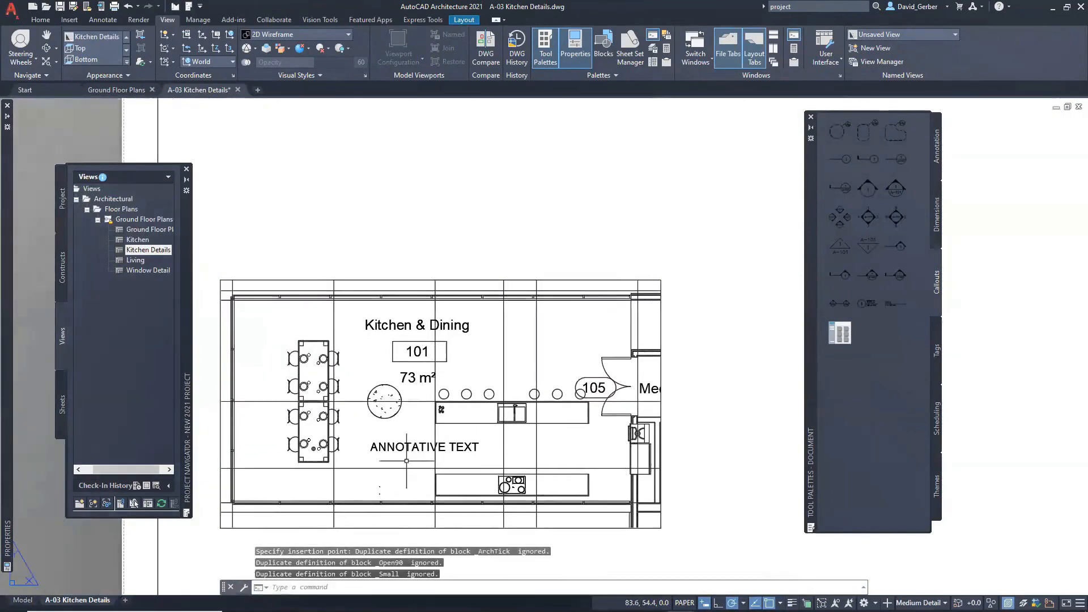
In the Ground Floor Plans drawing, stretch the callout leader's end to the left edge of the bubble and save
mouse_move(133, 92)
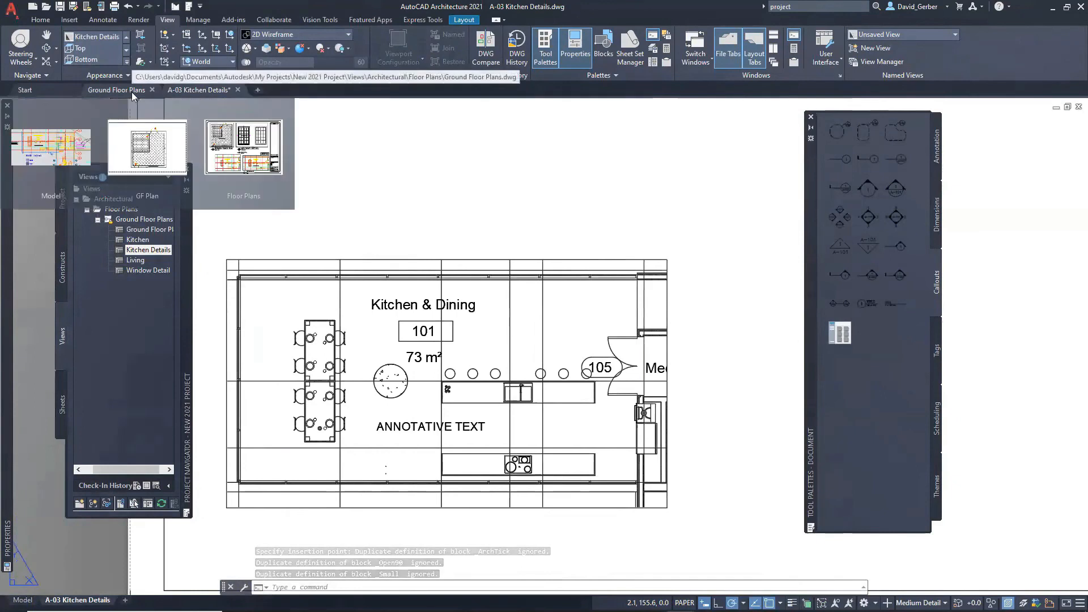
left_click(132, 92)
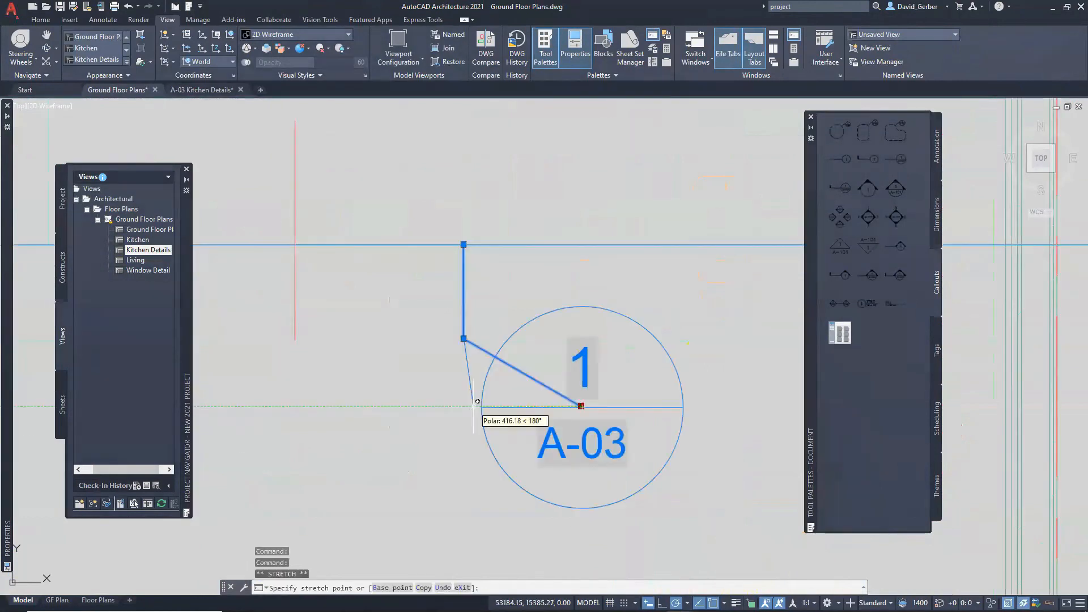
left_click(479, 406)
key("Escape")
scroll(450, 436, "down", 2)
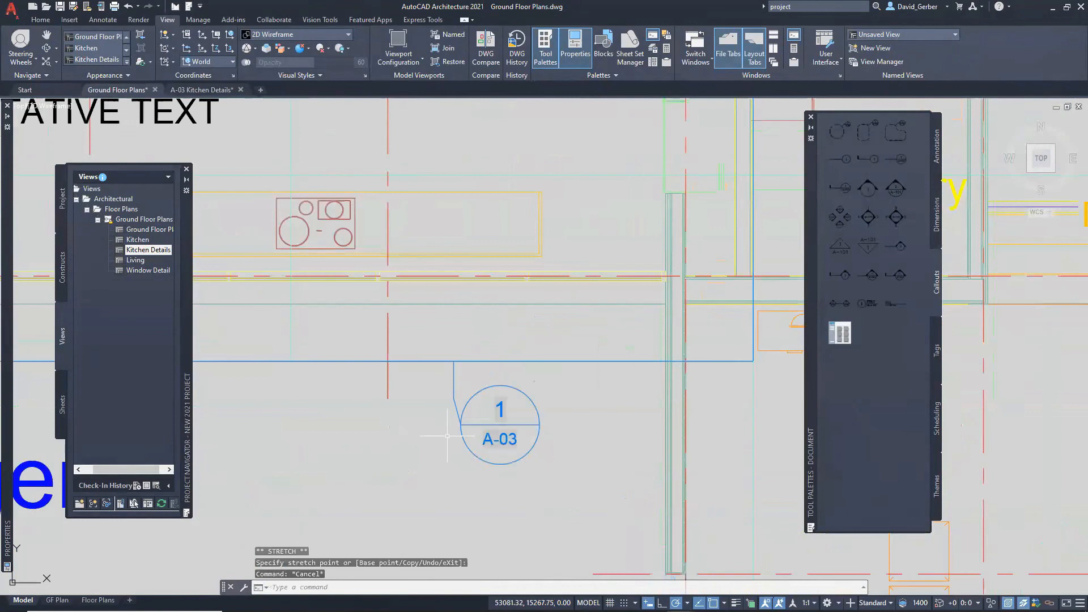
scroll(450, 435, "down", 2)
key("ctrl+s")
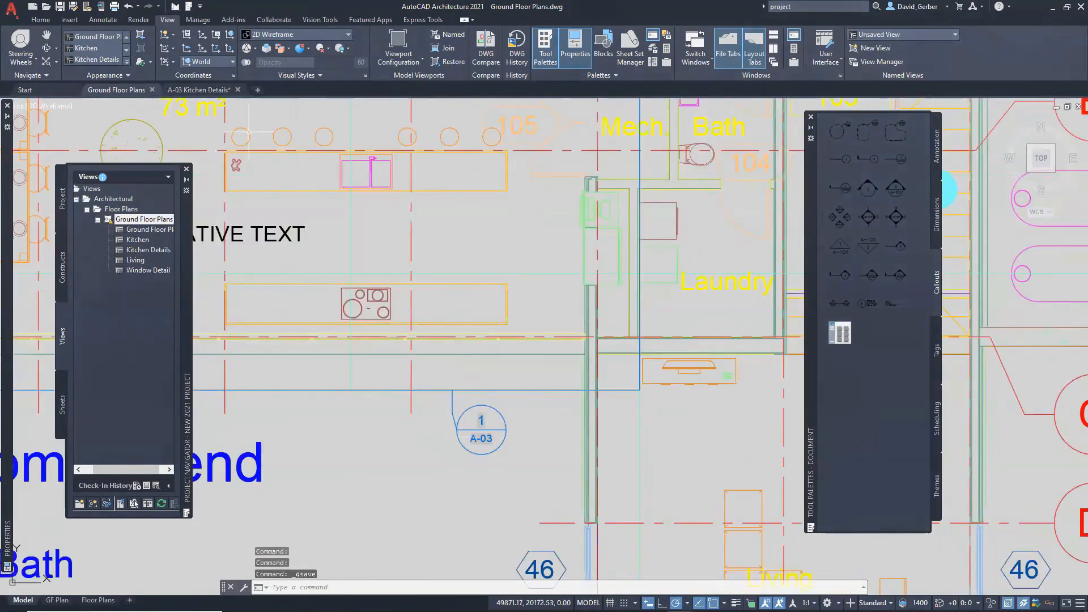
Reload the Ground Floor Plans xref in the A-03 Kitchen Details sheet and finish the xref comparison
left_click(201, 90)
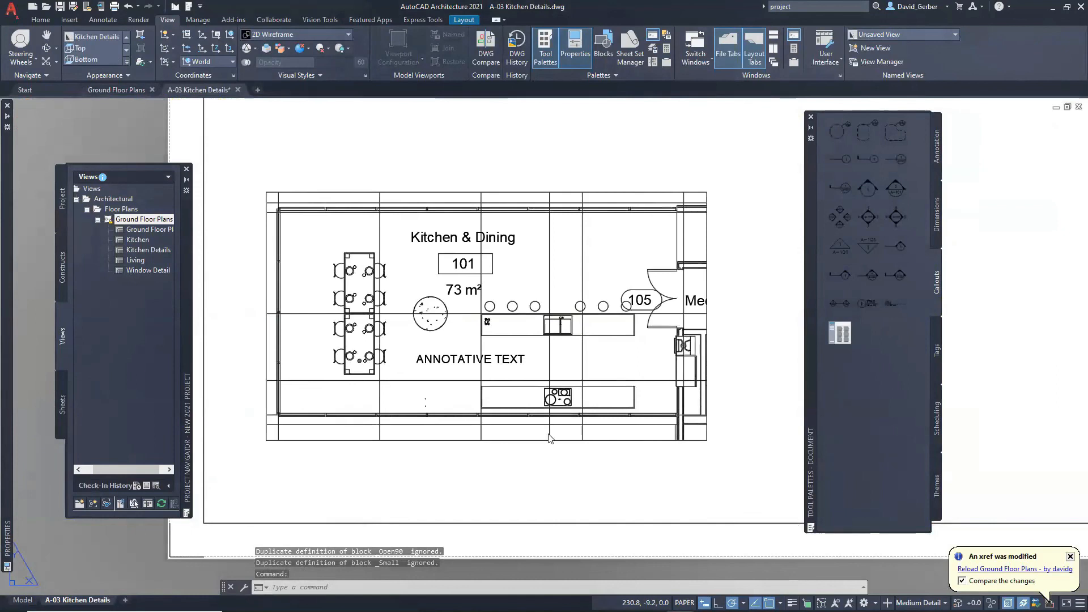
left_click(1015, 569)
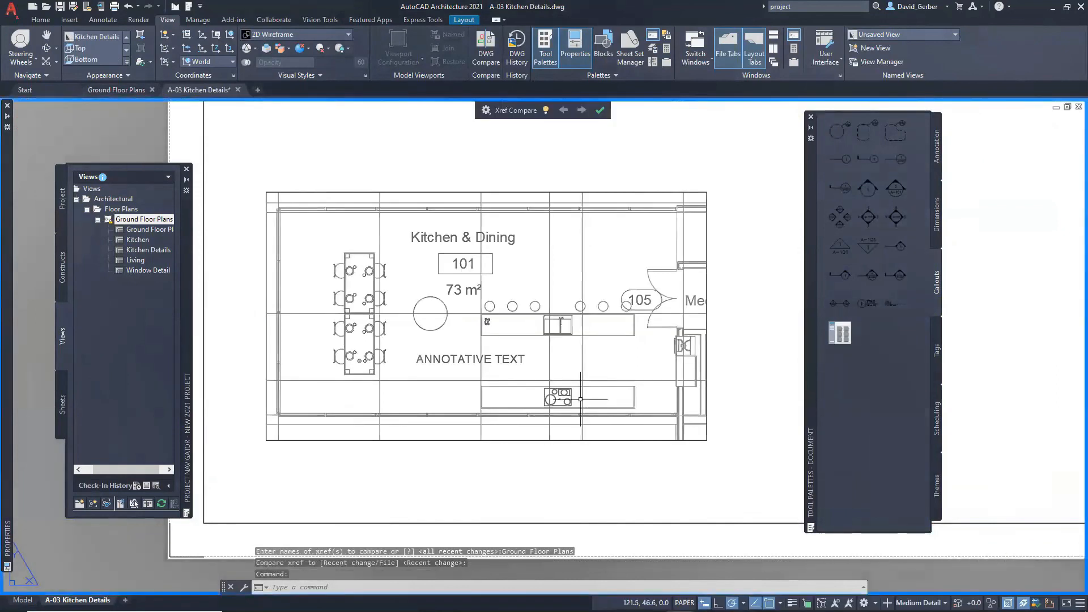
left_click(600, 111)
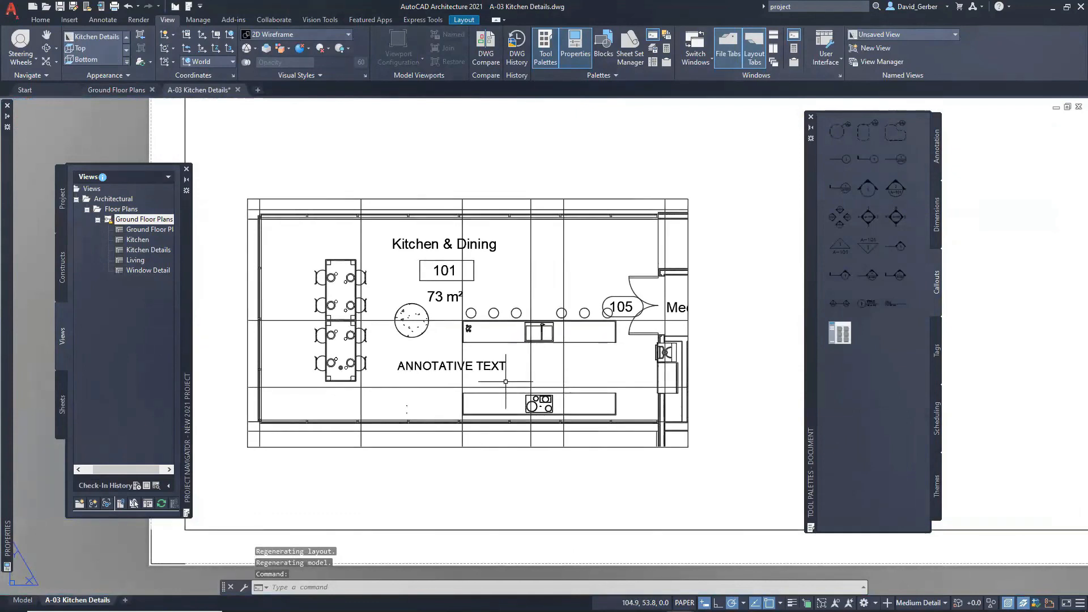
Open the metric Documentation Tool Catalog and browse to its Title Marks category
left_click(840, 333)
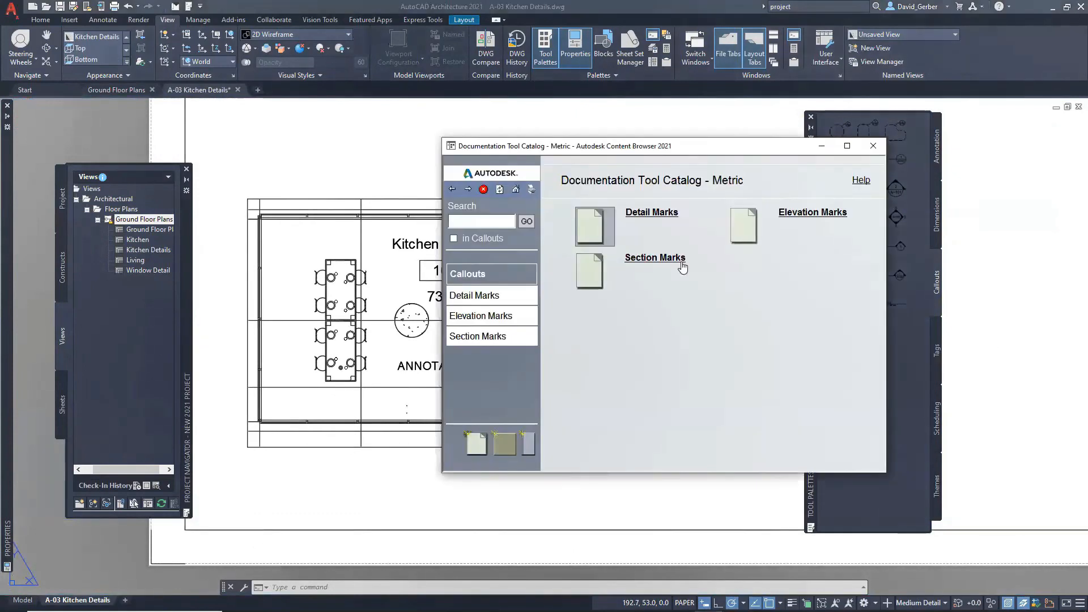
left_click(652, 212)
left_click(629, 191)
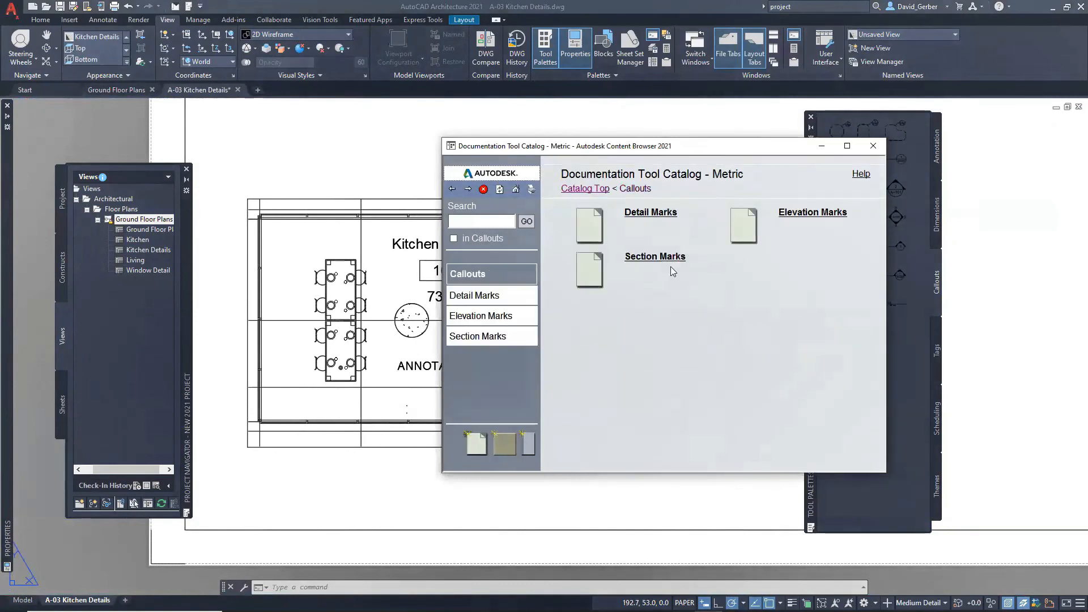
left_click(590, 191)
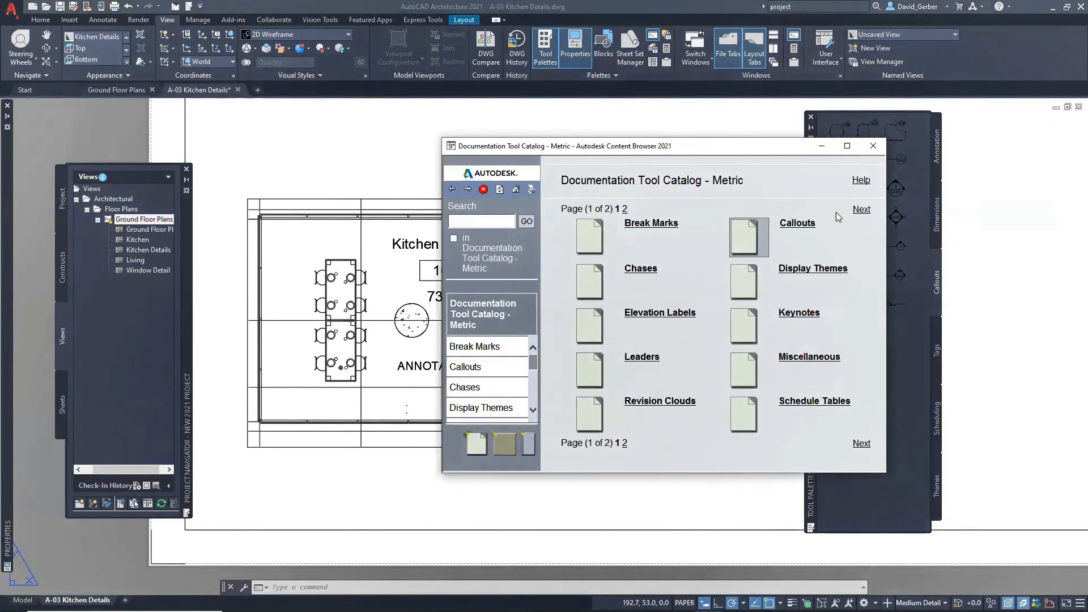
left_click(862, 210)
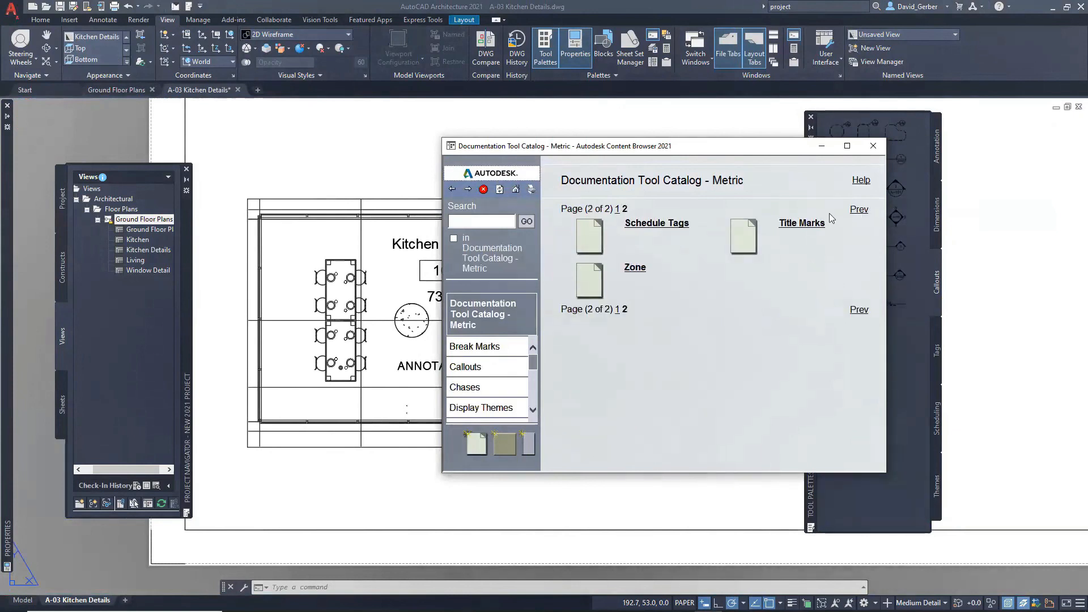
left_click(793, 223)
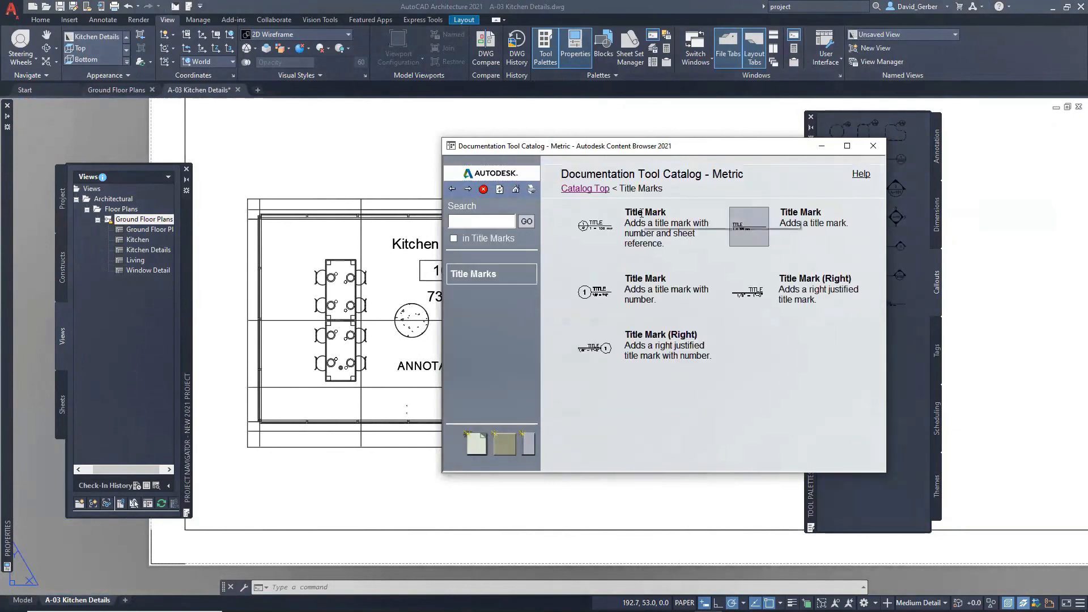
Place a title mark with number and sheet reference along the lower edge of the Kitchen Details viewport
left_click(608, 223)
left_click(610, 233)
left_click(633, 226)
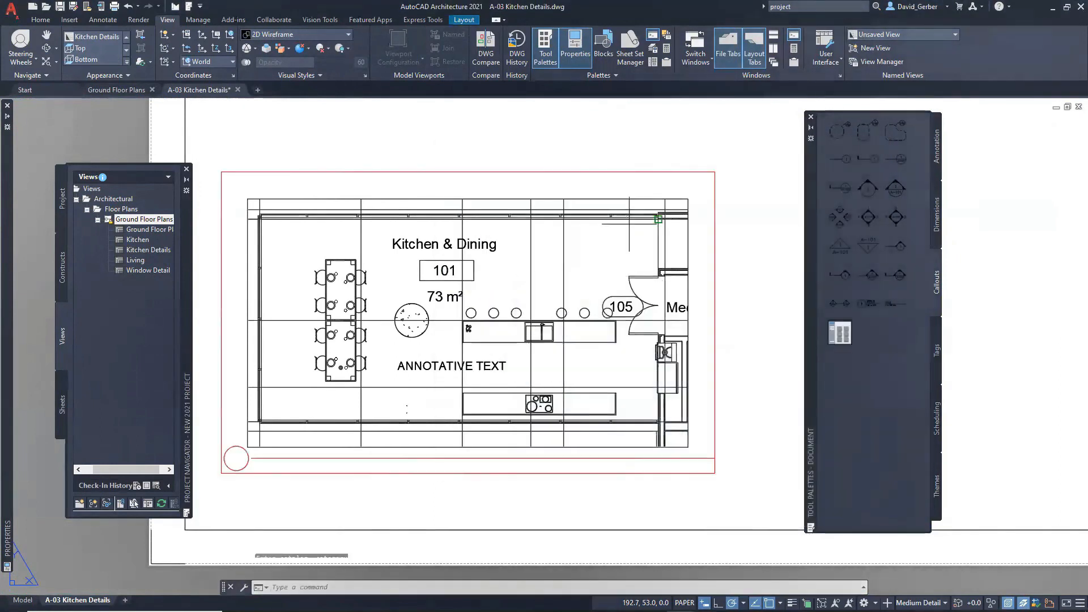
left_click(238, 458)
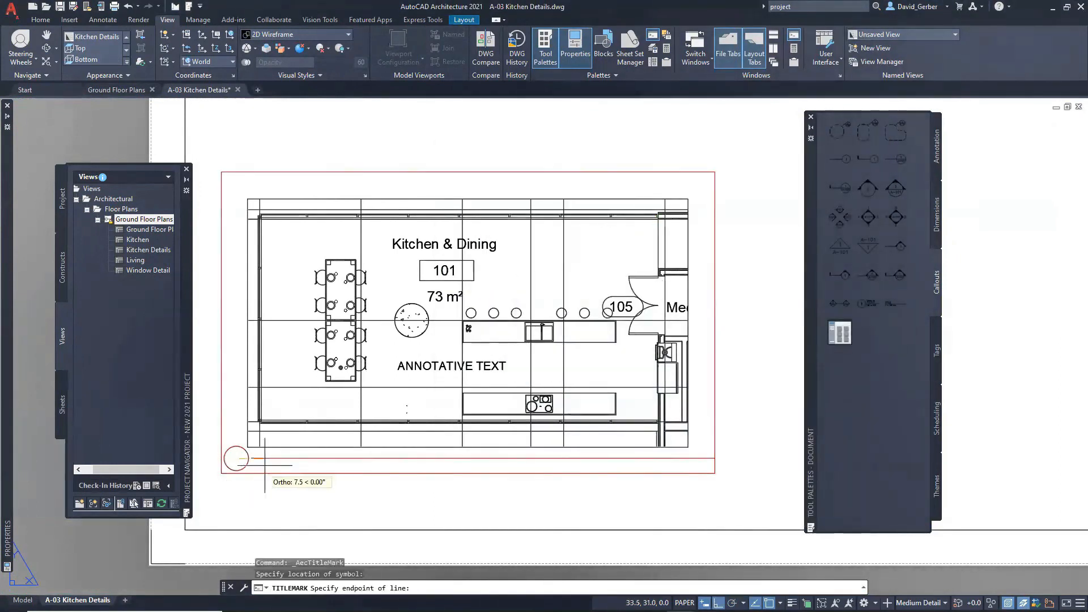
left_click(467, 464)
Move the title mark, including its bubble, title text and line, clear of the viewport into the space below the kitchen plan
scroll(334, 452, "up", 3)
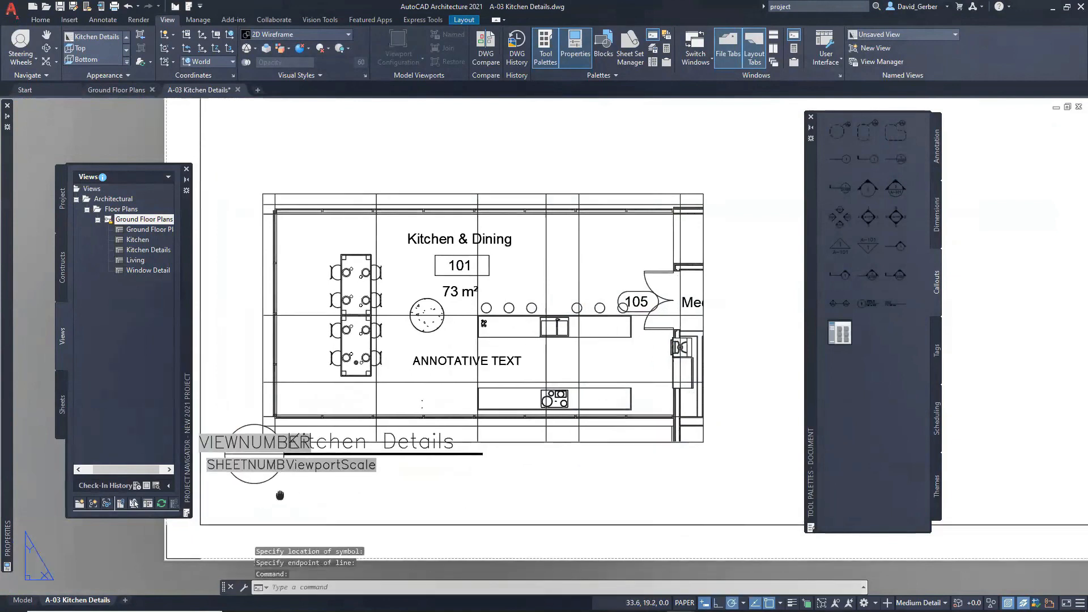
left_click(328, 465)
left_click(273, 404)
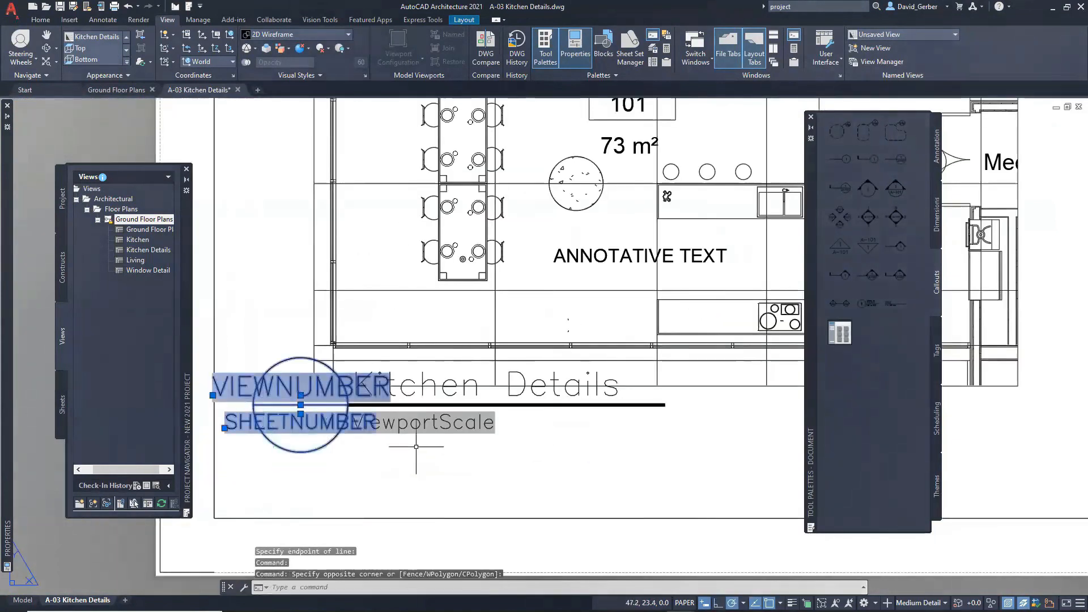
left_click(457, 466)
left_click(395, 400)
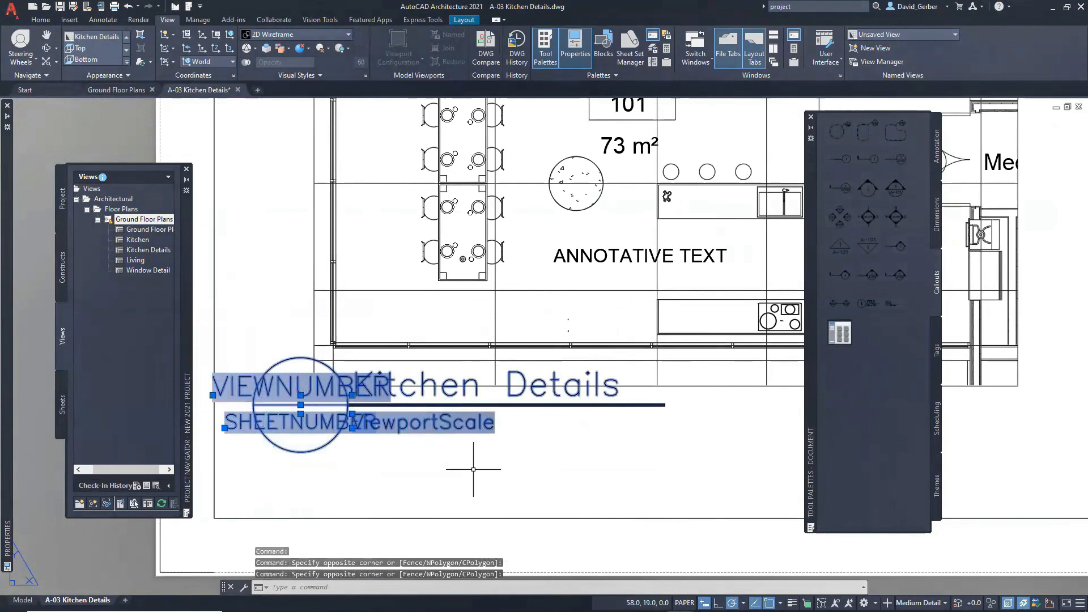
type("move")
key("Return")
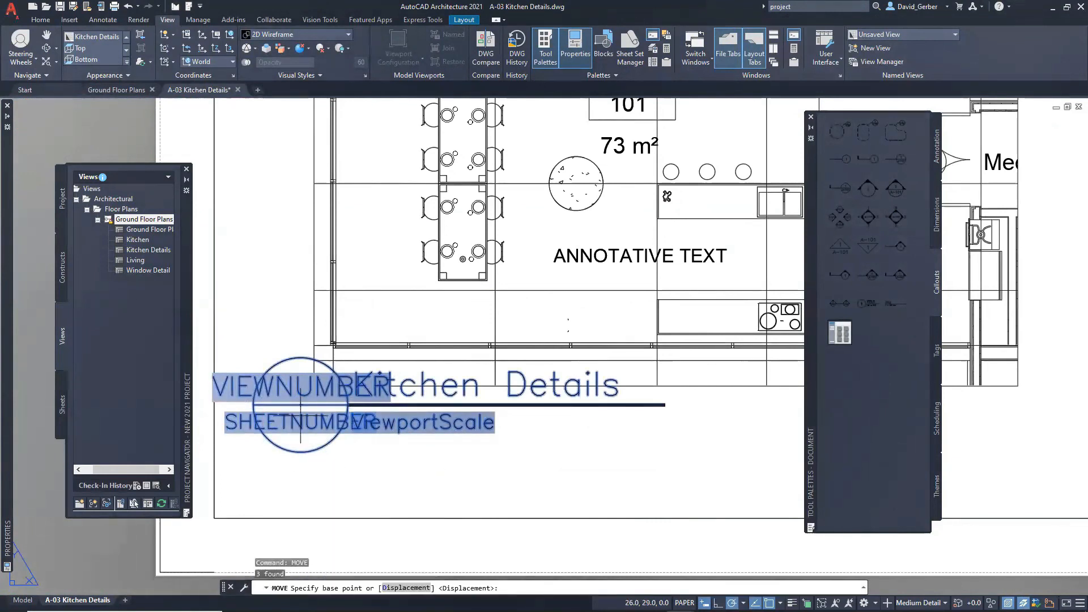
left_click(301, 405)
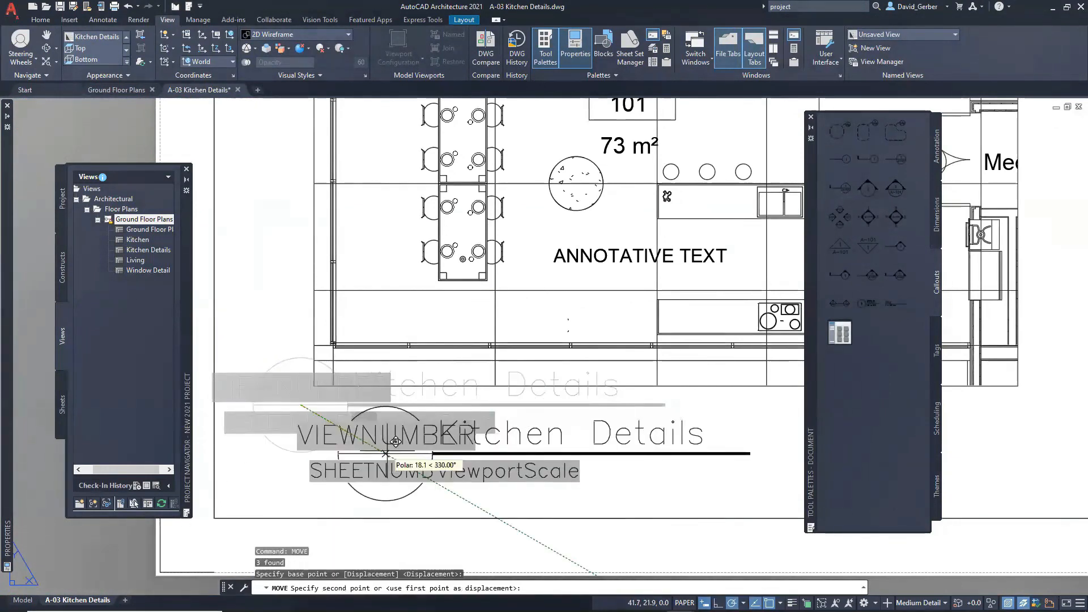
left_click(413, 434)
key("Escape")
Update the fields of the title mark below the Kitchen Details viewport
middle_click_drag(661, 481, 635, 478)
left_click(593, 498)
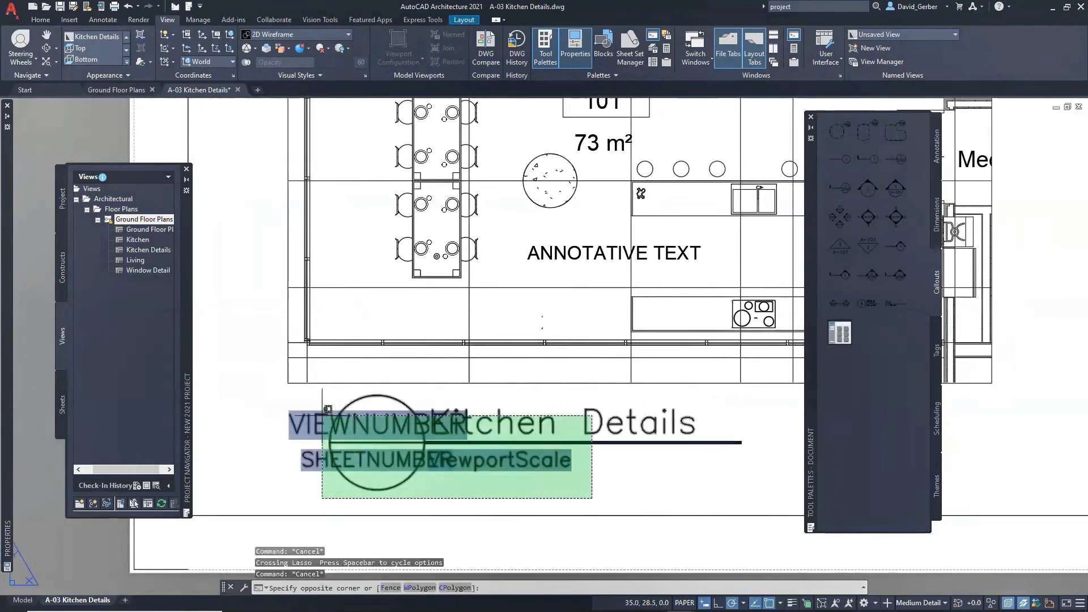
left_click(324, 416)
mouse_move(401, 435)
left_mouse_down()
mouse_move(227, 367)
mouse_move(156, 275)
left_mouse_up()
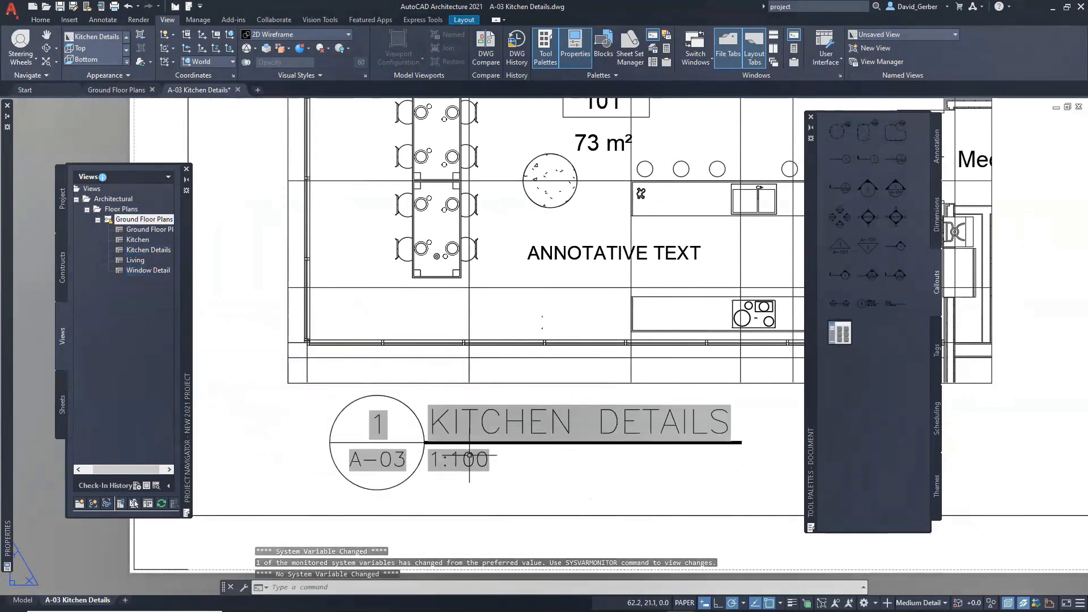
Examine the sheet title and sheet number fields in the title block of the Kitchen Details sheet
mouse_move(550, 489)
middle_mouse_down()
mouse_move(513, 478)
mouse_move(559, 470)
mouse_move(503, 483)
middle_mouse_up()
scroll(501, 462, "down", 2)
scroll(570, 493, "down", 2)
mouse_move(786, 478)
middle_mouse_down()
mouse_move(596, 467)
mouse_move(402, 432)
middle_mouse_up()
middle_click_drag(665, 431, 511, 446)
scroll(511, 446, "down", 2)
middle_click_drag(685, 444, 505, 433)
scroll(619, 452, "up", 2)
scroll(490, 432, "up", 2)
Open the Sheet Set Manager and place it beside the Project Navigator to compare their sheet lists
type("SSM")
key("Return")
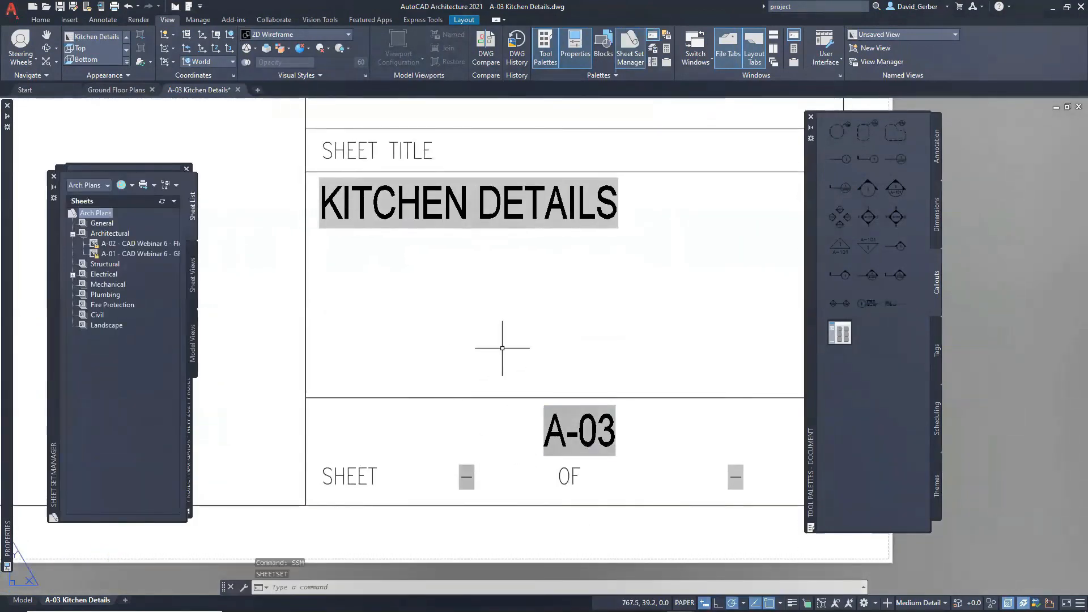
left_click(428, 348)
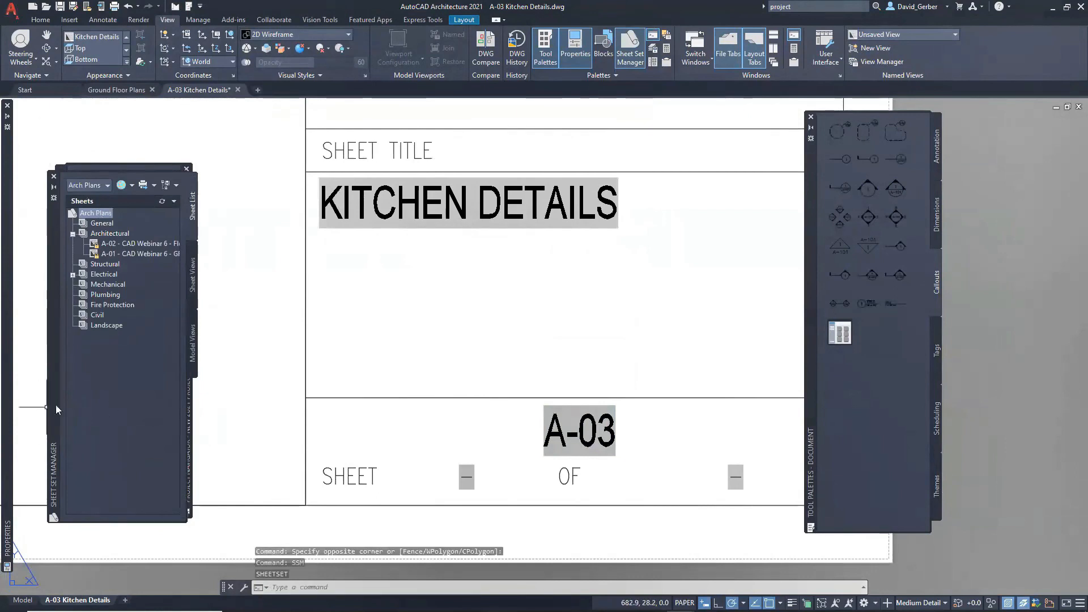
left_click_drag(54, 404, 217, 404)
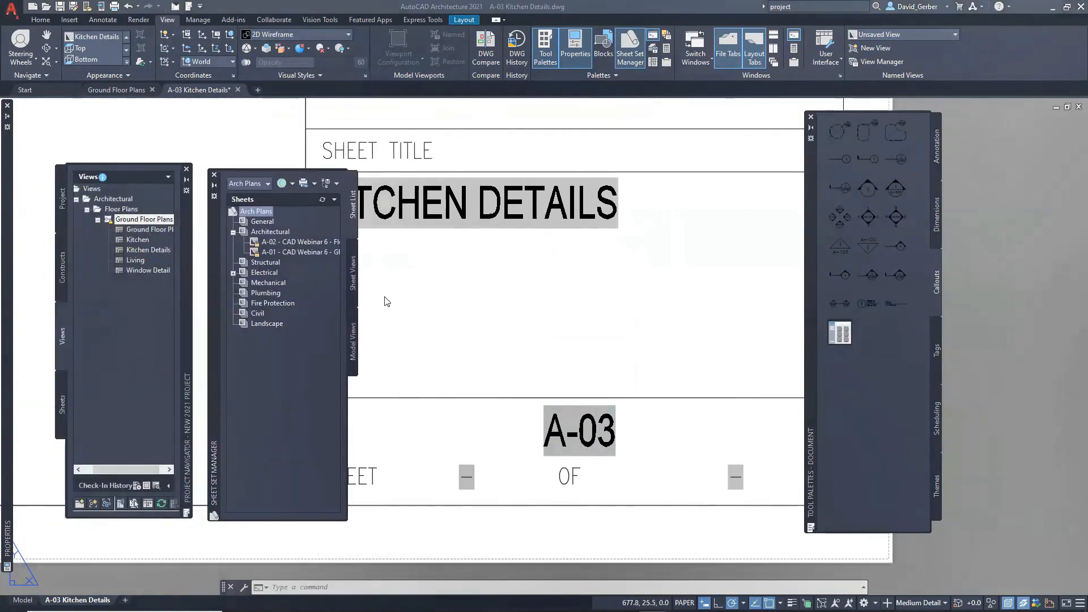
mouse_move(300, 256)
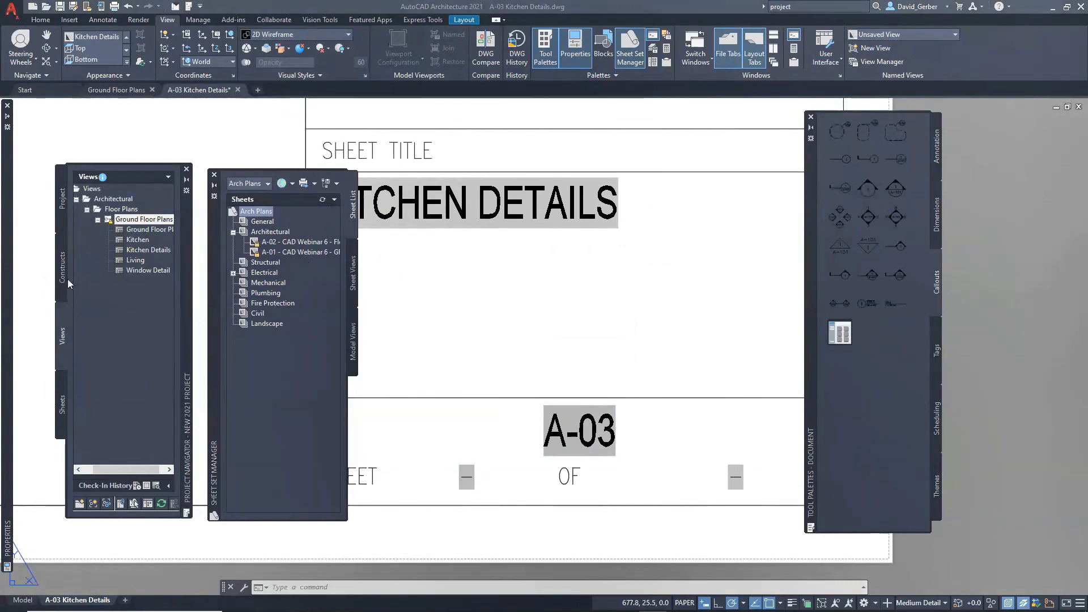
Renumber the A-03 Kitchen Details sheet as A-103 in the project's sheet set
left_click(62, 403)
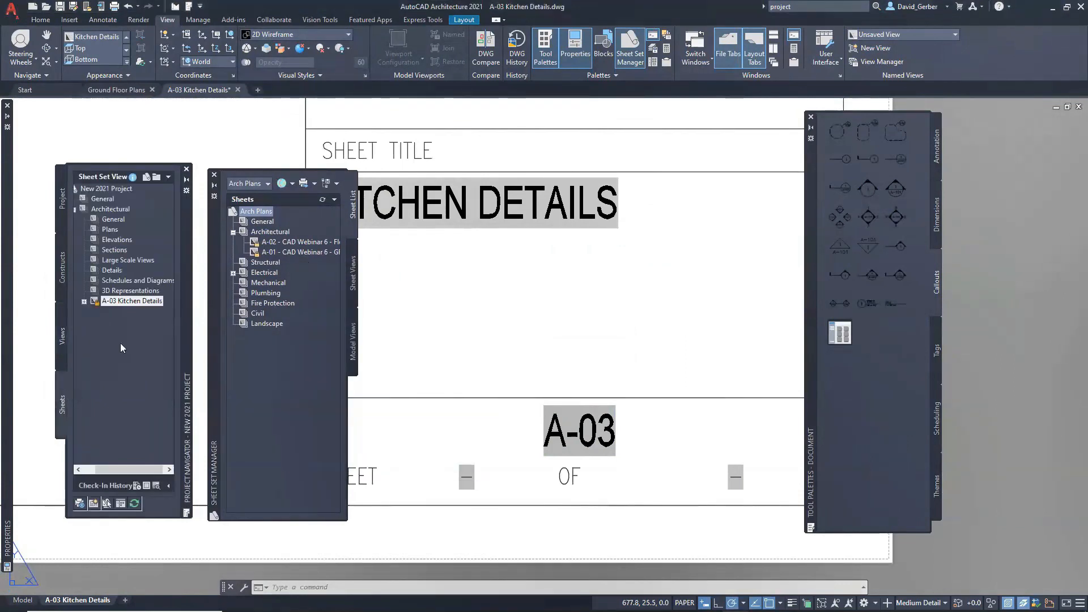
right_click(119, 304)
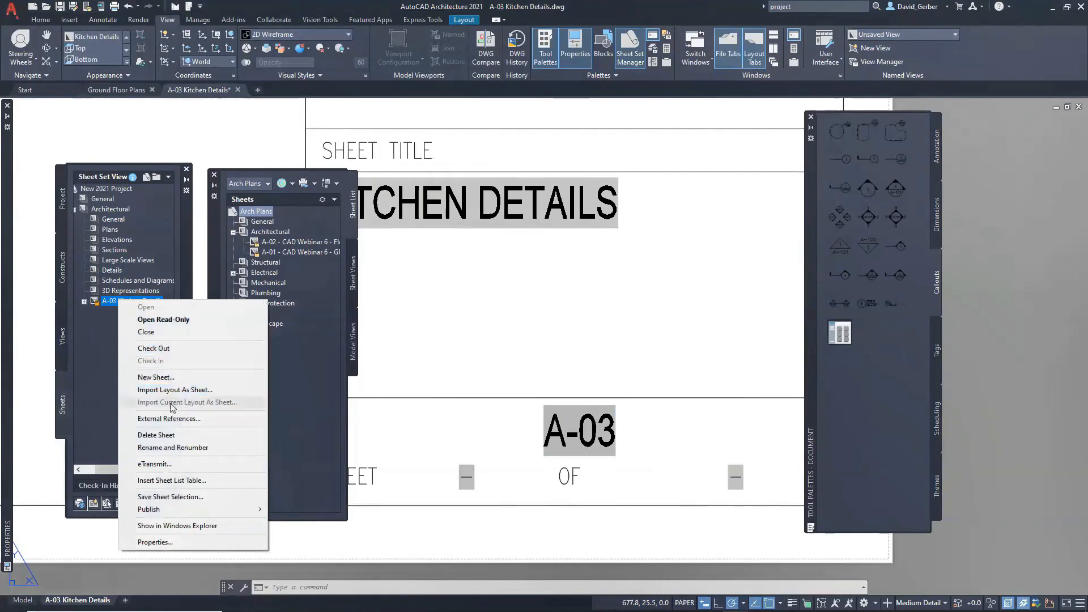
left_click(179, 449)
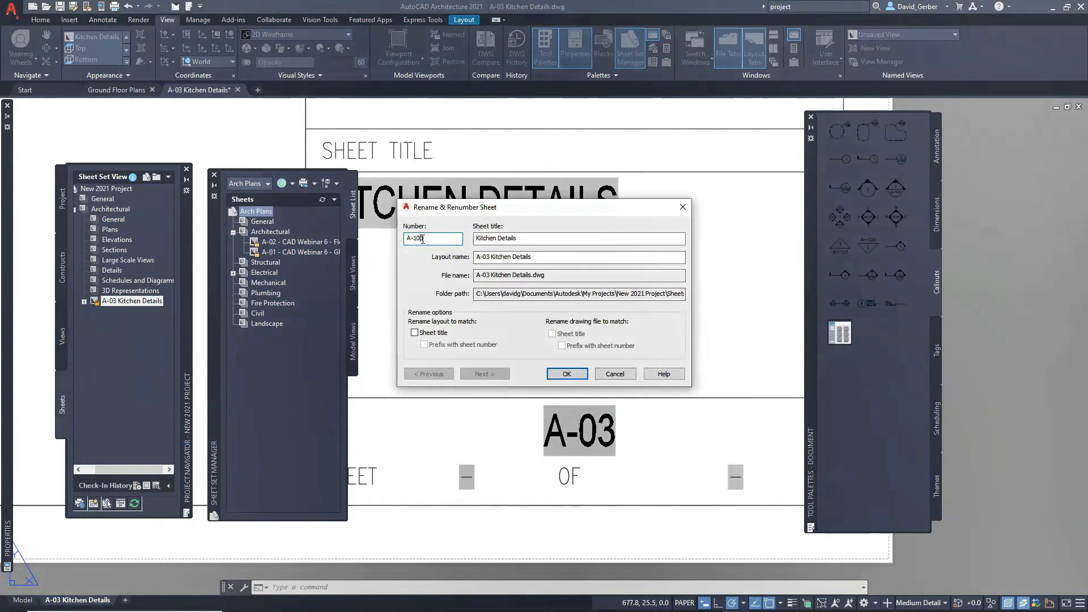
left_click(566, 374)
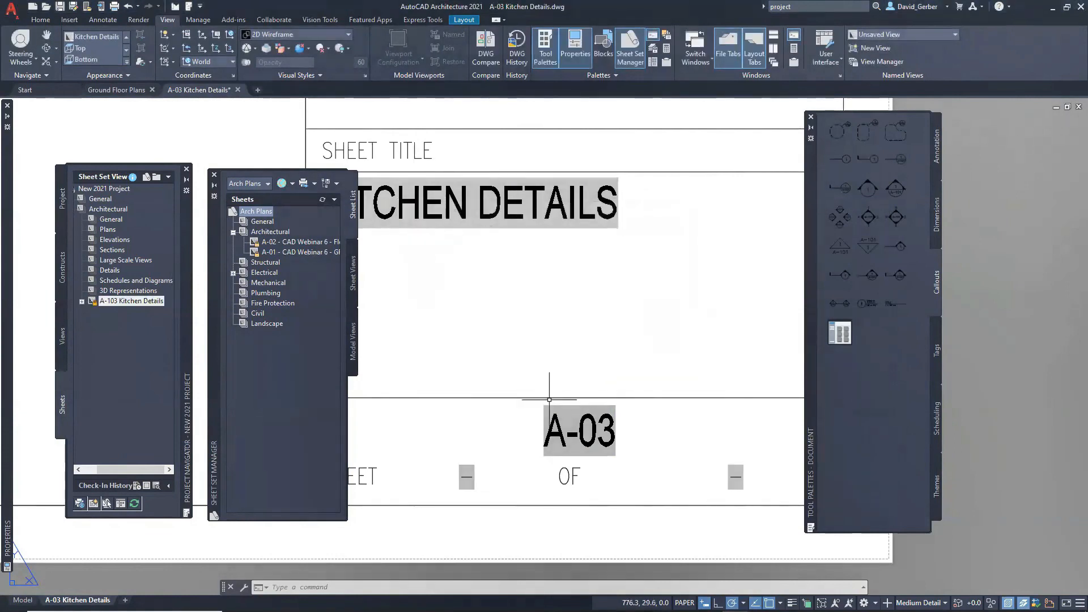
Regenerate the whole sheet and check the sheet number in its title block and title mark
type("rea")
key("Return")
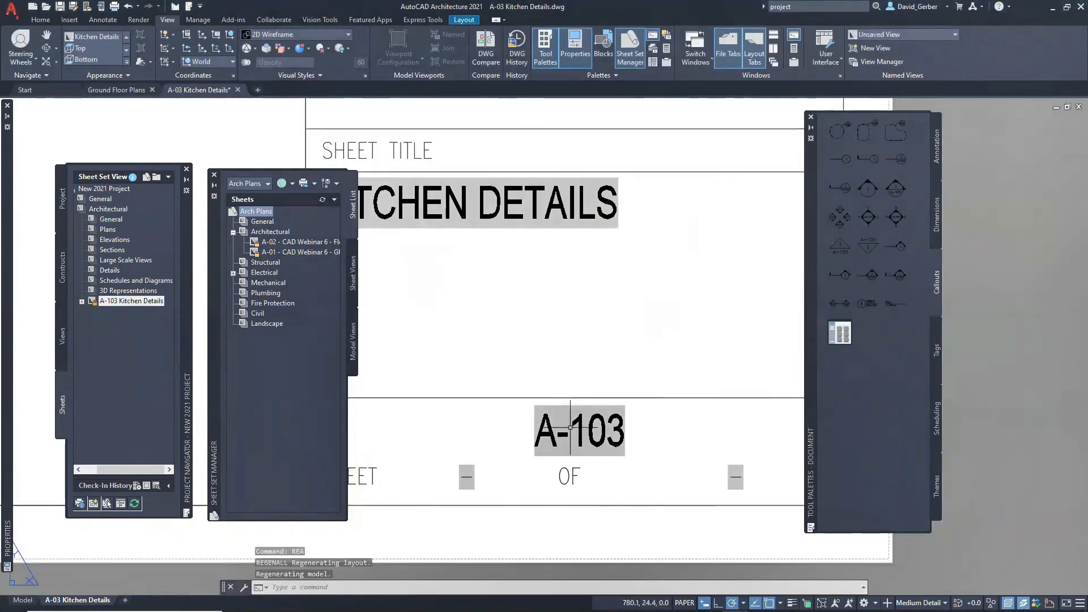
scroll(600, 441, "down", 1)
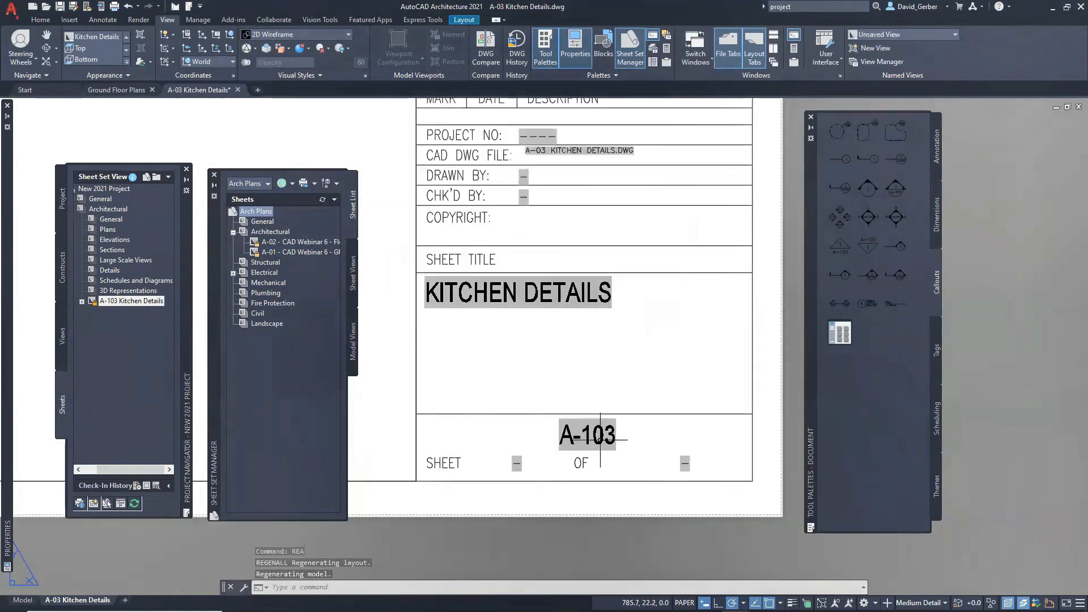
scroll(601, 440, "down", 1)
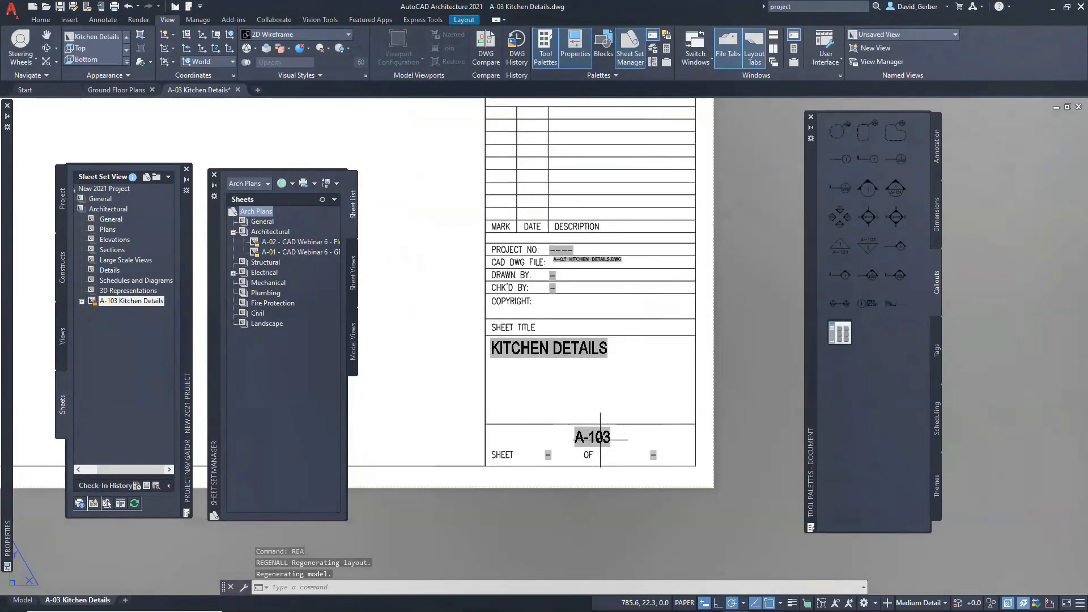
scroll(600, 440, "down", 3)
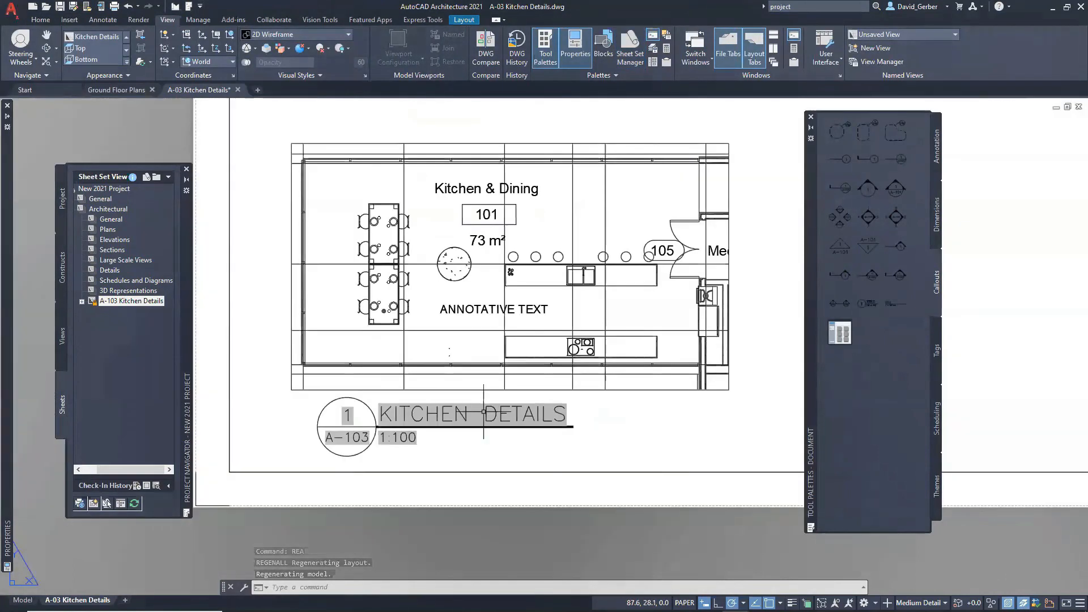
scroll(405, 434, "up", 2)
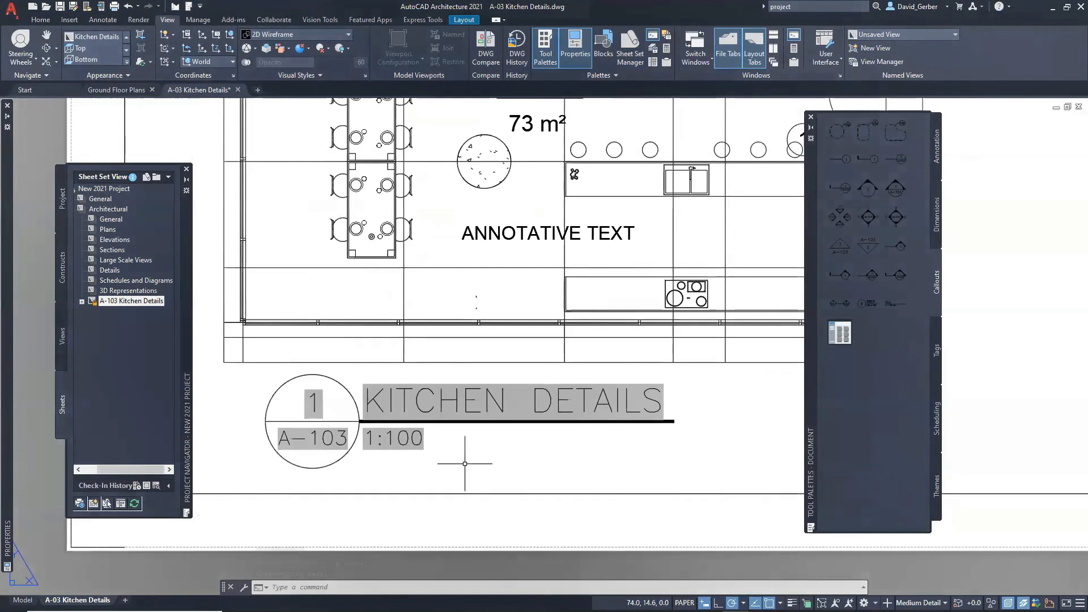
Switch to the Ground Floor Plans drawing, regenerate it and check the kitchen callout's sheet reference
left_click(122, 90)
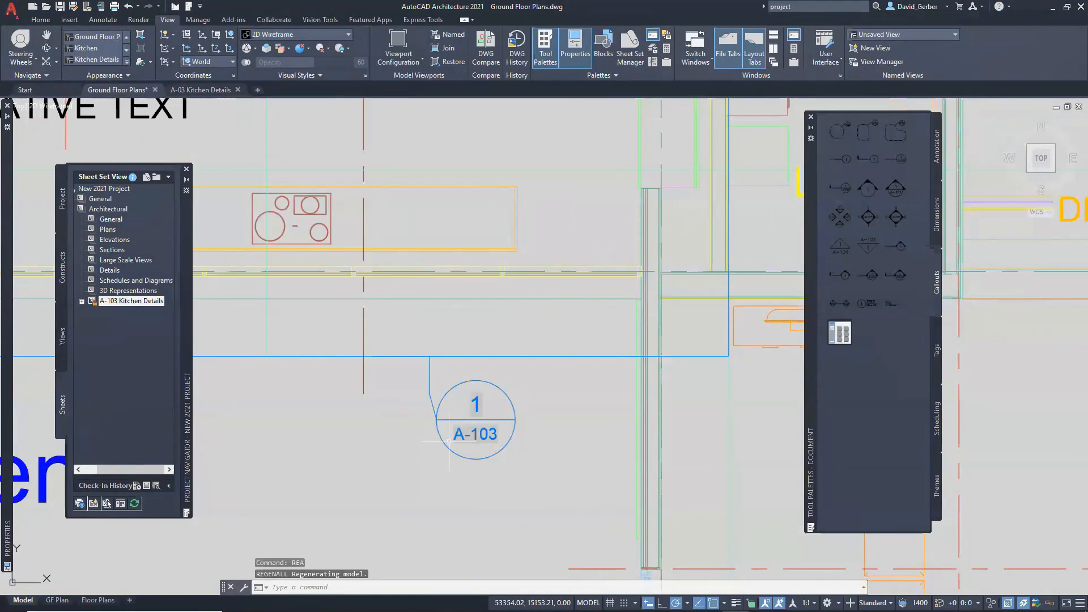
scroll(449, 441, "down", 6)
middle_click_drag(449, 441, 479, 449)
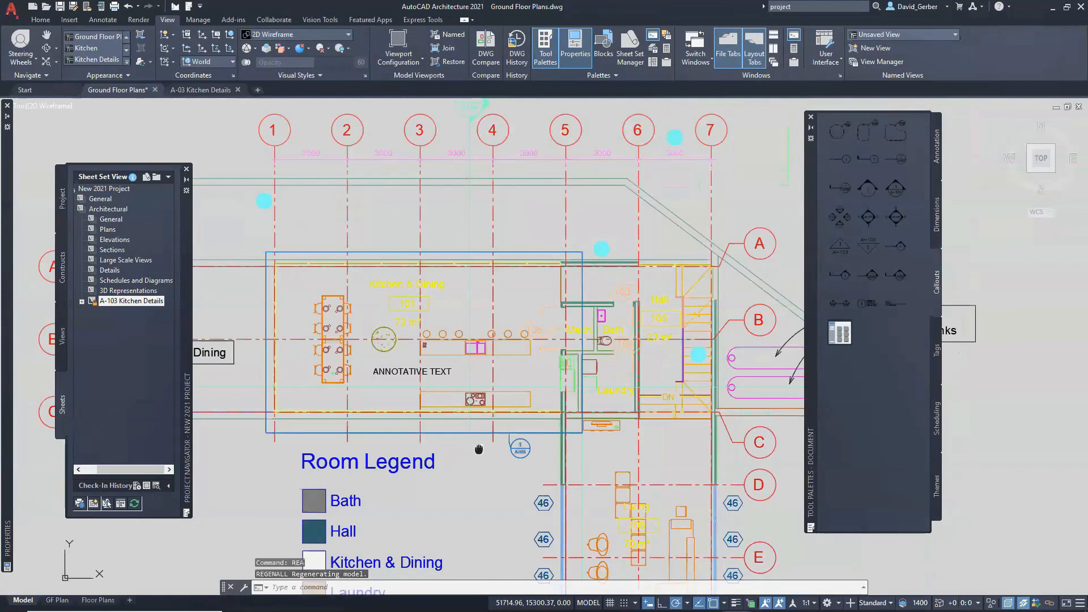
middle_click_drag(479, 449, 492, 444)
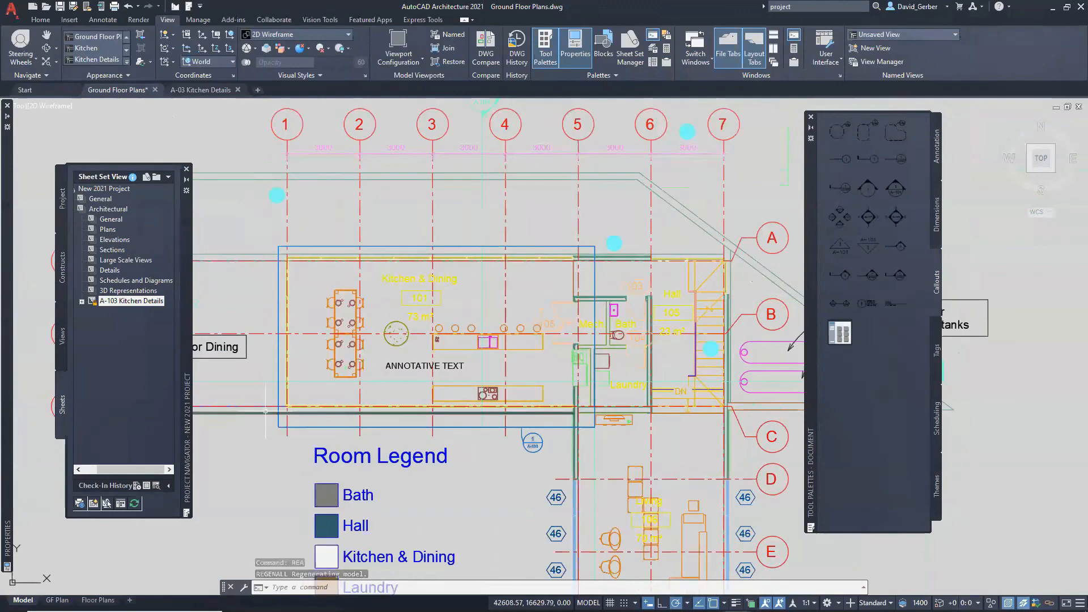